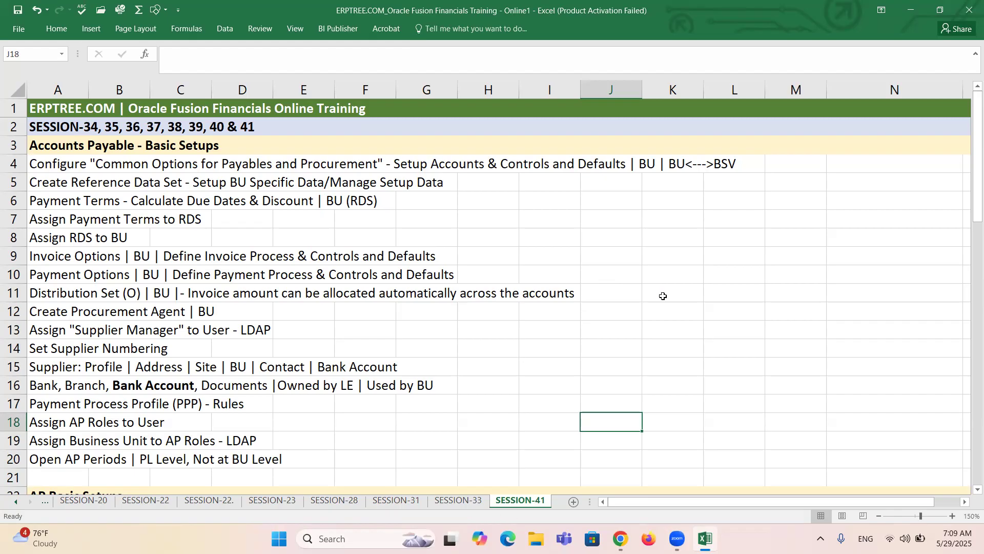
# Enter the note "41 Lakh" in cell K15 and save the workbook
pyautogui.click(688, 364)
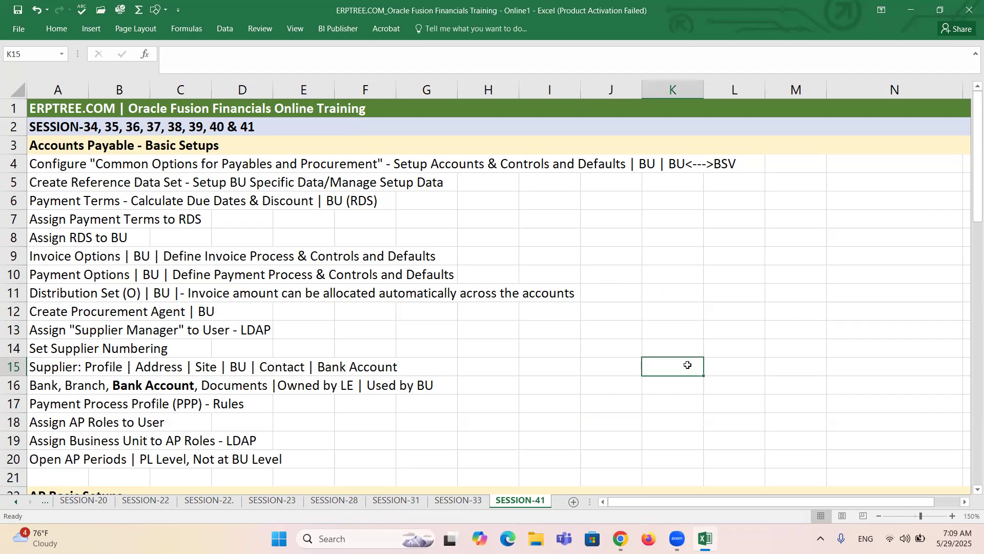
pyautogui.write('41')
pyautogui.press('Delete')
pyautogui.write('|')
pyautogui.press('BackSpace')
pyautogui.write('Lakh')
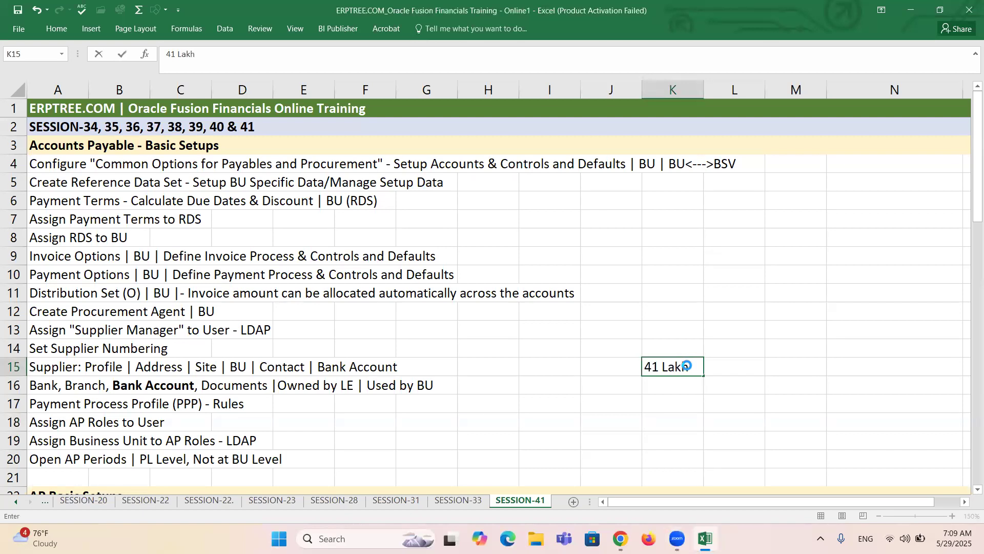
pyautogui.hotkey('ctrl', 'Return')
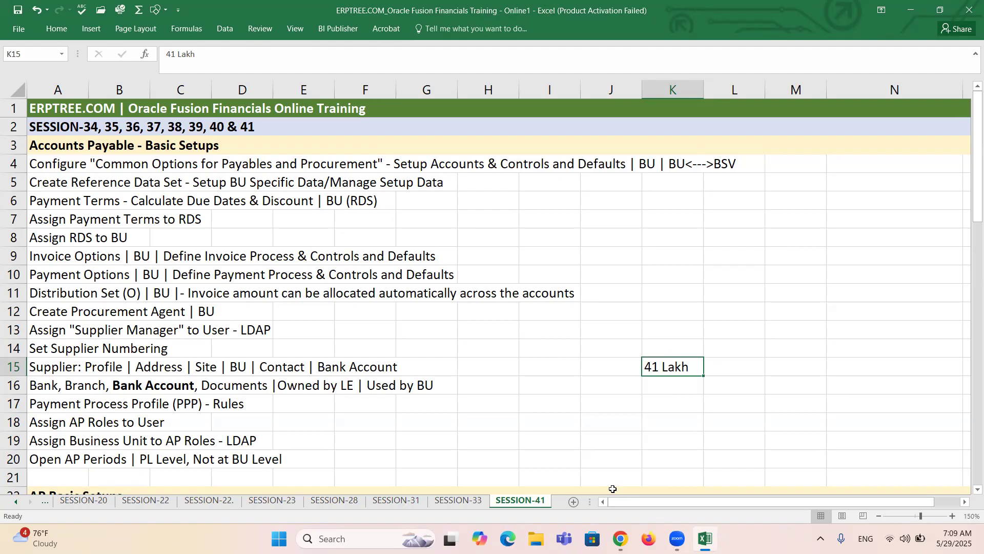
pyautogui.hotkey('ctrl', 's')
# Enter the note "4 Lakh" in cell K13 and save the workbook
pyautogui.click(656, 334)
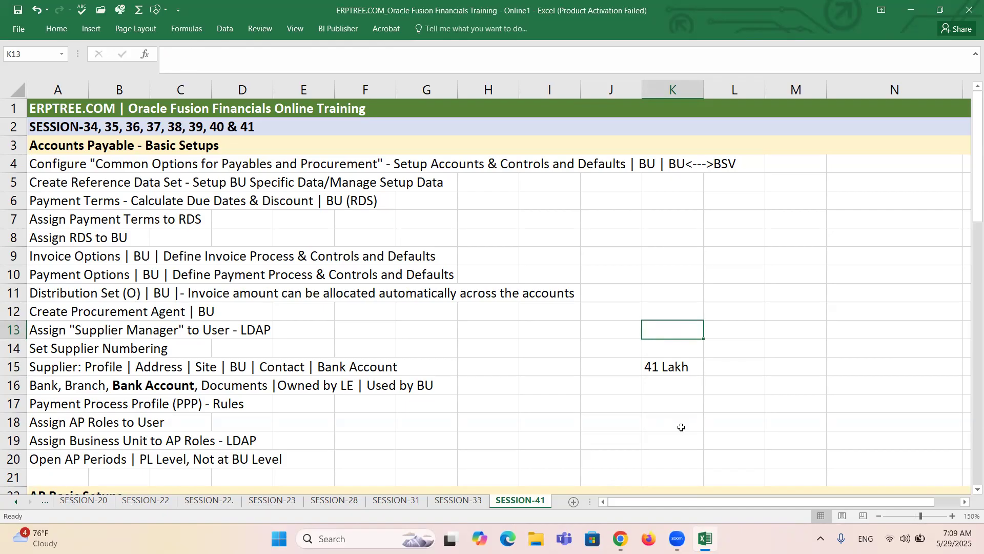
pyautogui.write('4 L')
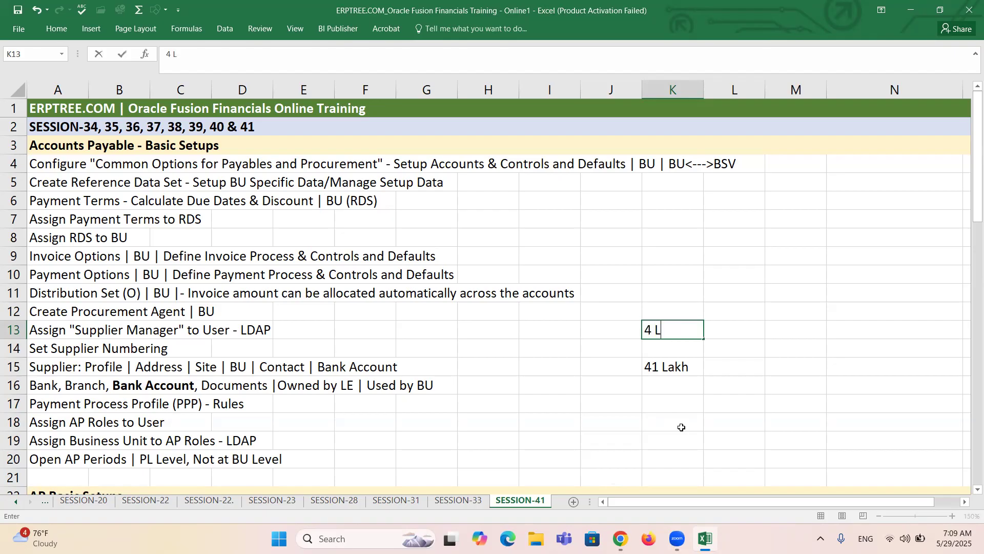
pyautogui.write('akh')
pyautogui.hotkey('ctrl', 's')
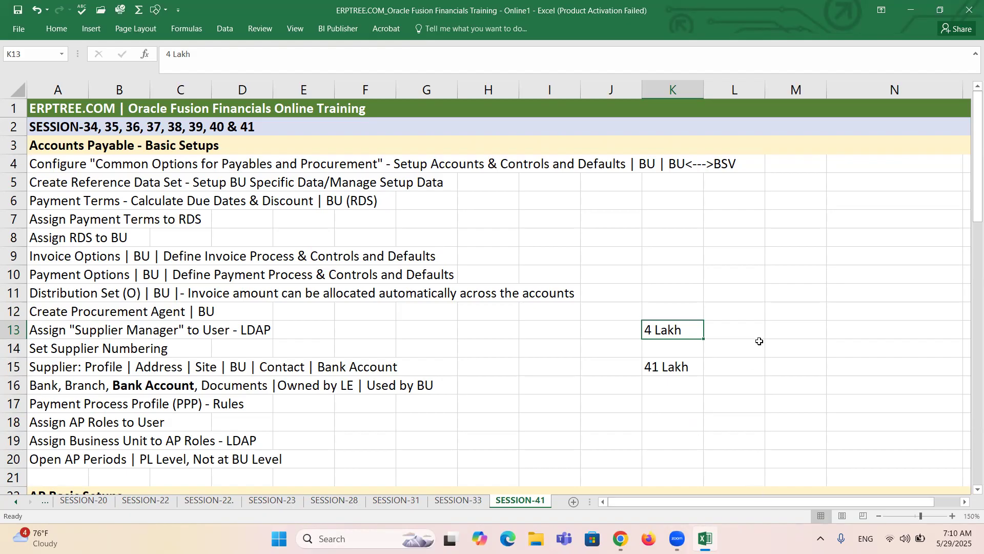
# Enter "13 Years, 40 Lakh" in cell M13 and "50 Lakh" in cell M14
pyautogui.click(783, 326)
pyautogui.write('1')
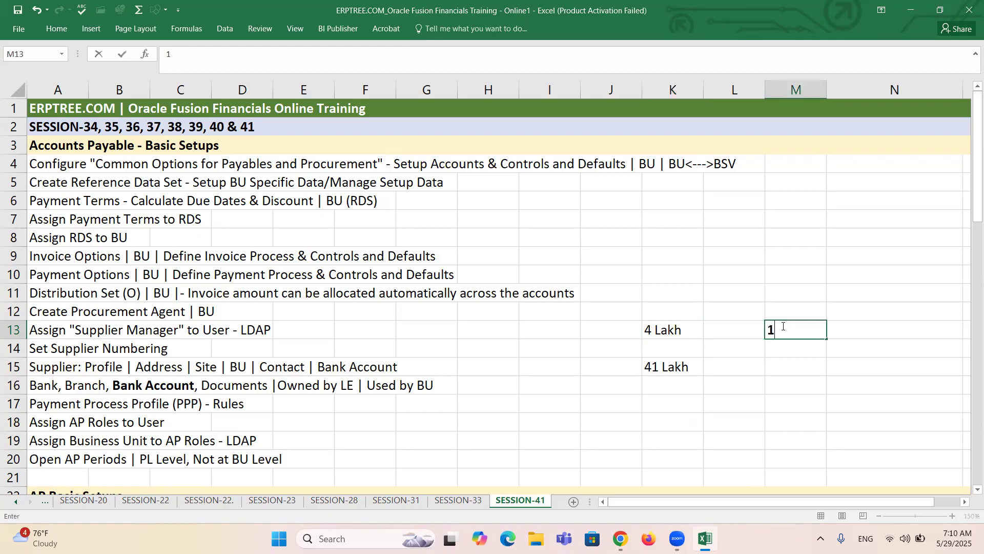
pyautogui.write('3 Years, 40 Lakh')
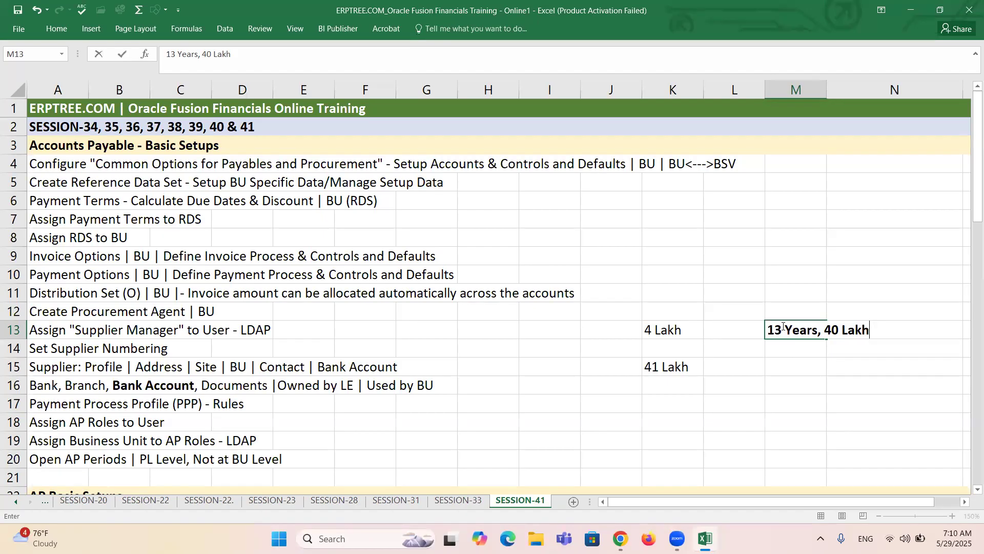
pyautogui.click(805, 350)
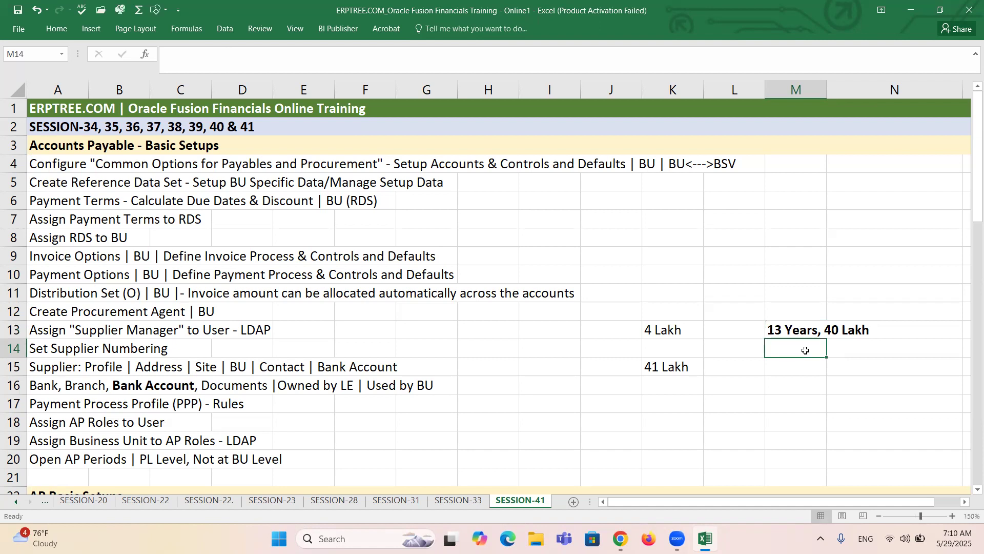
pyautogui.write('50 L')
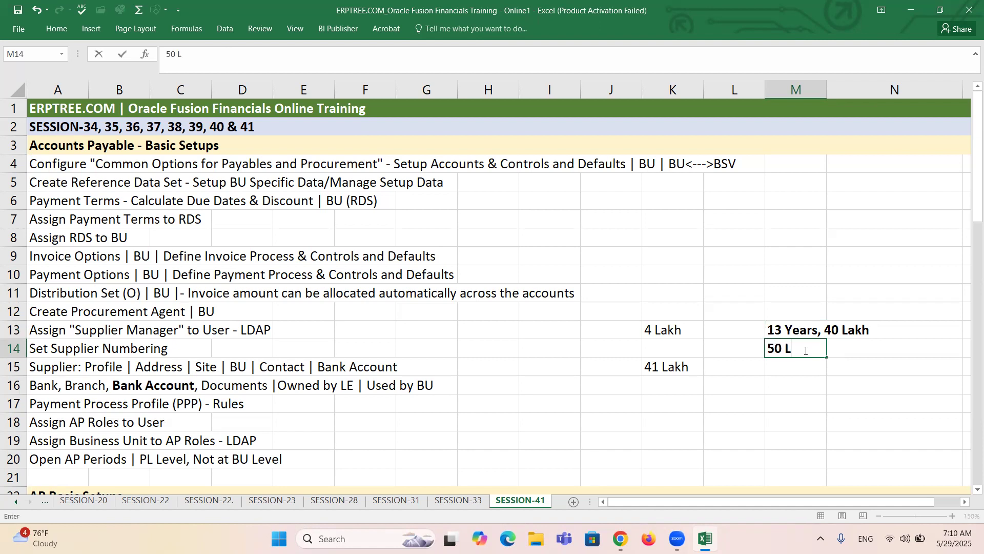
pyautogui.write('akh')
pyautogui.press('Up')
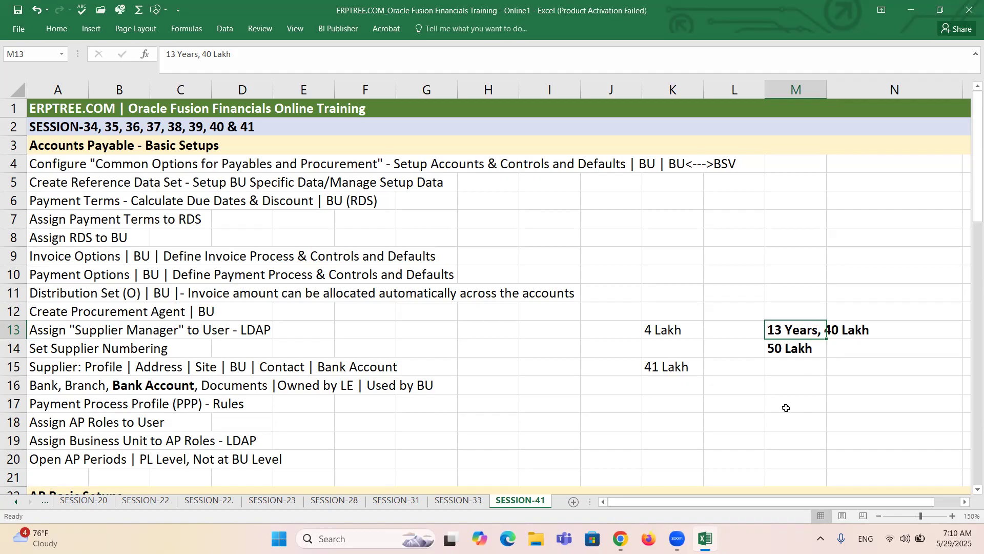
pyautogui.click(679, 366)
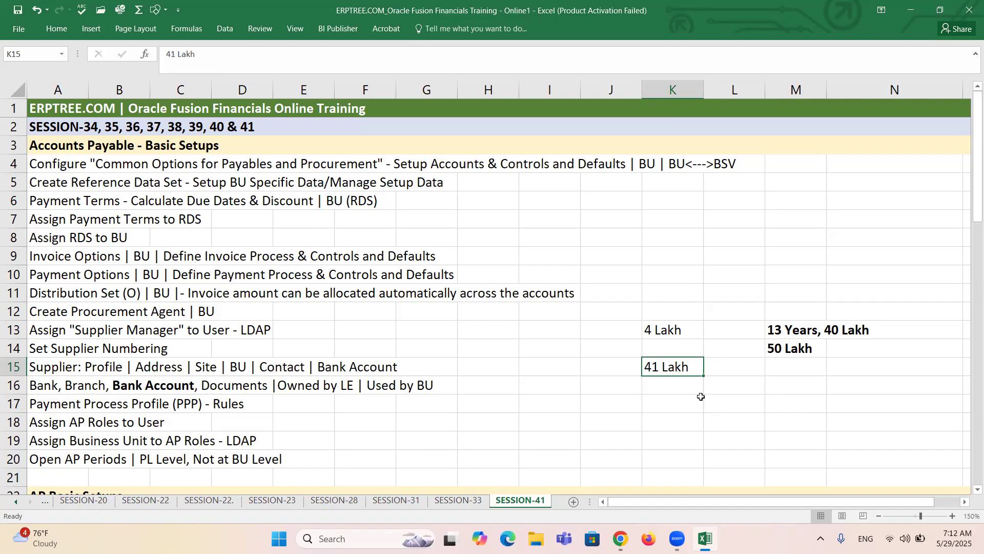
pyautogui.click(797, 330)
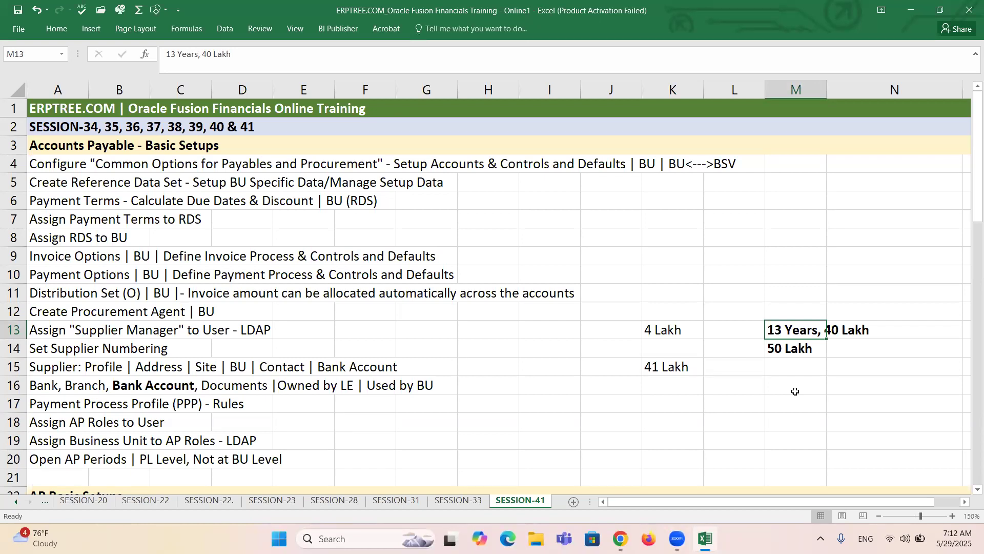
pyautogui.click(848, 328)
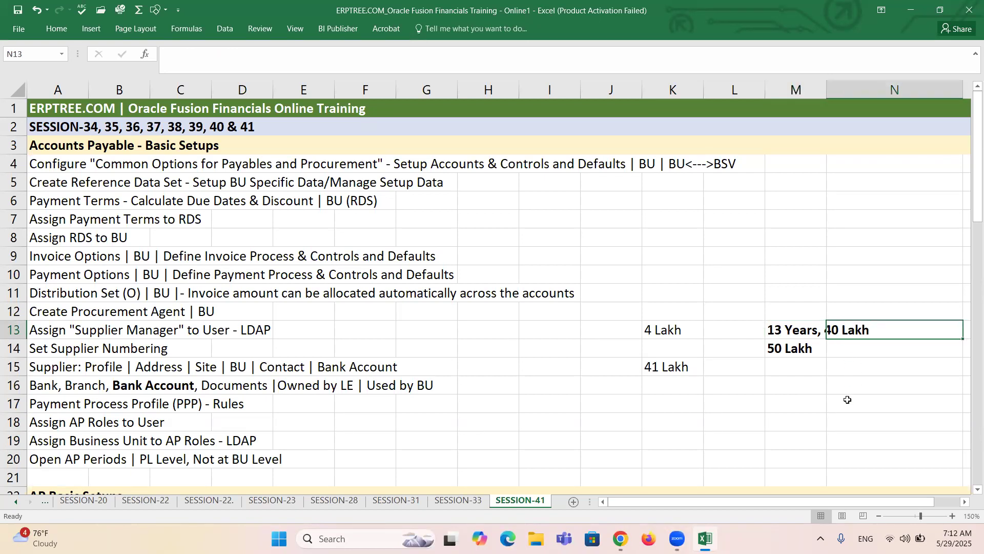
pyautogui.click(784, 351)
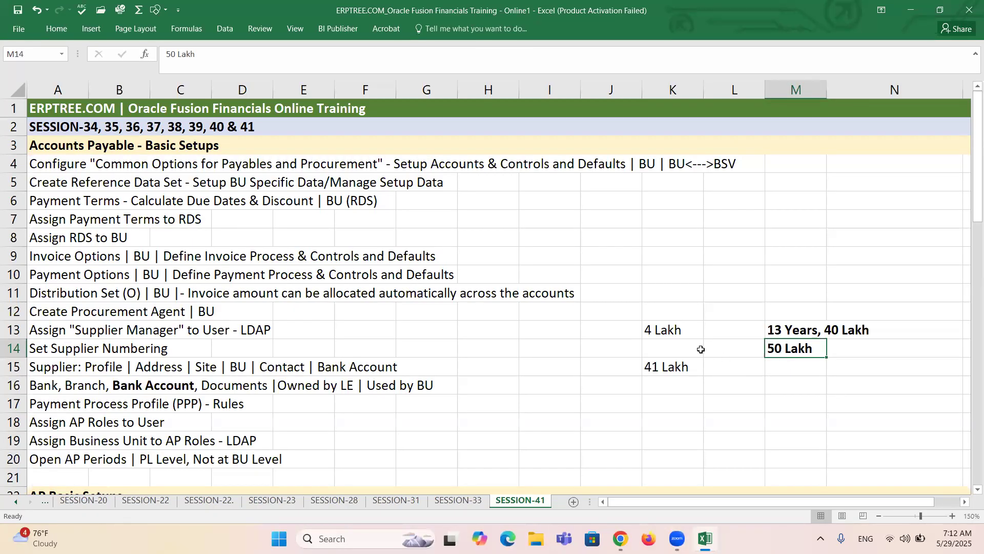
pyautogui.click(671, 333)
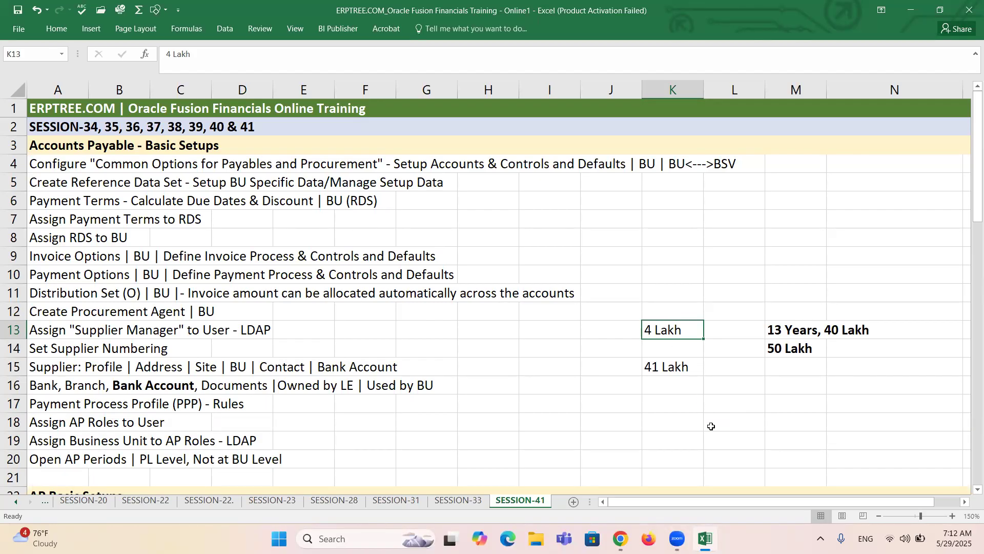
# Enter 100% in cell K18
pyautogui.click(669, 415)
pyautogui.write('1')
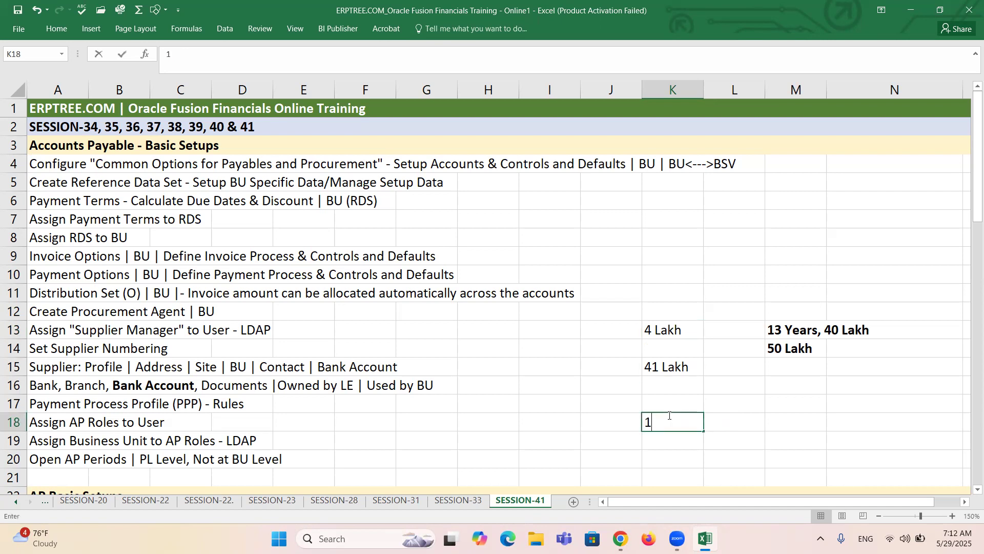
pyautogui.write('0000%')
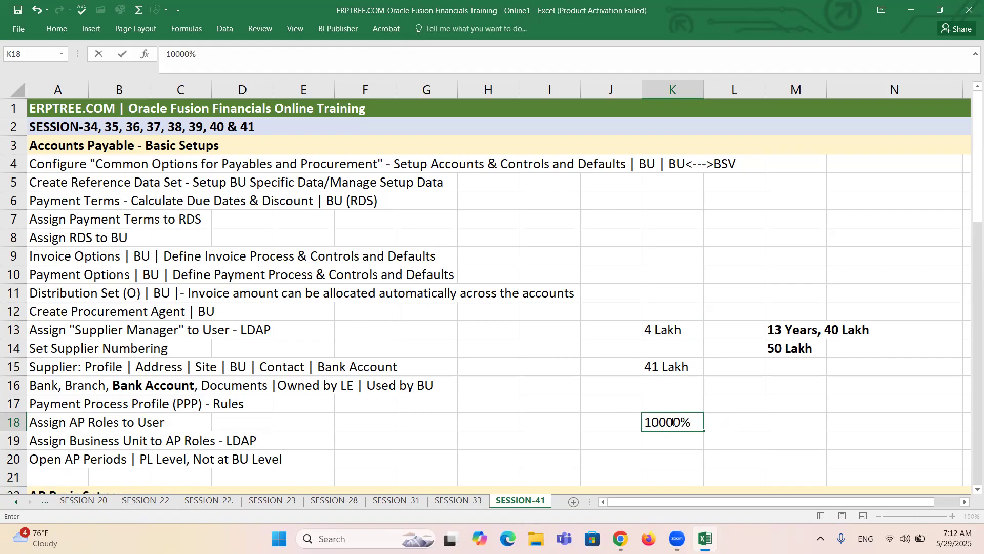
pyautogui.click(672, 422)
pyautogui.press('BackSpace')
pyautogui.press('BackSpace')
pyautogui.press('Escape')
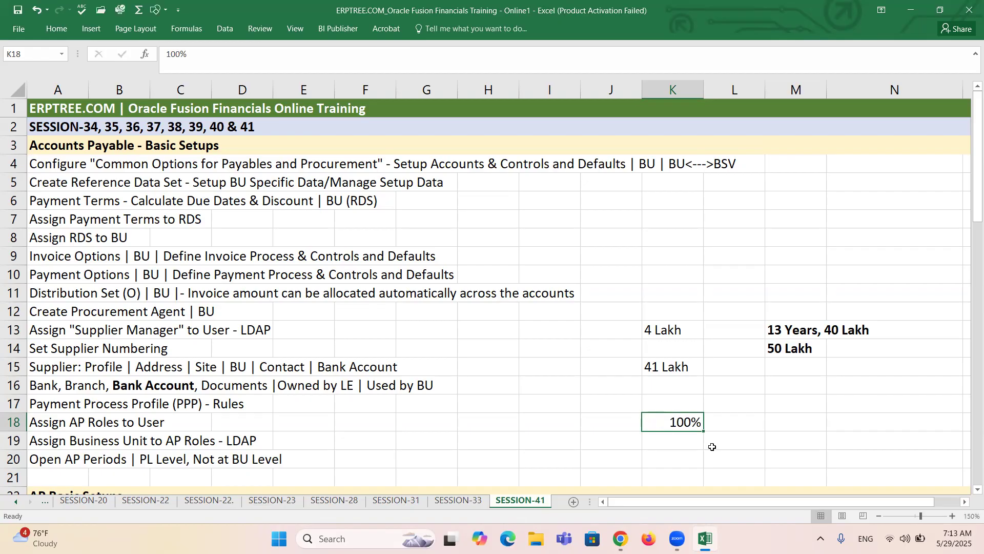
# Enter 20% in cell M19
pyautogui.click(795, 425)
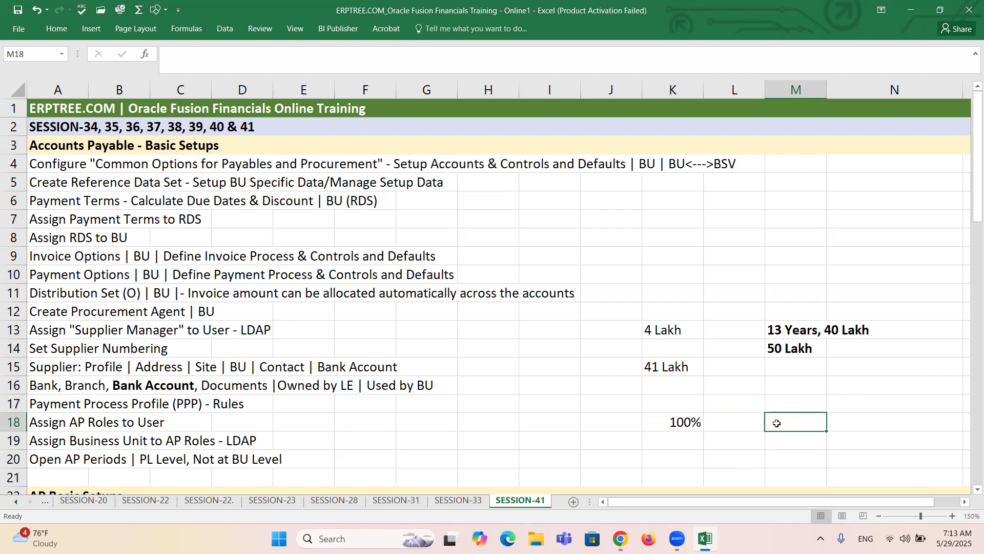
pyautogui.click(782, 439)
pyautogui.write('20%')
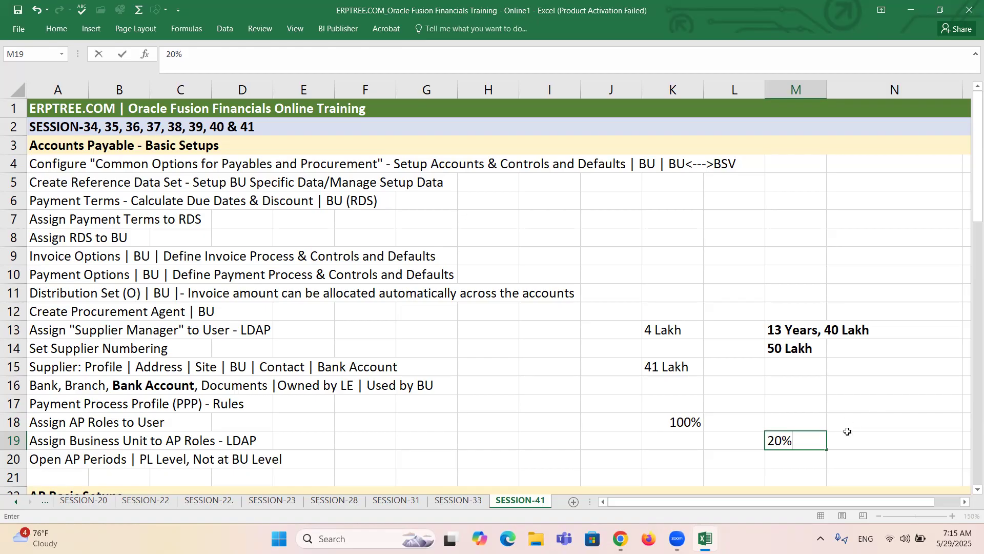
pyautogui.click(677, 374)
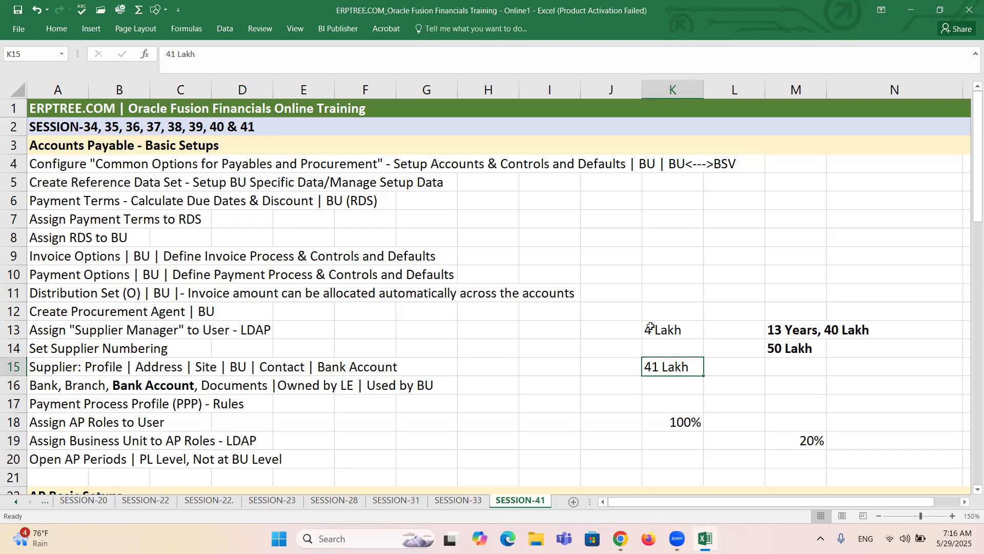
# Clear all the scratch notes from the cell range K13 to N19
pyautogui.moveTo(650, 328); pyautogui.dragTo(874, 433)
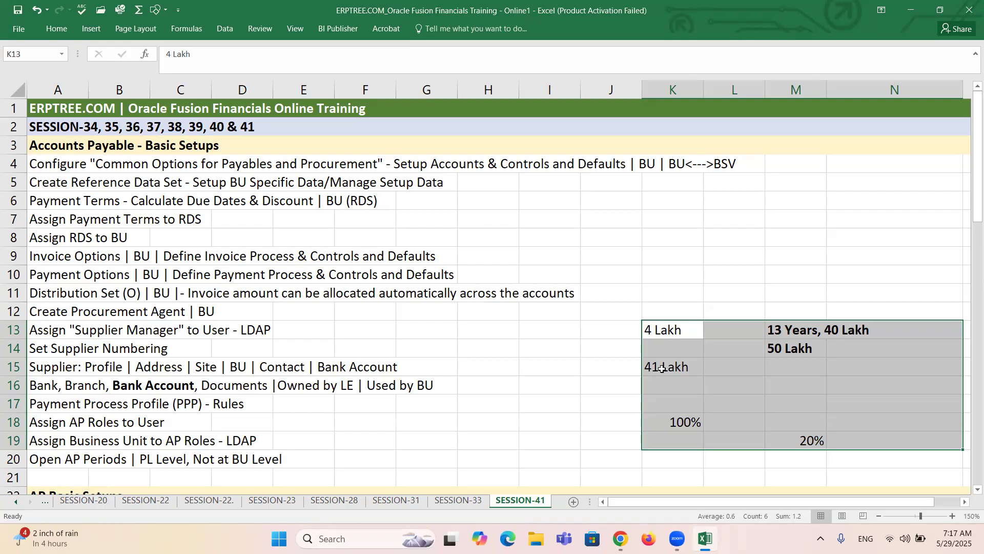
pyautogui.press('Delete')
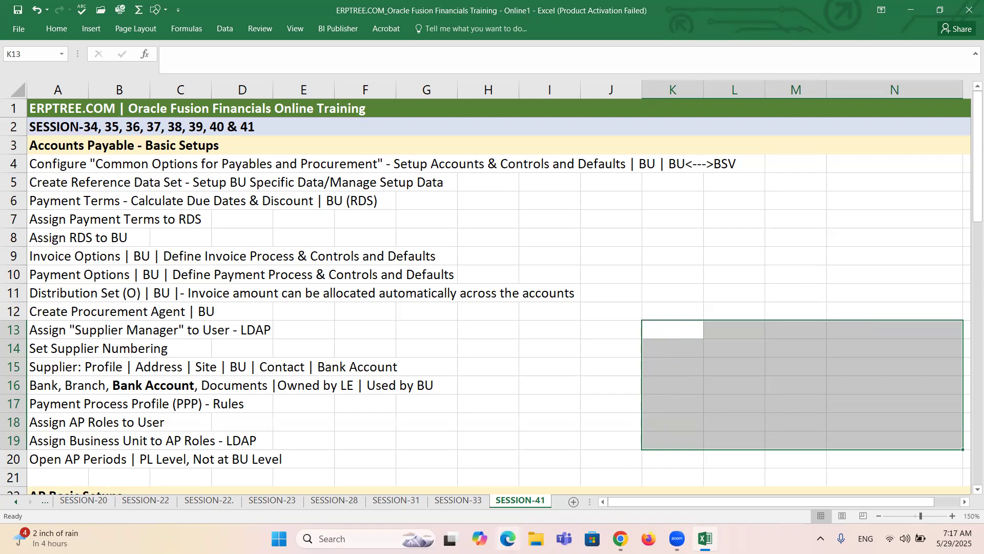
pyautogui.click(682, 324)
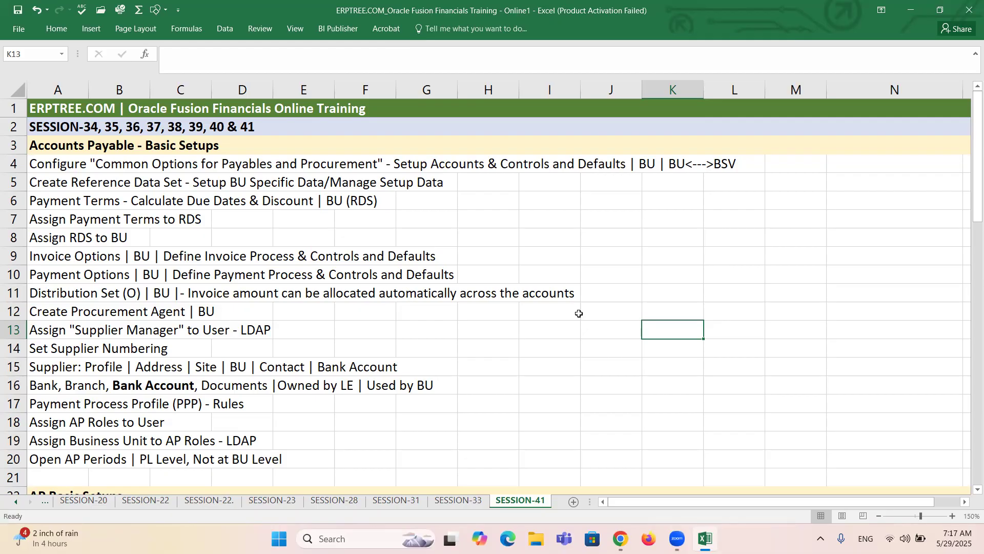
# Add "Create Accounting" in cell A44, below the standard invoice entry of the Transactions list
pyautogui.scroll(-8, 449, 306)
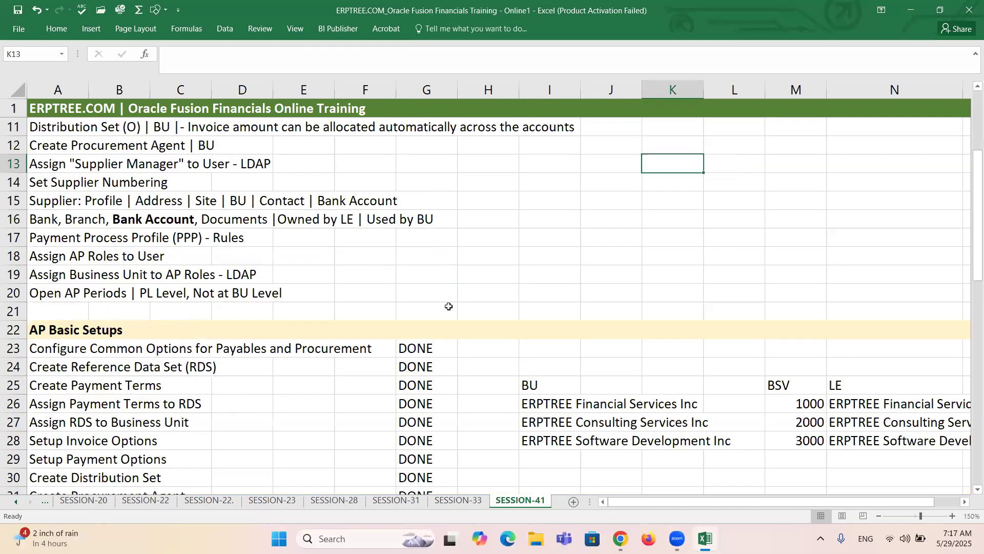
pyautogui.scroll(-4, 449, 306)
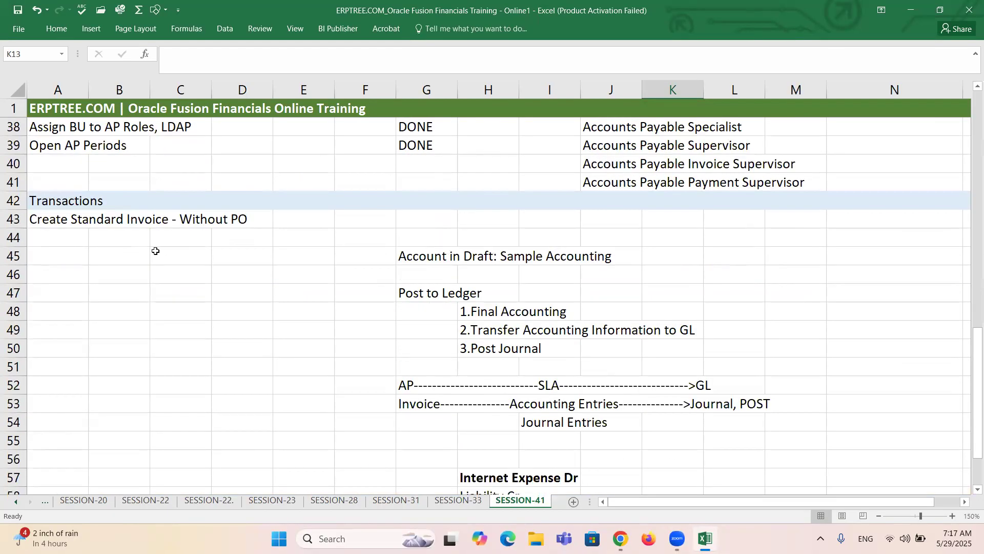
pyautogui.click(66, 241)
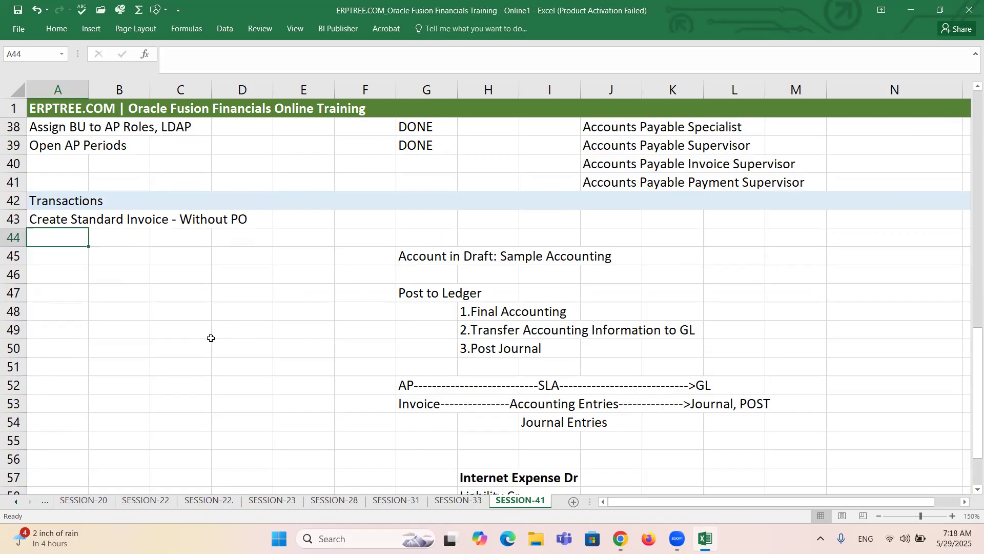
pyautogui.write('Create Accounting')
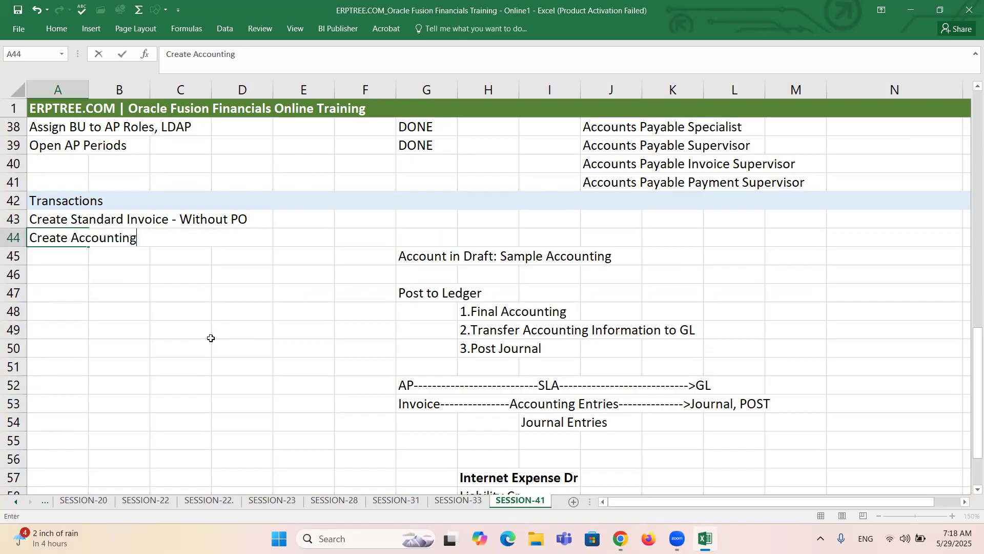
pyautogui.click(64, 200)
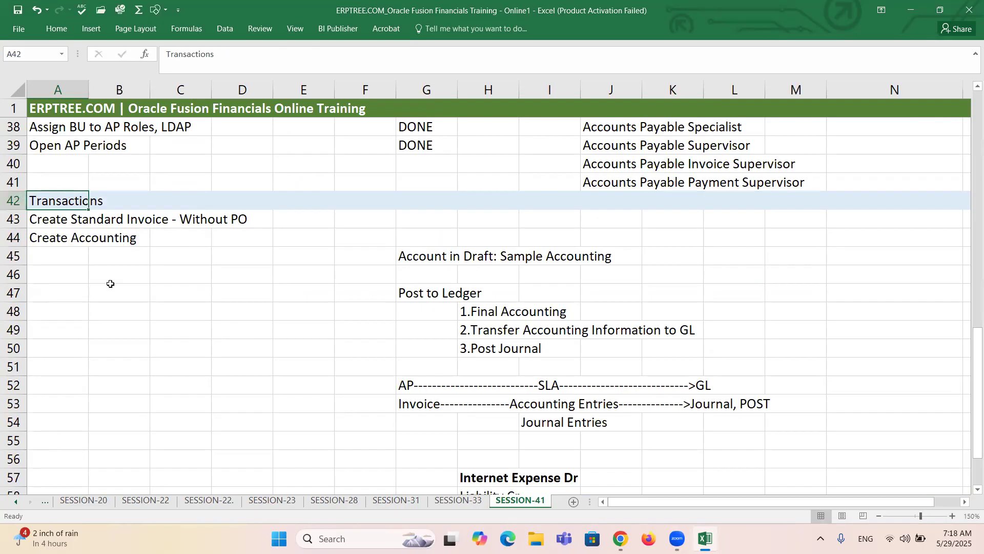
pyautogui.click(56, 241)
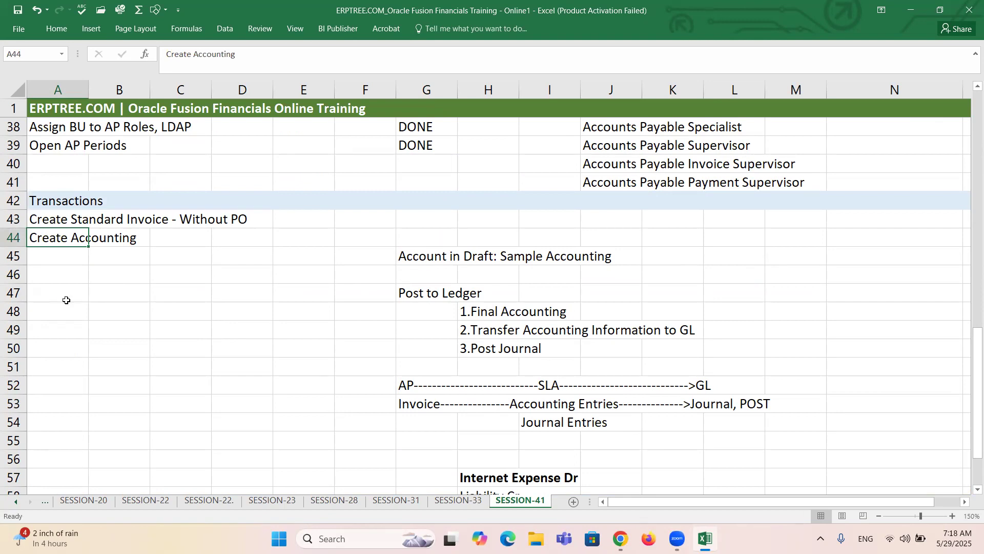
# Add "Create Payment" in cell A45 as the next entry of the Transactions list
pyautogui.click(71, 252)
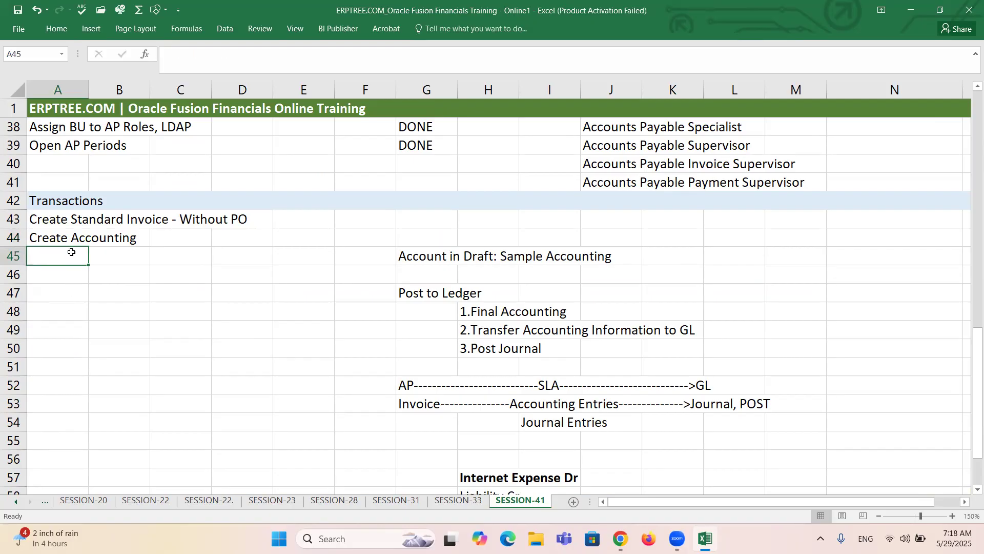
pyautogui.write('Create ')
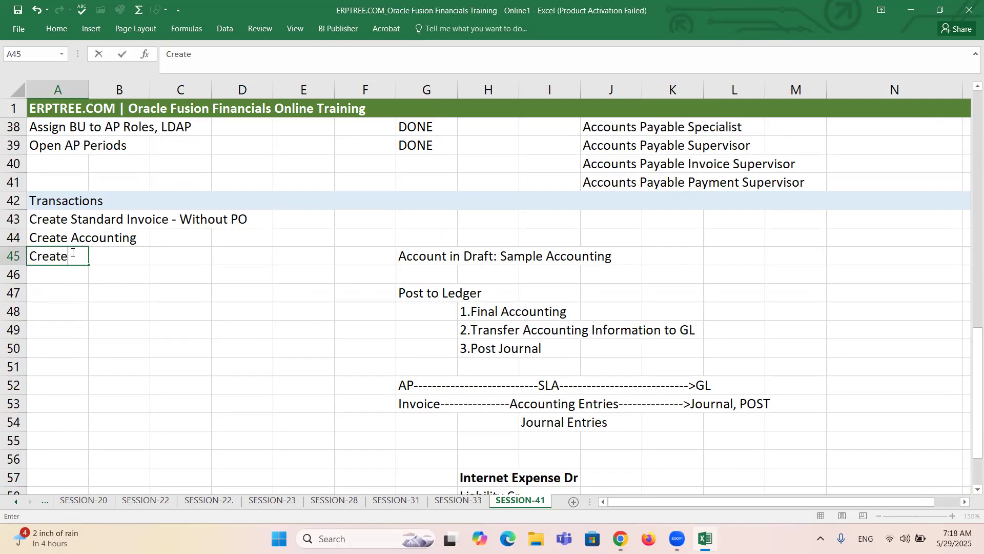
pyautogui.write('Payment')
pyautogui.hotkey('ctrl', 'Return')
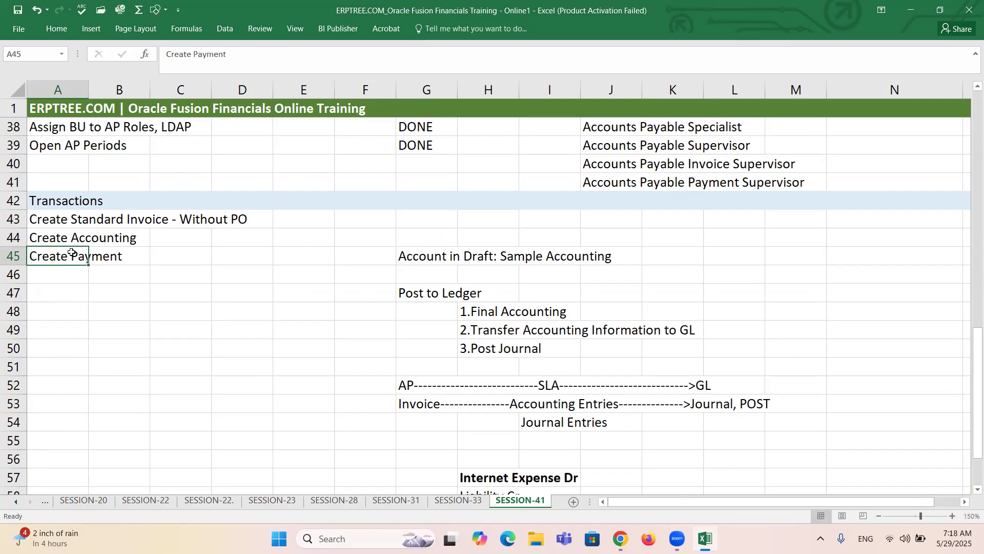
pyautogui.scroll(-1, 317, 306)
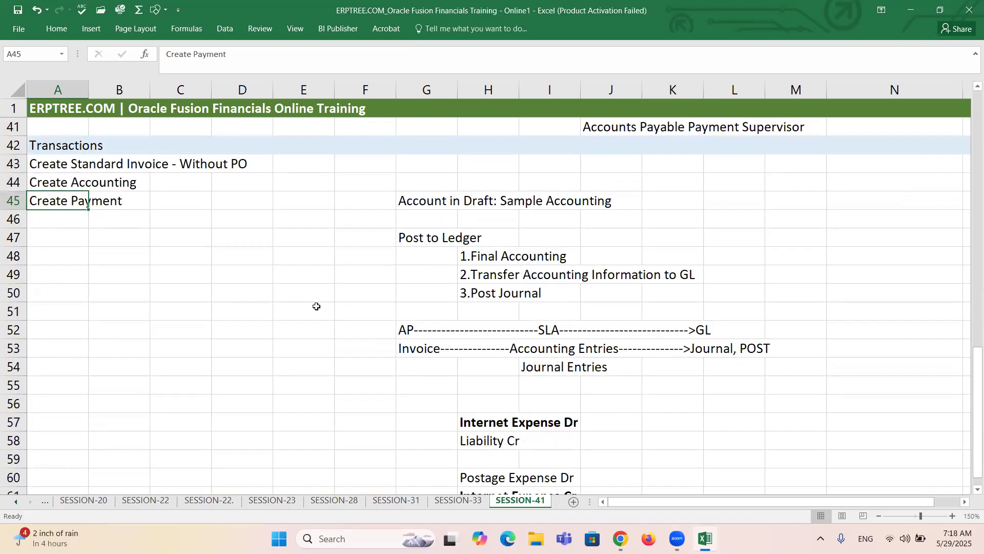
# Clear the draft accounting, ledger posting and journal entry notes from the cell range F45 to M61
pyautogui.click(370, 200)
pyautogui.moveTo(370, 201); pyautogui.dragTo(774, 451)
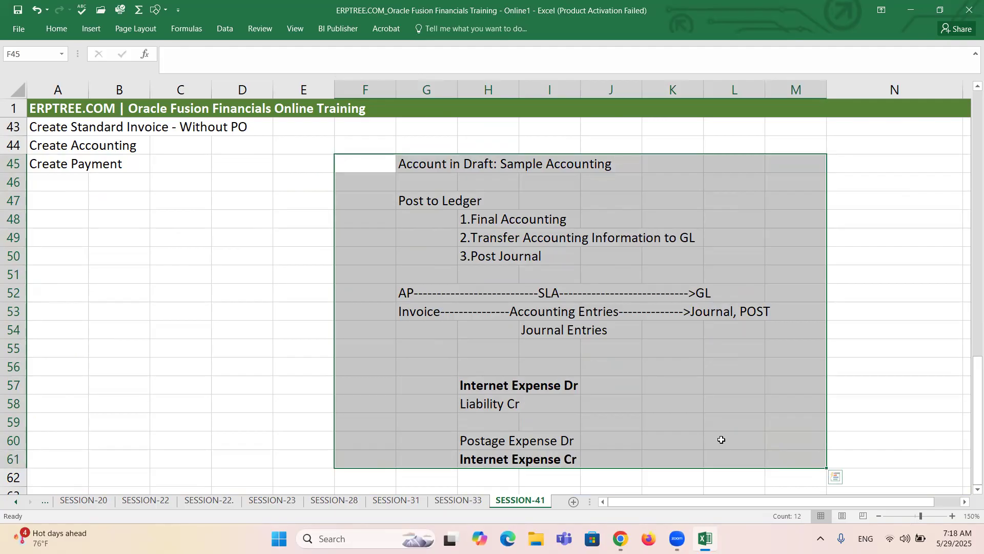
pyautogui.press('Delete')
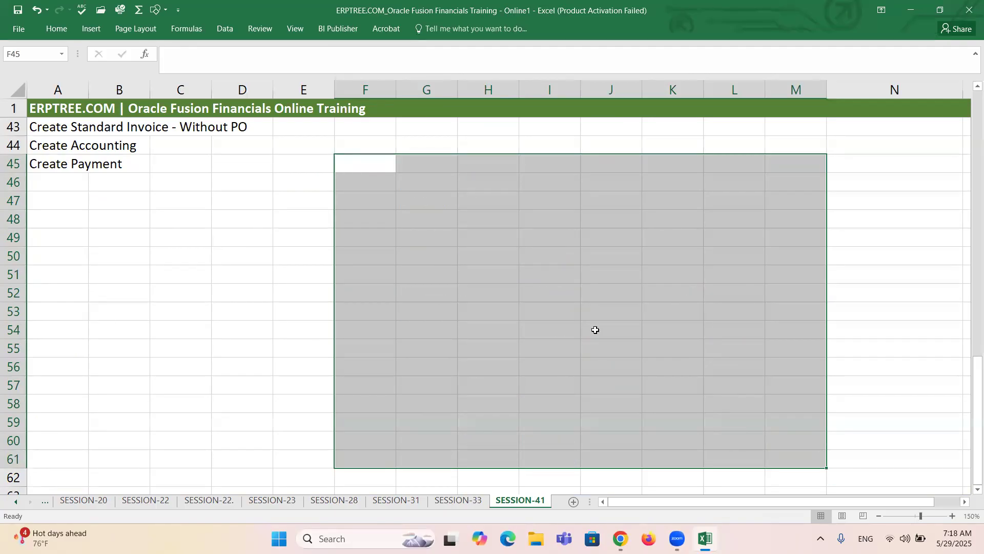
pyautogui.click(505, 231)
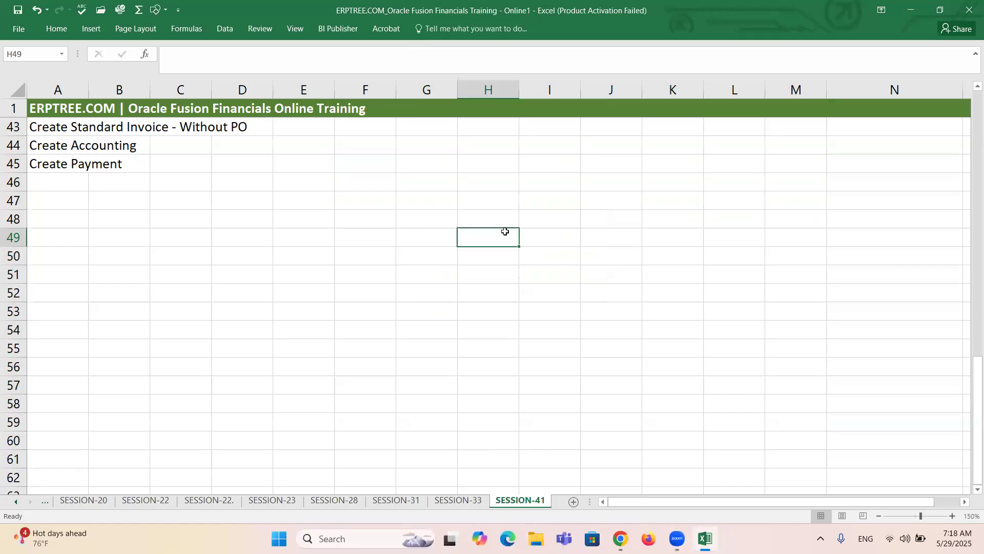
pyautogui.scroll(1, 504, 231)
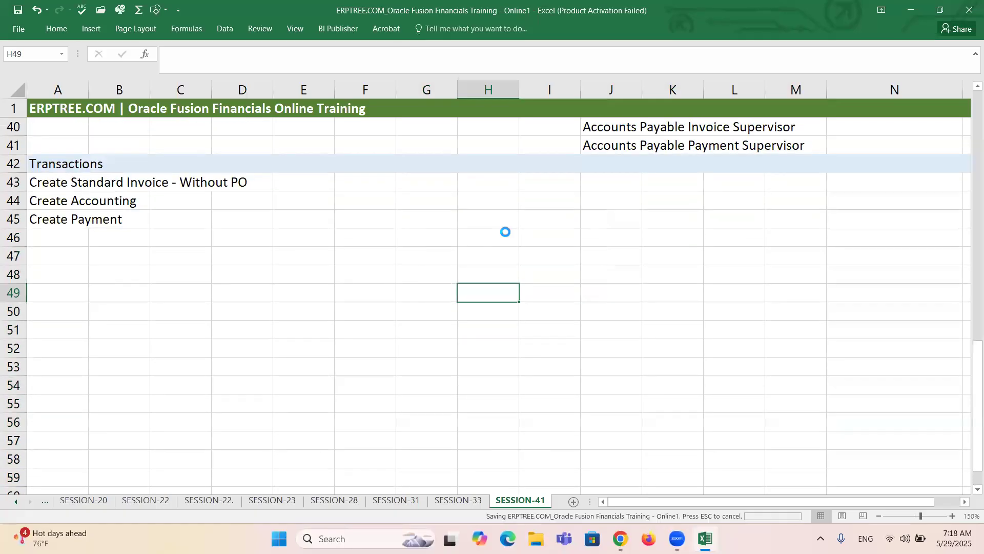
# Enter the heading "Payment" in cell I45, on the same row as the Create Payment entry
pyautogui.click(51, 221)
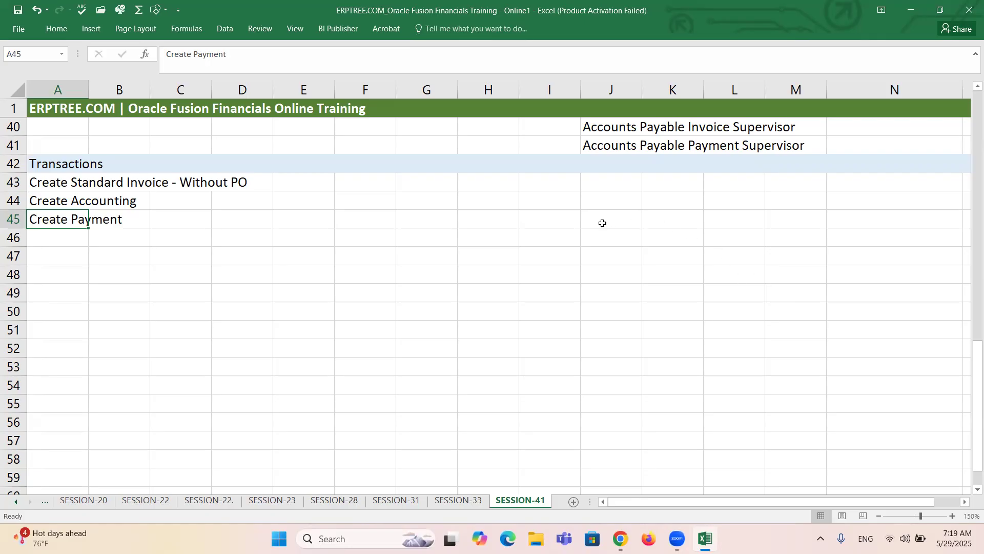
pyautogui.click(567, 214)
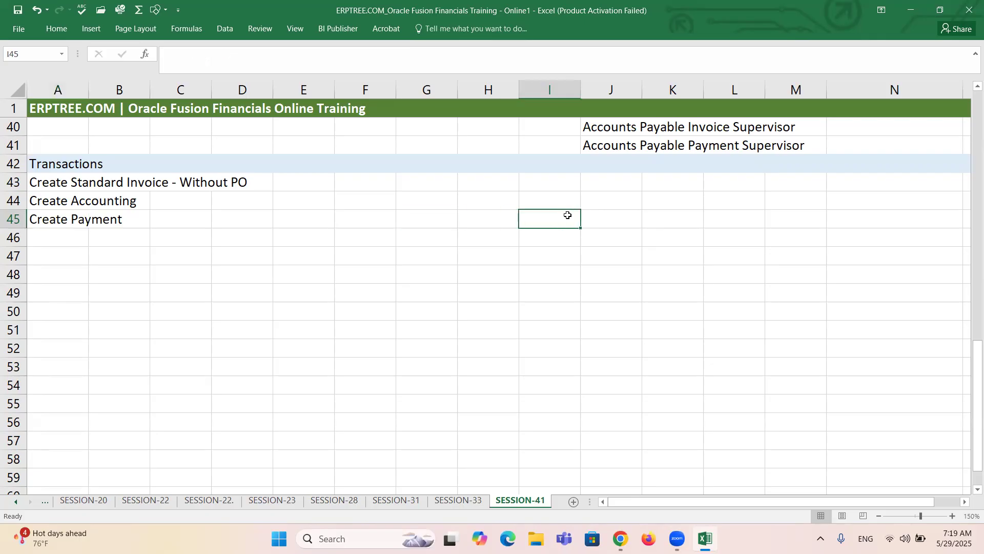
pyautogui.write('Paya')
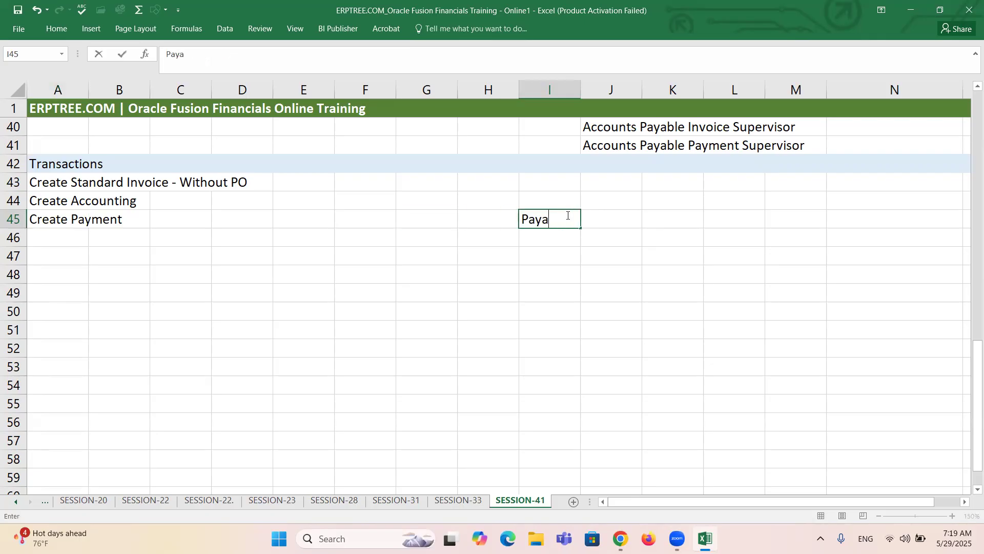
pyautogui.press('BackSpace')
pyautogui.write('ments')
pyautogui.press('BackSpace')
pyautogui.hotkey('ctrl', 'Return')
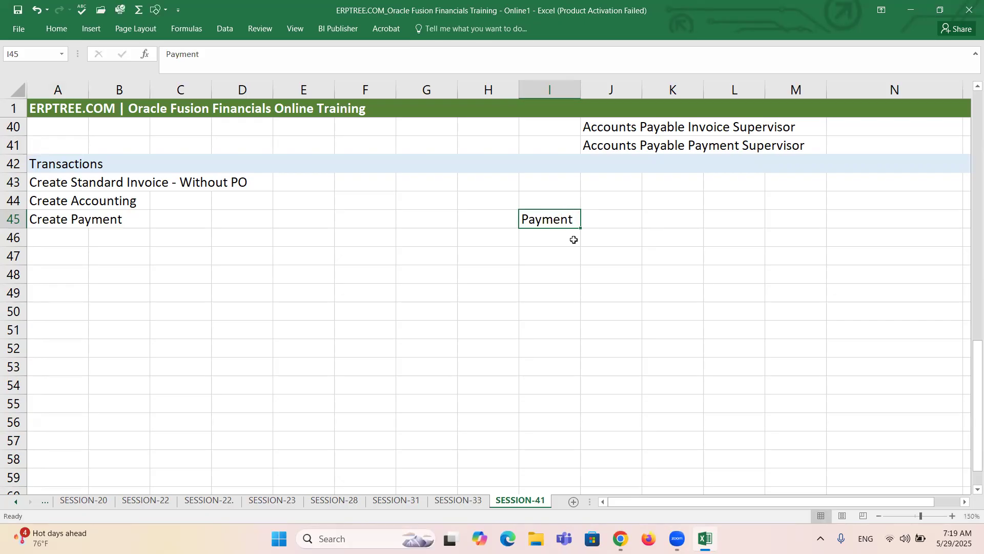
# Enter "Process Payment from Invoice Page/Invoice Workbench" in cell I46, under the Payment heading
pyautogui.click(540, 238)
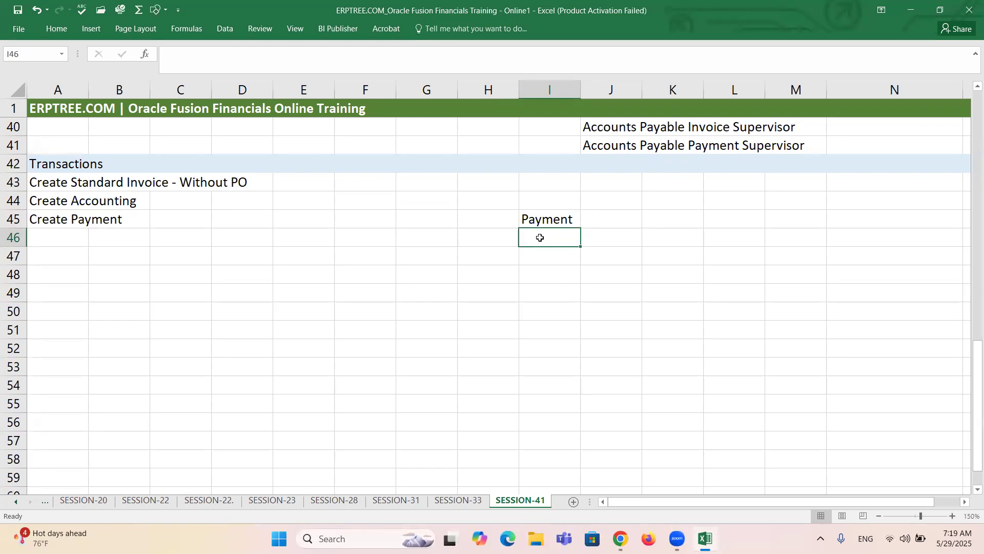
pyautogui.write('Proces')
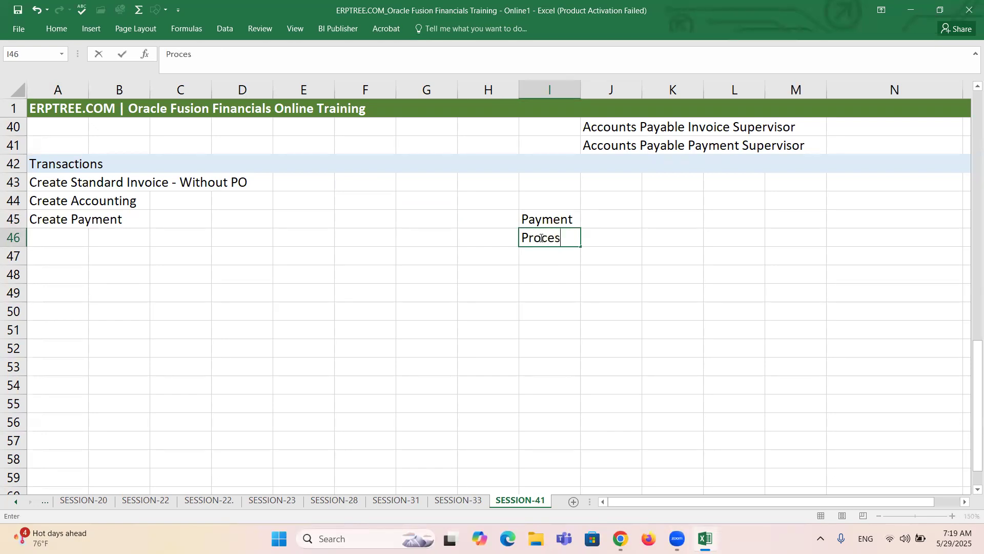
pyautogui.write('s Payment')
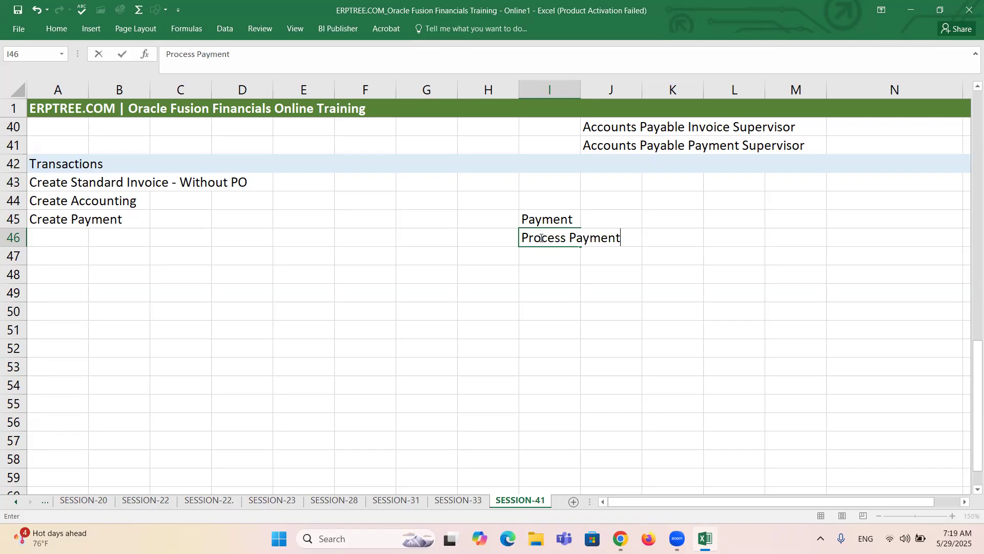
pyautogui.write(' from Invoice Page')
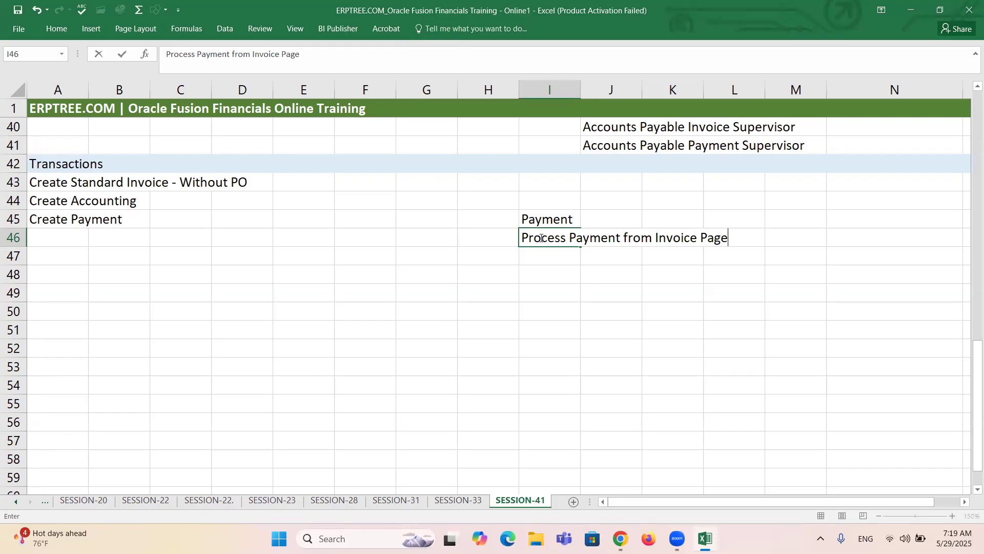
pyautogui.write('/Invoice Work')
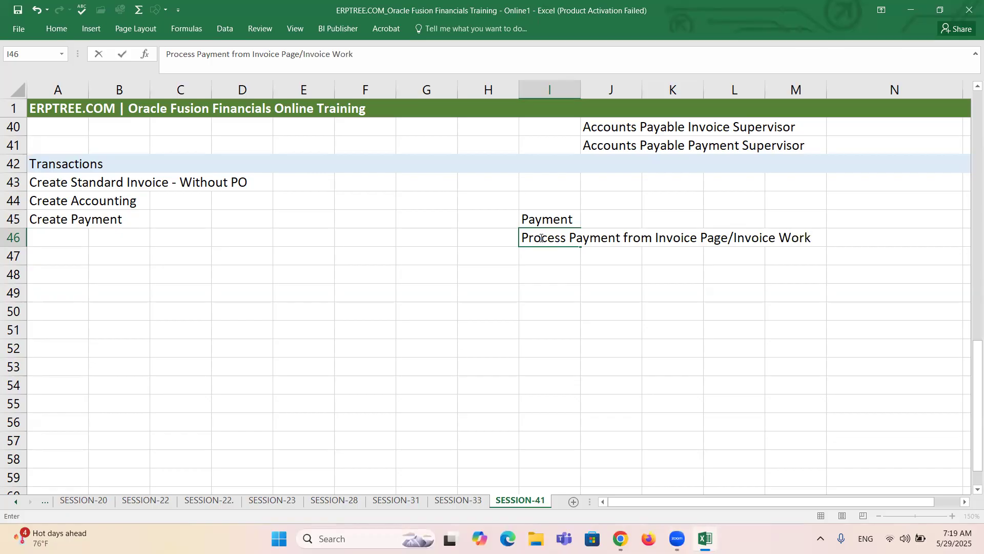
pyautogui.write('bench')
pyautogui.hotkey('ctrl', 'Return')
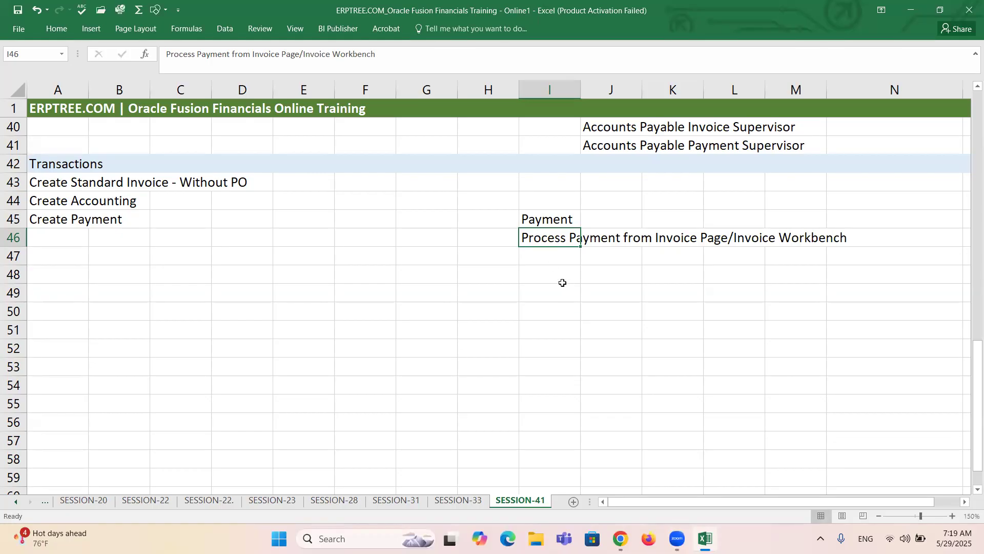
# Make the Payment heading in cell I45 bold and append " - Payin Full" to the payment method in cell I46
pyautogui.click(550, 221)
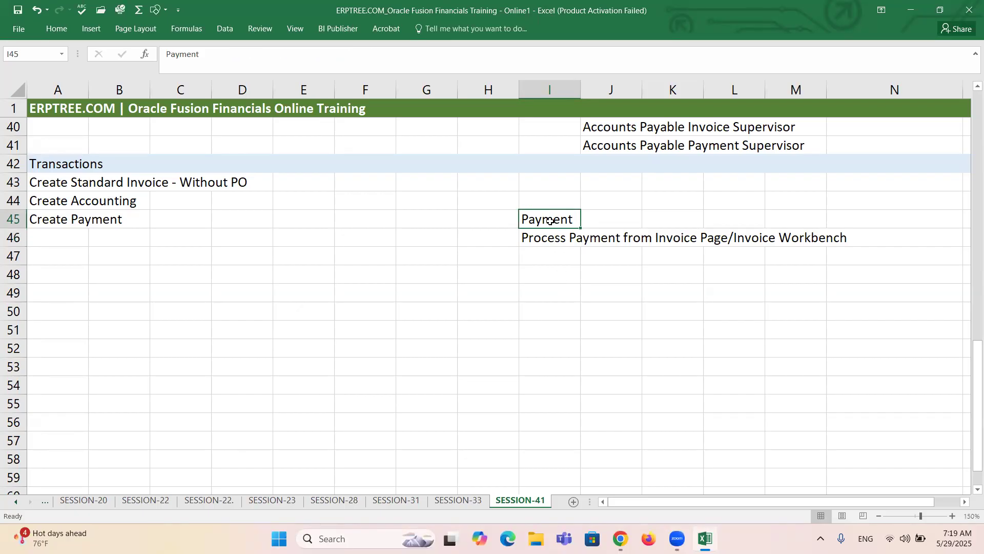
pyautogui.click(550, 220)
pyautogui.hotkey('ctrl', 'b')
pyautogui.doubleClick(561, 239)
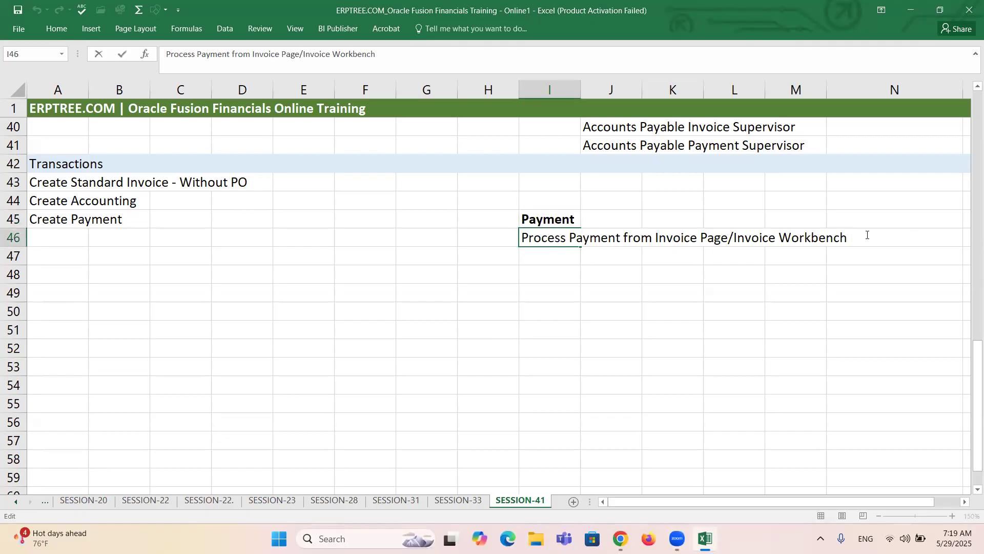
pyautogui.write('- Payin Full')
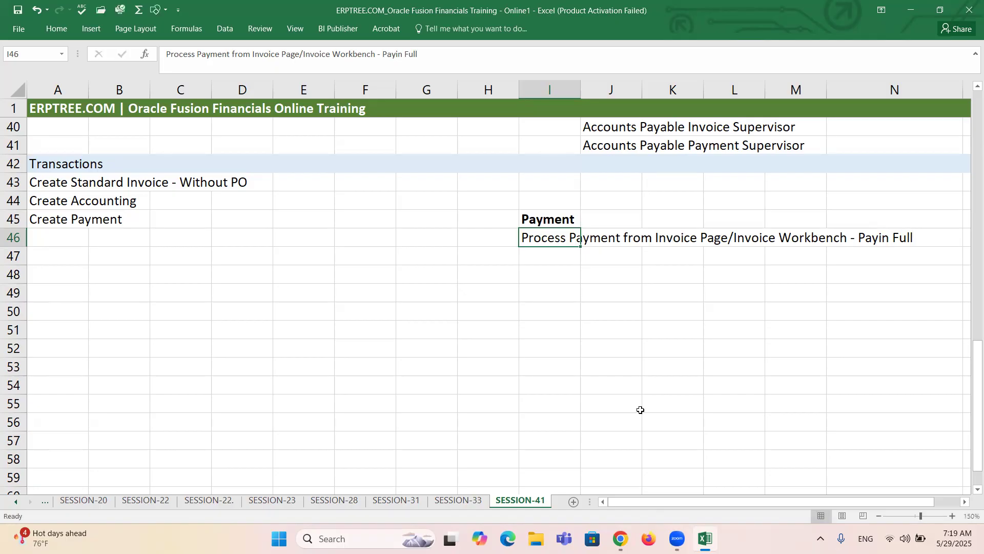
# Enter "Process Payment from Payment Workbench - Single Payment" in cell I47 as the second payment method
pyautogui.click(558, 256)
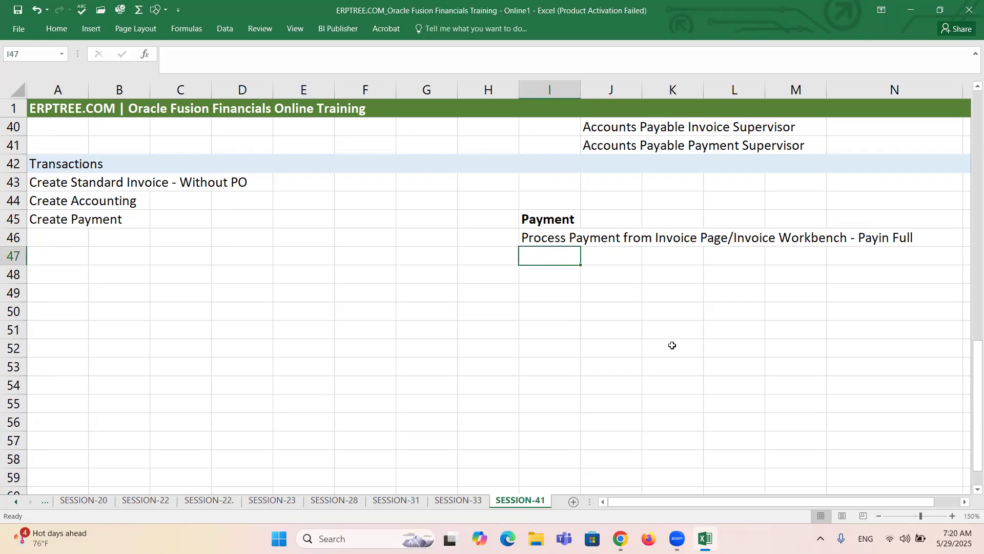
pyautogui.write('Process ')
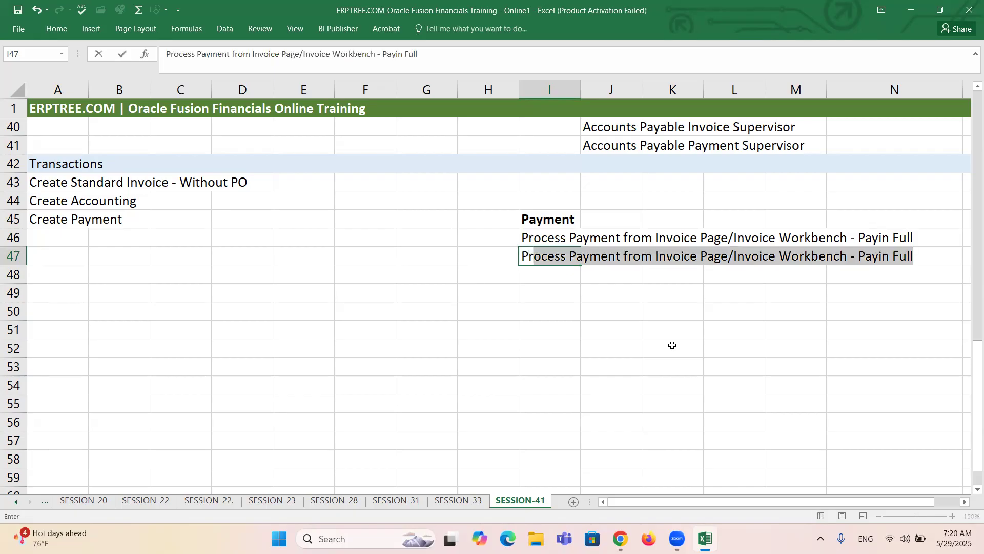
pyautogui.write('Pa')
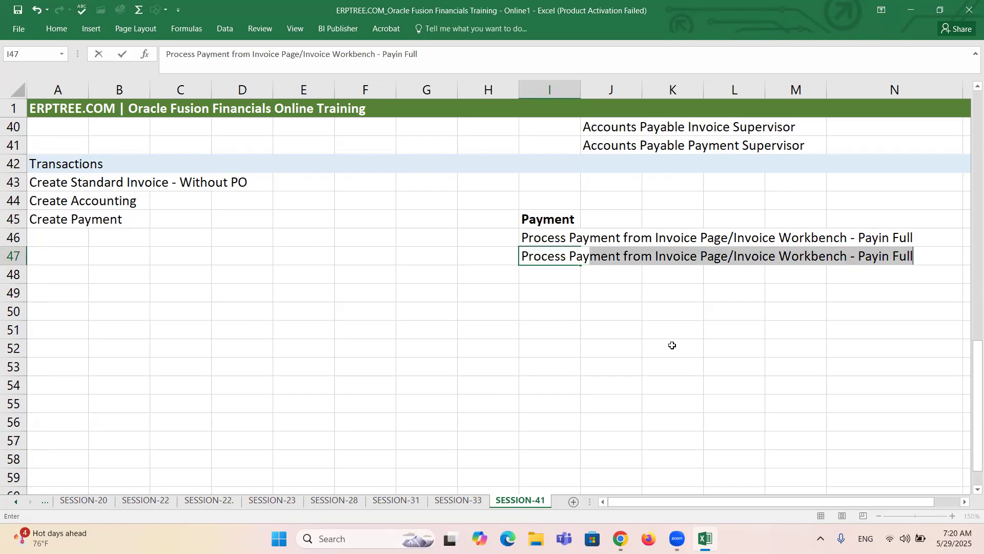
pyautogui.write('yment from Pa')
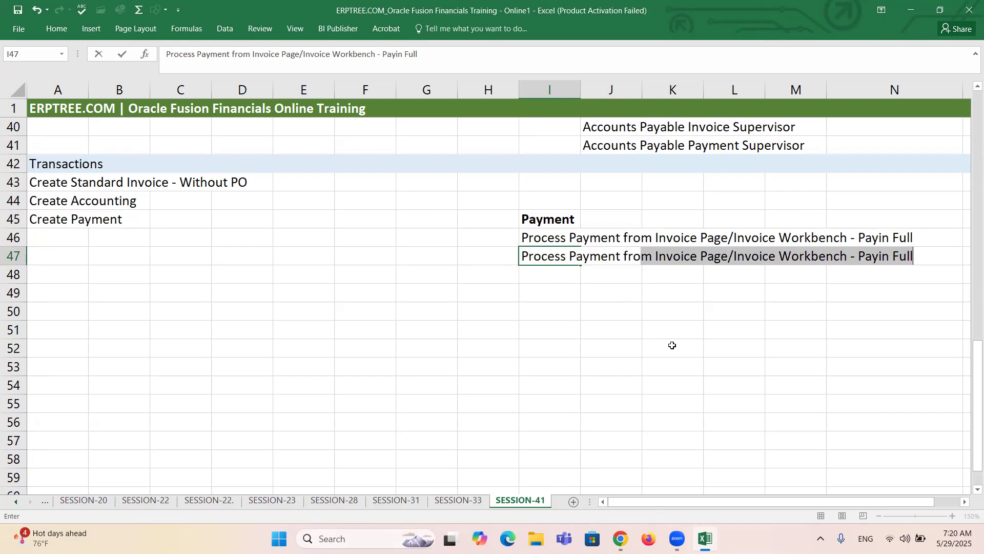
pyautogui.write('yment')
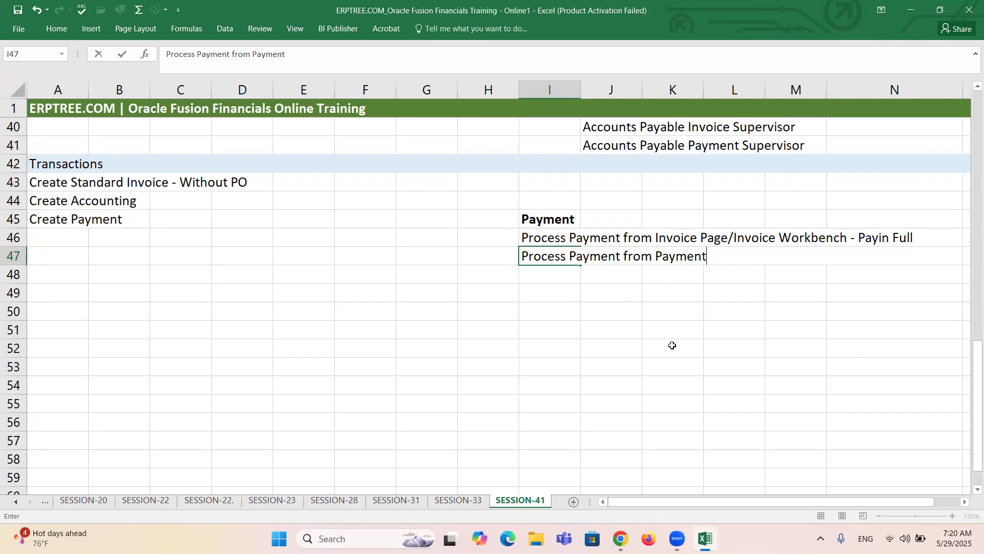
pyautogui.write(' Workbench')
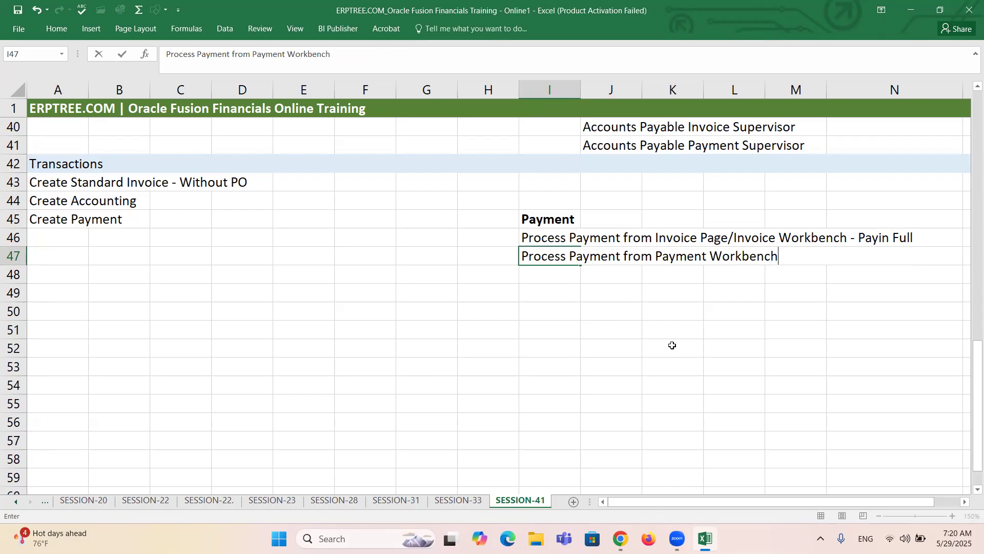
pyautogui.write(' - Single Payment')
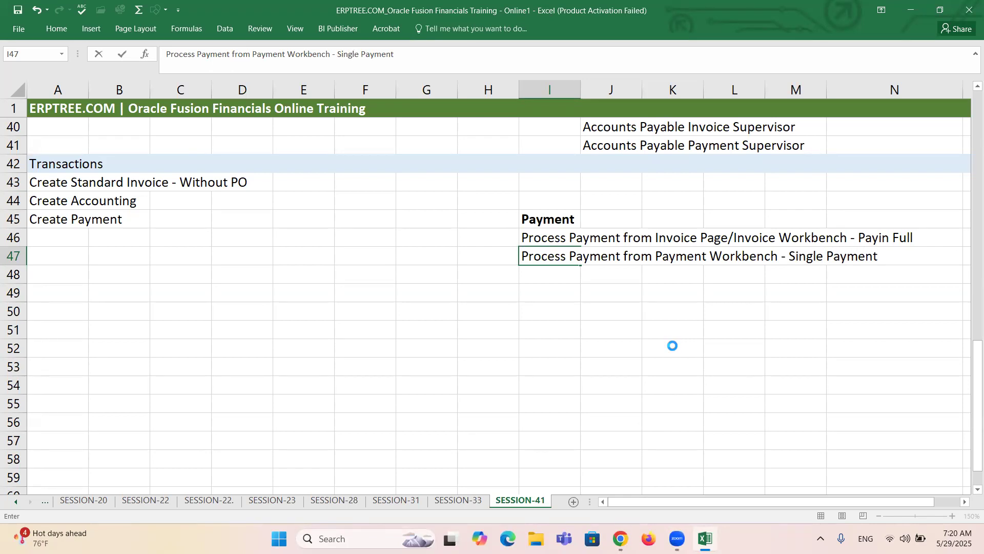
pyautogui.hotkey('ctrl', 'Return')
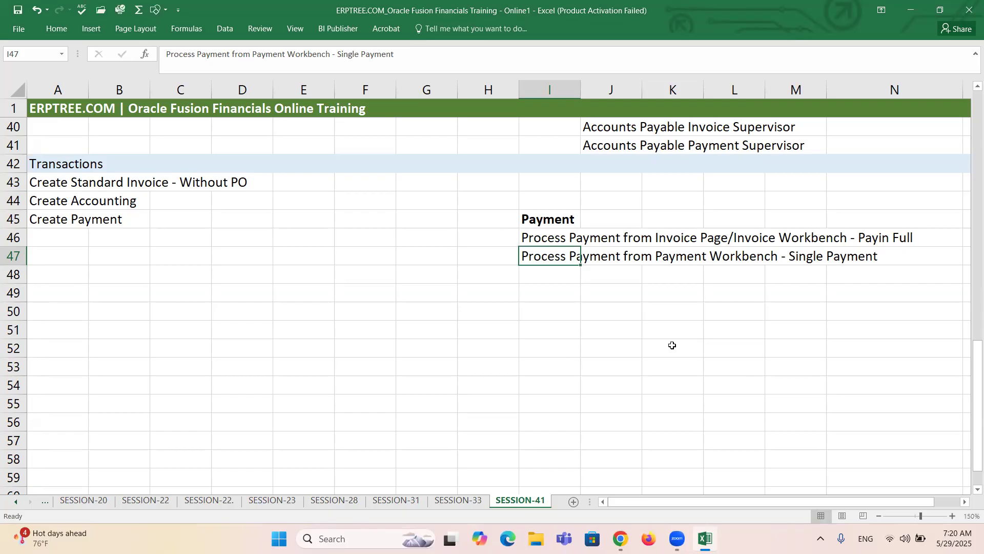
# Enter the third payment method in cell I48: Process Payment using "Payment Process Request (PPR) - Automatic
pyautogui.click(561, 274)
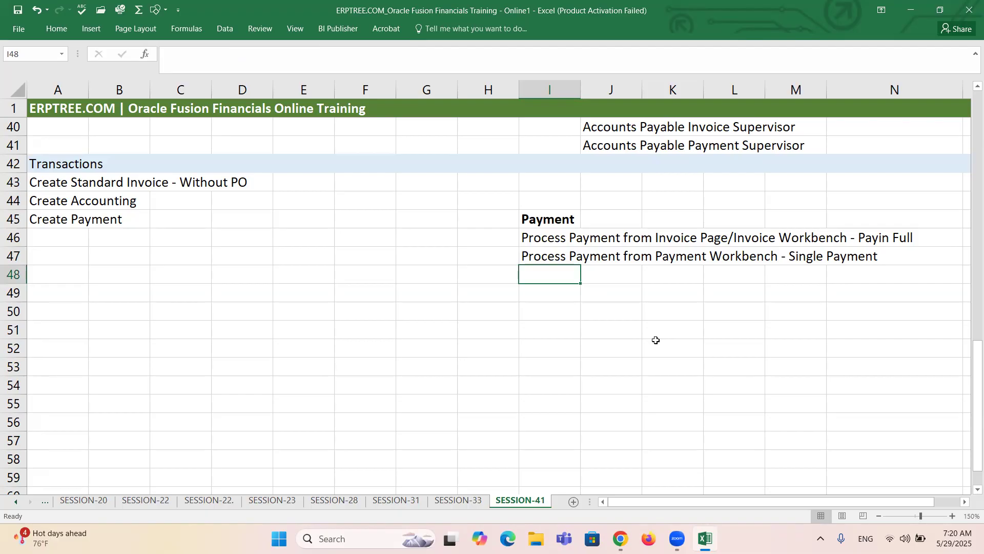
pyautogui.write('Pr')
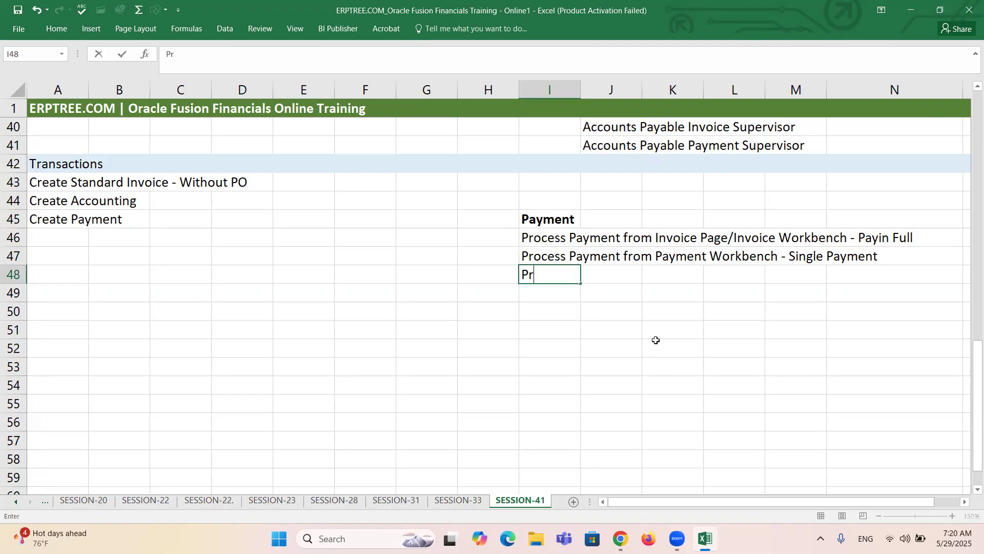
pyautogui.write('ocess Payment')
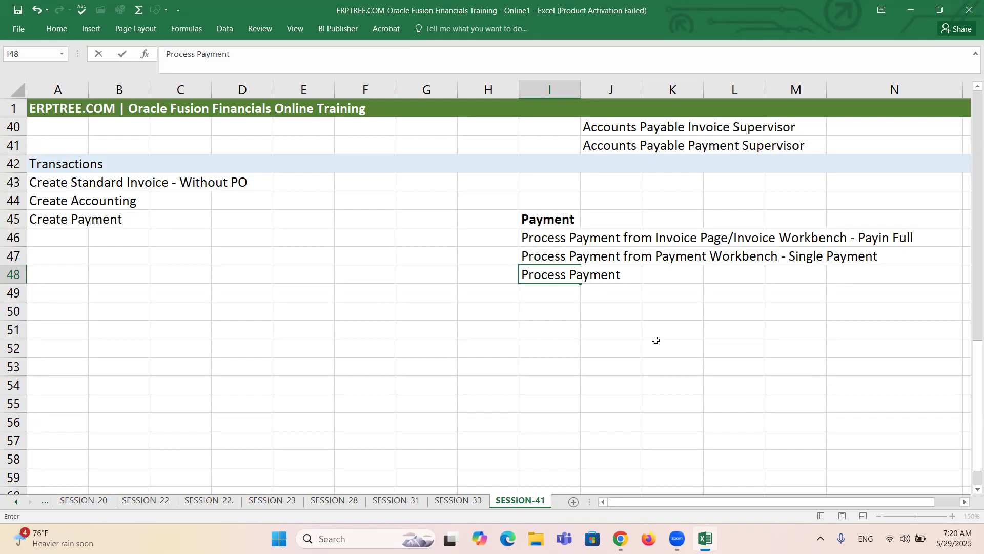
pyautogui.write(' using "')
pyautogui.write('Payme')
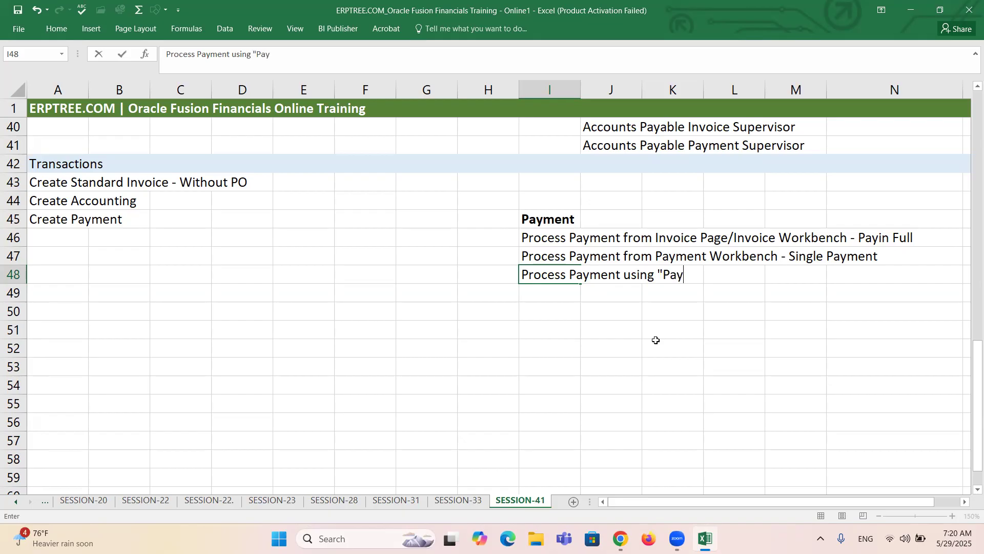
pyautogui.write('nt Proc')
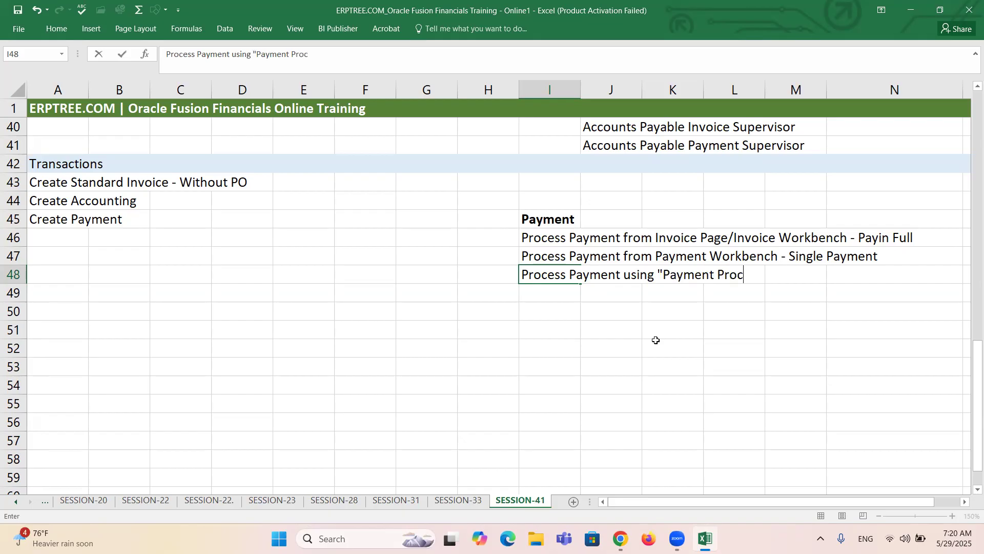
pyautogui.write('ess Request (PPR')
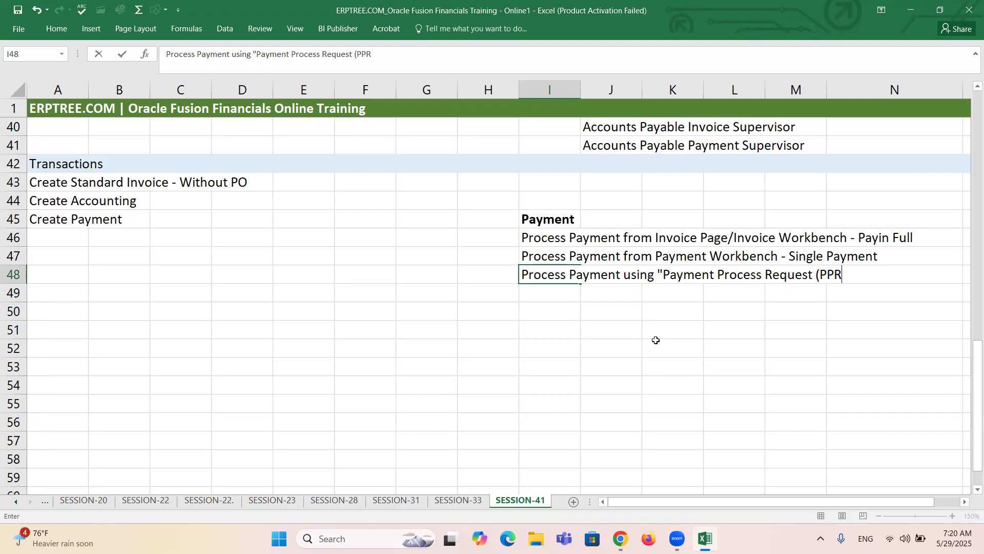
pyautogui.write(') - a')
pyautogui.press('BackSpace')
pyautogui.write('Automatic')
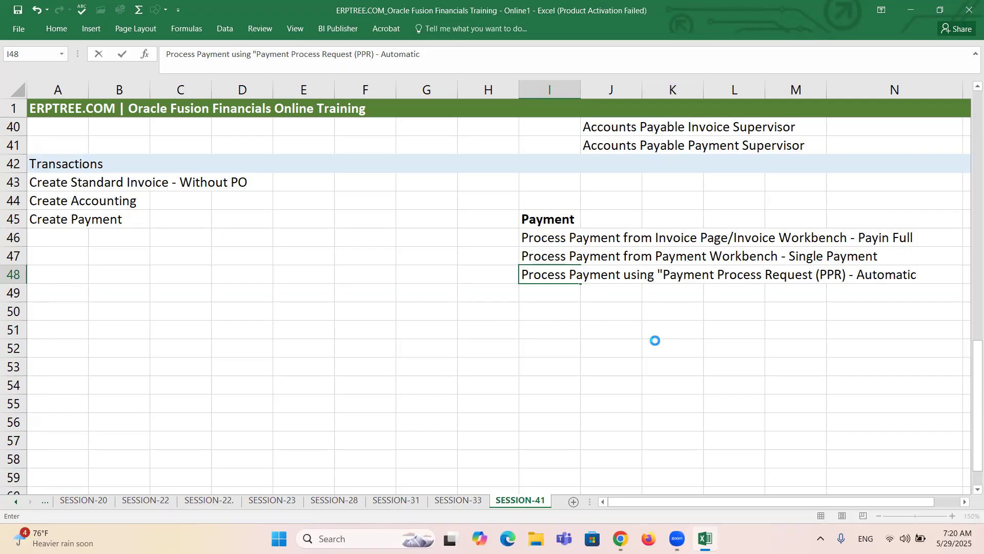
pyautogui.hotkey('ctrl', 'Return')
# Label the first two payment methods as "Single" in cells H46 and H47
pyautogui.moveTo(541, 232); pyautogui.dragTo(920, 251)
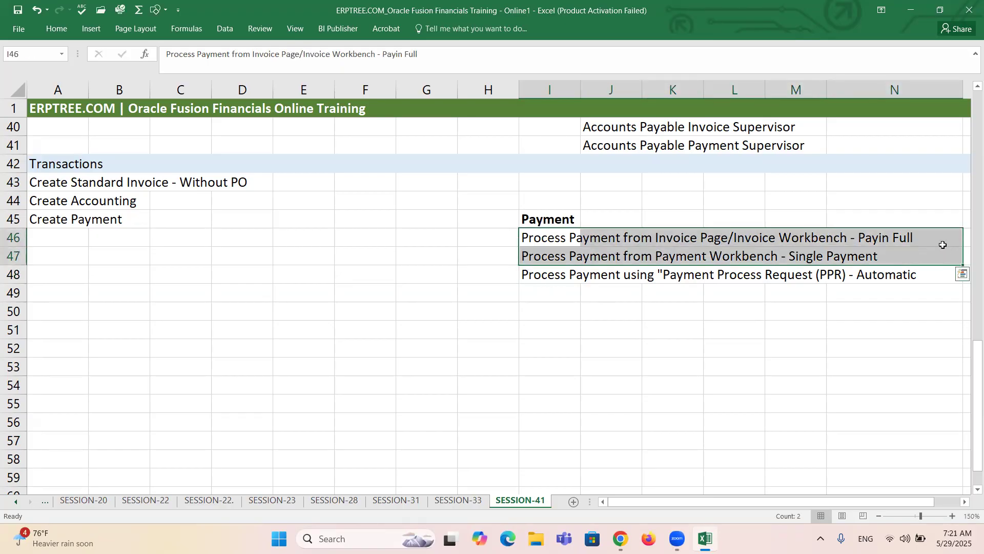
pyautogui.click(487, 238)
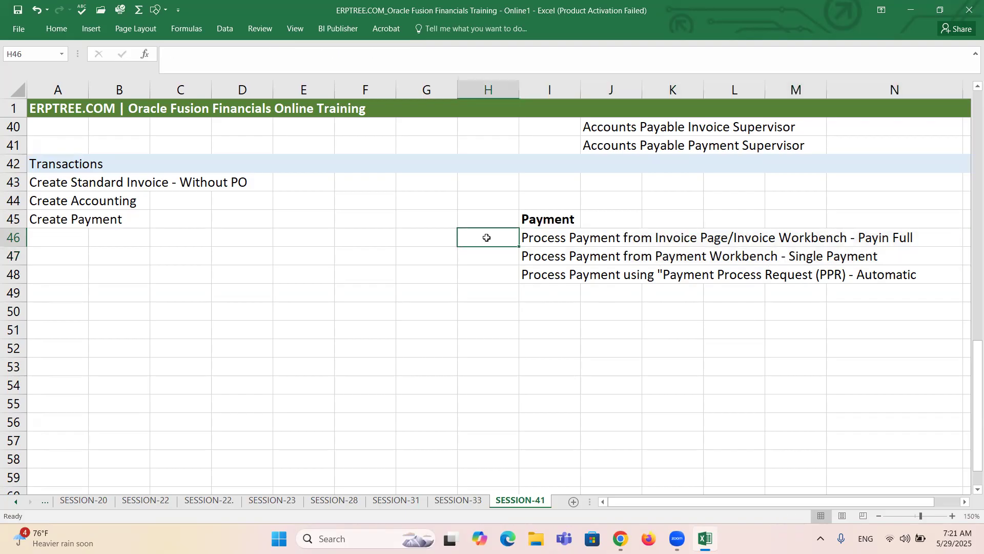
pyautogui.write('Single')
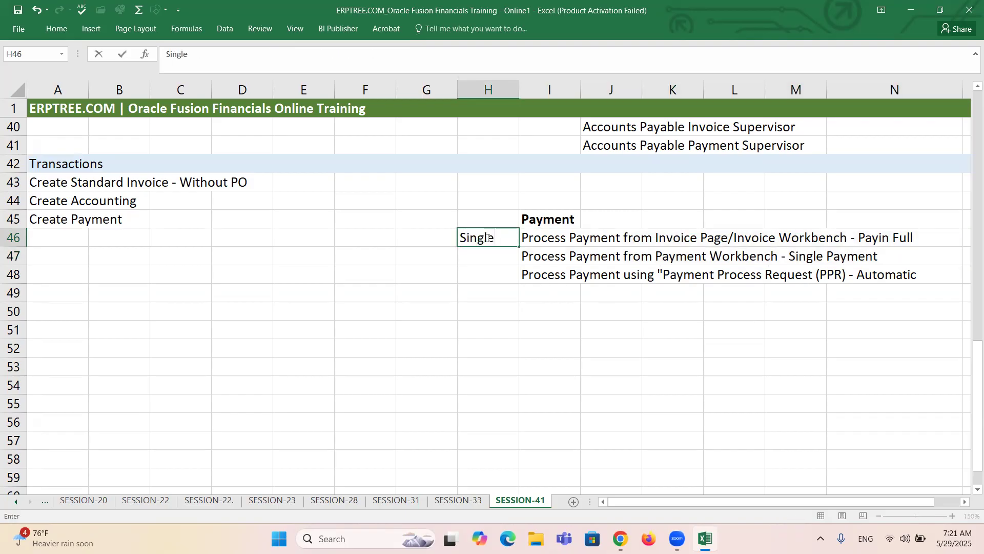
pyautogui.press('Return')
pyautogui.write('Single')
pyautogui.press('Tab')
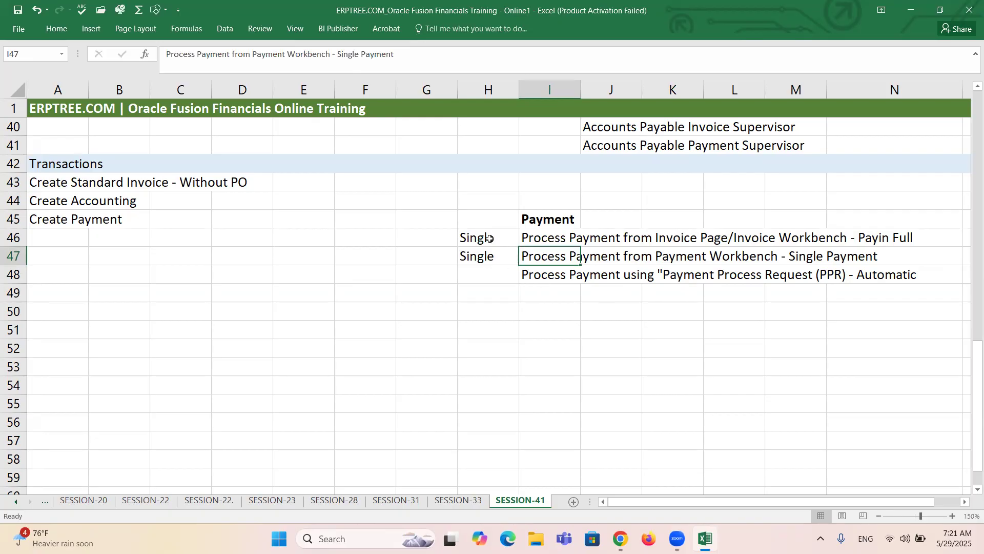
# Review the invoice page and payment workbench methods in rows 46 and 47 with their Single labels
pyautogui.moveTo(544, 240); pyautogui.dragTo(878, 239)
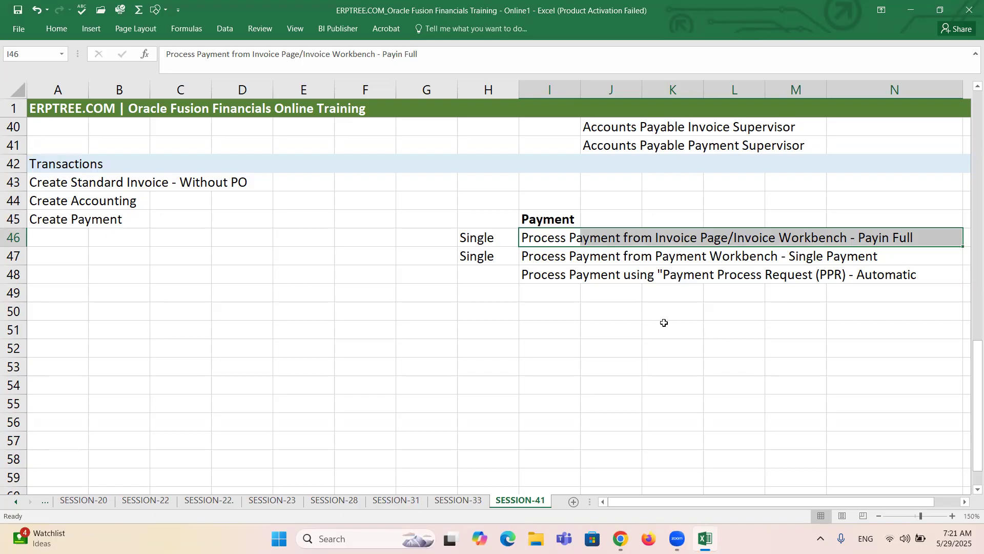
pyautogui.moveTo(474, 238); pyautogui.dragTo(902, 242)
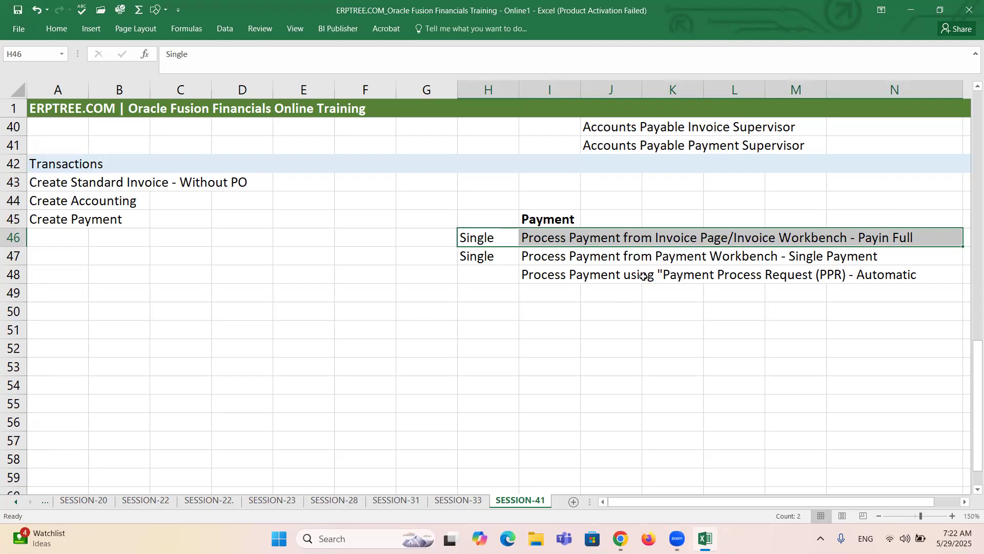
pyautogui.moveTo(535, 256); pyautogui.dragTo(880, 248)
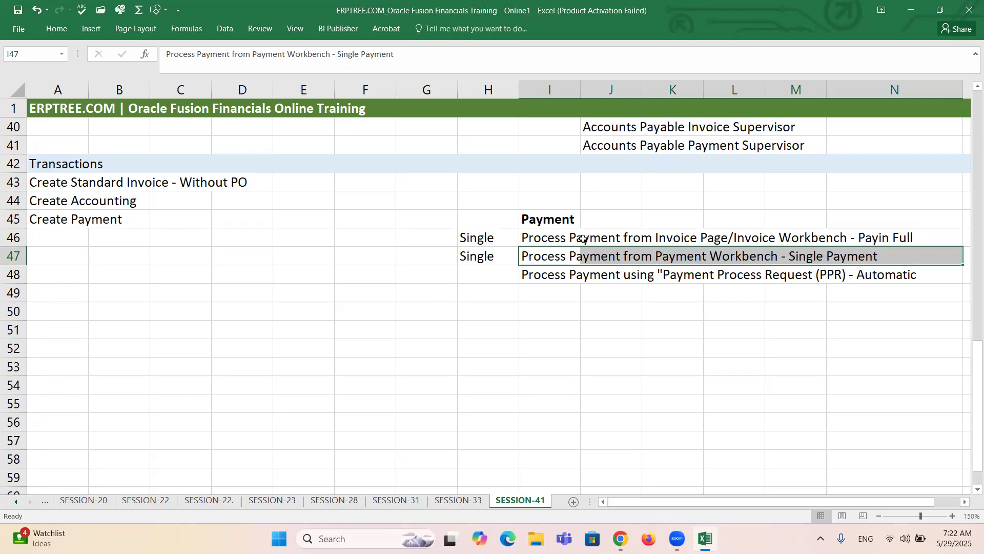
pyautogui.click(488, 235)
pyautogui.moveTo(489, 234); pyautogui.dragTo(838, 235)
pyautogui.moveTo(879, 229); pyautogui.dragTo(877, 228)
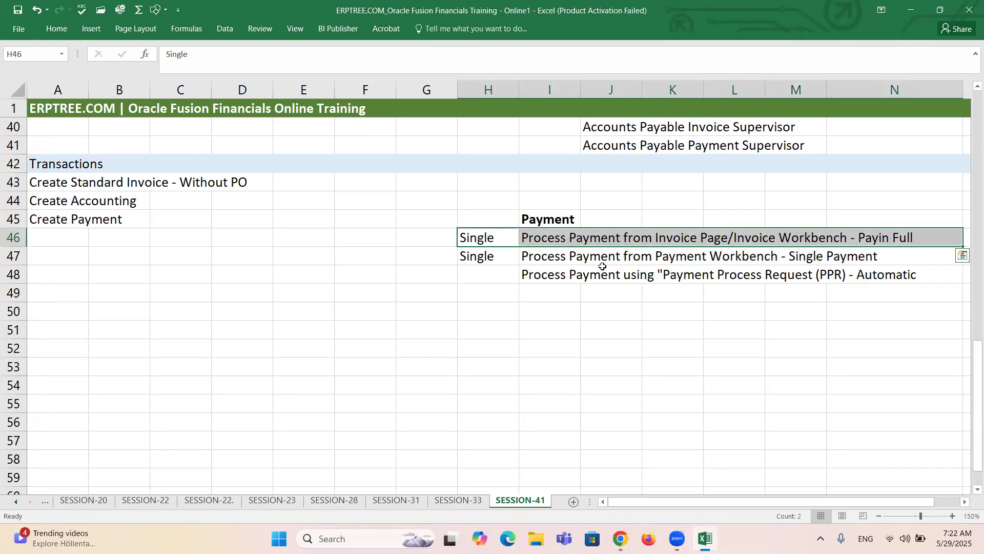
pyautogui.moveTo(502, 260); pyautogui.dragTo(871, 260)
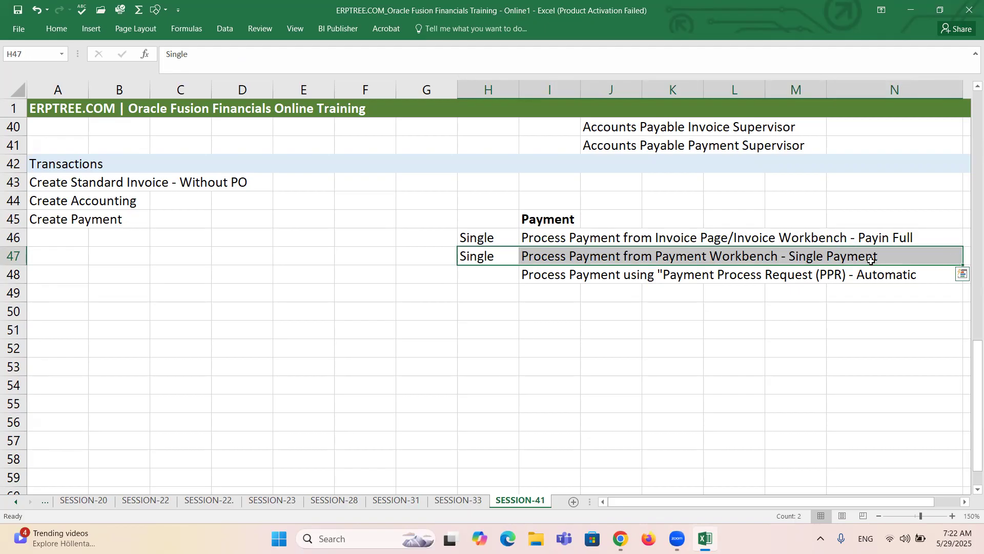
pyautogui.moveTo(484, 238); pyautogui.dragTo(883, 255)
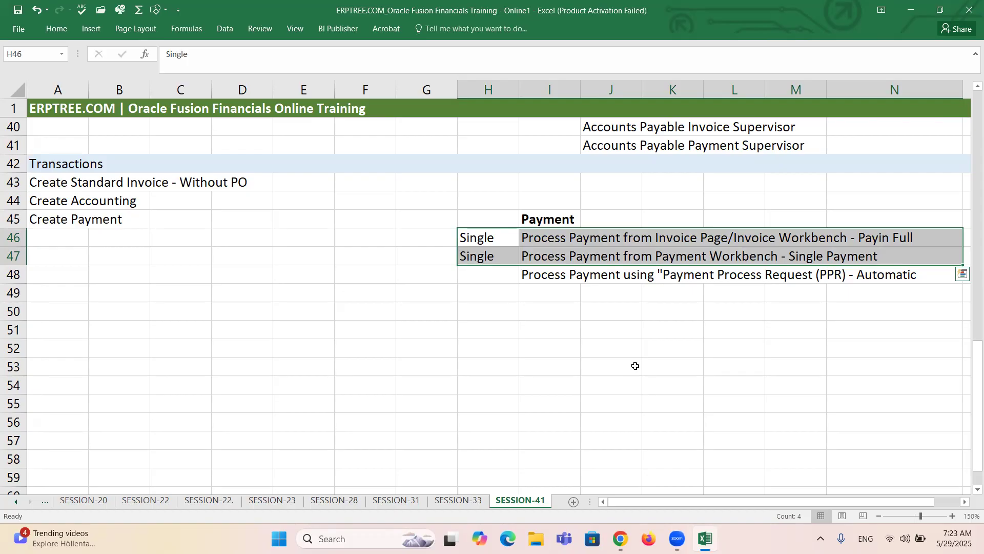
pyautogui.moveTo(474, 241); pyautogui.dragTo(898, 235)
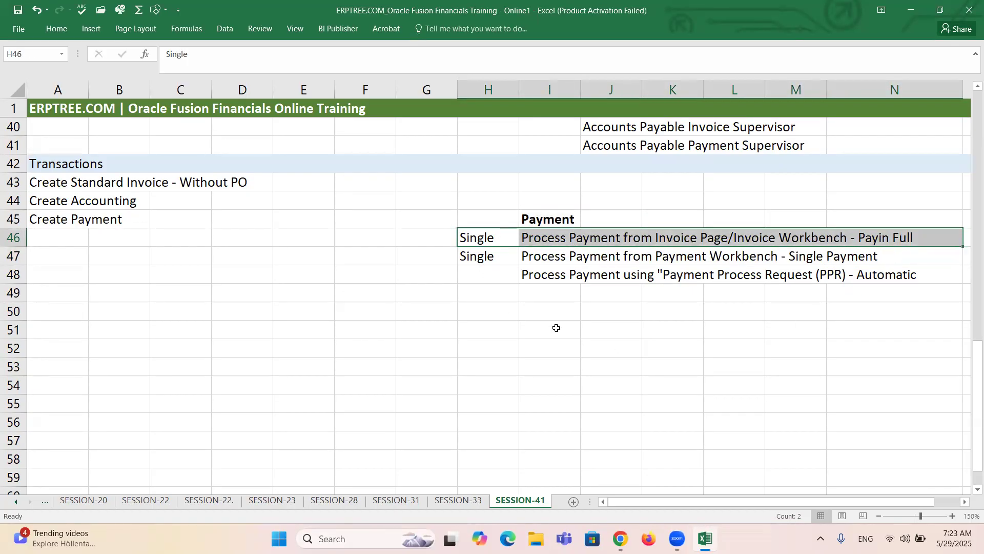
pyautogui.click(505, 257)
pyautogui.moveTo(505, 256); pyautogui.dragTo(907, 256)
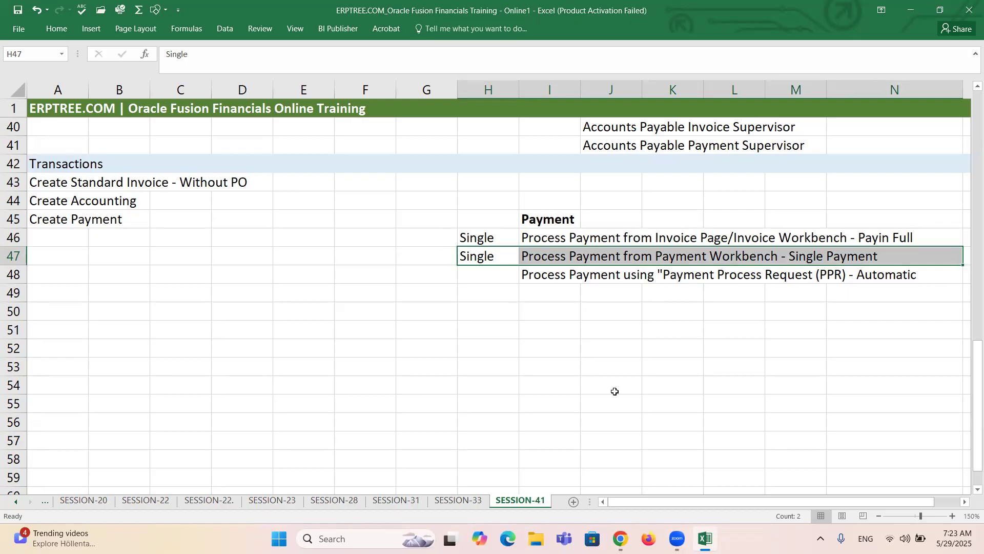
# Enter "Only One Supplier" in cells F46 and F47 for the two single payment methods
pyautogui.click(426, 241)
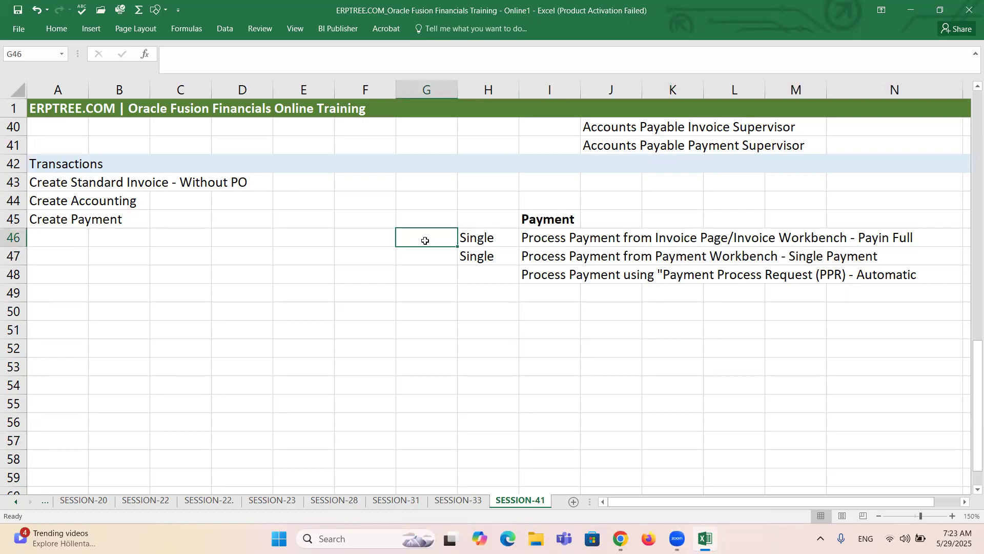
pyautogui.write('O')
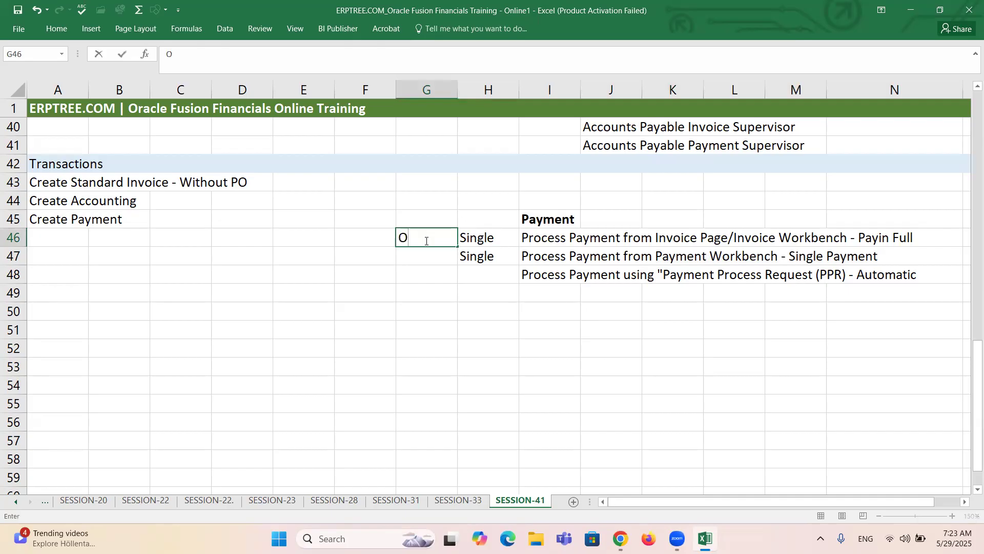
pyautogui.press('BackSpace')
pyautogui.click(354, 243)
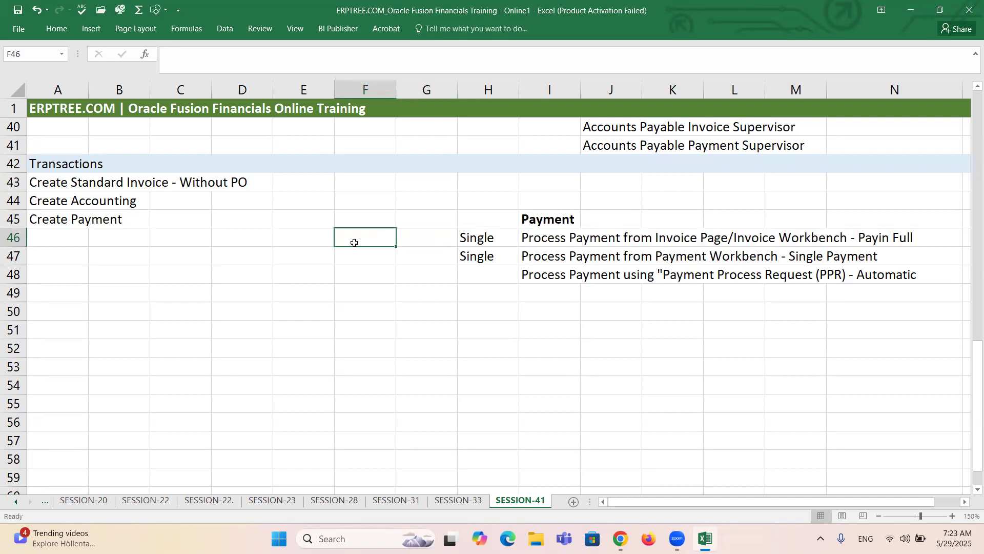
pyautogui.write('Only One Supplier')
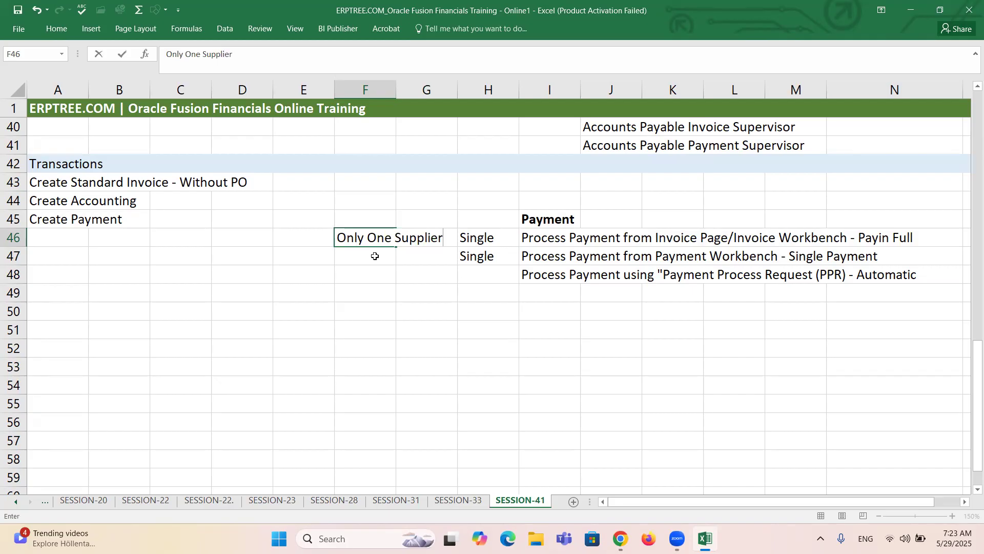
pyautogui.click(375, 256)
pyautogui.write('Only One Supplier')
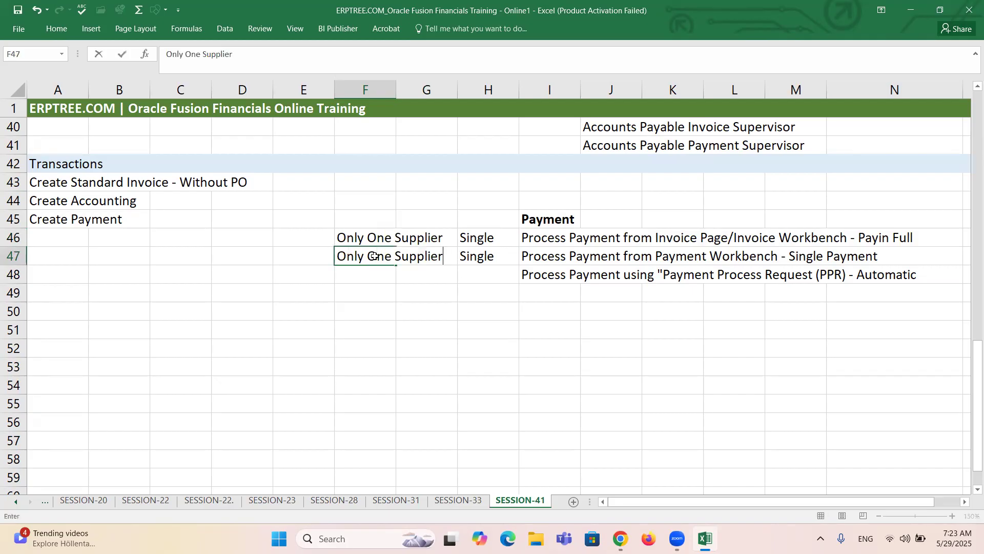
pyautogui.press('Tab')
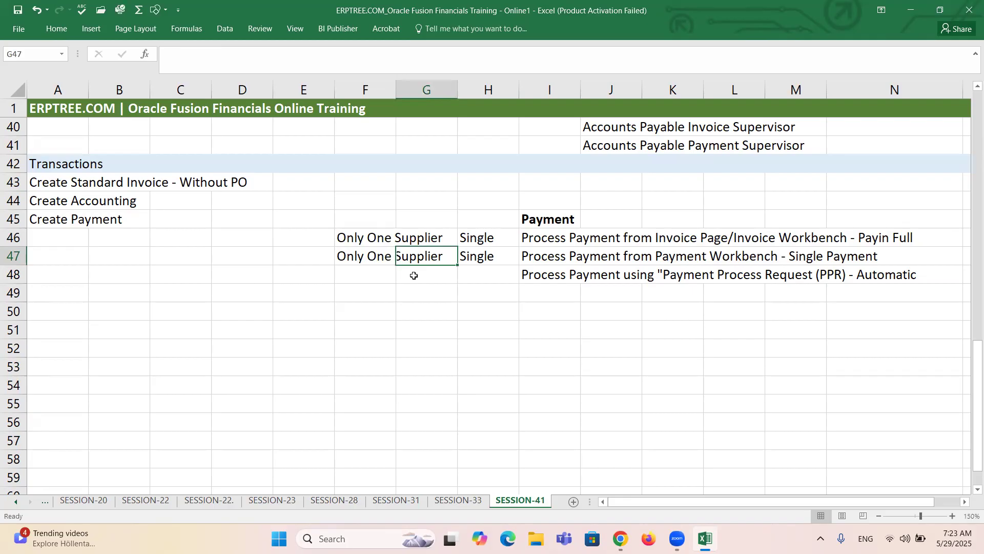
# Enter "Only One Invoice---->" in cell D46 for the invoice page payment method
pyautogui.click(374, 241)
pyautogui.click(305, 240)
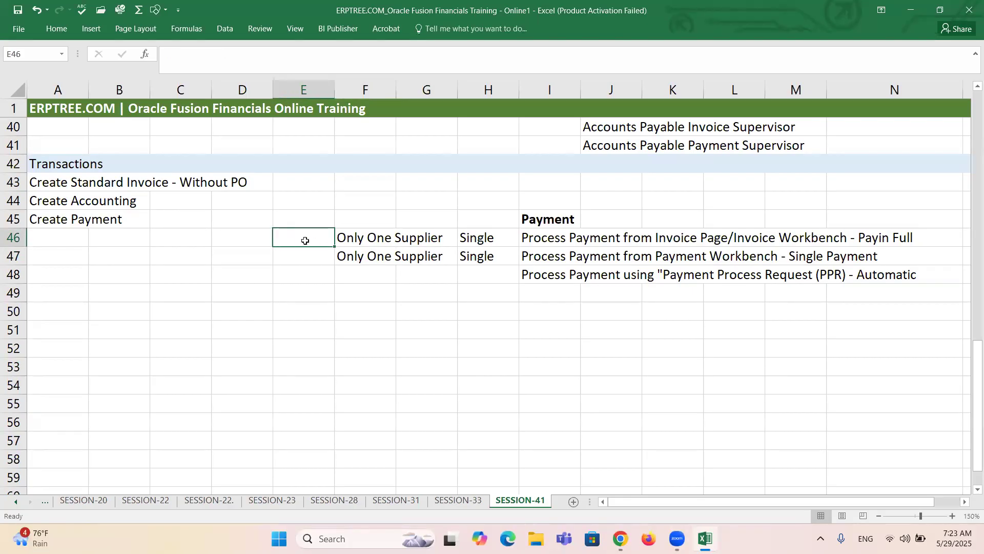
pyautogui.click(250, 234)
pyautogui.write('o')
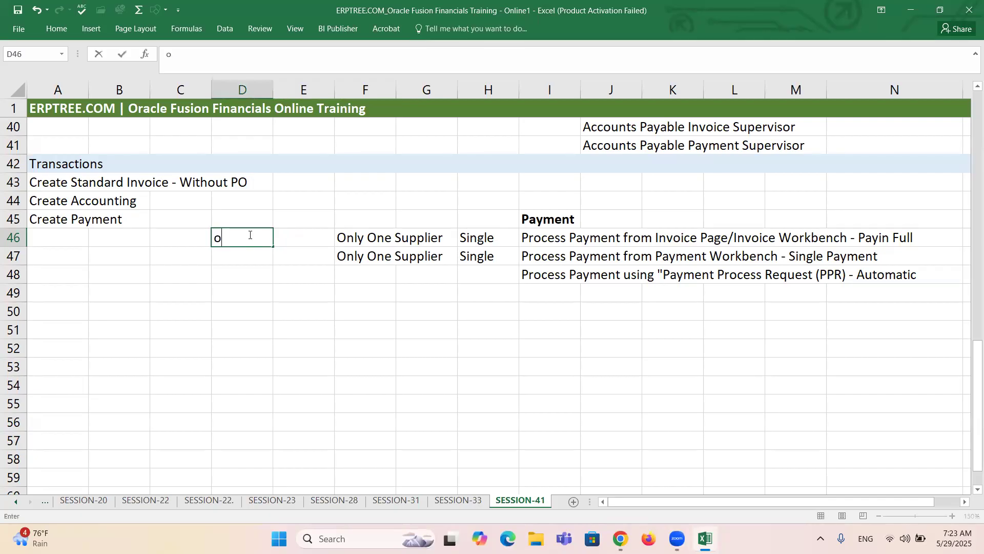
pyautogui.press('BackSpace')
pyautogui.write('Only One INVOICE')
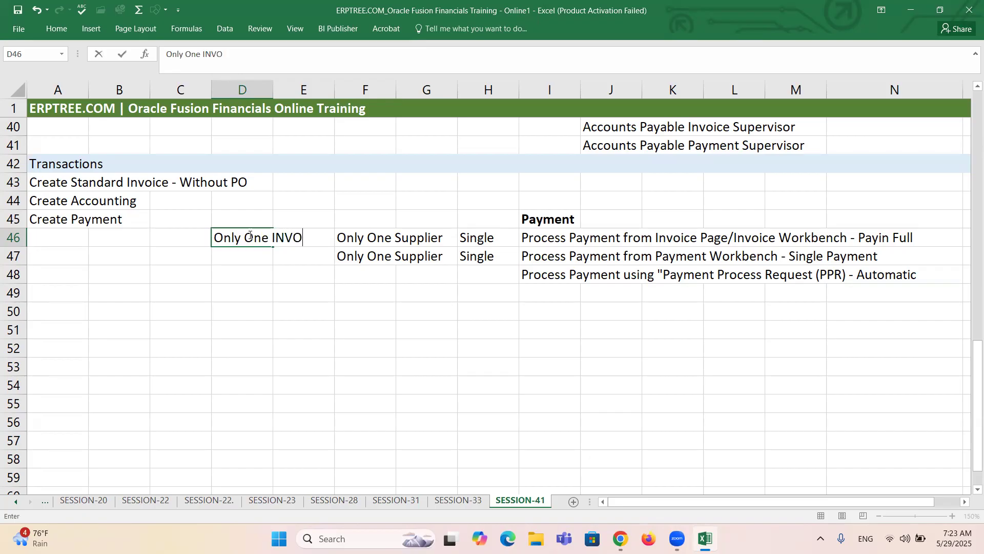
pyautogui.press('BackSpace')
pyautogui.press('BackSpace')
pyautogui.press('BackSpace')
pyautogui.press('BackSpace')
pyautogui.press('BackSpace')
pyautogui.press('BackSpace')
pyautogui.write('nvoice---->')
# Enter "Multiple Invoices--->" in cell D47 for the payment workbench method
pyautogui.click(258, 261)
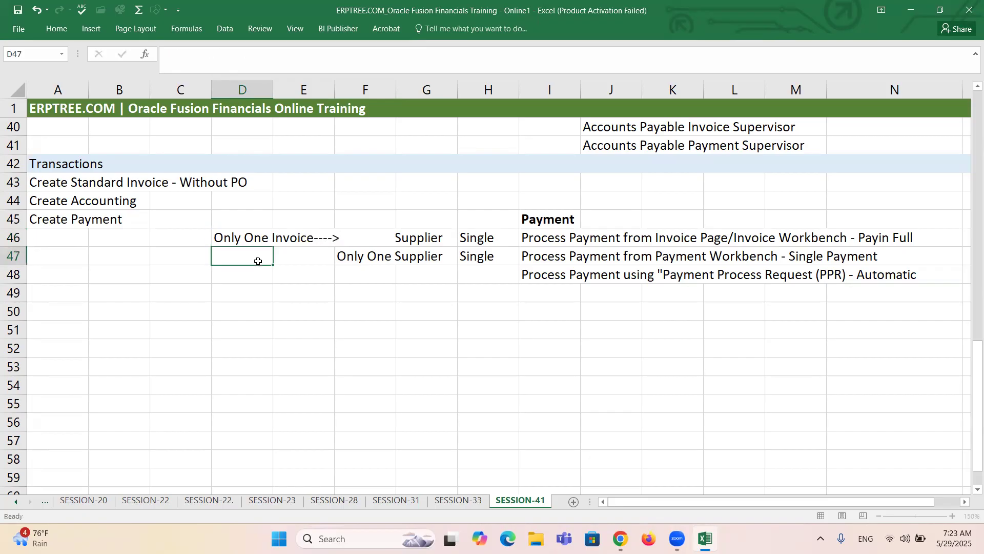
pyautogui.write('Mu')
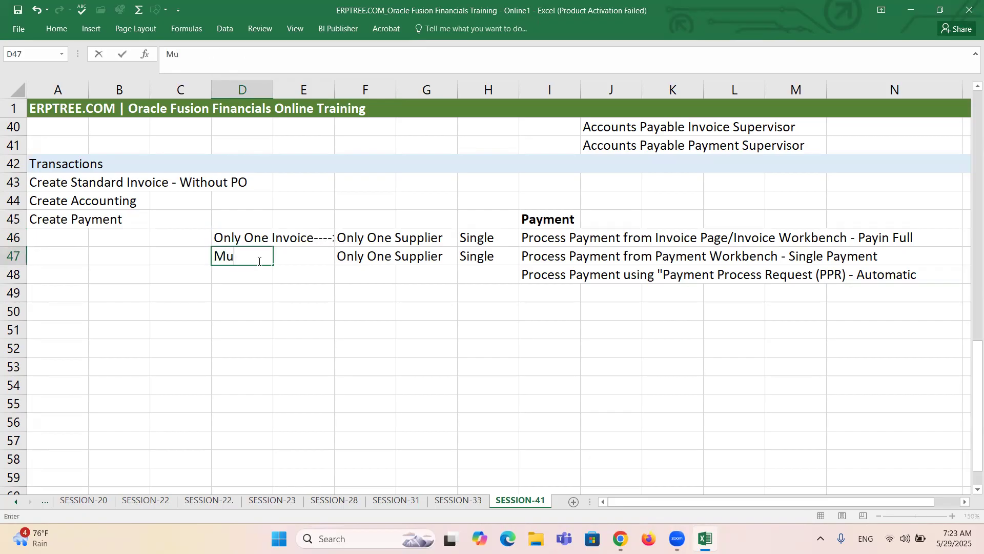
pyautogui.write('ltiple Invoice')
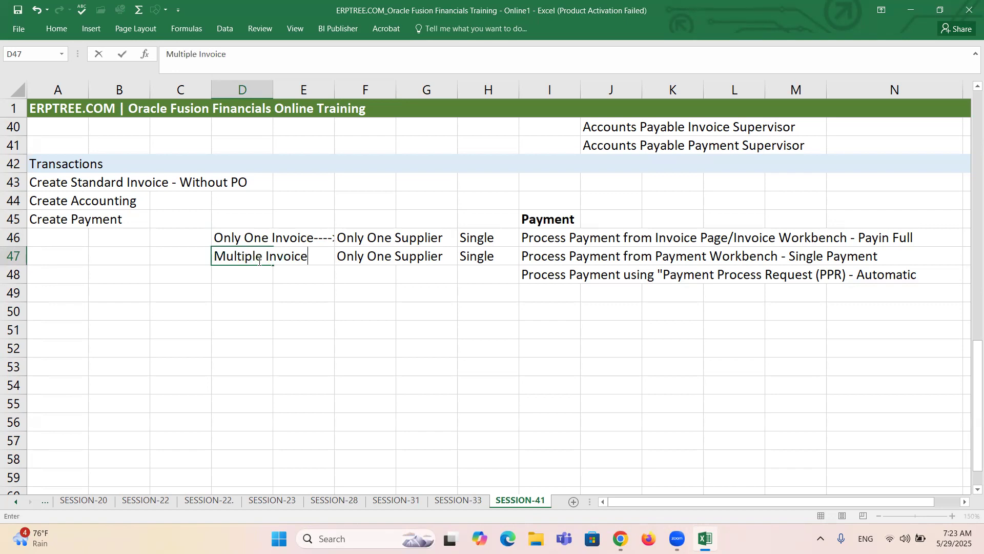
pyautogui.write('s--->')
pyautogui.press('Tab')
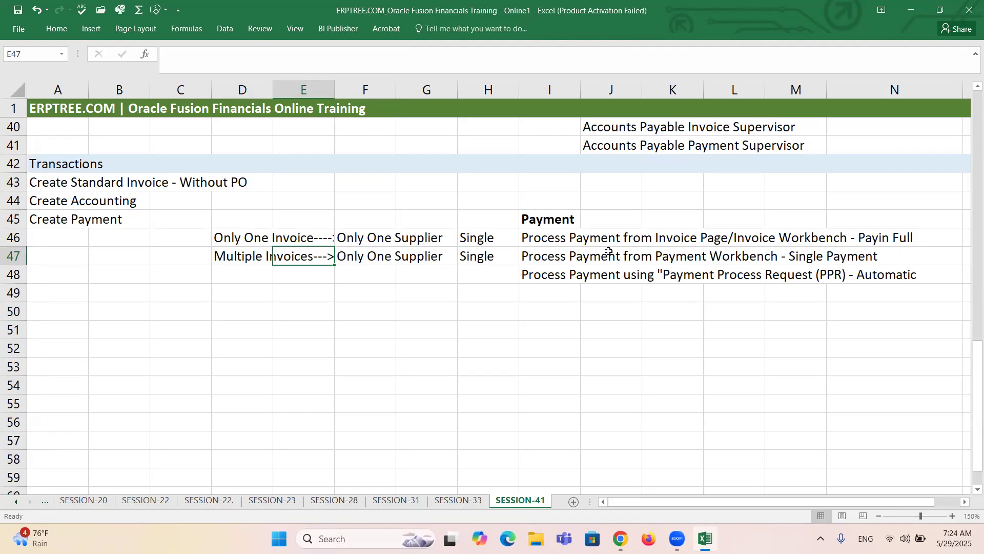
# Compare the invoice and supplier limits of the two single payment methods across rows 46 and 47
pyautogui.click(538, 237)
pyautogui.moveTo(687, 230); pyautogui.dragTo(912, 238)
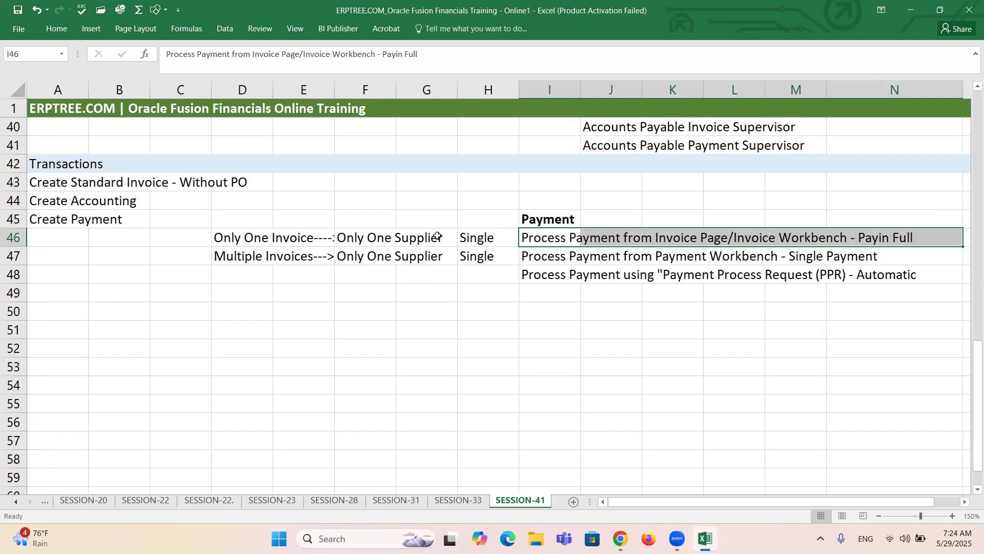
pyautogui.moveTo(235, 236); pyautogui.dragTo(290, 237)
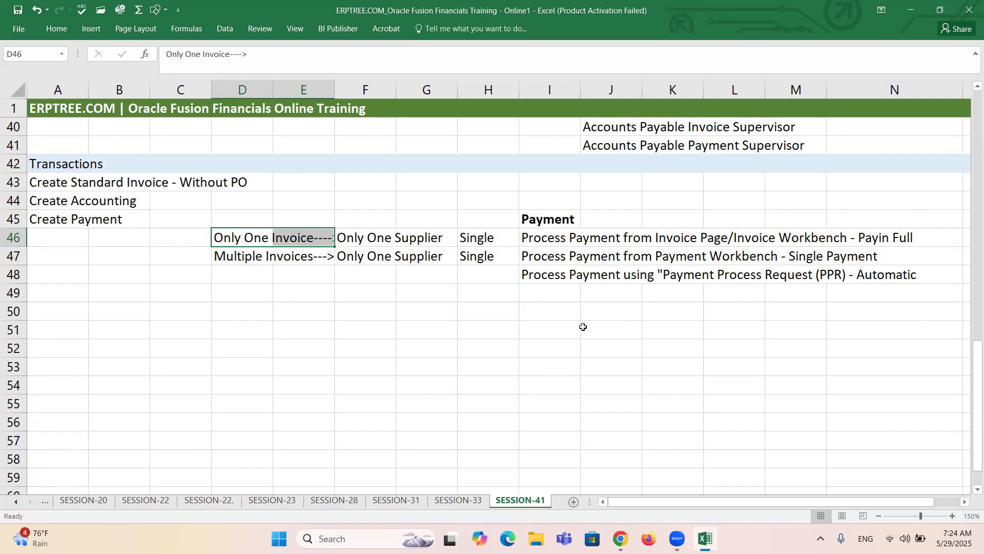
pyautogui.moveTo(531, 255); pyautogui.dragTo(851, 254)
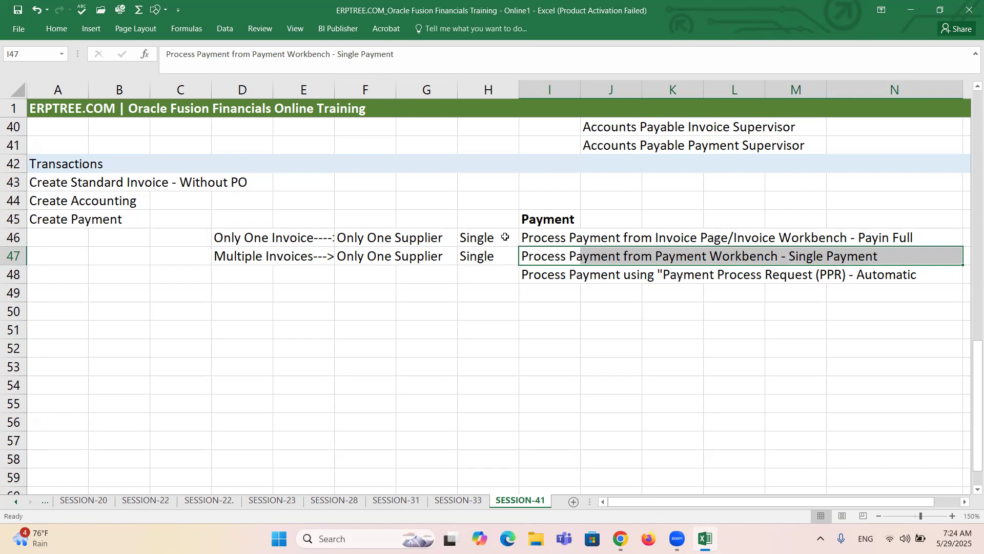
pyautogui.moveTo(525, 236); pyautogui.dragTo(909, 253)
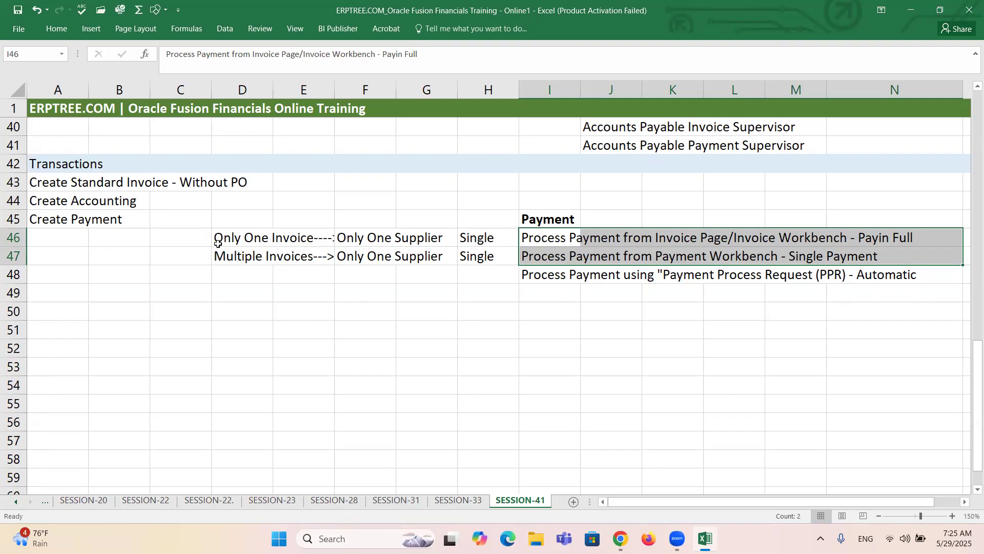
pyautogui.moveTo(218, 244); pyautogui.dragTo(891, 259)
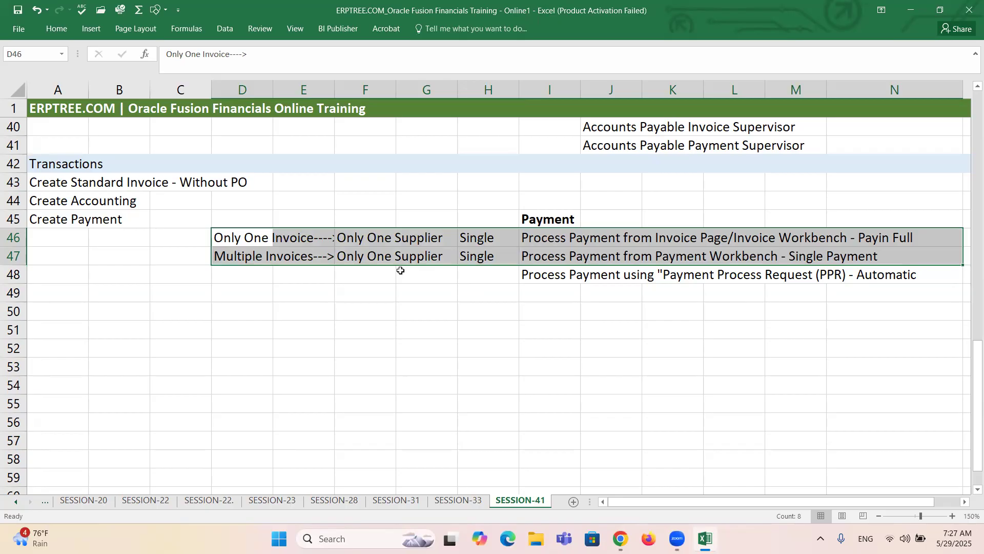
# Enter "Payment Batch" in cell F48 beside the Payment Process Request method and save the workbook
pyautogui.click(366, 279)
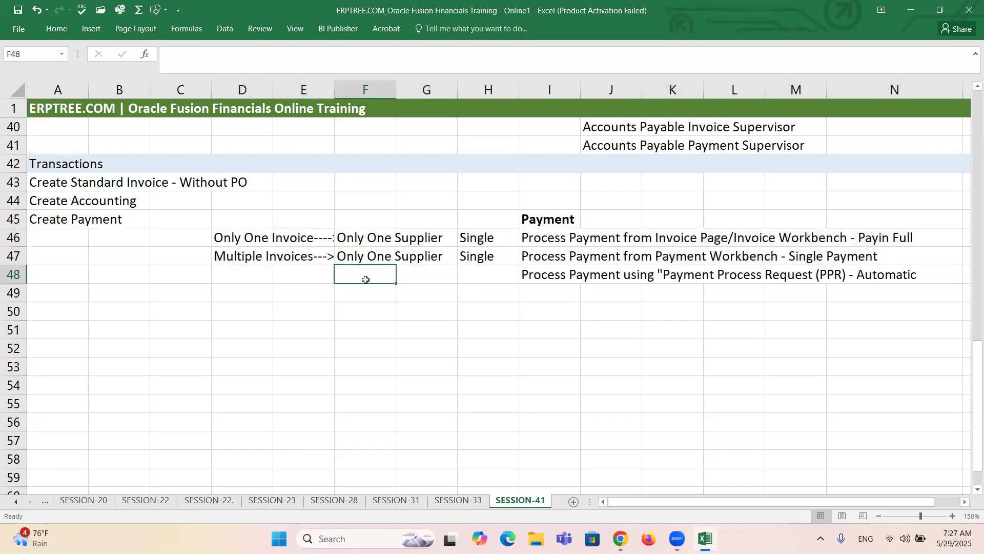
pyautogui.write('Payment Batch')
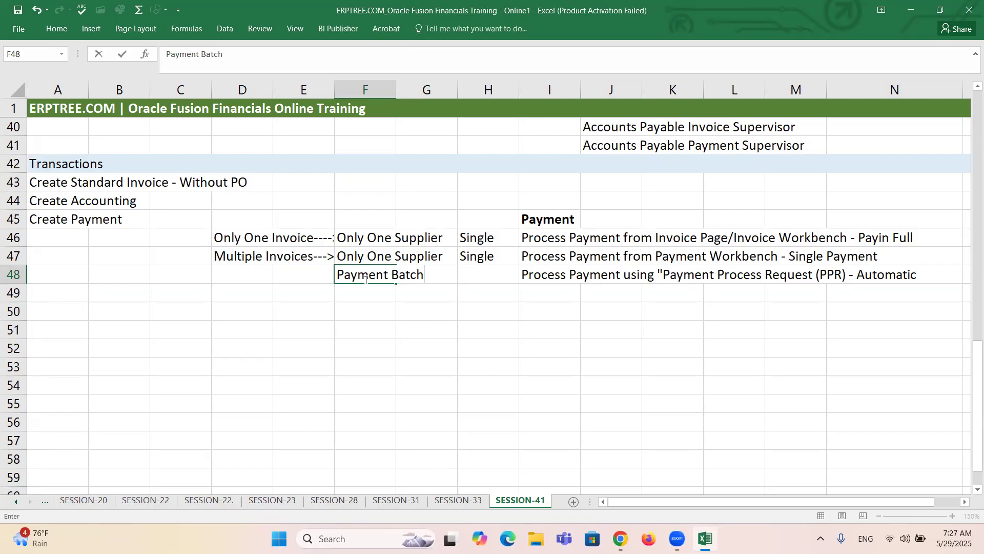
pyautogui.click(366, 279)
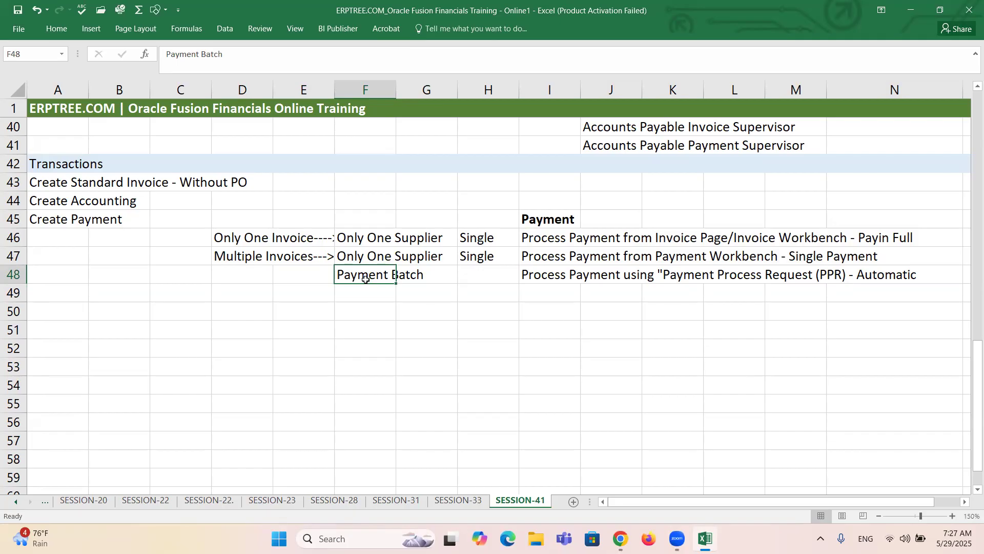
pyautogui.hotkey('ctrl', 's')
# Enter the note "11i: Payment Batch" in cell G50 below the payment methods
pyautogui.moveTo(238, 256); pyautogui.dragTo(864, 248)
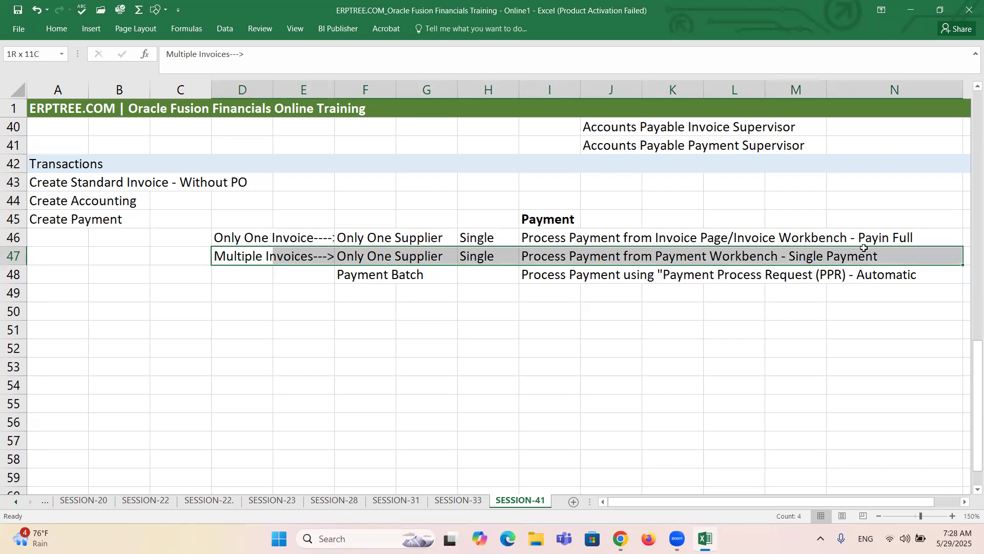
pyautogui.moveTo(864, 248); pyautogui.dragTo(864, 248)
pyautogui.click(433, 318)
pyautogui.write('11')
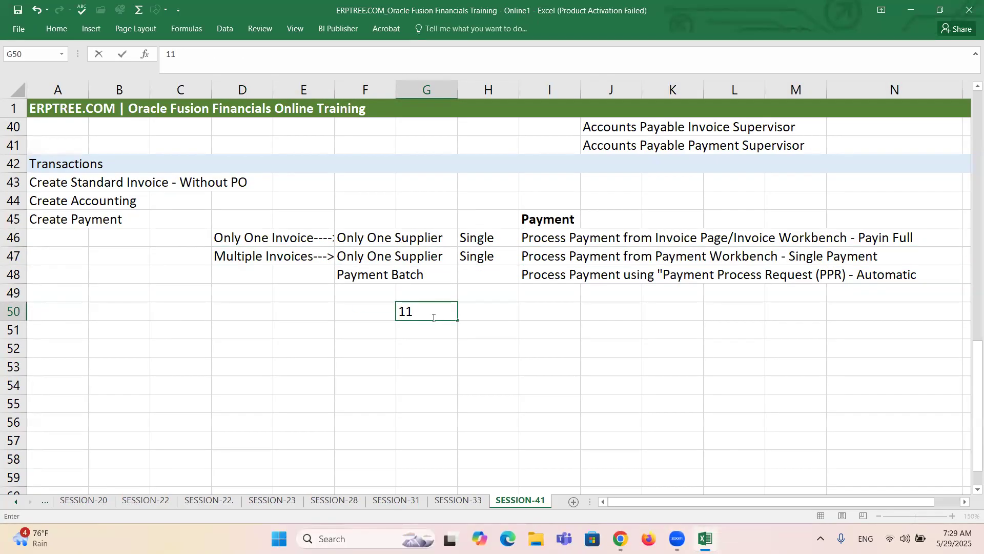
pyautogui.write('i: Payment Batch')
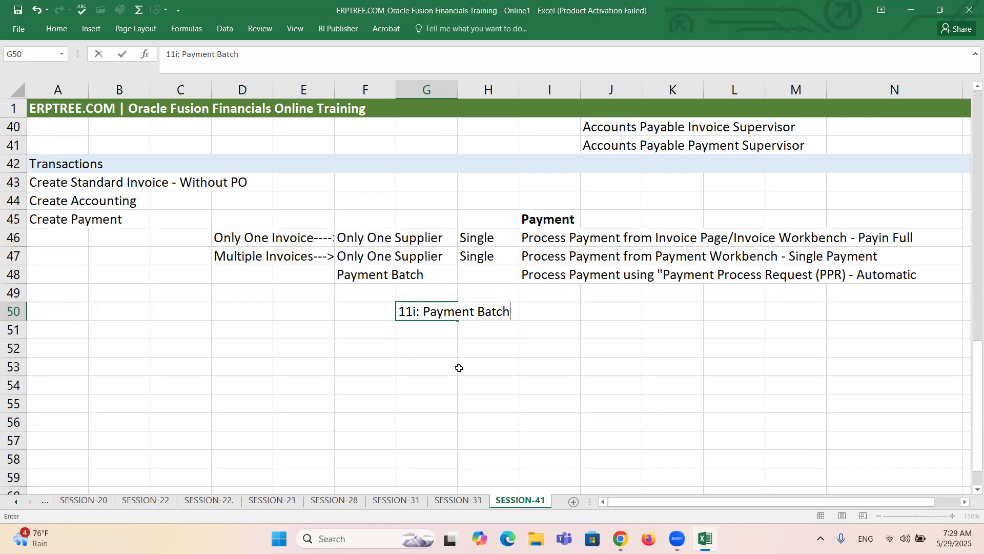
pyautogui.click(418, 326)
pyautogui.click(417, 313)
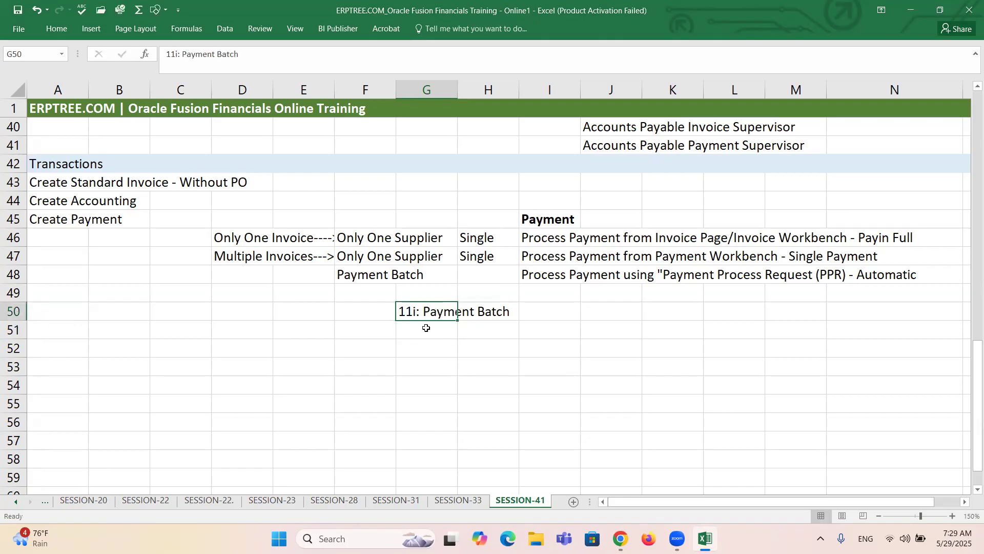
# Replace the "11i:" prefix of the note in cell G50 with "EBS:"
pyautogui.doubleClick(420, 311)
pyautogui.moveTo(420, 311); pyautogui.dragTo(389, 310)
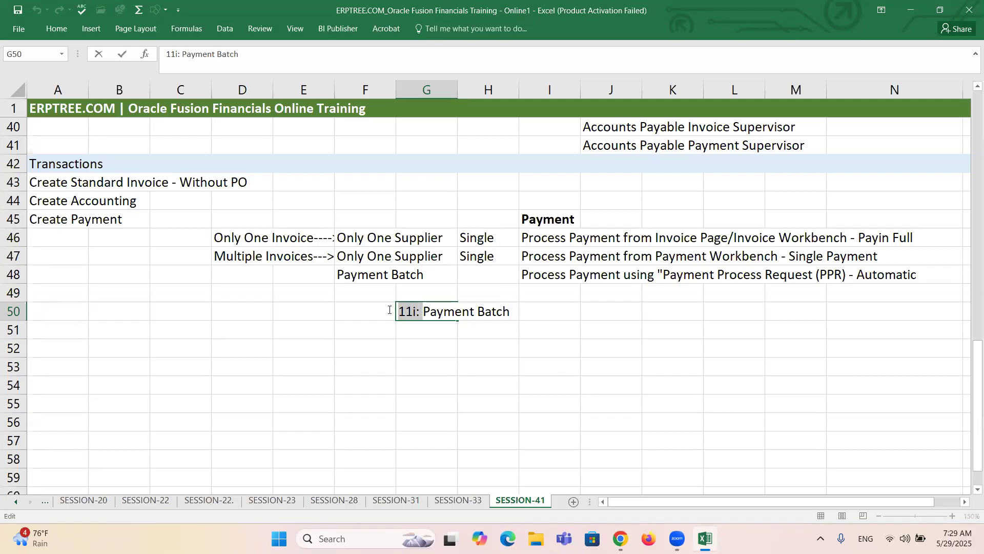
pyautogui.write('EBS')
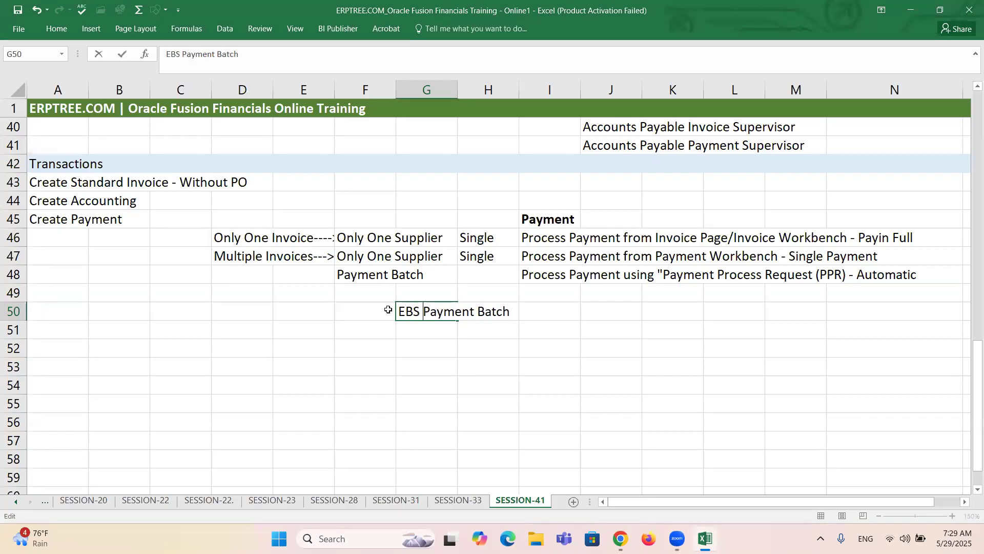
pyautogui.press('BackSpace')
pyautogui.write(':')
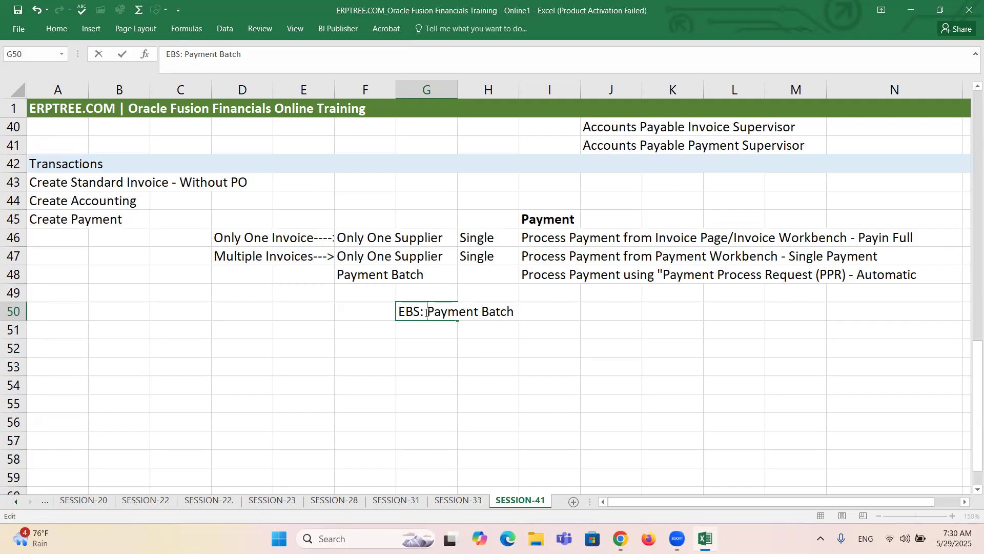
# Clear the whole Payment Batch note from cell G50
pyautogui.moveTo(430, 308); pyautogui.dragTo(514, 310)
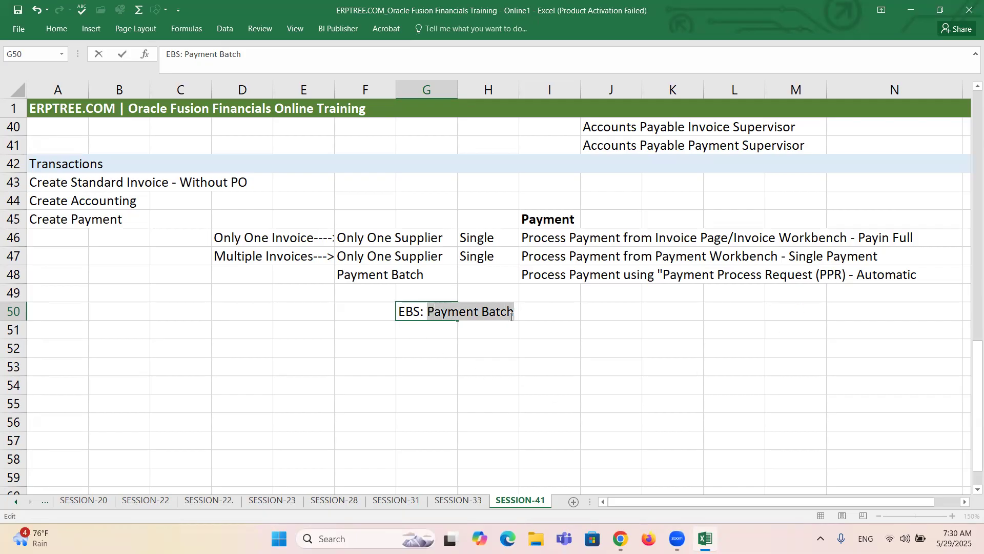
pyautogui.moveTo(399, 311); pyautogui.dragTo(525, 312)
pyautogui.press('BackSpace')
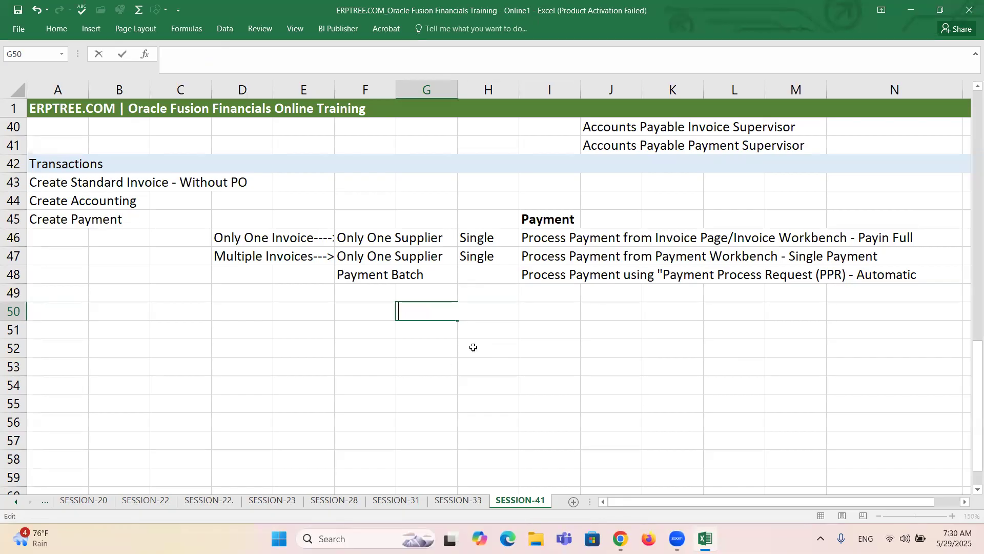
pyautogui.press('Escape')
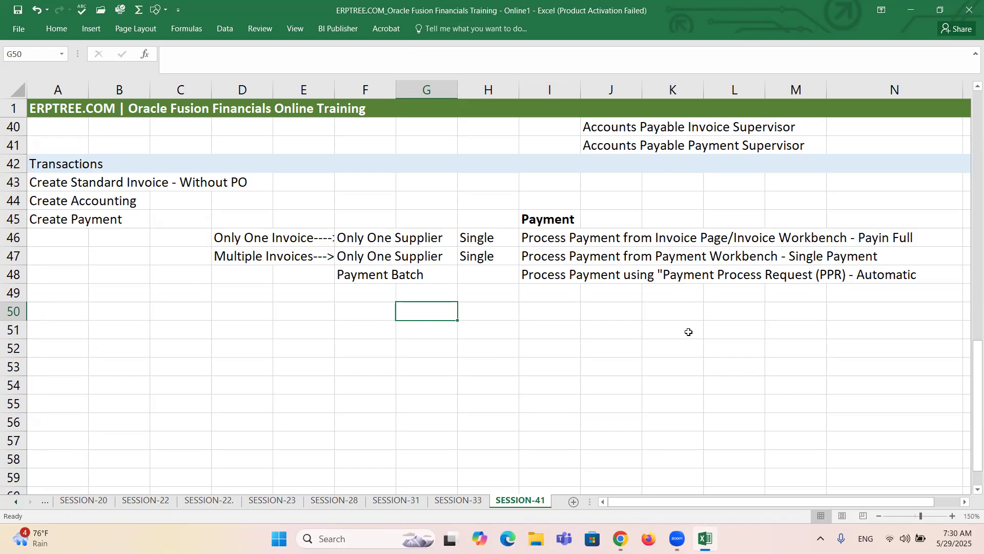
# Enter "Amex Corporation" in cell H51 as the example supplier
pyautogui.click(367, 278)
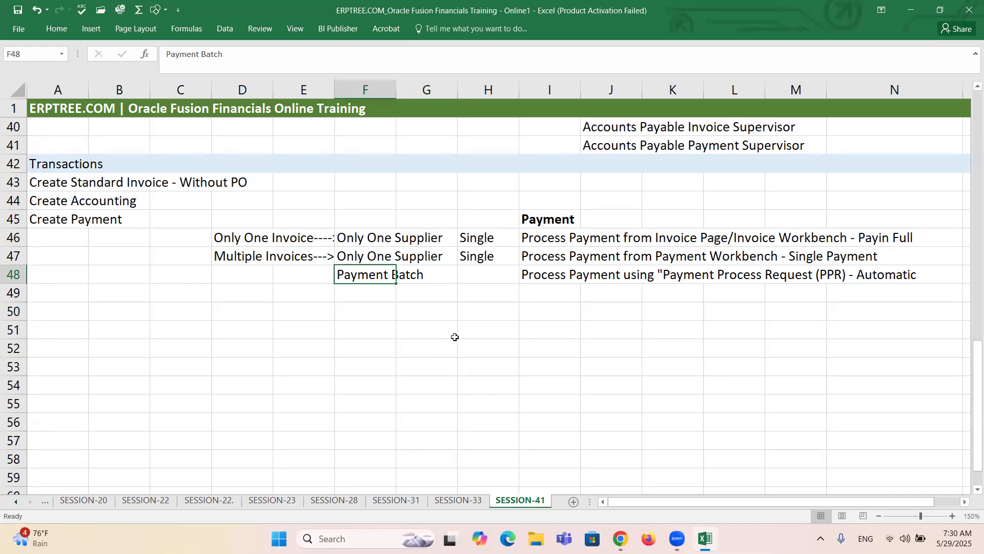
pyautogui.click(473, 334)
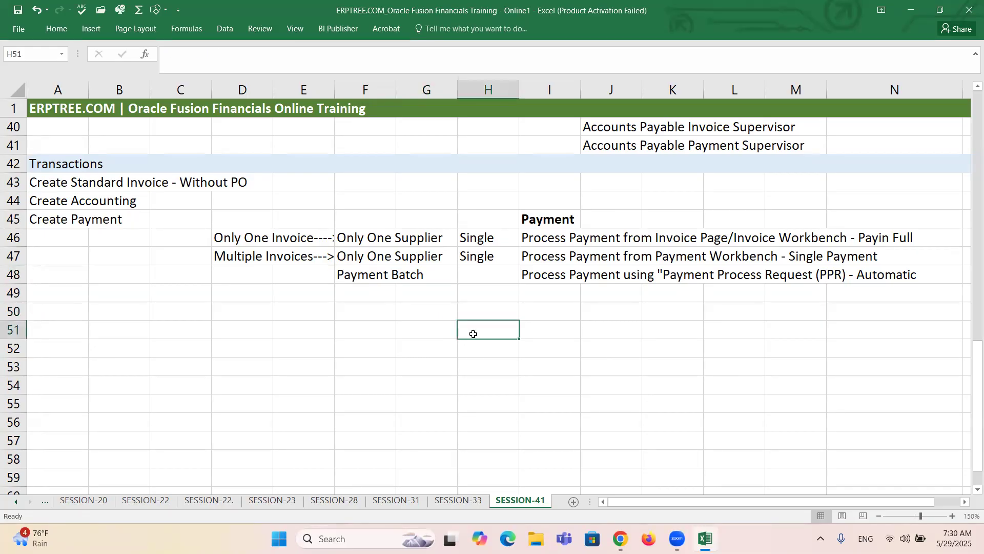
pyautogui.write('s')
pyautogui.press('BackSpace')
pyautogui.write('S')
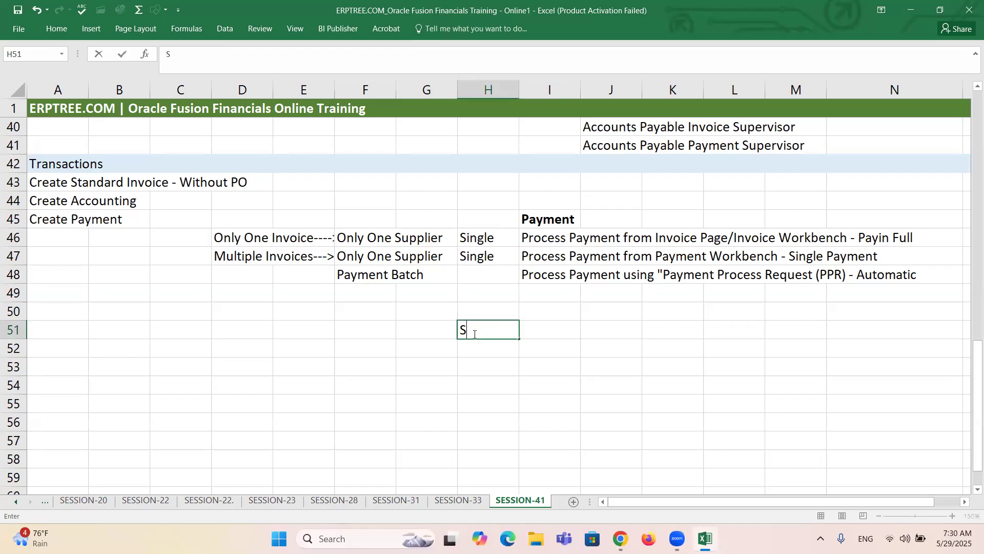
pyautogui.press('BackSpace')
pyautogui.write('Amex Corporation')
pyautogui.hotkey('ctrl', 'Return')
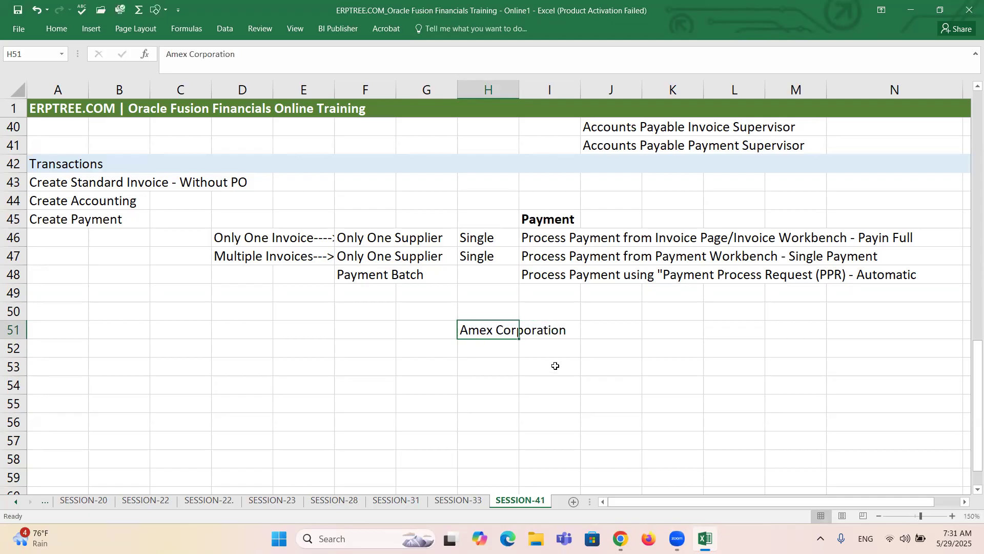
# List the supplier's sites below its name, with "Dallas" in cell I52 and "Austin" in cell I53
pyautogui.click(546, 351)
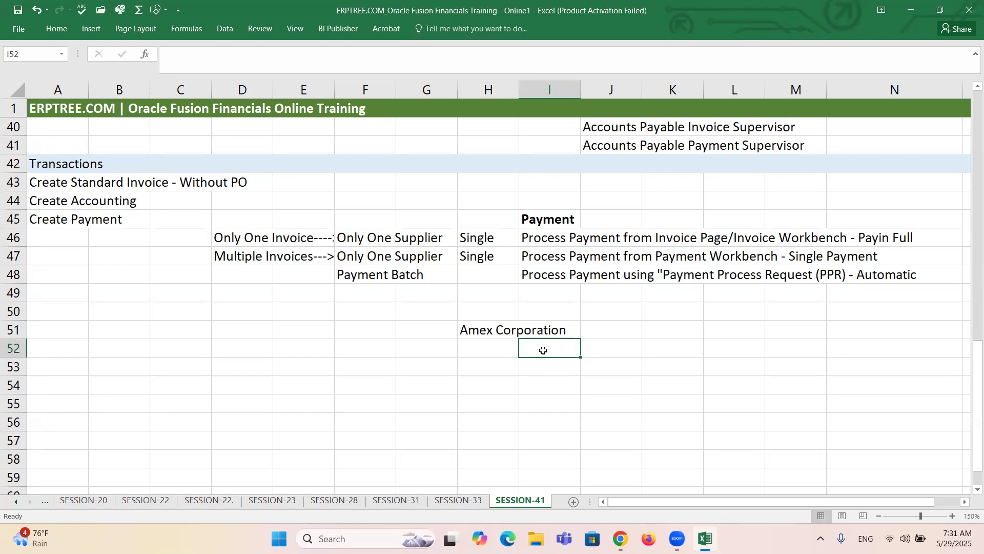
pyautogui.write('Dallas')
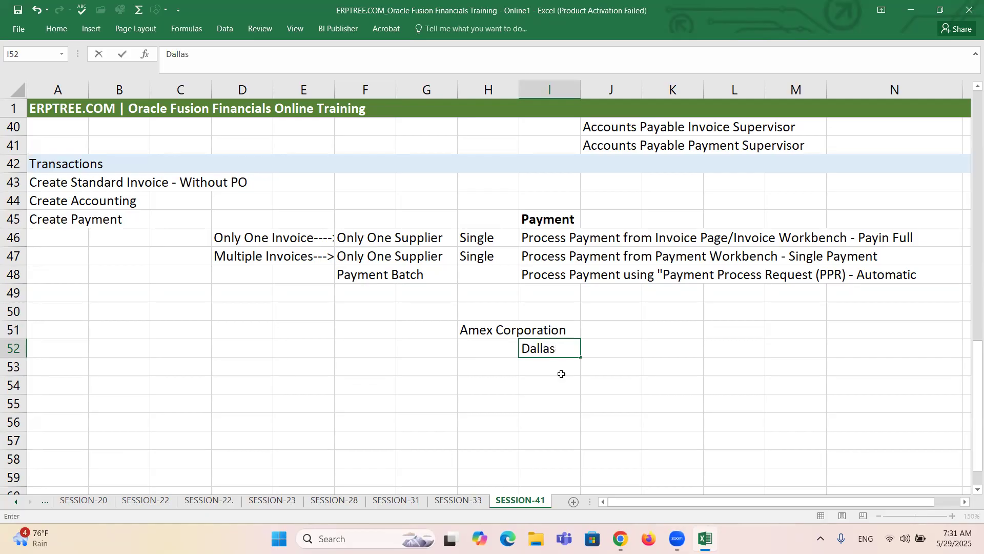
pyautogui.click(549, 366)
pyautogui.write('A')
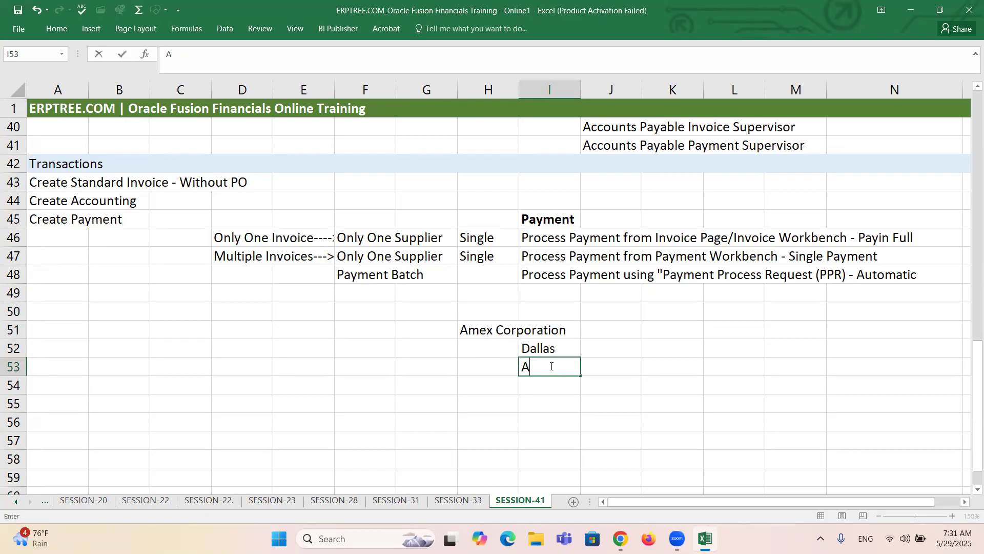
pyautogui.write('ustin')
pyautogui.hotkey('ctrl', 'Return')
pyautogui.click(510, 332)
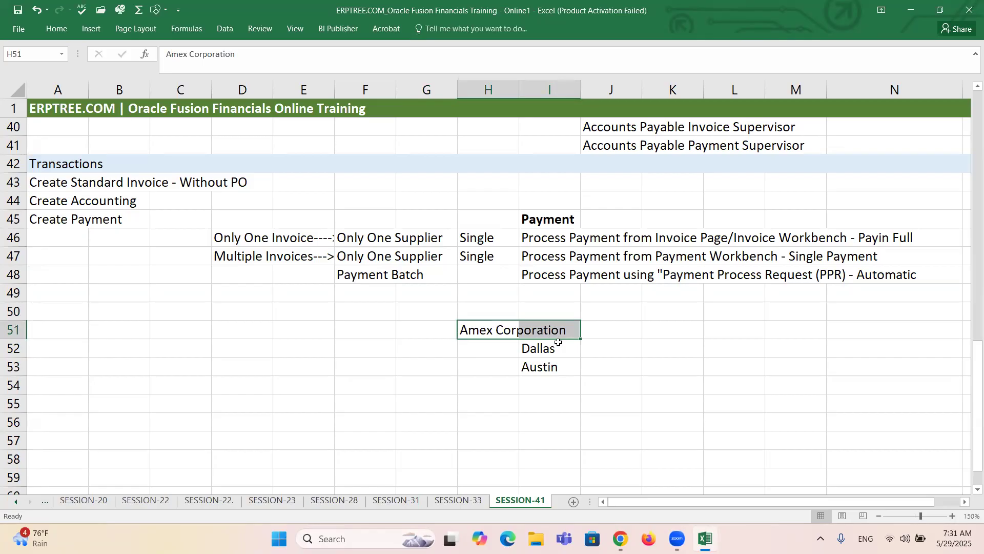
# Add invoice counts to the site entries, making them "Dallas: 10 Invoices" and "Austin: 25 Invoices"
pyautogui.click(561, 345)
pyautogui.doubleClick(562, 345)
pyautogui.write(':')
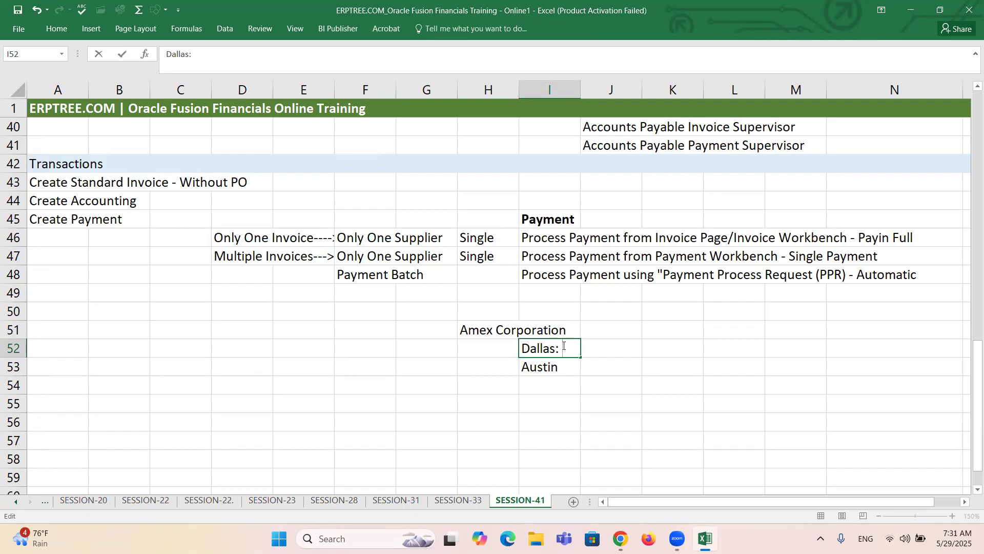
pyautogui.write(' 10 Invoices')
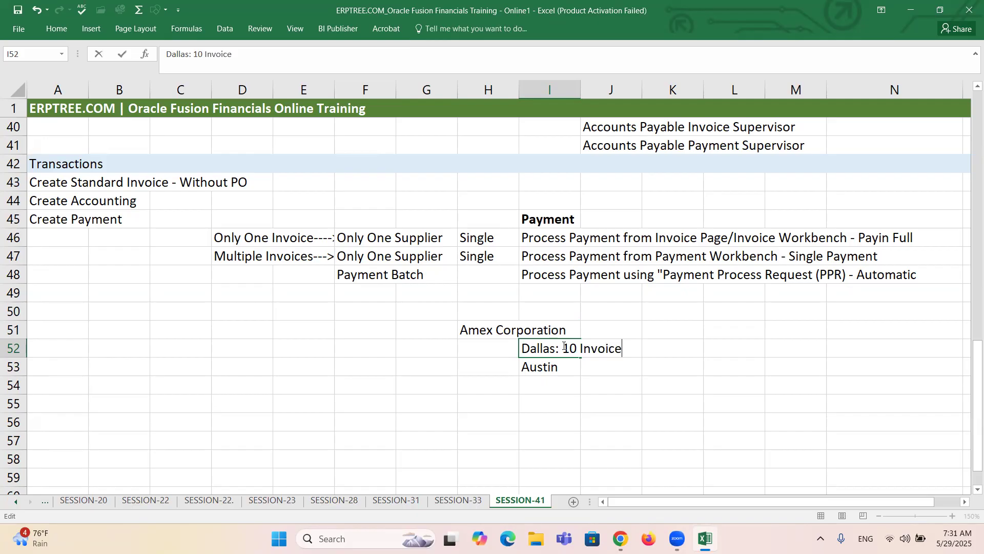
pyautogui.doubleClick(568, 367)
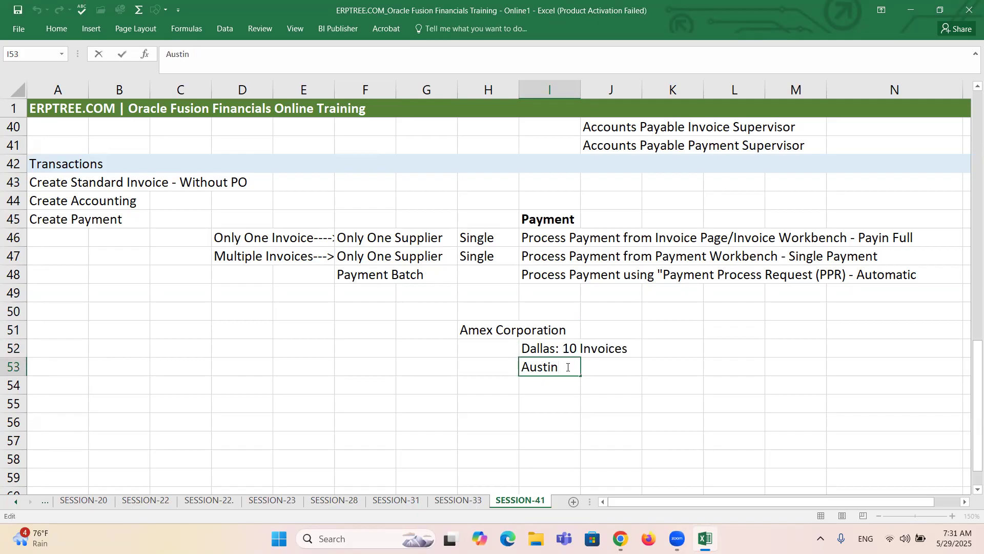
pyautogui.write(': 25 Invoices')
pyautogui.hotkey('ctrl', 'Return')
pyautogui.click(568, 401)
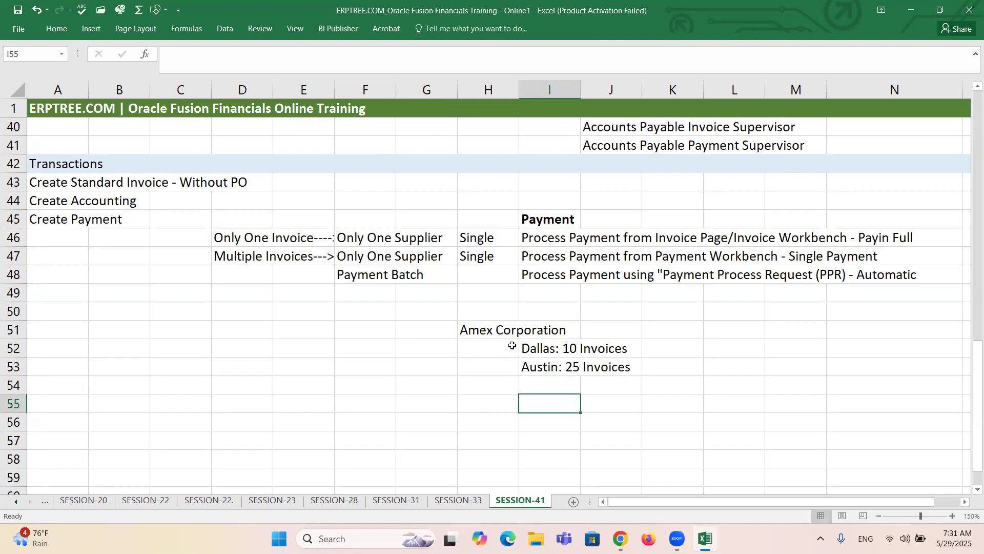
# Enter "1 Check" in cell L51 on the Amex Corporation row
pyautogui.click(476, 329)
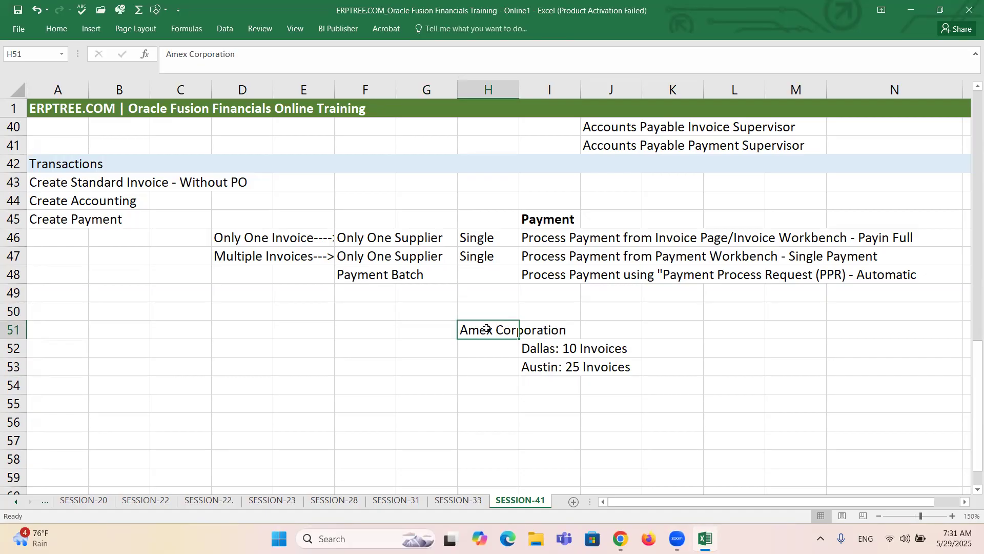
pyautogui.moveTo(486, 328); pyautogui.dragTo(551, 330)
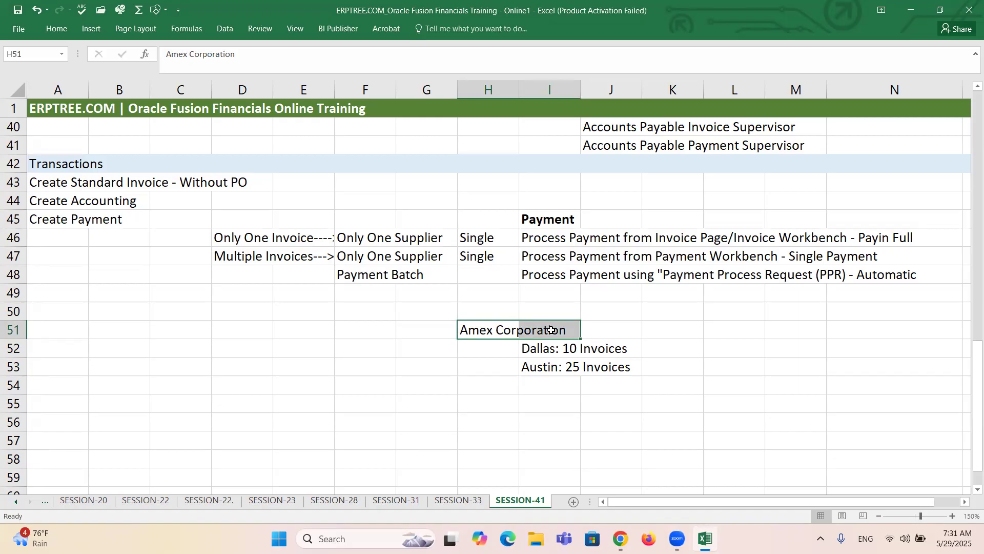
pyautogui.click(711, 327)
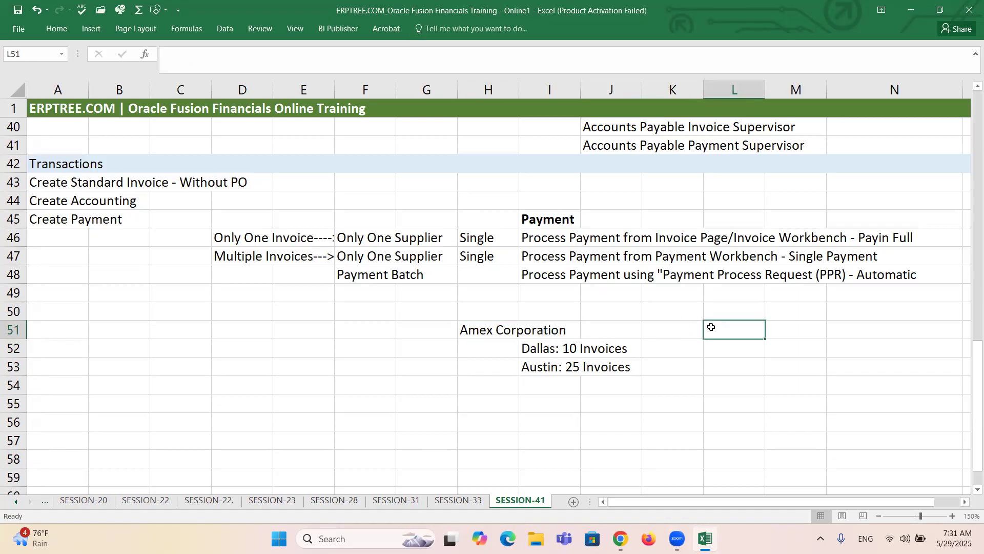
pyautogui.write('1 Check')
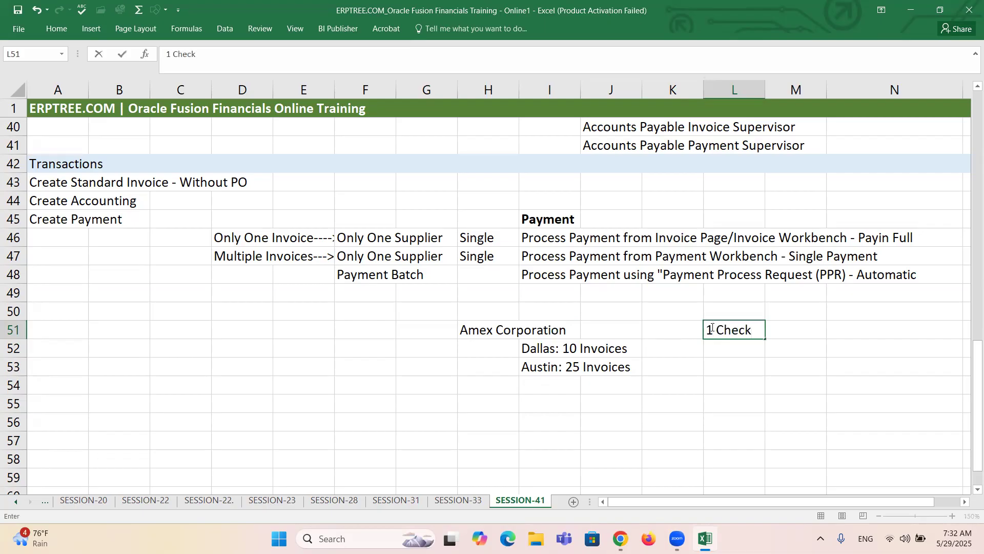
pyautogui.hotkey('ctrl', 'Return')
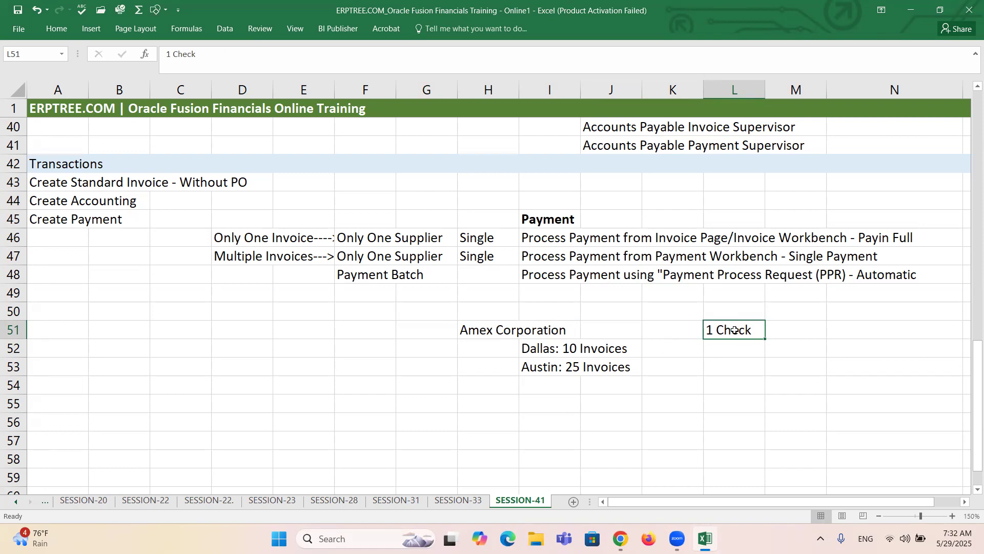
# Examine the Dallas and Austin invoice entries under Amex Corporation in rows 51 to 53
pyautogui.click(539, 351)
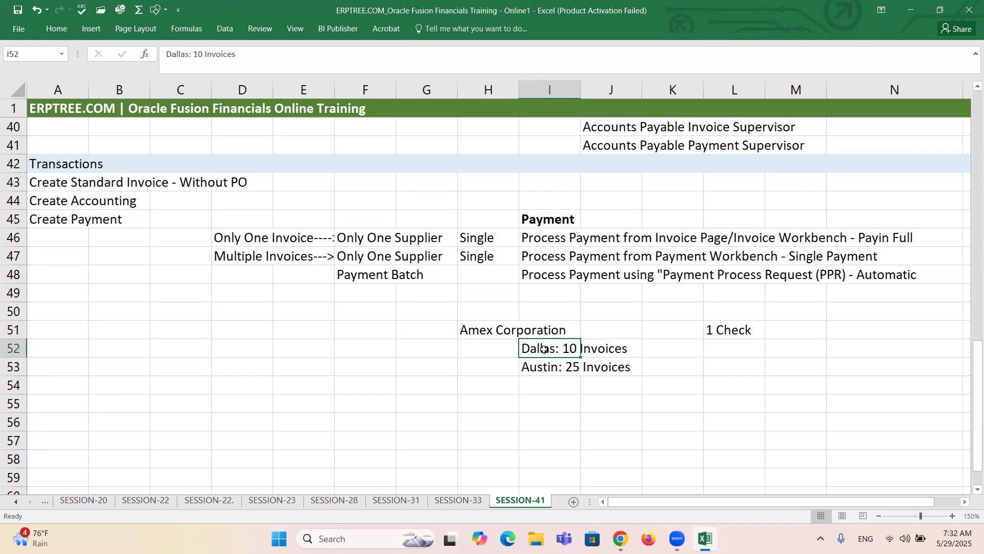
pyautogui.click(492, 349)
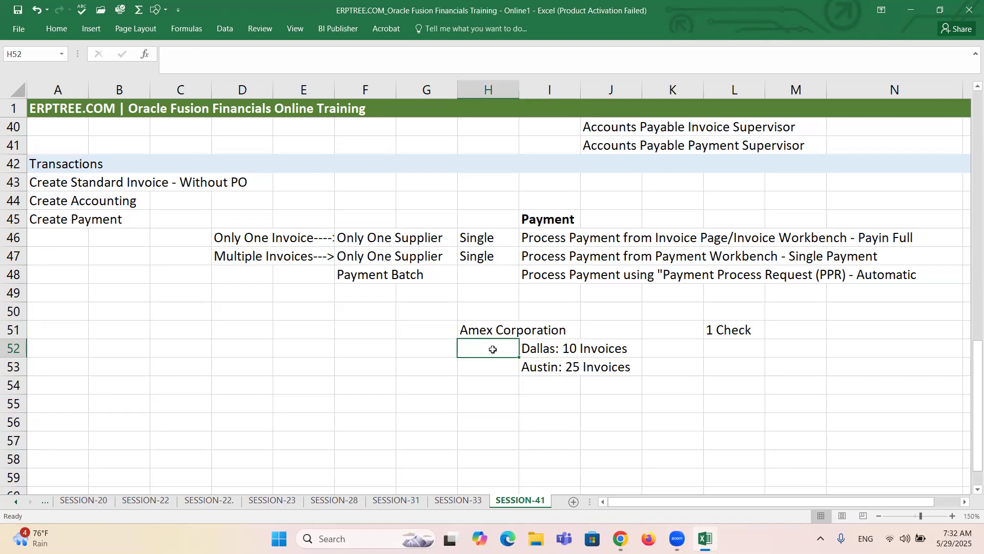
pyautogui.click(543, 366)
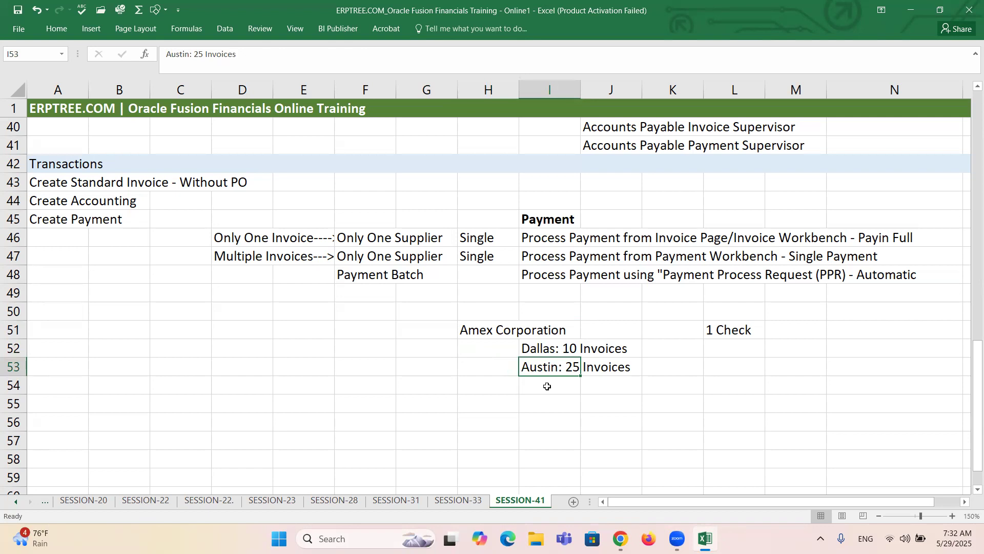
pyautogui.click(551, 347)
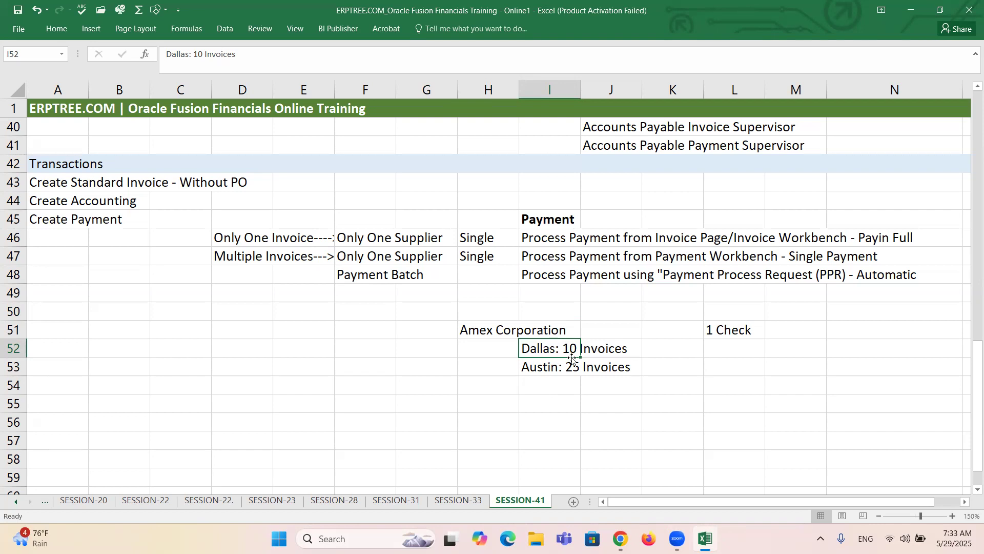
pyautogui.click(537, 370)
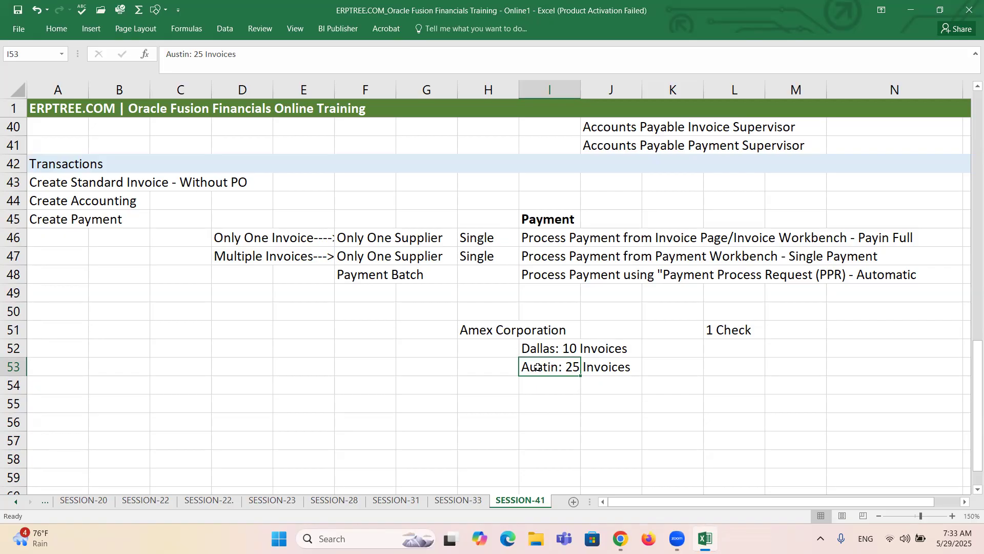
pyautogui.moveTo(536, 348); pyautogui.dragTo(540, 363)
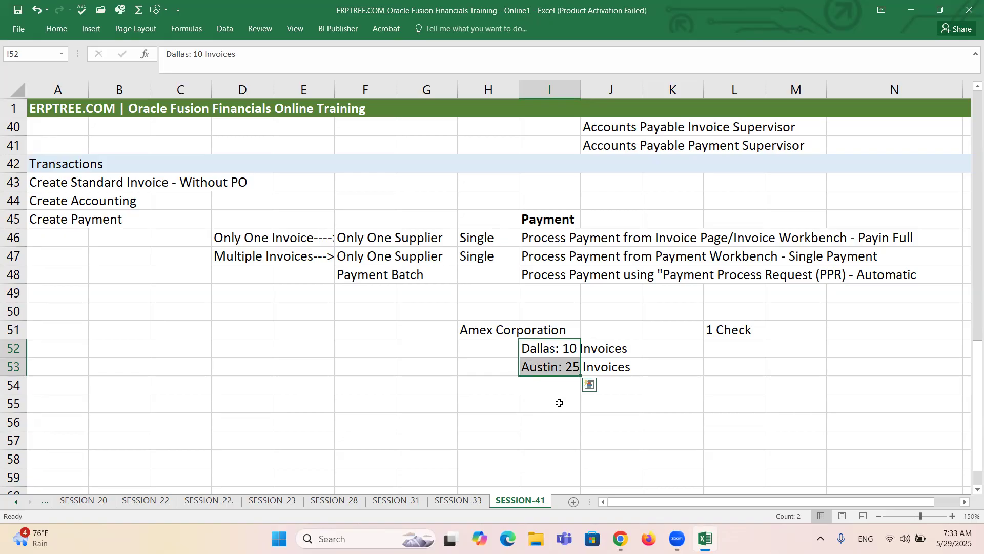
pyautogui.moveTo(556, 353); pyautogui.dragTo(558, 366)
pyautogui.moveTo(482, 329); pyautogui.dragTo(542, 364)
pyautogui.click(552, 350)
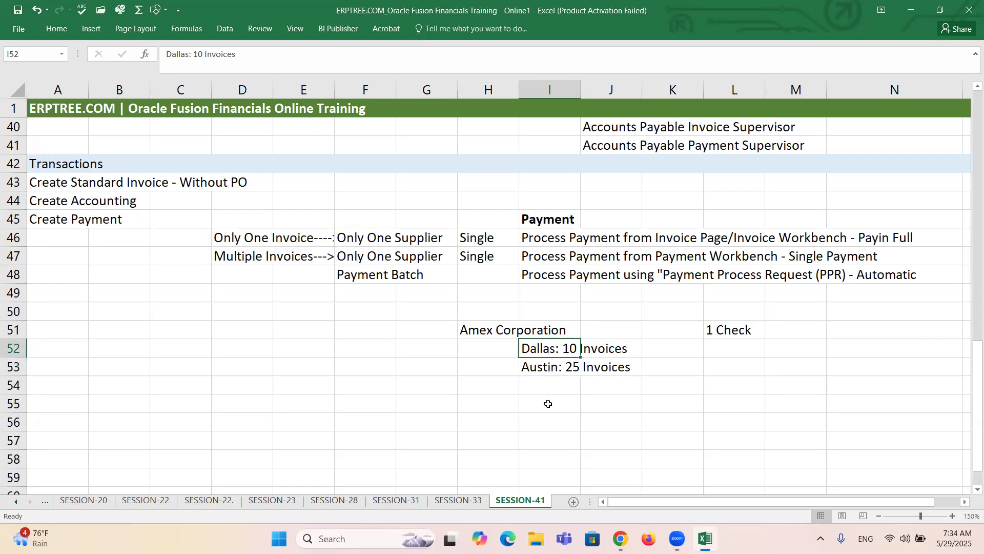
pyautogui.click(543, 367)
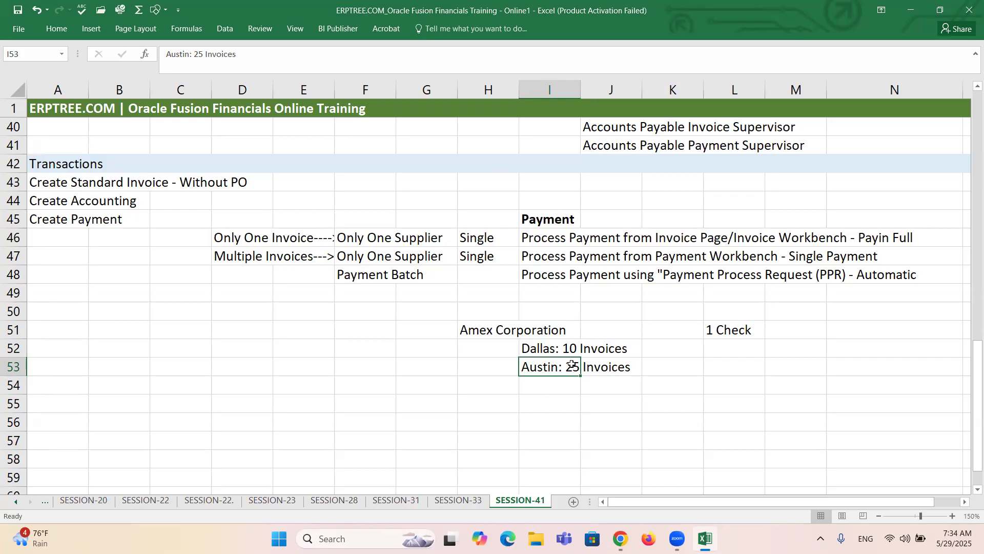
# Review the invoice counts for the Dallas and Austin sites, the Amex Corporation check entry and the payment notes in D45:N53
pyautogui.click(573, 347)
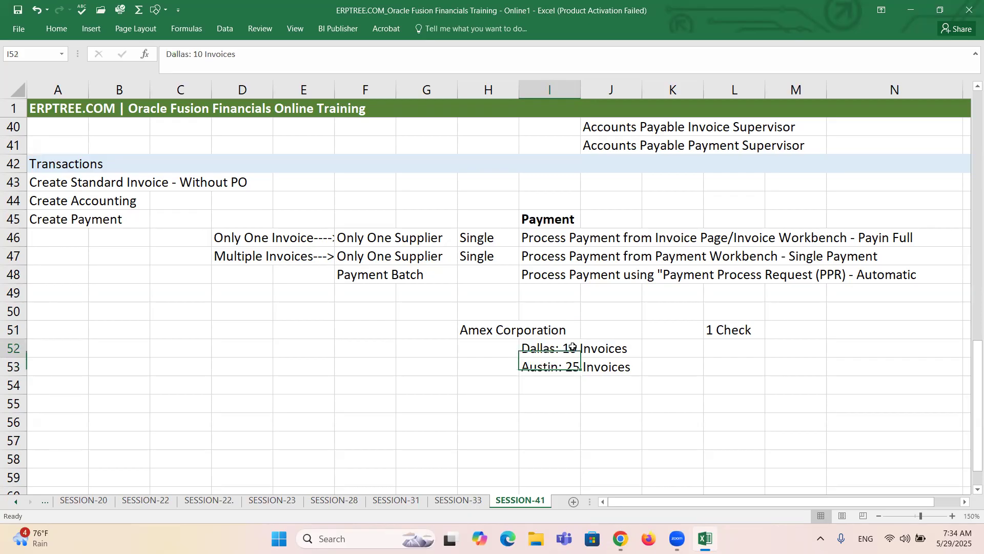
pyautogui.click(573, 367)
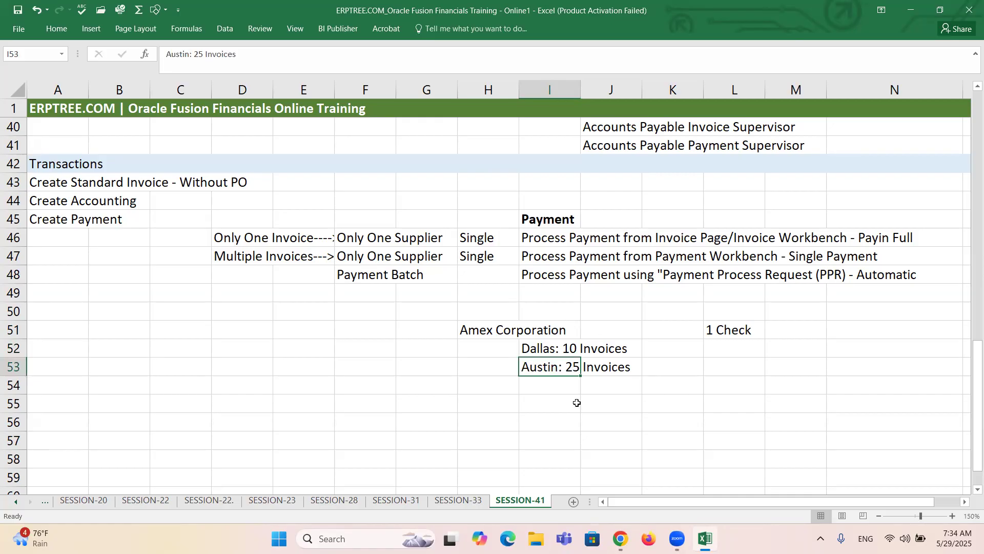
pyautogui.click(549, 349)
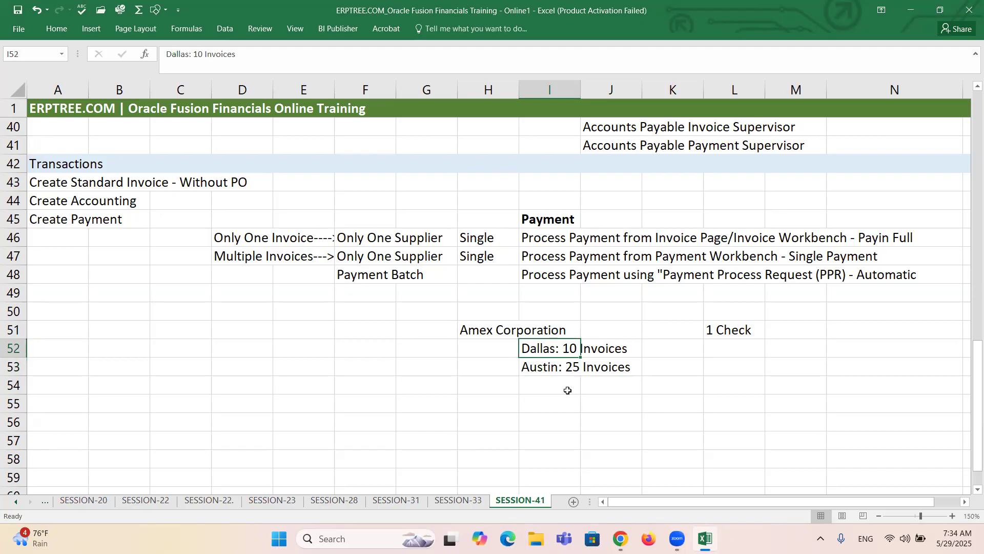
pyautogui.click(549, 367)
pyautogui.click(545, 350)
pyautogui.click(546, 365)
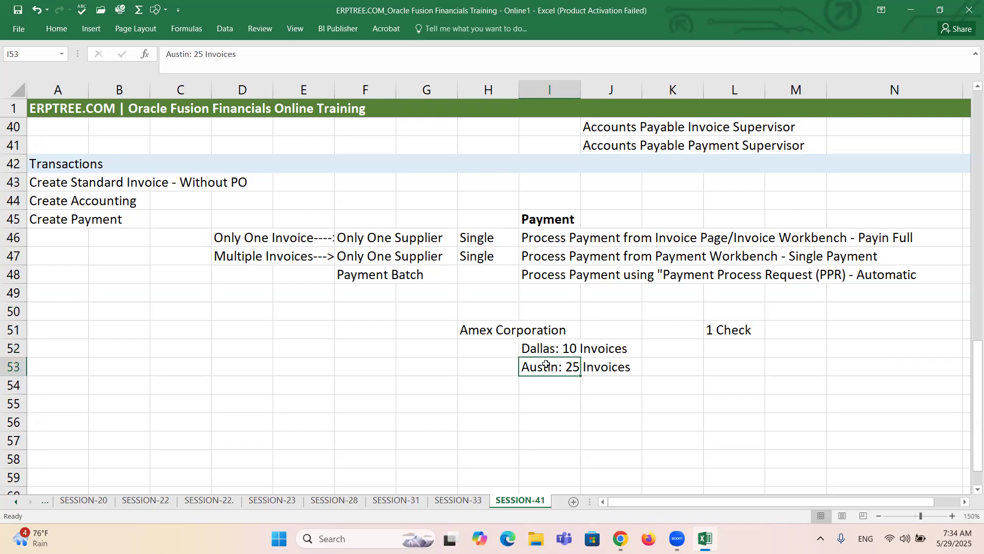
pyautogui.click(476, 331)
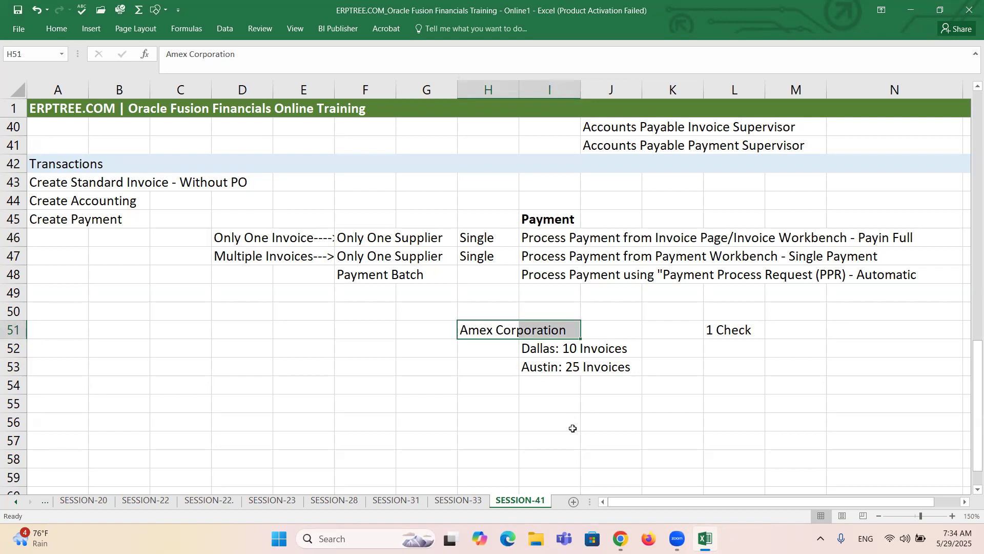
pyautogui.click(536, 348)
pyautogui.click(540, 364)
pyautogui.click(536, 348)
pyautogui.click(536, 366)
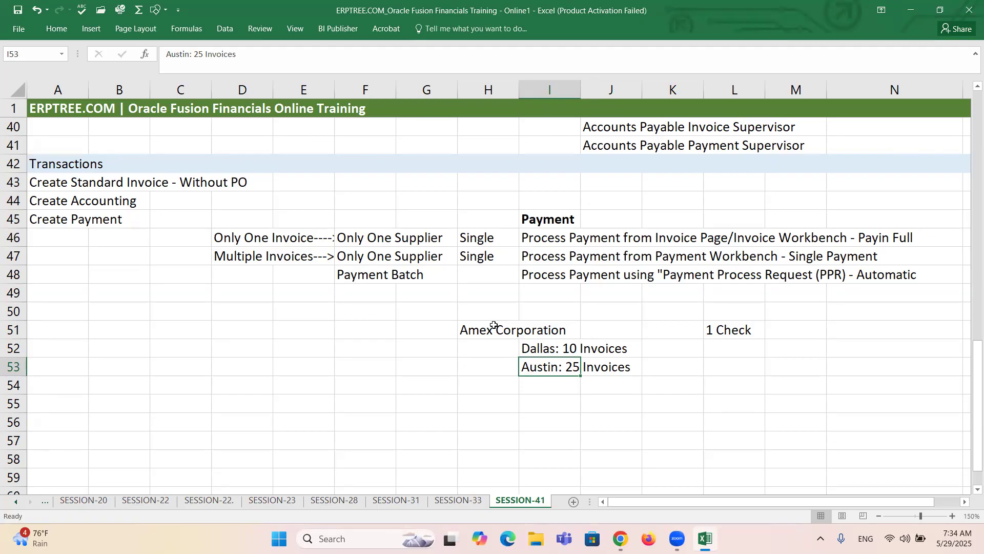
pyautogui.click(542, 353)
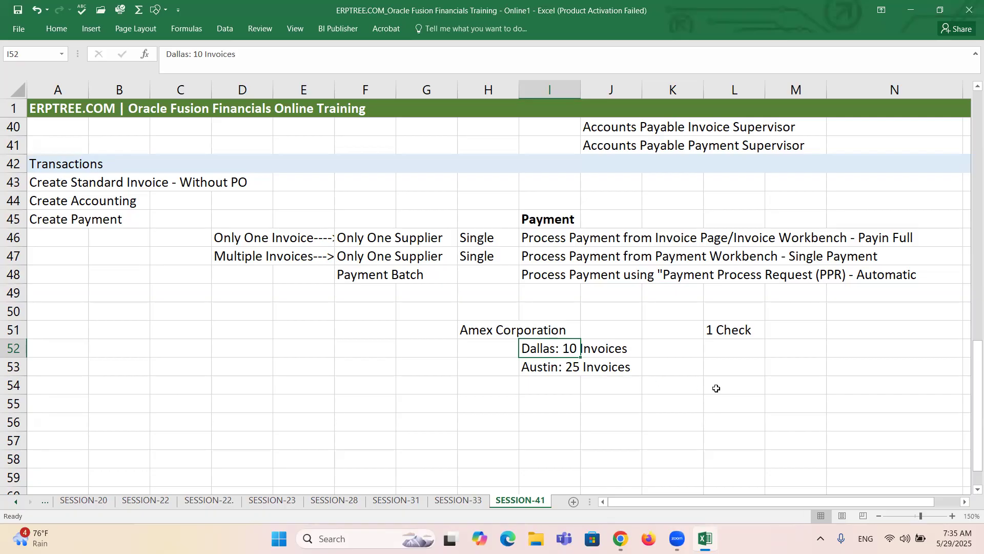
pyautogui.moveTo(238, 215); pyautogui.dragTo(942, 368)
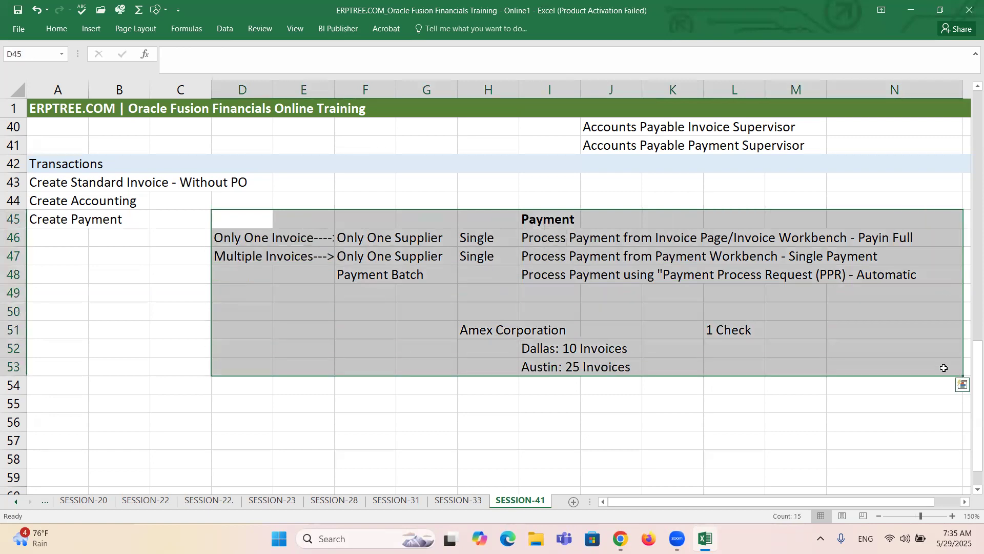
pyautogui.click(133, 80)
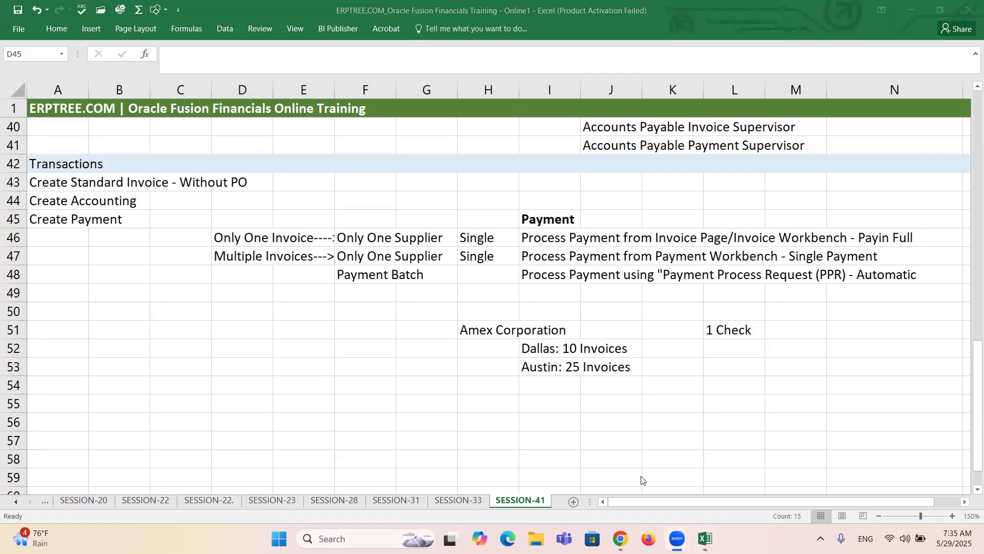
pyautogui.hotkey('alt', 'Tab')
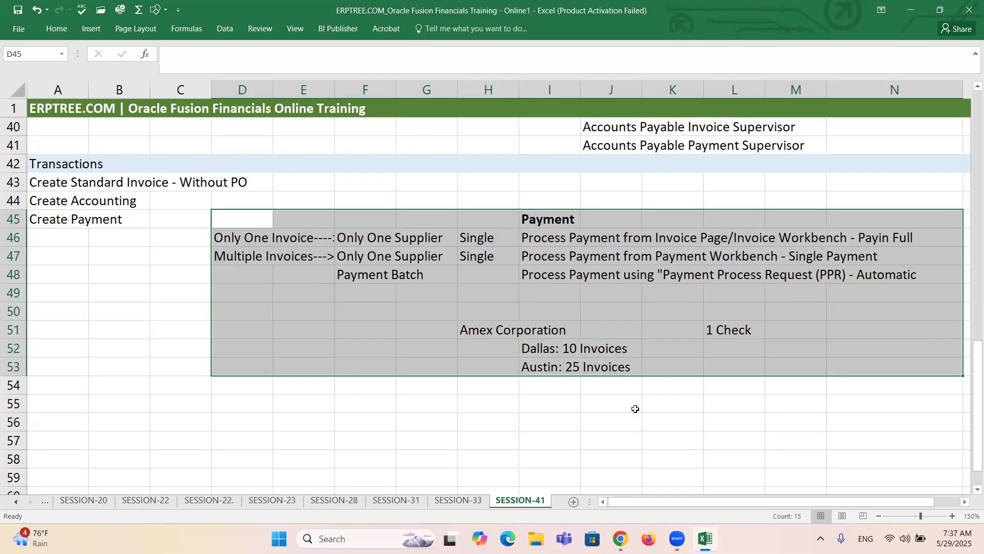
# Clear the check entry in cell L51 and review the remaining payment methods and site invoice notes
pyautogui.click(723, 329)
pyautogui.press('Delete')
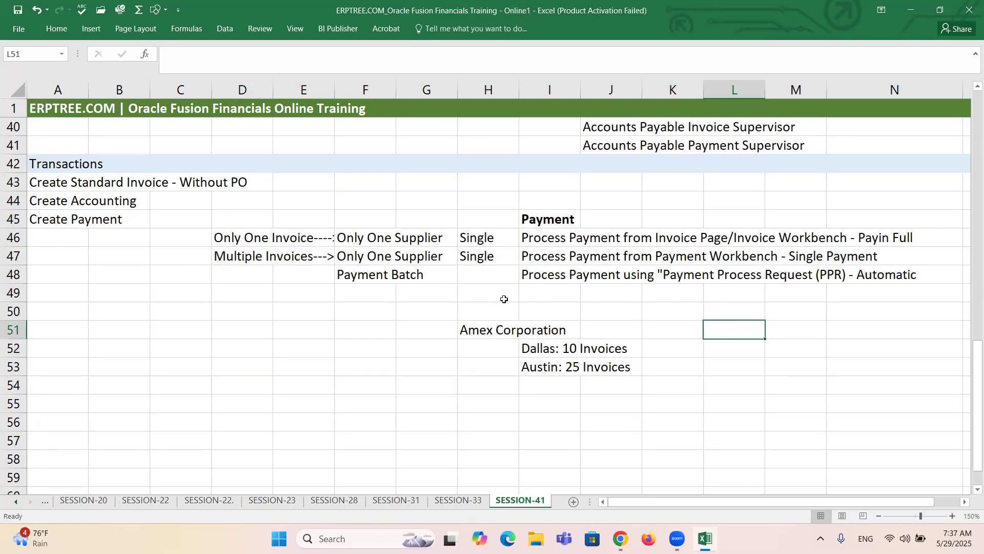
pyautogui.moveTo(235, 218); pyautogui.dragTo(883, 373)
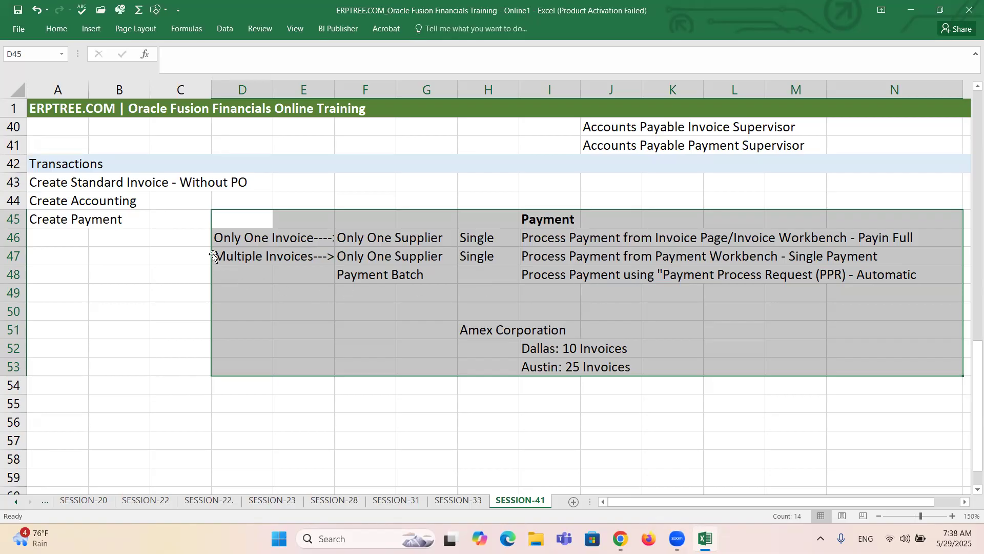
pyautogui.moveTo(215, 240); pyautogui.dragTo(914, 247)
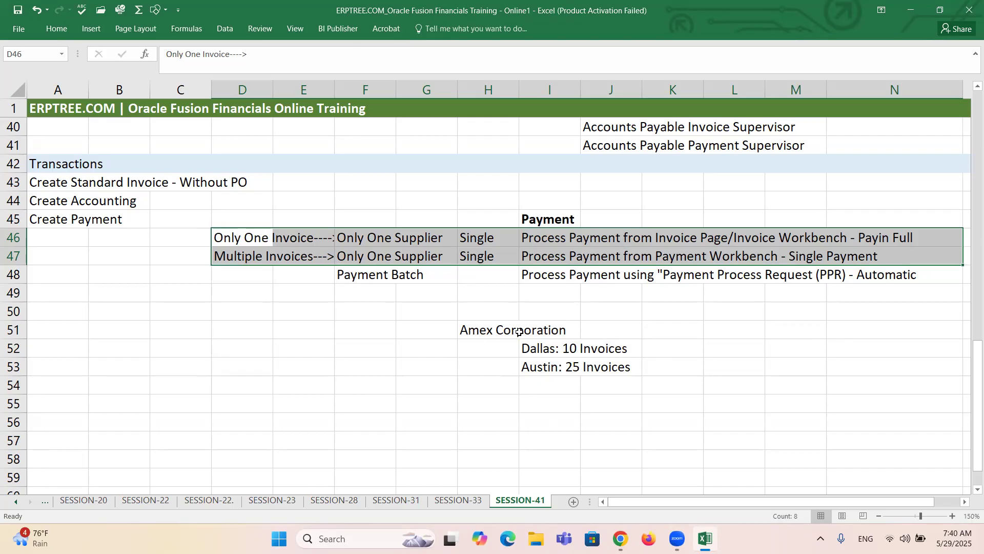
pyautogui.click(570, 354)
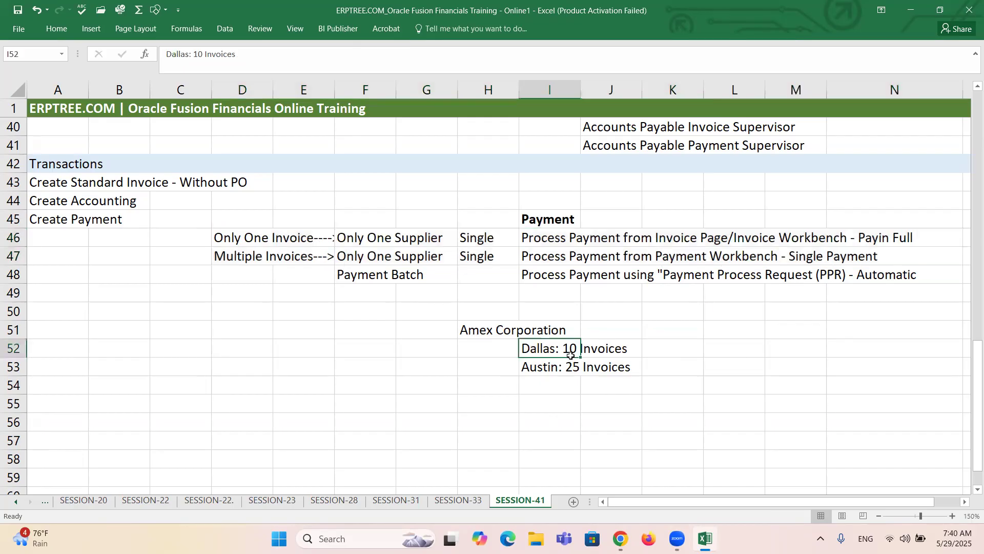
pyautogui.moveTo(571, 354); pyautogui.dragTo(623, 367)
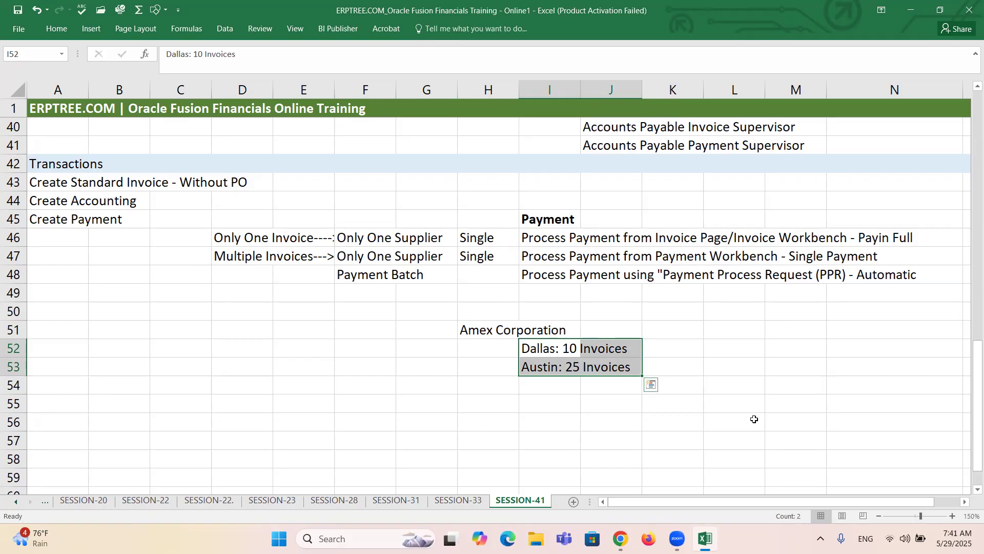
# Clear all payment notes and the supplier example from D44:N53, then select the "Create Payment" entry in A45
pyautogui.moveTo(228, 200); pyautogui.dragTo(897, 367)
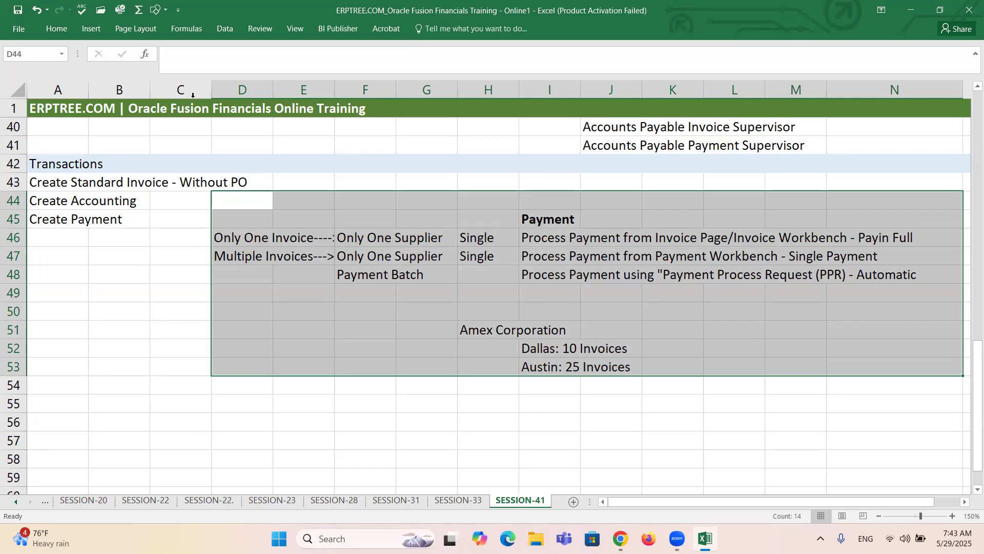
pyautogui.press('Delete')
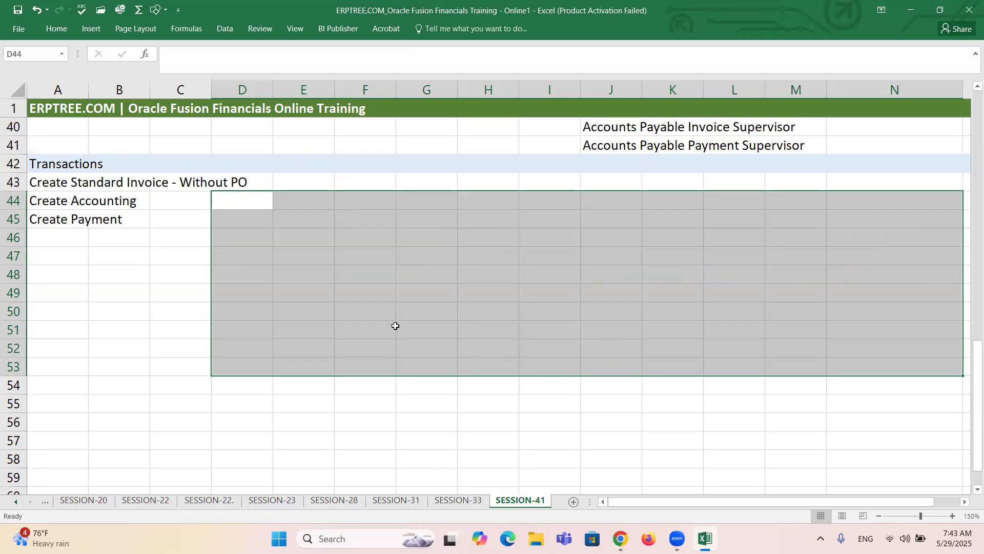
pyautogui.click(62, 226)
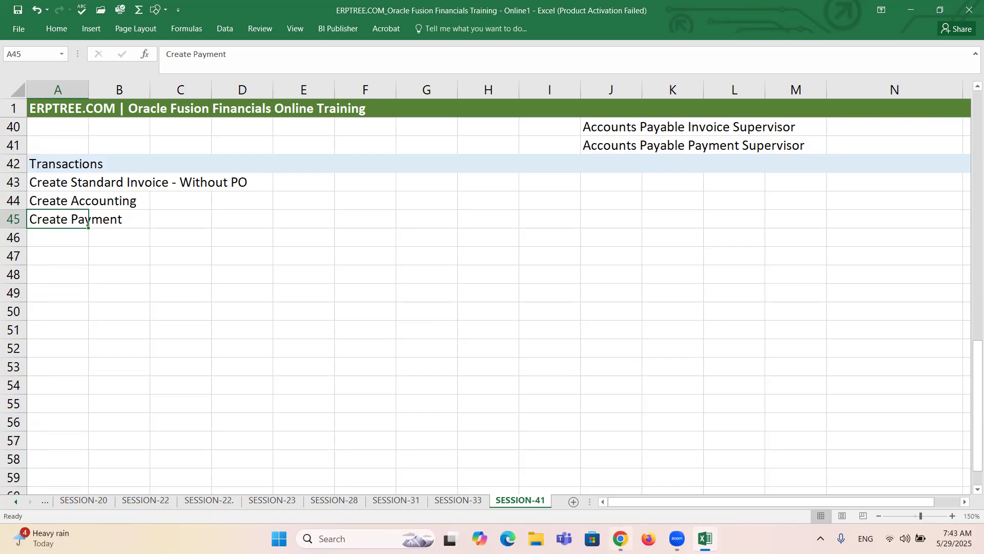
# Switch to Oracle Fusion Cloud Applications in the browser and open the Invoices work area under Payables
pyautogui.moveTo(620, 538)
pyautogui.click(638, 471)
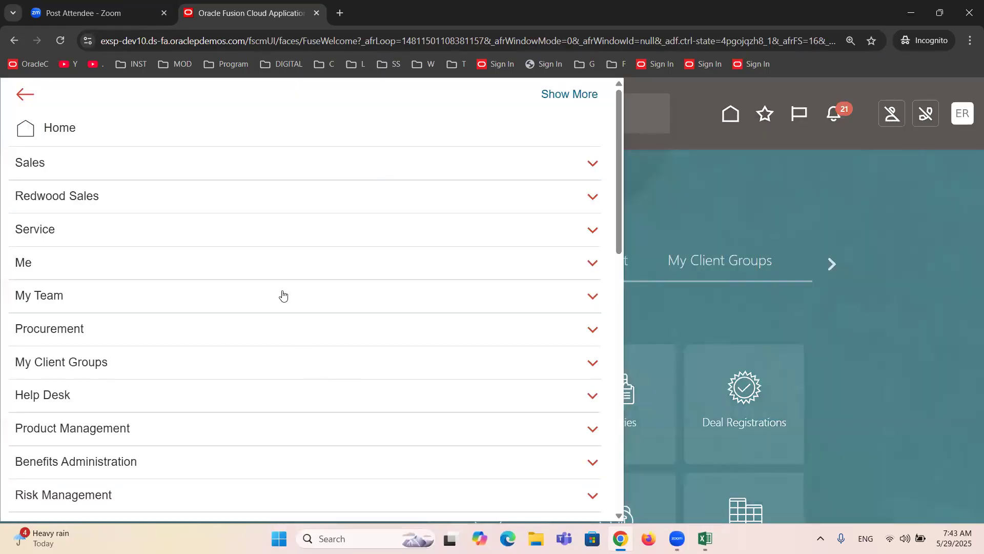
pyautogui.scroll(-10, 279, 292)
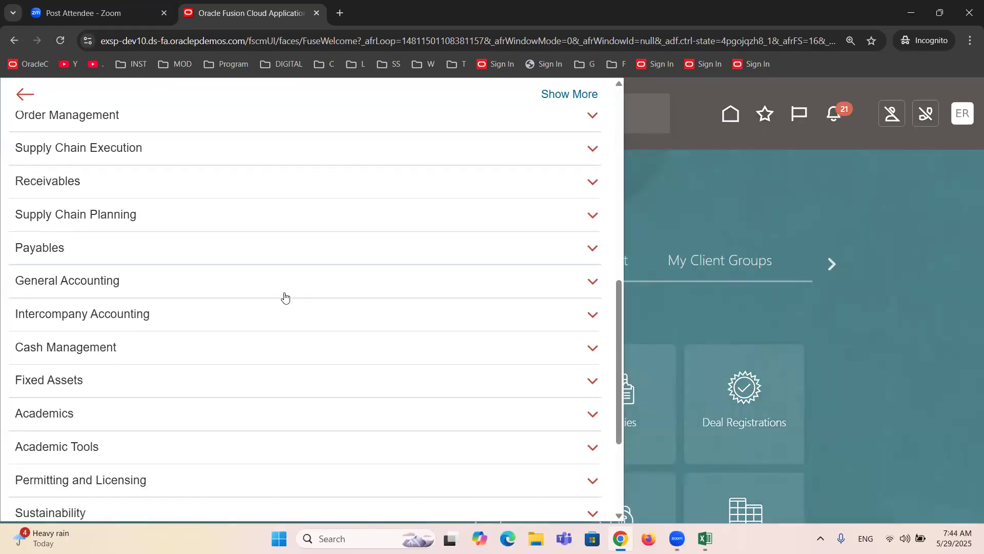
pyautogui.click(55, 251)
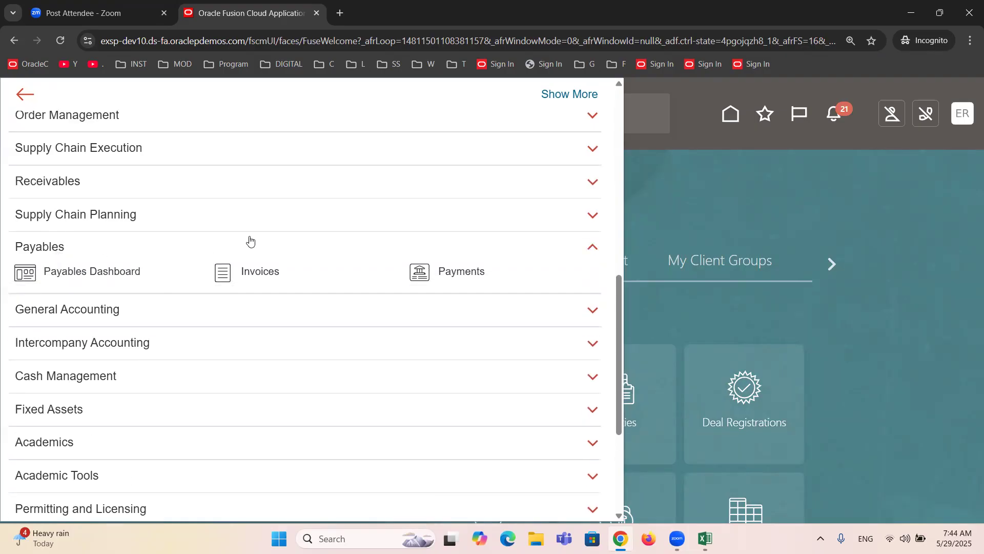
pyautogui.click(330, 260)
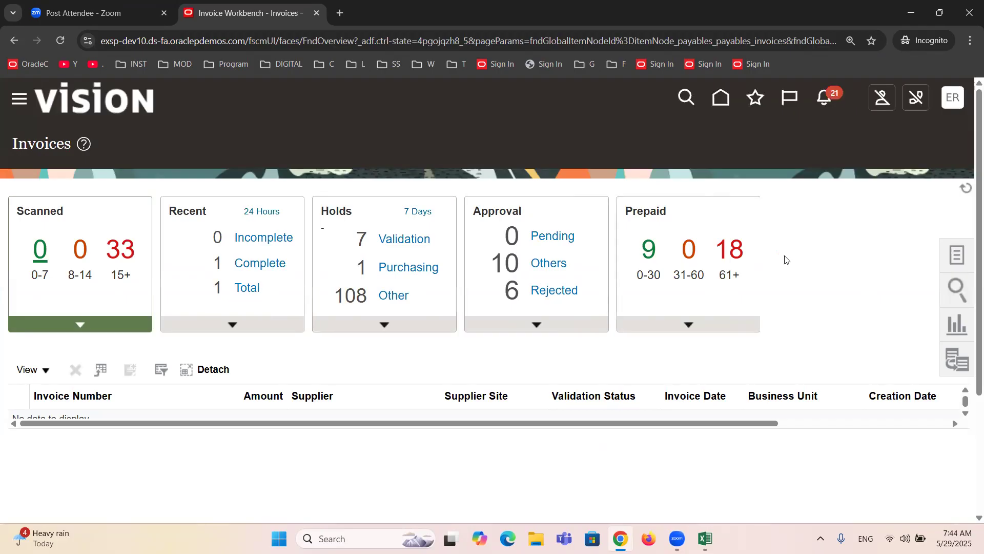
# List the recent invoices and compare them over different periods, including 3 Days and 5 Days, ending on 24 Hours
pyautogui.doubleClick(173, 211)
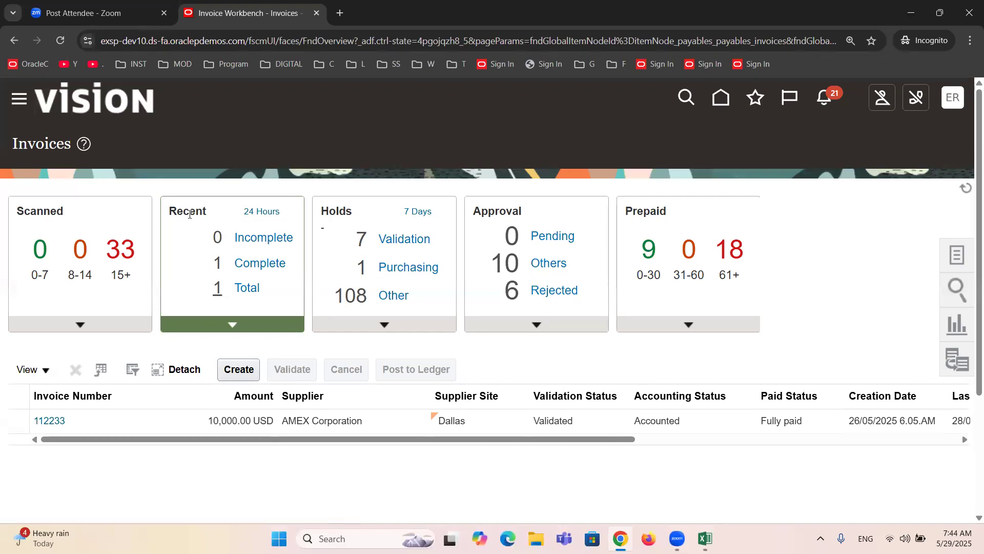
pyautogui.click(262, 212)
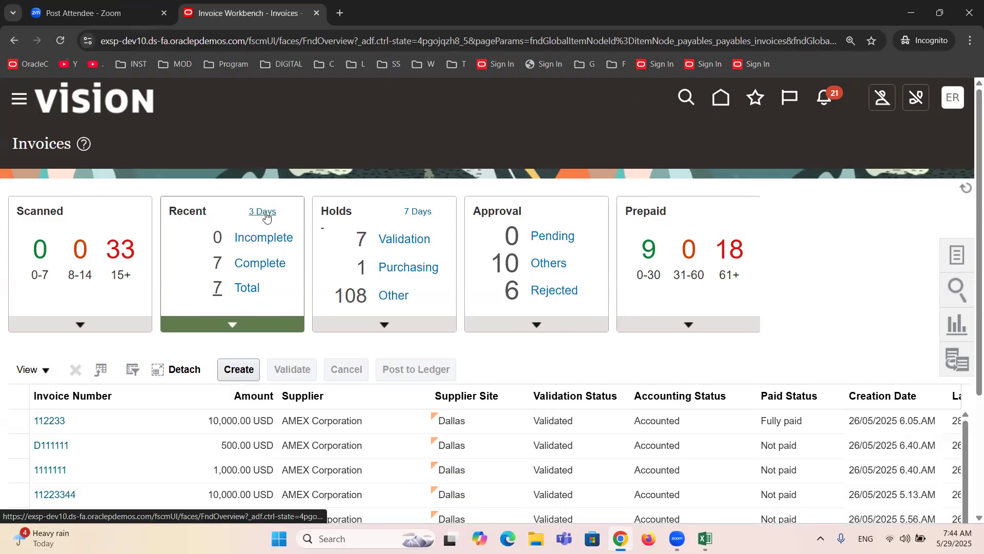
pyautogui.click(263, 212)
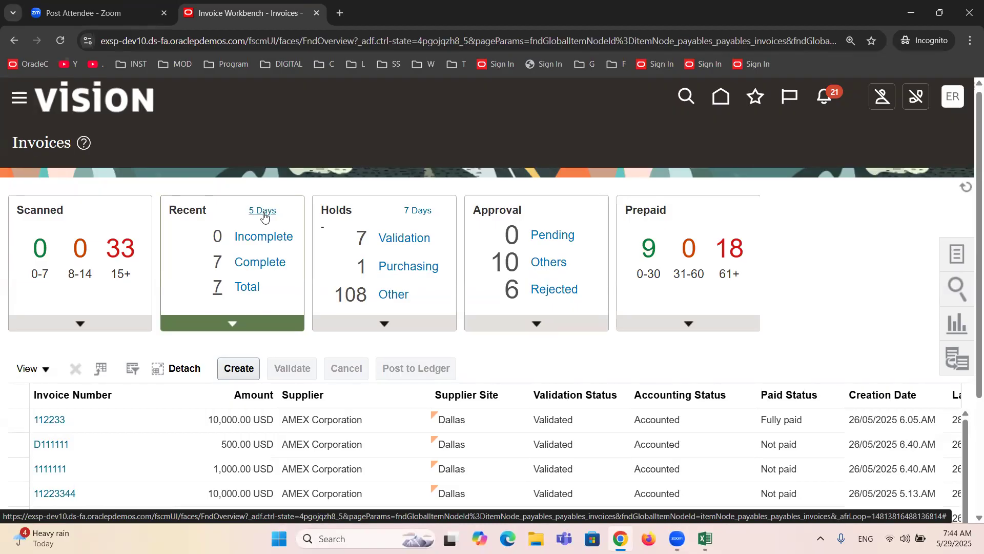
pyautogui.scroll(-3, 205, 307)
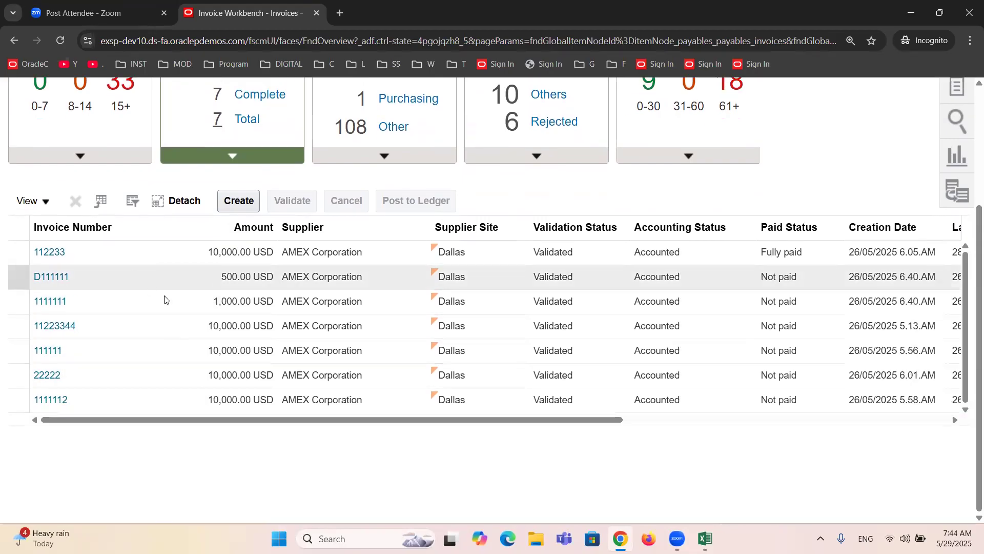
pyautogui.scroll(3, 193, 328)
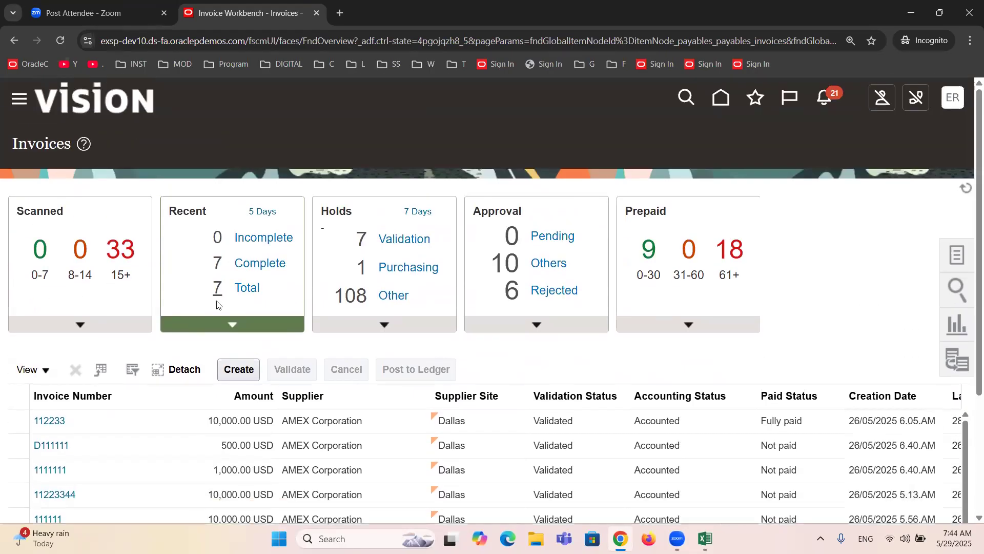
pyautogui.click(259, 211)
pyautogui.click(259, 211)
pyautogui.click(259, 211)
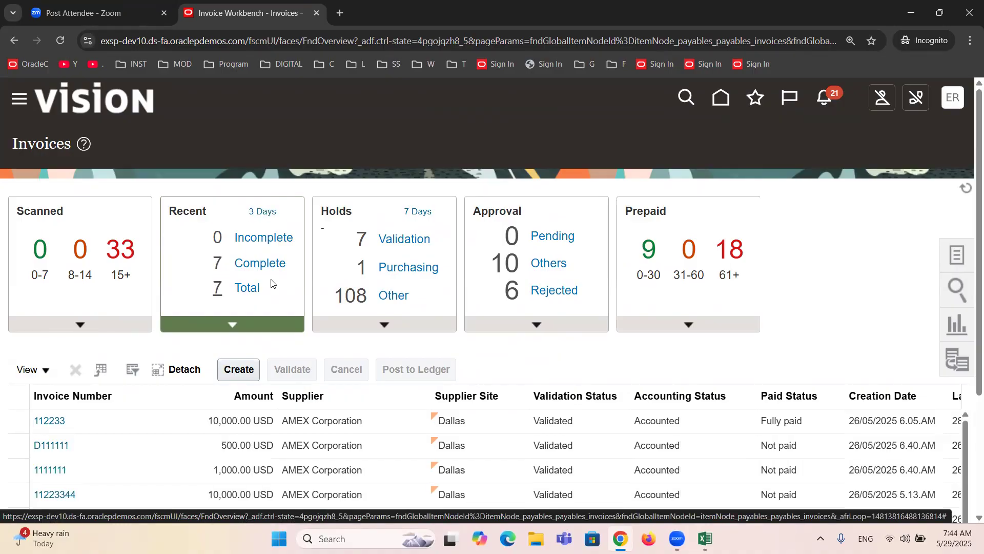
pyautogui.click(265, 212)
pyautogui.click(265, 211)
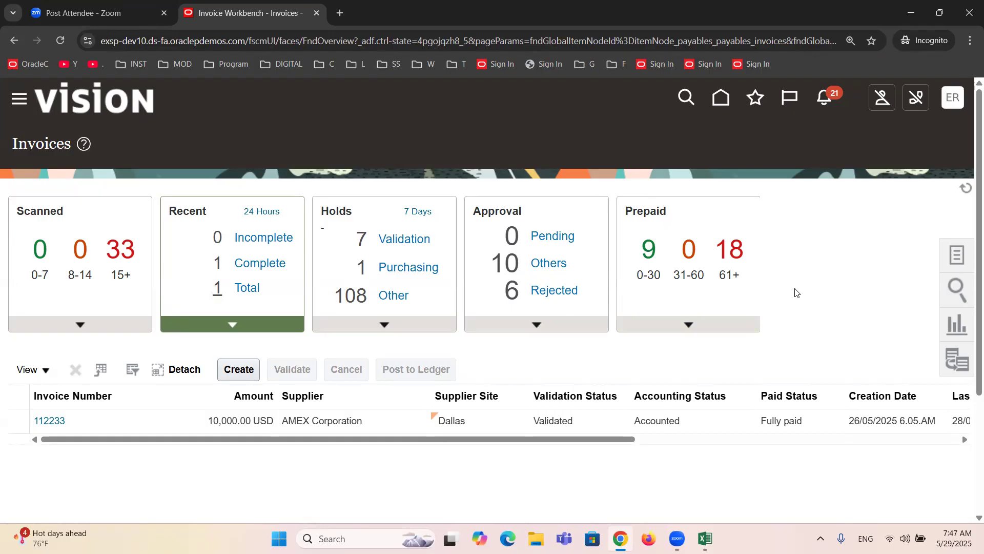
# Look through the Invoices work area's tasks and start a new blank invoice
pyautogui.click(956, 255)
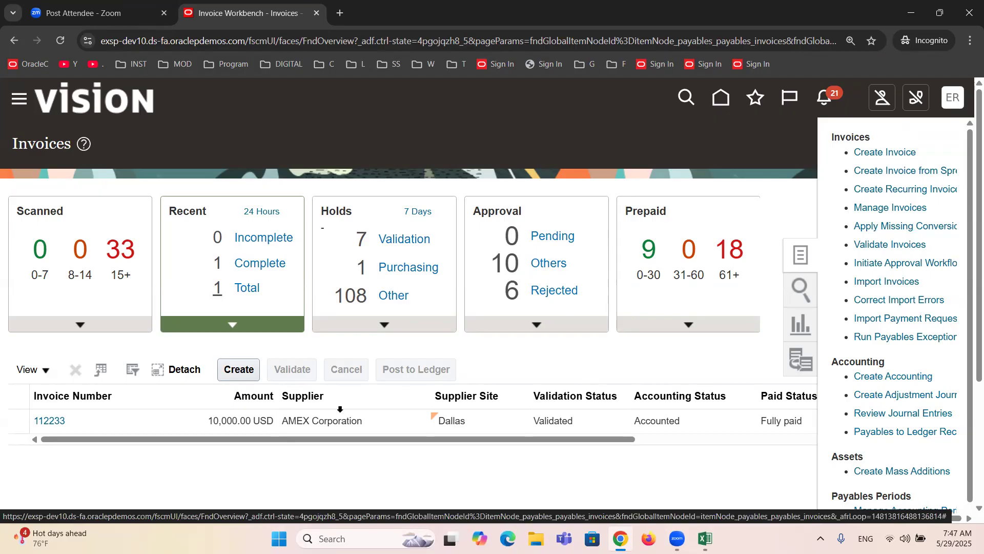
pyautogui.click(235, 347)
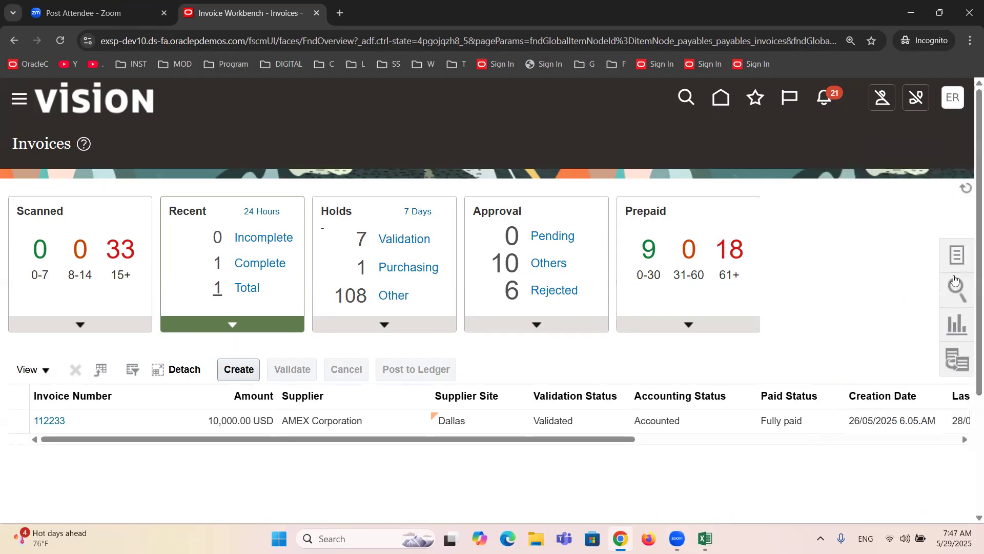
pyautogui.click(954, 256)
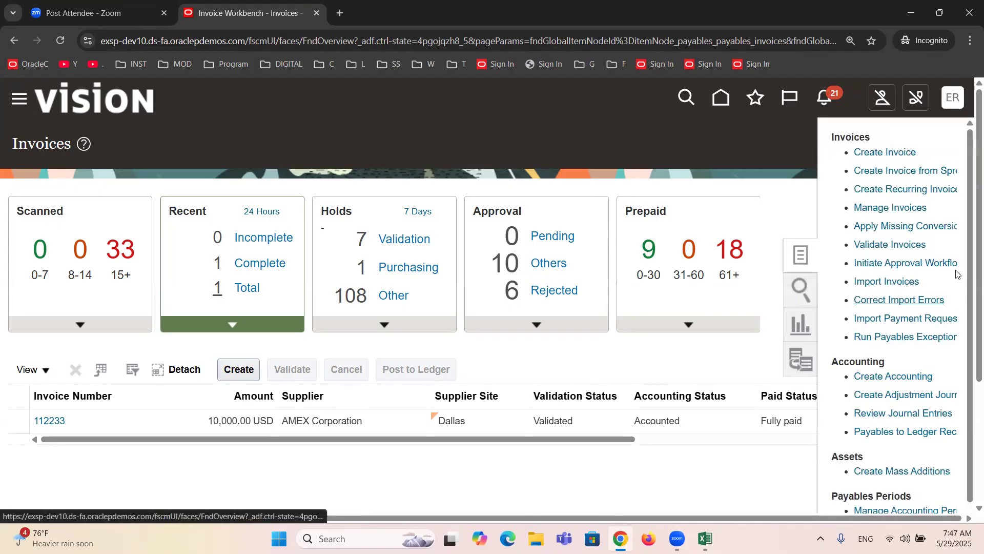
pyautogui.click(873, 153)
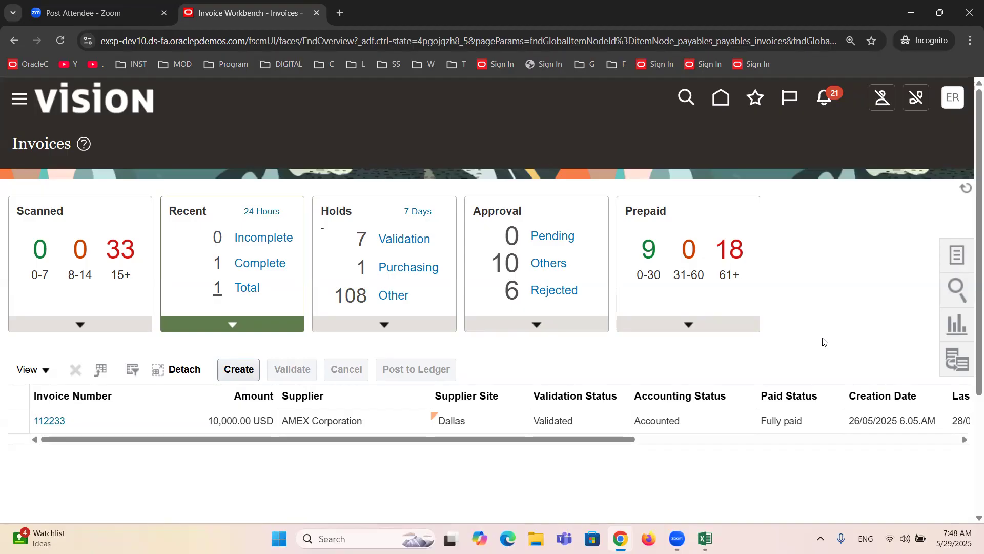
pyautogui.click(959, 259)
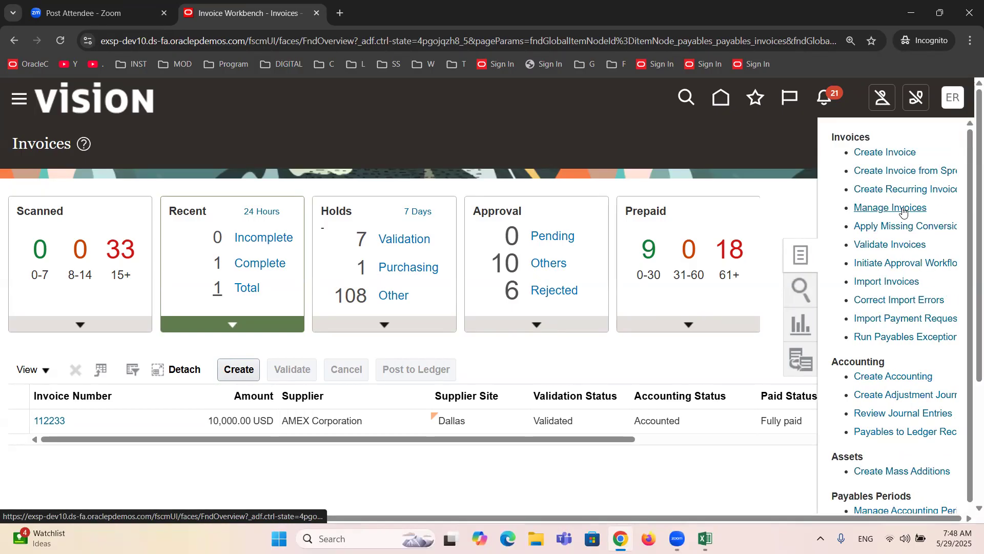
pyautogui.click(244, 368)
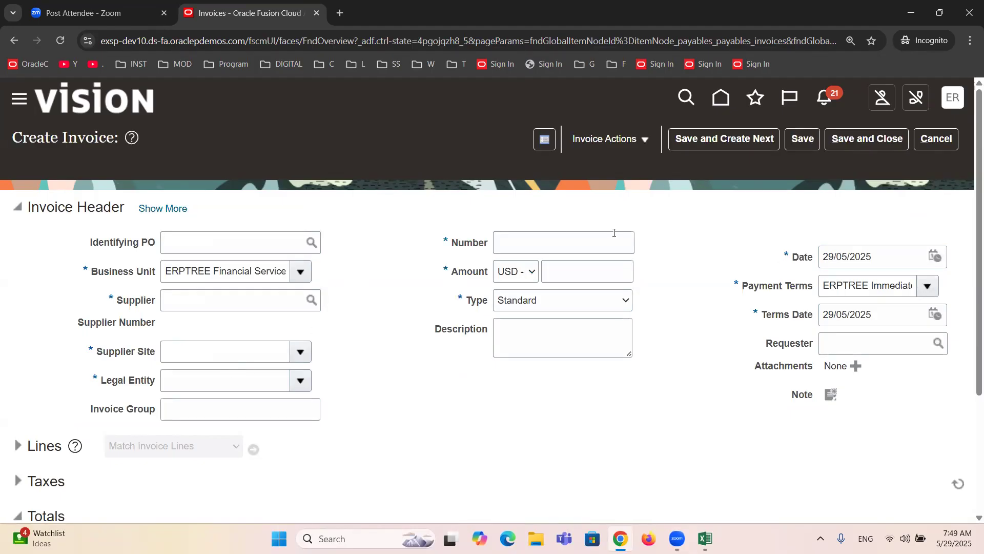
# Cancel the blank invoice, return to the home page, and look at the navigation list
pyautogui.click(935, 140)
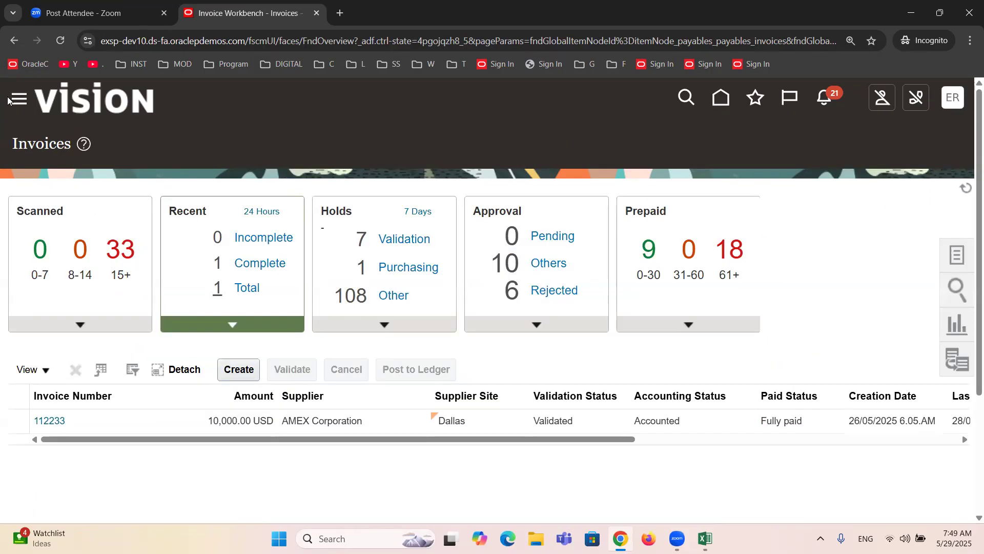
pyautogui.click(57, 111)
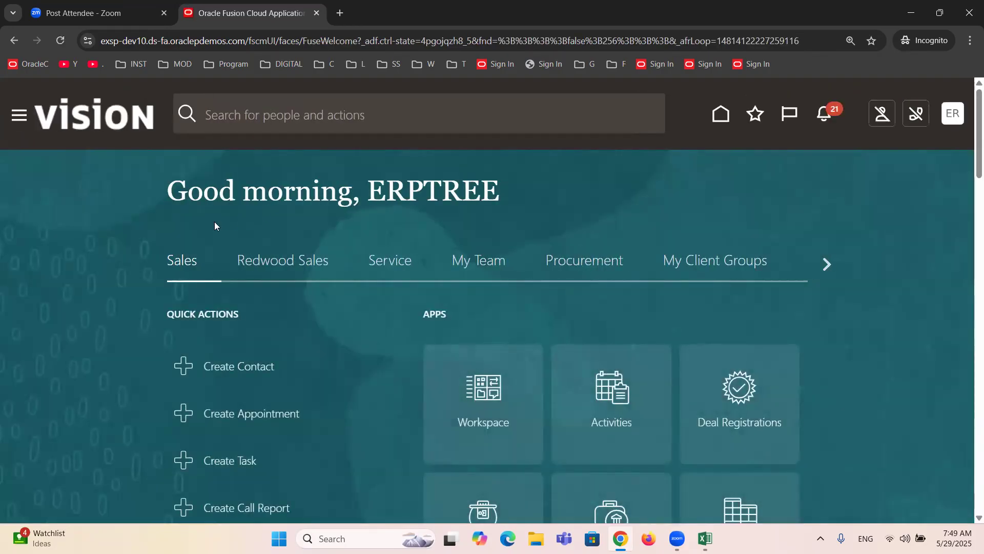
pyautogui.click(20, 117)
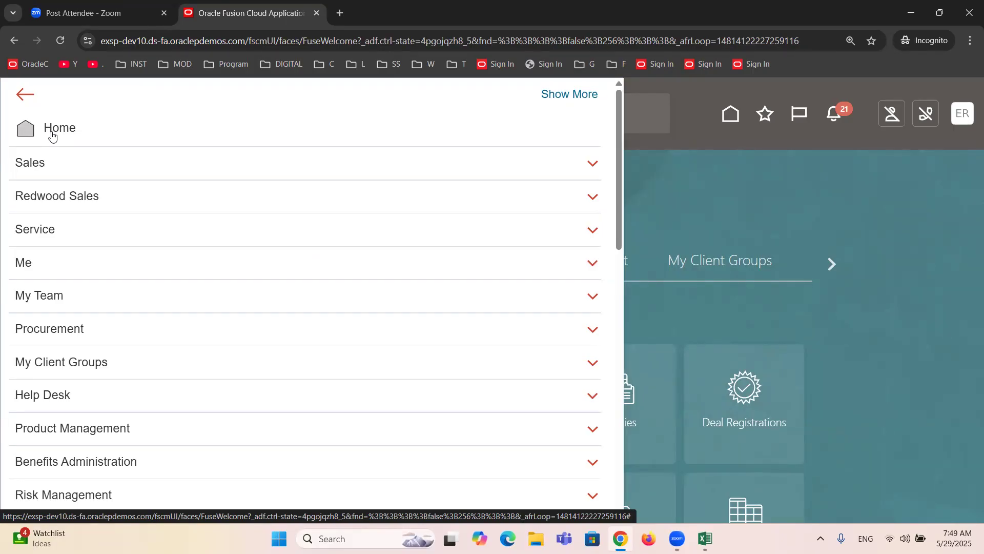
pyautogui.click(733, 164)
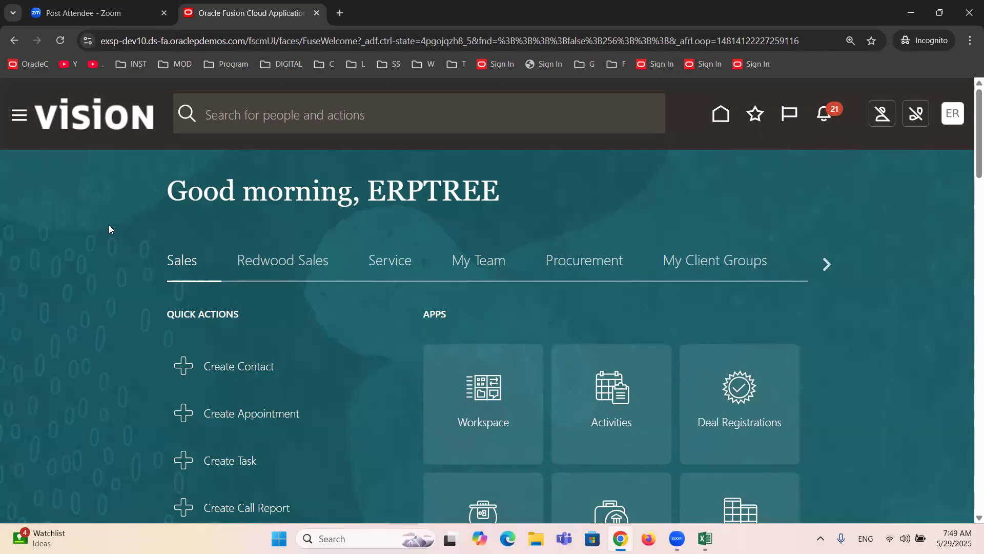
# Open the Invoices work area under Payables from the home page
pyautogui.click(18, 117)
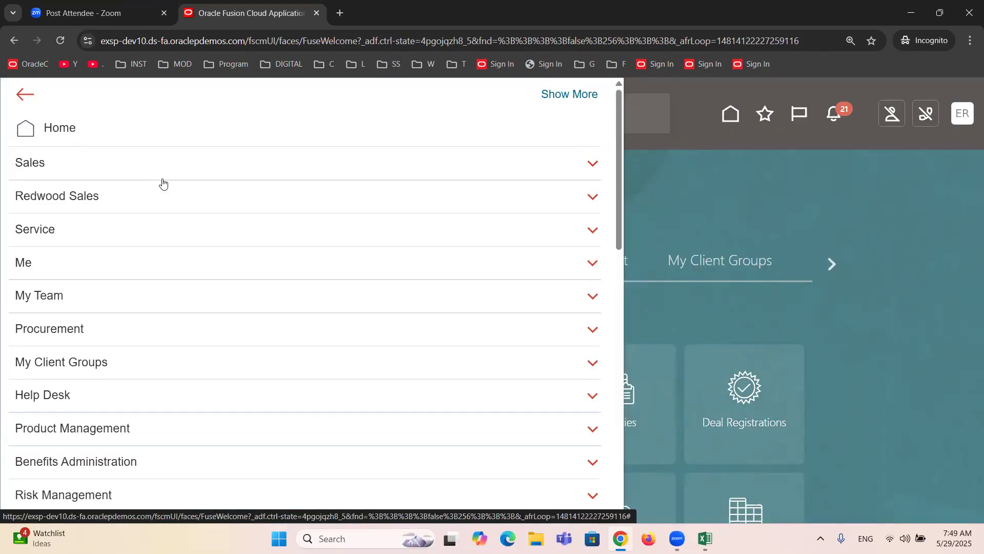
pyautogui.scroll(-10, 175, 266)
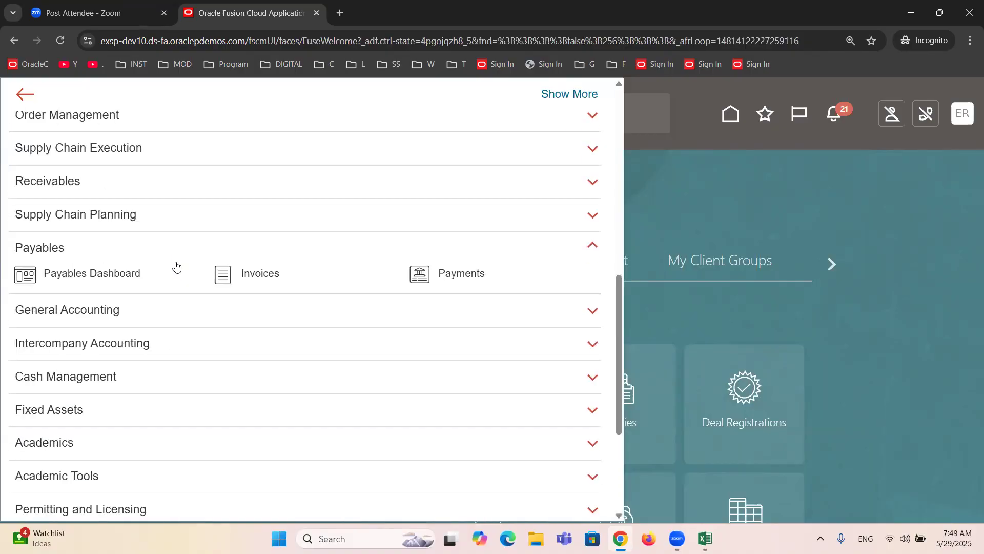
pyautogui.click(63, 254)
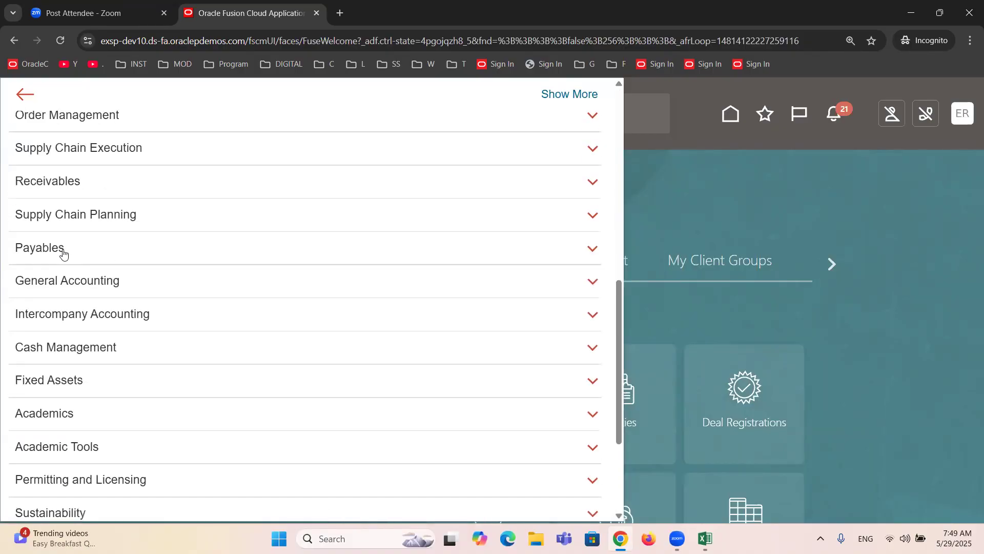
pyautogui.click(63, 254)
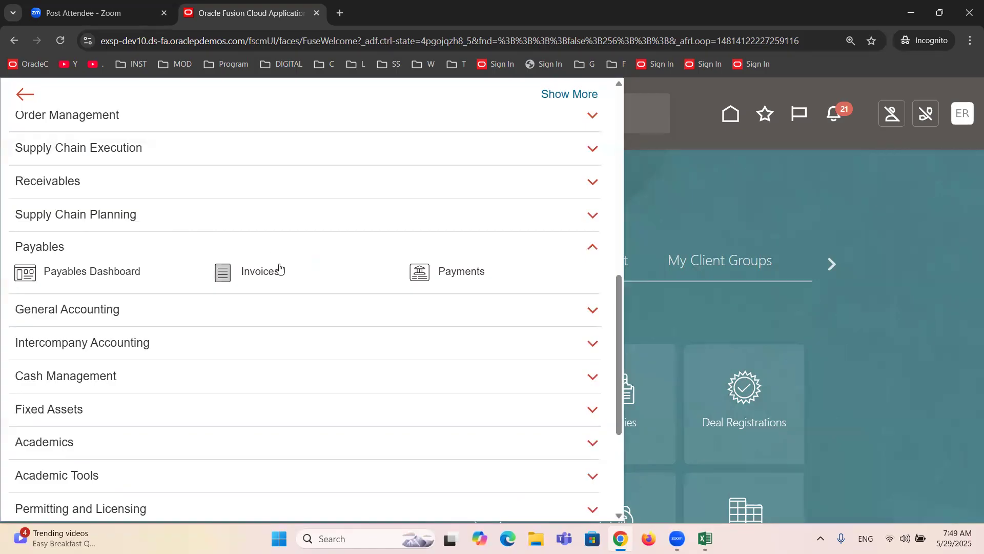
pyautogui.click(259, 273)
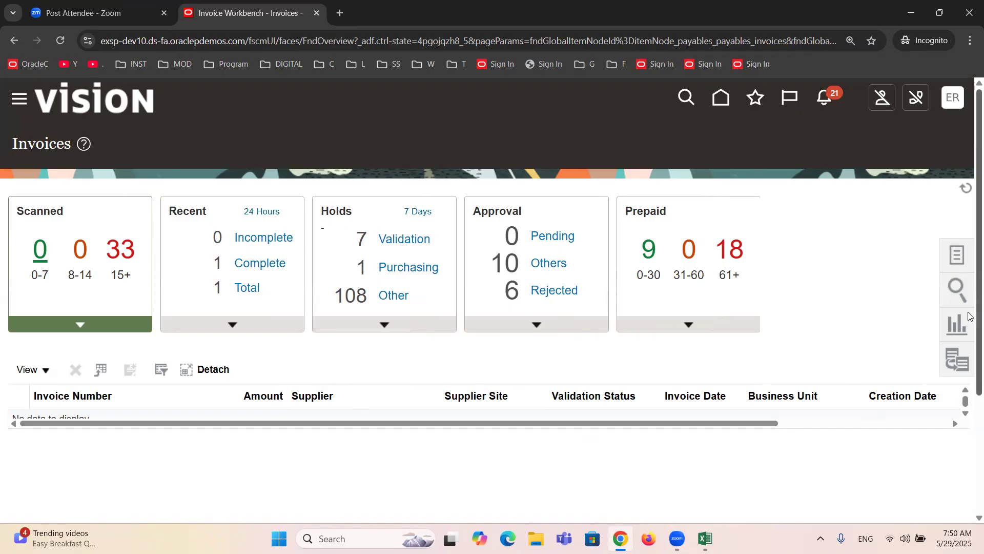
# Start a blank invoice from the Invoices work area's task list and cancel it
pyautogui.click(957, 259)
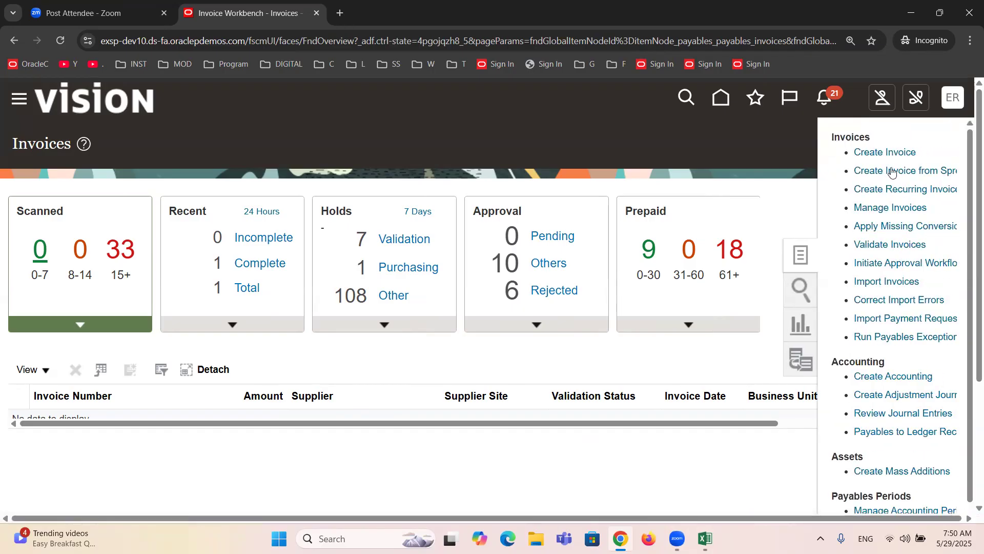
pyautogui.click(882, 152)
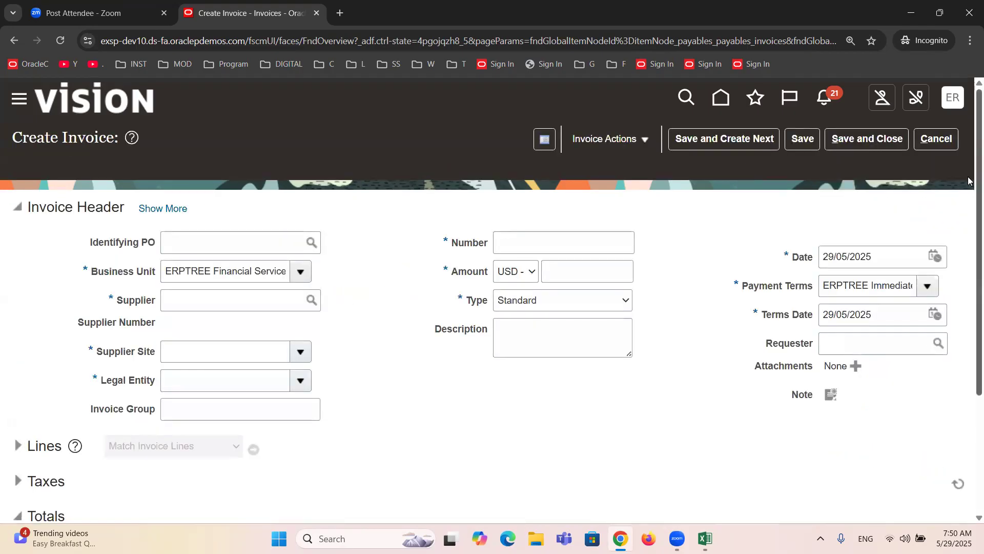
pyautogui.click(941, 144)
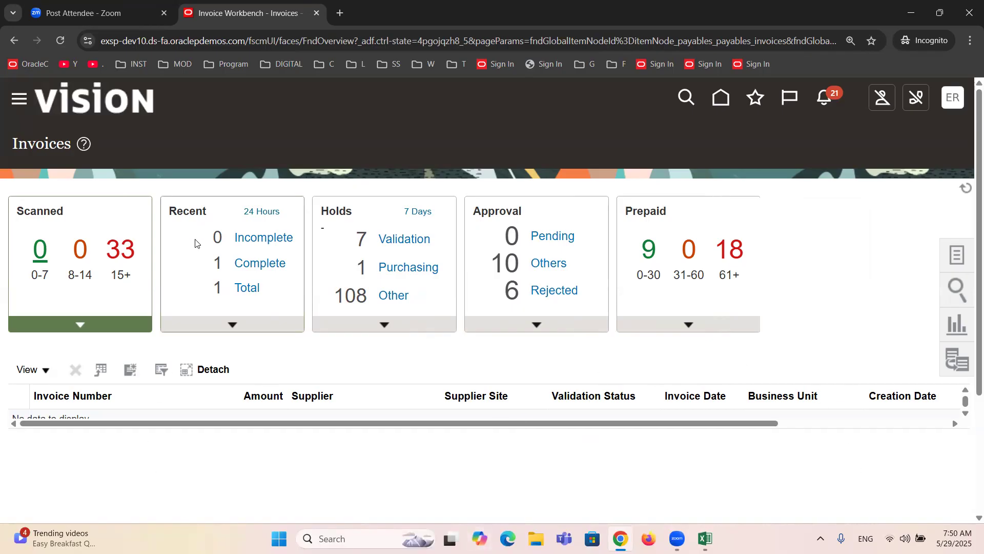
# Reopen the Invoices work area, start a blank invoice from its recent invoices list, and cancel it
pyautogui.click(272, 325)
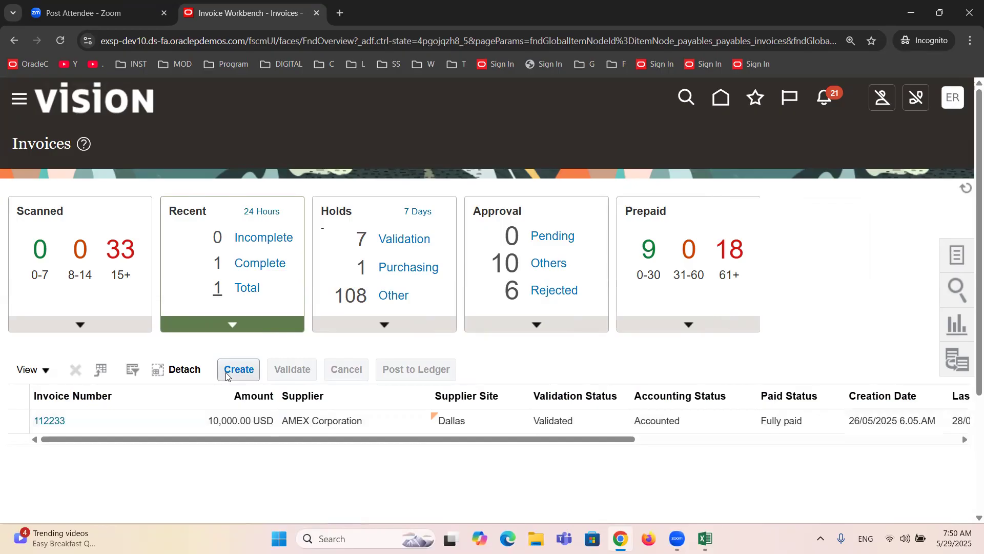
pyautogui.click(20, 98)
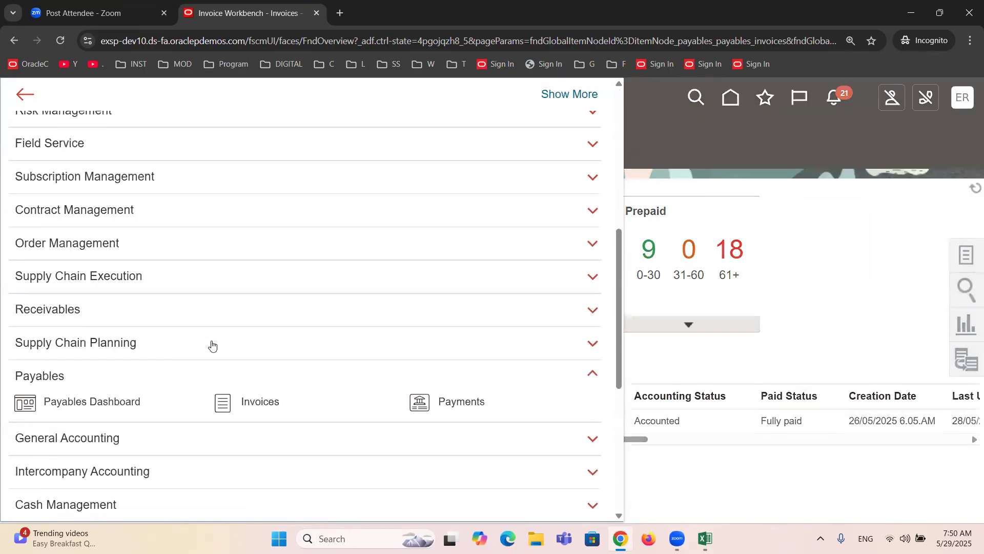
pyautogui.click(249, 405)
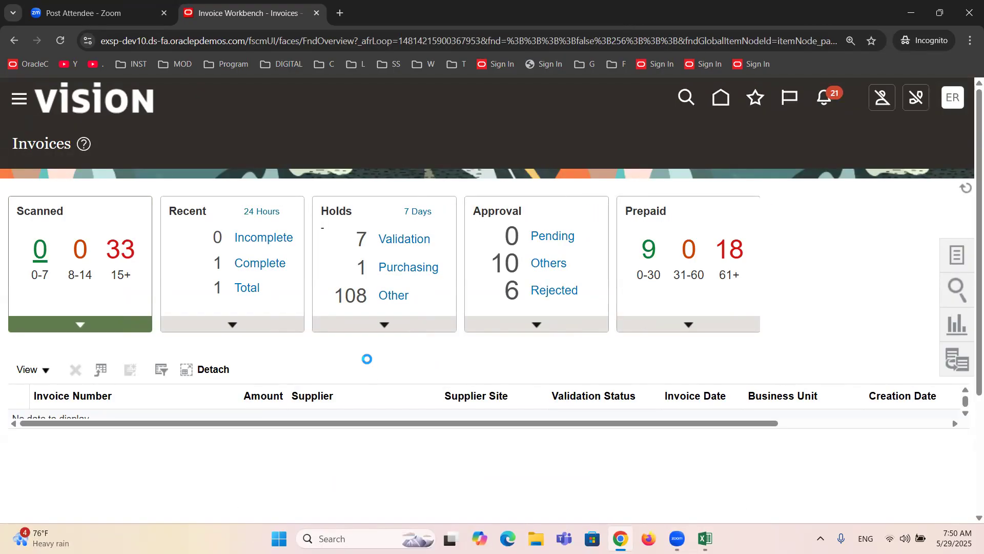
pyautogui.click(276, 329)
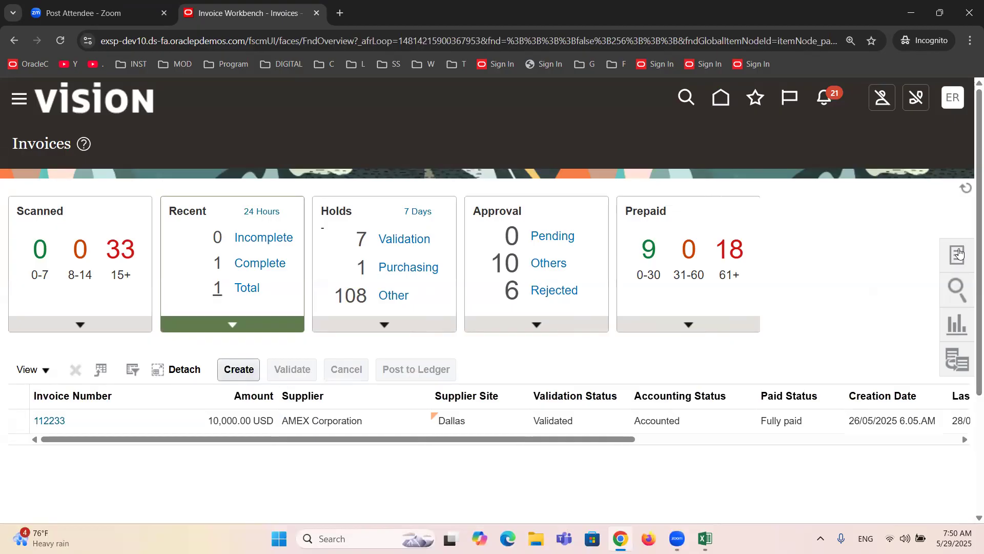
pyautogui.click(246, 374)
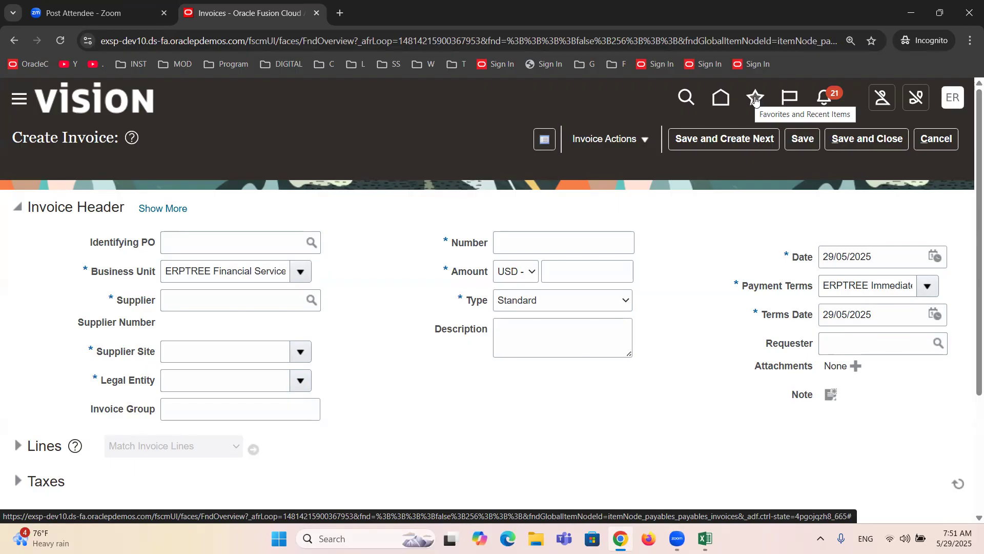
pyautogui.click(756, 100)
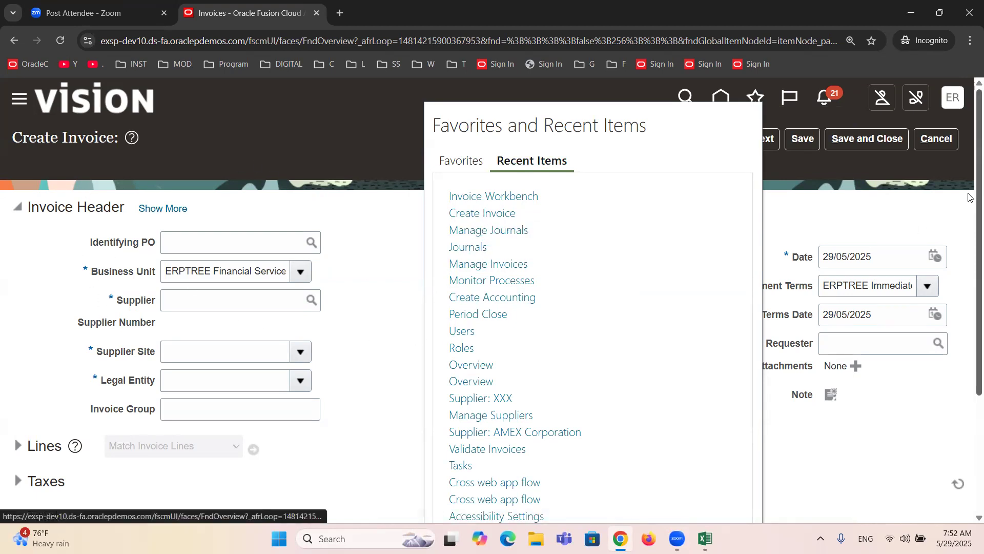
pyautogui.click(938, 137)
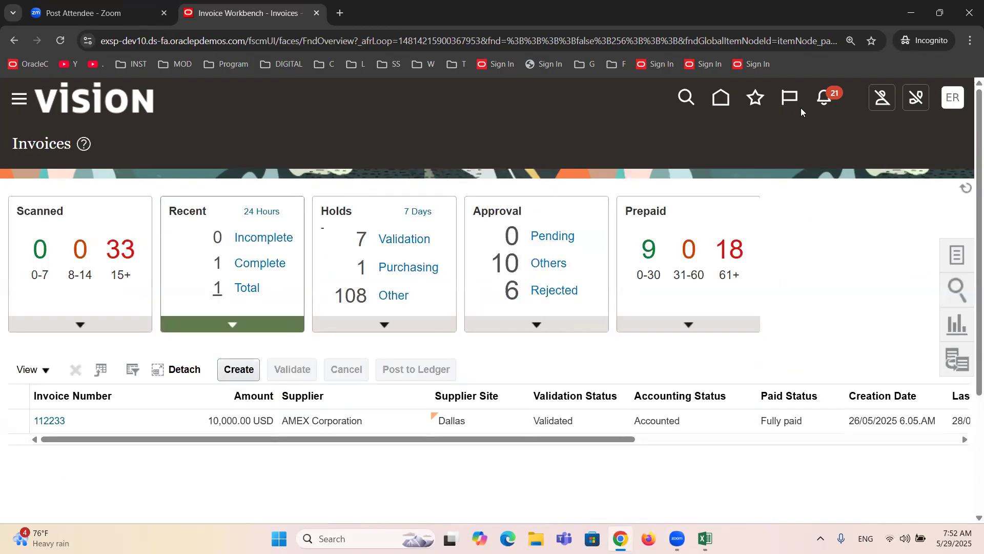
# Review the recently visited items, open Manage Journals from them, and close that page
pyautogui.click(757, 102)
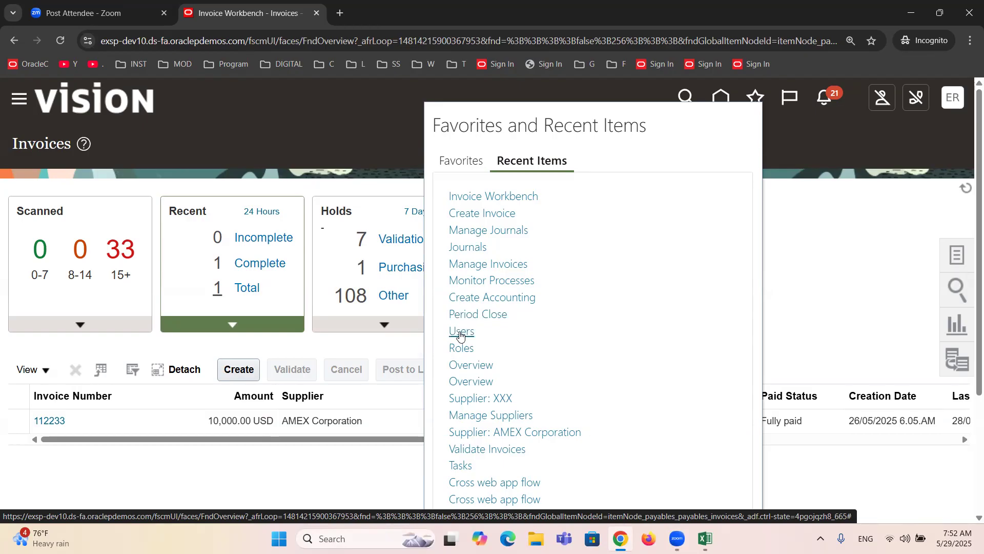
pyautogui.scroll(-2, 509, 296)
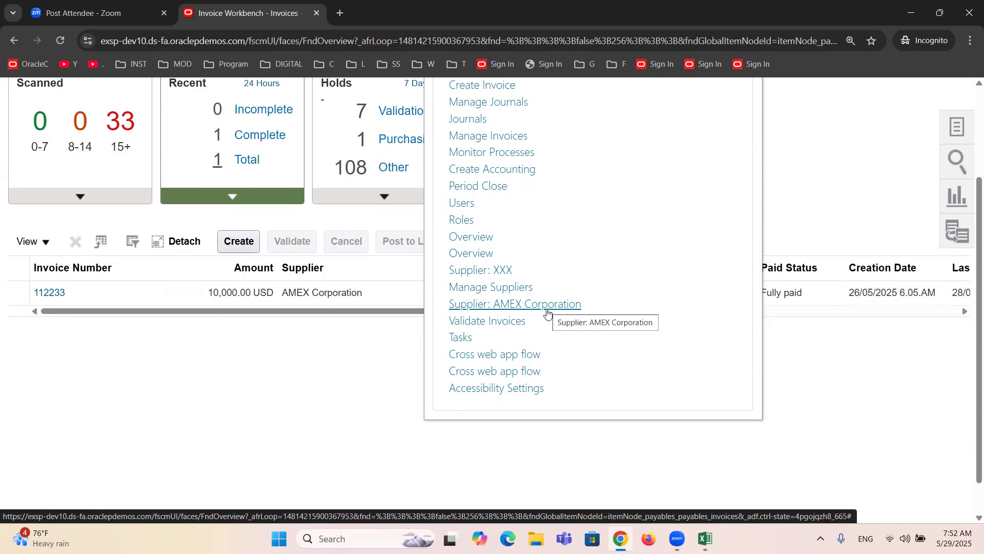
pyautogui.scroll(2, 557, 315)
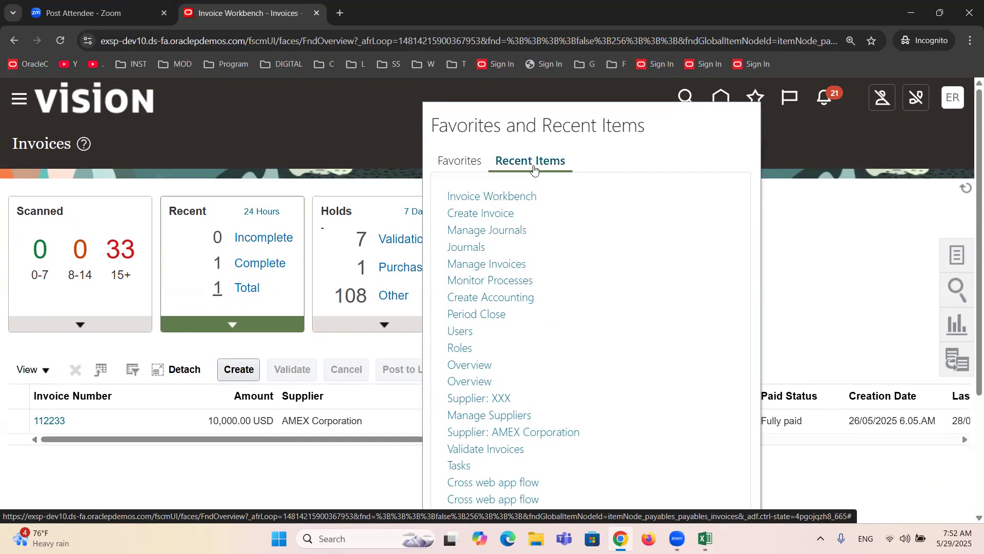
pyautogui.click(480, 232)
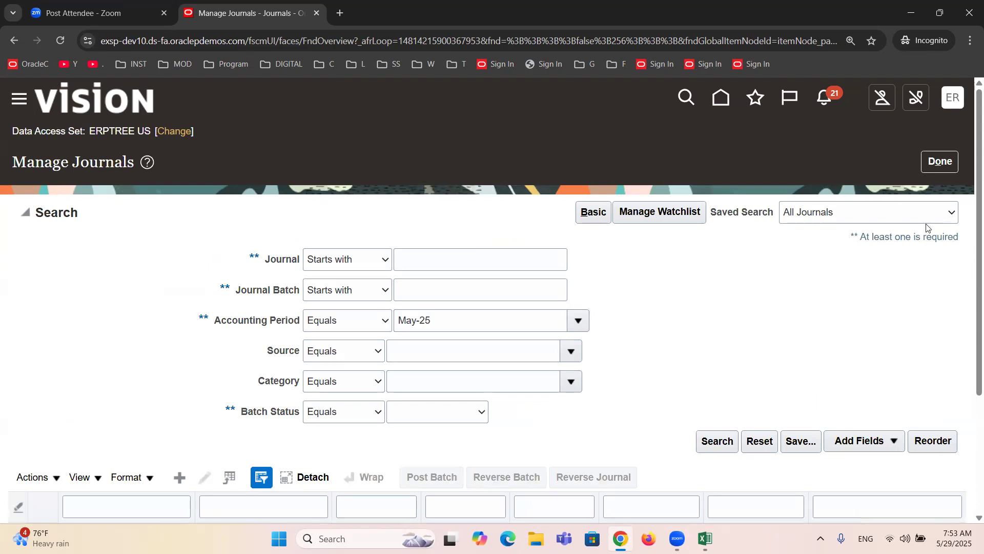
pyautogui.click(940, 161)
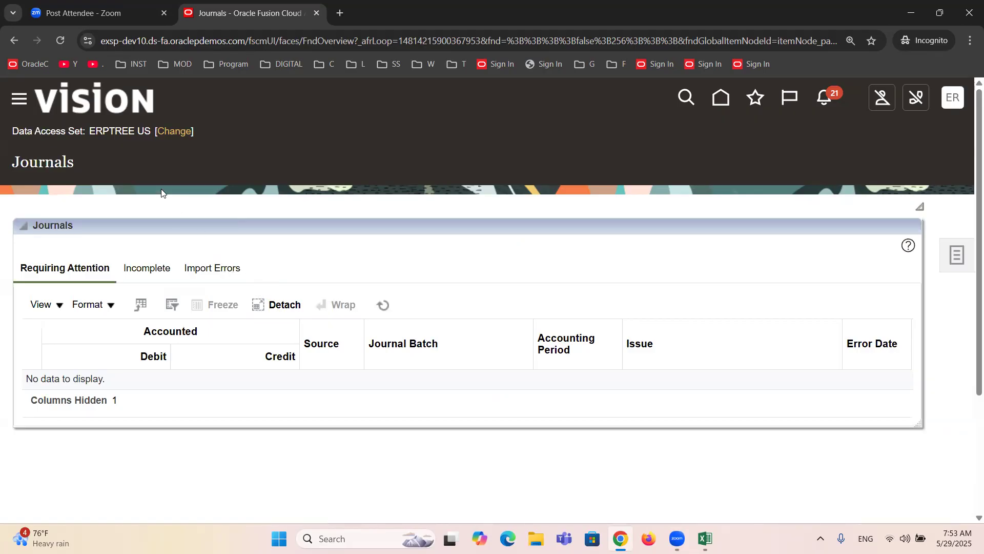
# Return from Journals to the Invoices work area under Payables
pyautogui.click(18, 102)
pyautogui.scroll(-10, 129, 280)
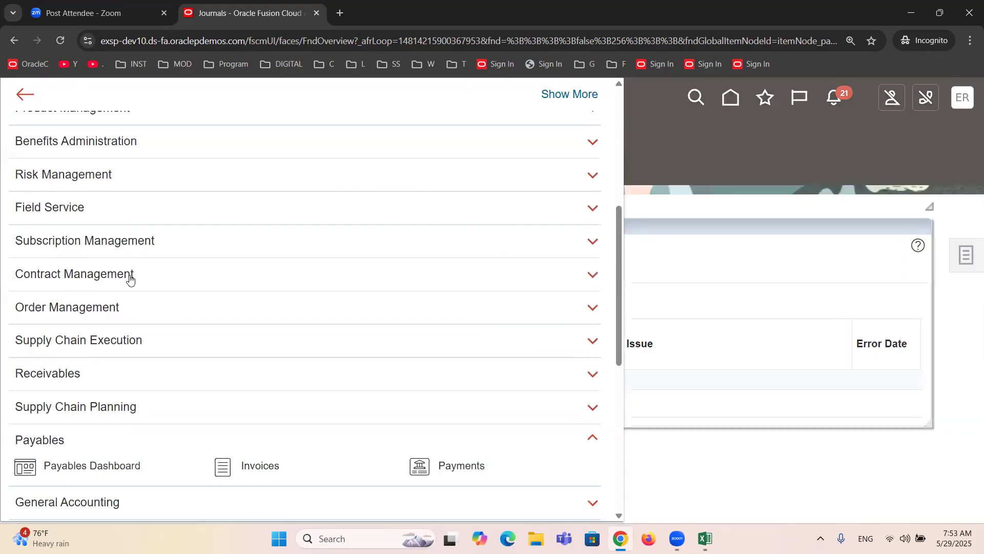
pyautogui.click(17, 252)
pyautogui.click(17, 250)
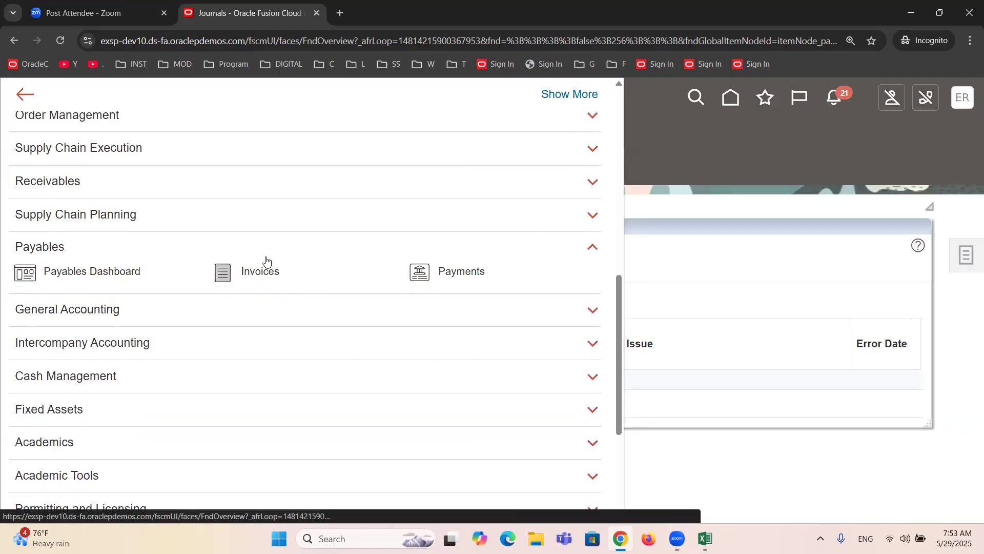
pyautogui.click(263, 275)
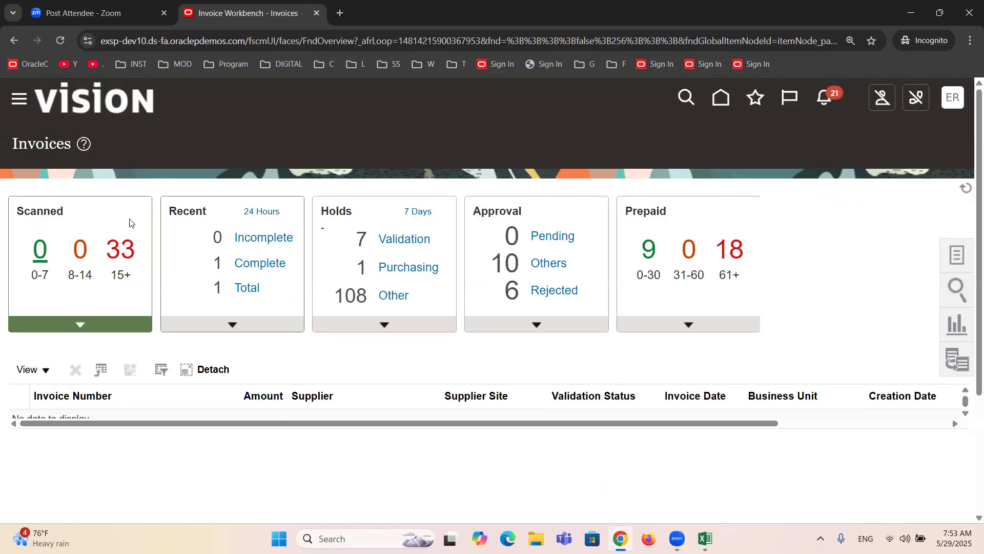
# Examine where Journals sits under General Accounting and look through the recent items and favorites
pyautogui.click(17, 103)
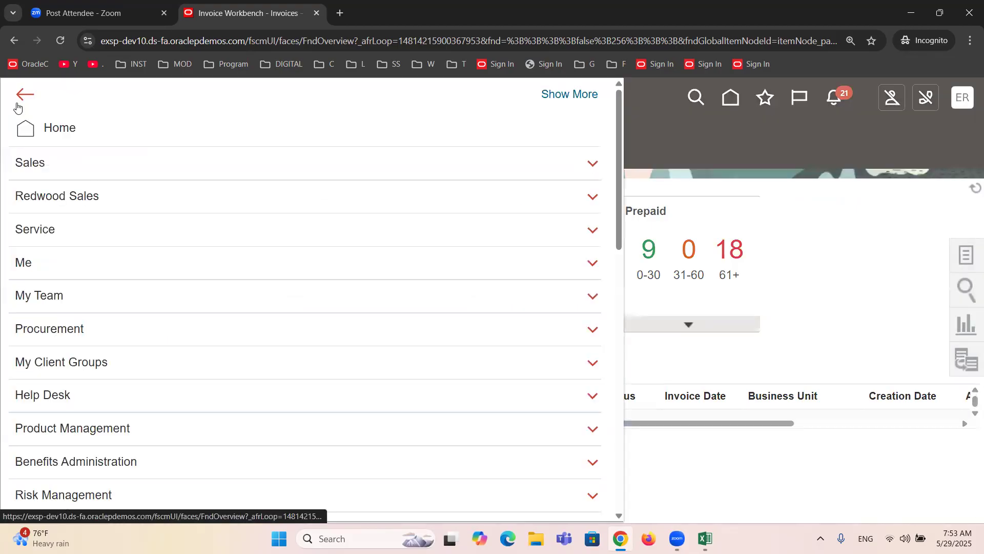
pyautogui.scroll(-10, 197, 299)
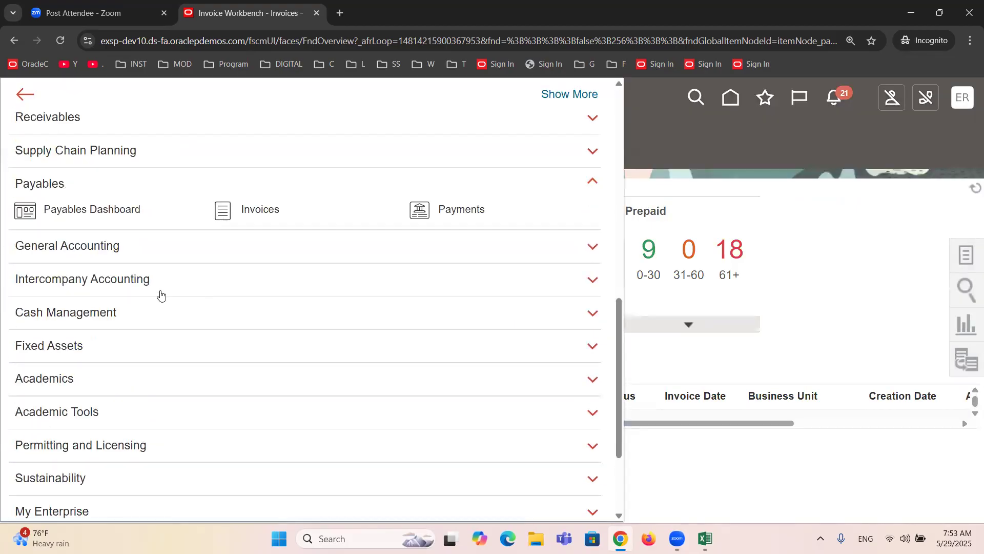
pyautogui.click(94, 249)
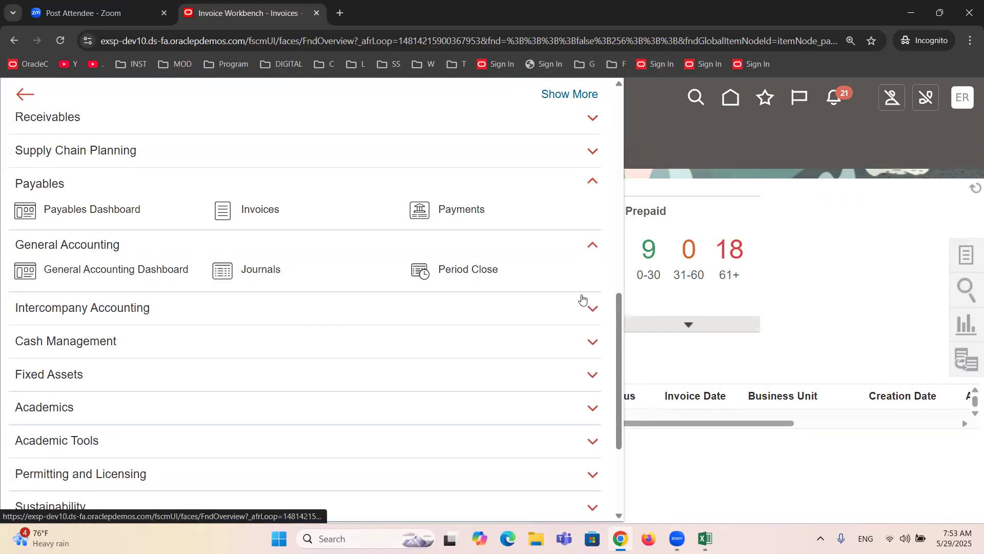
pyautogui.click(767, 260)
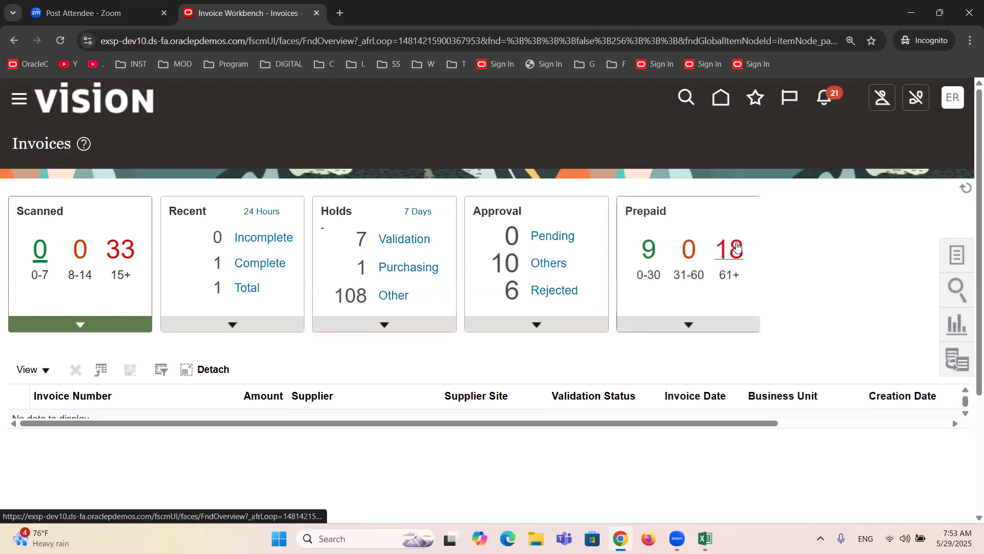
pyautogui.click(754, 100)
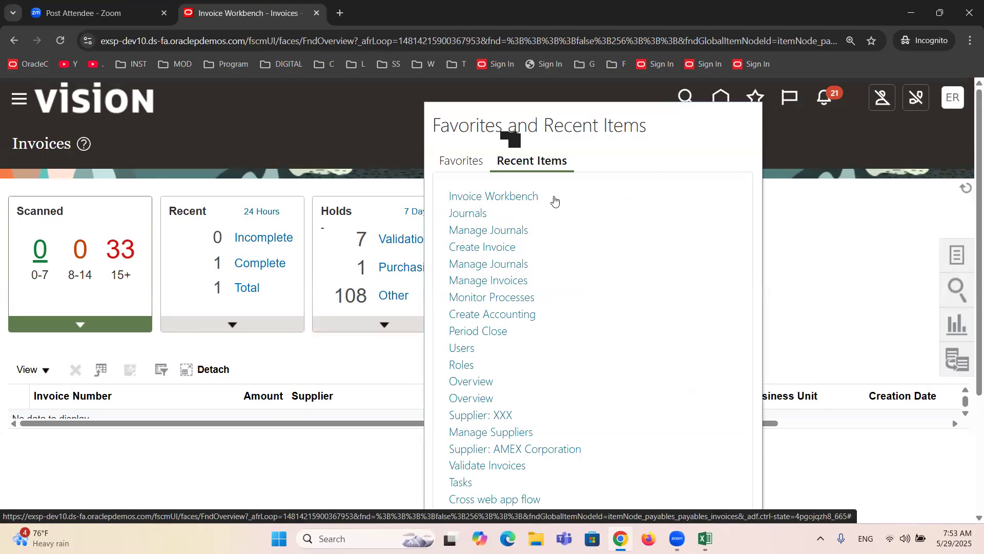
pyautogui.click(457, 163)
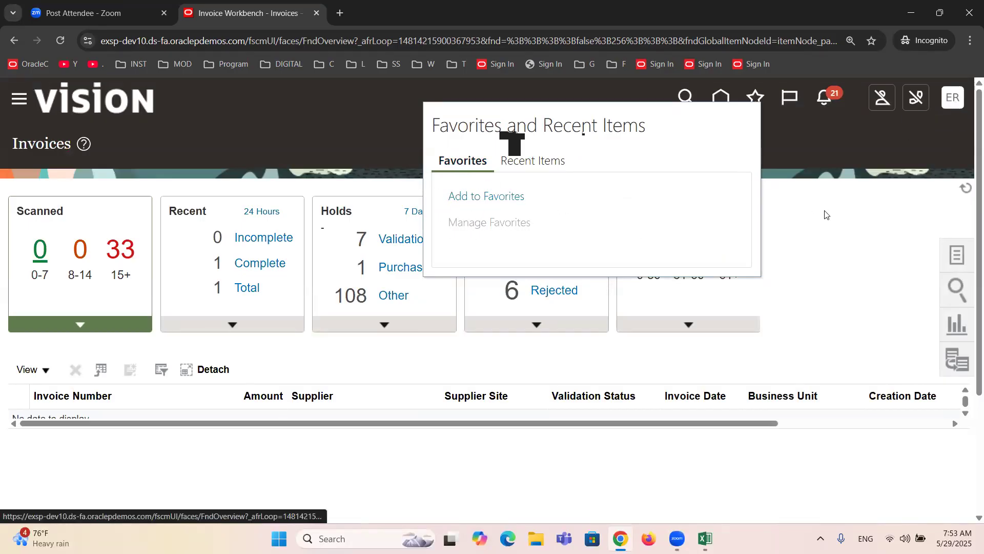
# Start a new blank invoice with the Create Invoice task
pyautogui.click(802, 209)
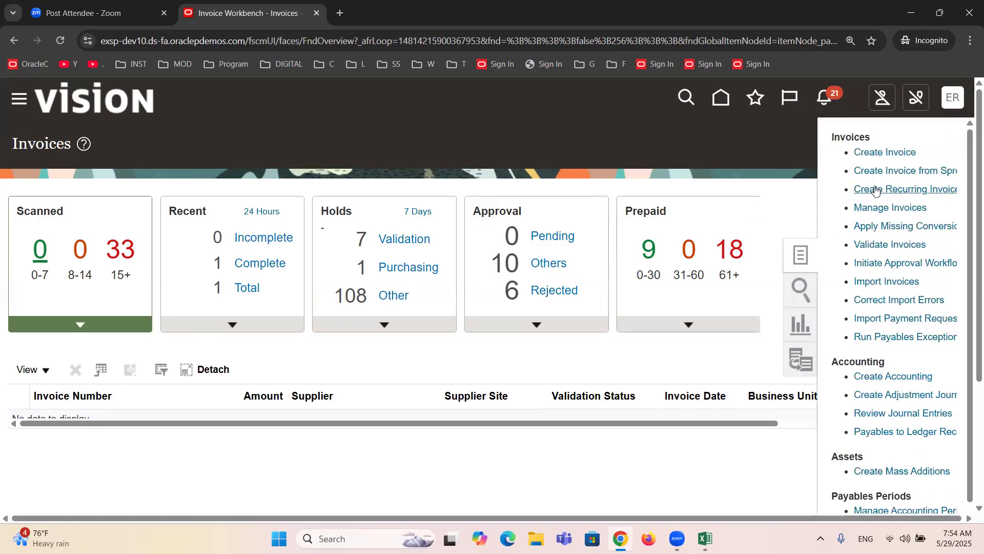
pyautogui.click(877, 154)
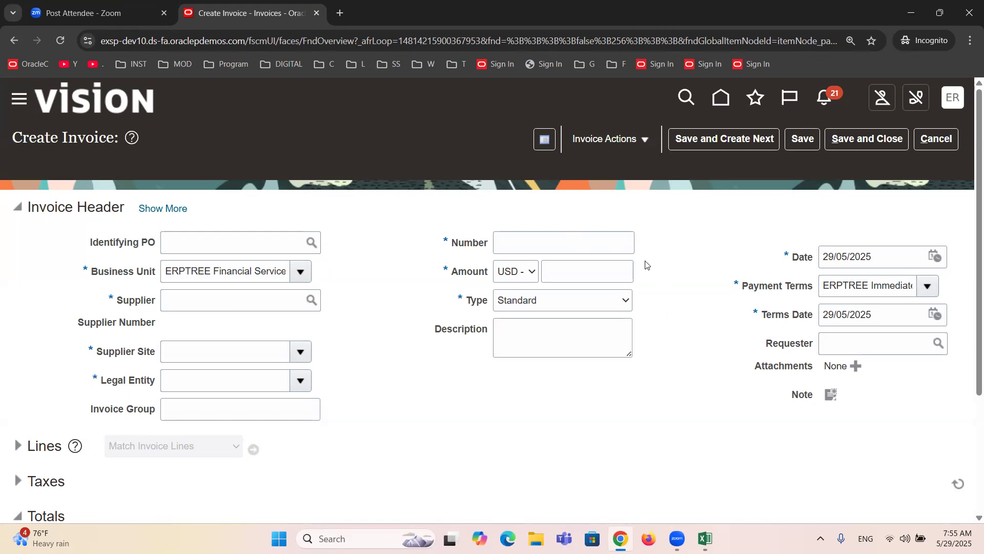
# Add the Create Invoice page to the favorites under the name Invoice
pyautogui.click(755, 100)
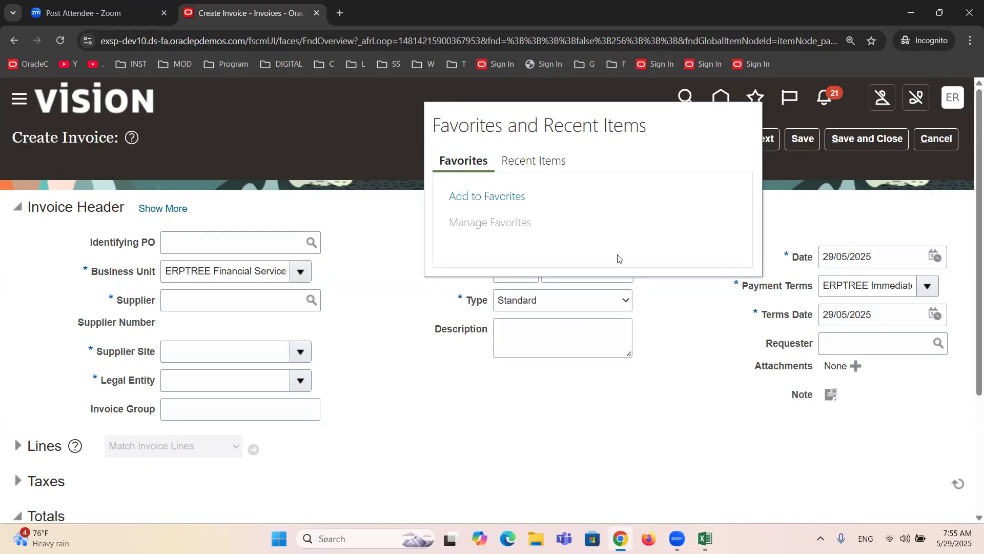
pyautogui.click(499, 200)
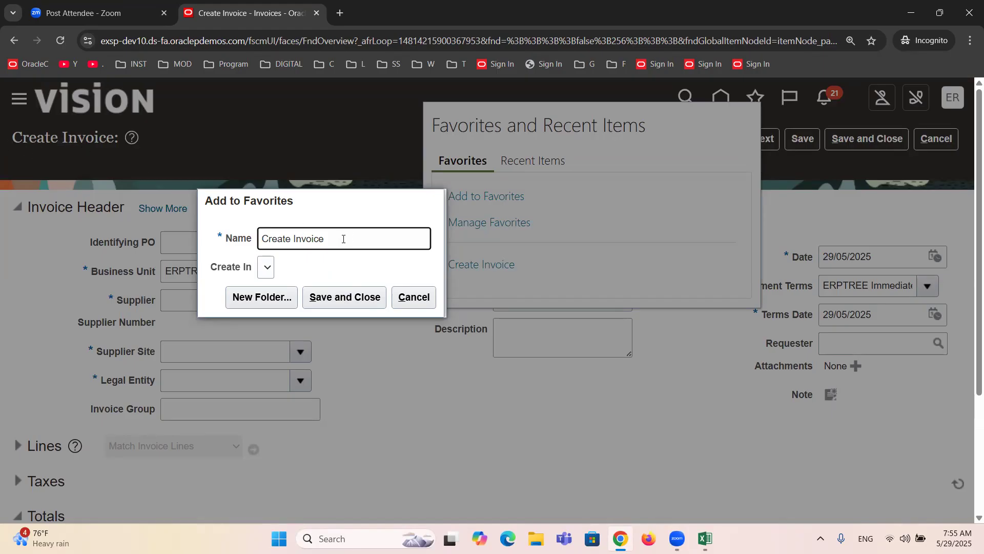
pyautogui.tripleClick(317, 238)
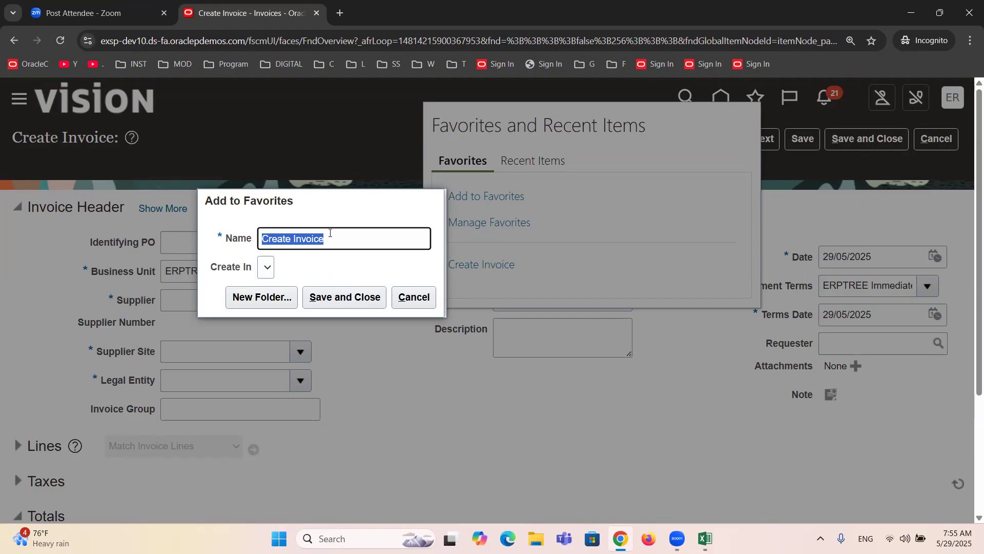
pyautogui.click(295, 239)
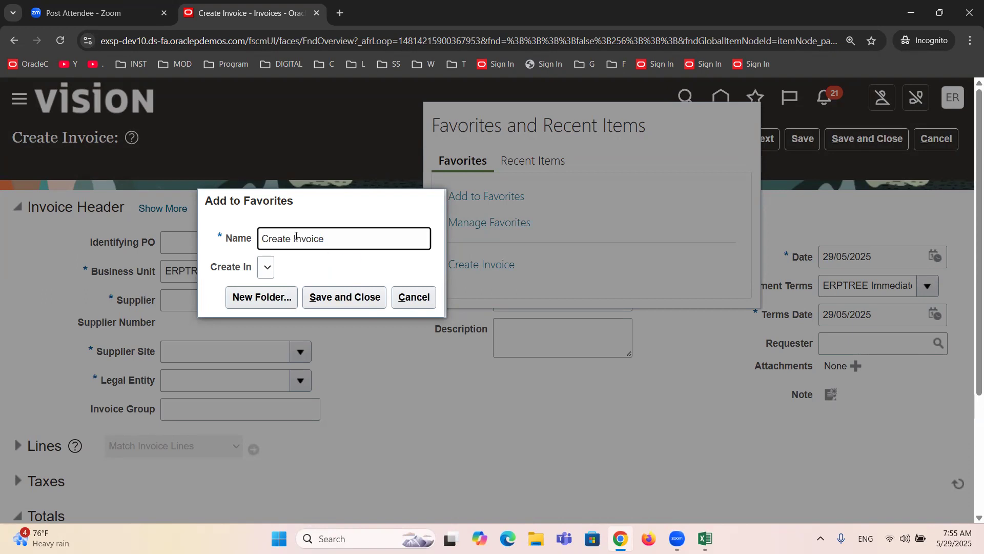
pyautogui.press('BackSpace')
pyautogui.press('BackSpace')
pyautogui.press('BackSpace')
pyautogui.press('BackSpace')
pyautogui.press('BackSpace')
pyautogui.press('BackSpace')
pyautogui.press('BackSpace')
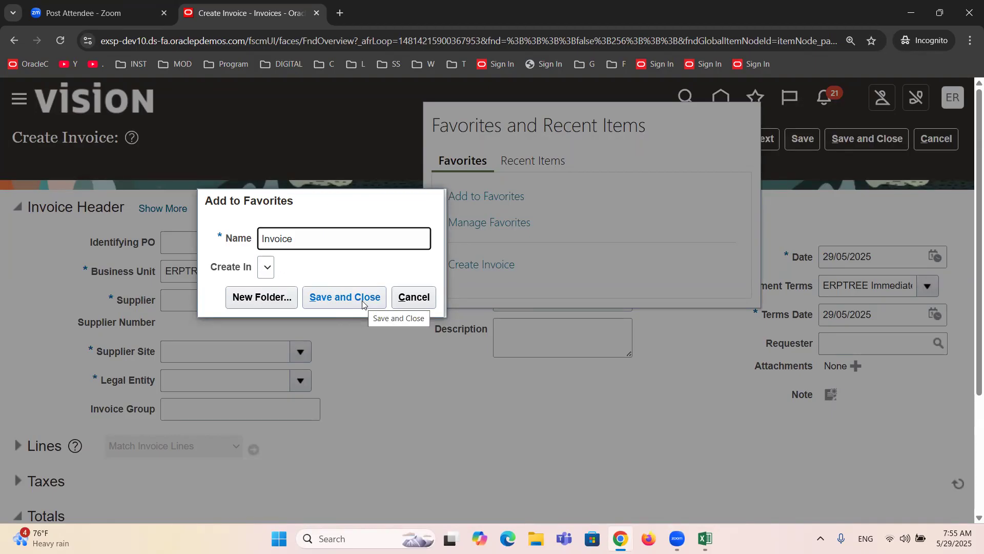
pyautogui.click(339, 299)
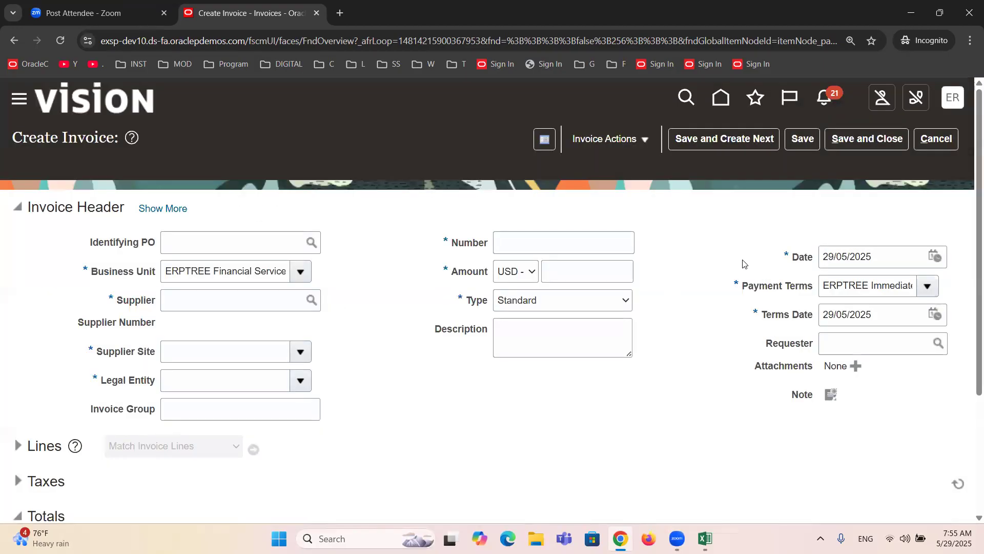
# Try to save and close the blank invoice, dismiss the error messages, and cancel the invoice
pyautogui.click(877, 143)
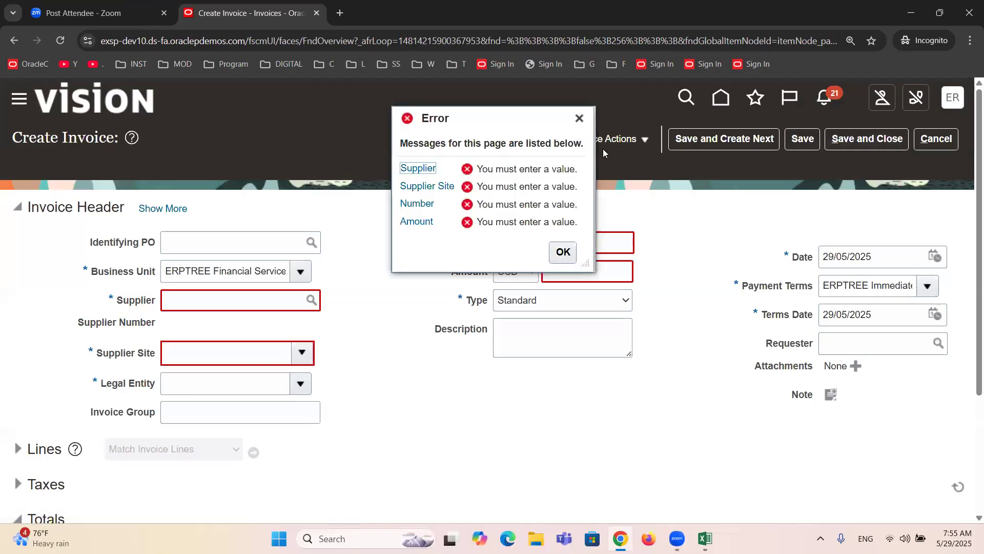
pyautogui.click(580, 119)
pyautogui.click(935, 139)
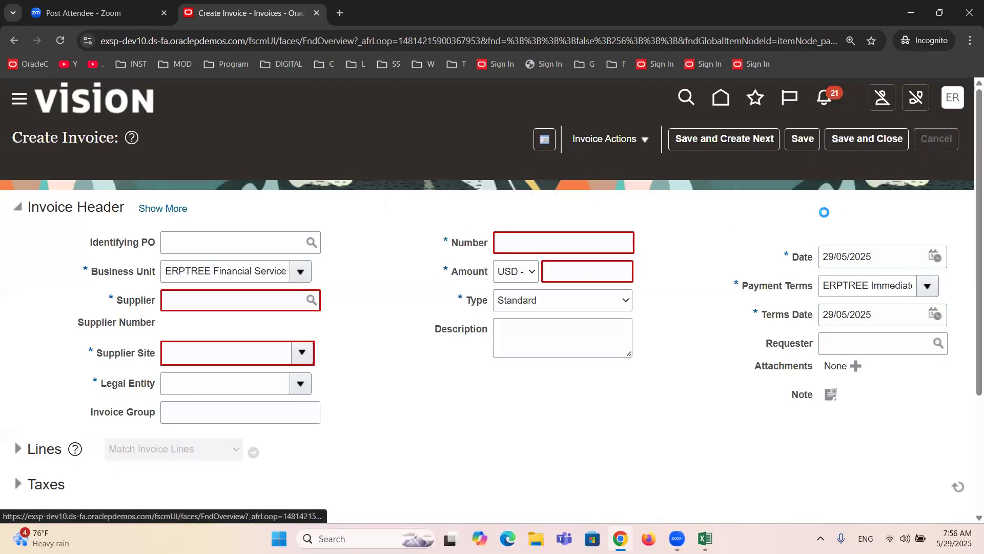
# Open the Manage Invoices task and add its page to the favorites as Find Invoices
pyautogui.click(956, 253)
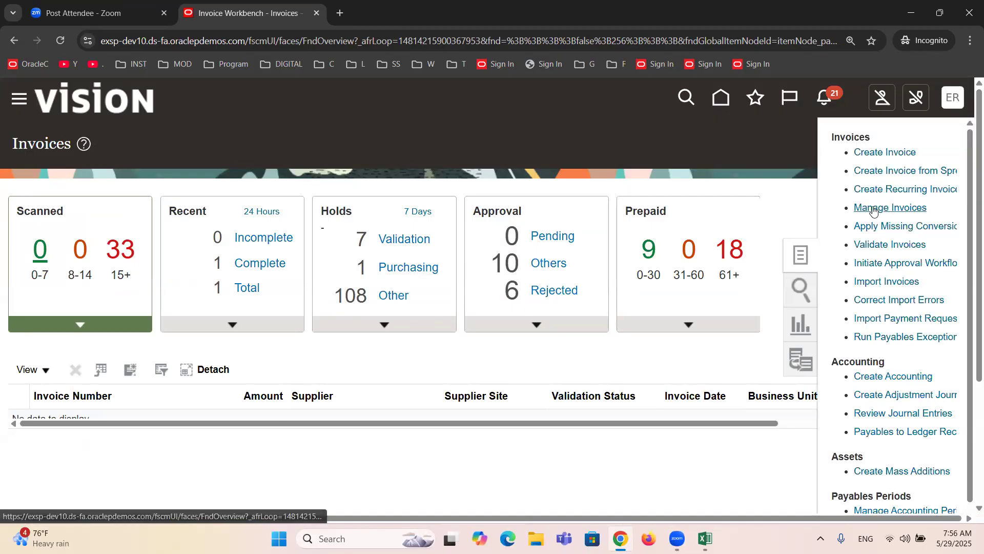
pyautogui.click(873, 208)
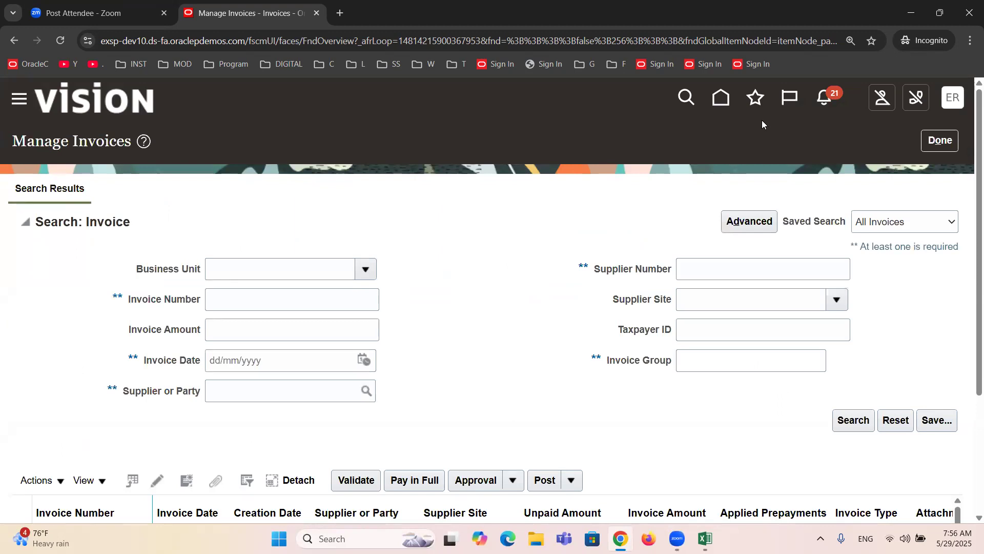
pyautogui.click(746, 101)
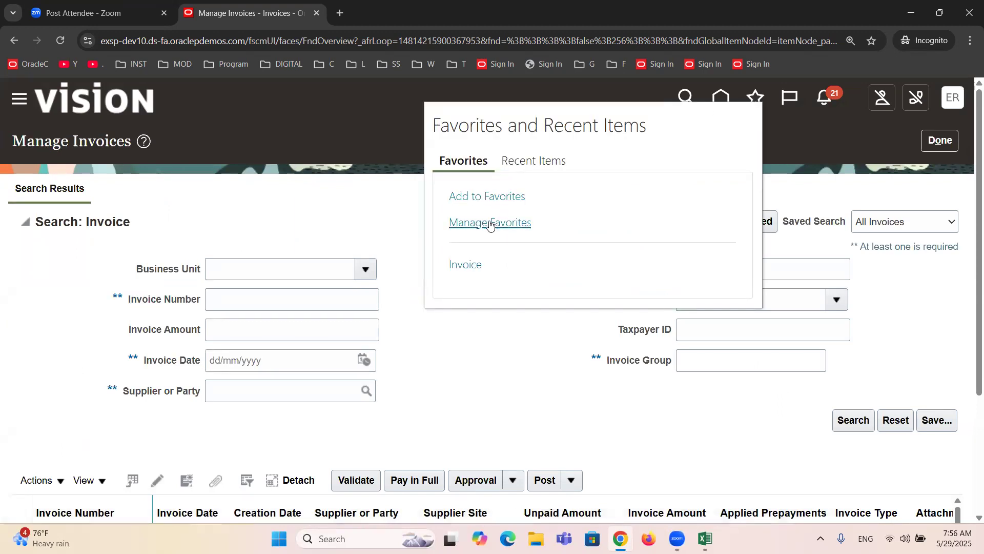
pyautogui.click(475, 195)
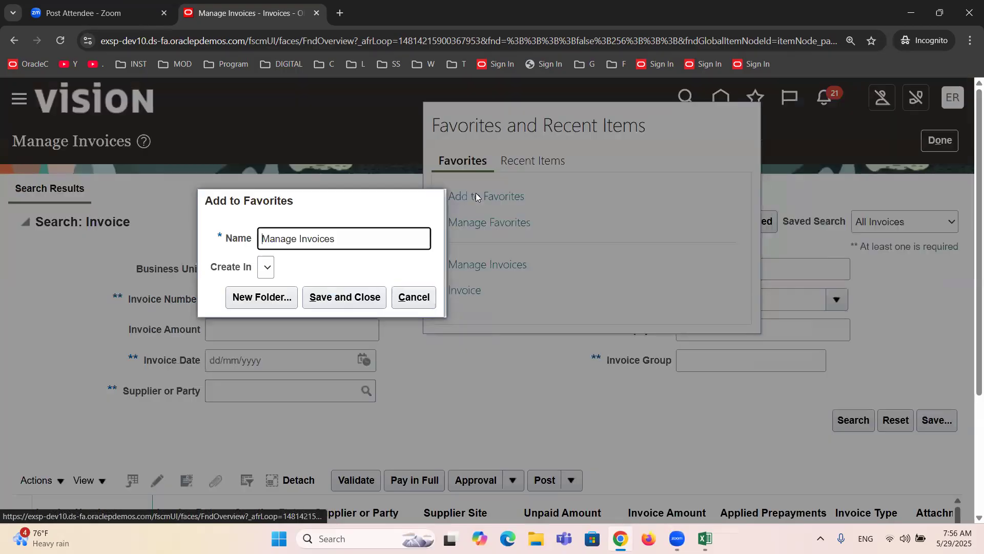
pyautogui.moveTo(301, 233); pyautogui.dragTo(184, 242)
pyautogui.write('Find')
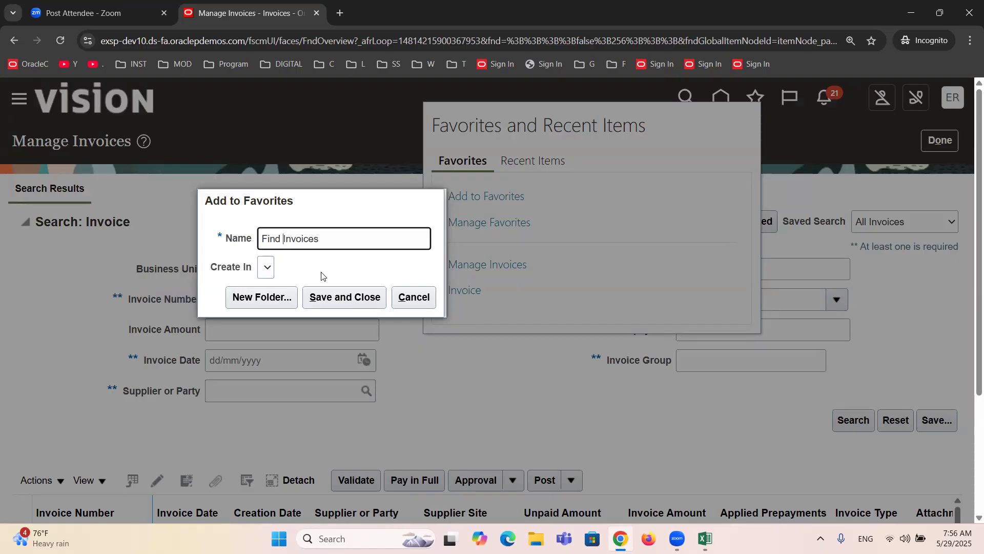
pyautogui.click(333, 293)
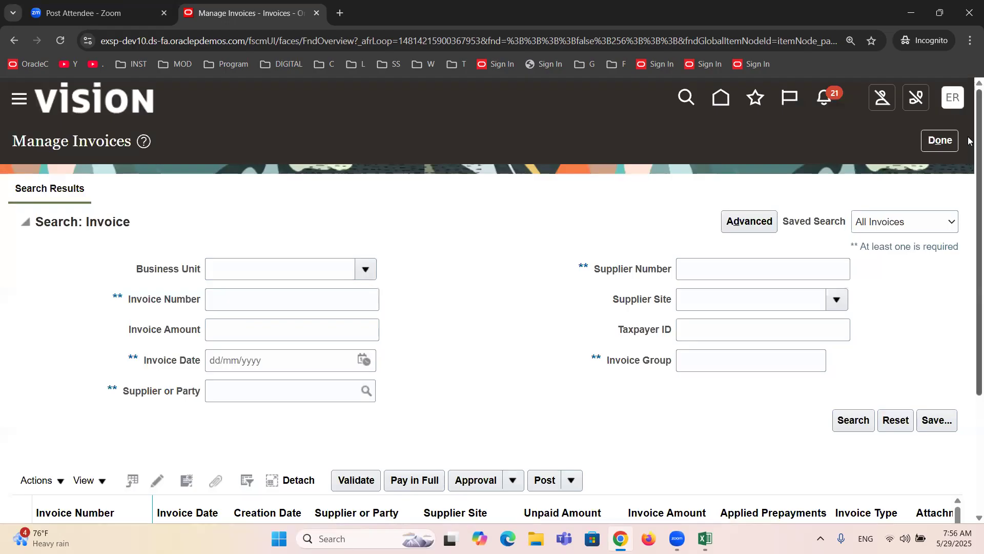
# Leave Manage Invoices, open the invoice entry page through the Invoice favorite, and cancel the blank invoice
pyautogui.click(946, 151)
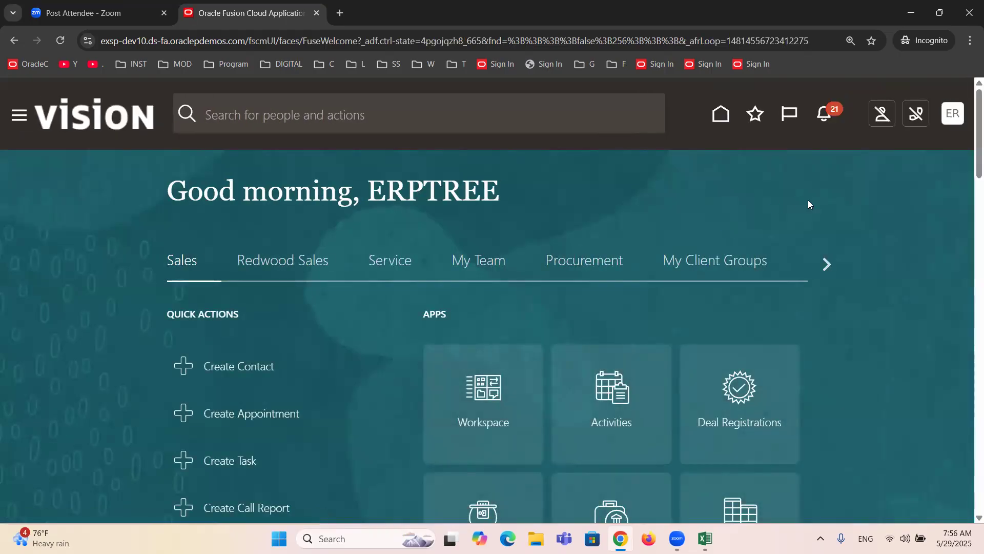
pyautogui.click(754, 111)
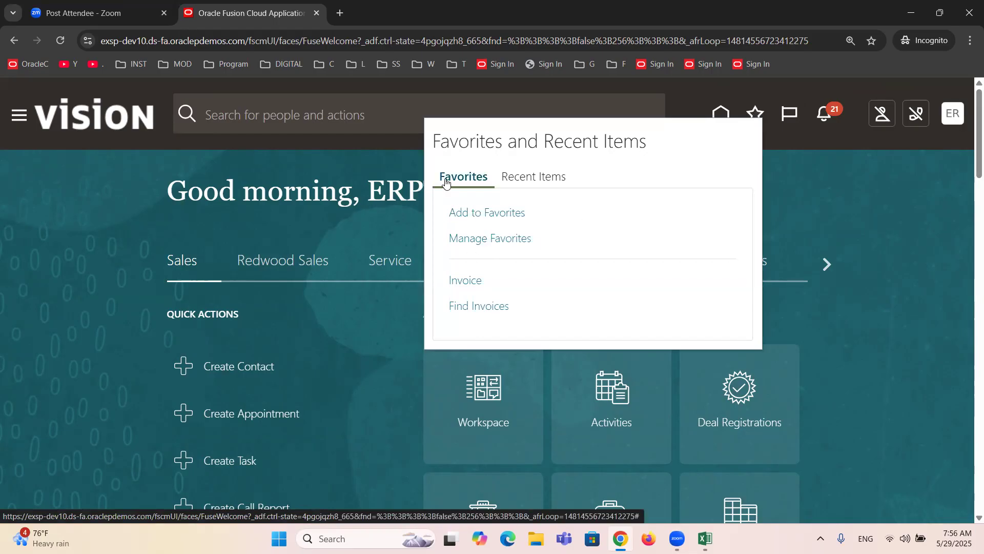
pyautogui.click(465, 282)
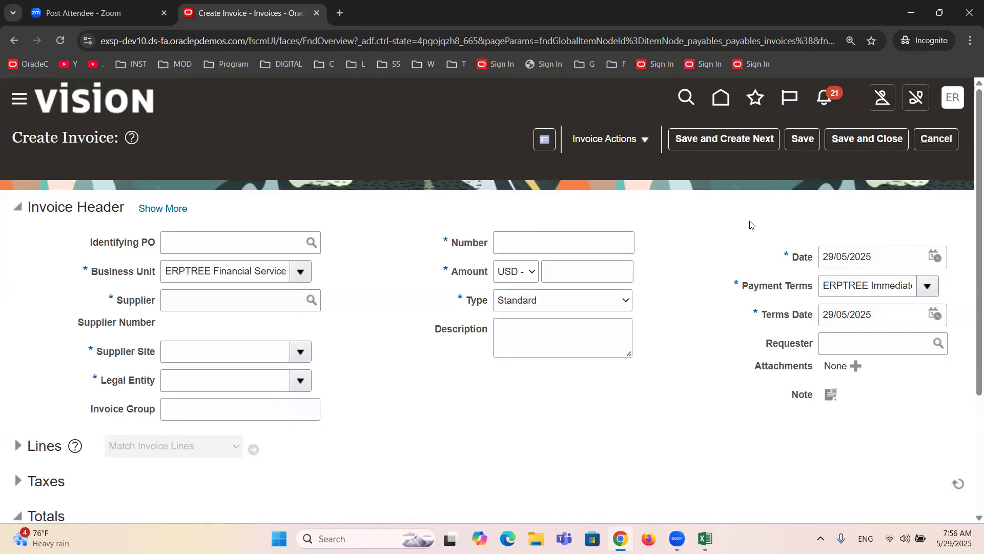
pyautogui.click(941, 144)
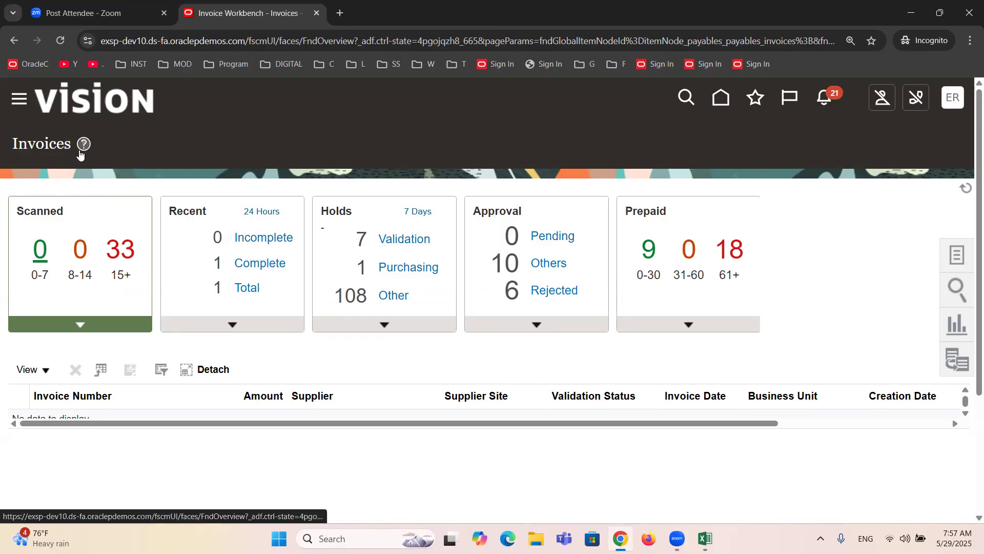
# Open Infosys Implementation Project from the implementation projects in Setup and Maintenance
pyautogui.click(949, 98)
pyautogui.click(703, 335)
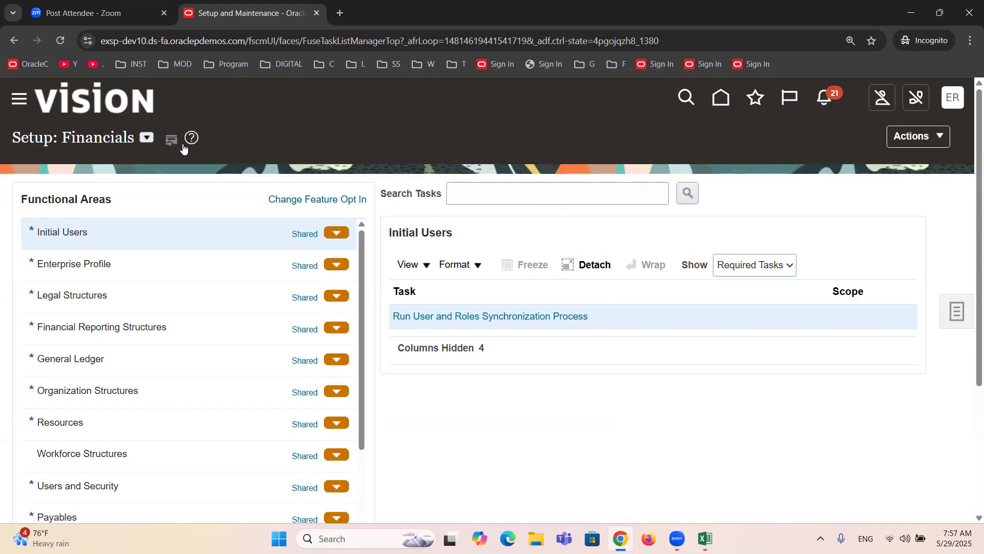
pyautogui.click(962, 318)
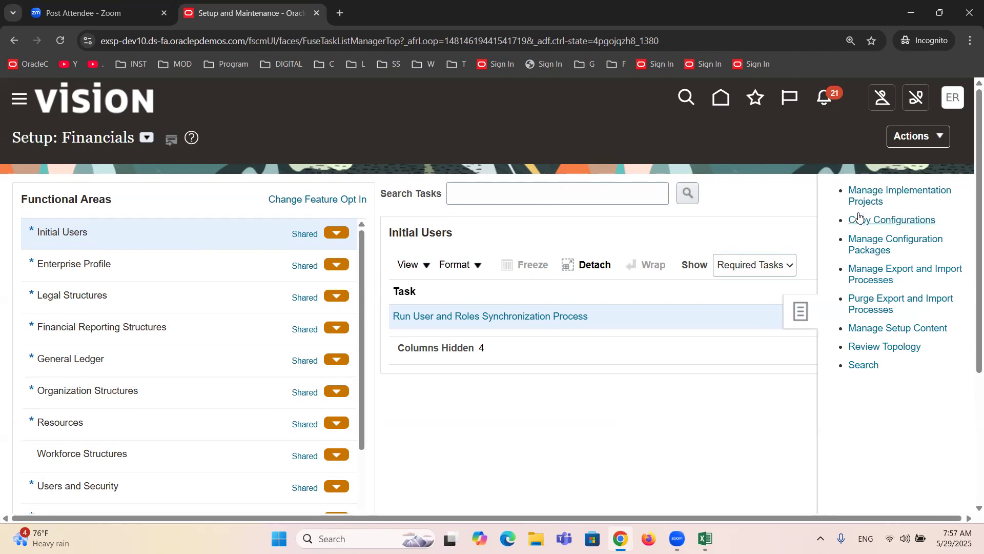
pyautogui.click(873, 197)
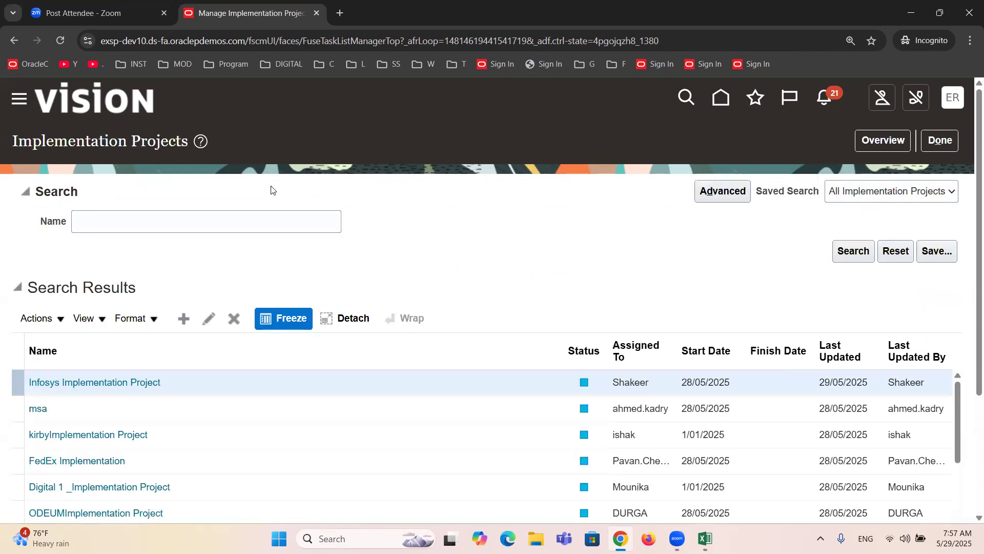
pyautogui.click(117, 383)
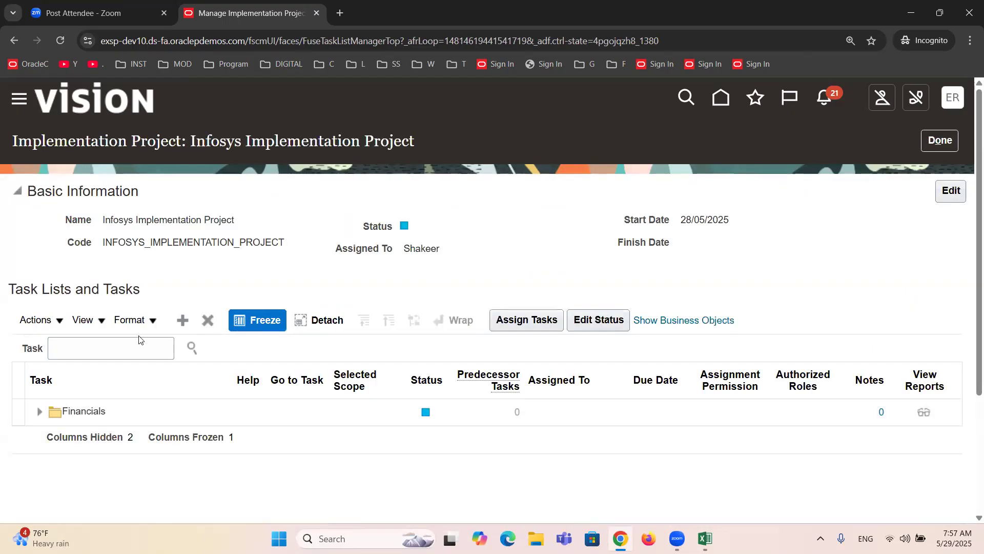
# Examine the help icons in the Financials task list down to the expense policies tasks, and close the project
pyautogui.click(38, 413)
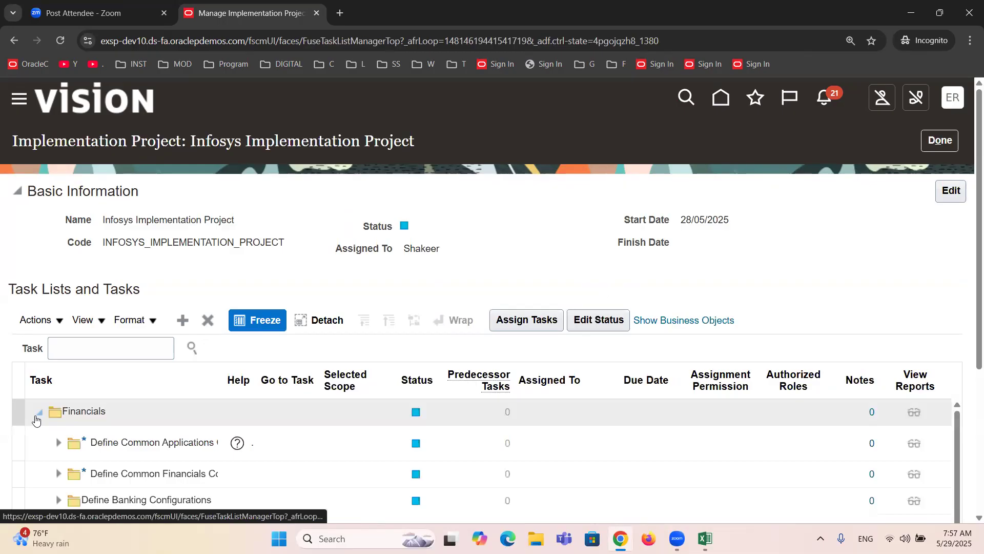
pyautogui.scroll(-3, 255, 433)
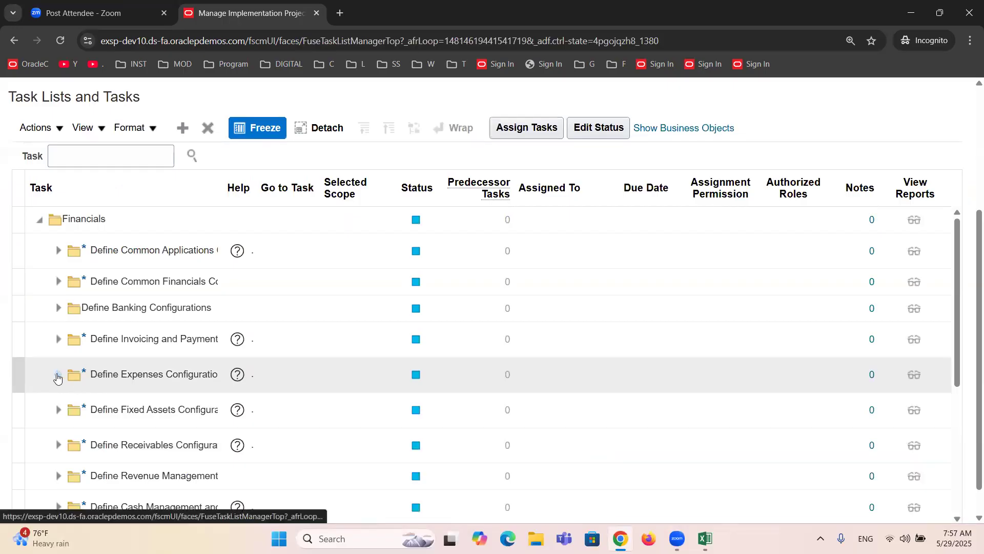
pyautogui.click(58, 378)
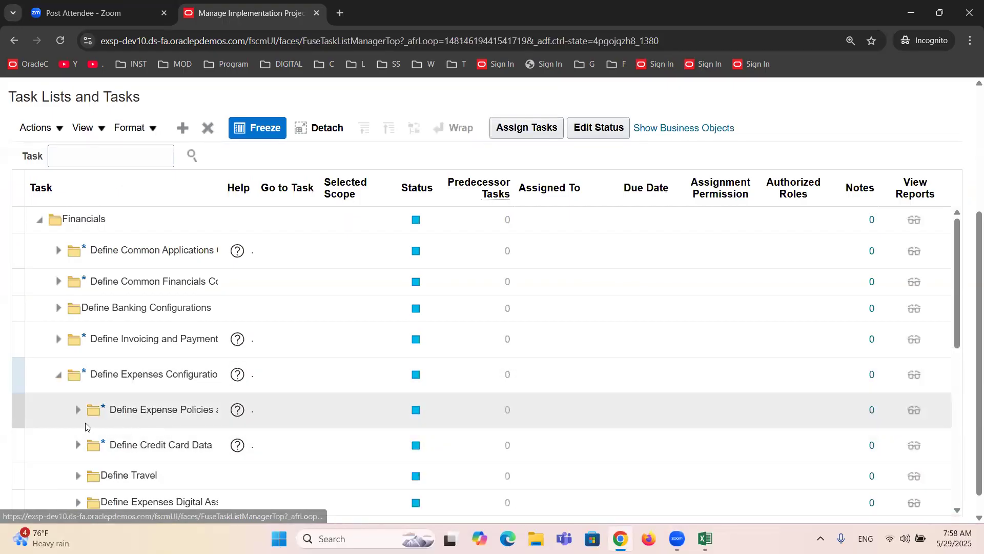
pyautogui.click(78, 410)
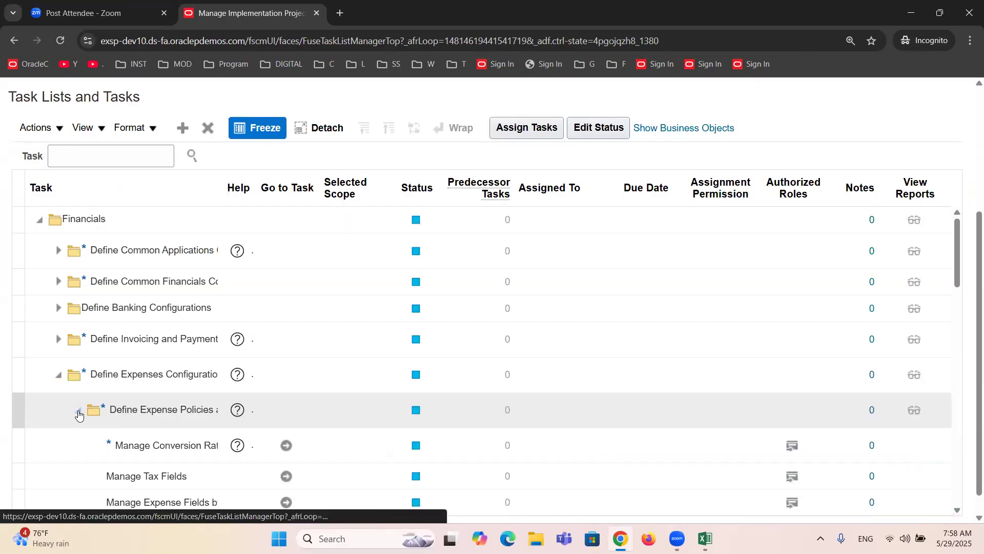
pyautogui.scroll(-3, 349, 385)
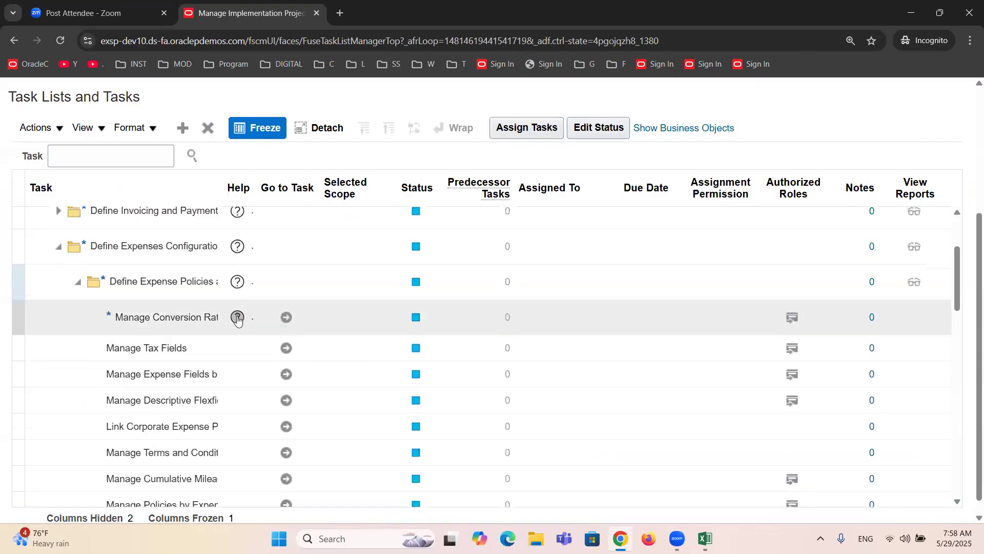
pyautogui.scroll(8, 586, 357)
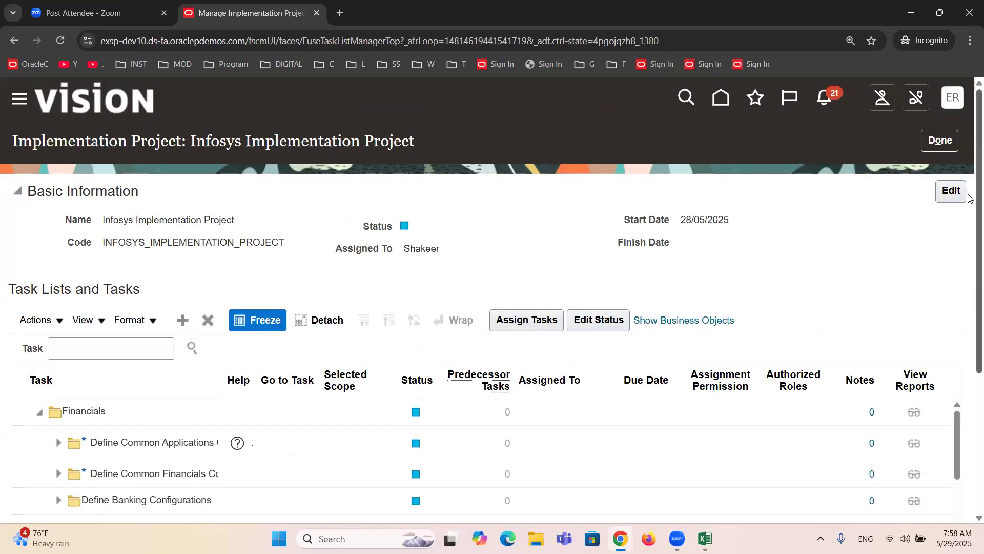
pyautogui.click(940, 141)
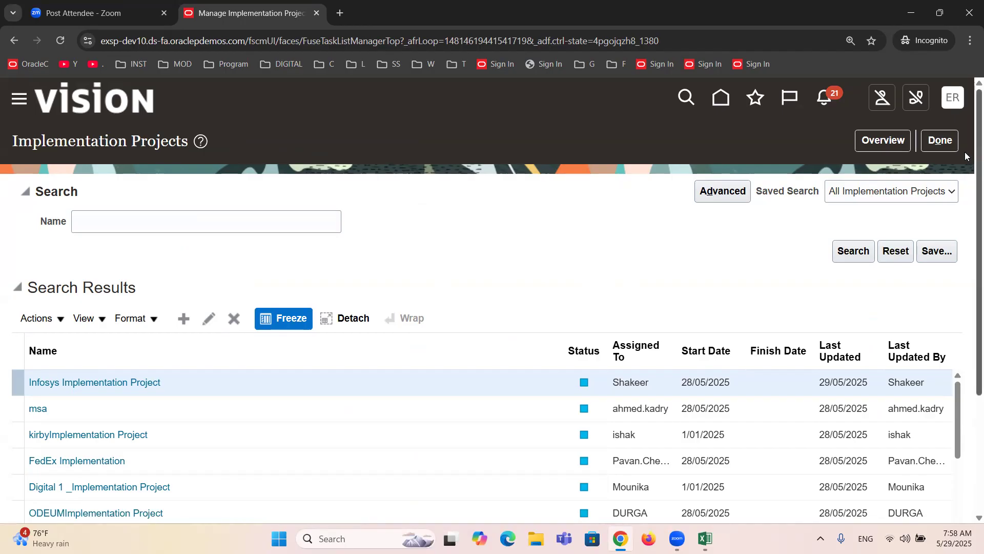
# Hide the help icons through Settings and Actions and return to the home page
pyautogui.click(952, 105)
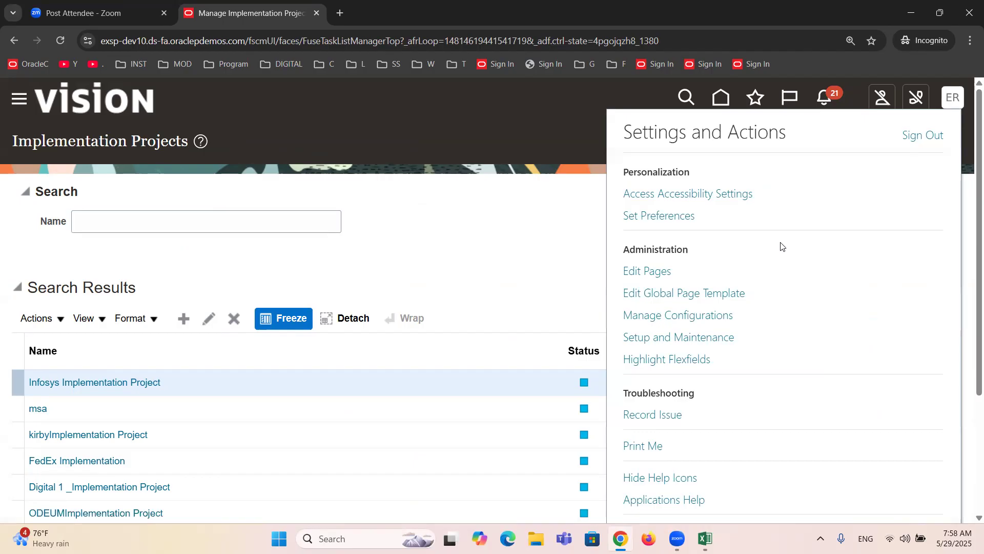
pyautogui.scroll(-2, 781, 247)
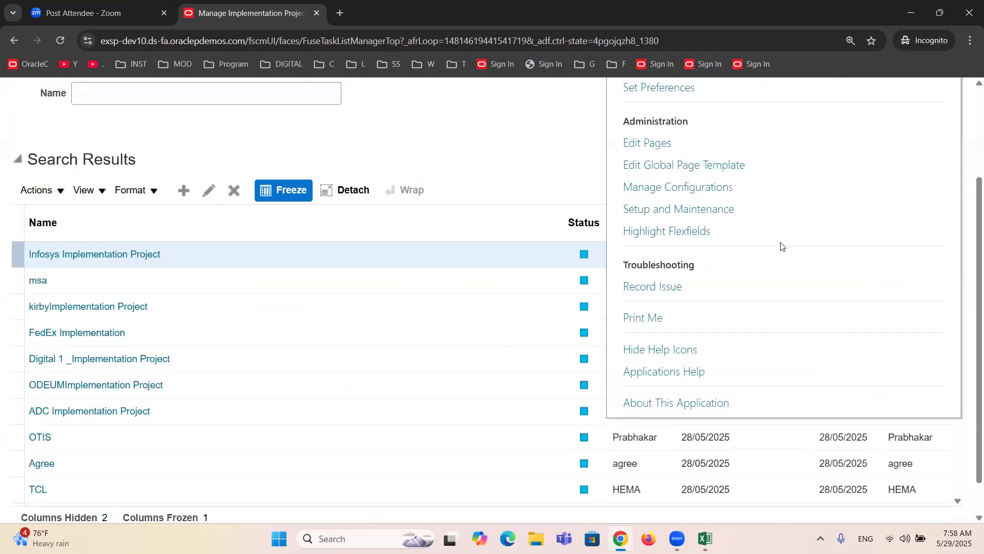
pyautogui.click(663, 350)
pyautogui.scroll(3, 462, 388)
pyautogui.click(97, 107)
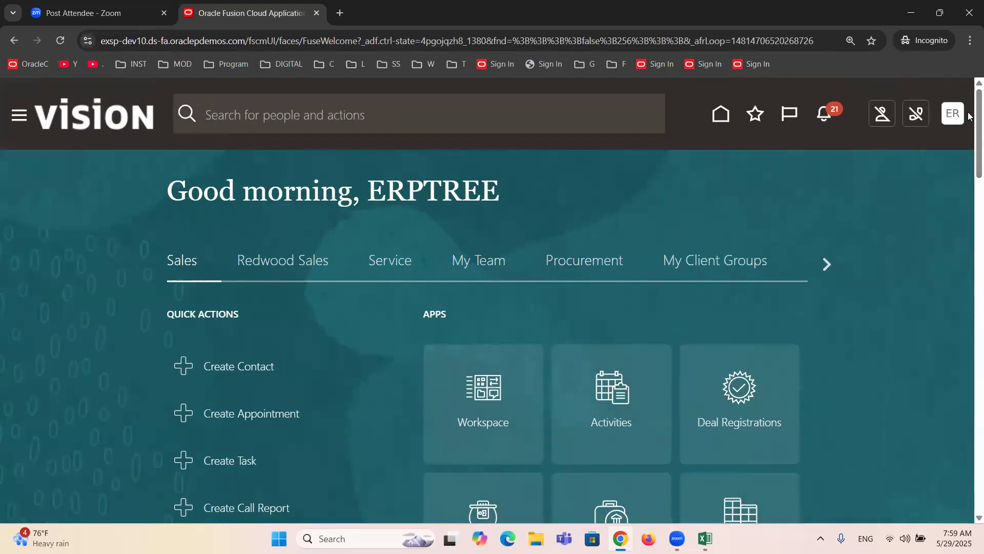
# Open Setup and Maintenance and turn on the help icons through Settings and Actions
pyautogui.click(952, 116)
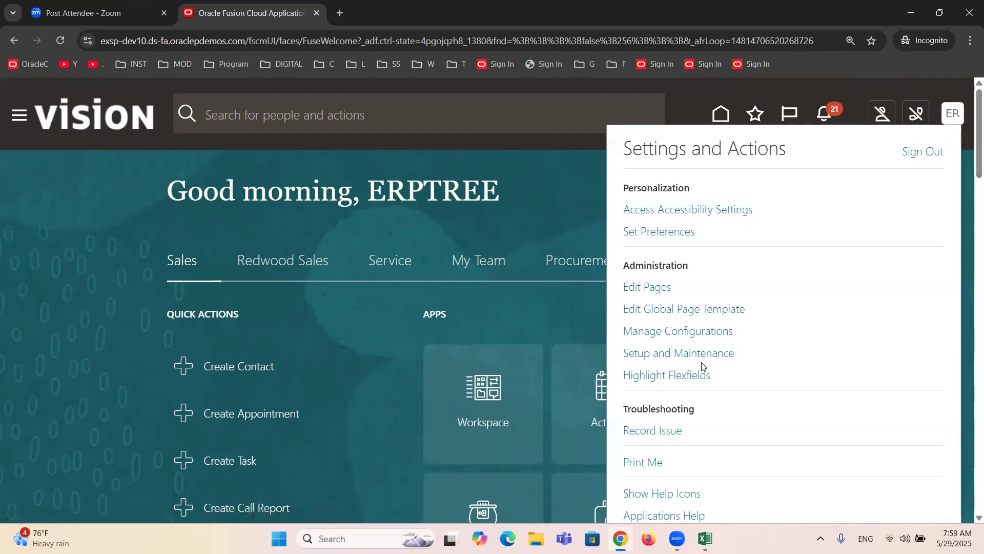
pyautogui.click(693, 354)
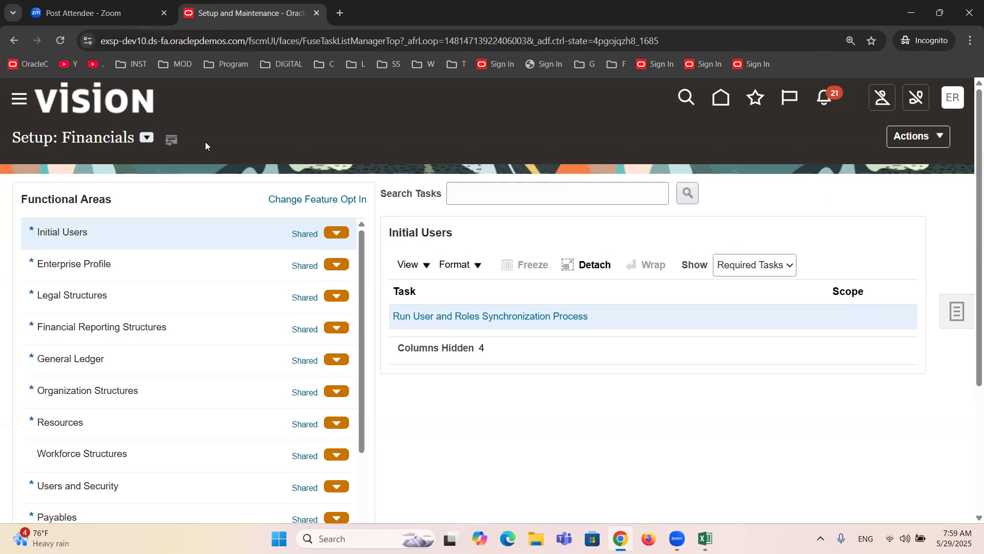
pyautogui.click(956, 105)
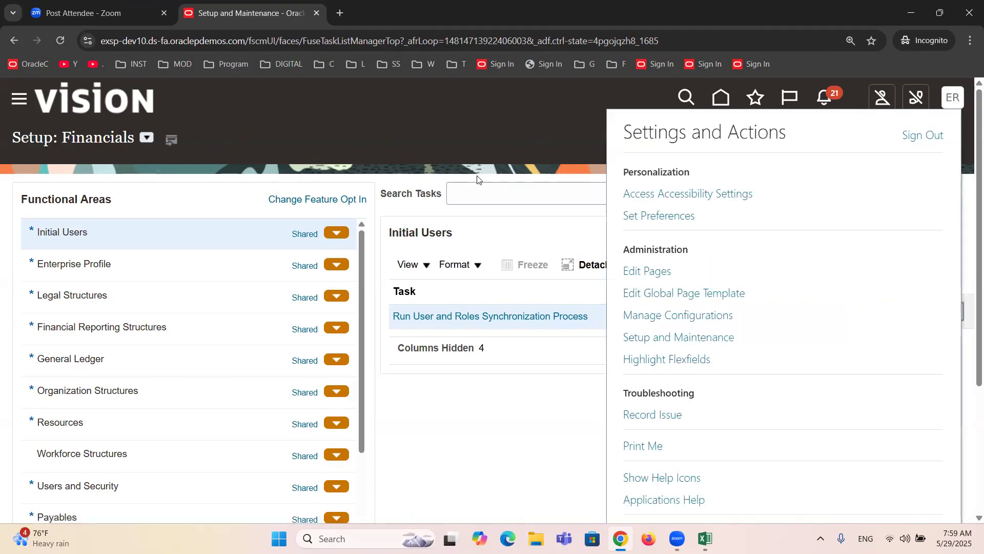
pyautogui.scroll(-3, 808, 367)
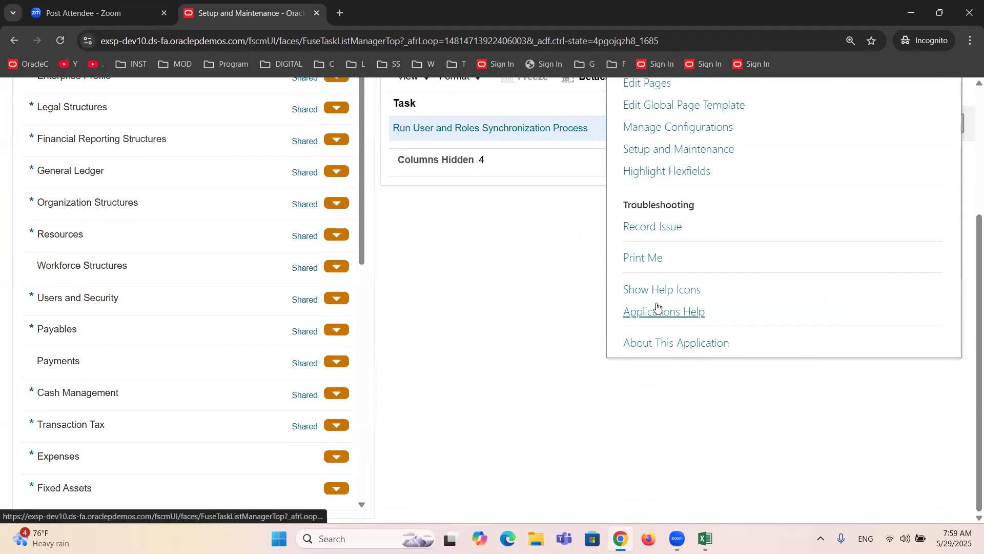
pyautogui.click(656, 290)
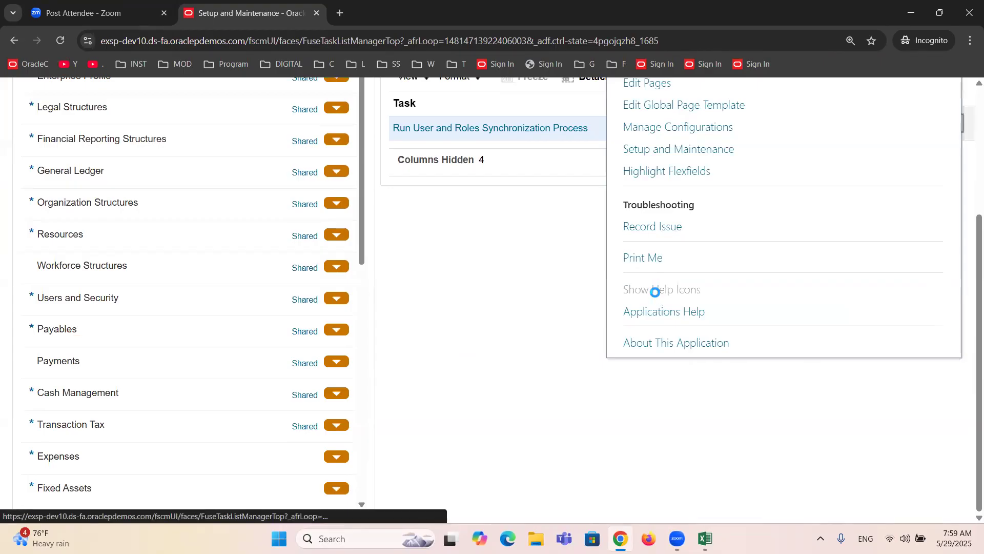
pyautogui.scroll(3, 499, 354)
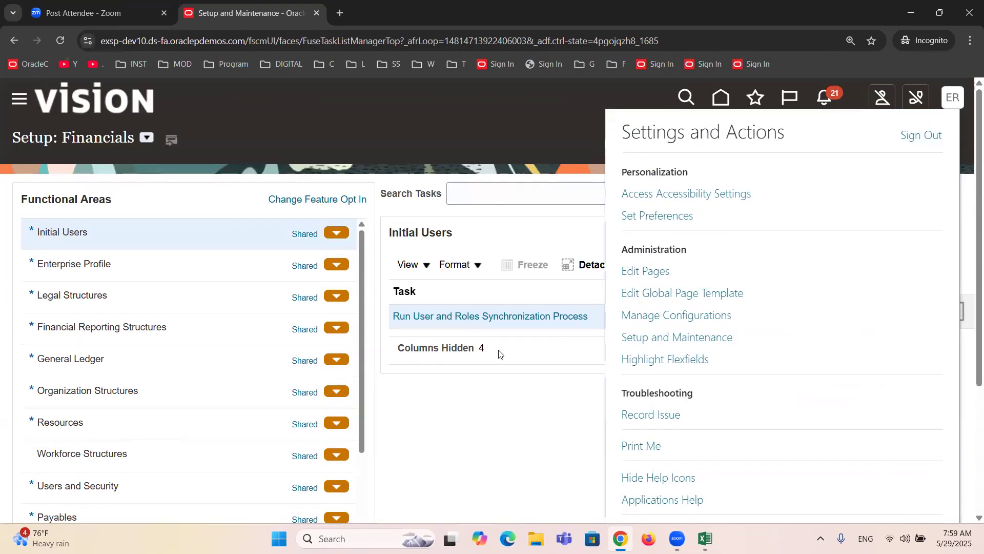
# Return to the home page and reopen Setup and Maintenance
pyautogui.click(108, 110)
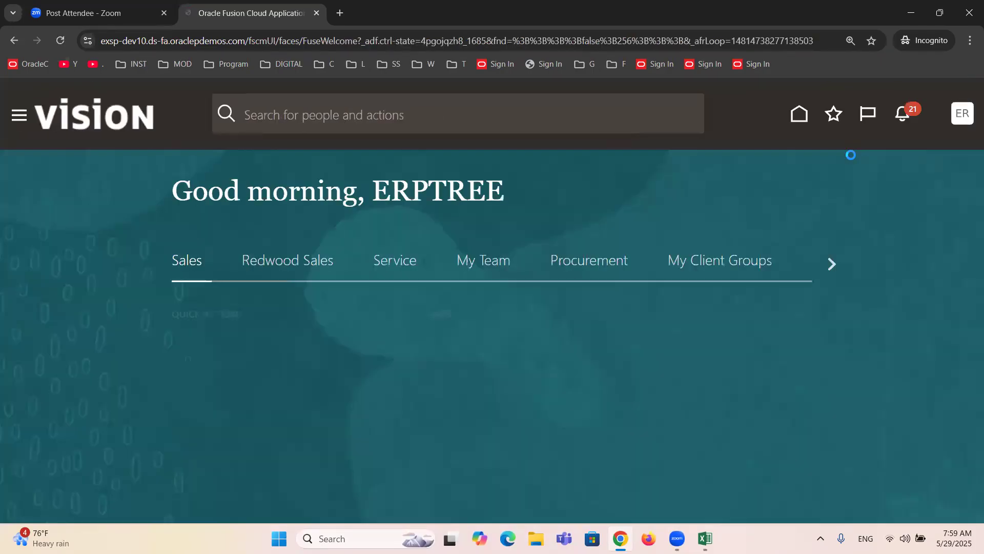
pyautogui.click(952, 113)
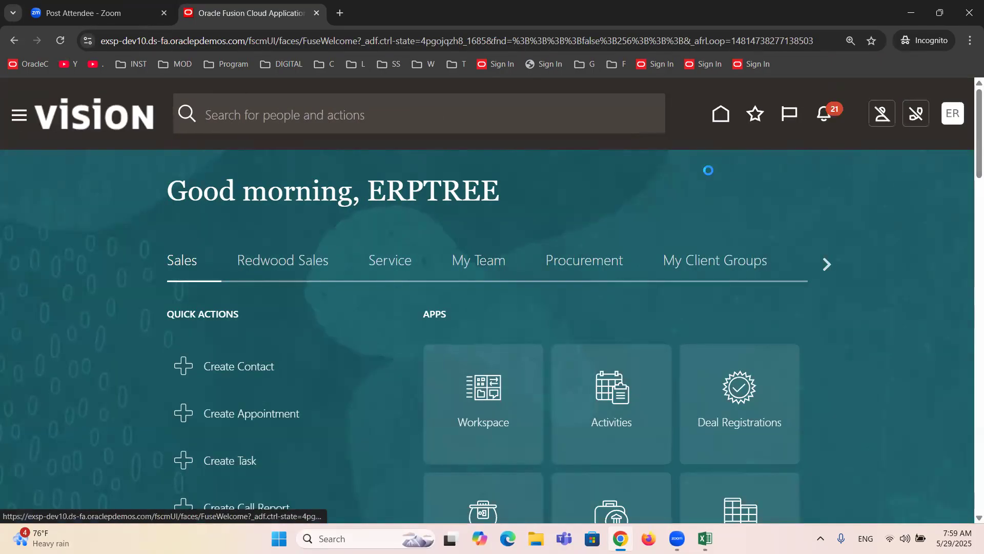
pyautogui.click(686, 359)
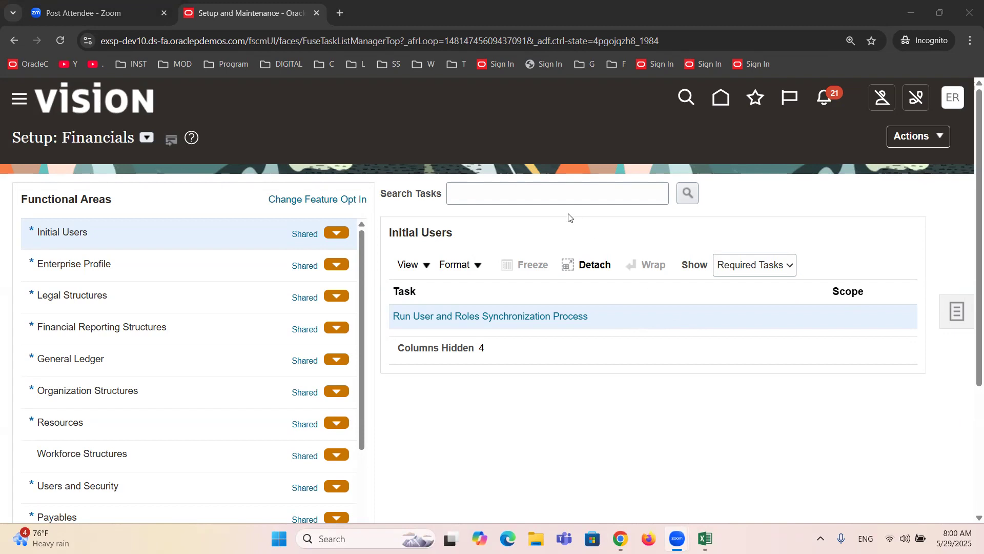
# Search the Financials setup tasks for "ts s" and open Manage Chart of Accounts Structures
pyautogui.click(558, 195)
pyautogui.write('c')
pyautogui.press('BackSpace')
pyautogui.write('Ch')
pyautogui.press('BackSpace')
pyautogui.press('BackSpace')
pyautogui.write('ts s')
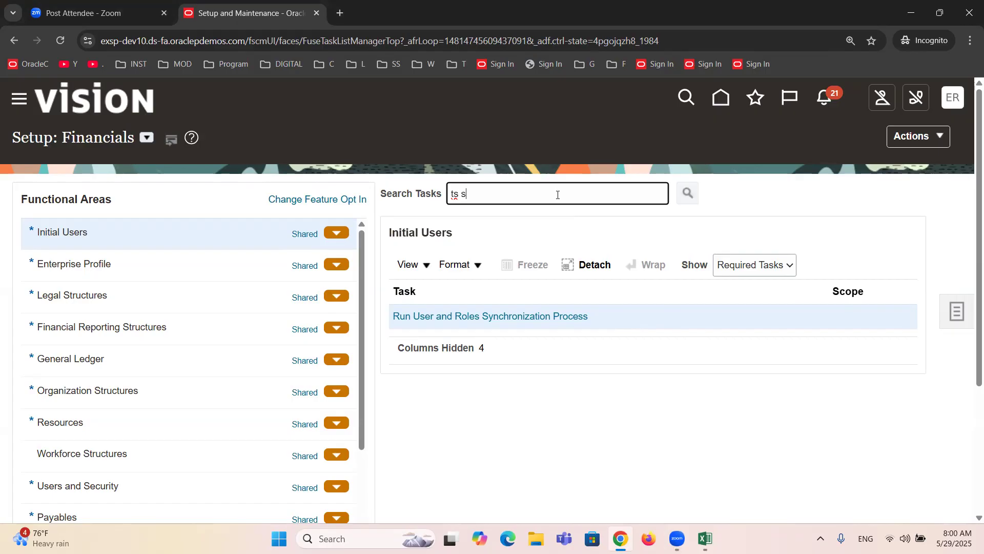
pyautogui.press('Return')
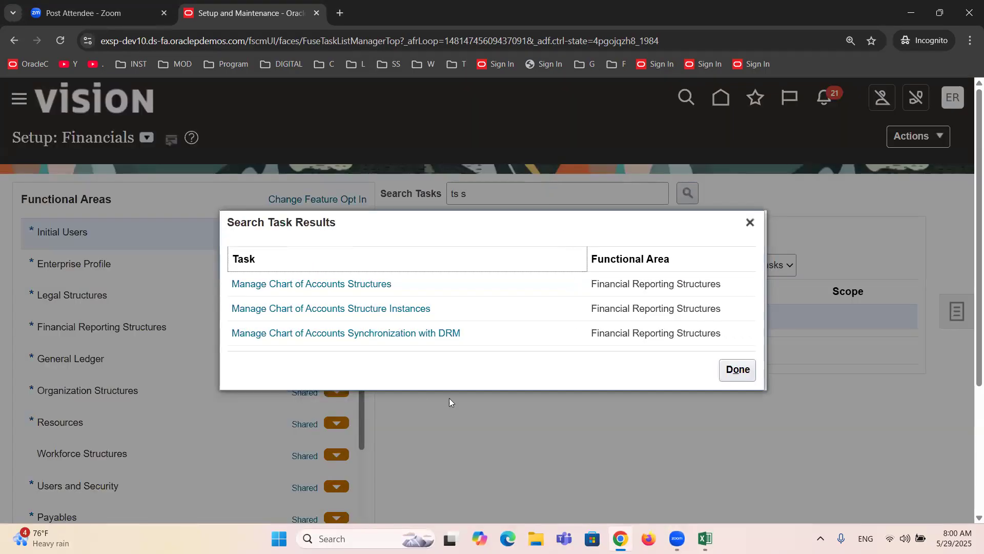
pyautogui.click(349, 284)
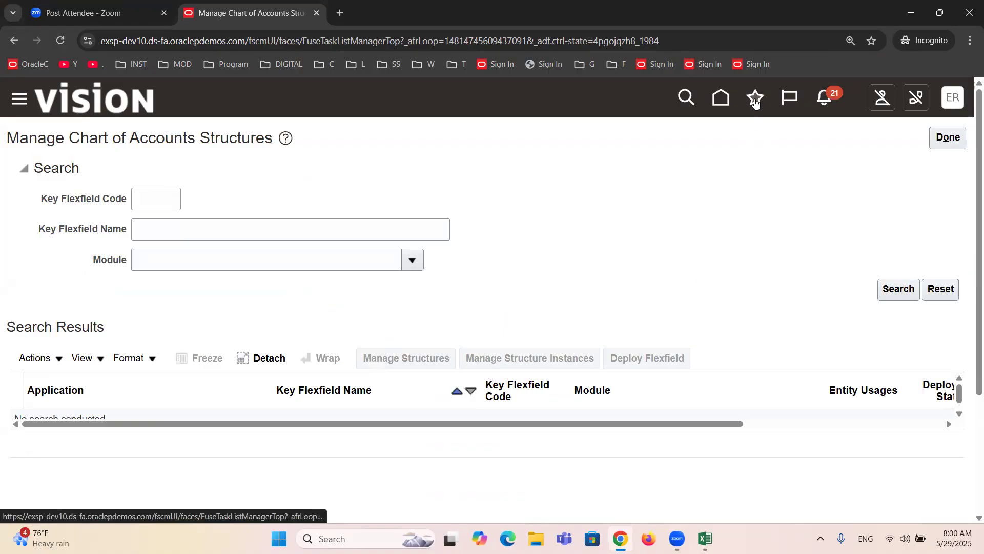
# Try to add the Manage Chart of Accounts Structures page to the favorites, and leave the page
pyautogui.click(756, 102)
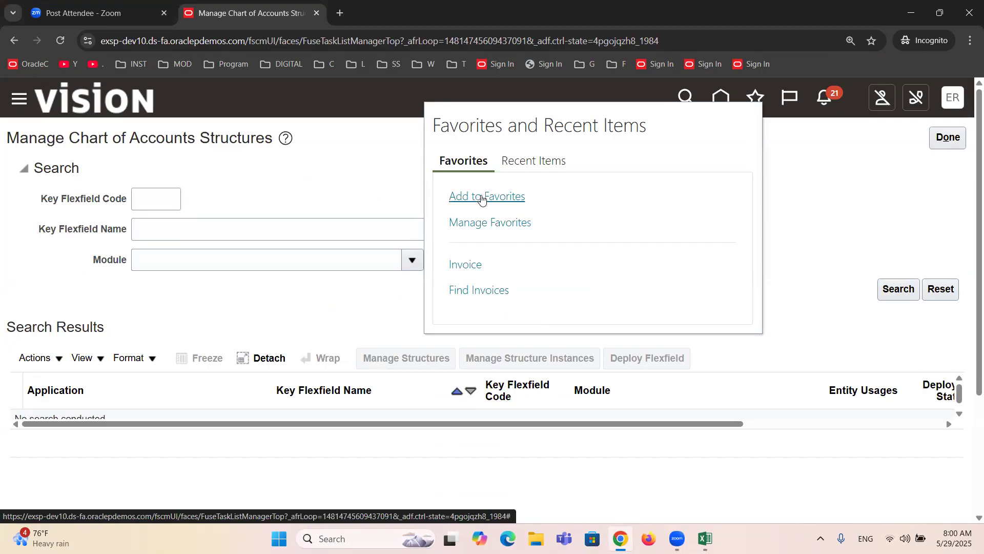
pyautogui.click(482, 199)
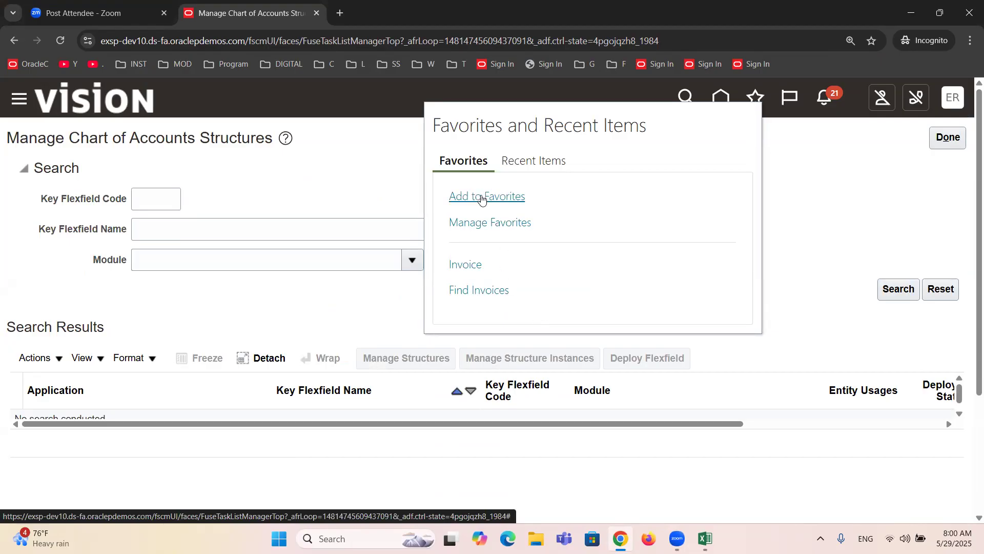
pyautogui.click(482, 199)
pyautogui.click(504, 200)
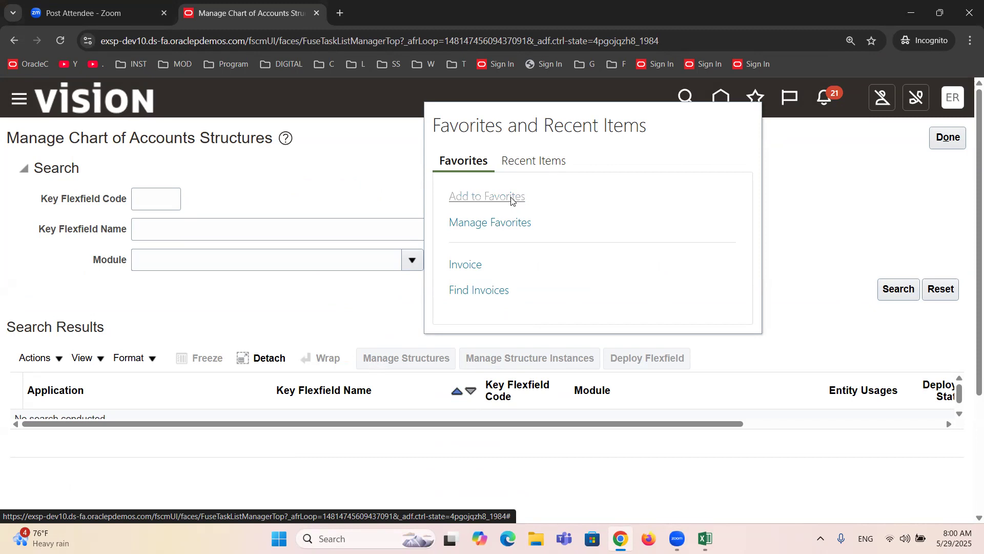
pyautogui.click(802, 172)
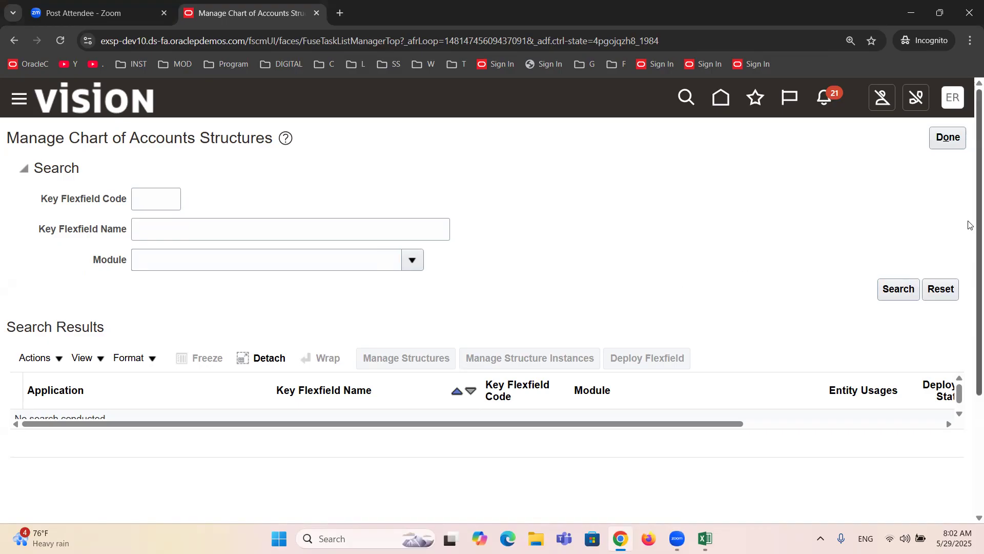
pyautogui.click(946, 138)
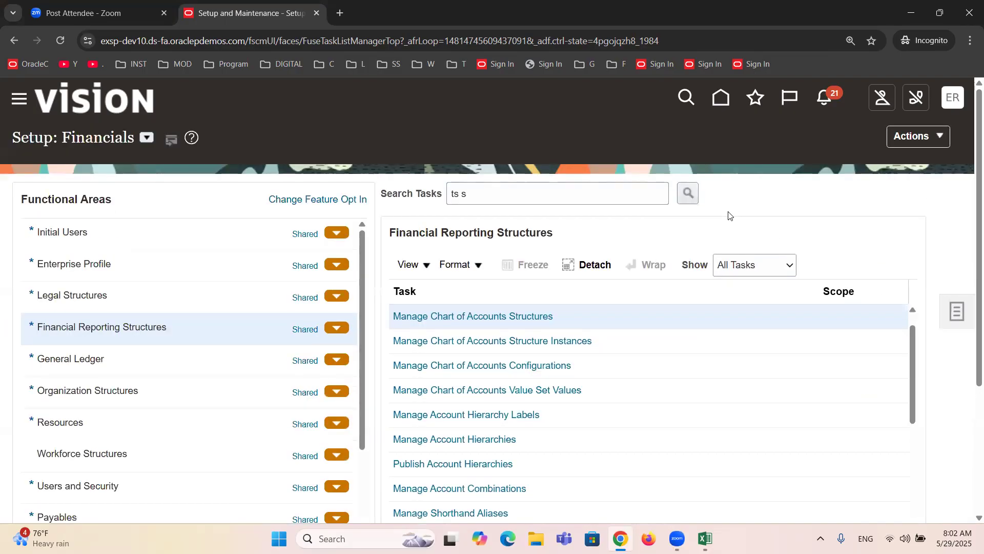
# Check the Transactions list in the Excel training workbook, and return to Oracle Fusion to open Create Invoice through the Invoice favorite
pyautogui.moveTo(705, 538)
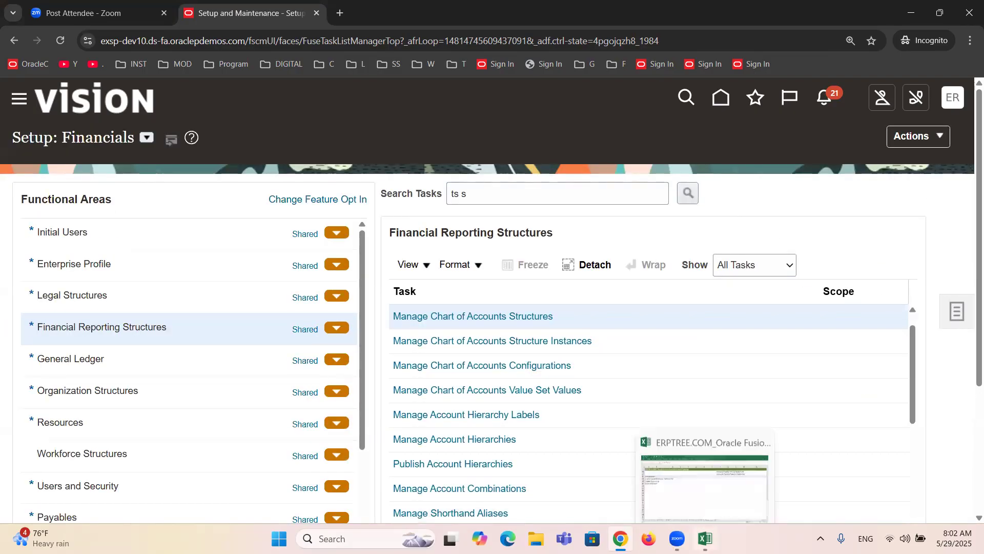
pyautogui.click(720, 495)
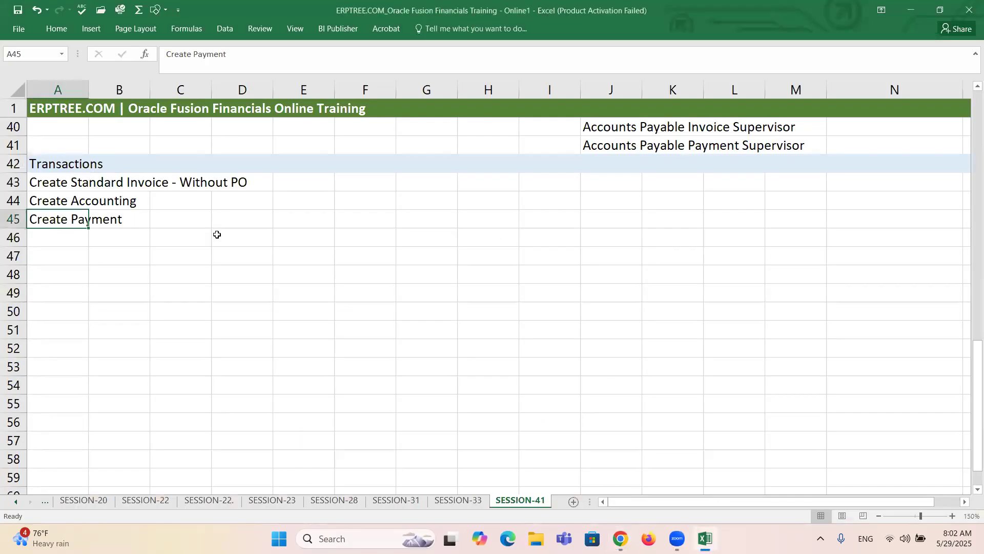
pyautogui.hotkey('alt', 'Tab')
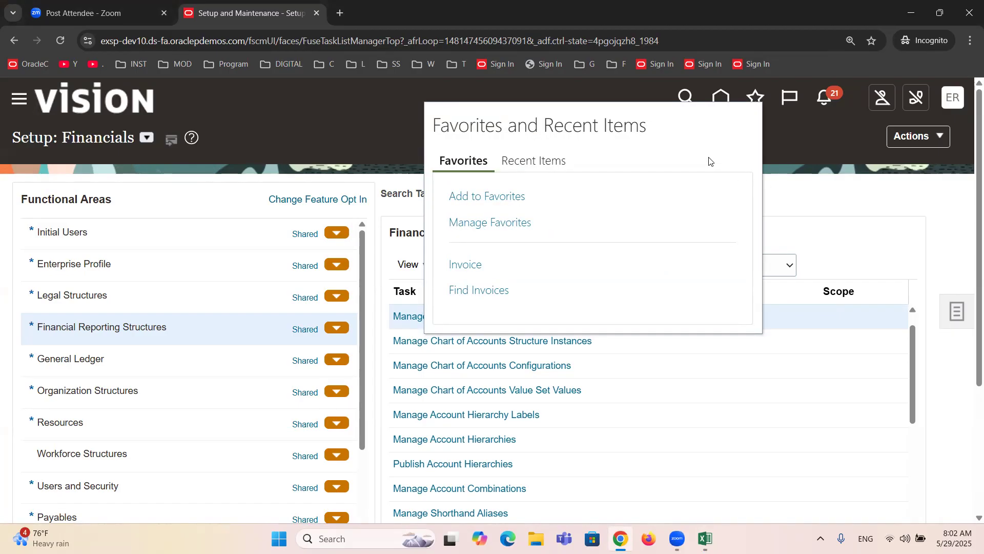
pyautogui.click(464, 266)
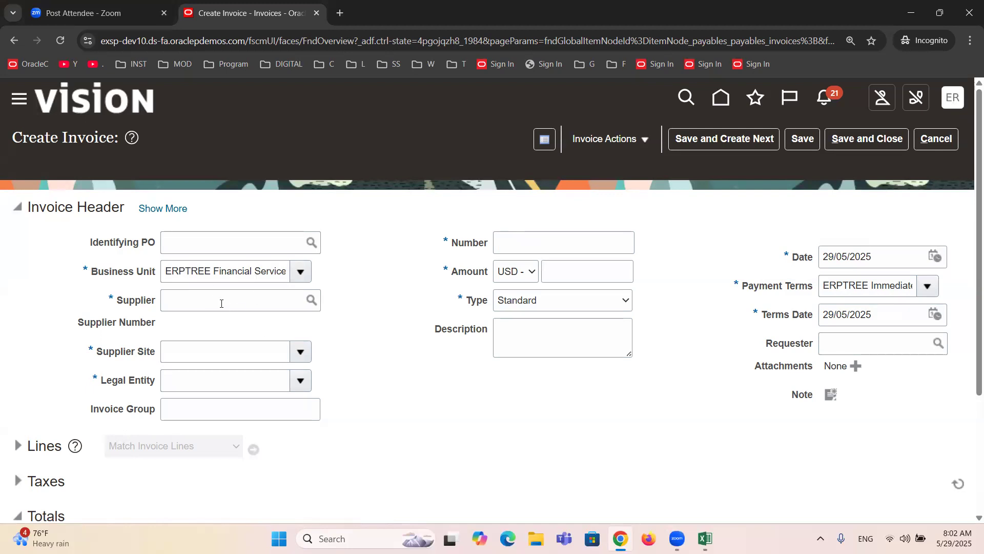
# Set the invoice's supplier to AMEX Corporation and review the supplier sites available for it
pyautogui.click(198, 240)
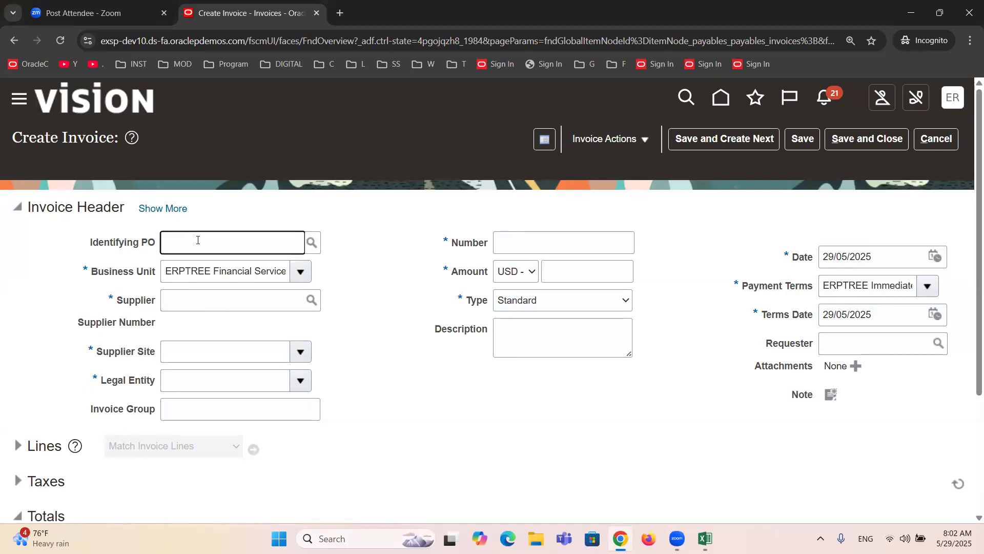
pyautogui.click(208, 299)
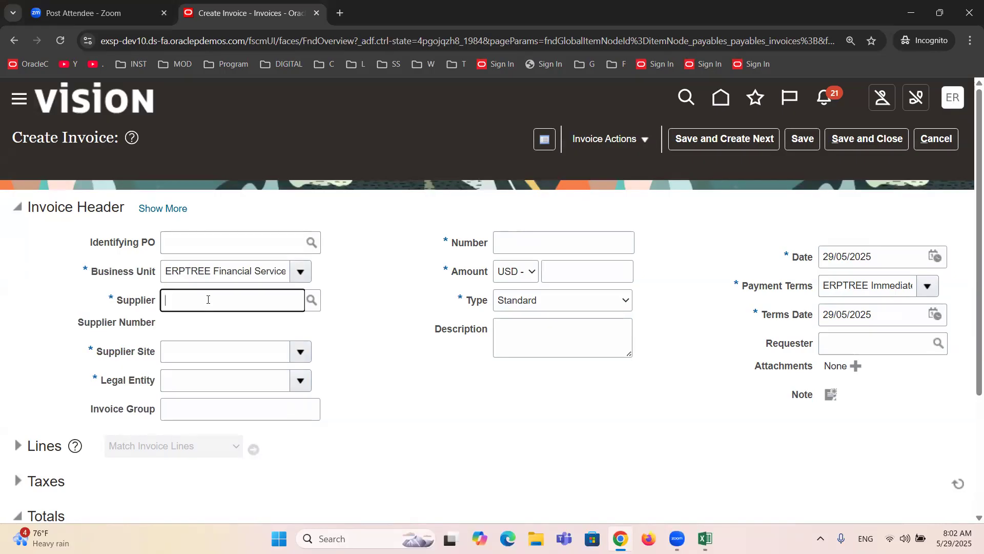
pyautogui.write('amex')
pyautogui.press('Tab')
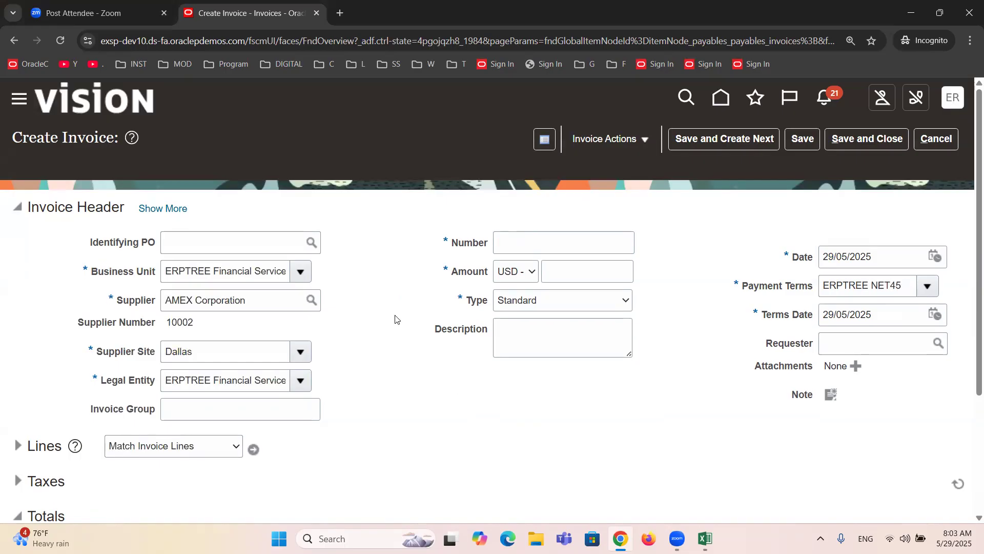
pyautogui.doubleClick(197, 357)
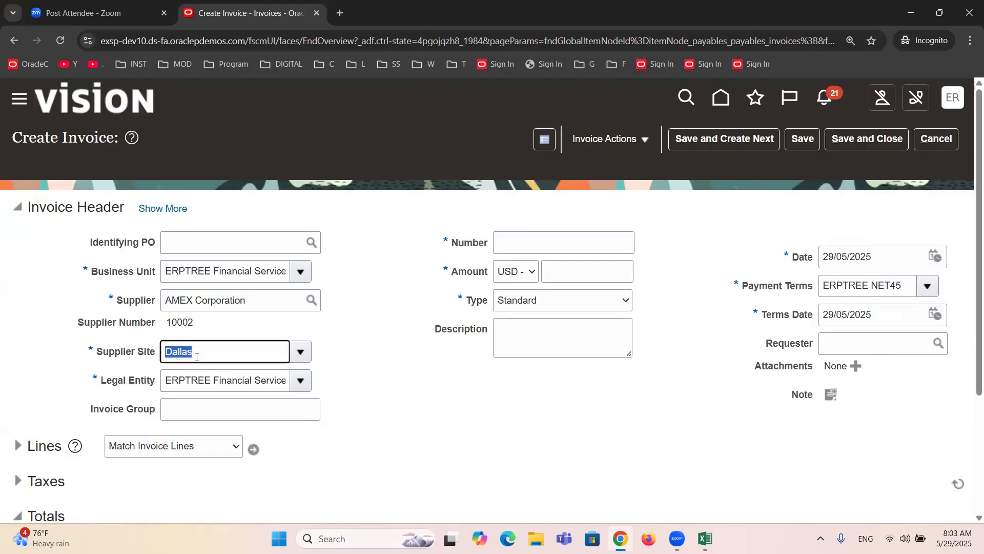
pyautogui.click(300, 352)
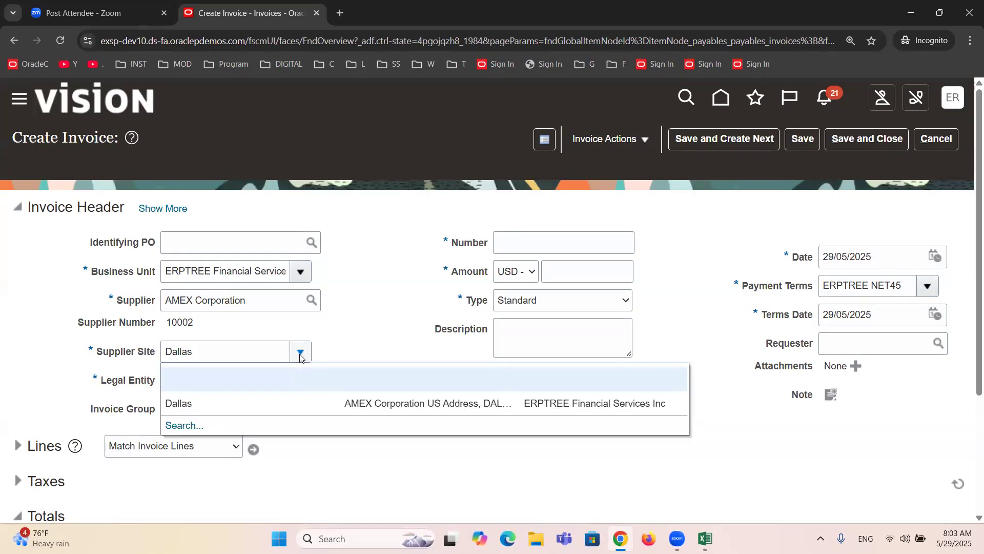
pyautogui.click(342, 322)
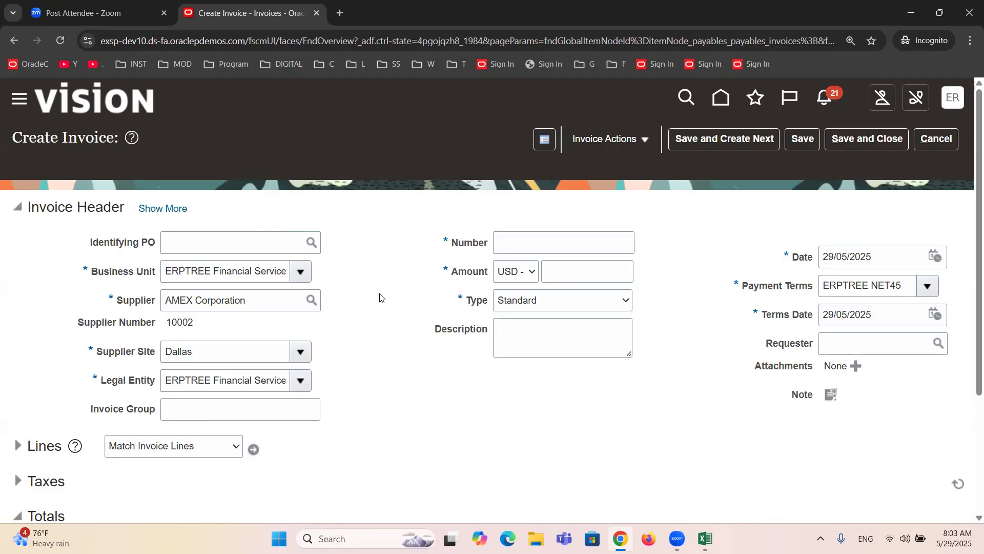
# Enter 101010 as the invoice number and 25,000.00 USD as the invoice amount
pyautogui.click(521, 236)
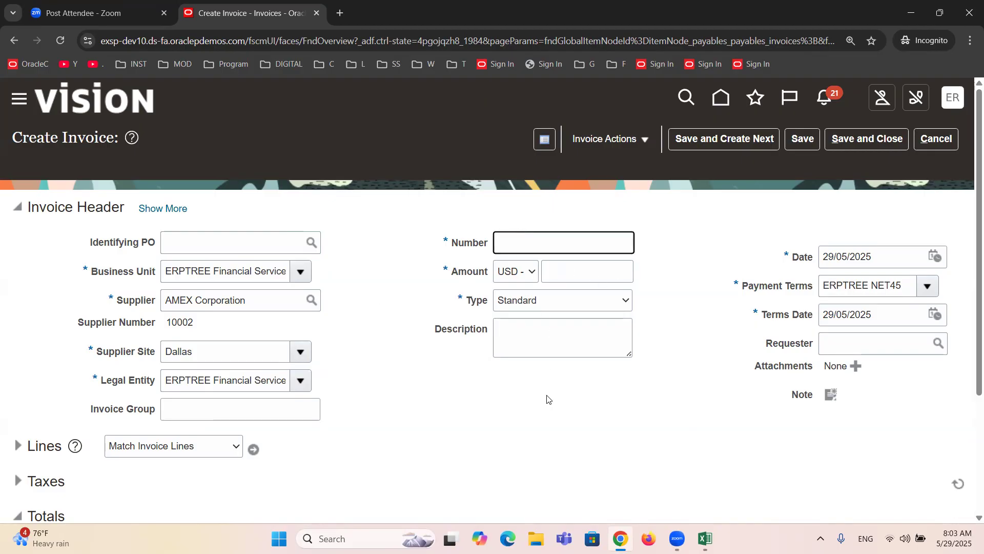
pyautogui.write('2222222')
pyautogui.press('BackSpace')
pyautogui.press('BackSpace')
pyautogui.press('BackSpace')
pyautogui.press('BackSpace')
pyautogui.press('BackSpace')
pyautogui.press('BackSpace')
pyautogui.press('BackSpace')
pyautogui.write('101010')
pyautogui.click(579, 272)
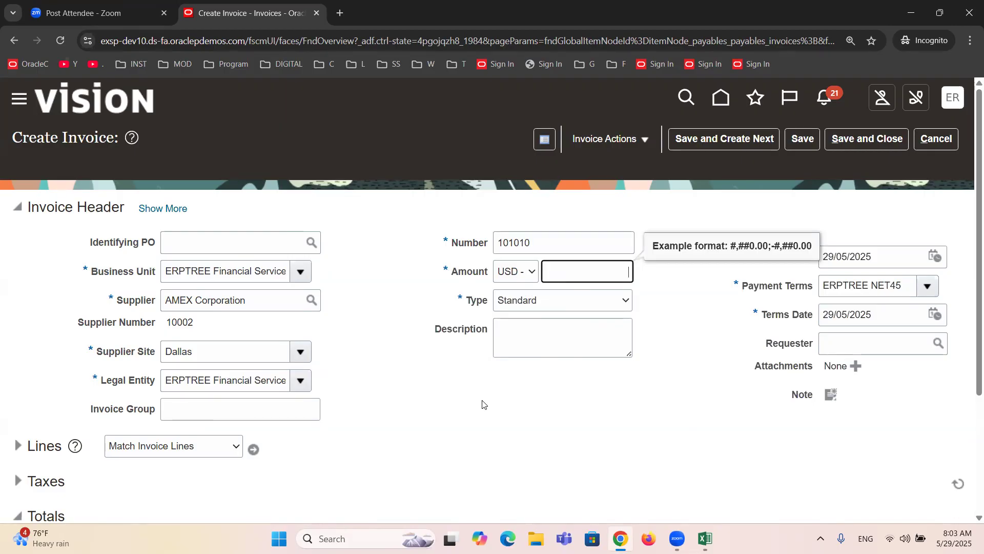
pyautogui.write('25000')
pyautogui.press('Tab')
pyautogui.click(621, 389)
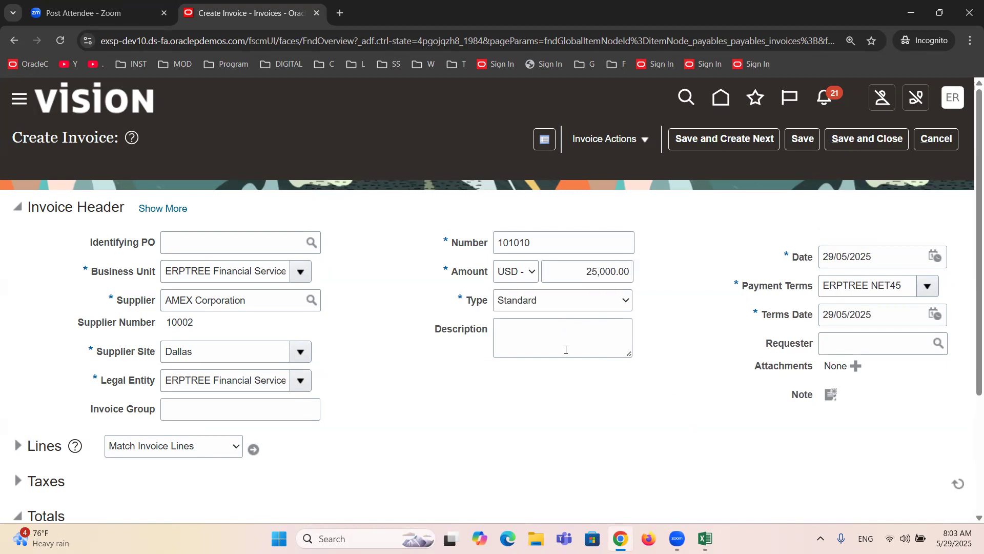
# Expand the invoice lines and enter 25,000.00 as the amount of item line 1
pyautogui.scroll(-2, 507, 336)
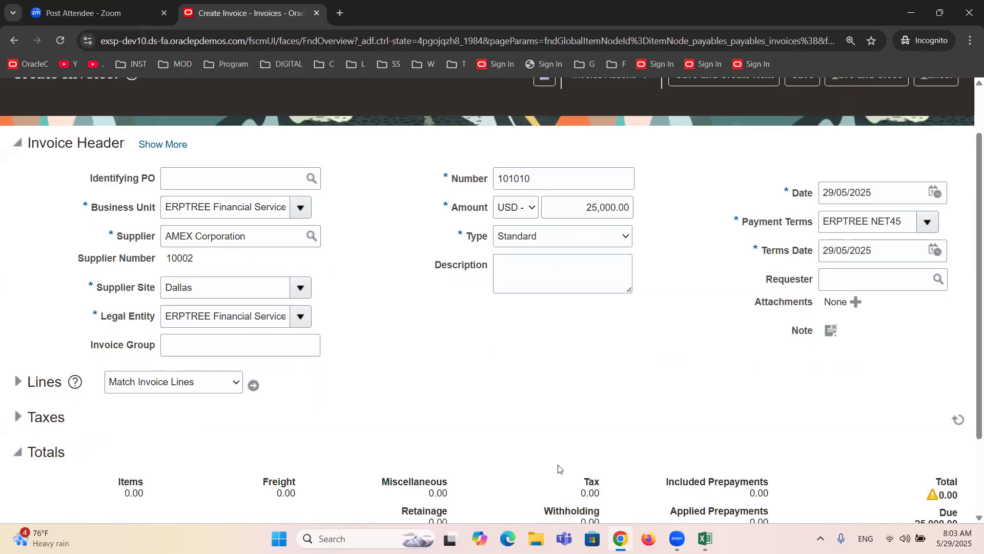
pyautogui.click(18, 387)
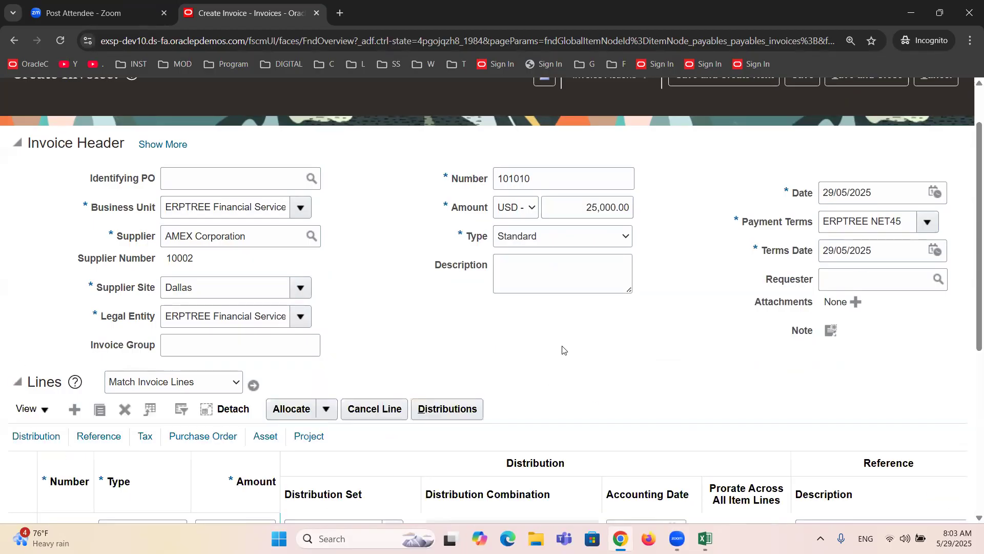
pyautogui.scroll(-2, 562, 350)
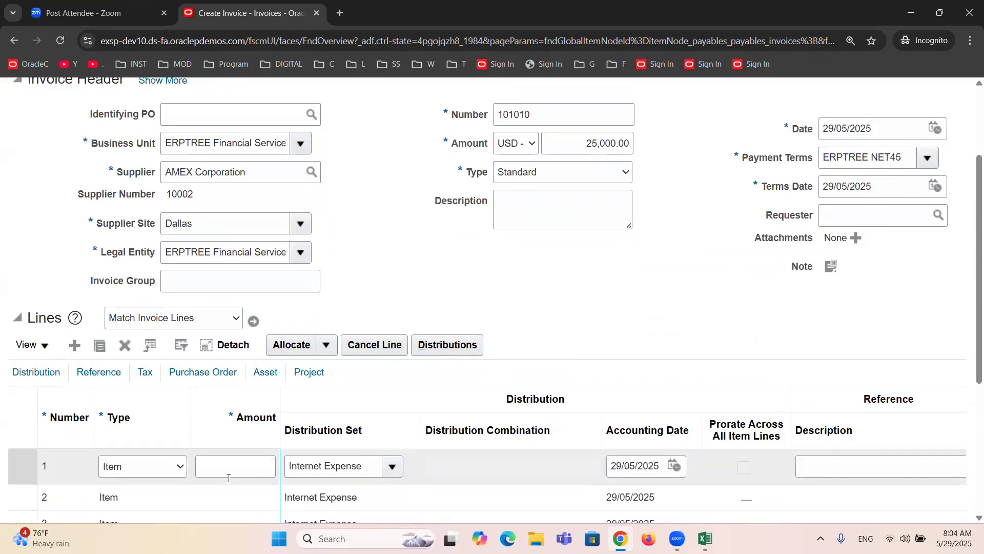
pyautogui.moveTo(206, 219); pyautogui.dragTo(173, 219)
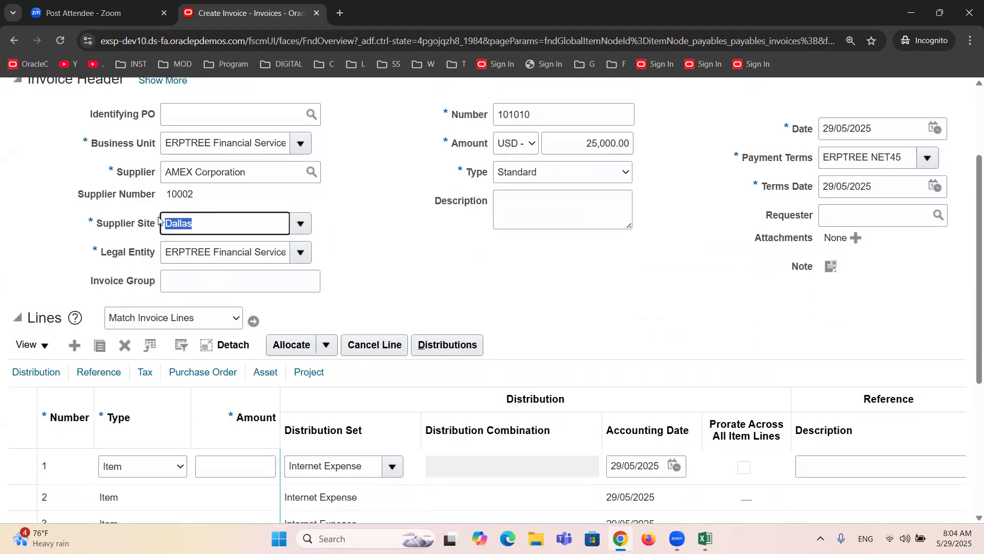
pyautogui.click(239, 473)
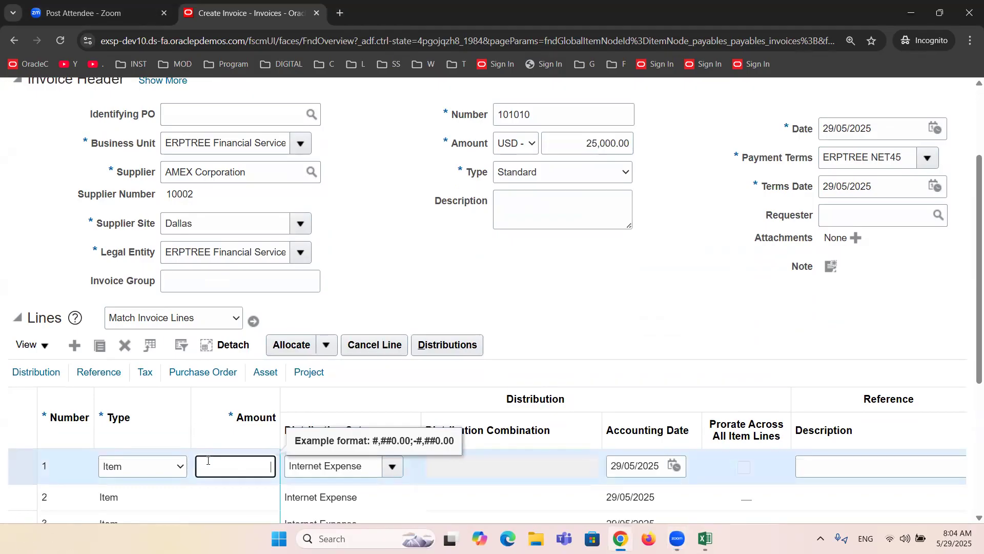
pyautogui.write('25000')
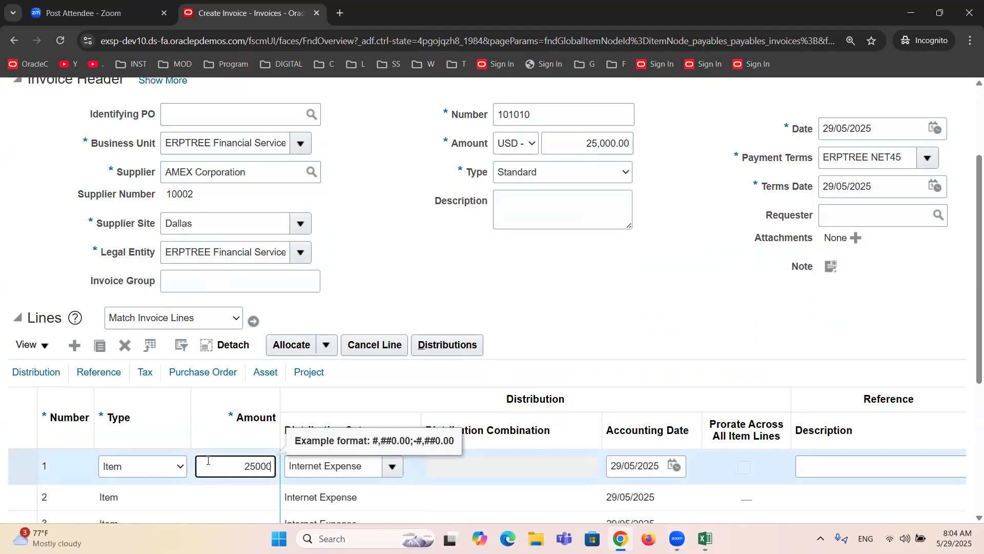
pyautogui.click(388, 233)
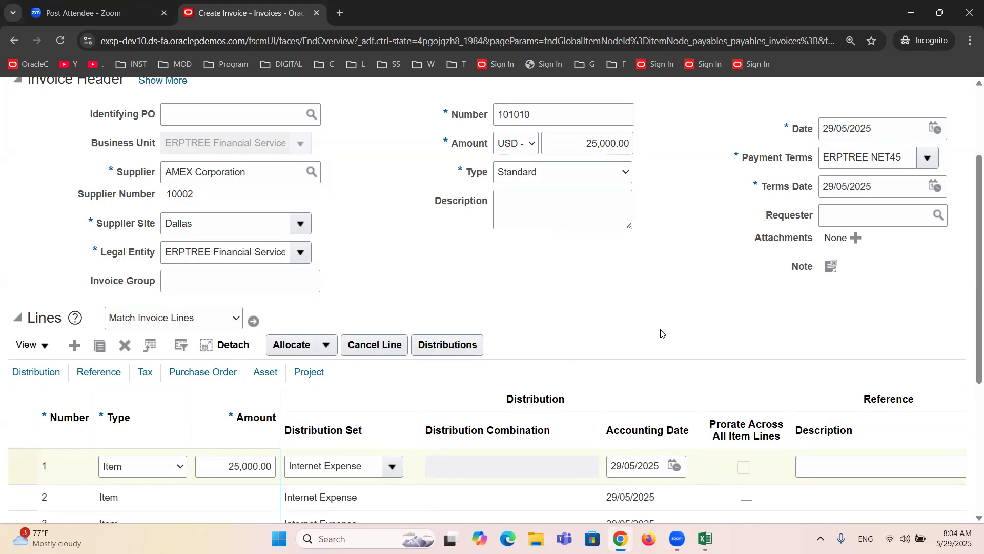
# Validate invoice 101010
pyautogui.scroll(3, 660, 334)
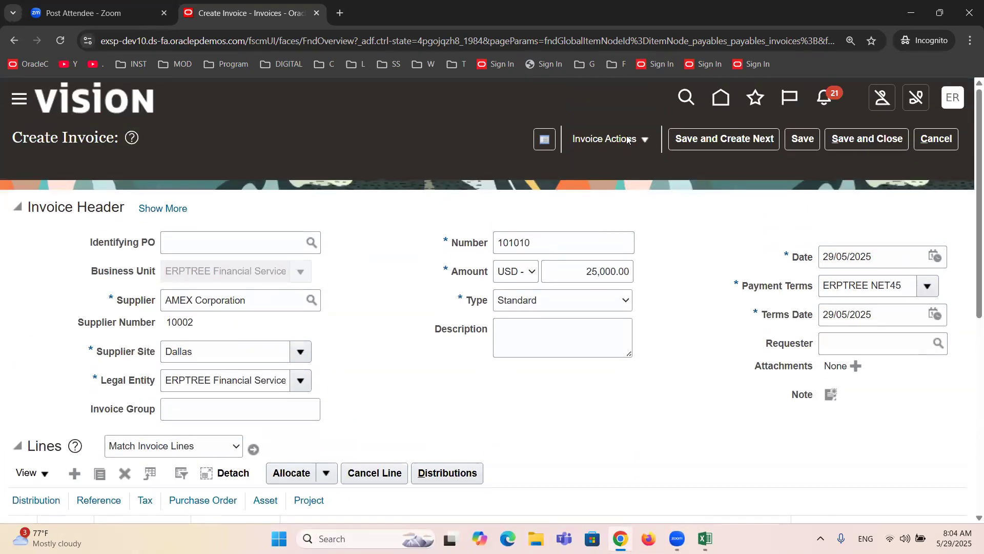
pyautogui.click(644, 142)
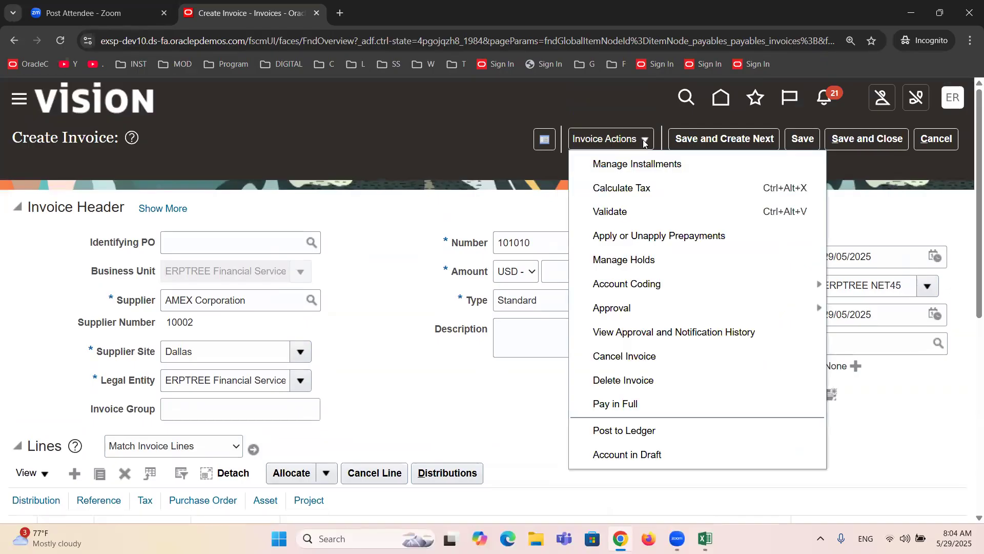
pyautogui.click(595, 213)
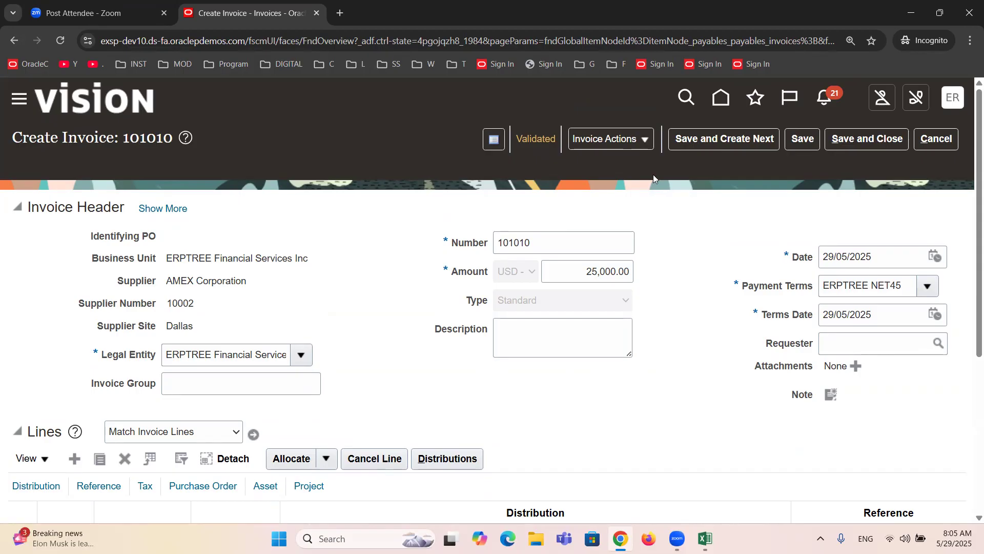
# Post the invoice to the ledger, review its accounting lines, and close them
pyautogui.click(645, 144)
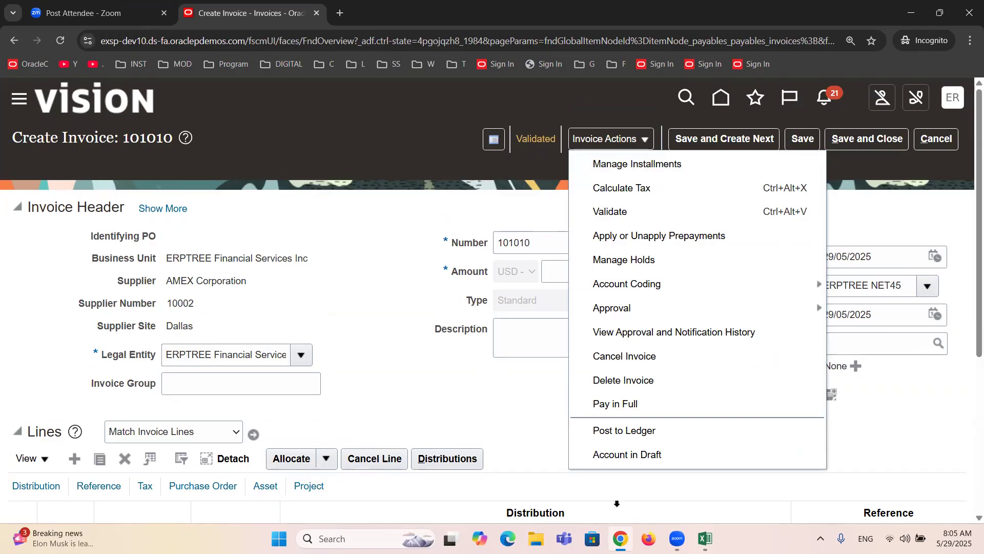
pyautogui.click(616, 431)
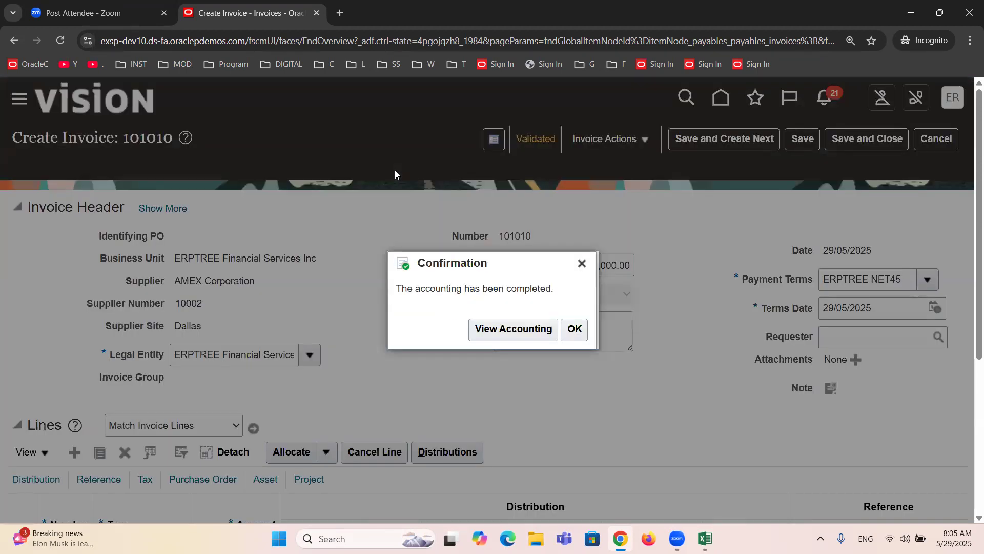
pyautogui.click(498, 330)
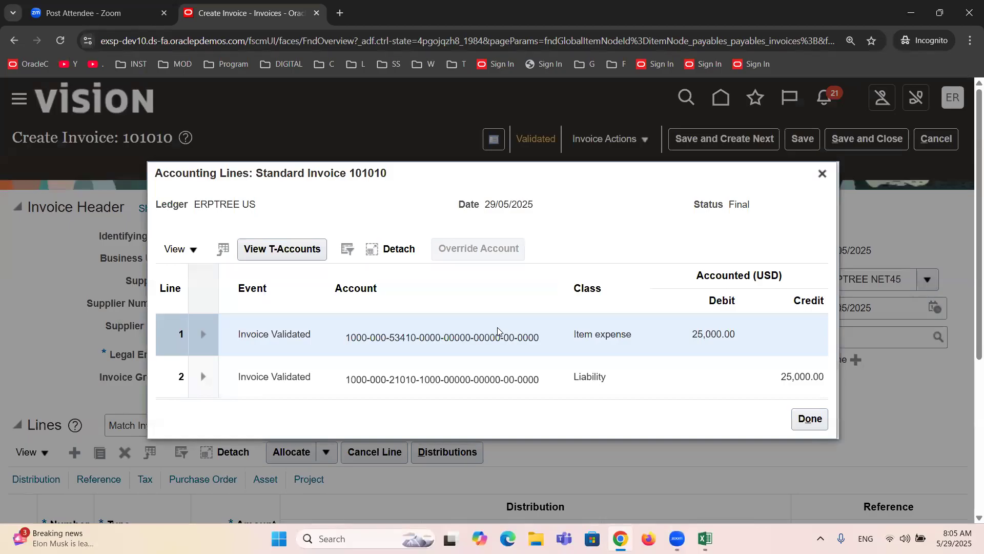
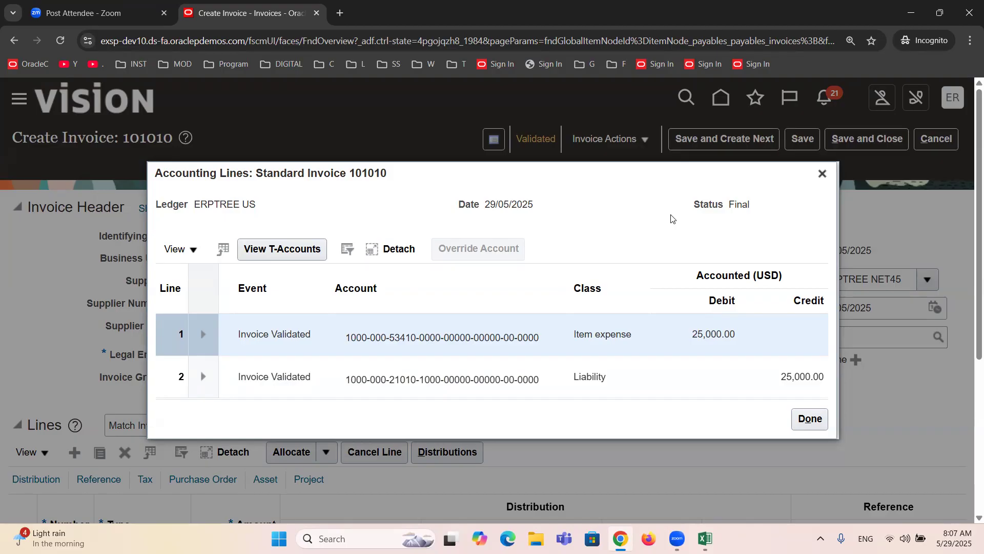
pyautogui.click(822, 173)
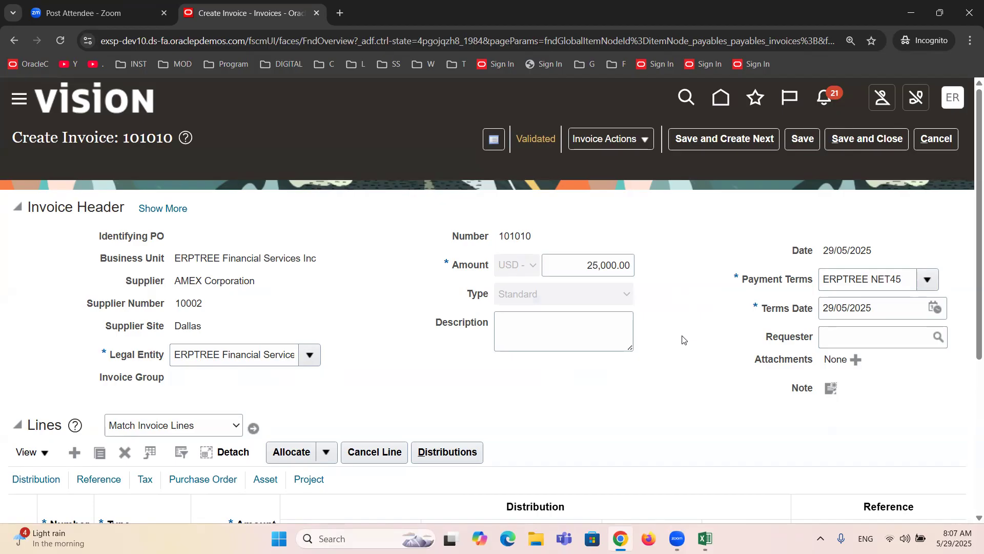
# Save the accounted invoice, keeping the header amount as it is
pyautogui.doubleClick(573, 258)
pyautogui.click(696, 368)
pyautogui.moveTo(583, 268); pyautogui.dragTo(651, 275)
pyautogui.click(682, 392)
pyautogui.click(802, 139)
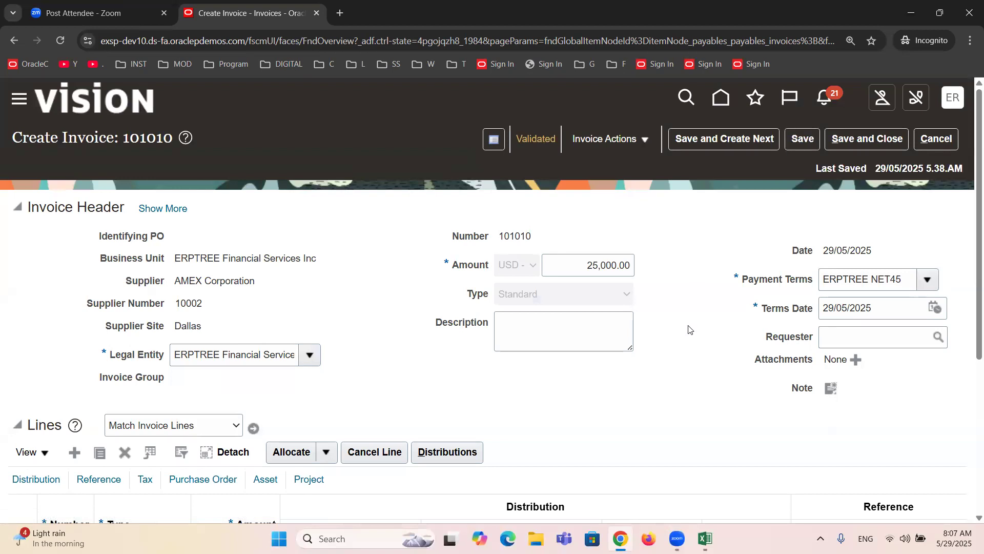
# Set the invoice's payment terms to ERPTREE Immediate and save the invoice
pyautogui.click(641, 140)
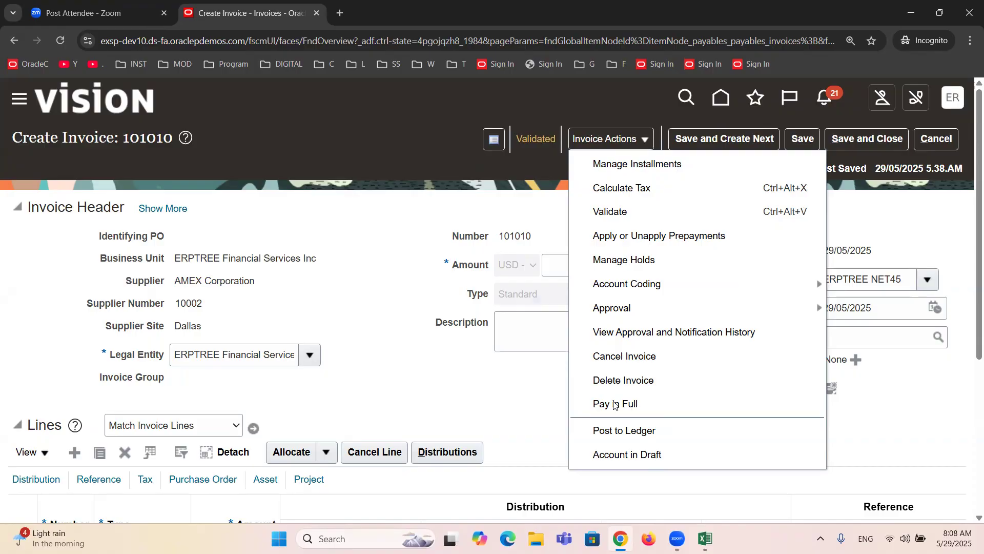
pyautogui.click(525, 380)
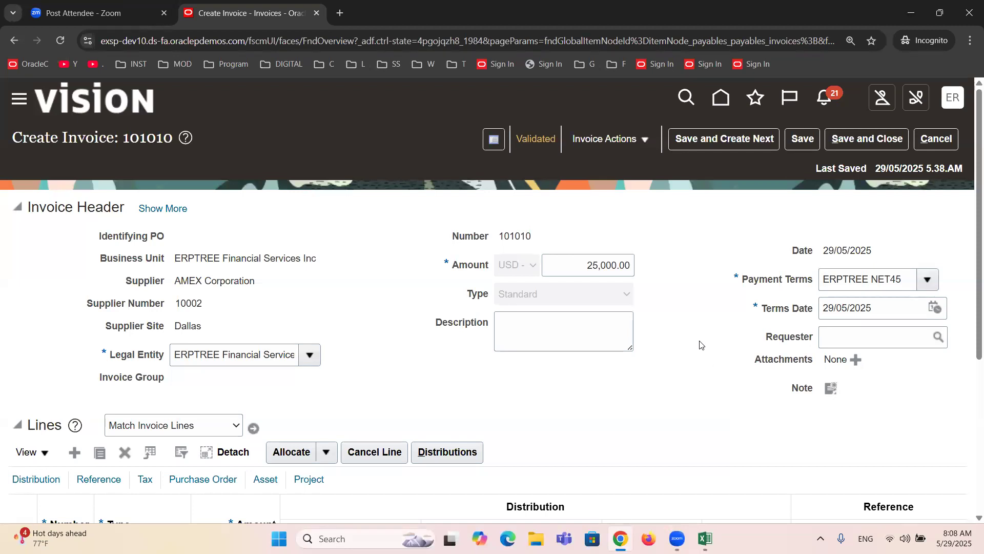
pyautogui.click(927, 279)
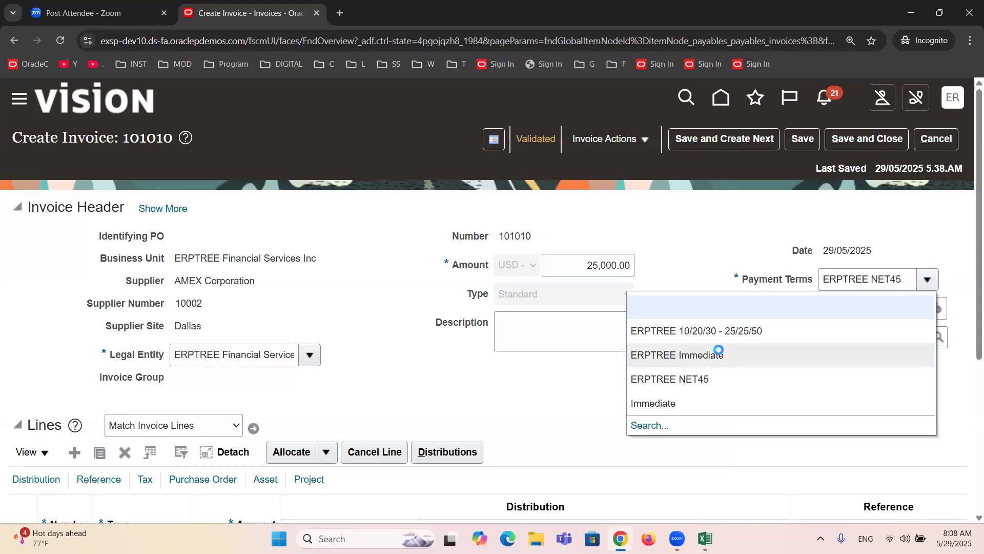
pyautogui.click(719, 353)
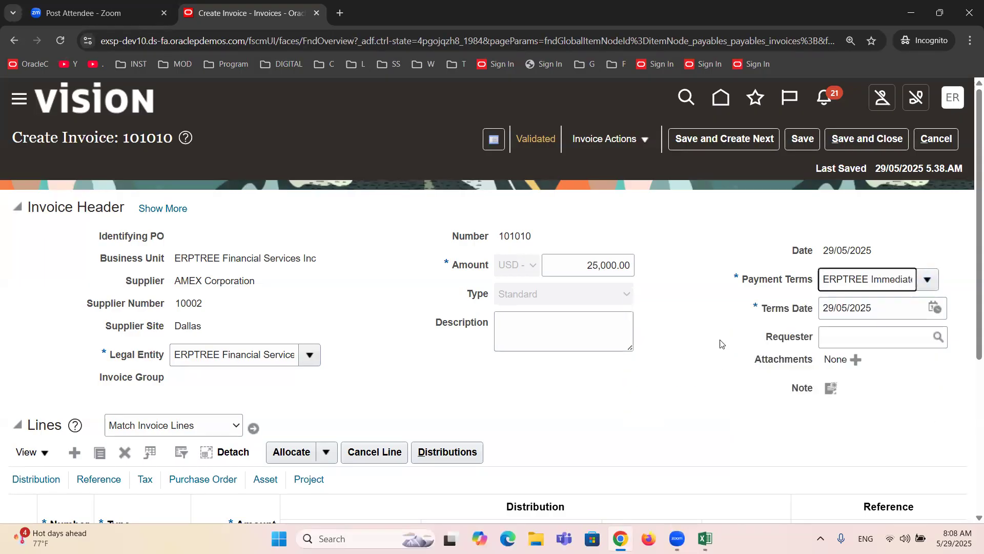
pyautogui.click(803, 139)
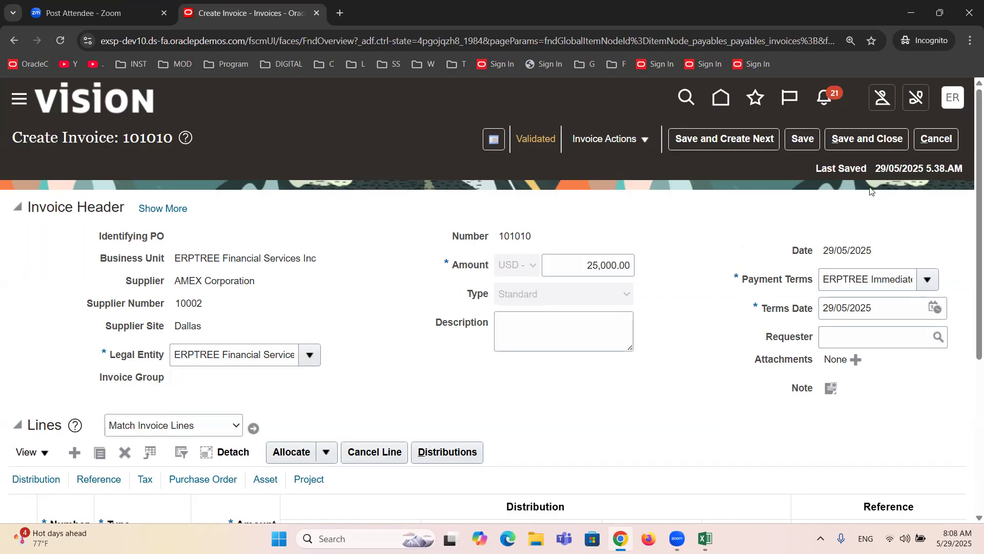
pyautogui.click(795, 143)
# Open Pay in Full for the invoice, check the payment amount and payment method, and close it without submitting
pyautogui.click(644, 142)
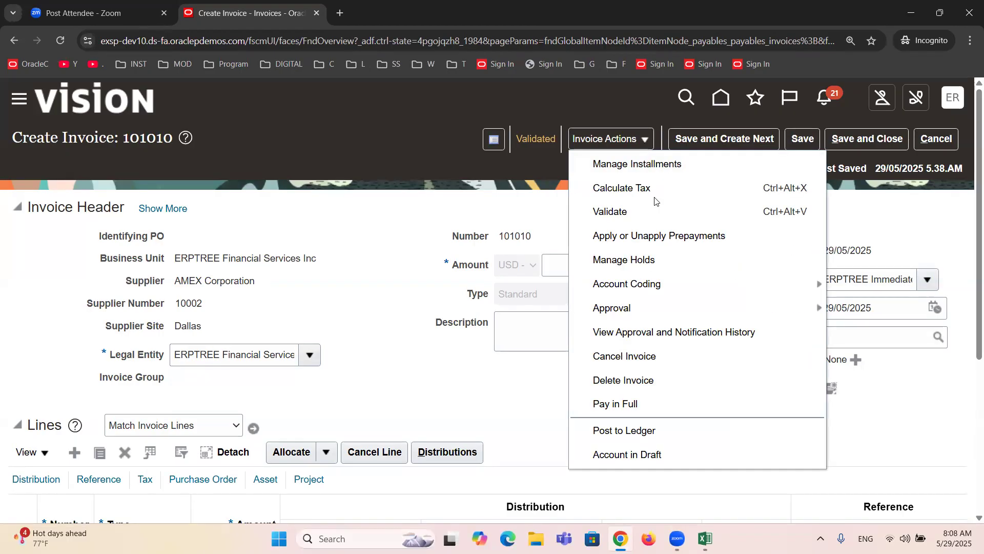
pyautogui.click(626, 404)
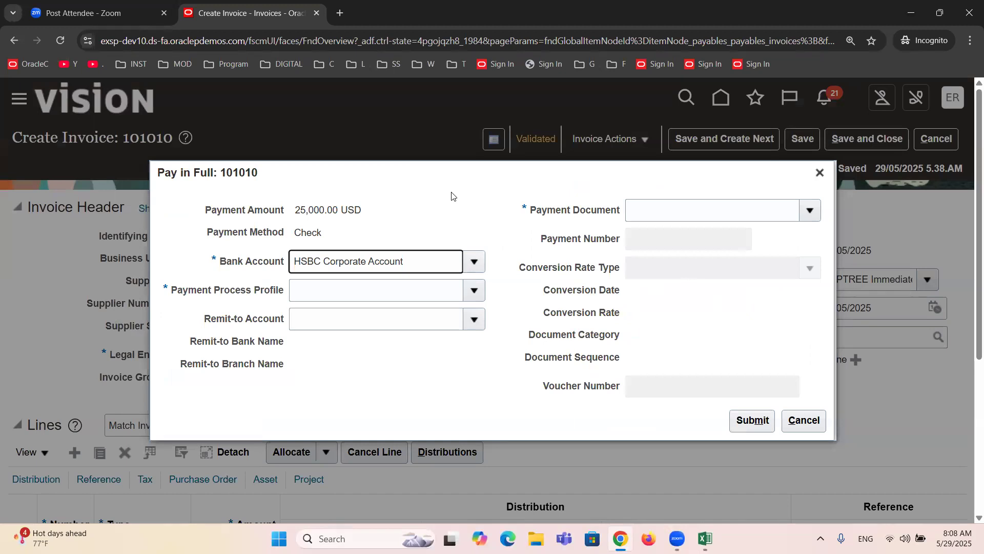
pyautogui.moveTo(331, 173); pyautogui.dragTo(466, 293)
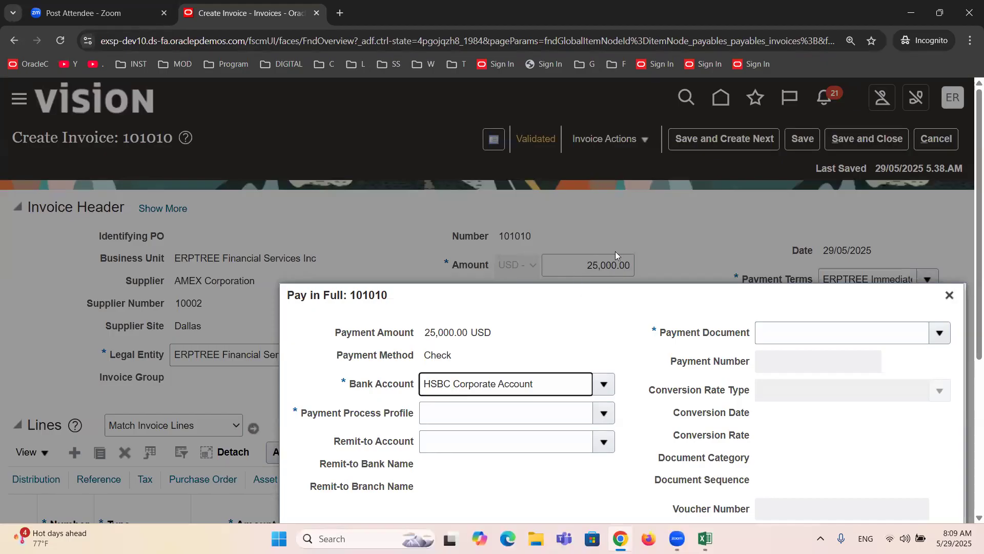
pyautogui.moveTo(425, 336); pyautogui.dragTo(469, 335)
pyautogui.doubleClick(466, 333)
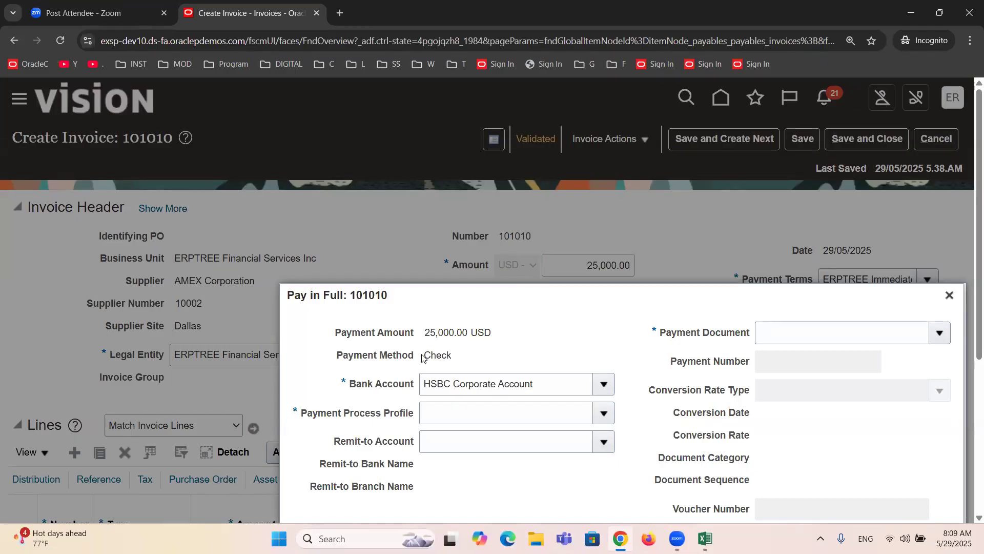
pyautogui.moveTo(427, 355); pyautogui.dragTo(460, 363)
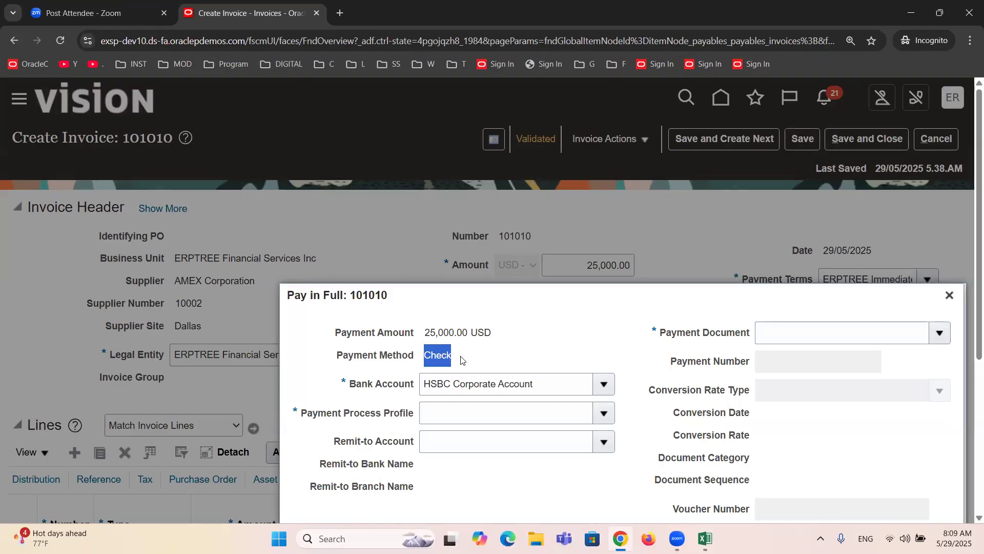
pyautogui.click(949, 296)
# Check the payment method of installment 1 in Manage Installments, then check the supplier site on the invoice header
pyautogui.click(647, 144)
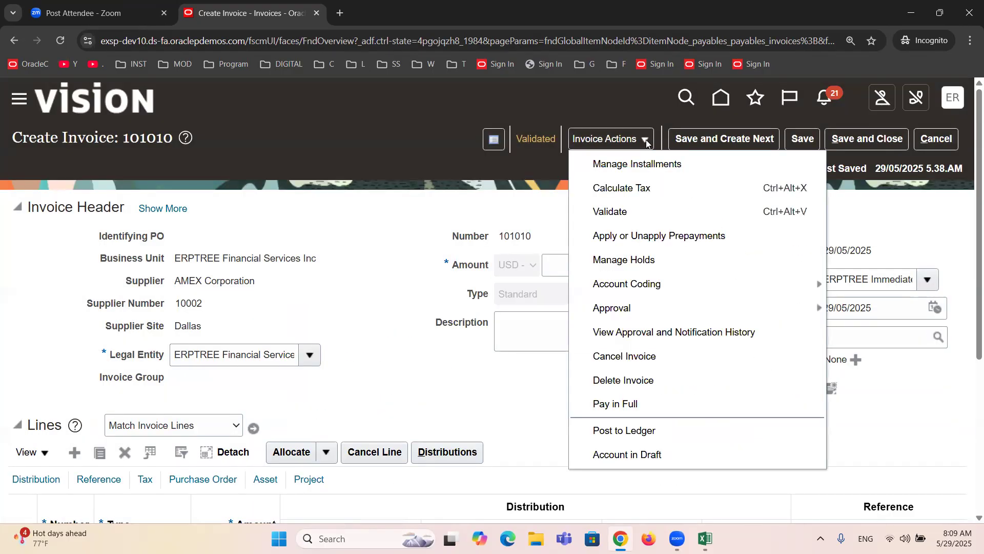
pyautogui.click(646, 164)
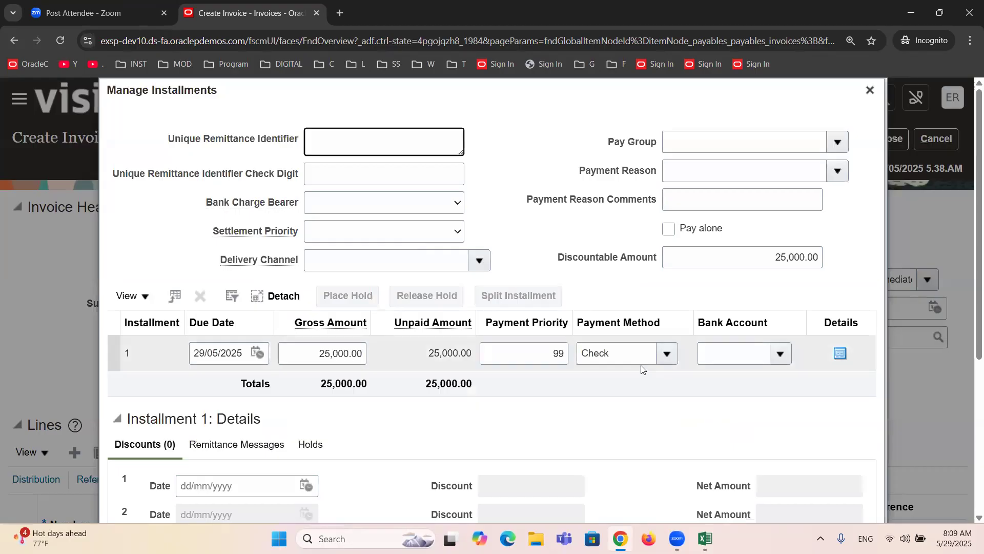
pyautogui.click(639, 355)
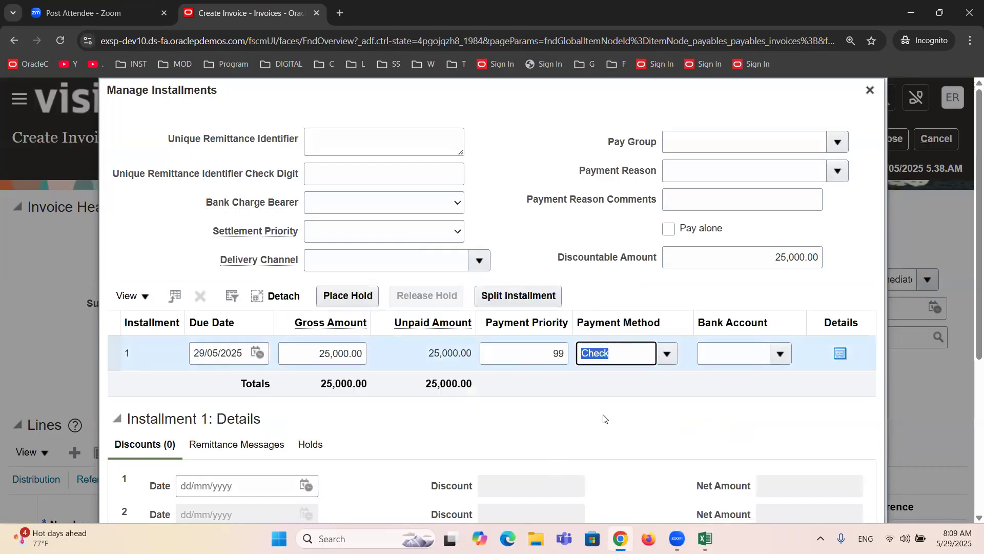
pyautogui.click(870, 90)
pyautogui.doubleClick(188, 326)
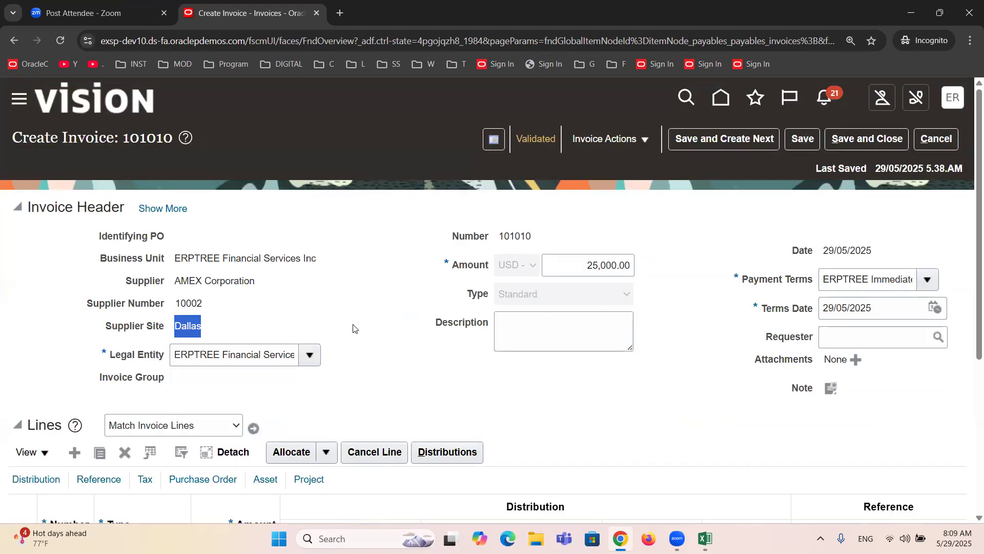
# Reopen Manage Installments and set the payment method of installment 1 to Electronic
pyautogui.click(642, 144)
pyautogui.click(641, 165)
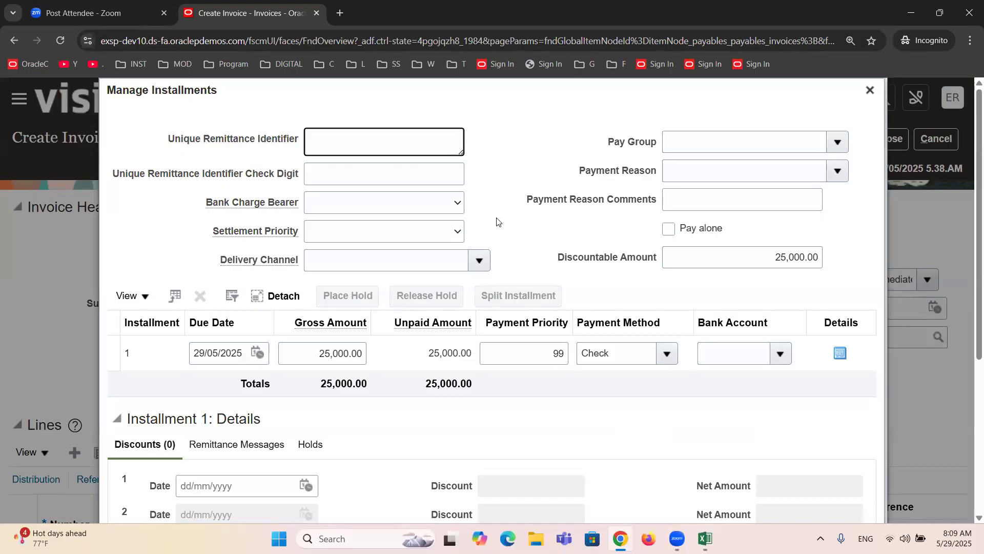
pyautogui.click(615, 353)
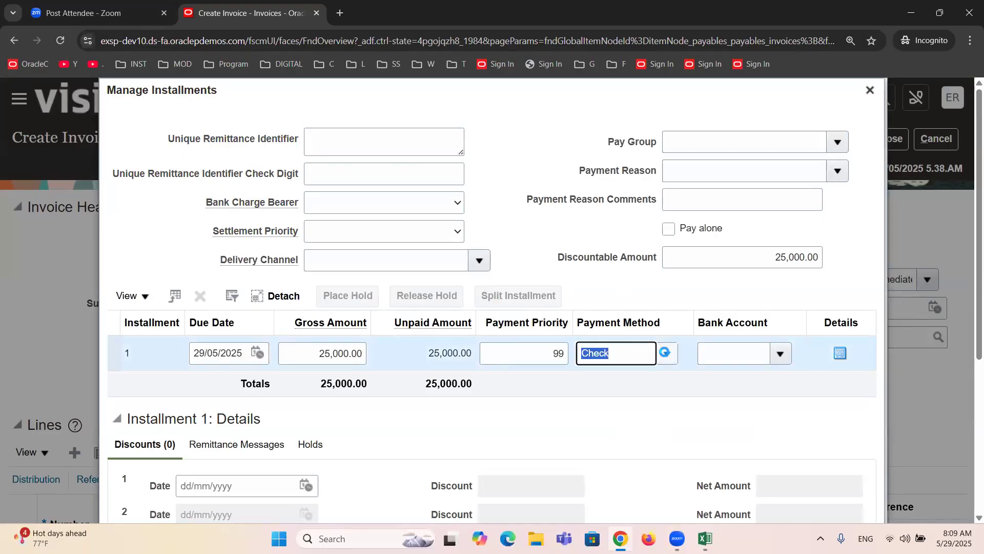
pyautogui.click(665, 353)
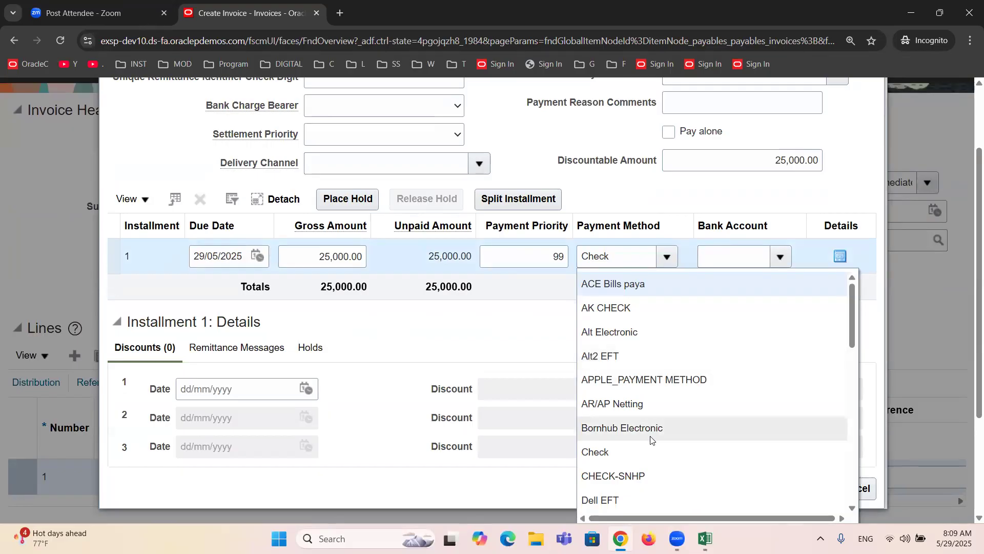
pyautogui.scroll(-3, 647, 410)
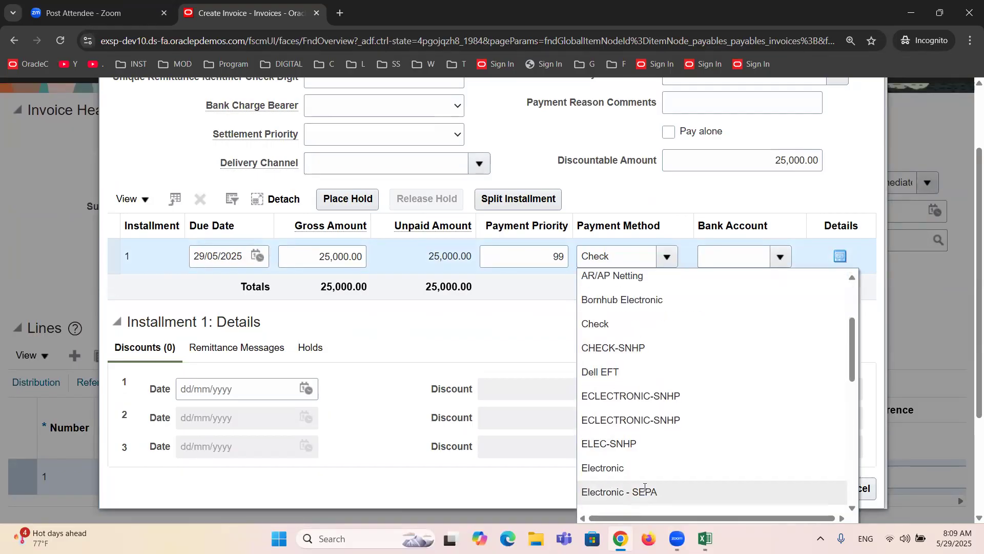
pyautogui.click(612, 468)
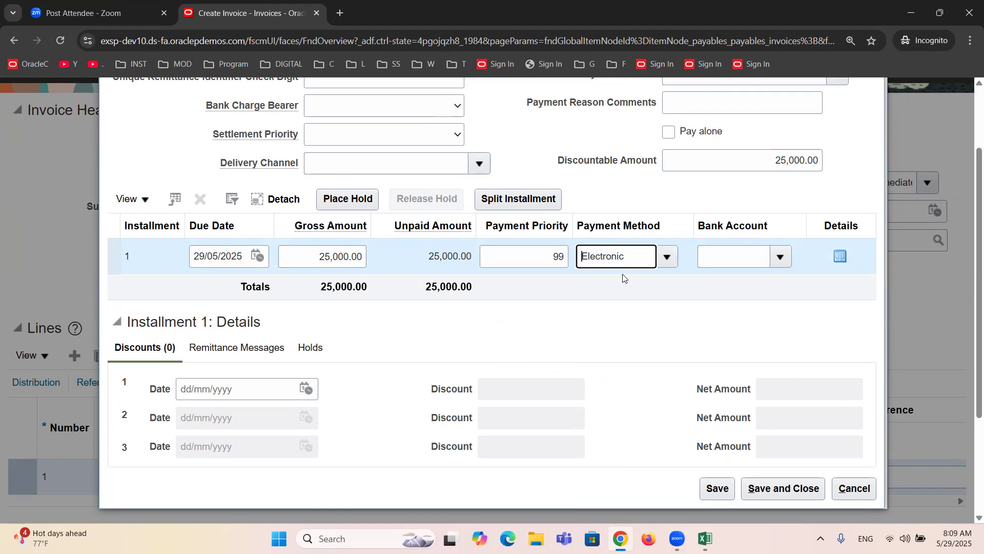
# Set the payment method of installment 1 to Check and close Manage Installments without saving
pyautogui.click(668, 257)
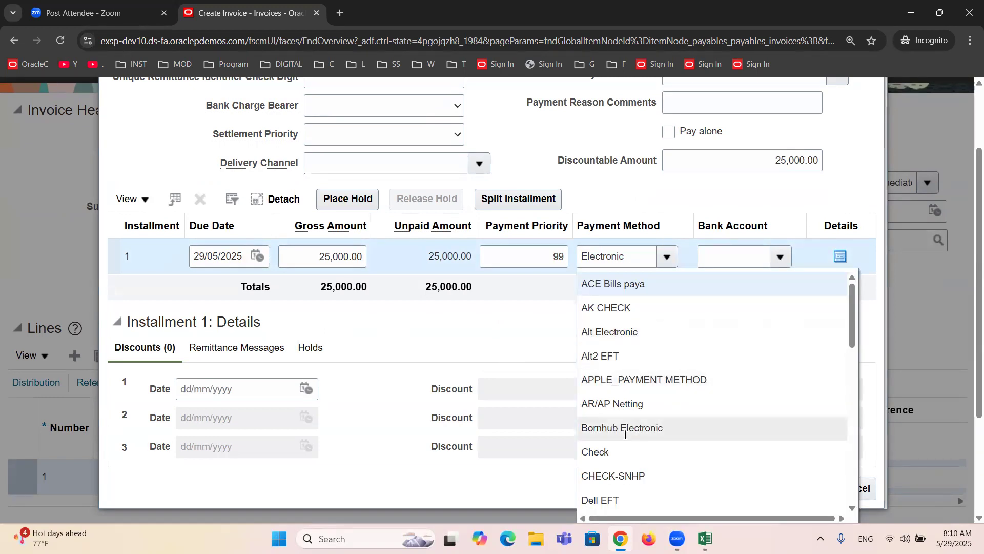
pyautogui.click(610, 447)
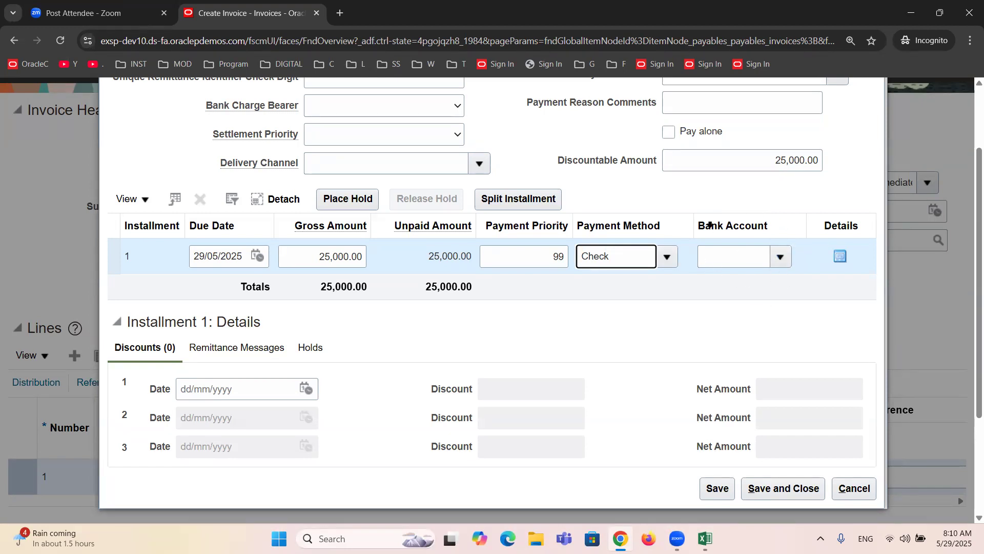
pyautogui.click(707, 299)
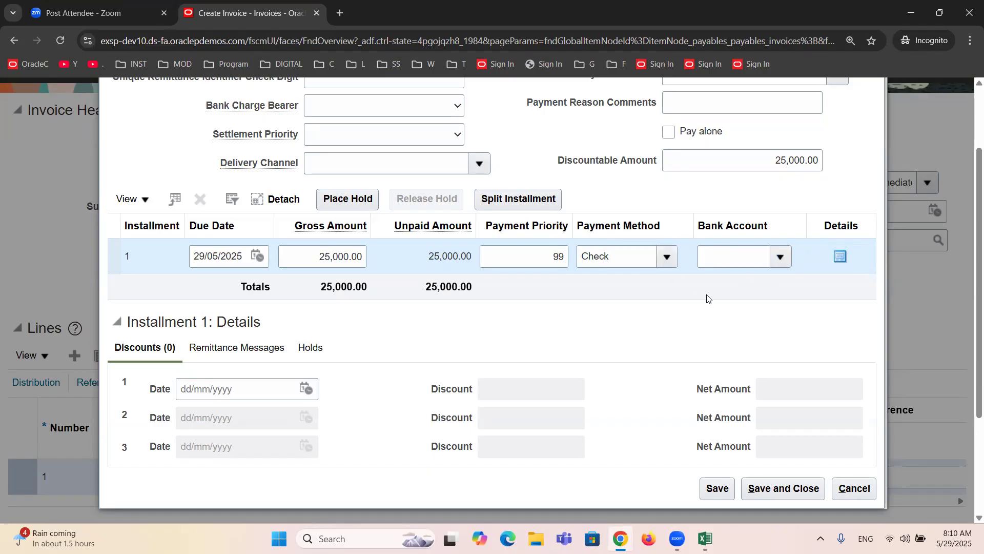
pyautogui.click(854, 488)
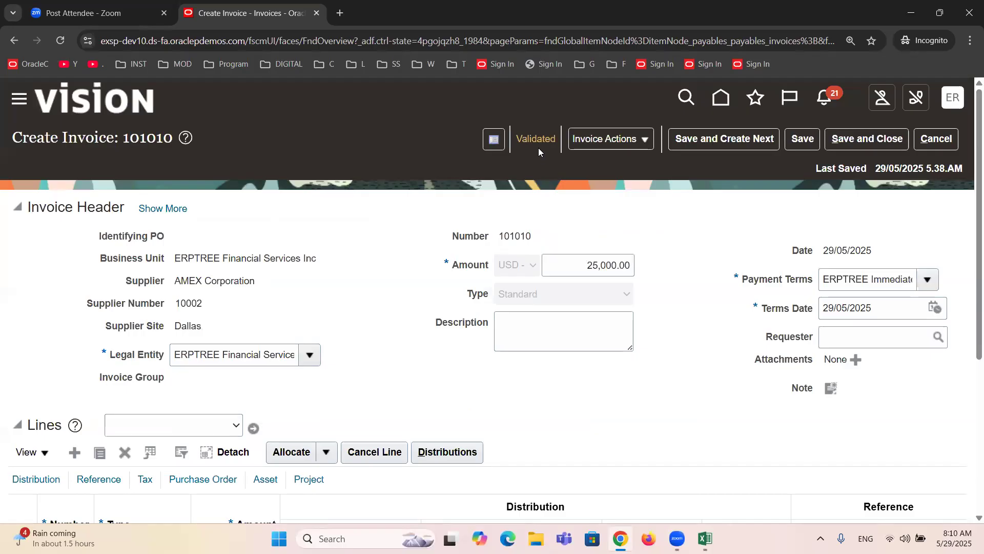
# Open Pay in Full for invoice 101010 and check the payment amount and payment method
pyautogui.click(639, 140)
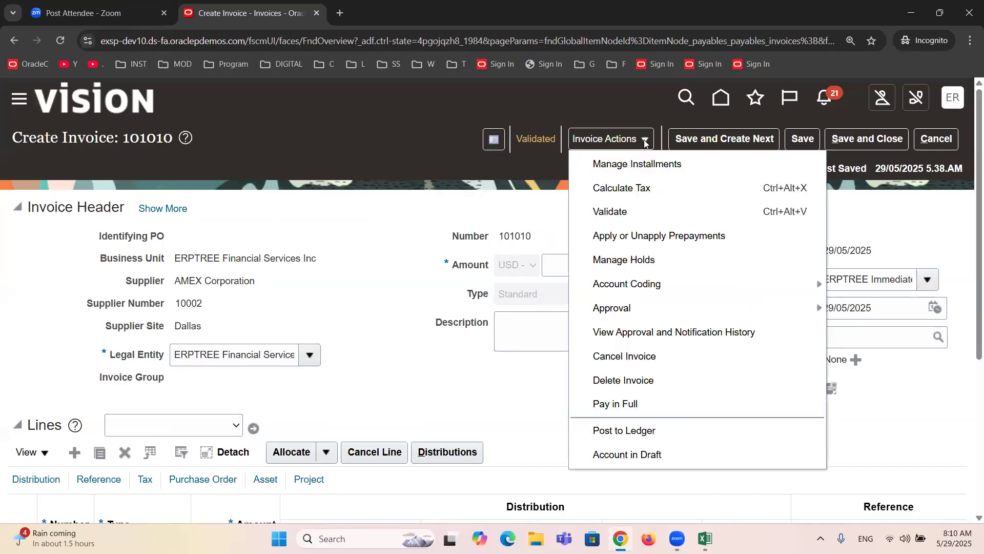
pyautogui.click(636, 403)
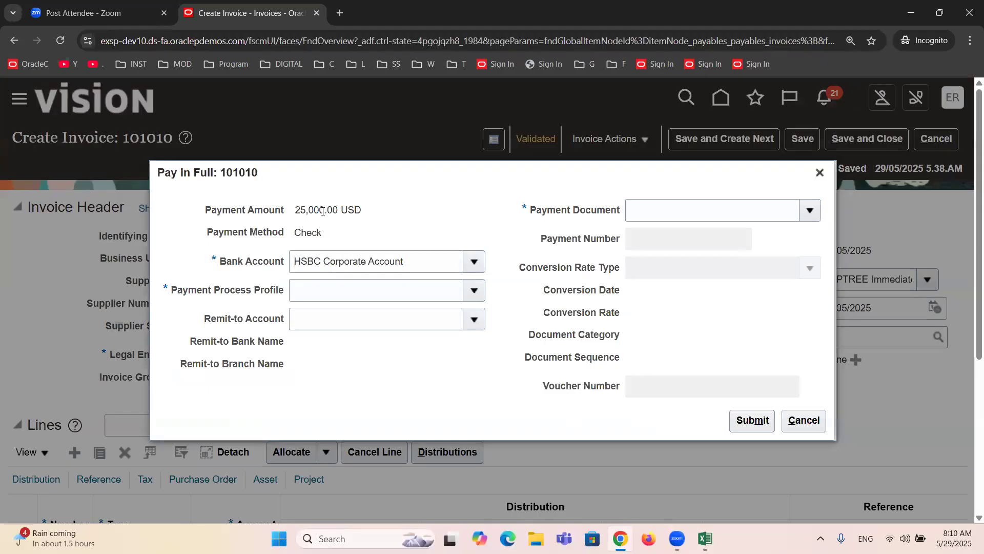
pyautogui.doubleClick(322, 211)
pyautogui.doubleClick(310, 233)
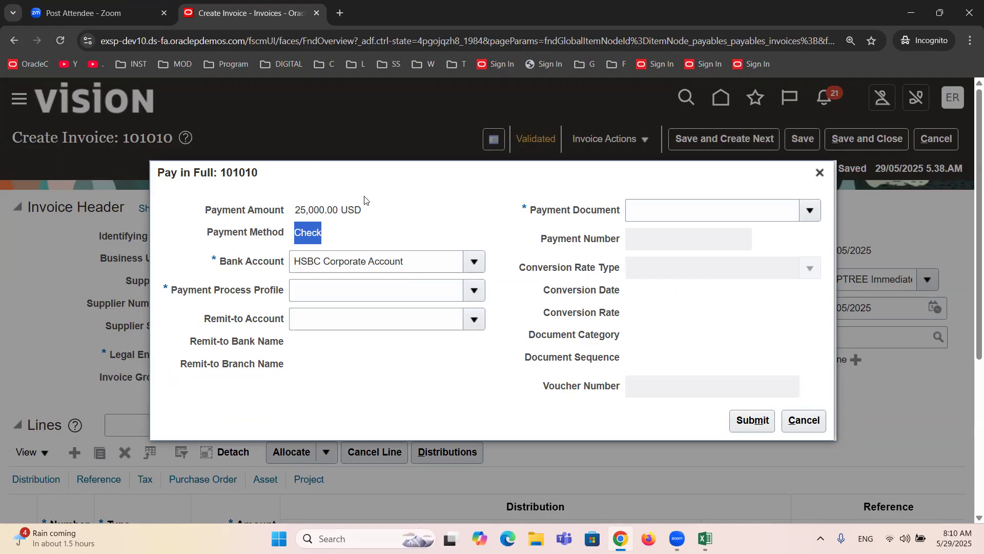
# Compare the Bank Account options in Pay in Full with the invoice's business unit, and recheck the payment method and amount
pyautogui.moveTo(364, 174); pyautogui.dragTo(490, 324)
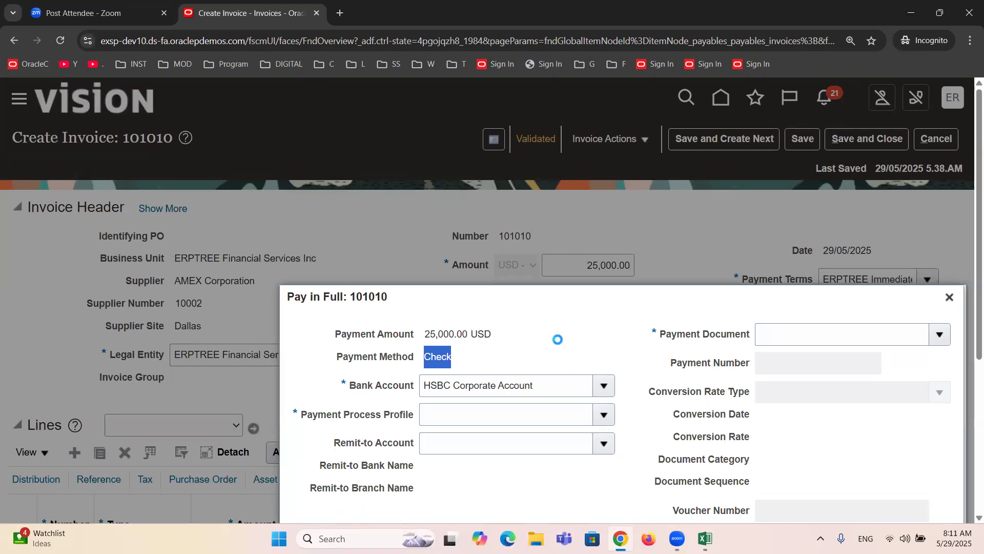
pyautogui.click(604, 386)
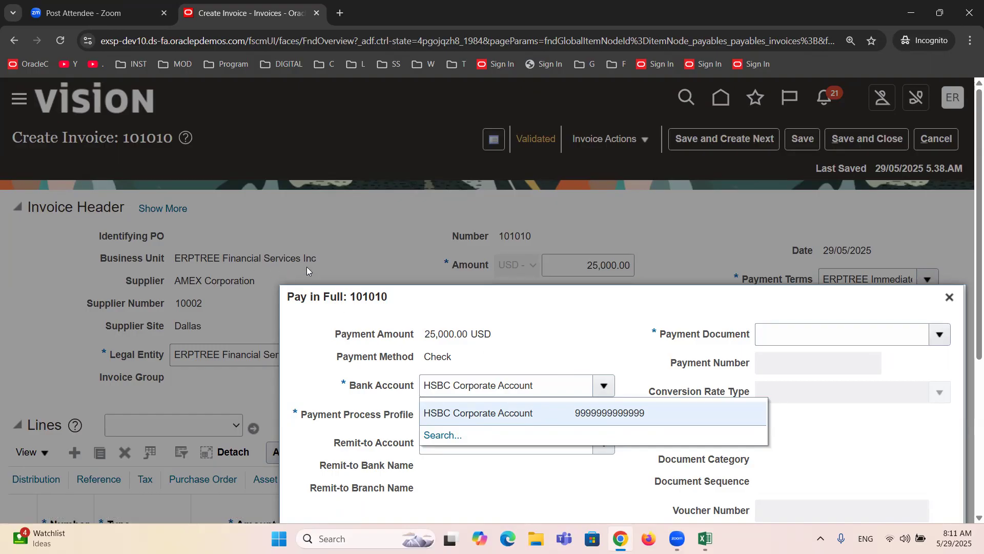
pyautogui.click(585, 330)
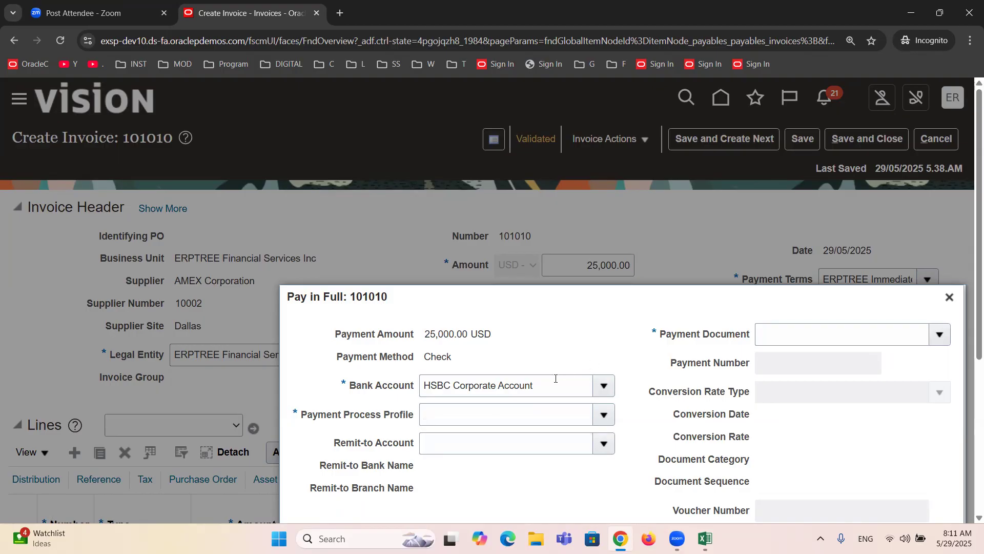
pyautogui.tripleClick(617, 324)
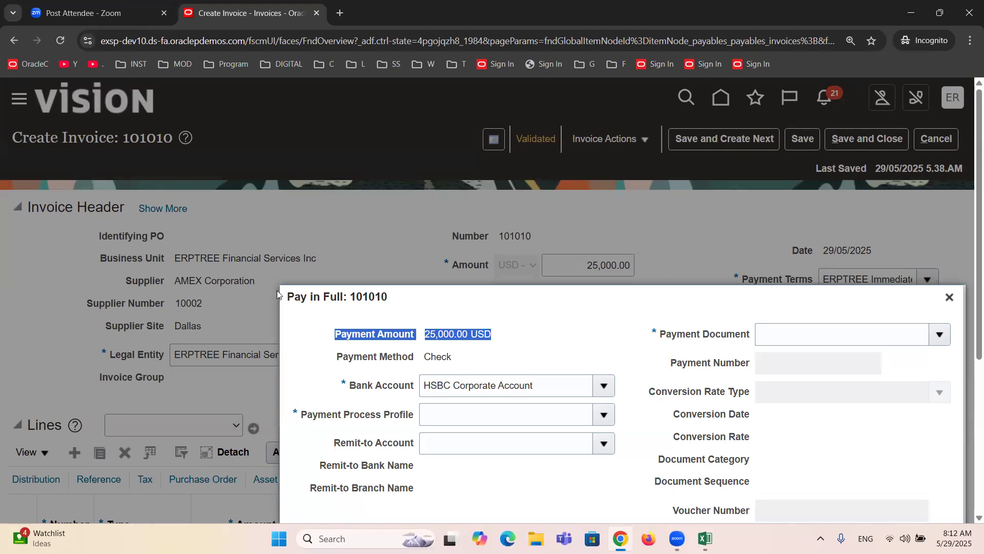
pyautogui.moveTo(288, 299); pyautogui.dragTo(190, 183)
pyautogui.click(217, 274)
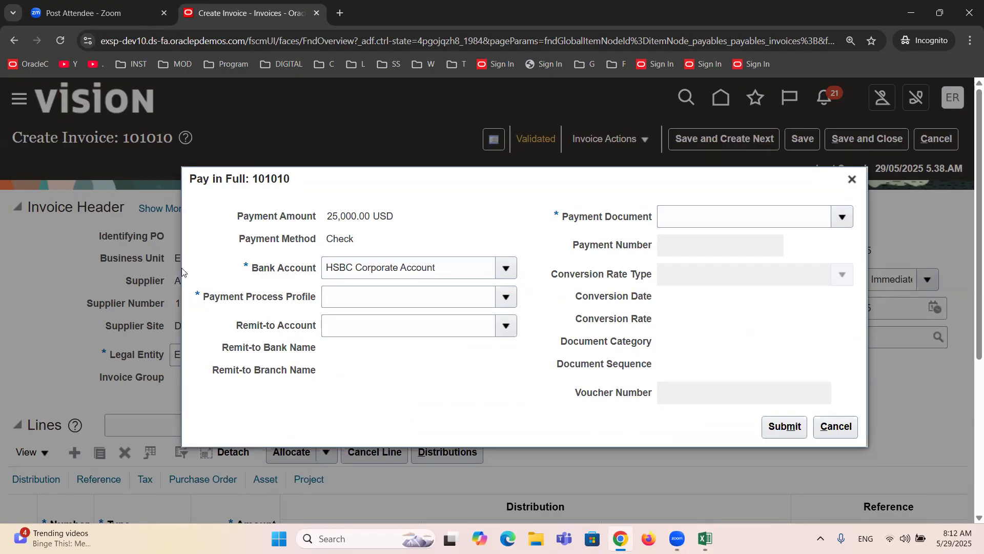
pyautogui.doubleClick(334, 240)
pyautogui.moveTo(399, 215); pyautogui.dragTo(376, 215)
# Set the Payment Process Profile for the full payment to ERPTREE Standard
pyautogui.click(504, 296)
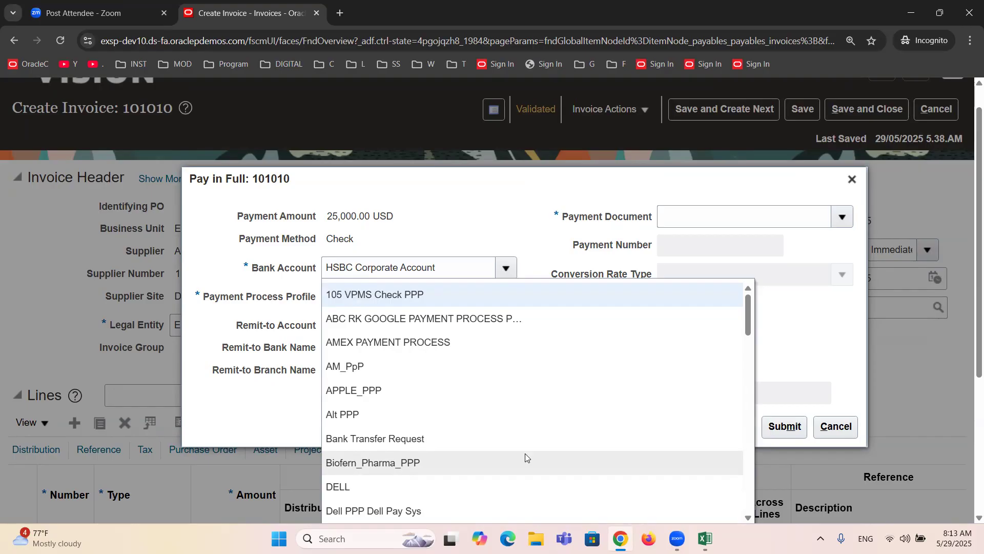
pyautogui.click(229, 268)
pyautogui.click(387, 291)
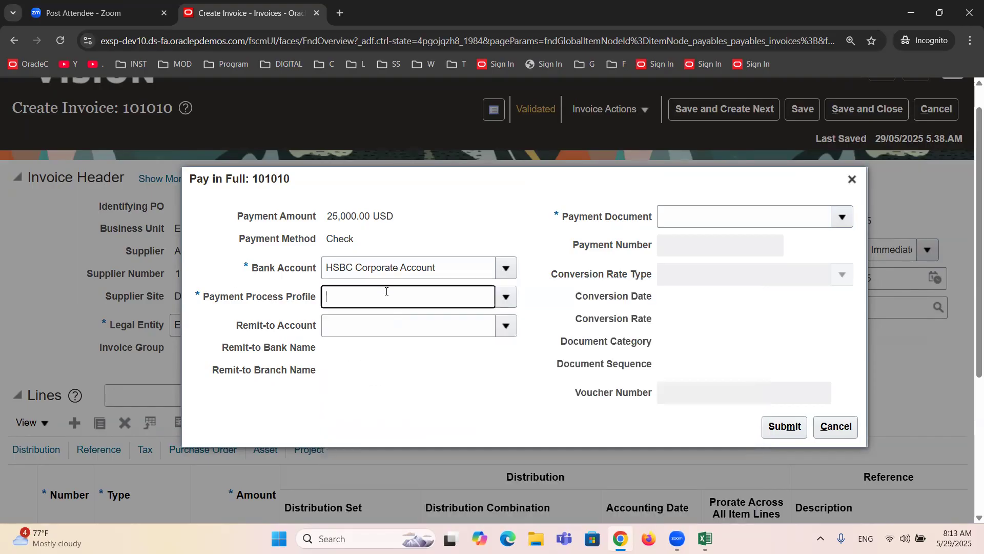
pyautogui.write('erptarer')
pyautogui.press('BackSpace')
pyautogui.press('BackSpace')
pyautogui.press('BackSpace')
pyautogui.press('BackSpace')
pyautogui.write('ree')
pyautogui.press('Tab')
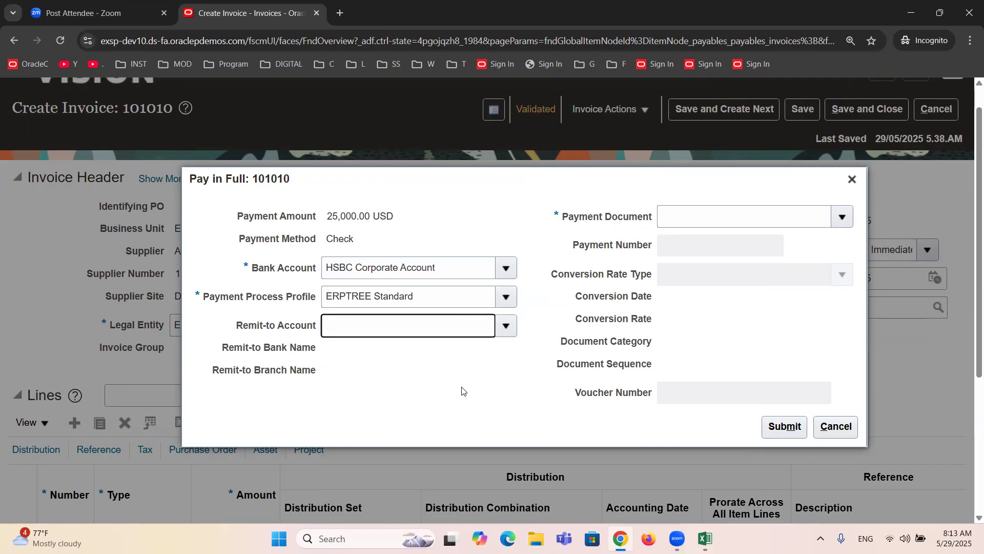
# Examine the Payment Process Profile and the Remit-to Account field in relation to the payment method
pyautogui.tripleClick(279, 299)
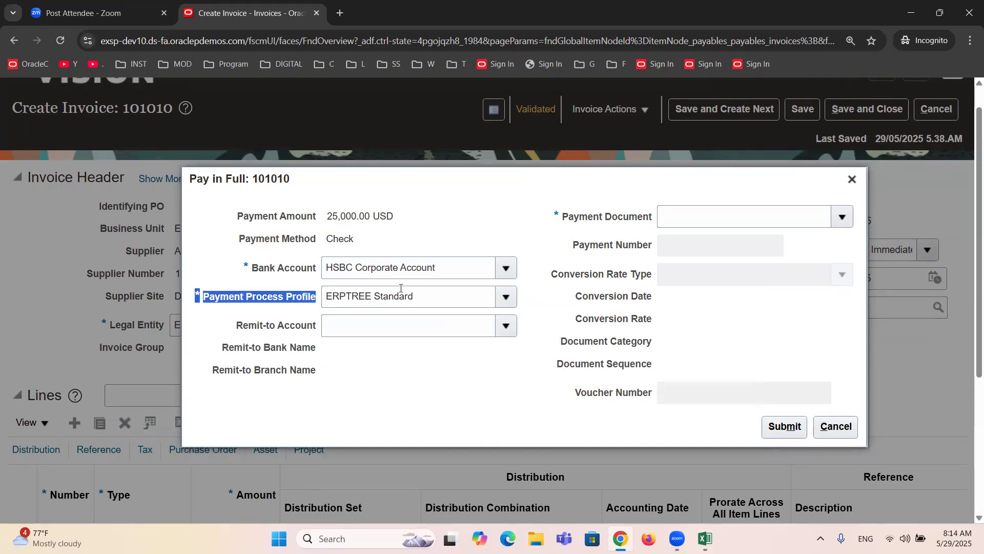
pyautogui.click(438, 293)
pyautogui.moveTo(439, 294); pyautogui.dragTo(234, 293)
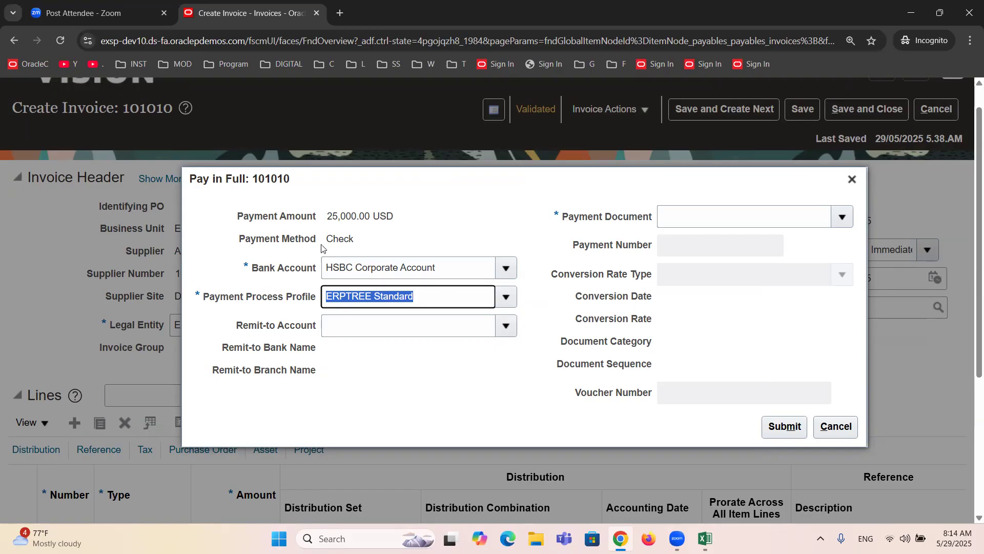
pyautogui.click(379, 390)
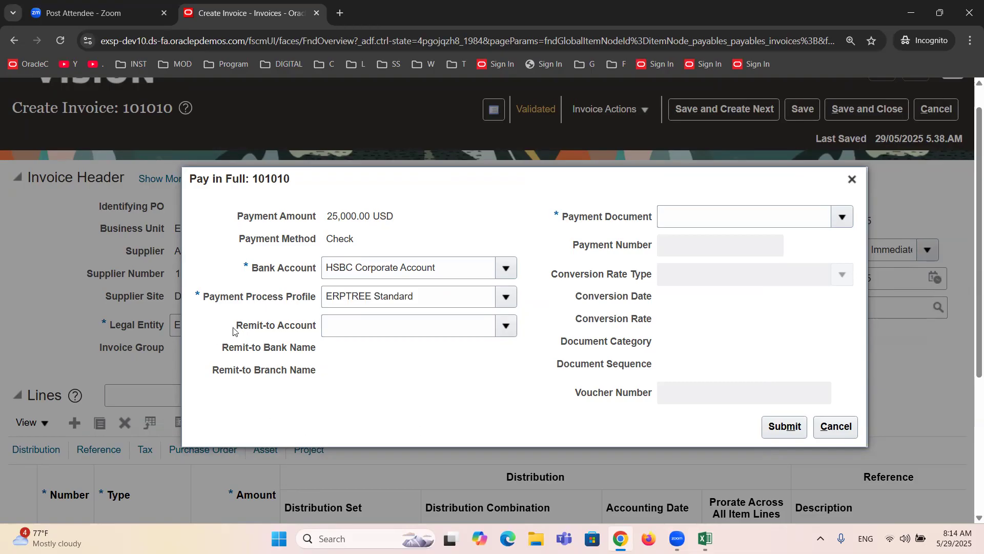
pyautogui.moveTo(237, 331); pyautogui.dragTo(318, 336)
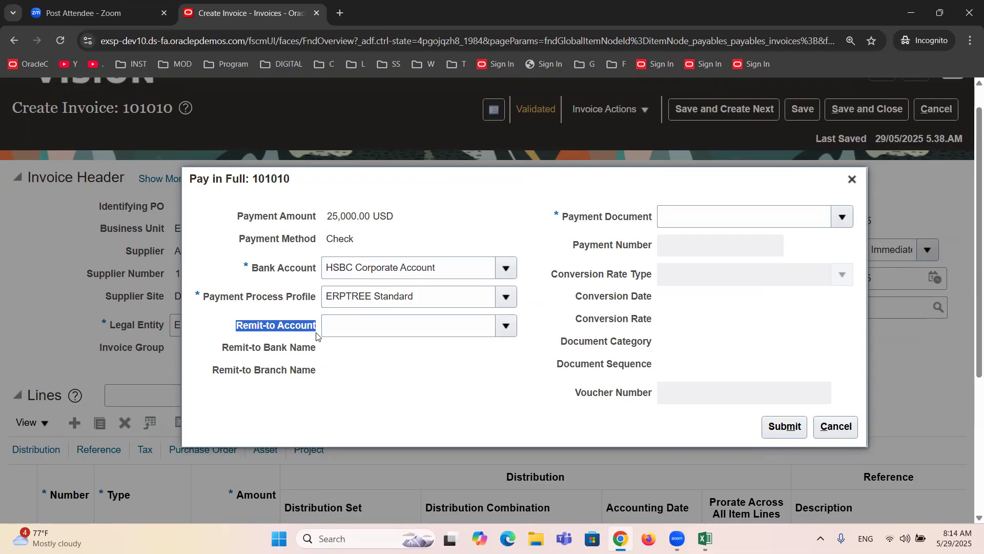
pyautogui.doubleClick(342, 238)
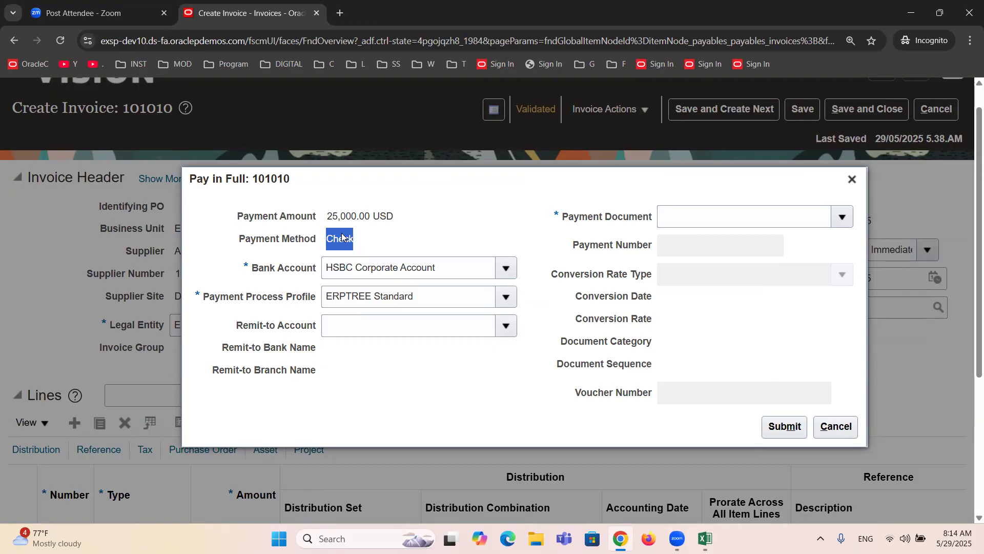
pyautogui.moveTo(236, 330); pyautogui.dragTo(318, 334)
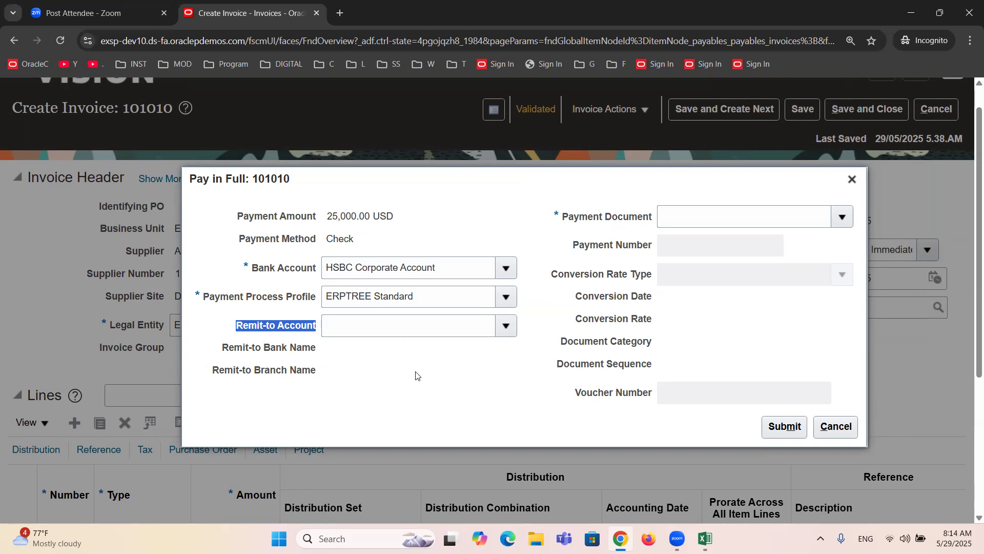
pyautogui.click(416, 376)
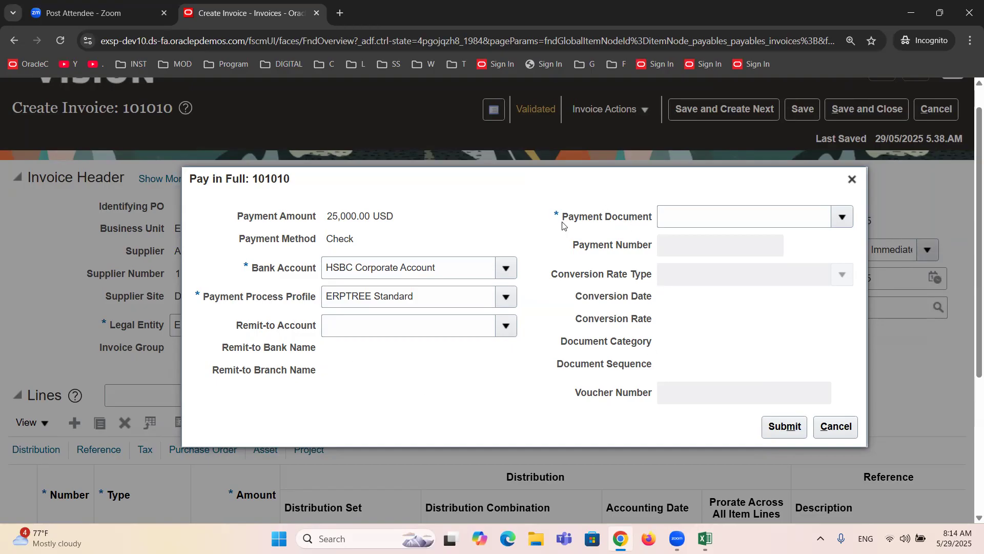
# Examine the Payment Document options available for the selected bank account and payment method, without choosing one
pyautogui.moveTo(562, 217); pyautogui.dragTo(656, 226)
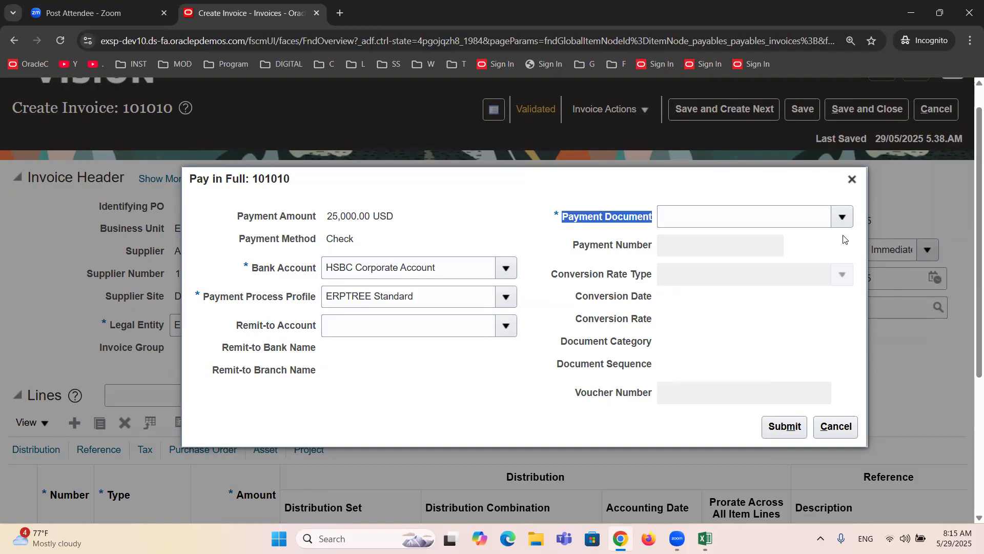
pyautogui.moveTo(439, 267); pyautogui.dragTo(309, 282)
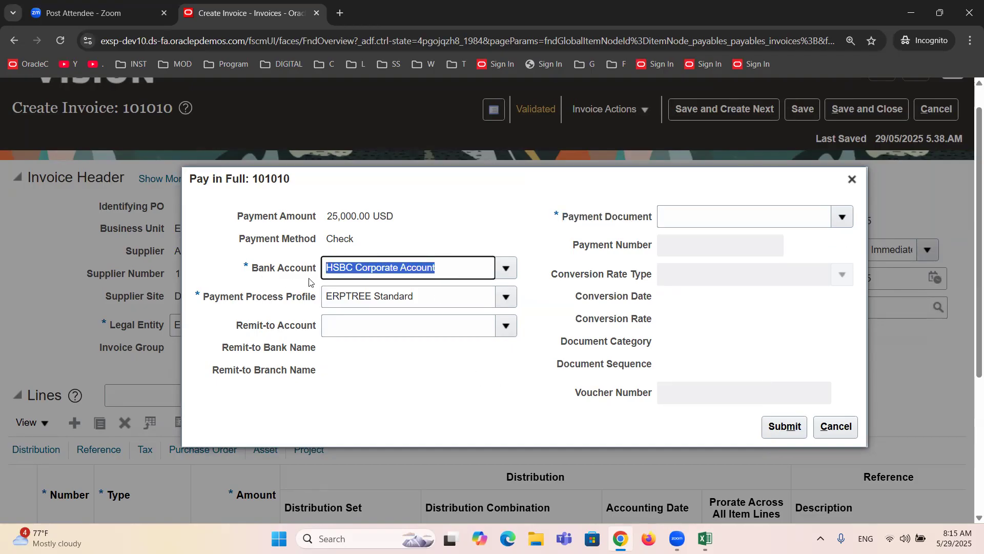
pyautogui.click(444, 269)
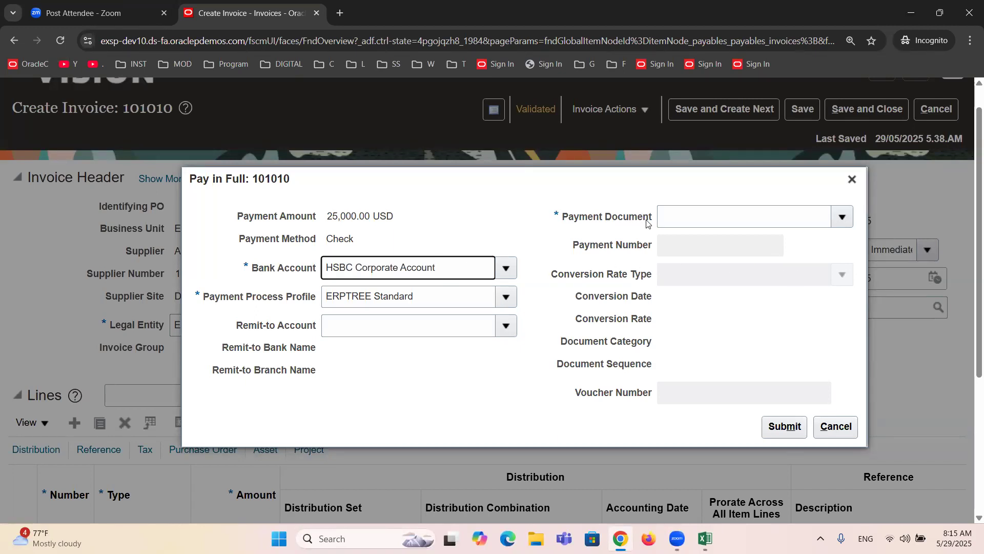
pyautogui.doubleClick(342, 239)
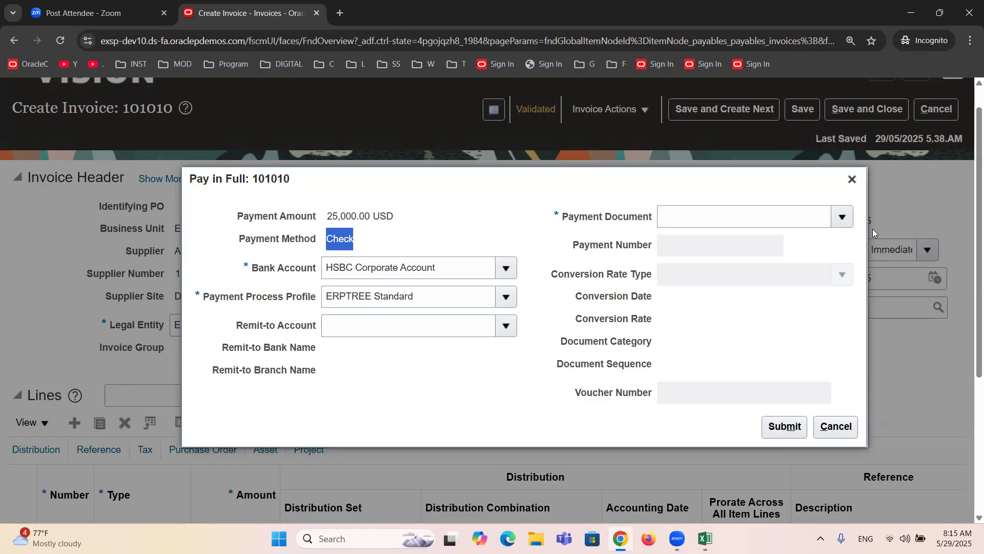
pyautogui.click(840, 215)
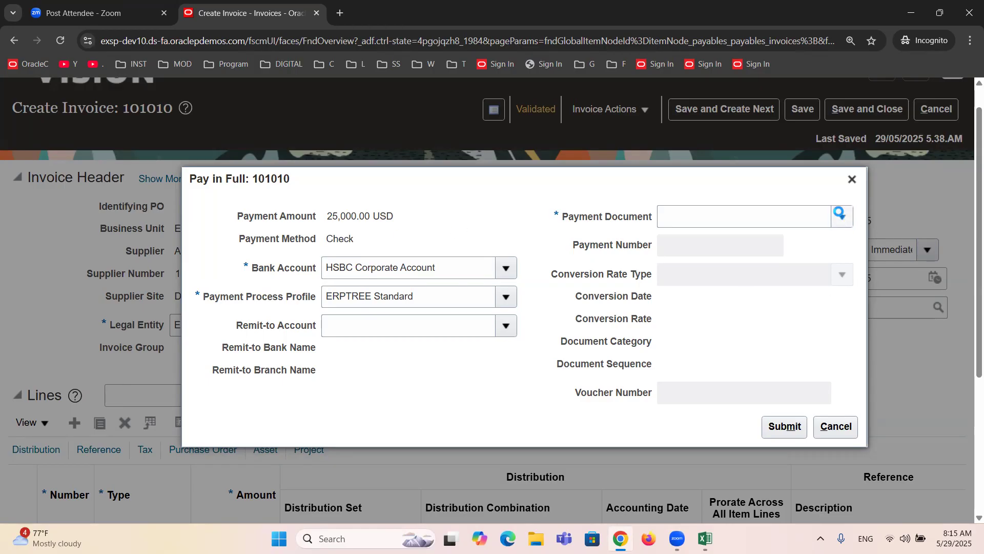
pyautogui.click(841, 215)
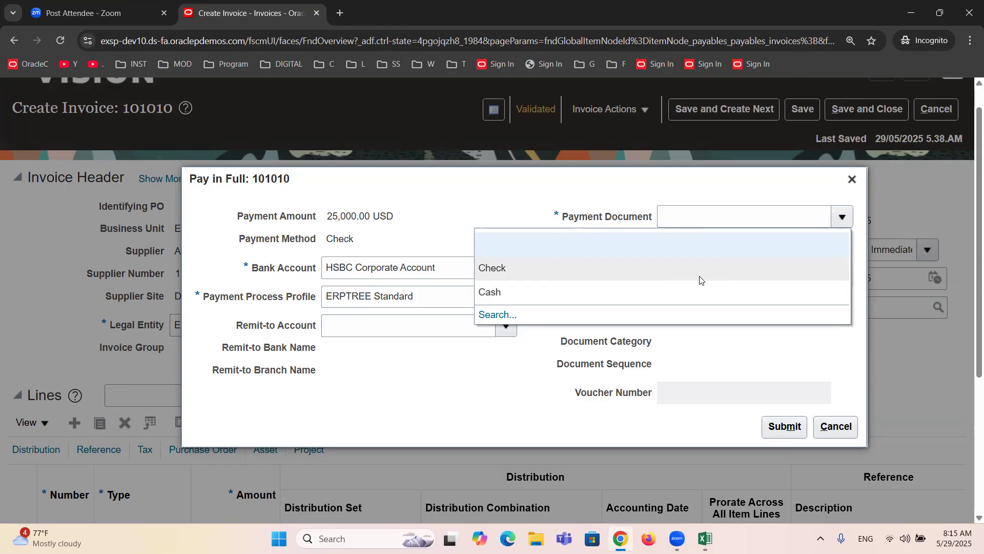
pyautogui.click(388, 225)
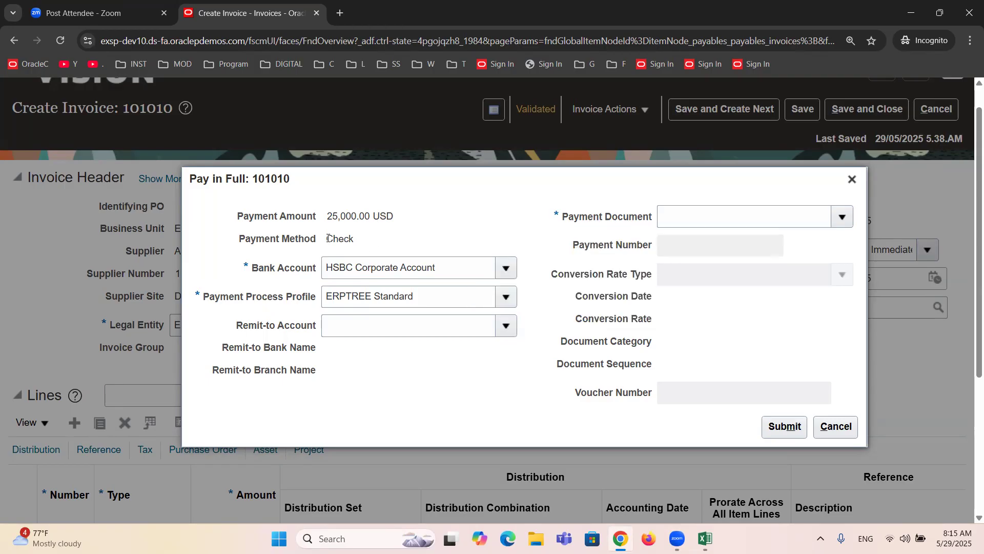
# Compare the payment method with the selected Payment Process Profile in Pay in Full
pyautogui.moveTo(379, 239); pyautogui.dragTo(326, 239)
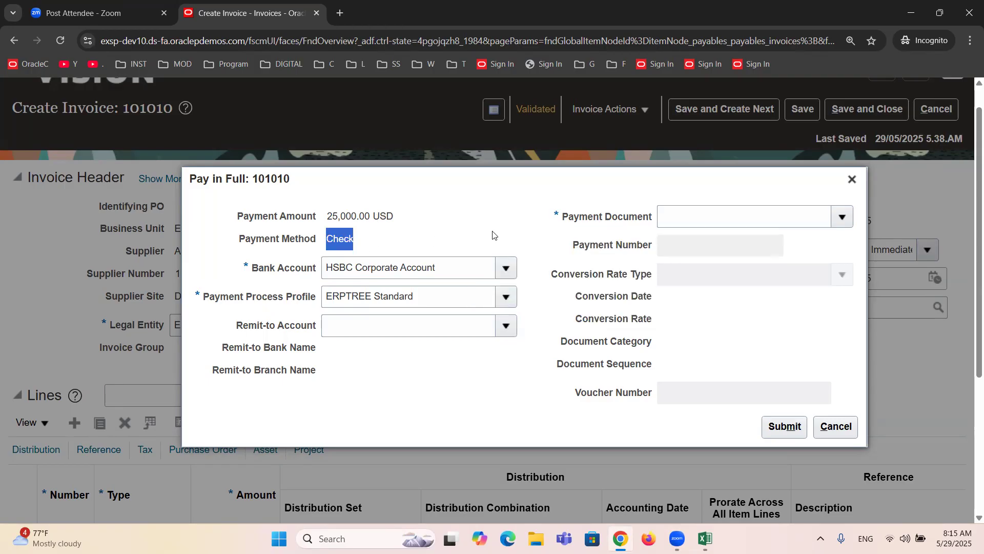
pyautogui.click(452, 272)
pyautogui.moveTo(415, 297); pyautogui.dragTo(256, 306)
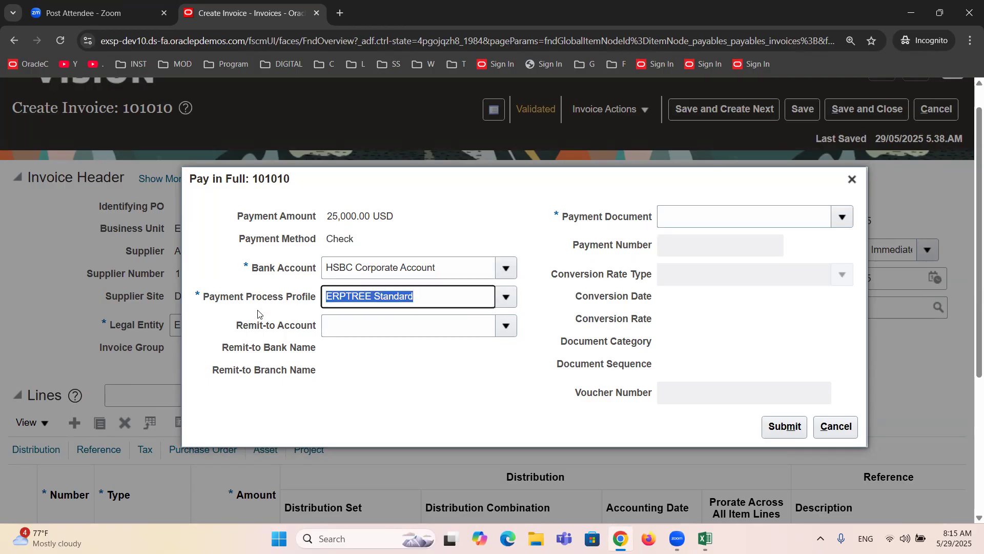
pyautogui.doubleClick(339, 233)
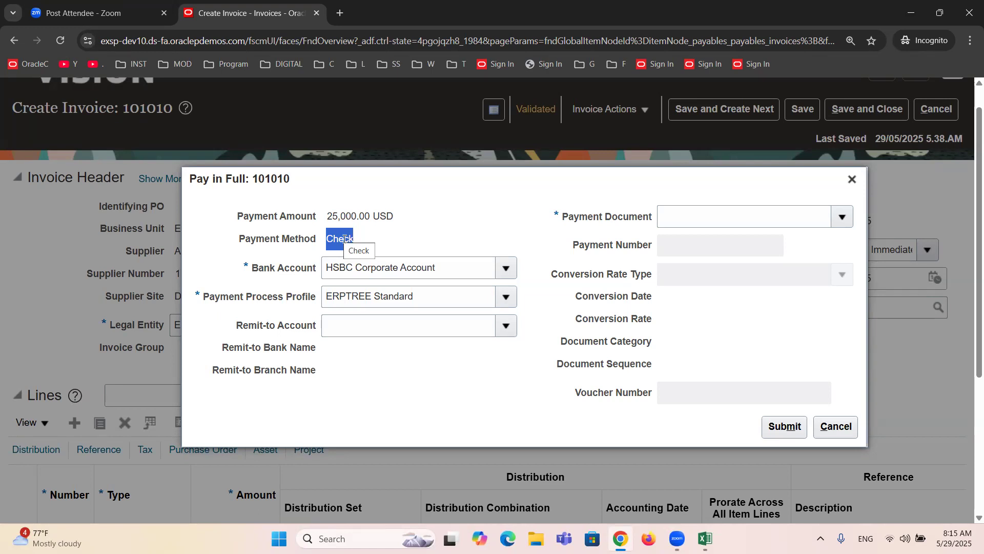
pyautogui.doubleClick(344, 238)
pyautogui.moveTo(436, 299); pyautogui.dragTo(192, 304)
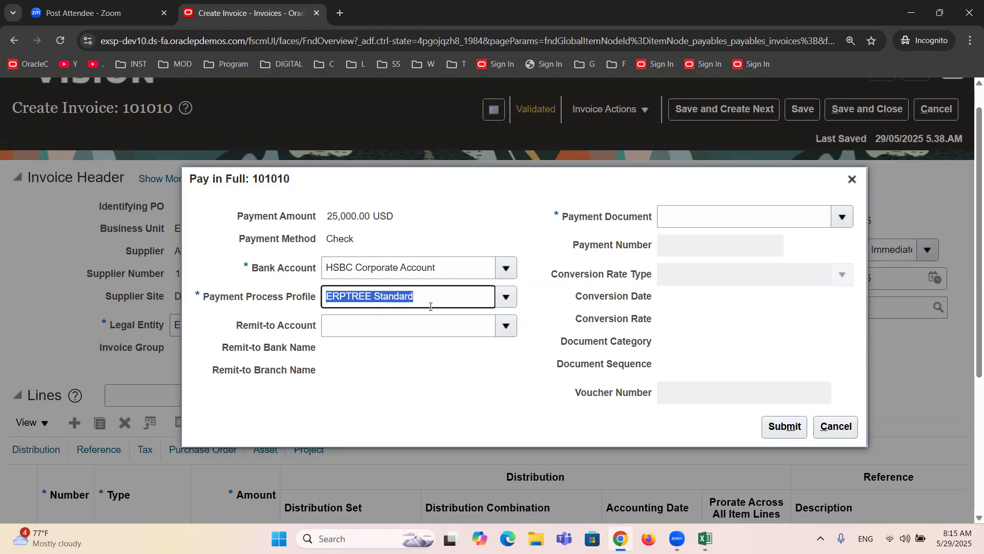
# Open Setup and Maintenance in a duplicate browser tab, leaving the Pay in Full dialog for invoice 101010 open
pyautogui.rightClick(230, 15)
pyautogui.click(271, 129)
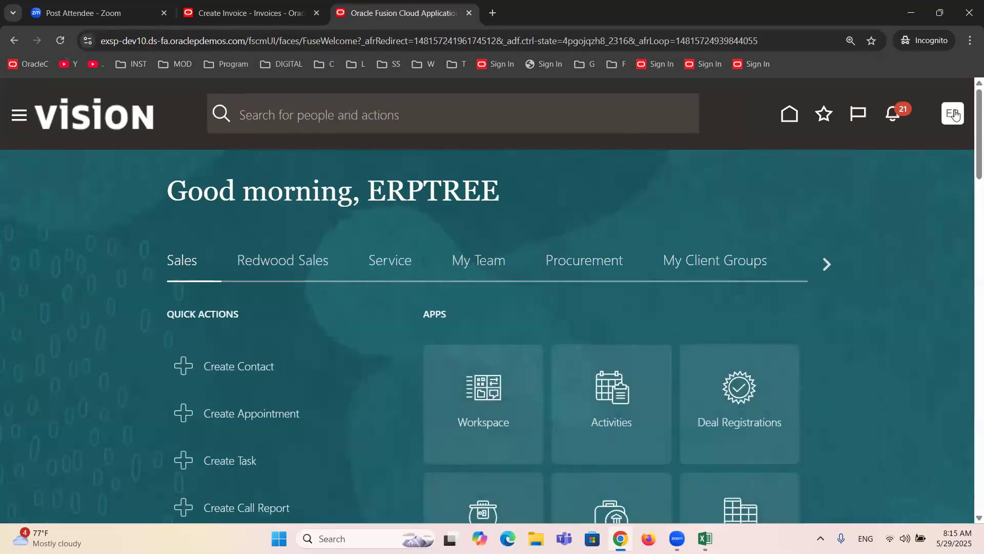
pyautogui.click(954, 115)
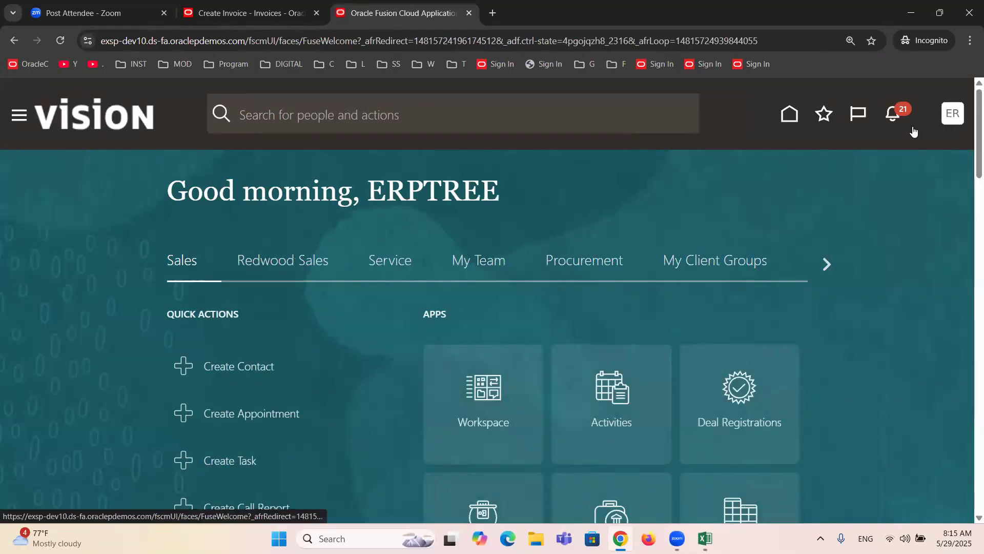
pyautogui.click(698, 353)
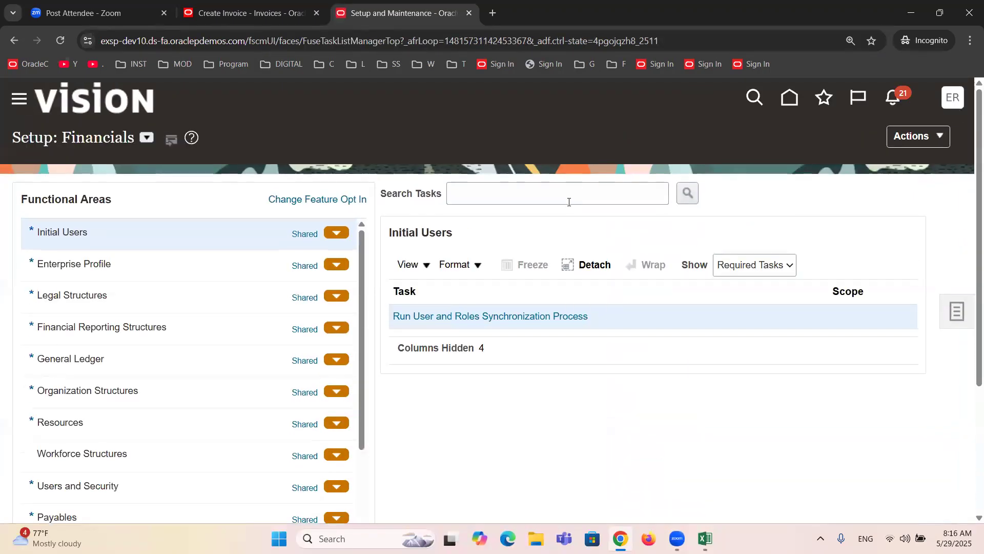
# Search the setup tasks for "Payment process p" and open Manage Payment Process Profiles
pyautogui.click(569, 202)
pyautogui.write('P')
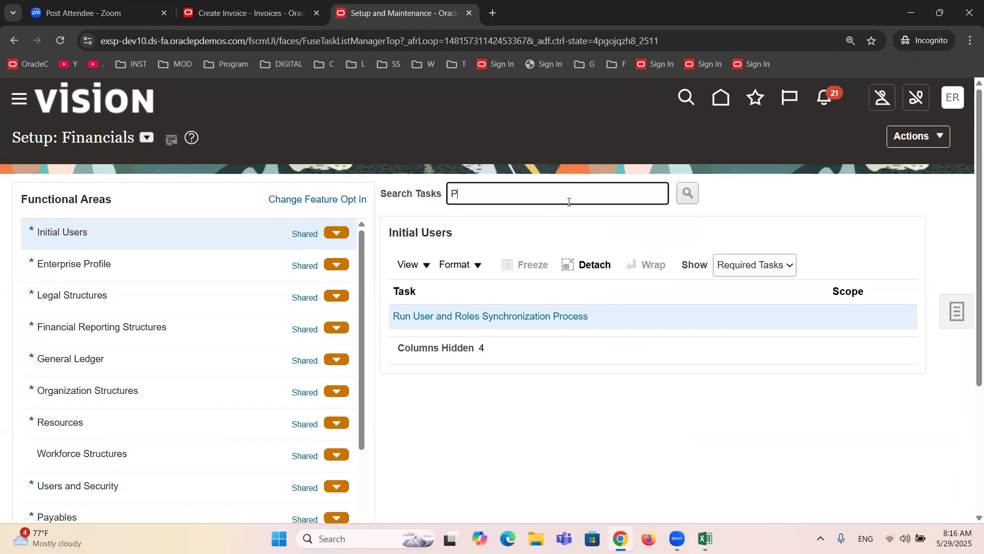
pyautogui.write('ayment process p')
pyautogui.press('Return')
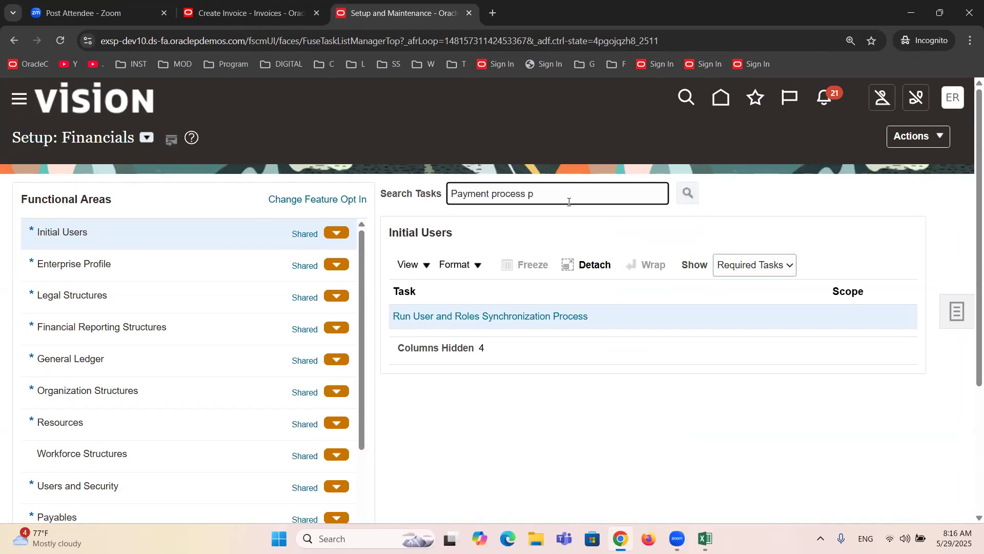
pyautogui.click(528, 317)
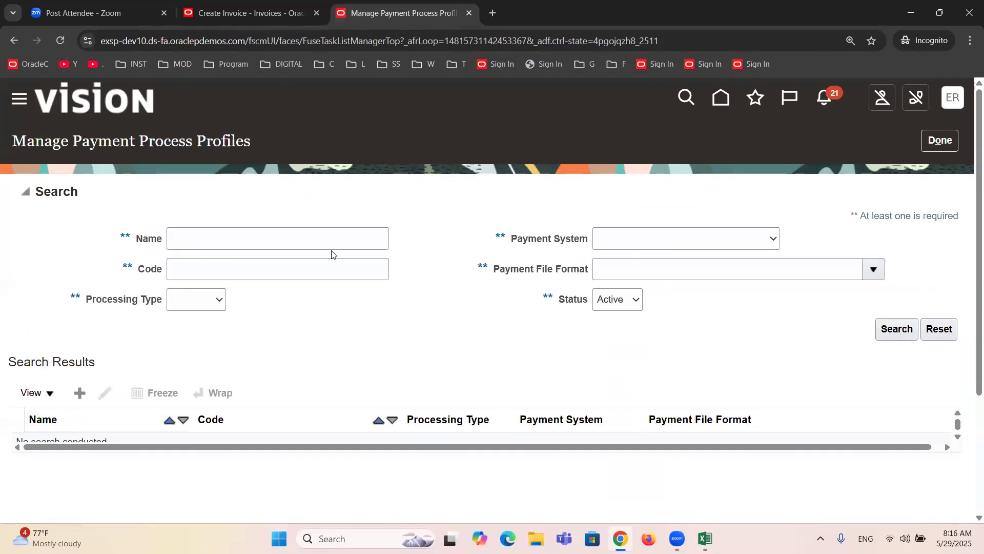
# Search for profiles named ERPTREE, open the ERPTREE Standard profile and examine its name and processing type
pyautogui.click(314, 239)
pyautogui.write('ERPTREE')
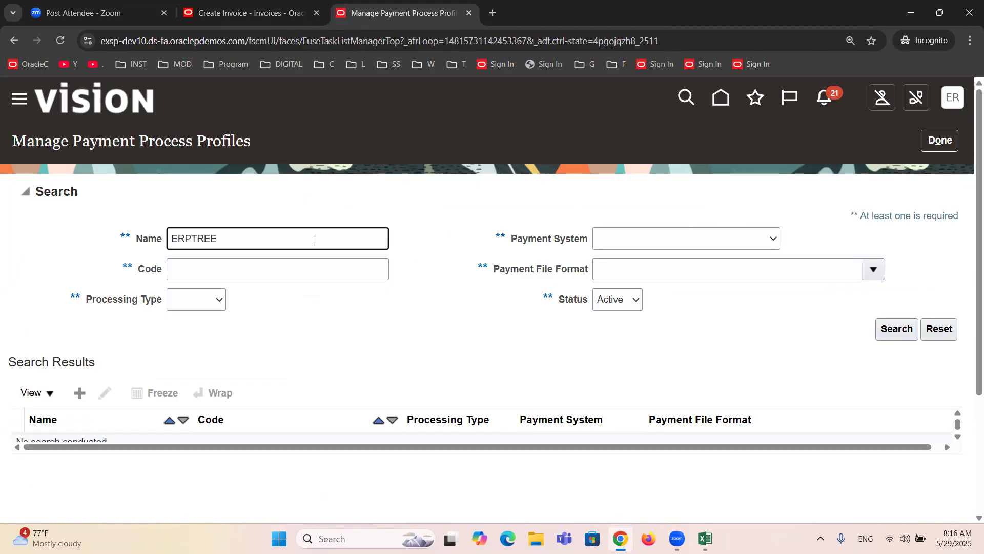
pyautogui.press('Return')
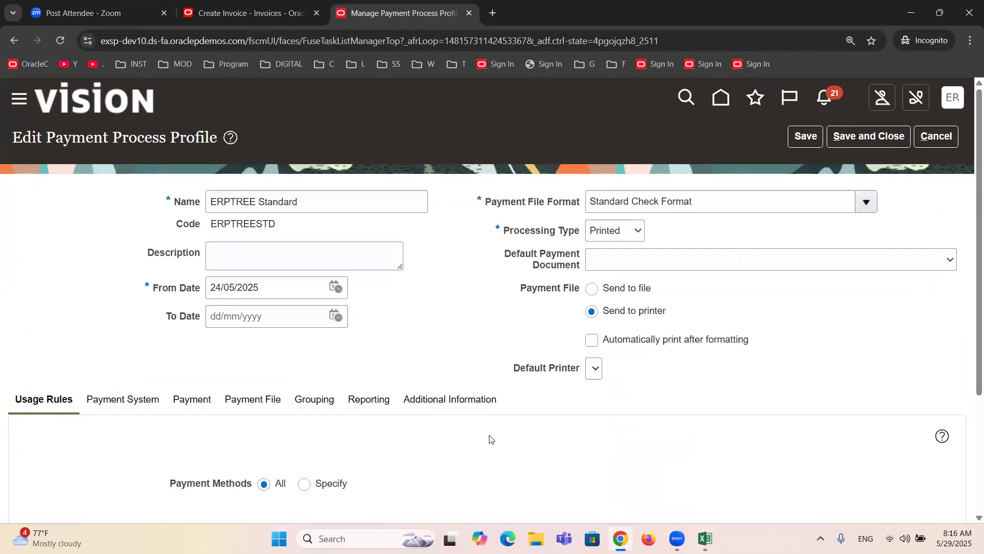
pyautogui.moveTo(507, 228); pyautogui.dragTo(570, 237)
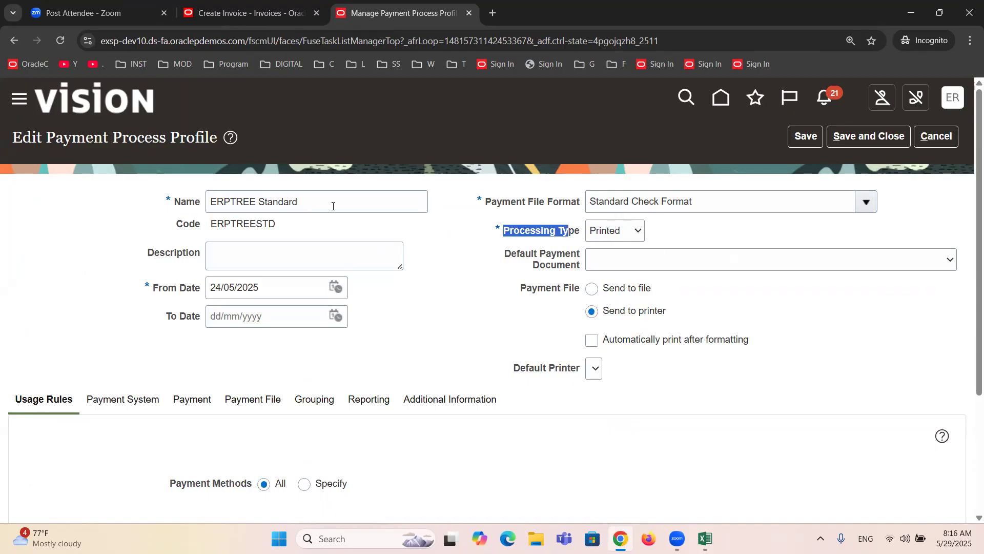
pyautogui.moveTo(333, 206); pyautogui.dragTo(112, 228)
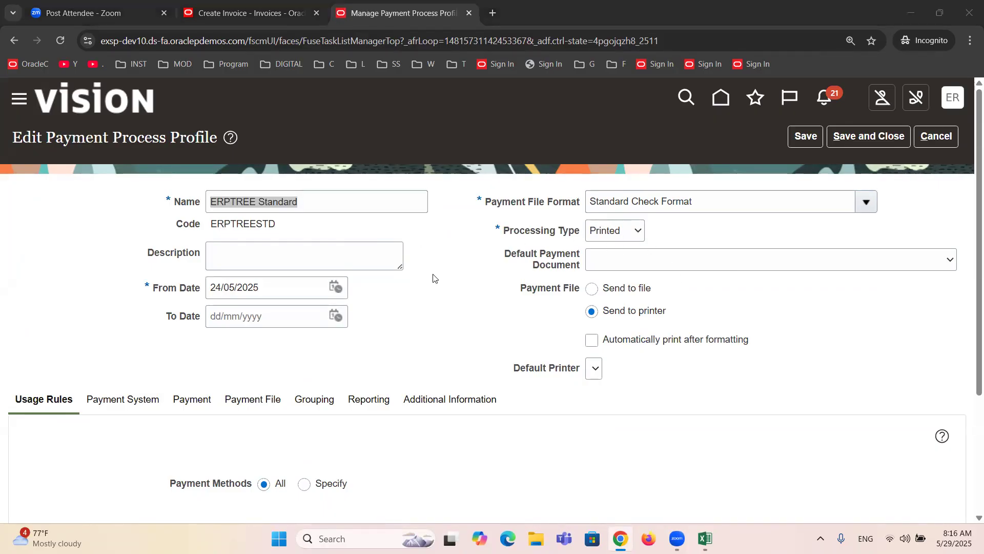
# Compare the Payment Document field in Pay in Full with the Processing Type options of the ERPTREE Standard profile
pyautogui.click(207, 14)
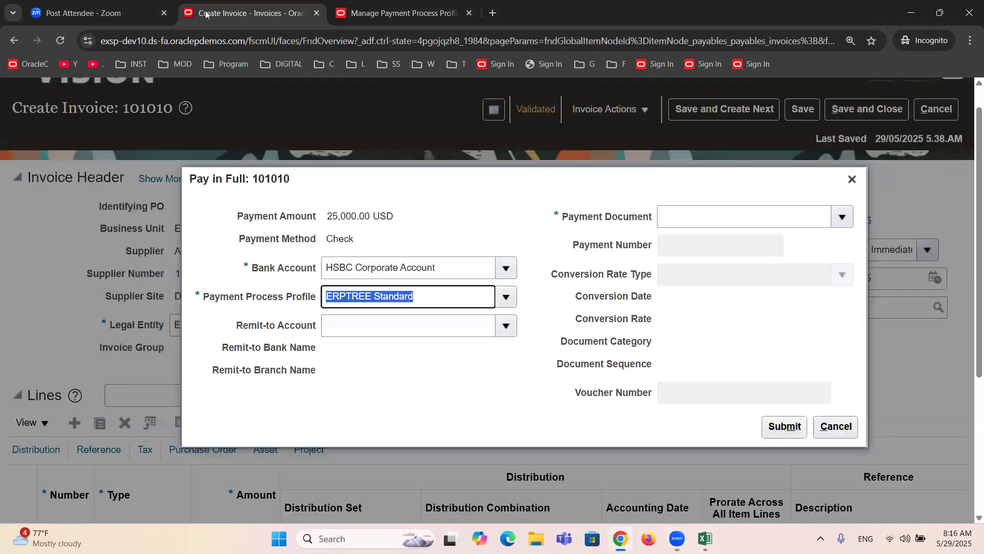
pyautogui.click(842, 217)
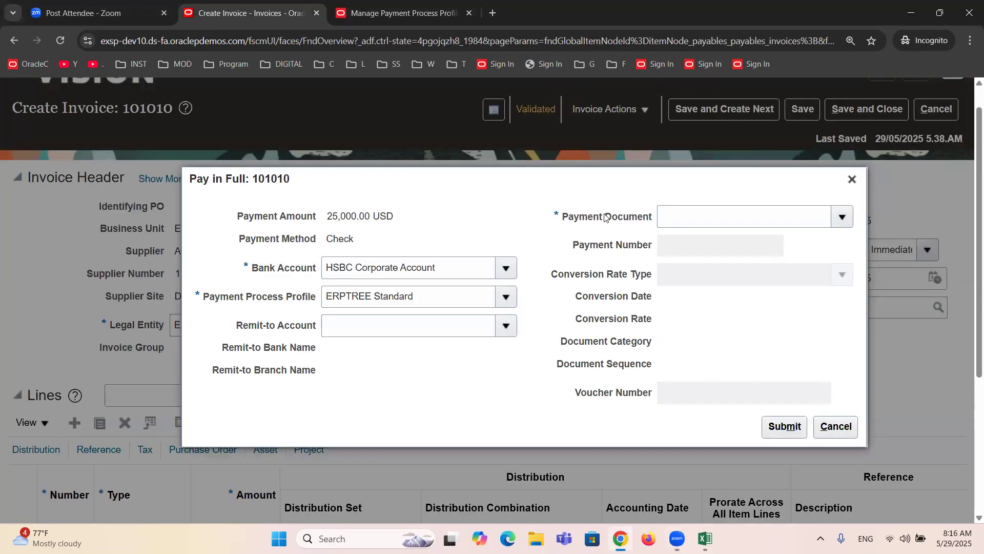
pyautogui.click(471, 199)
pyautogui.hotkey('ctrl', 'Tab')
pyautogui.click(632, 229)
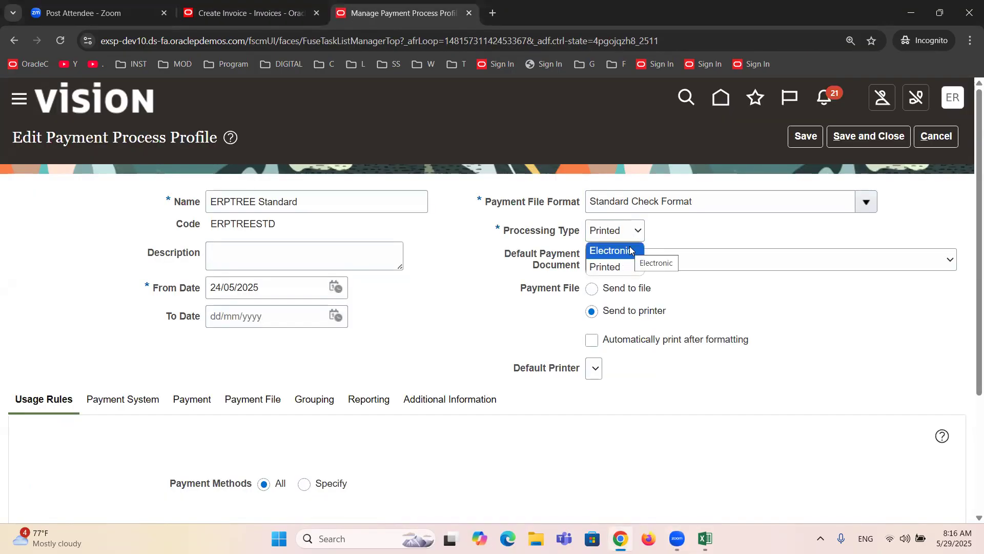
# Review the selected Payment Process Profile and the available Payment Document options in Pay in Full, without choosing one
pyautogui.click(274, 19)
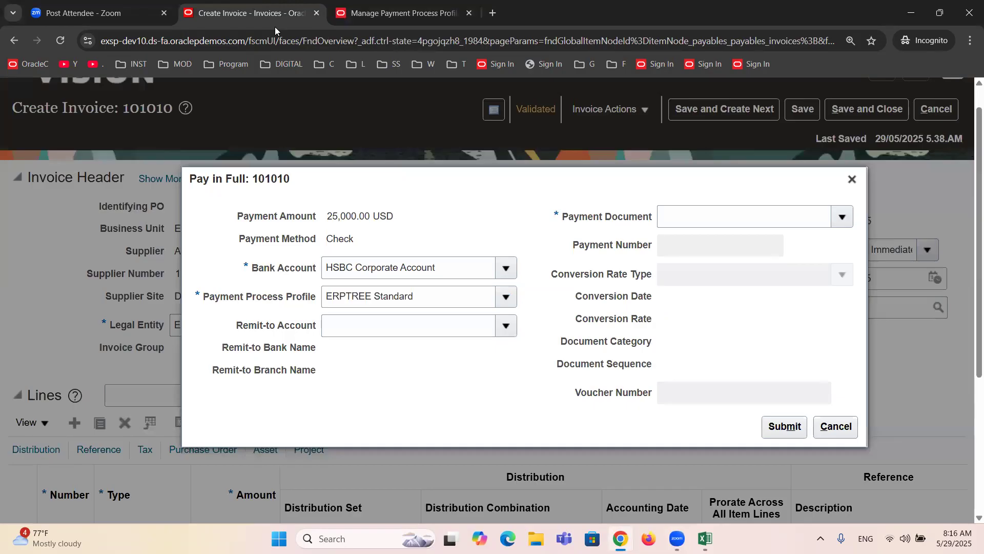
pyautogui.click(428, 303)
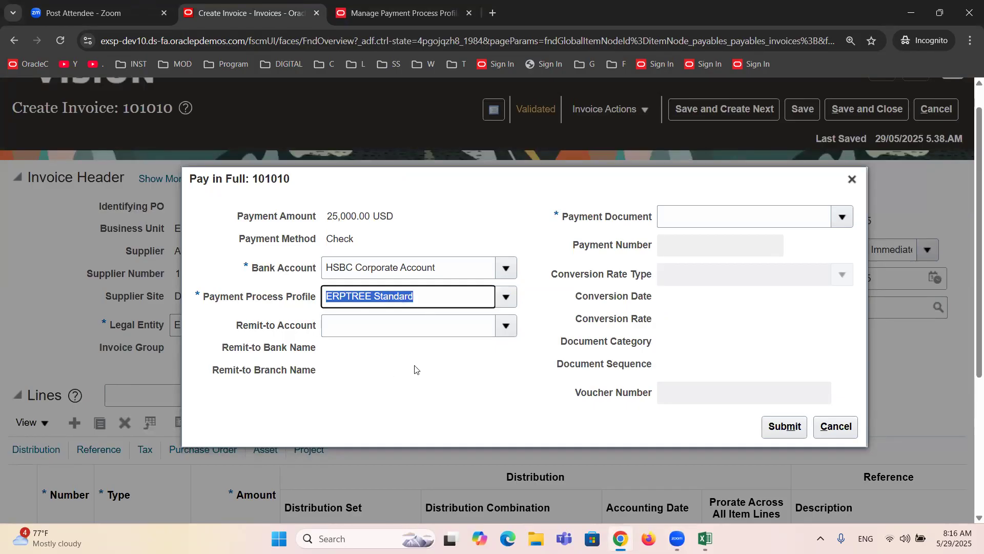
pyautogui.click(843, 217)
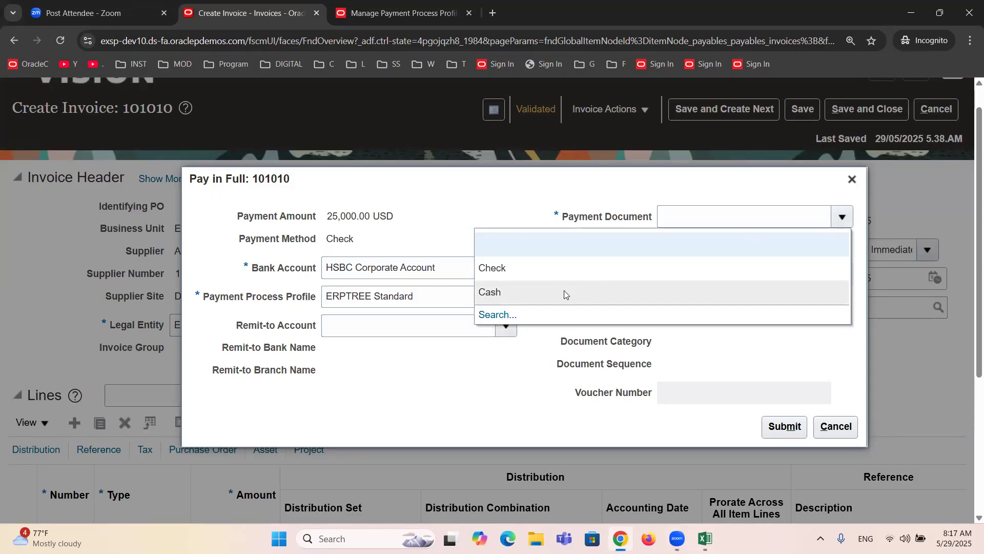
pyautogui.click(437, 213)
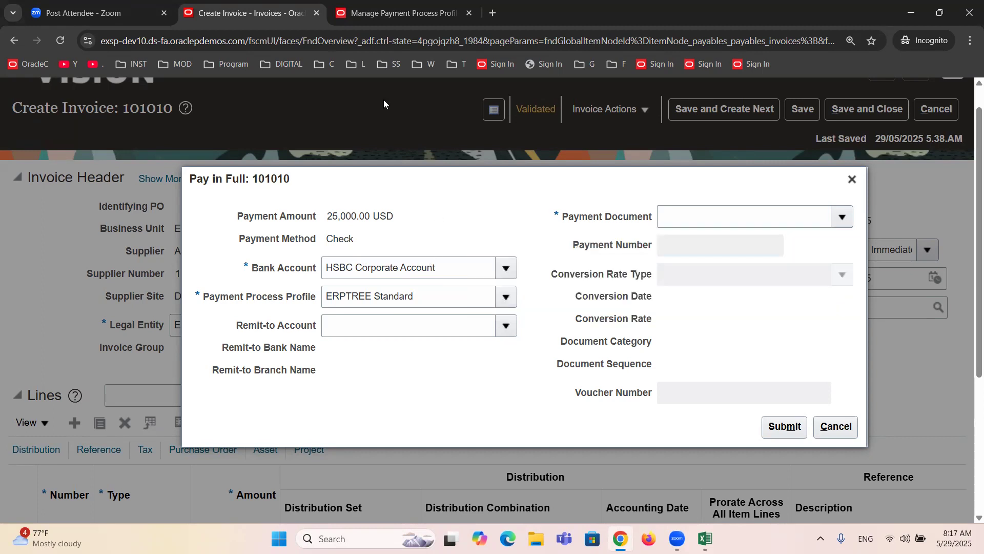
# Return to the ERPTREE Standard profile setup and examine its Processing Type options and Payment File Format
pyautogui.hotkey('ctrl', 'Tab')
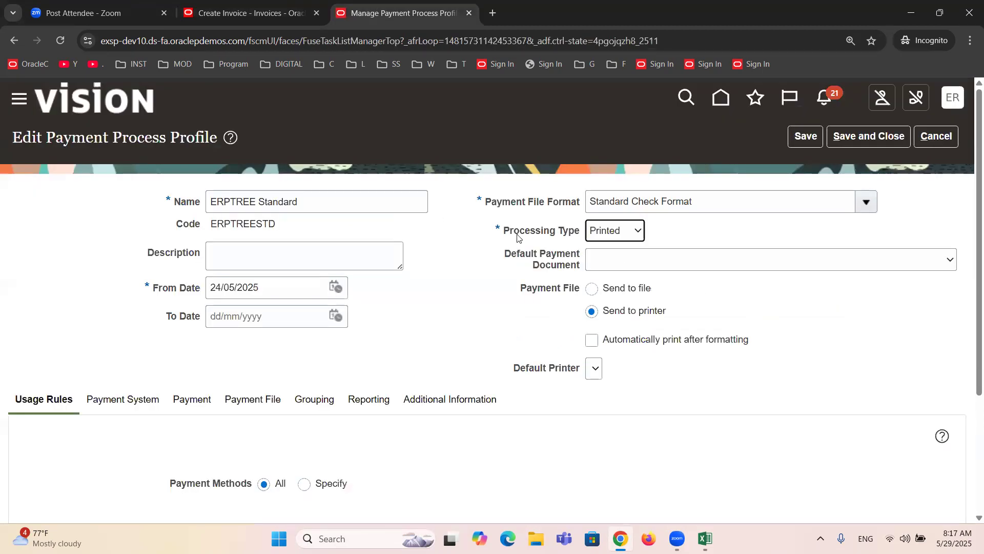
pyautogui.click(614, 232)
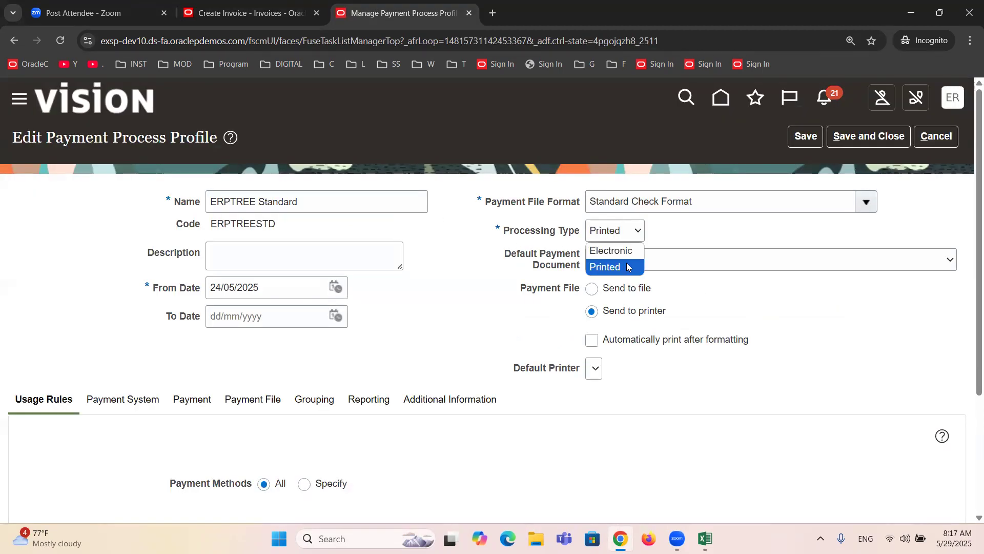
pyautogui.moveTo(485, 202); pyautogui.dragTo(577, 212)
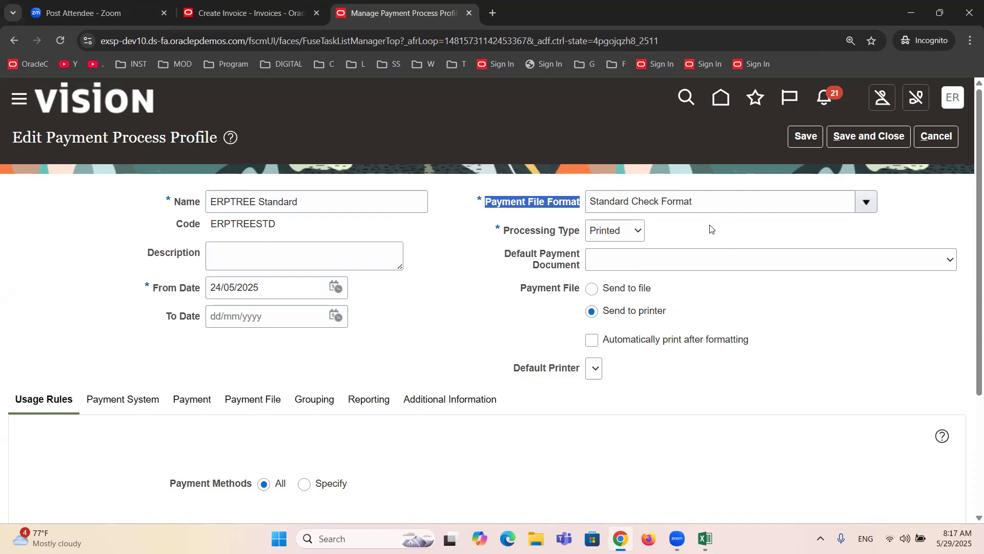
pyautogui.click(730, 244)
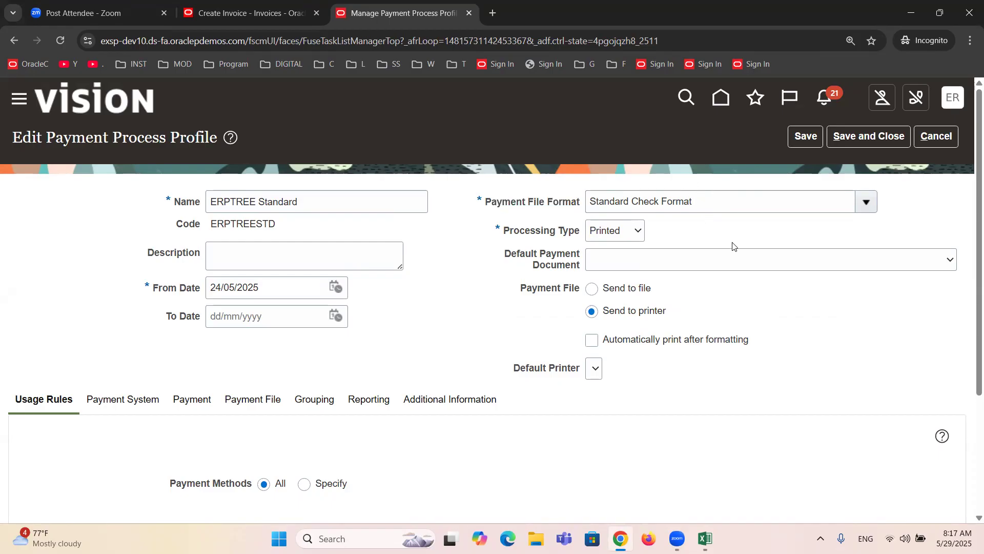
# Check the processing type of the ERPTREE Standard payment process profile against the profile selected in the invoice's Pay in Full form
pyautogui.moveTo(504, 230); pyautogui.dragTo(624, 224)
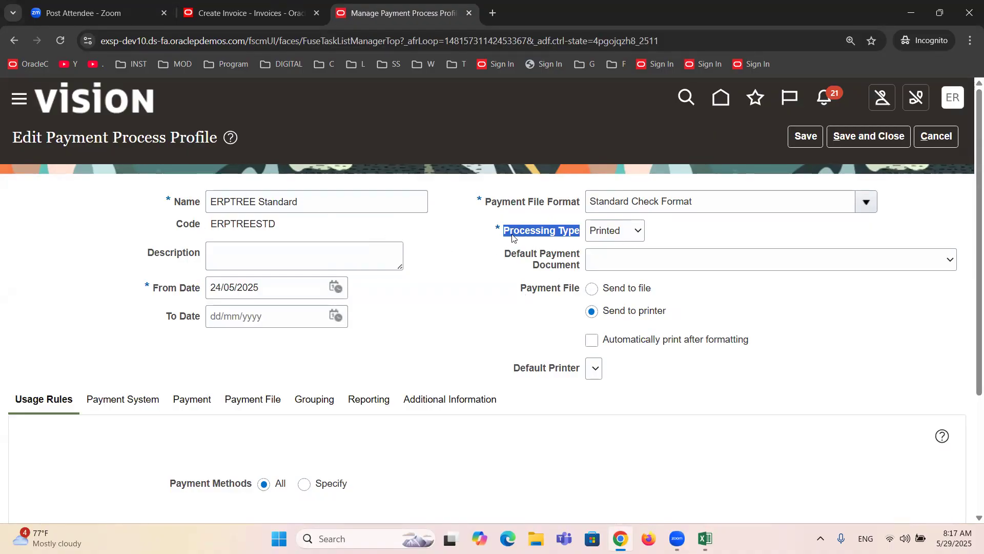
pyautogui.click(668, 231)
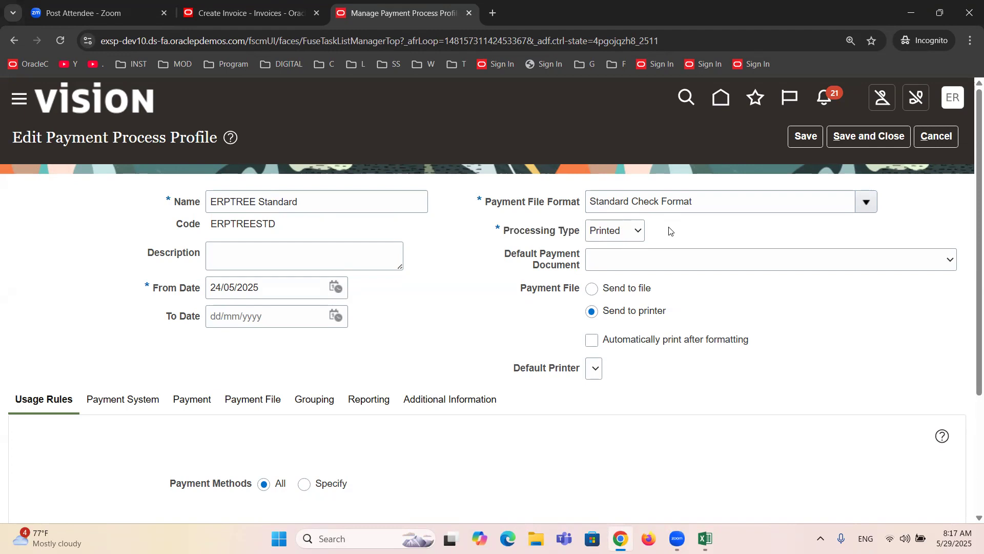
pyautogui.click(228, 5)
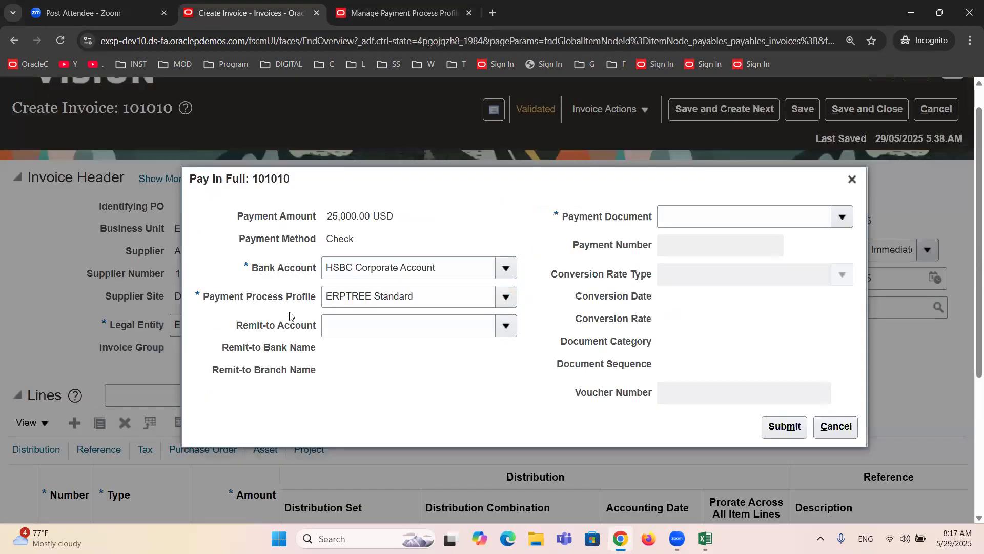
pyautogui.moveTo(461, 297); pyautogui.dragTo(232, 302)
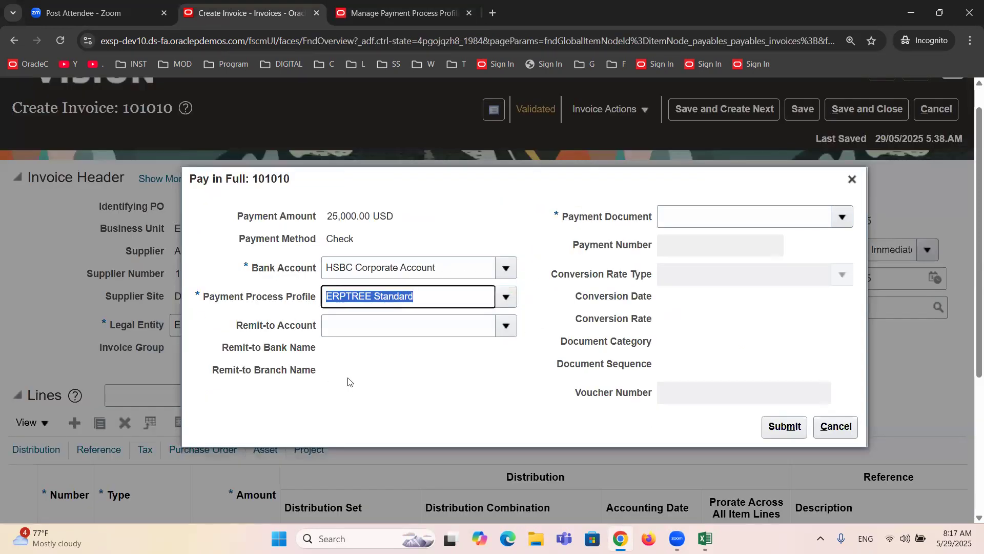
pyautogui.click(434, 365)
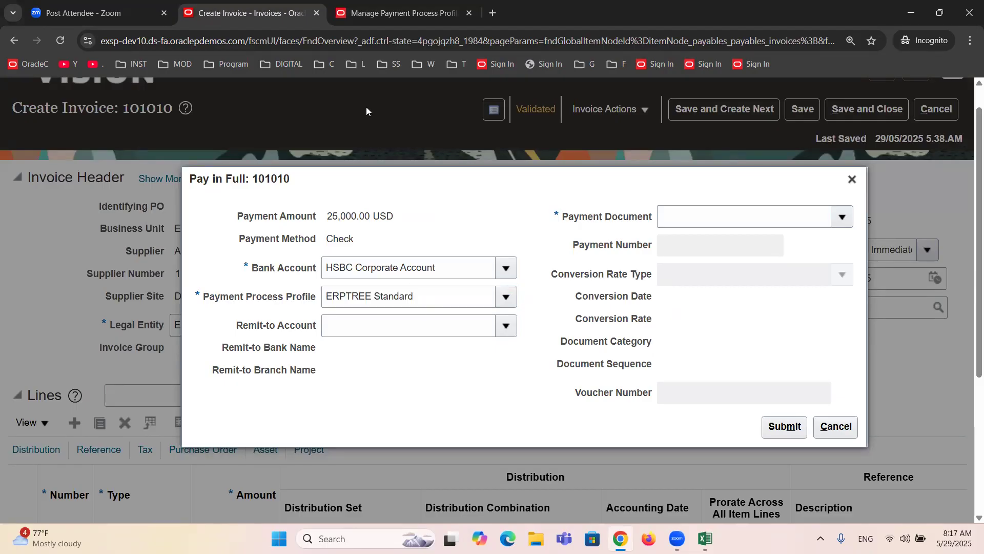
pyautogui.hotkey('ctrl', 'Tab')
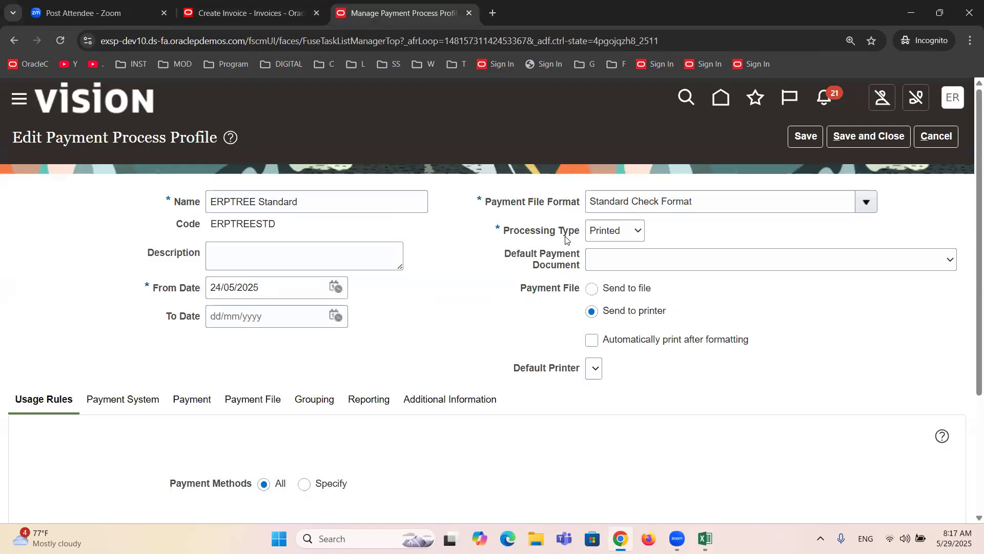
pyautogui.click(211, 16)
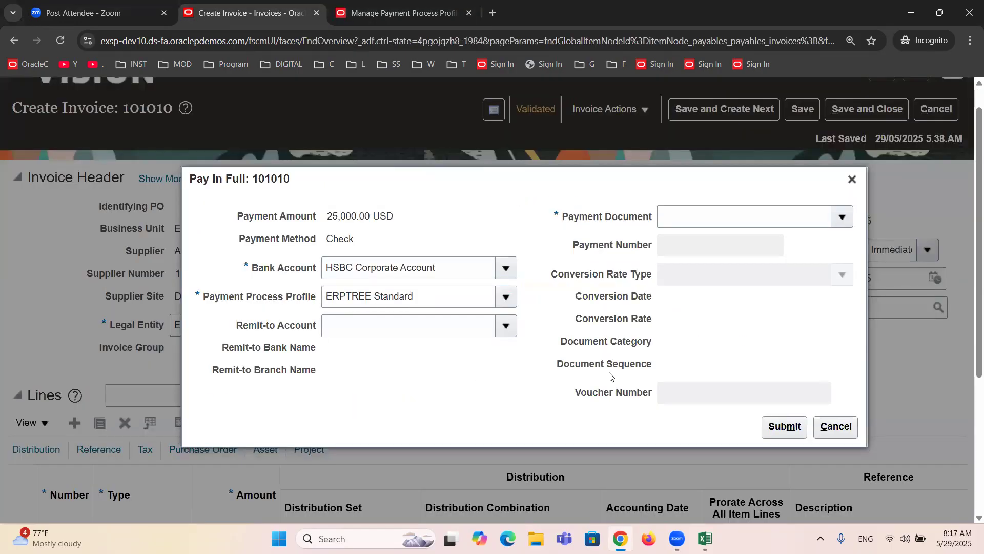
# Set the payment document to Check and submit the full payment of the invoice
pyautogui.click(843, 211)
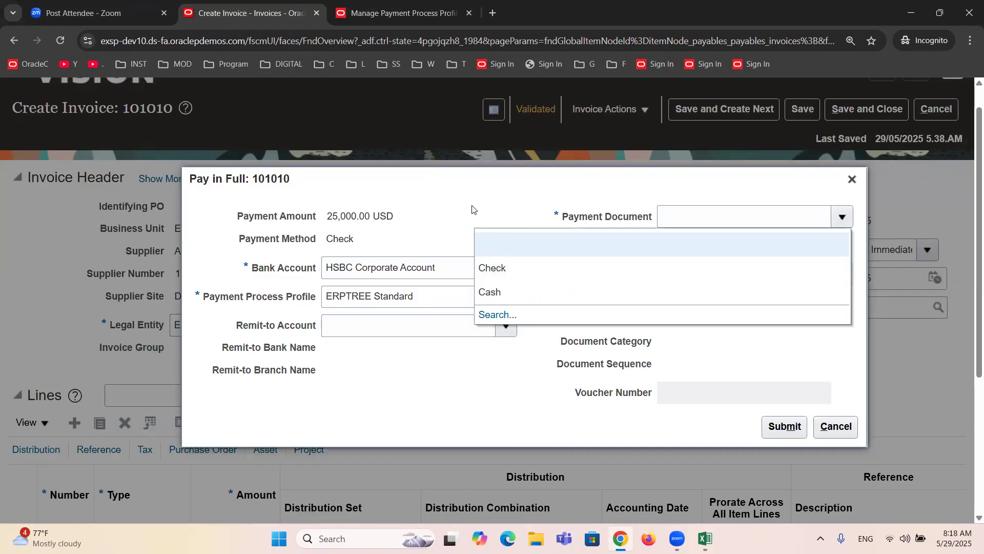
pyautogui.click(516, 270)
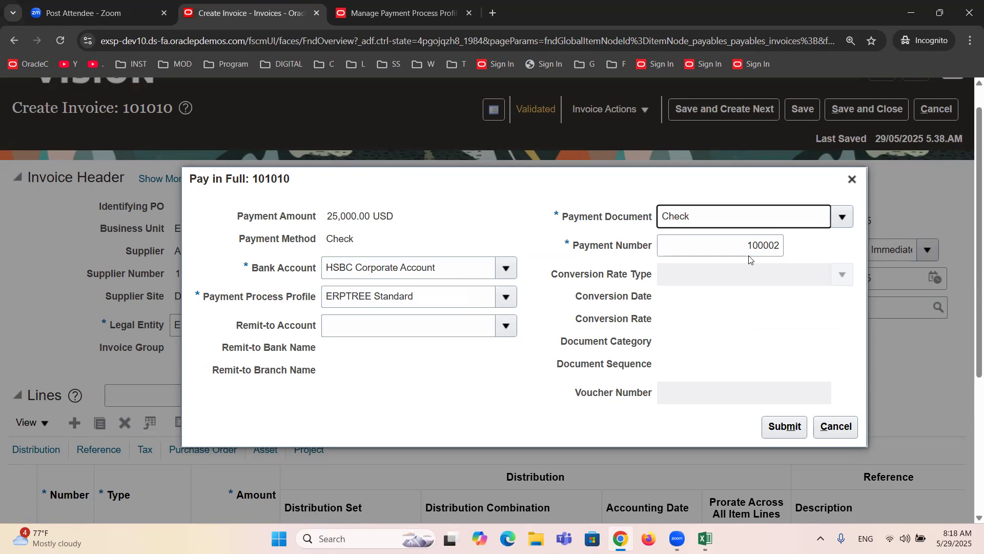
pyautogui.moveTo(746, 246); pyautogui.dragTo(814, 246)
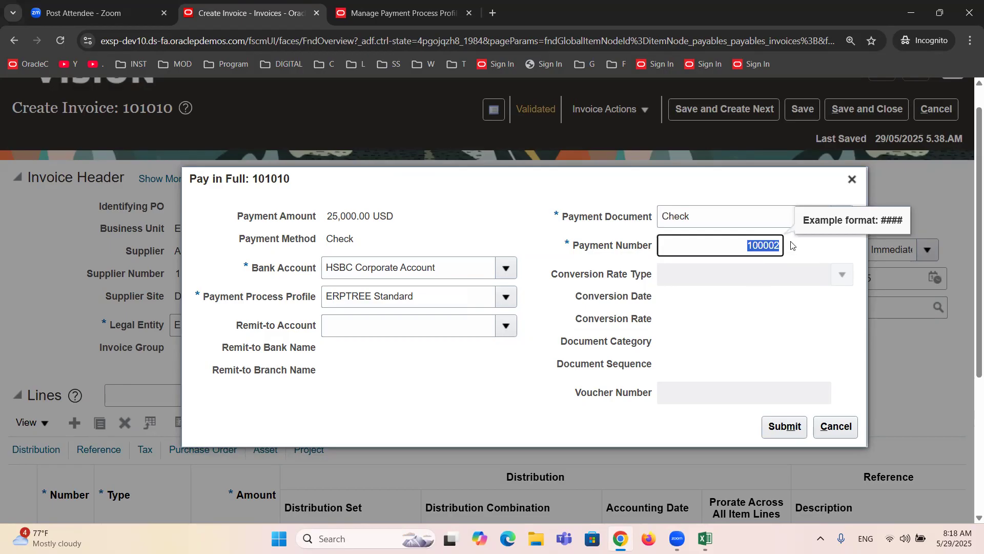
pyautogui.click(757, 323)
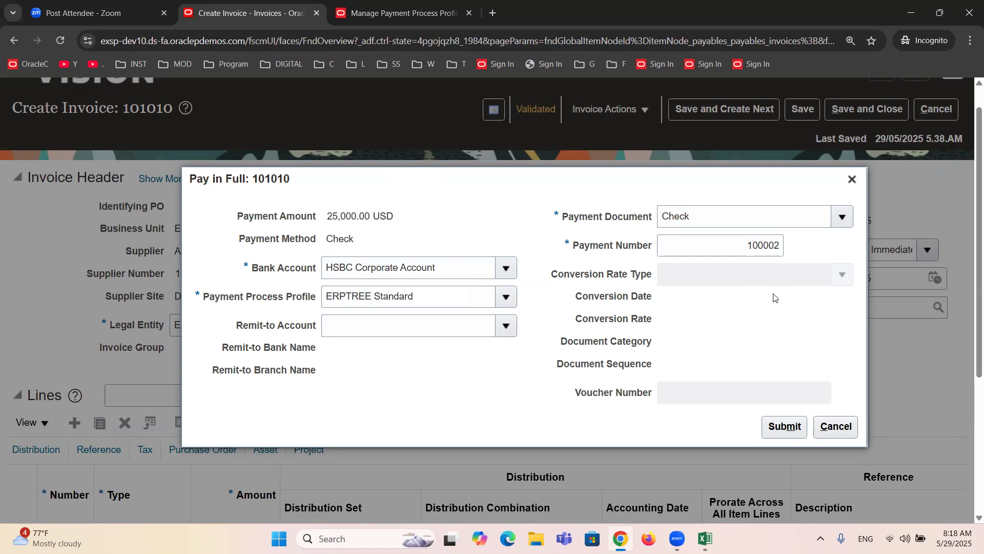
pyautogui.doubleClick(736, 244)
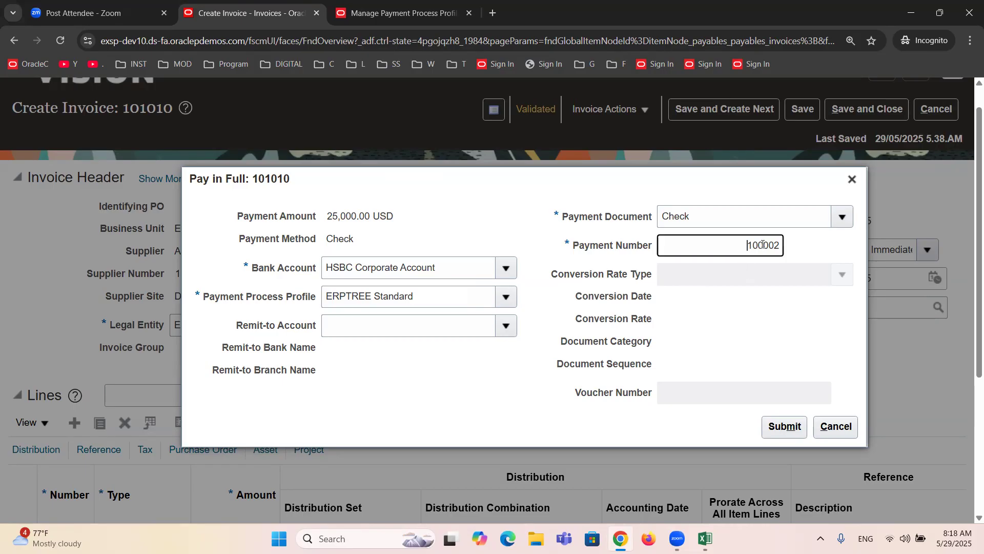
pyautogui.click(775, 338)
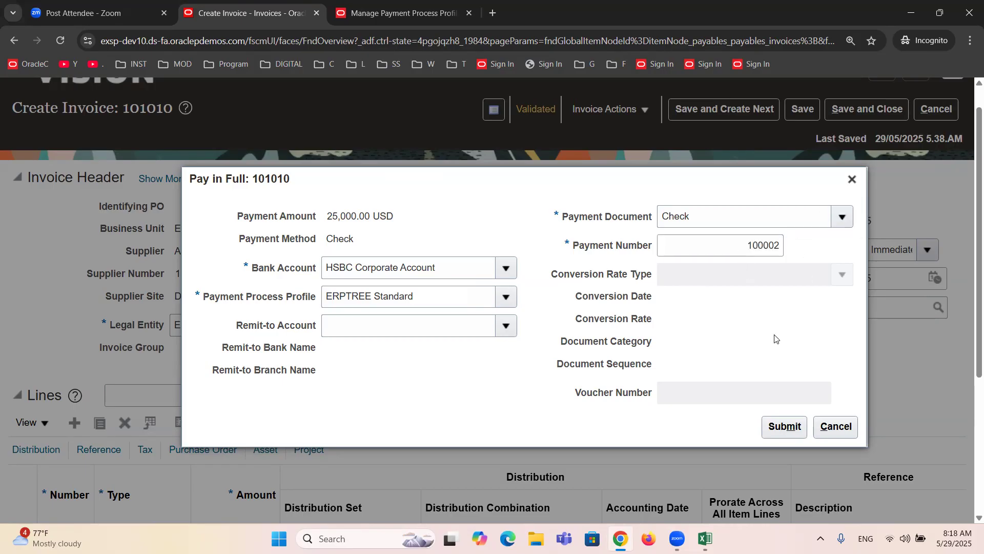
pyautogui.click(782, 428)
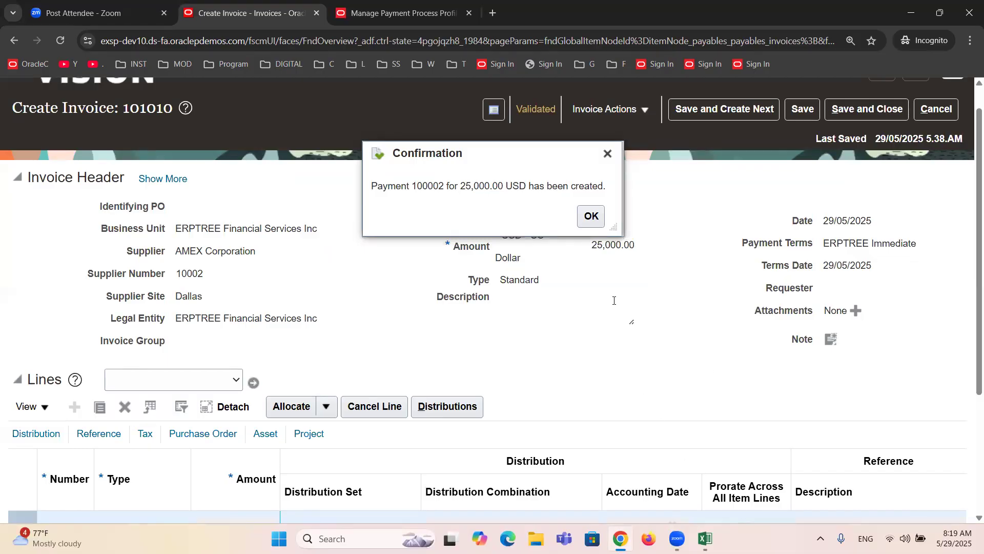
pyautogui.click(592, 217)
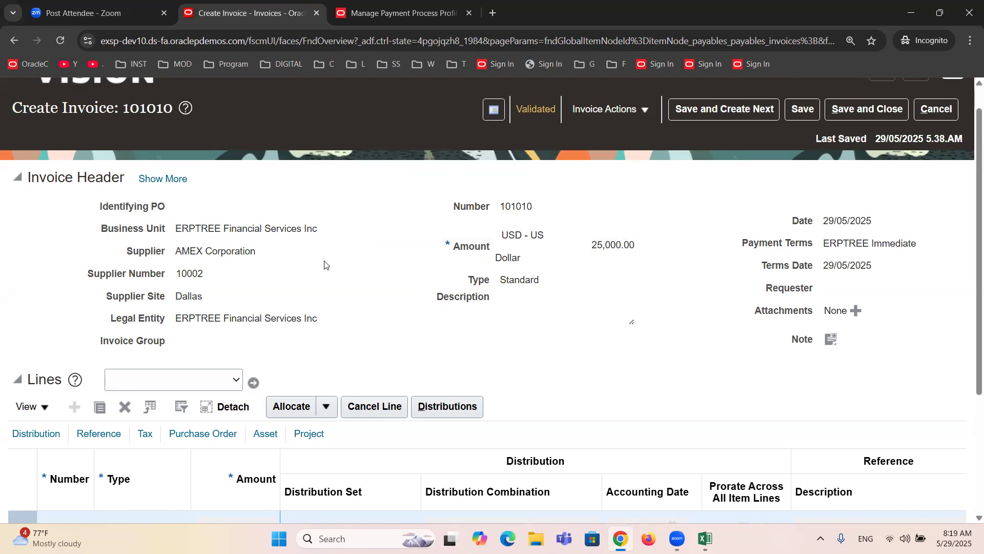
# Review the payments status in the validated invoice's summary, and close the summary
pyautogui.scroll(1, 325, 261)
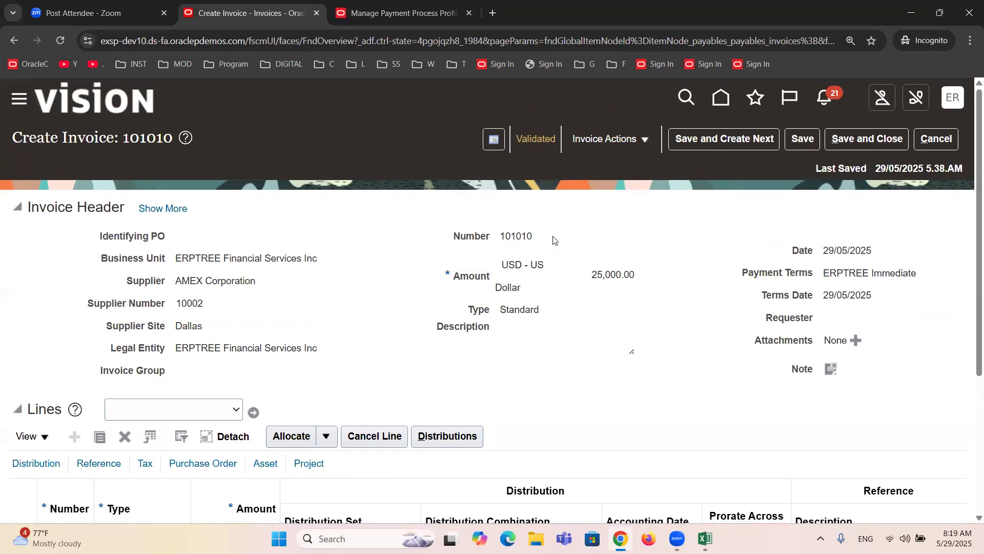
pyautogui.click(534, 140)
pyautogui.doubleClick(562, 272)
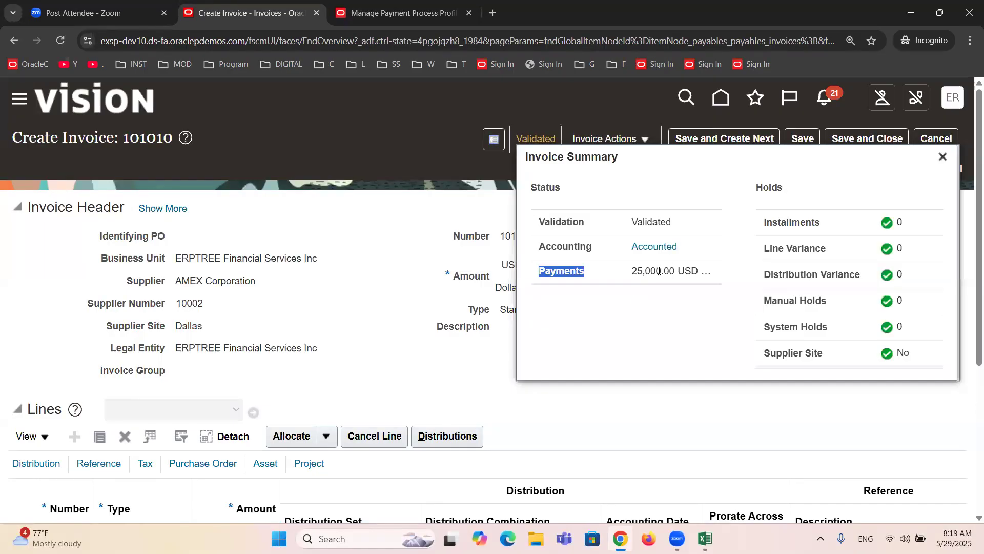
pyautogui.click(943, 156)
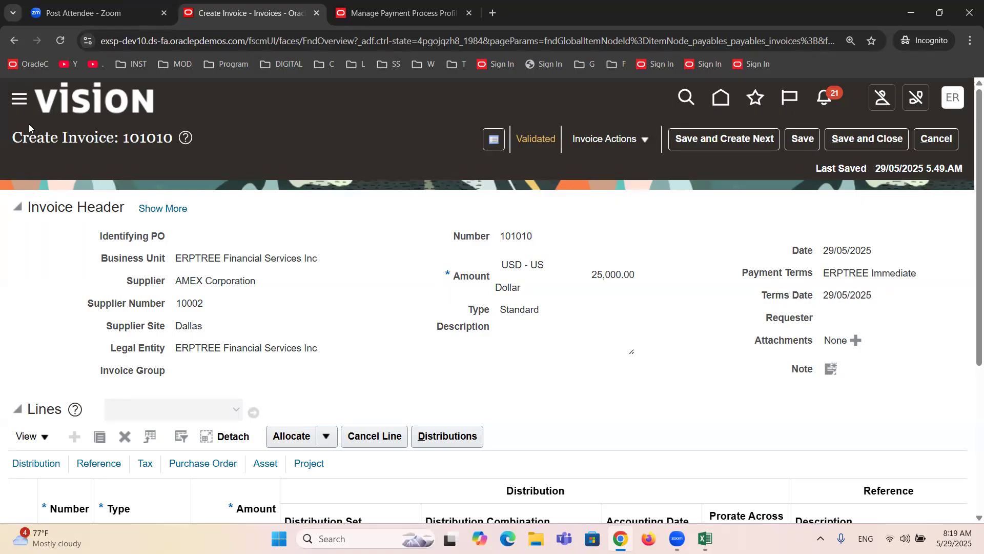
# Go to the Scheduled Processes overview page
pyautogui.click(18, 100)
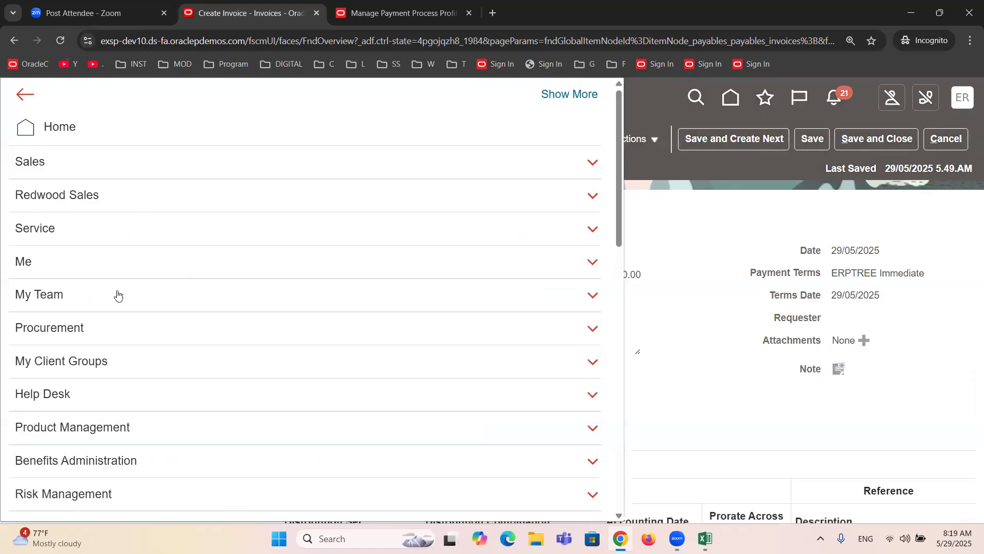
pyautogui.scroll(-5, 117, 295)
pyautogui.scroll(-1, 118, 294)
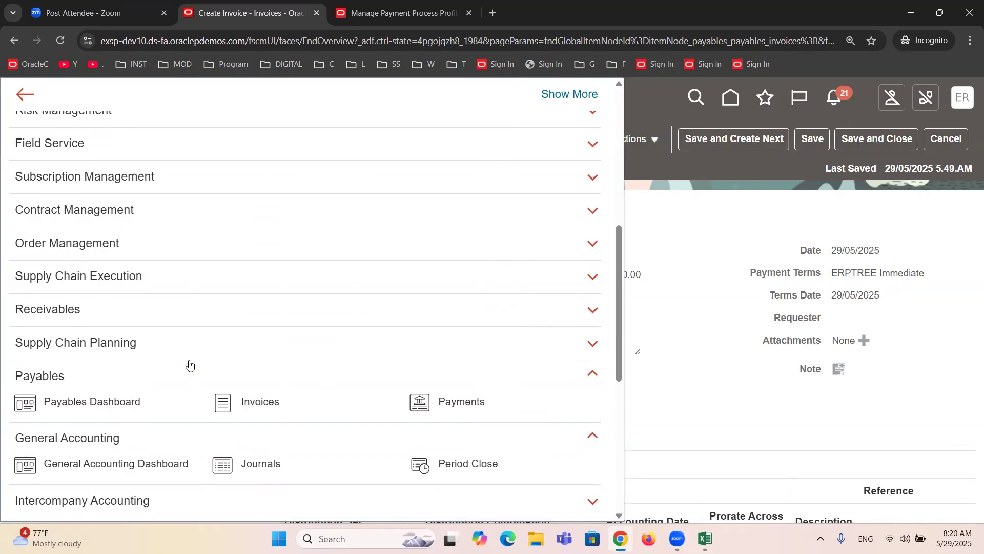
pyautogui.scroll(-2, 186, 361)
pyautogui.scroll(-3, 186, 360)
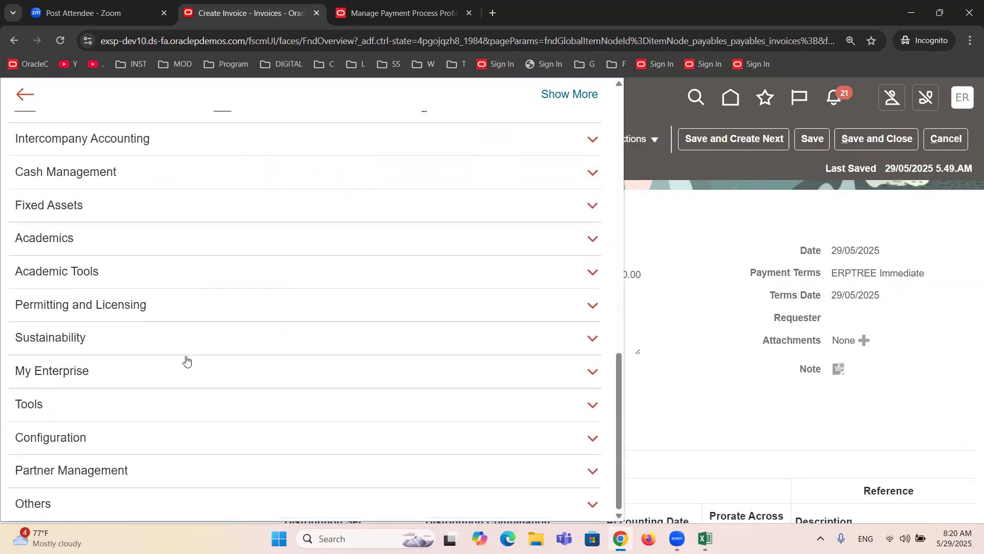
pyautogui.click(34, 404)
pyautogui.scroll(-2, 34, 404)
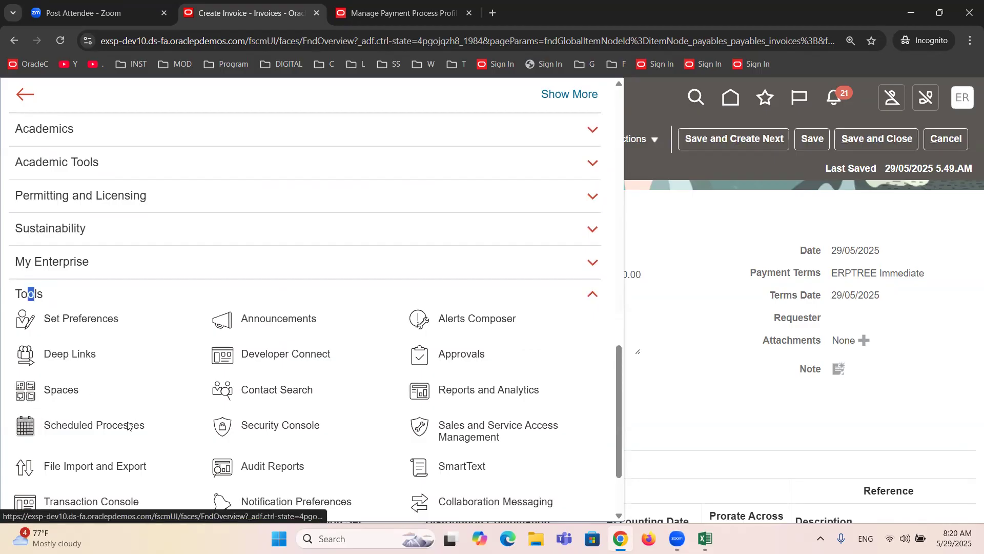
pyautogui.click(147, 463)
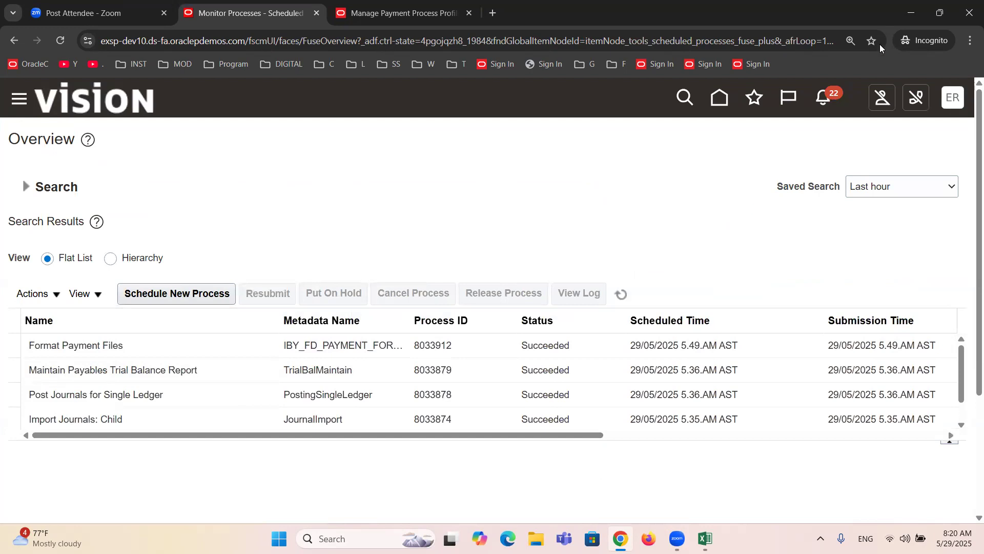
# Add the Scheduled Processes page to the favorites under the name "ESS Job Page"
pyautogui.click(744, 85)
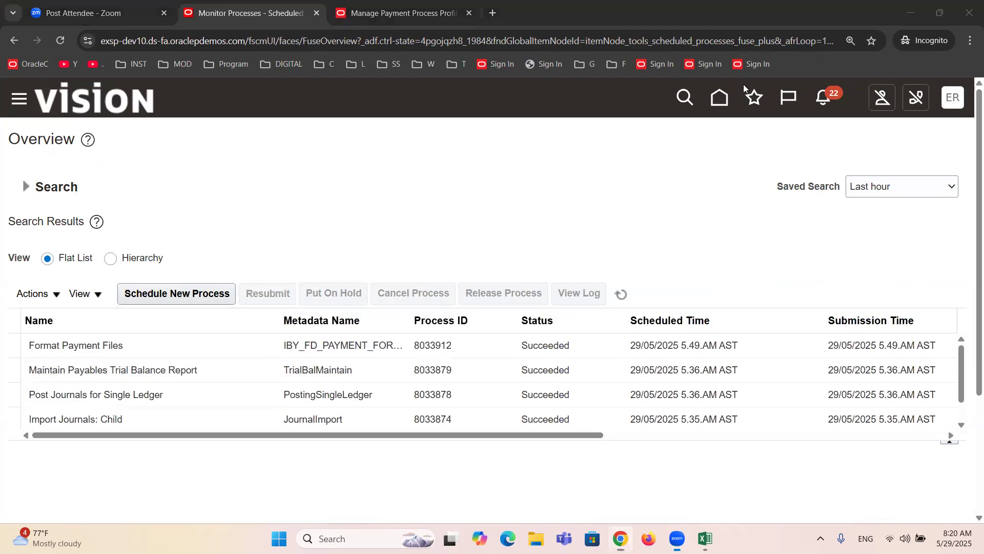
pyautogui.click(754, 97)
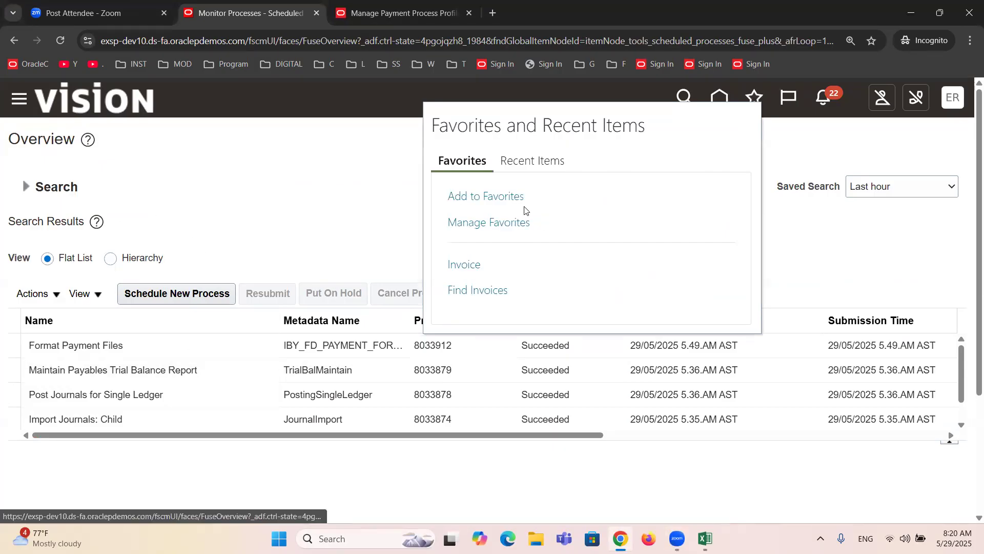
pyautogui.click(491, 196)
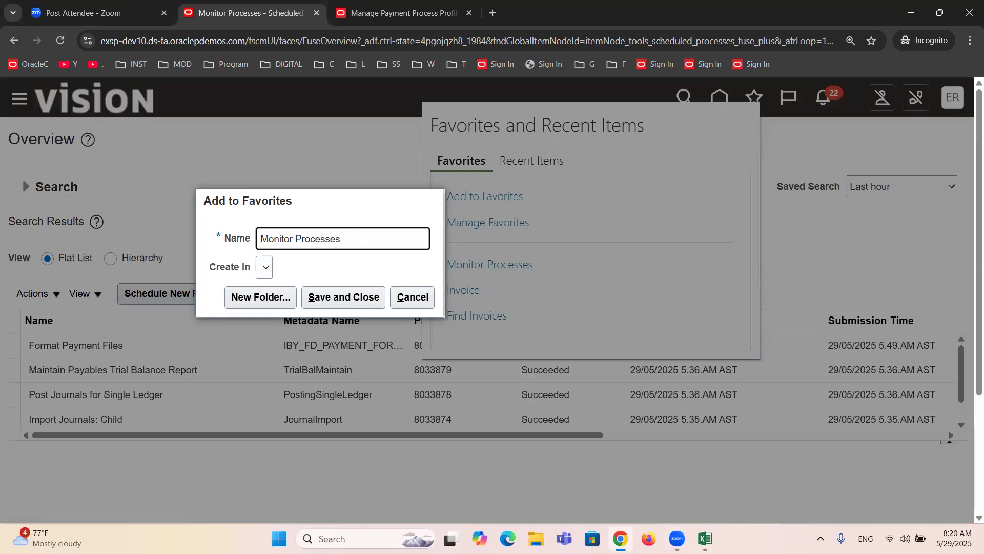
pyautogui.moveTo(358, 239); pyautogui.dragTo(202, 234)
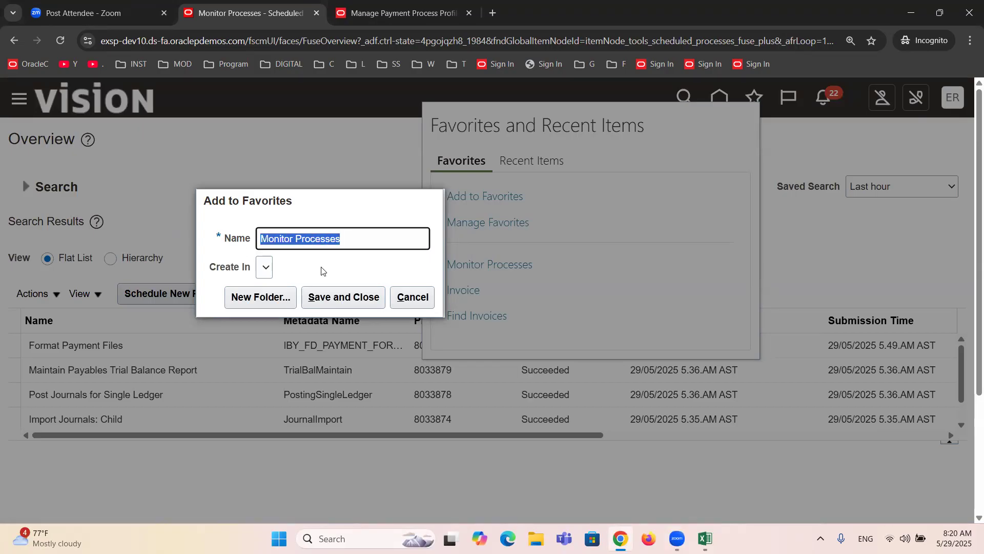
pyautogui.write('e')
pyautogui.press('BackSpace')
pyautogui.write('ESS Job ')
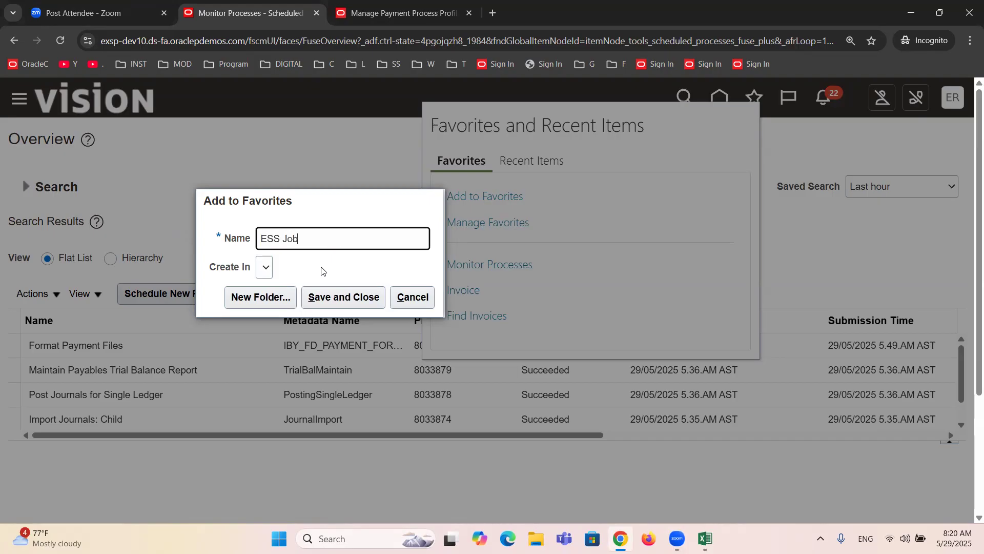
pyautogui.write('Page')
pyautogui.click(330, 297)
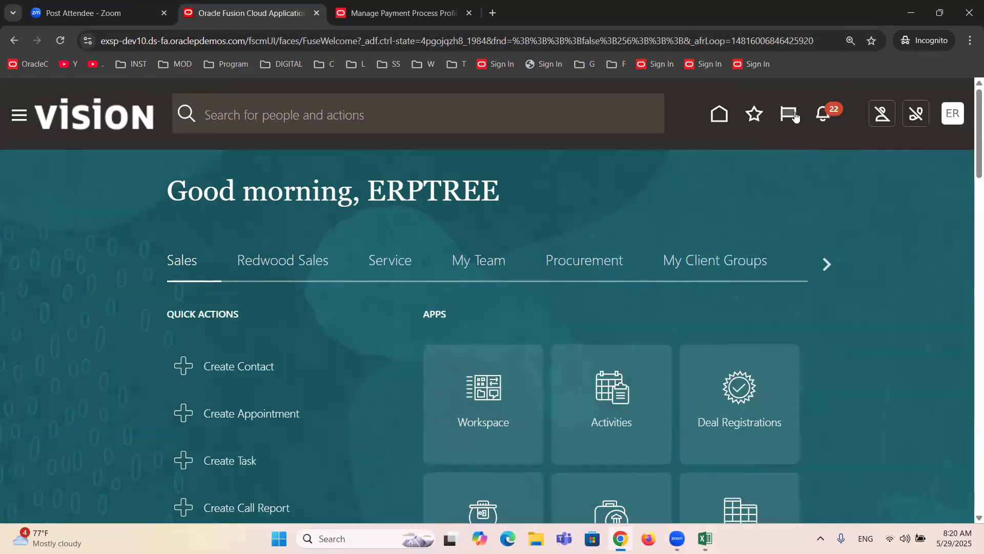
# Open the ESS Job Page favorite from the home page and examine the Format Payment Files process's log and output details
pyautogui.click(752, 116)
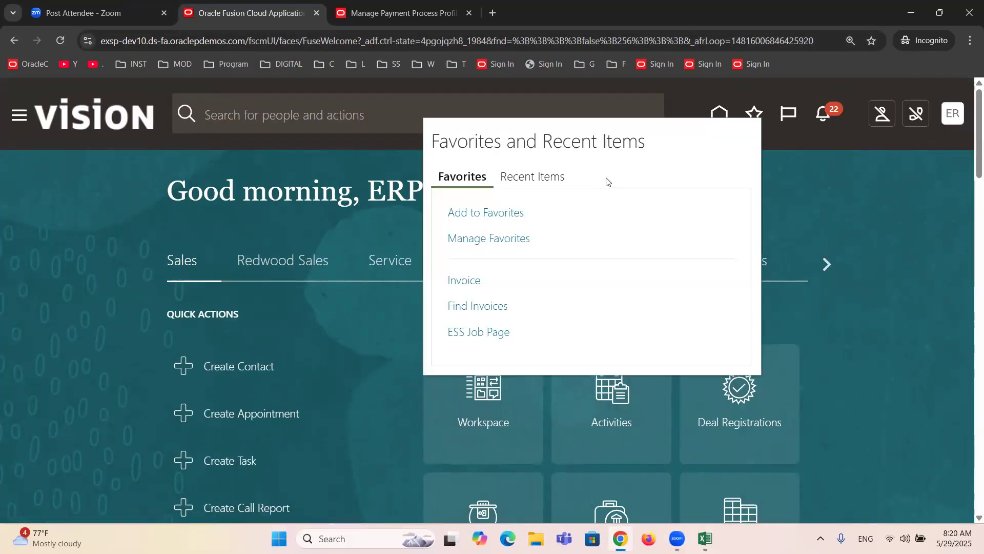
pyautogui.click(484, 334)
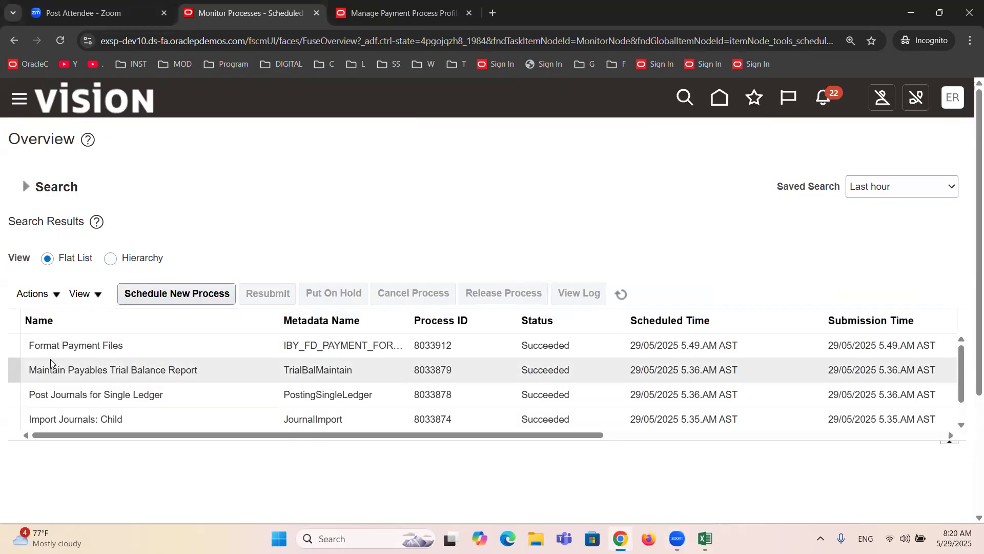
pyautogui.click(122, 347)
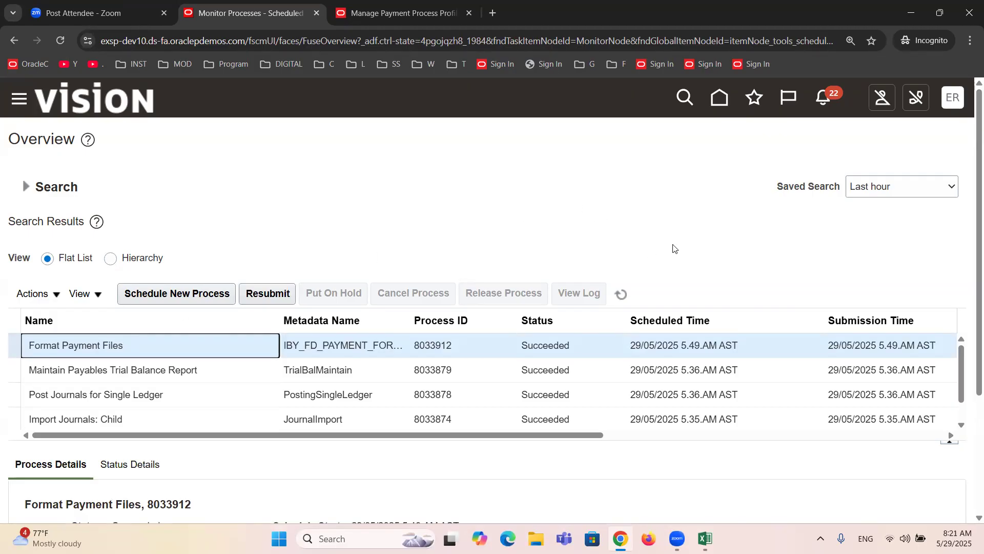
pyautogui.scroll(-3, 645, 237)
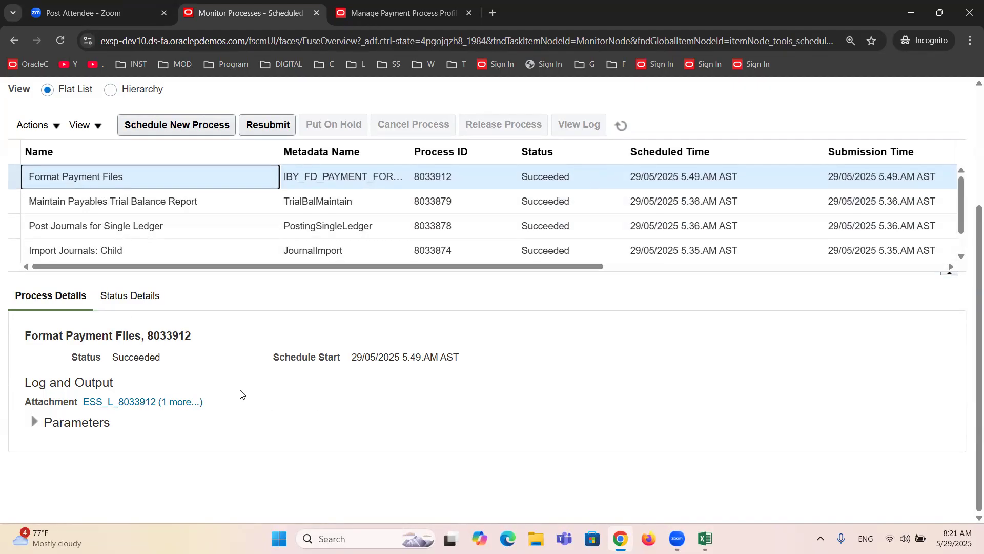
pyautogui.tripleClick(46, 381)
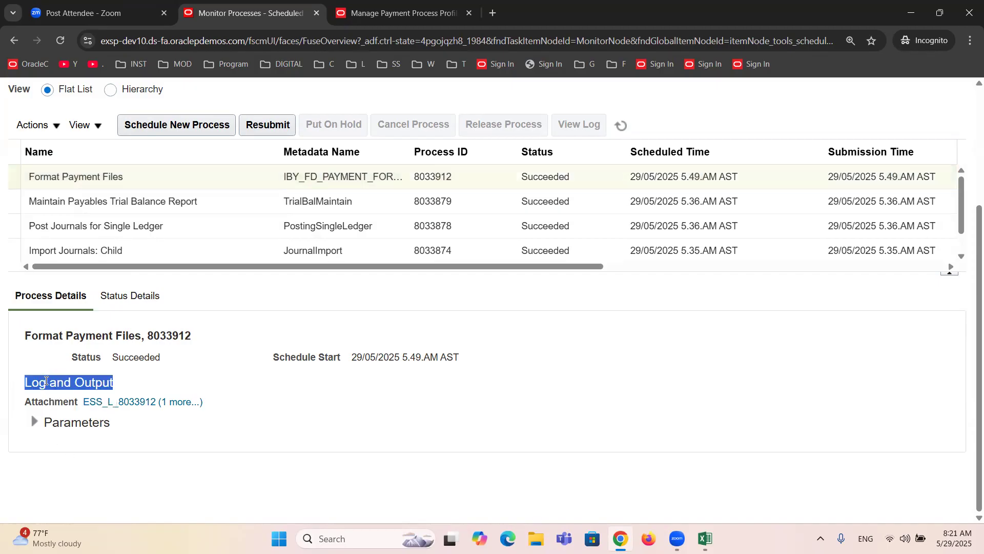
pyautogui.click(187, 379)
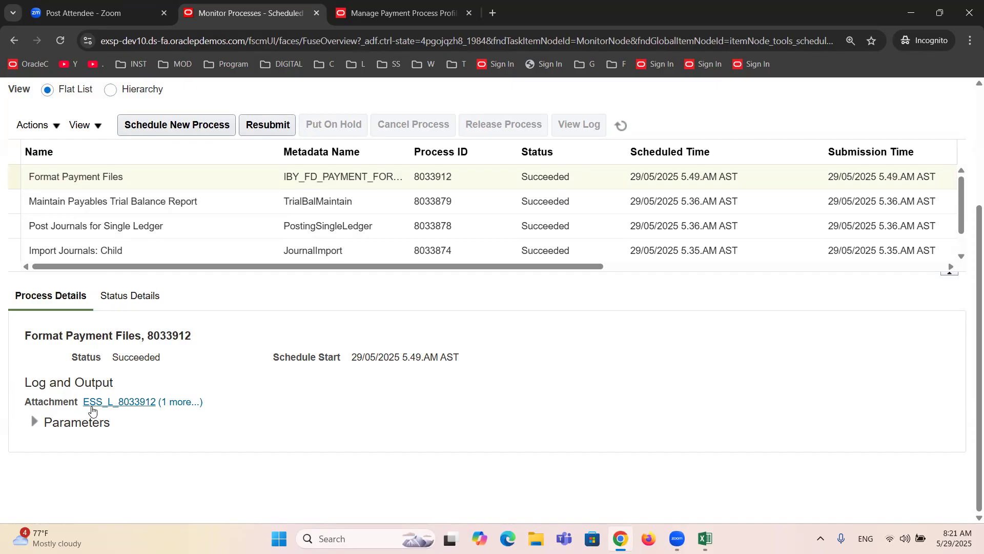
# Save the PDF output attachment of the Format Payment Files process to the Desktop as "Payment File"
pyautogui.click(180, 402)
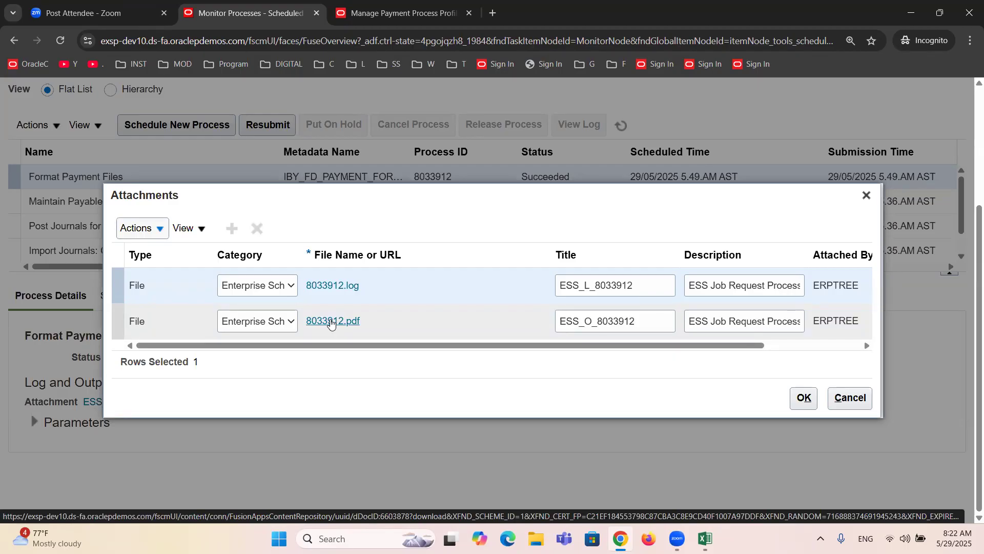
pyautogui.click(330, 322)
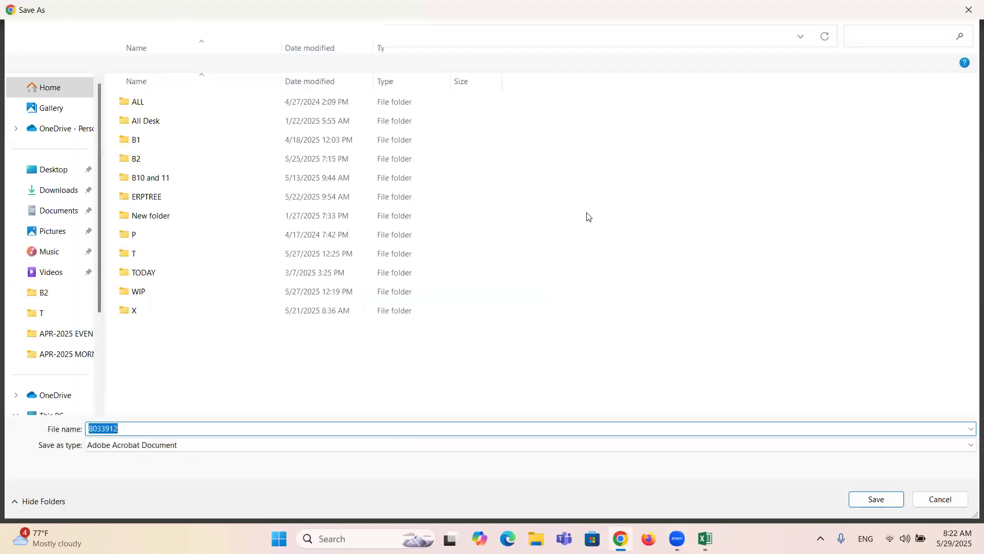
pyautogui.click(50, 172)
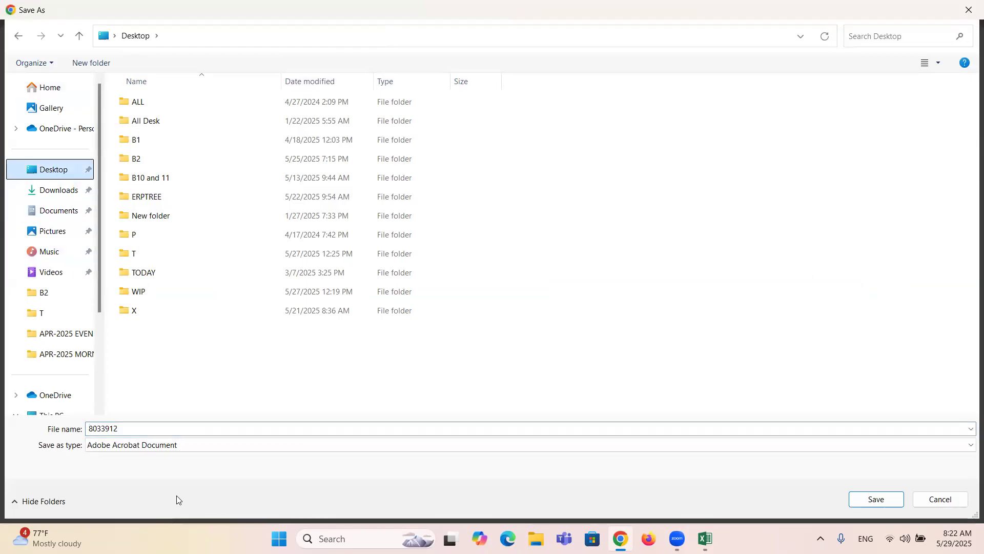
pyautogui.click(132, 434)
pyautogui.write('P')
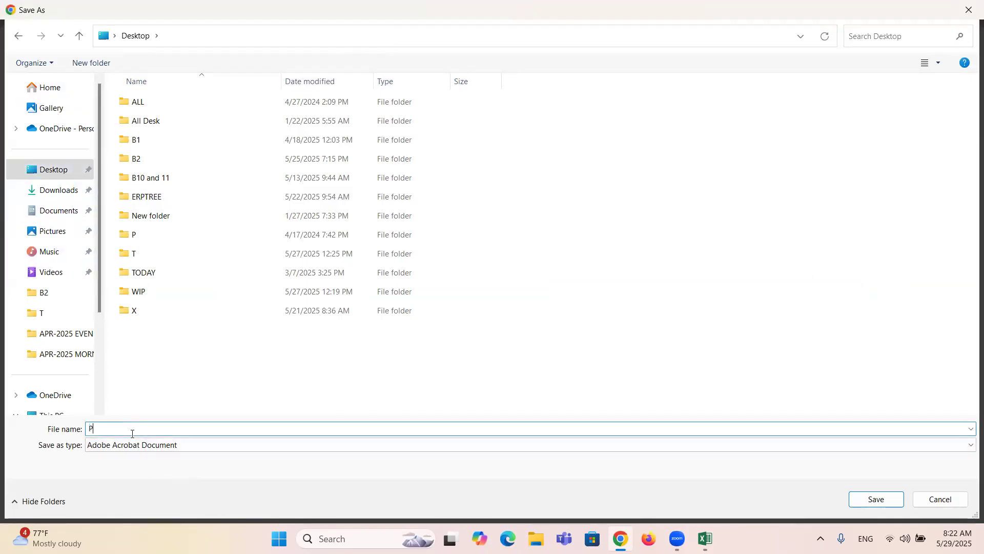
pyautogui.write('ayment File')
pyautogui.click(874, 499)
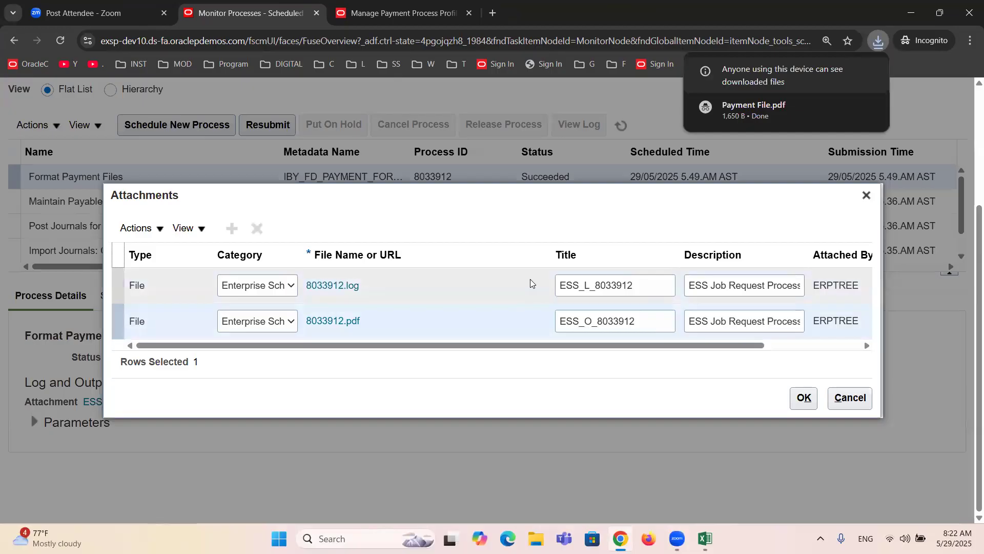
# Open the saved Payment File PDF from the desktop, examine its date, amounts, payee and amount in words, and close it
pyautogui.press('super+Down')
pyautogui.press('super+Down')
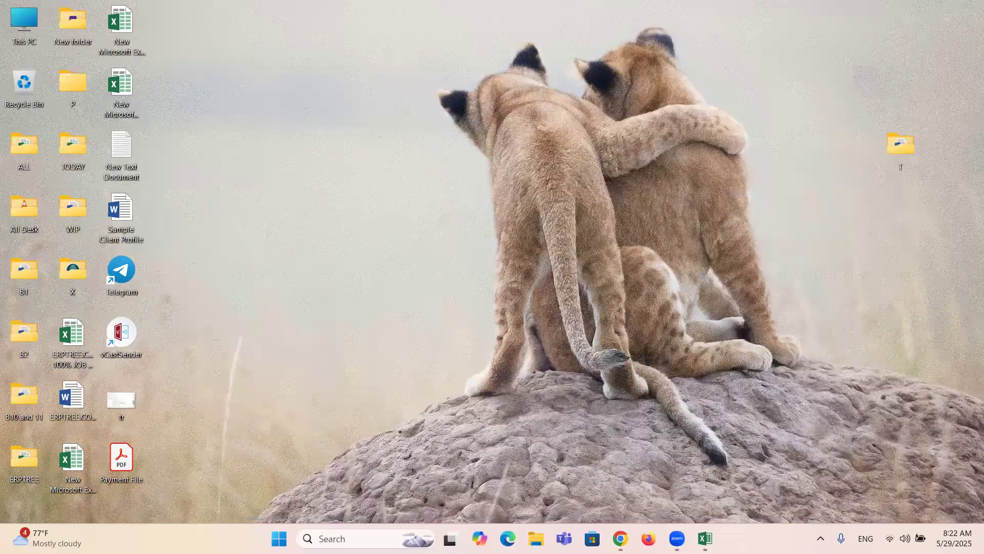
pyautogui.doubleClick(119, 462)
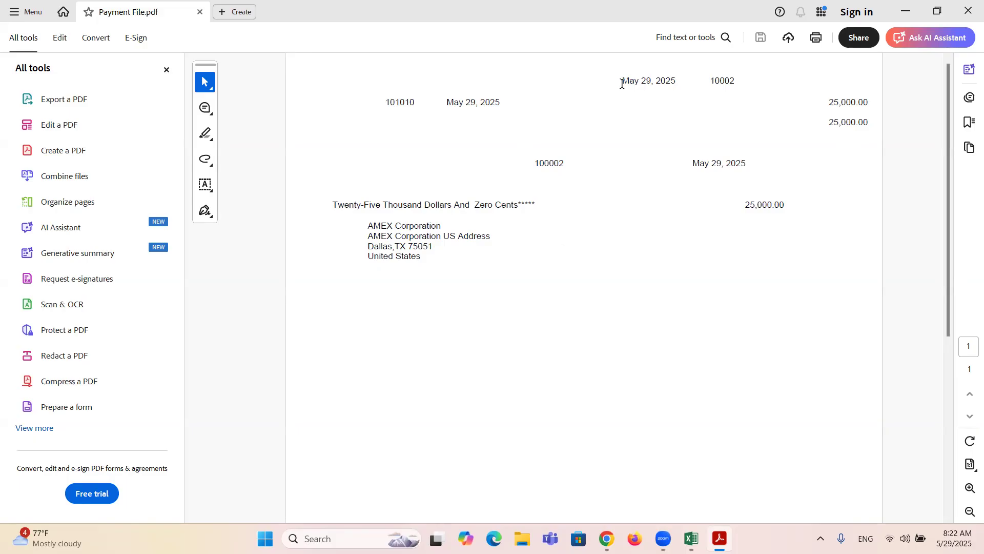
pyautogui.moveTo(627, 80); pyautogui.dragTo(678, 82)
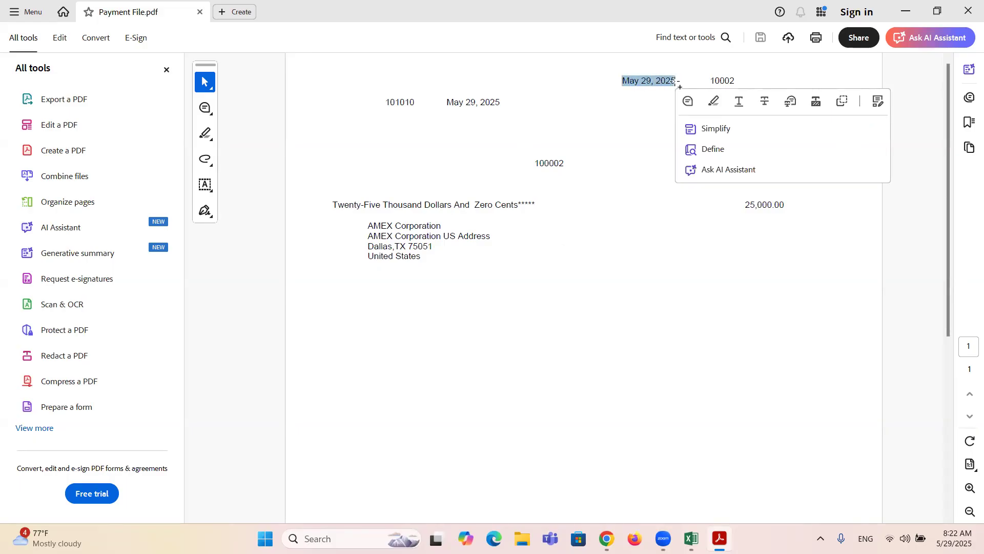
pyautogui.click(678, 82)
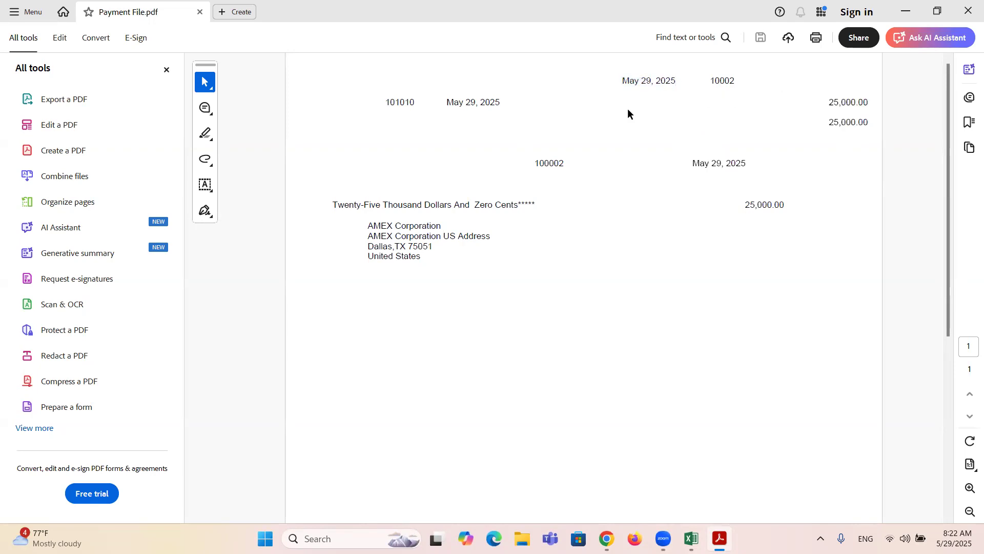
pyautogui.doubleClick(846, 101)
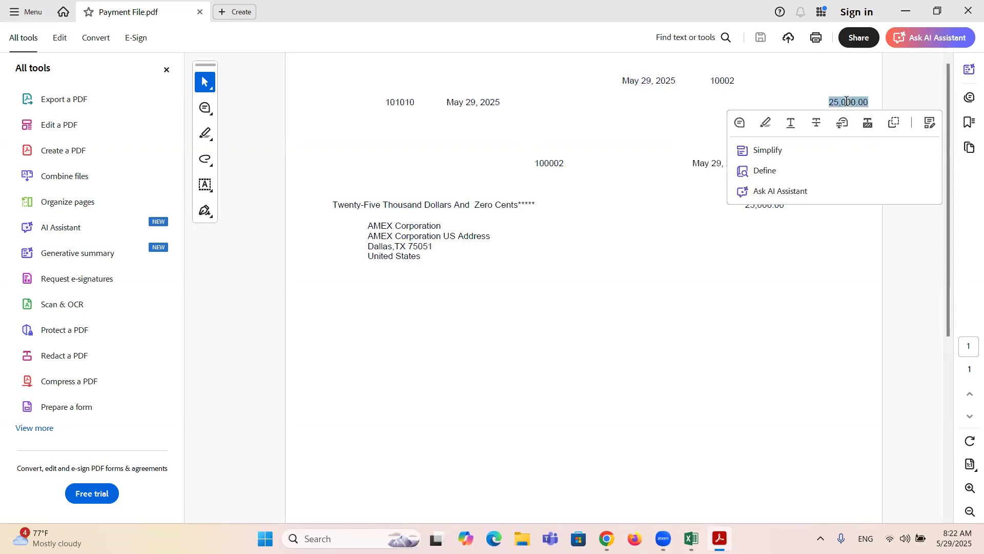
pyautogui.click(601, 244)
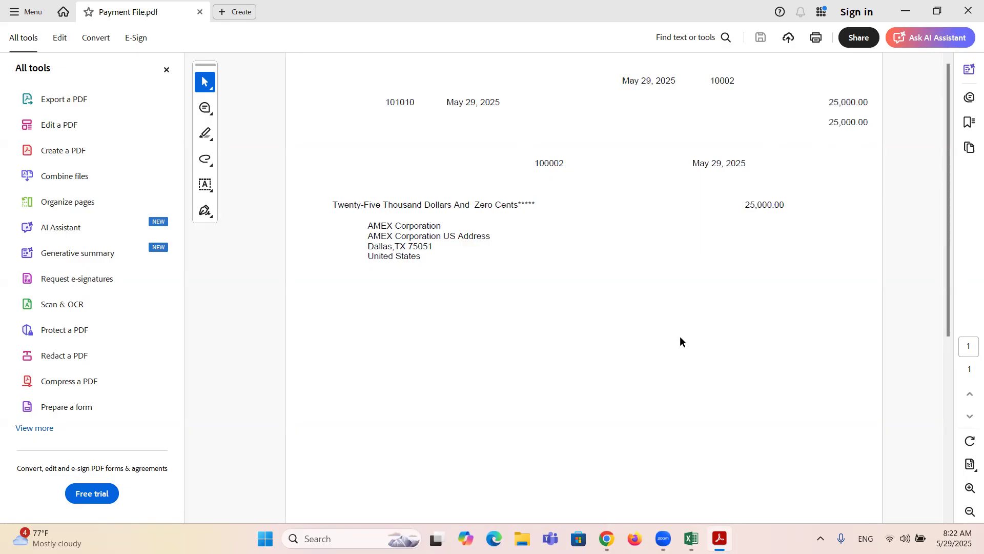
pyautogui.moveTo(367, 226); pyautogui.dragTo(437, 221)
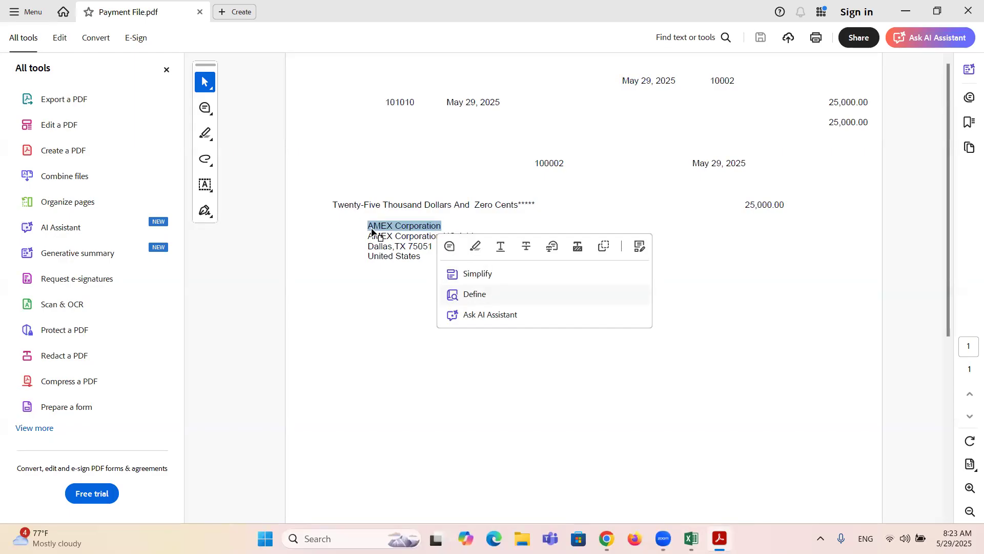
pyautogui.click(382, 331)
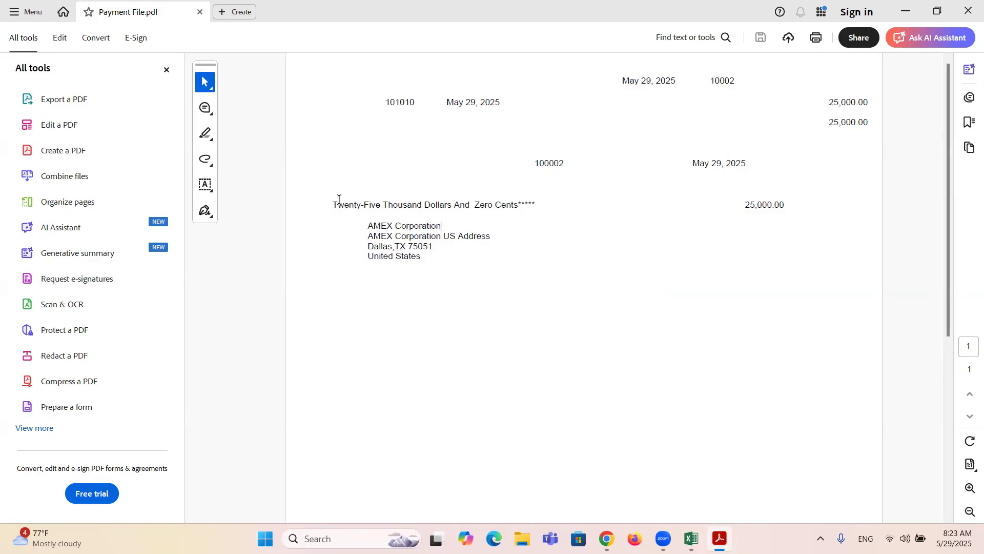
pyautogui.moveTo(333, 204); pyautogui.dragTo(505, 203)
pyautogui.click(418, 247)
pyautogui.click(966, 9)
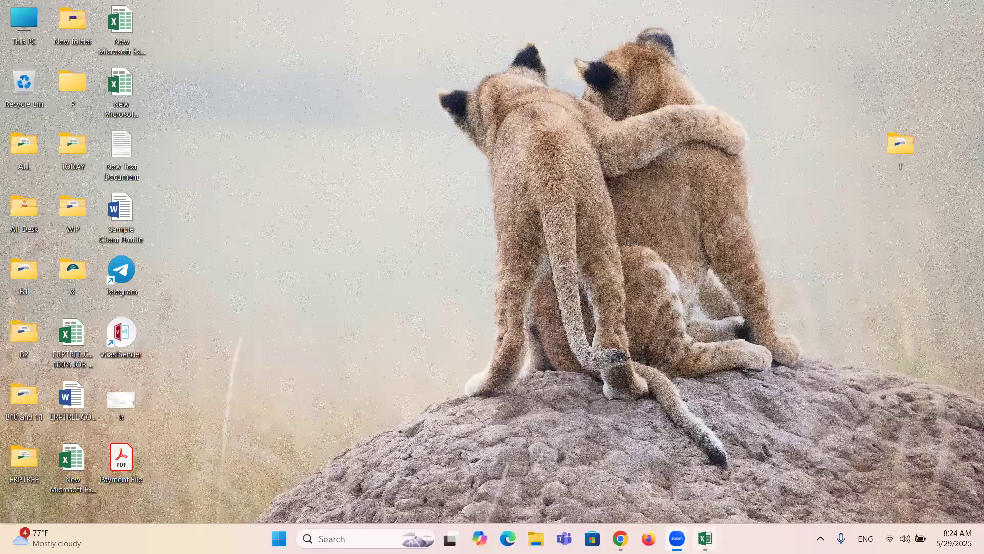
# Switch back to the browser and close the Format Payment Files process's attachments list
pyautogui.click(704, 538)
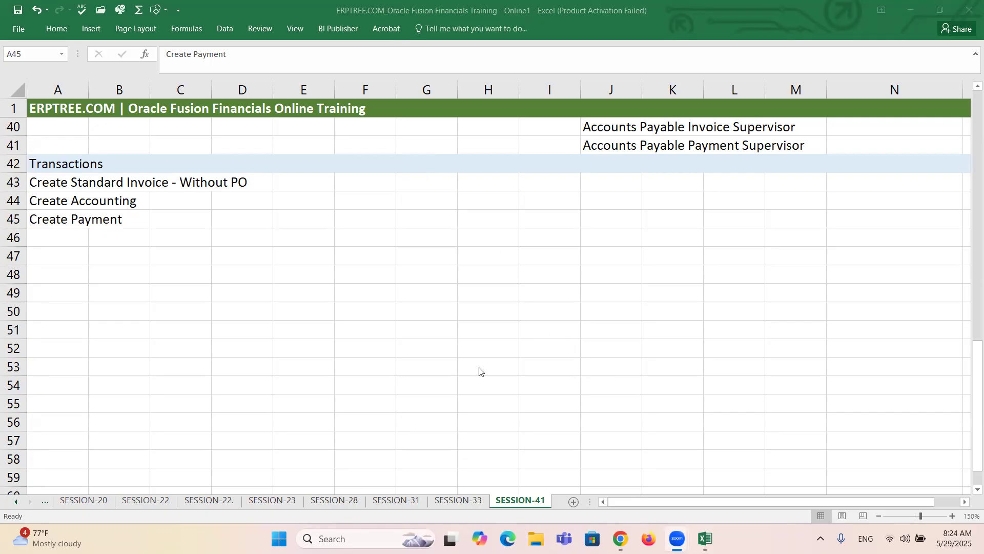
pyautogui.click(620, 538)
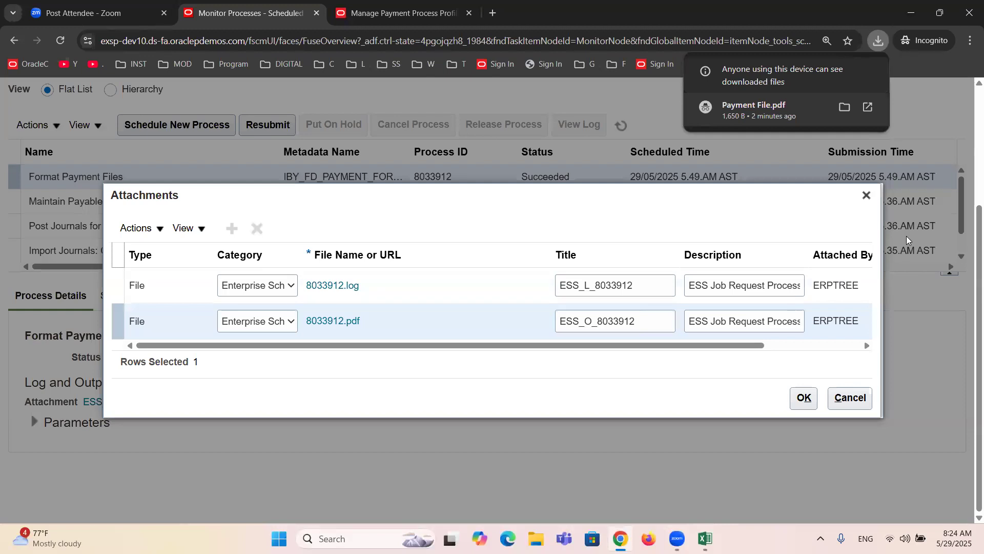
pyautogui.click(866, 195)
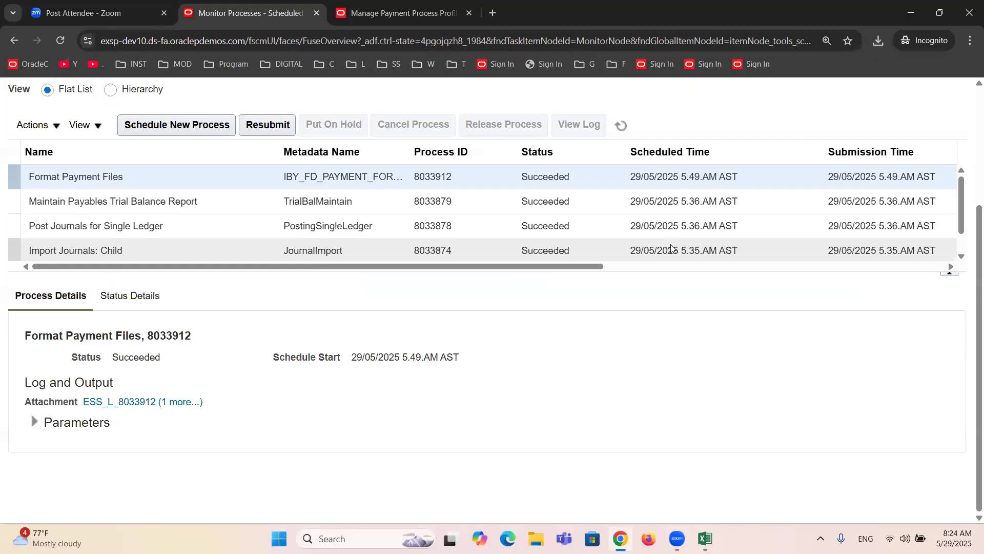
pyautogui.scroll(3, 630, 299)
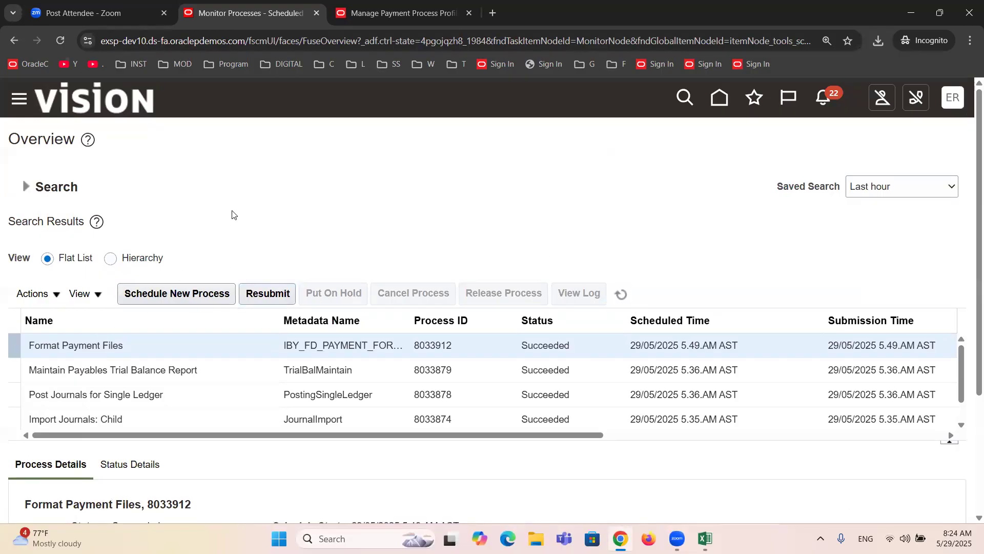
# Go to the Payables Payments work area and open the Manage Payments task
pyautogui.click(19, 99)
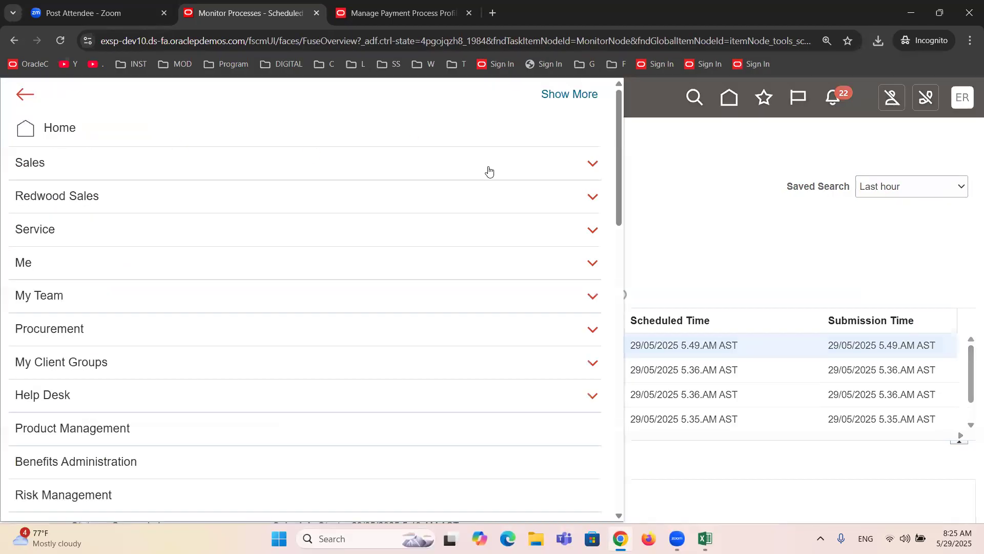
pyautogui.scroll(-3, 339, 235)
pyautogui.scroll(-8, 352, 311)
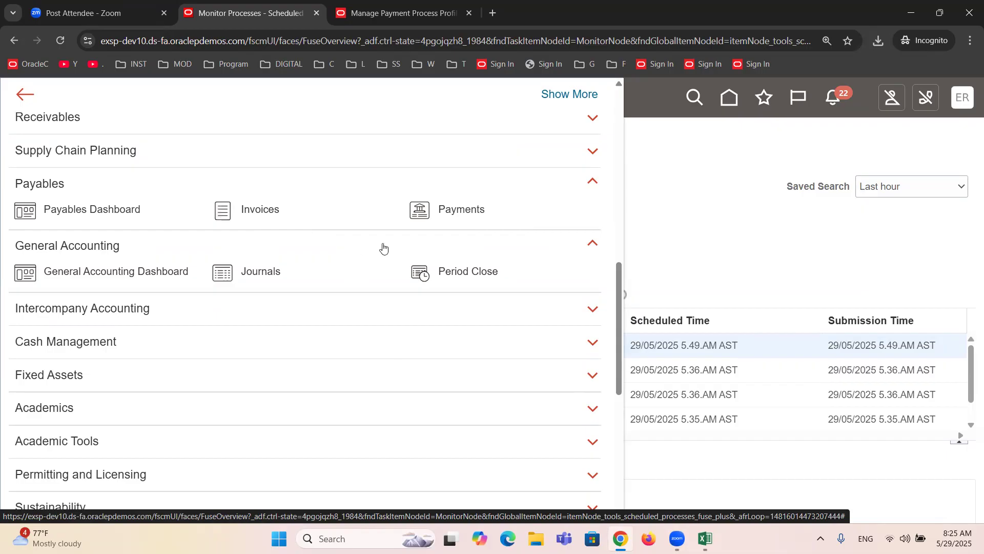
pyautogui.click(466, 216)
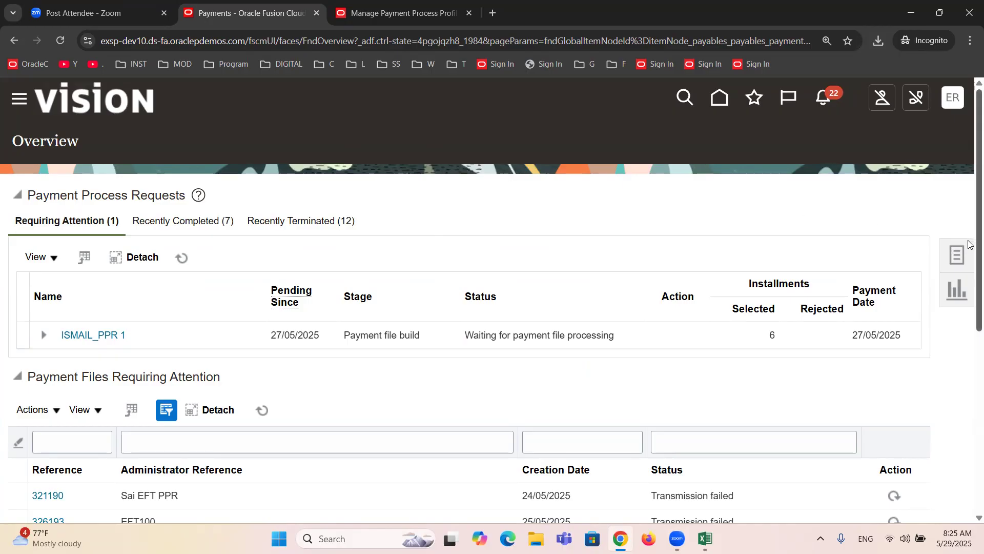
pyautogui.click(960, 261)
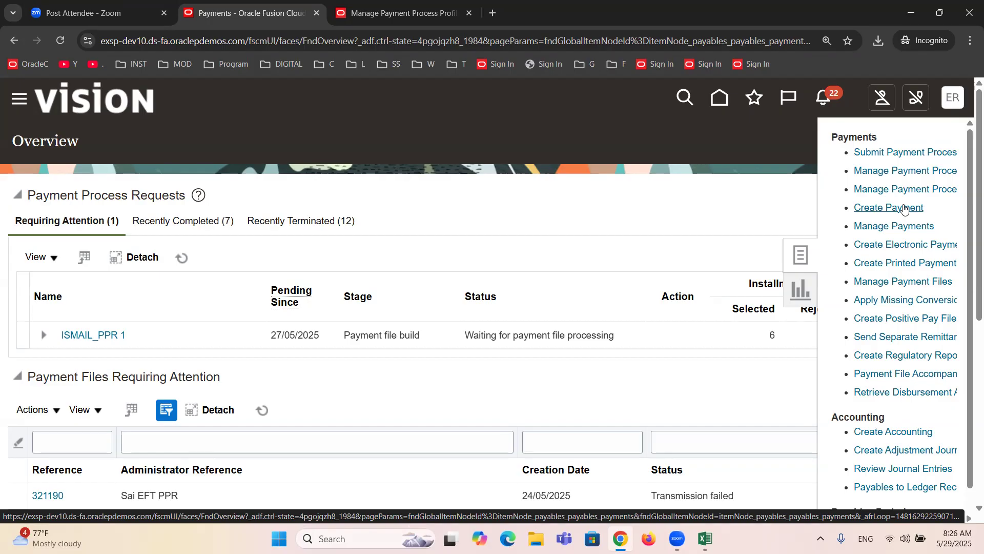
pyautogui.click(880, 226)
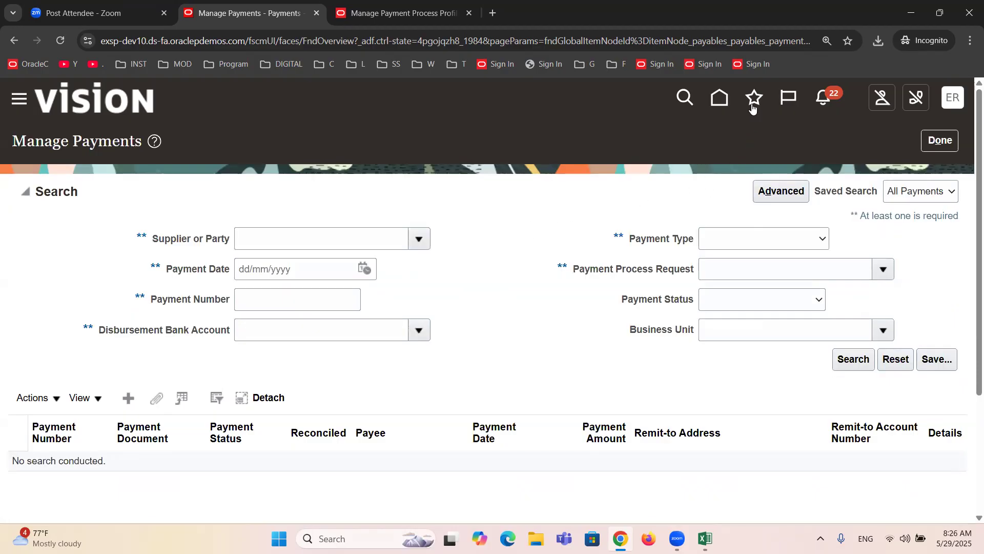
# Add the Manage Payments page to the favorites under the name "Find Payments" and open it from the favorites
pyautogui.click(752, 105)
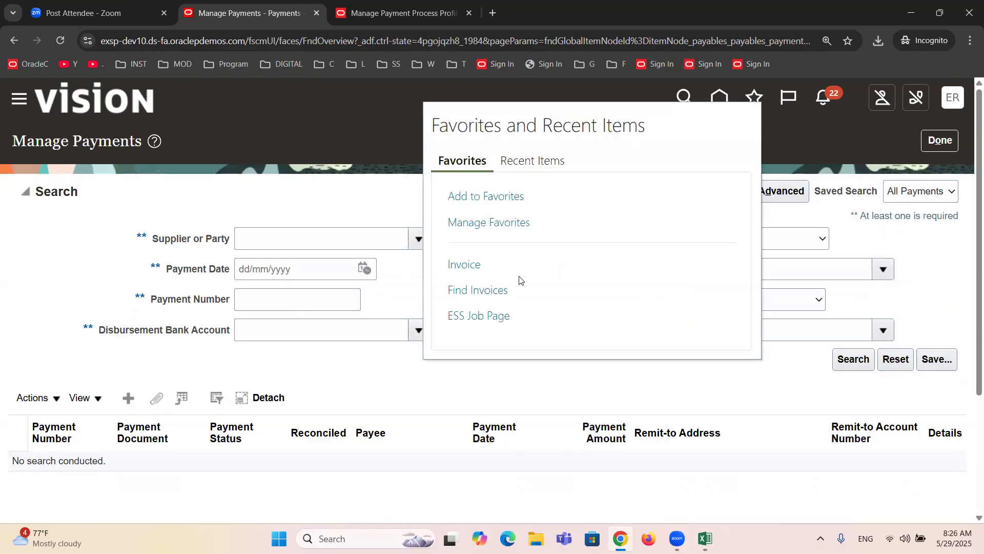
pyautogui.click(488, 201)
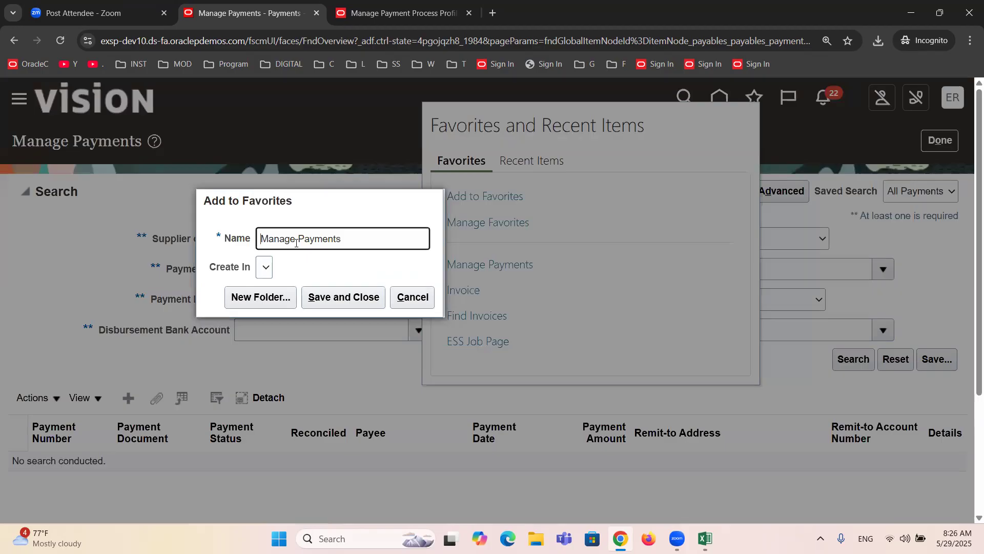
pyautogui.moveTo(296, 243); pyautogui.dragTo(181, 237)
pyautogui.write('Find Payments')
pyautogui.click(321, 297)
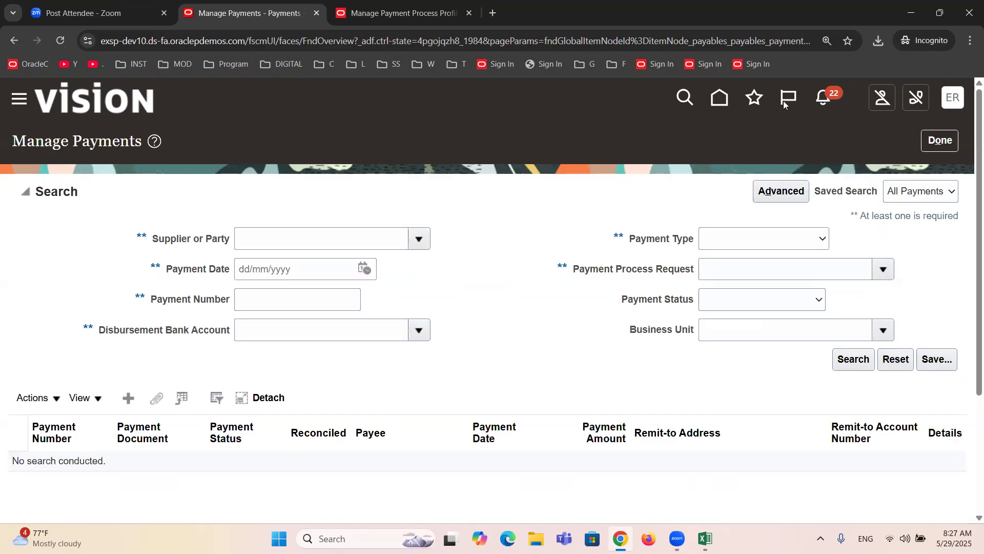
pyautogui.click(754, 98)
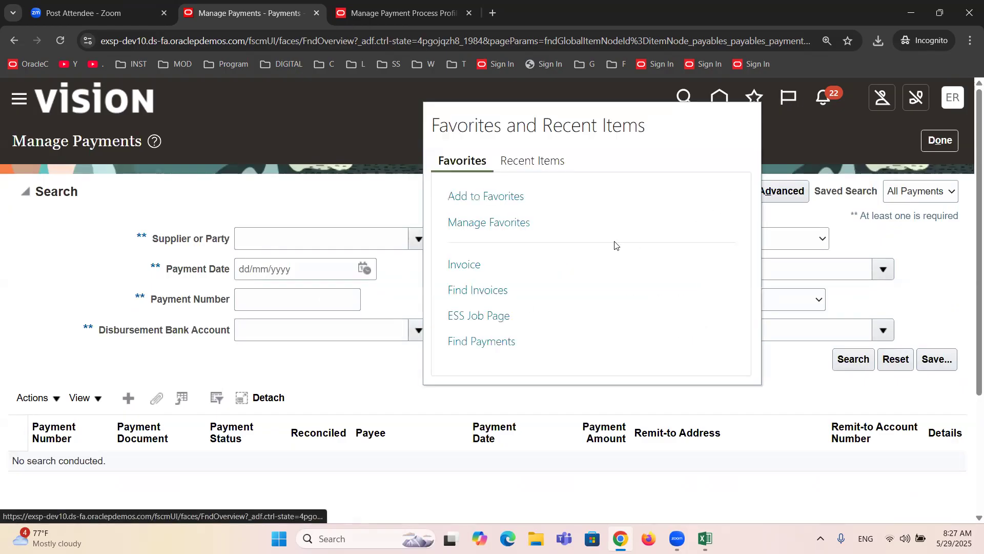
pyautogui.click(482, 345)
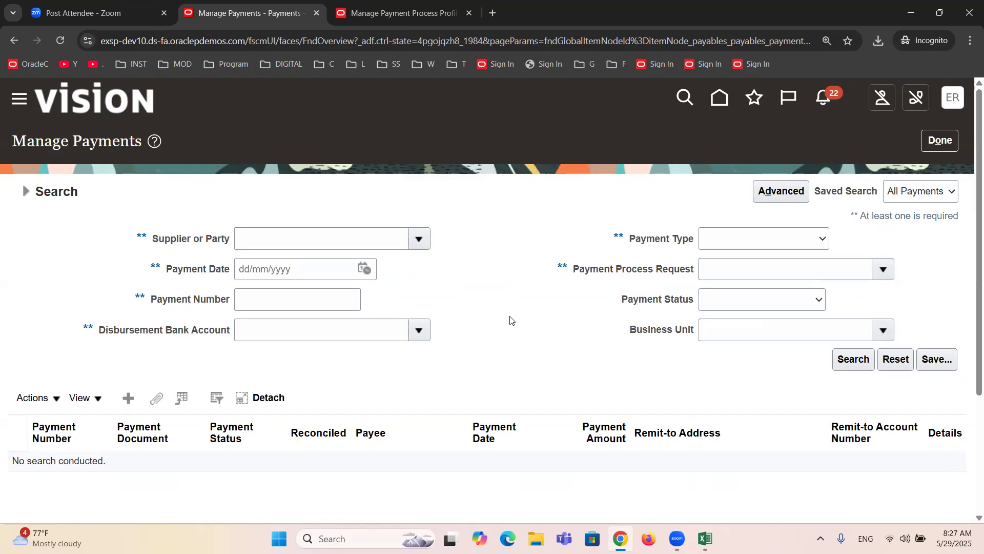
# Look up the supplier with the party name AMEX and set AMEX Corporation as the Supplier or Party search criterion
pyautogui.click(250, 241)
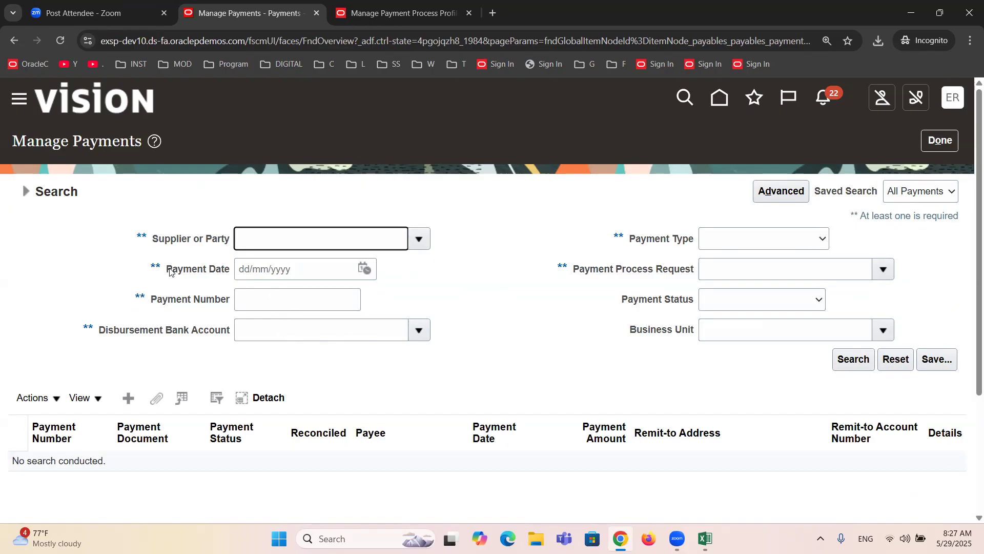
pyautogui.click(258, 295)
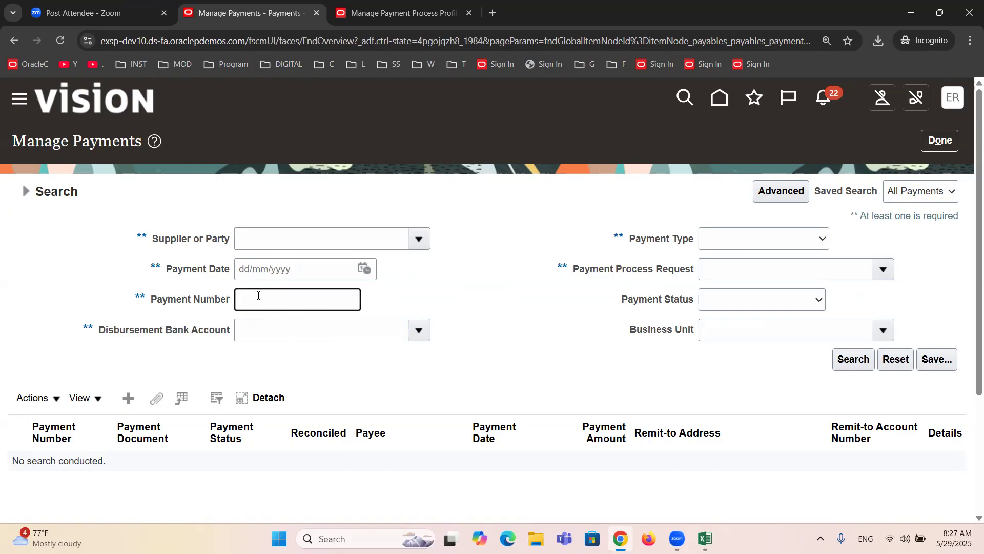
pyautogui.click(306, 242)
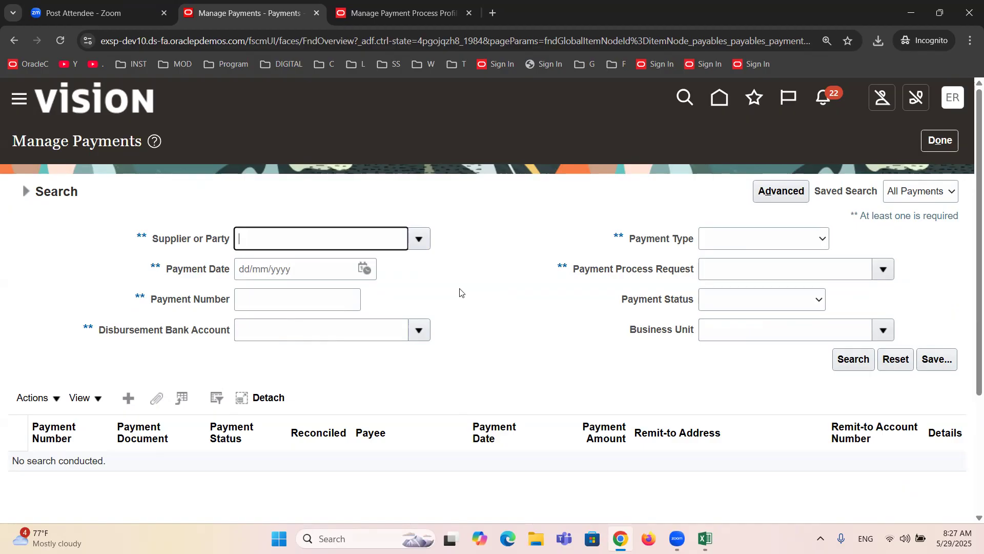
pyautogui.write('AMEX')
pyautogui.press('Tab')
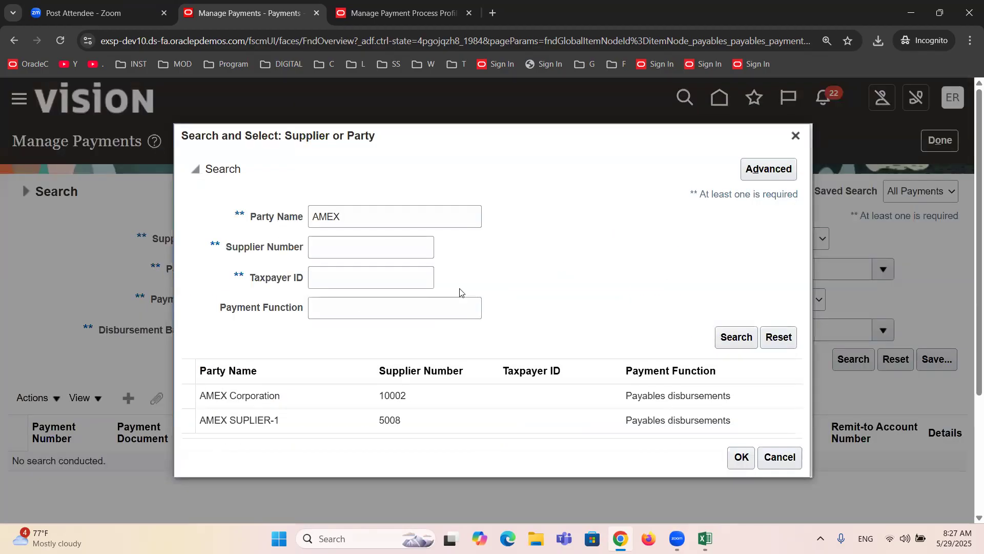
pyautogui.click(281, 398)
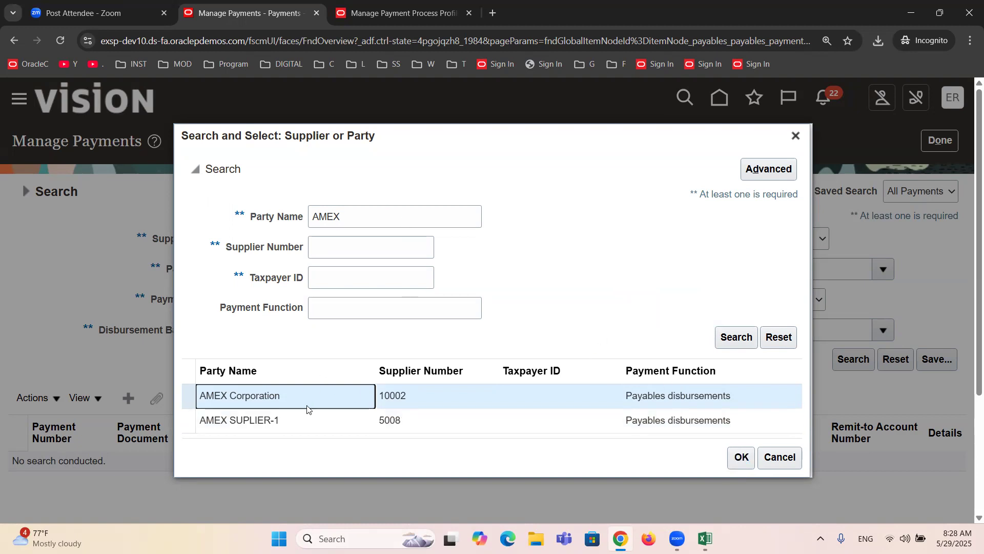
pyautogui.click(741, 456)
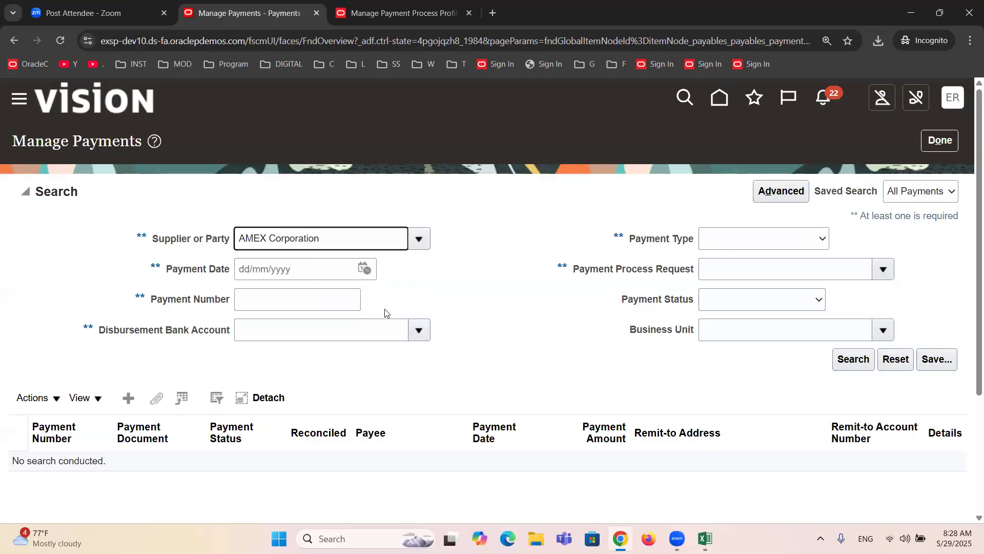
# Set the payment date criterion to 29/05/2025 and run the payment search
pyautogui.click(365, 268)
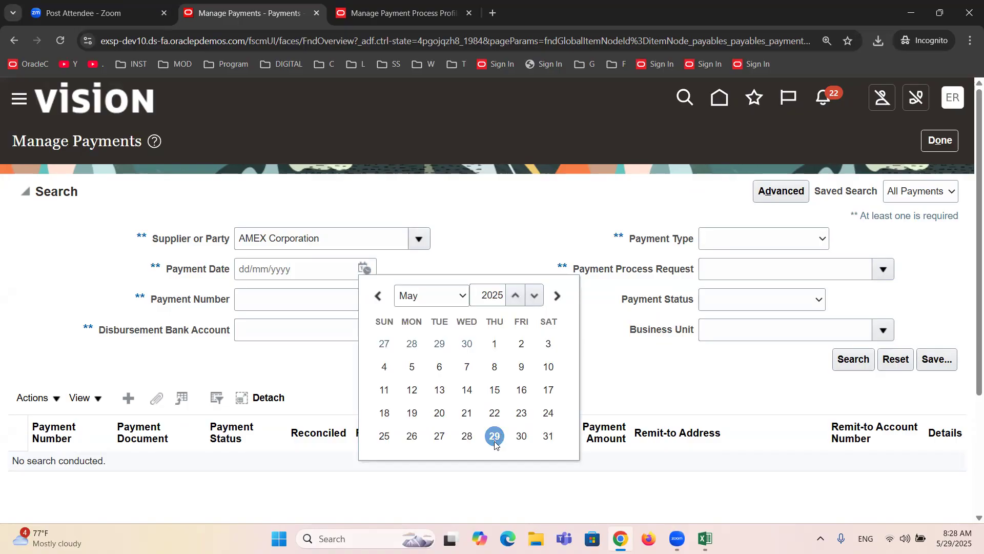
pyautogui.click(494, 437)
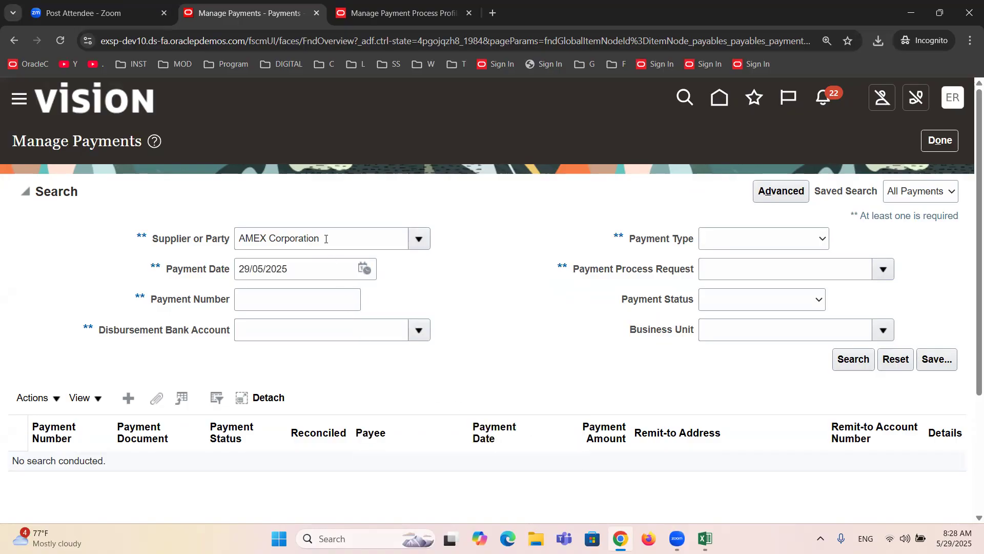
pyautogui.moveTo(326, 239); pyautogui.dragTo(168, 228)
pyautogui.moveTo(296, 270); pyautogui.dragTo(98, 279)
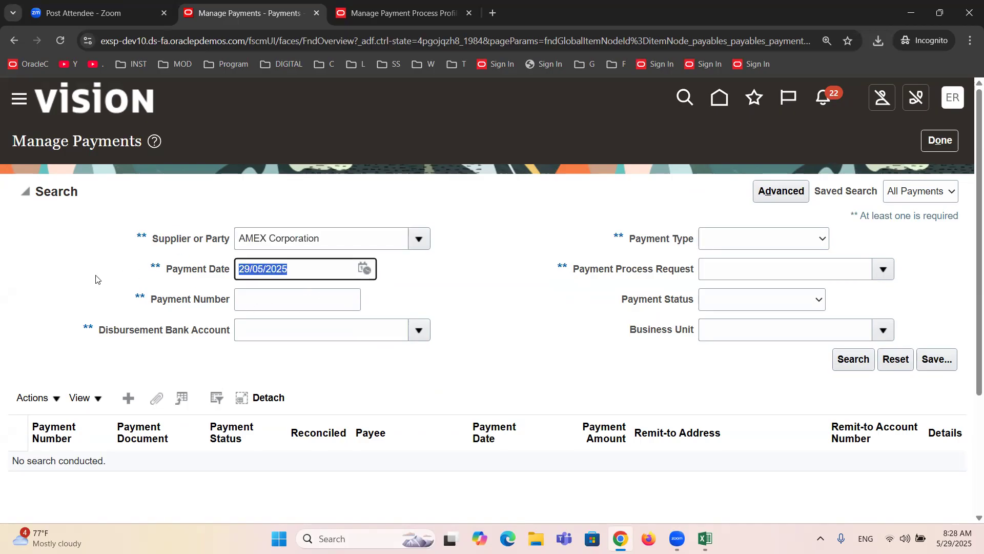
pyautogui.click(495, 307)
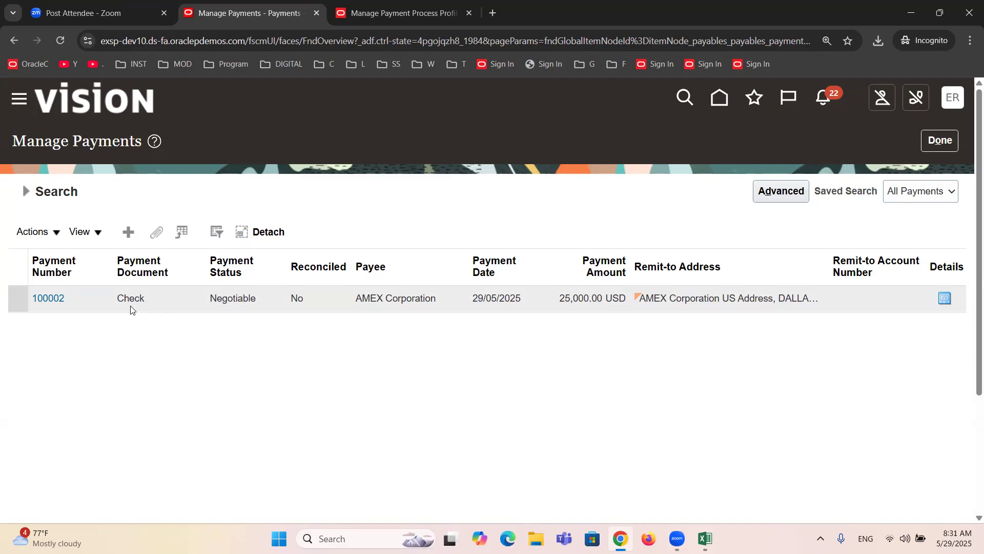
# Review the actions available for the AMEX Corporation check payment in the search results and open the payment
pyautogui.click(669, 265)
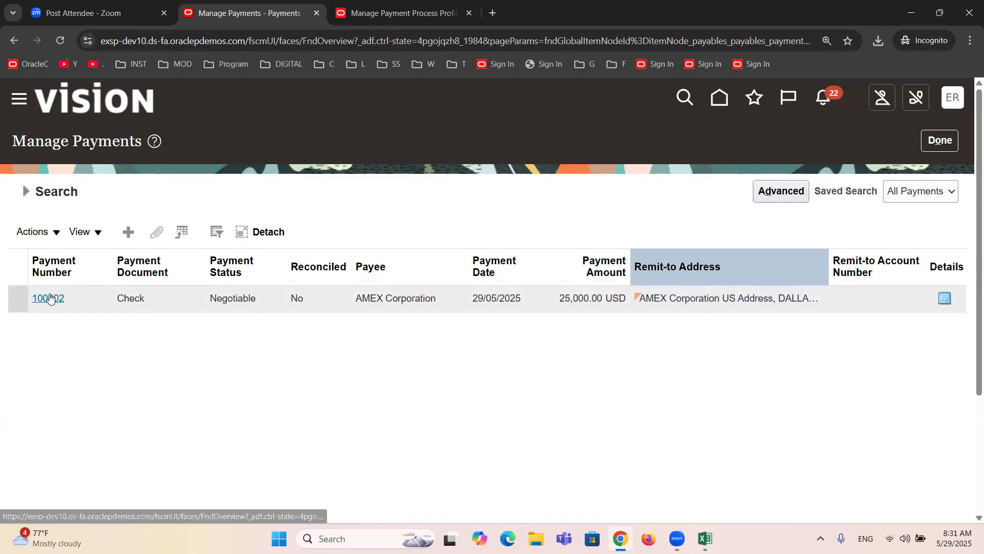
pyautogui.click(176, 298)
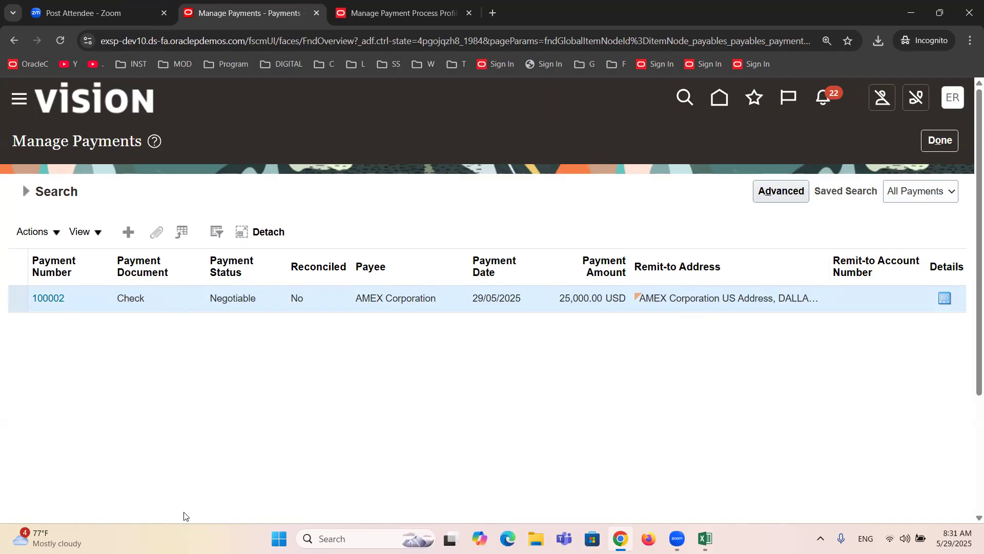
pyautogui.click(170, 287)
pyautogui.click(56, 235)
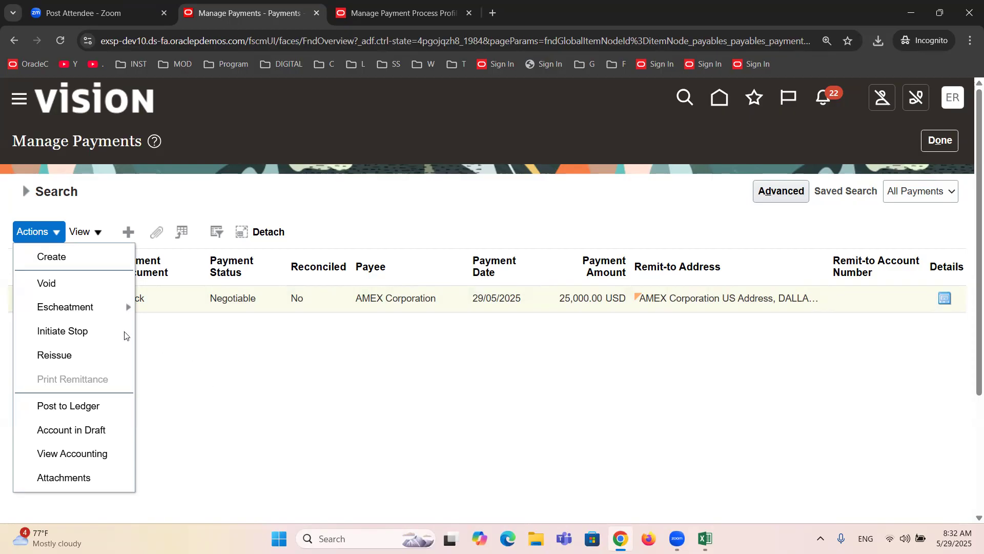
pyautogui.click(208, 368)
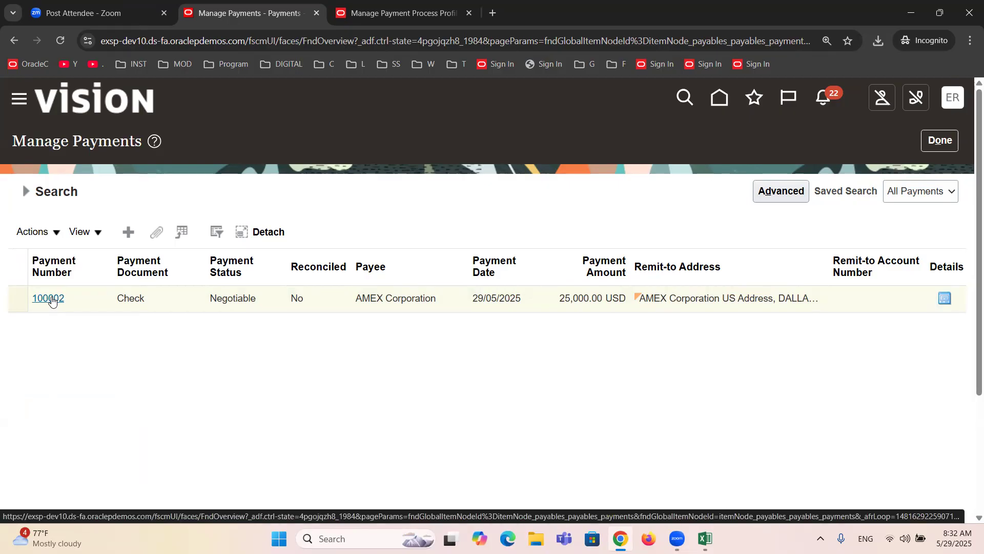
pyautogui.click(52, 301)
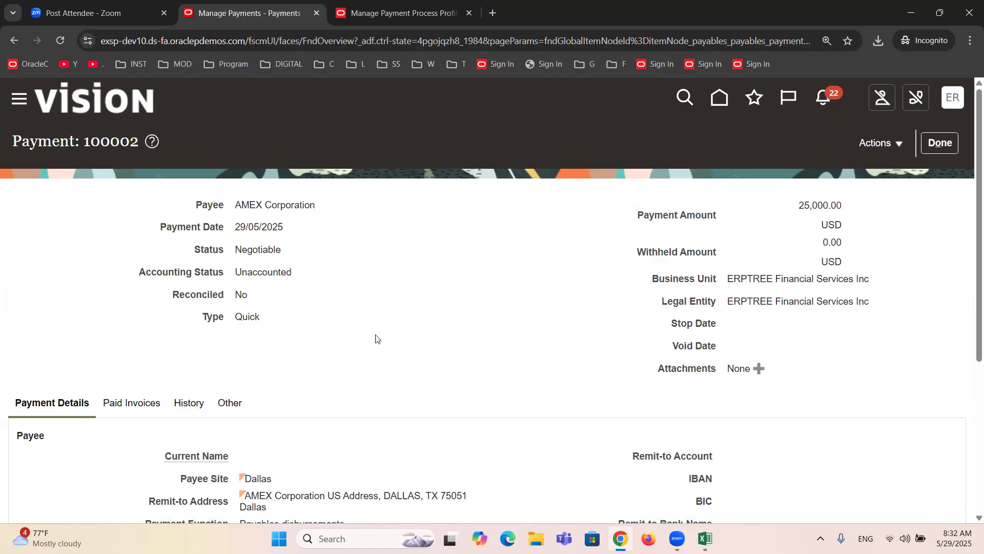
# Examine the payment's payee, payment date, status, accounting status and type
pyautogui.tripleClick(263, 200)
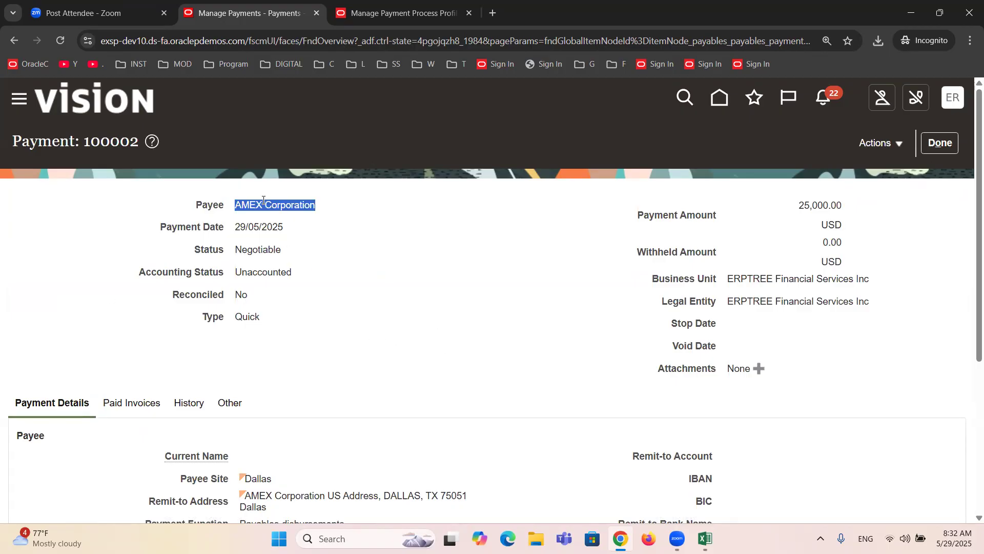
pyautogui.doubleClick(265, 226)
pyautogui.doubleClick(264, 248)
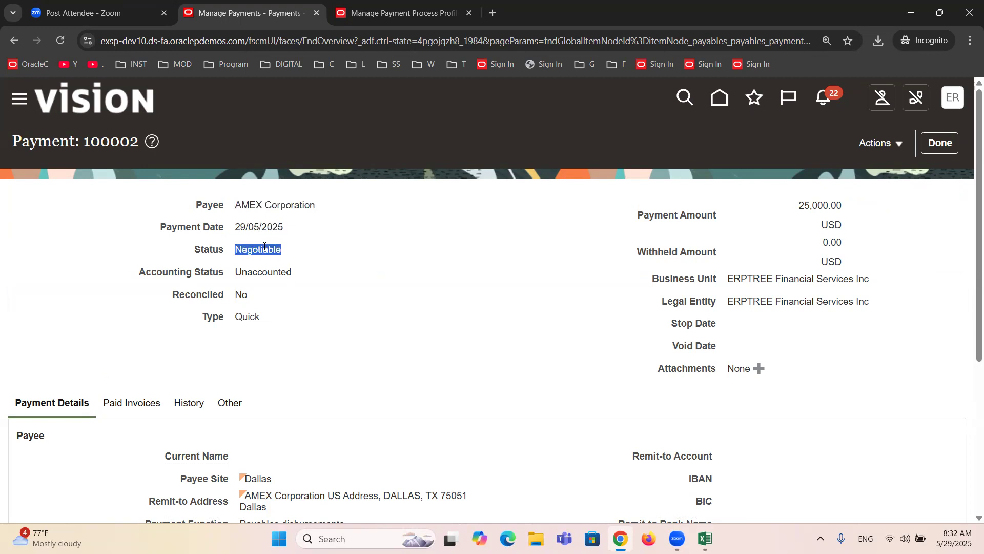
pyautogui.tripleClick(137, 275)
pyautogui.tripleClick(272, 269)
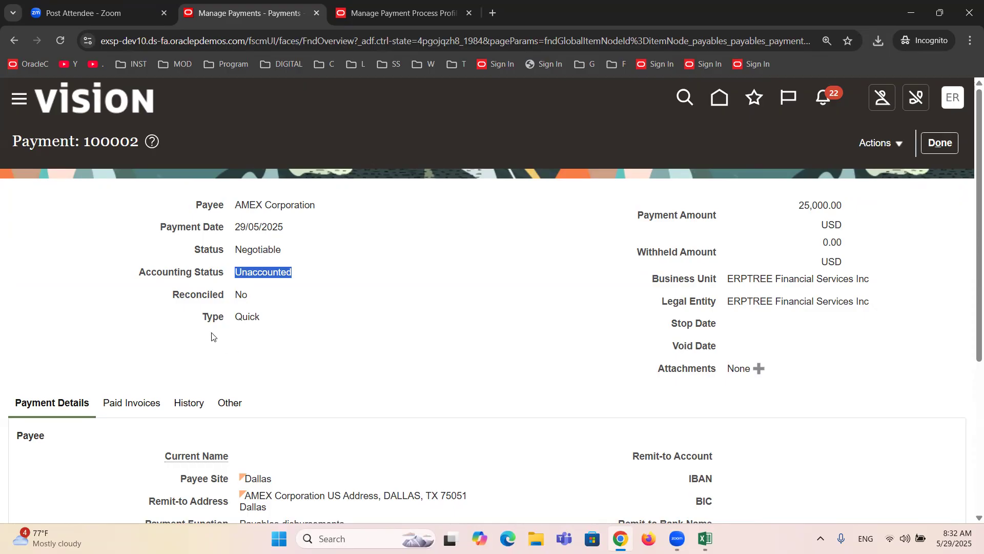
pyautogui.moveTo(204, 320); pyautogui.dragTo(265, 328)
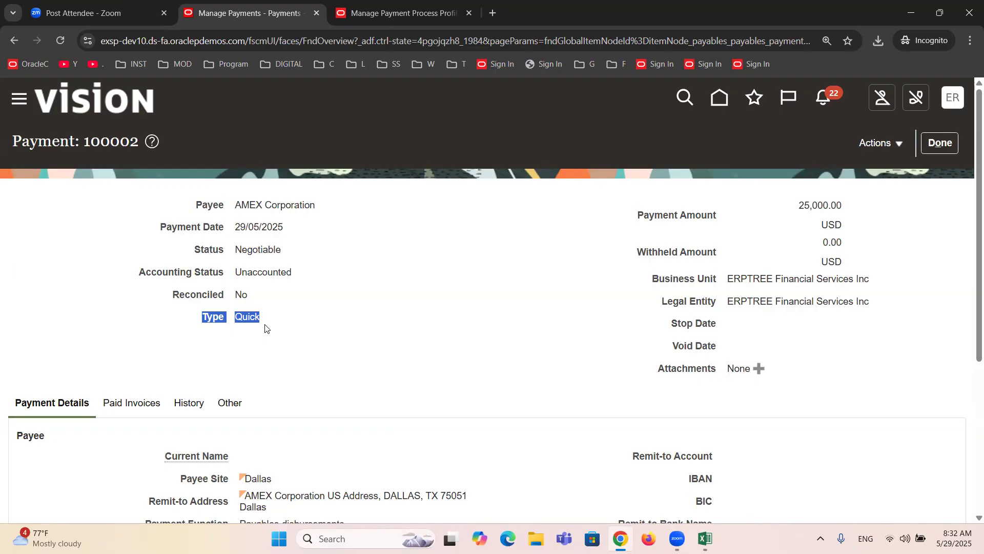
pyautogui.click(304, 310)
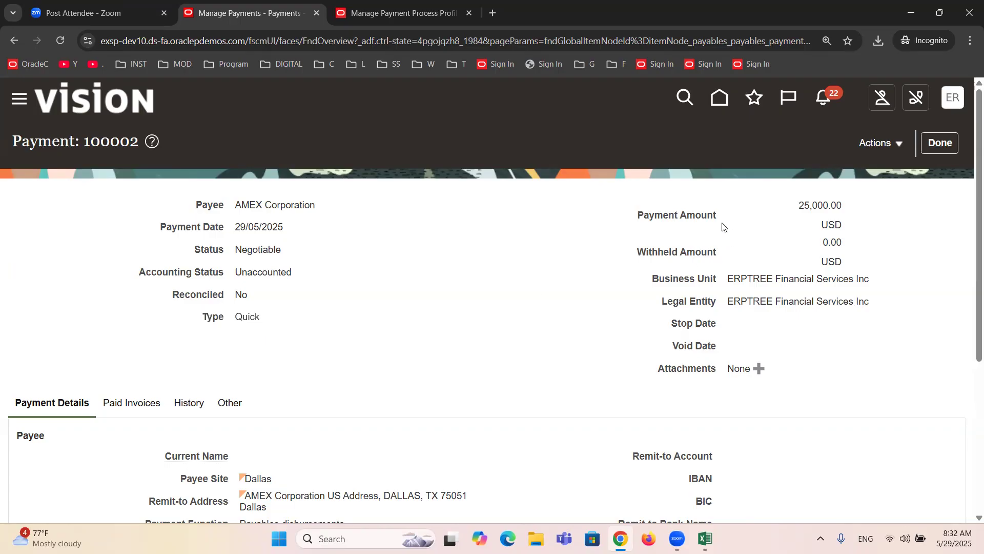
# Examine the payment amount and currency, the business unit and the legal entity of the payment
pyautogui.tripleClick(703, 218)
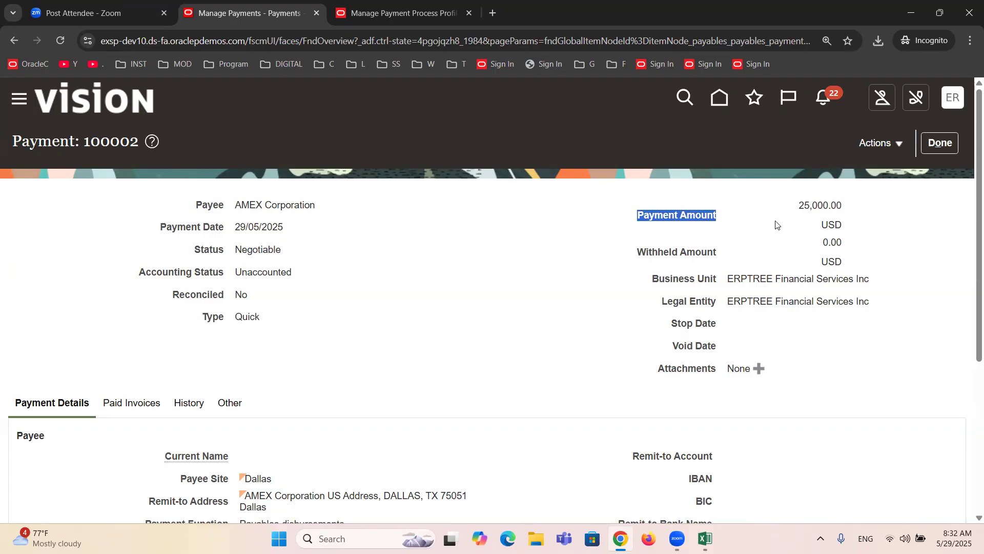
pyautogui.doubleClick(831, 224)
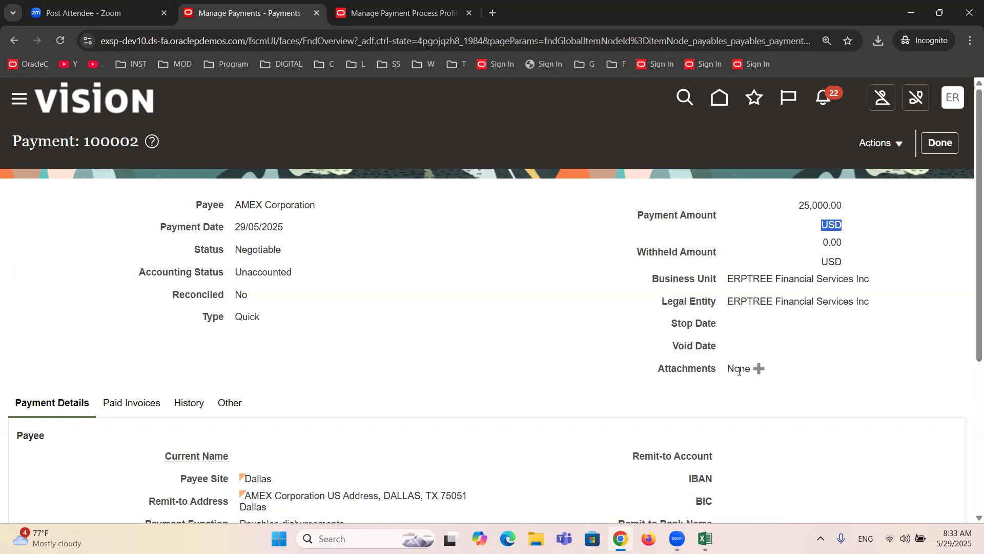
pyautogui.moveTo(658, 280); pyautogui.dragTo(884, 286)
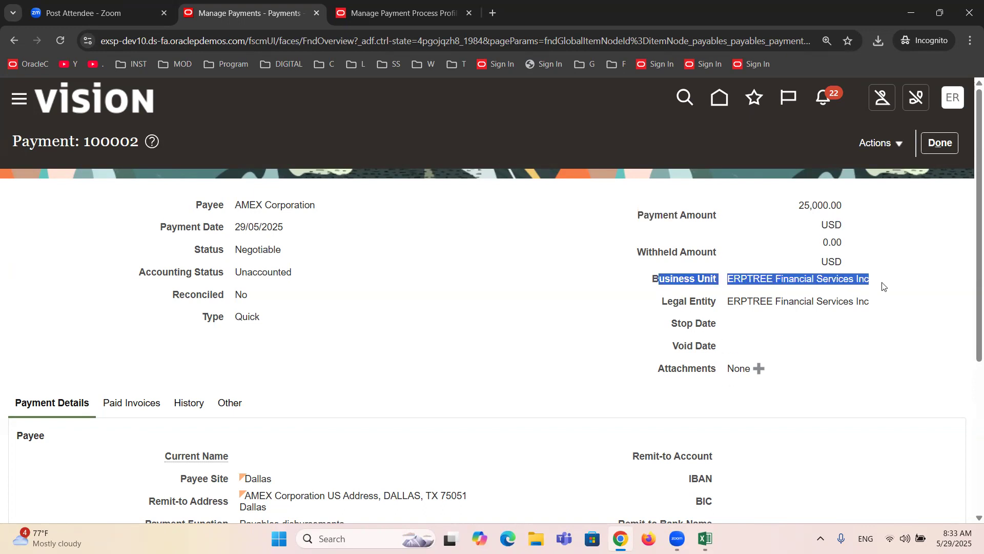
pyautogui.click(849, 335)
pyautogui.tripleClick(763, 301)
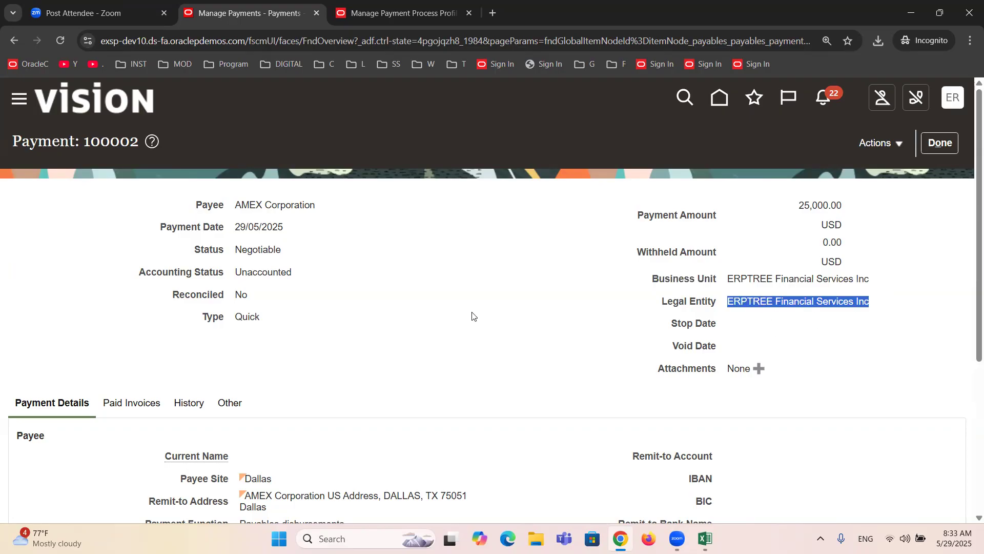
# Examine the payee site and remit-to address in the payment details
pyautogui.scroll(-2, 492, 339)
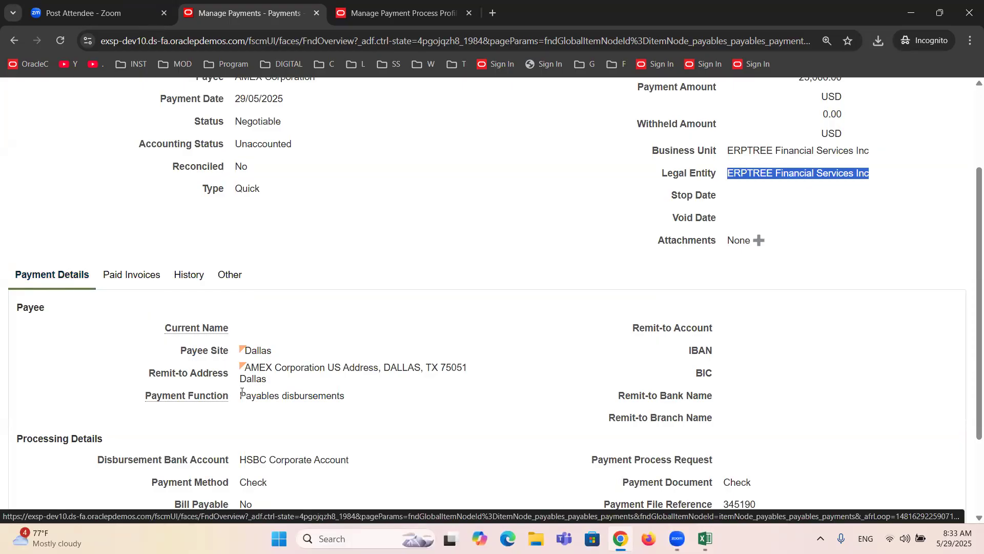
pyautogui.moveTo(148, 373); pyautogui.dragTo(273, 356)
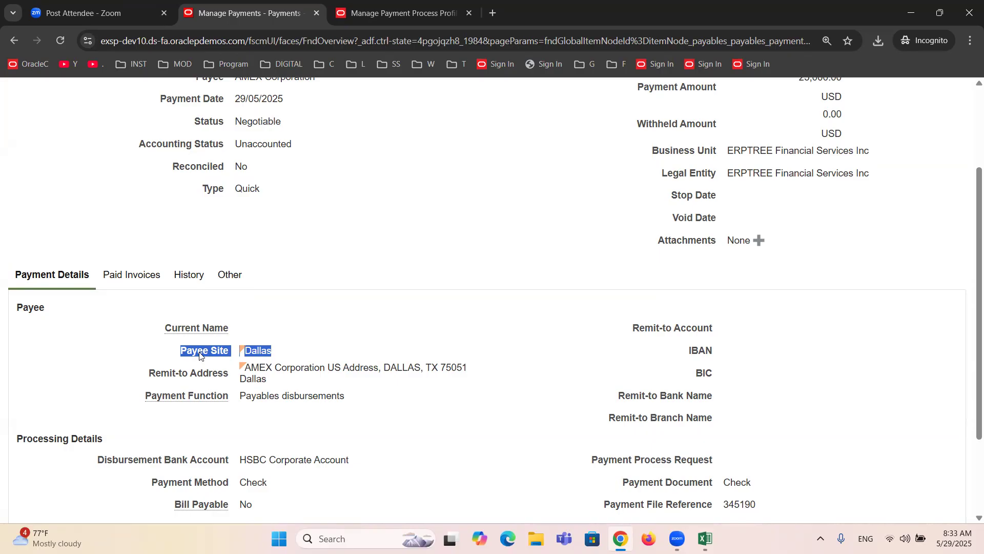
pyautogui.scroll(3, 210, 344)
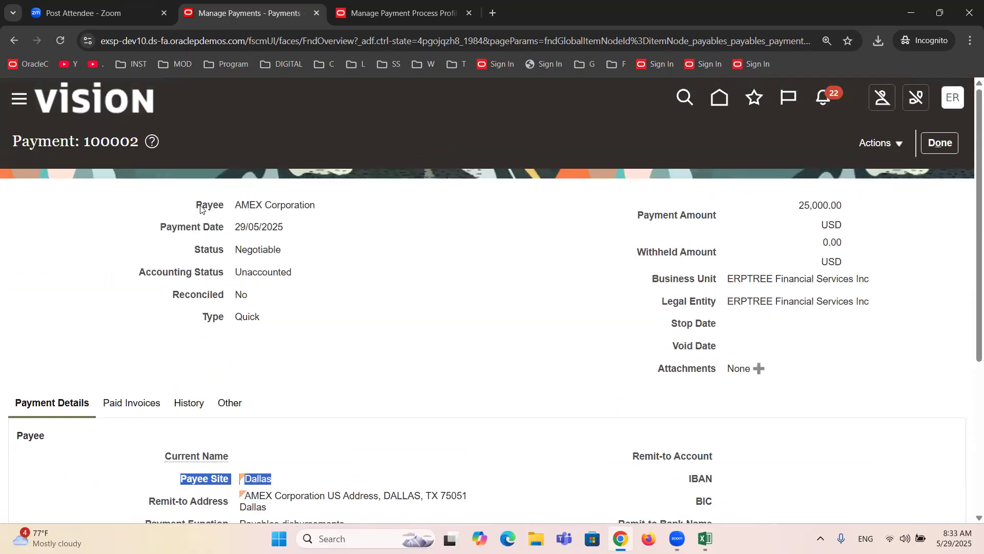
pyautogui.scroll(-5, 277, 344)
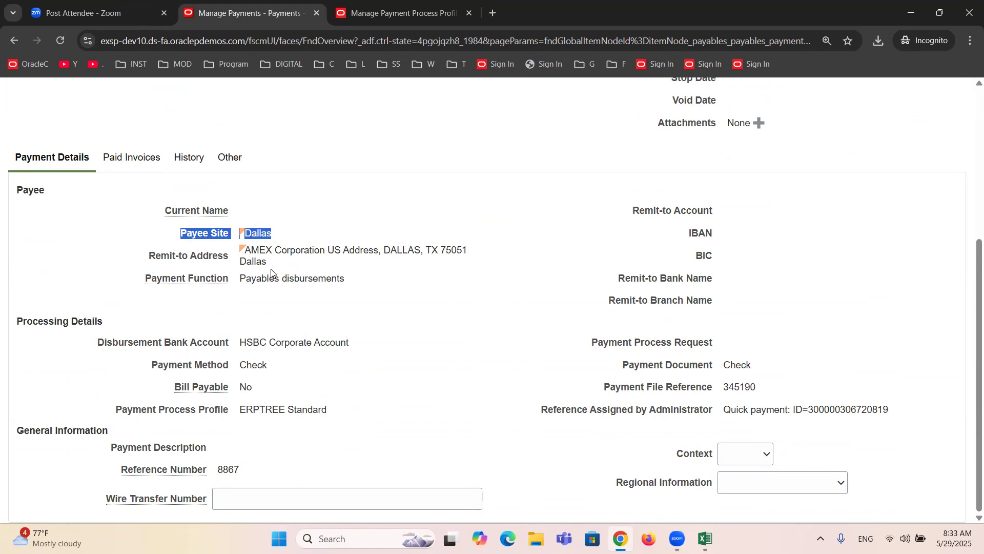
pyautogui.moveTo(270, 279); pyautogui.dragTo(242, 255)
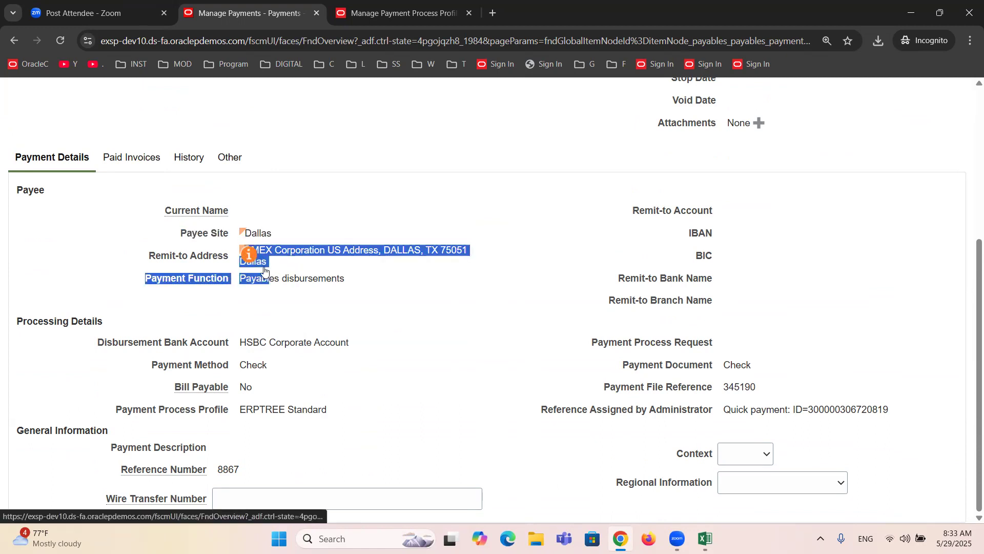
pyautogui.click(395, 280)
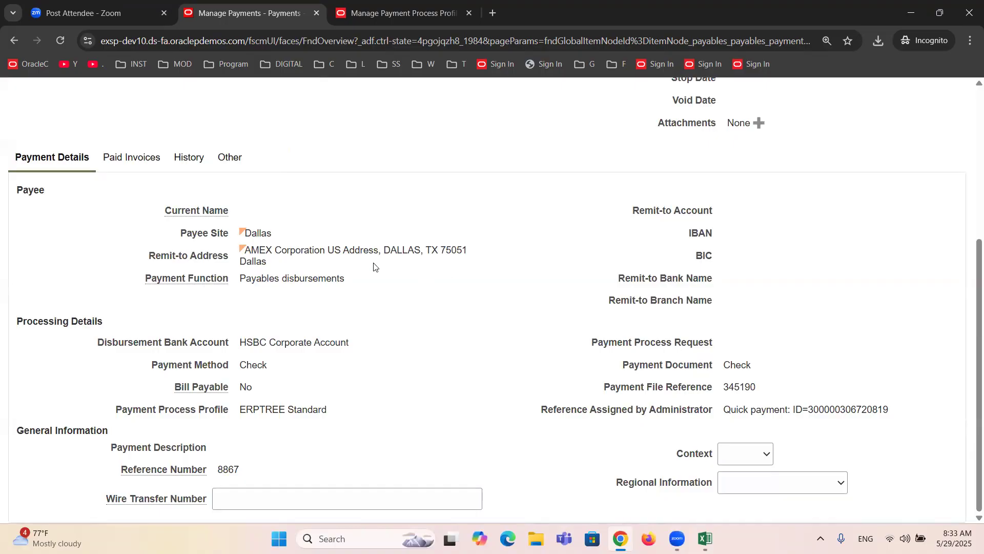
pyautogui.tripleClick(280, 251)
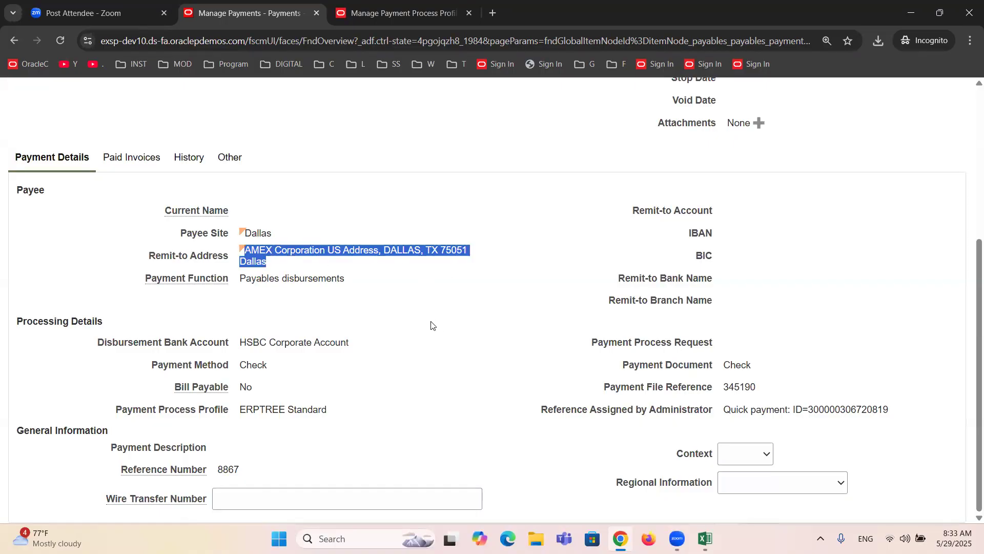
# Examine the processing details: disbursement bank account, payment method, bill payable setting and payment process profile
pyautogui.tripleClick(293, 343)
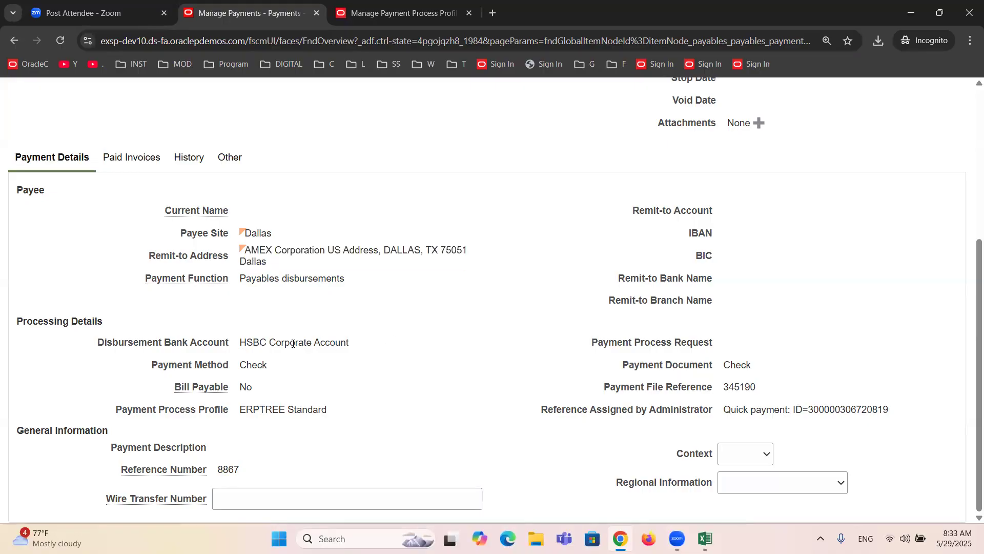
pyautogui.doubleClick(258, 364)
pyautogui.tripleClick(169, 390)
pyautogui.doubleClick(246, 388)
pyautogui.click(381, 375)
pyautogui.moveTo(164, 394); pyautogui.dragTo(240, 387)
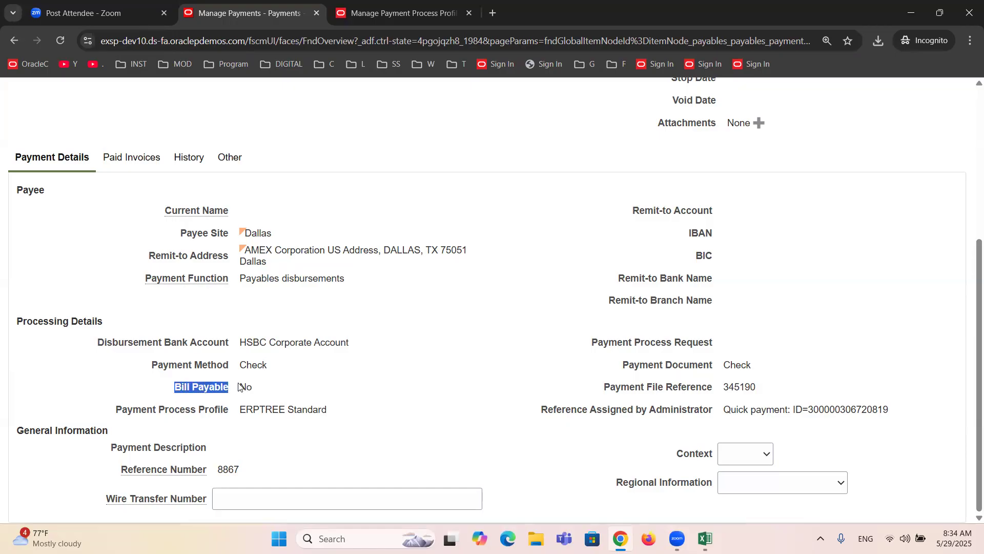
pyautogui.click(351, 385)
pyautogui.moveTo(119, 416); pyautogui.dragTo(341, 413)
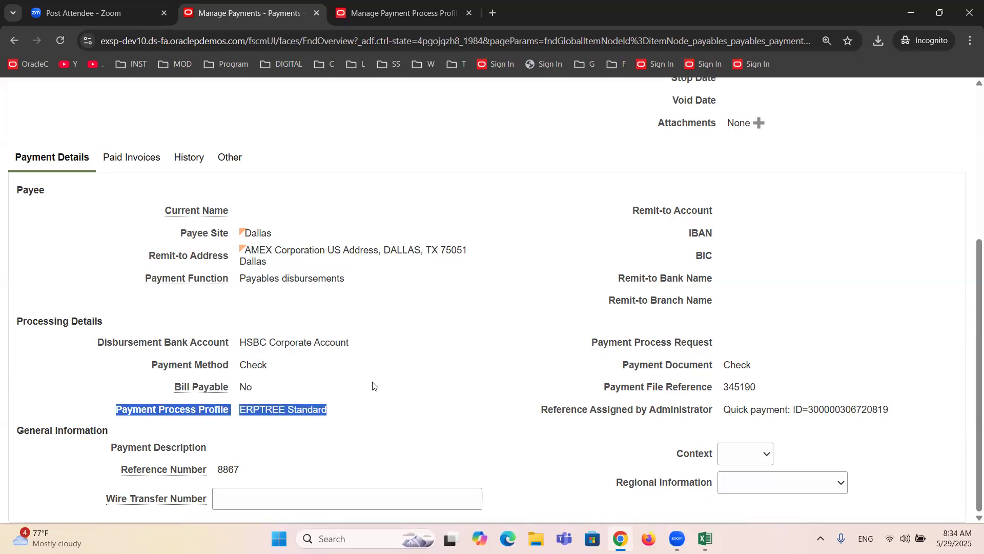
pyautogui.click(364, 367)
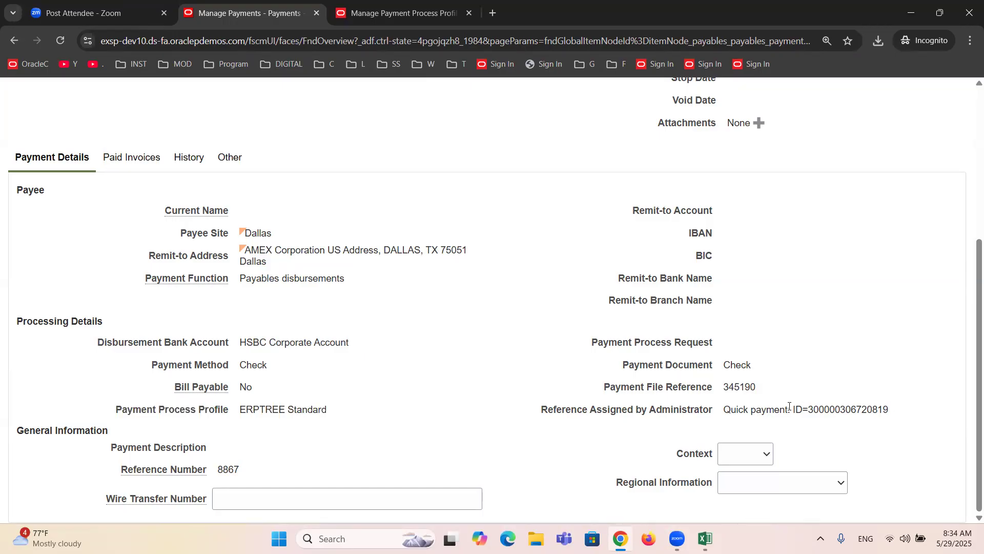
# Examine the payment file reference in the payment's processing details
pyautogui.doubleClick(742, 387)
pyautogui.doubleClick(742, 387)
pyautogui.click(738, 387)
pyautogui.doubleClick(738, 387)
pyautogui.scroll(3, 272, 296)
pyautogui.scroll(2, 272, 295)
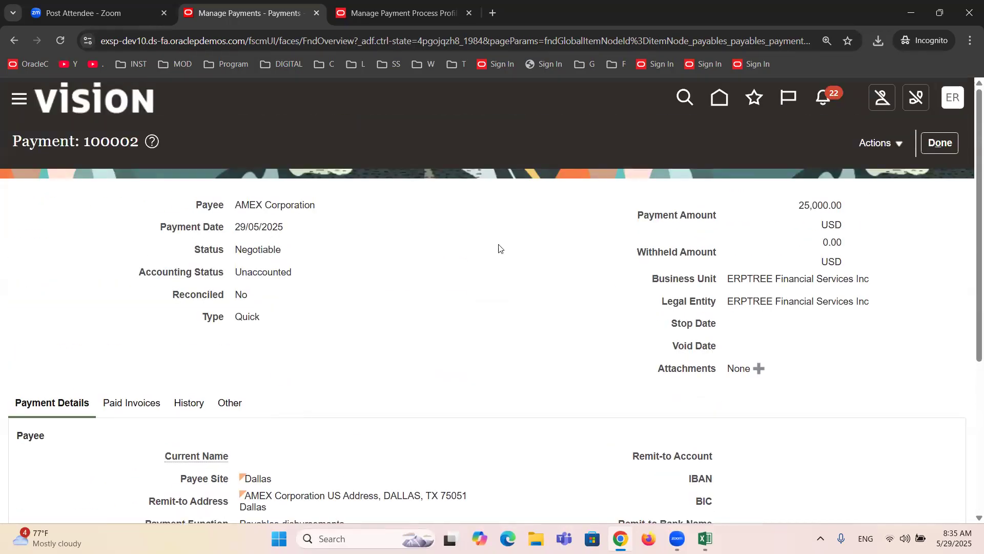
# Examine the payment amount and the list of invoices paid by this payment
pyautogui.doubleClick(814, 204)
pyautogui.scroll(-1, 265, 337)
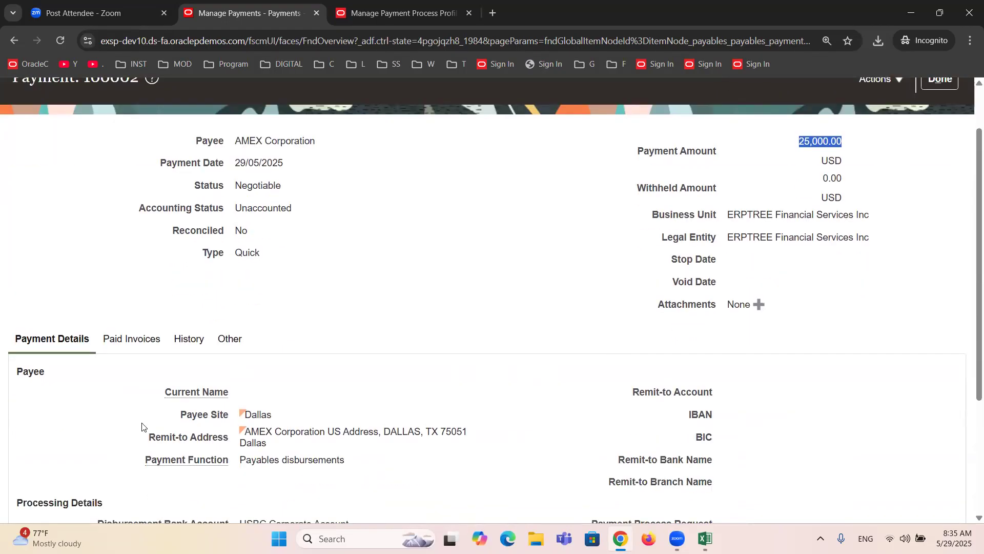
pyautogui.click(118, 340)
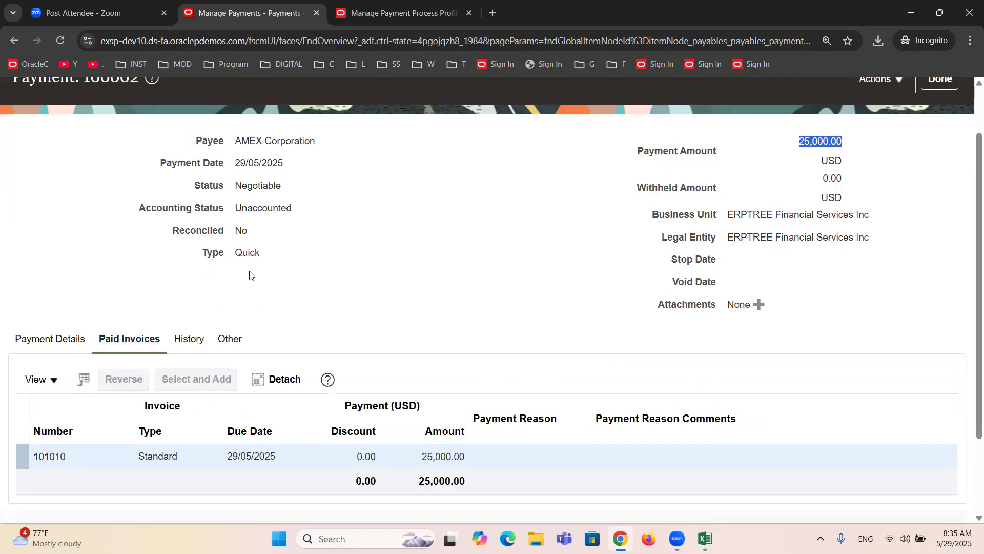
pyautogui.scroll(-1, 250, 275)
pyautogui.scroll(-1, 249, 275)
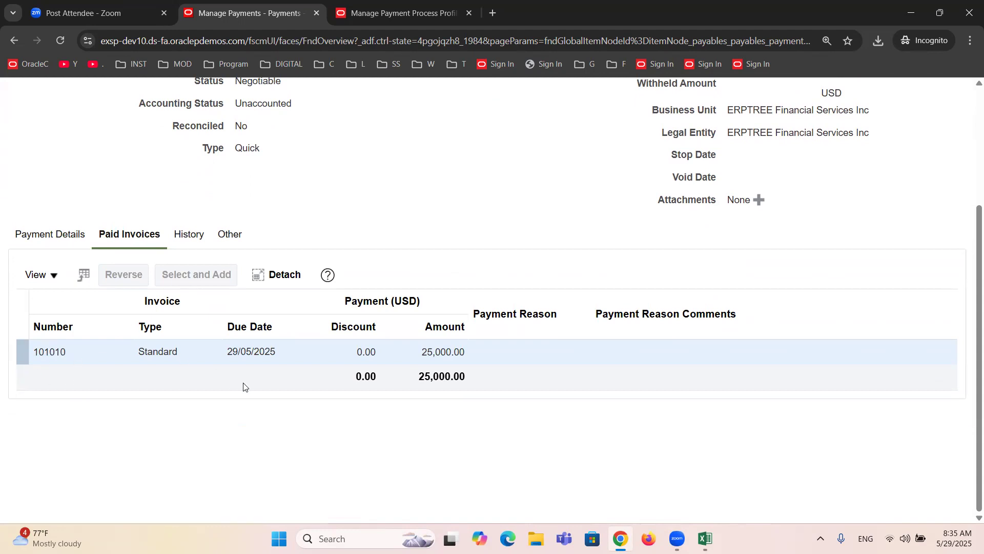
# Examine the payment number together with the payment details, and reopen the list of paid invoices
pyautogui.click(45, 240)
pyautogui.scroll(3, 106, 249)
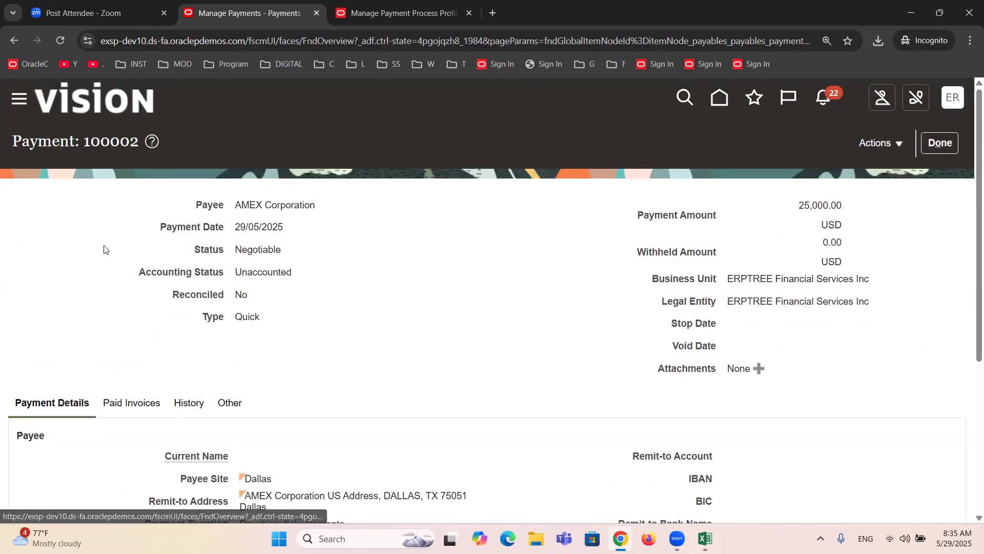
pyautogui.moveTo(85, 144); pyautogui.dragTo(138, 144)
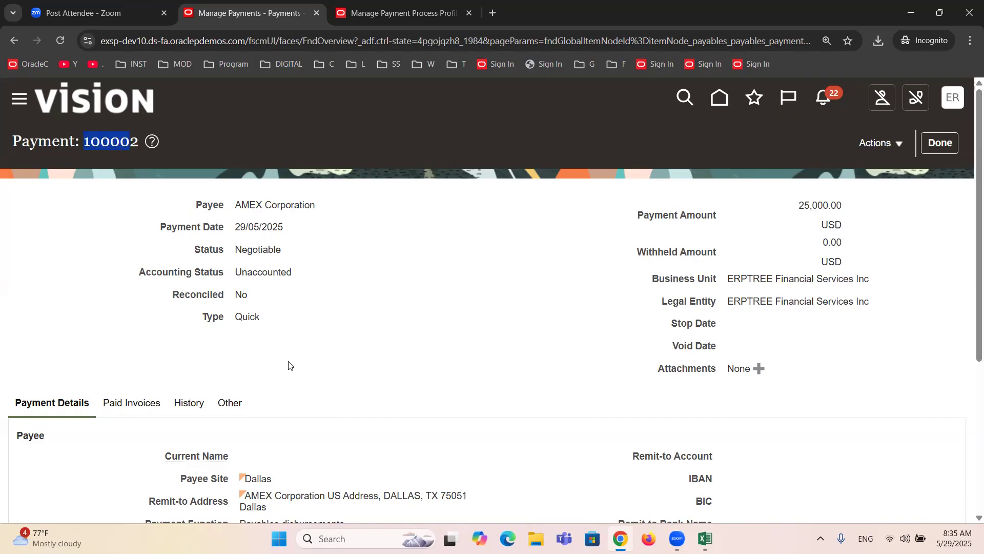
pyautogui.scroll(-2, 138, 148)
pyautogui.click(123, 277)
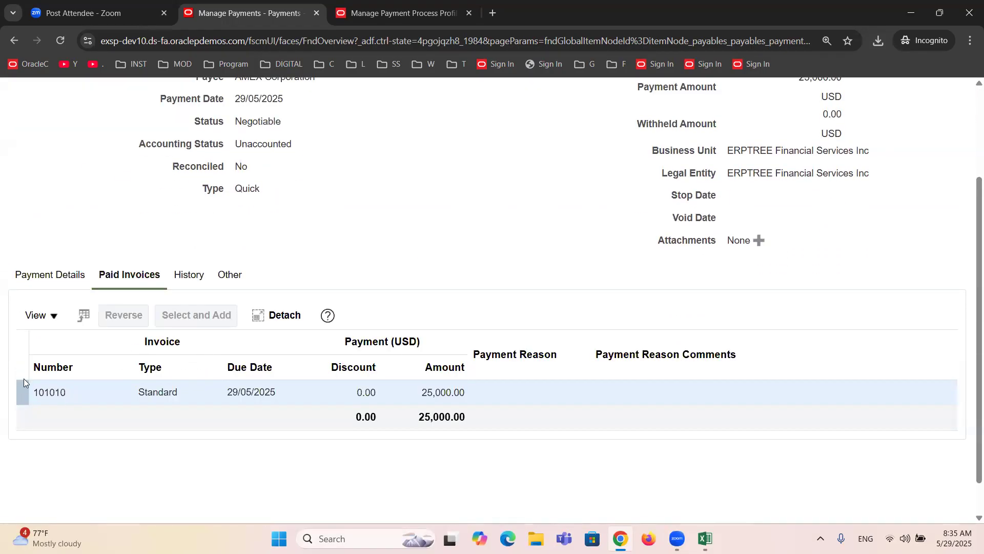
pyautogui.scroll(3, 200, 366)
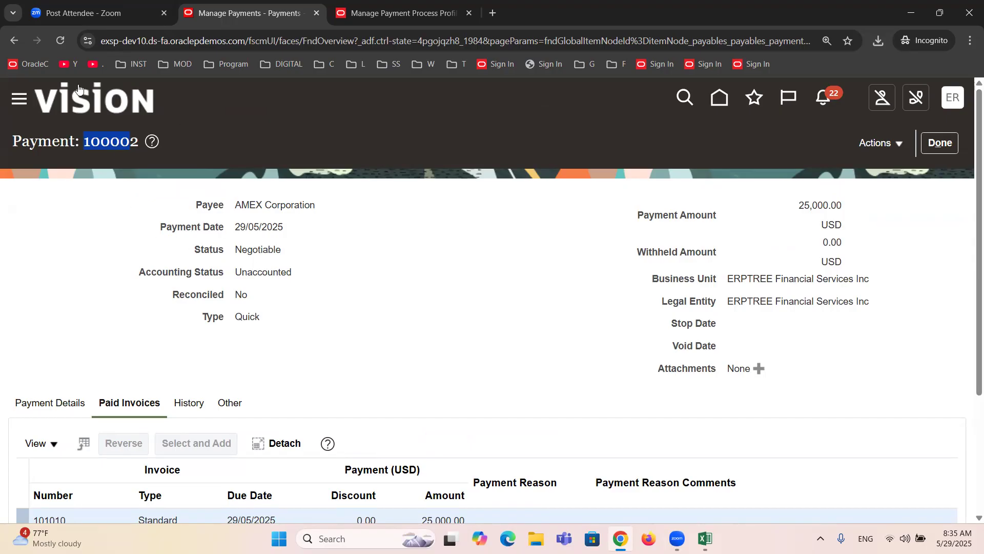
pyautogui.click(67, 66)
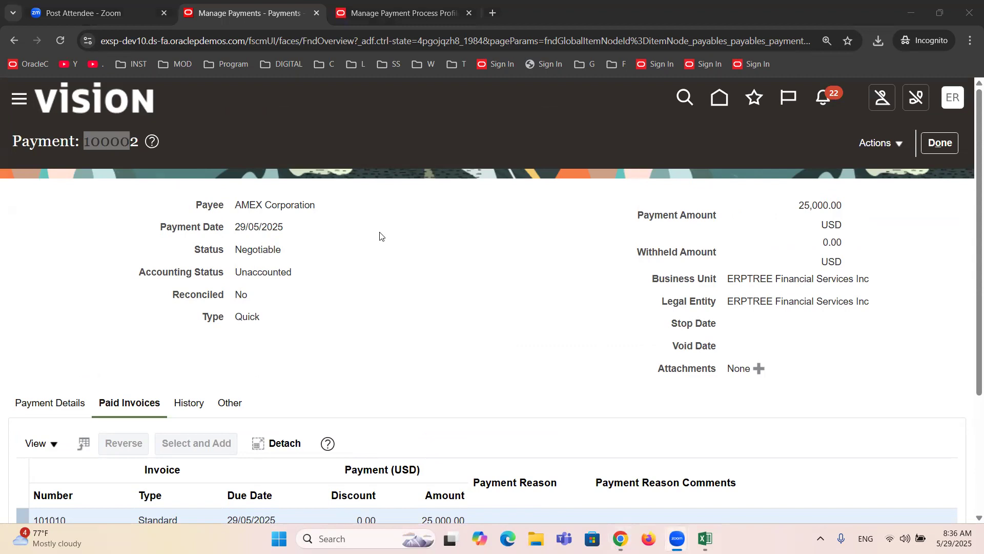
# Compare the invoice in the paid invoices list with the payment number in the page heading
pyautogui.scroll(-3, 371, 236)
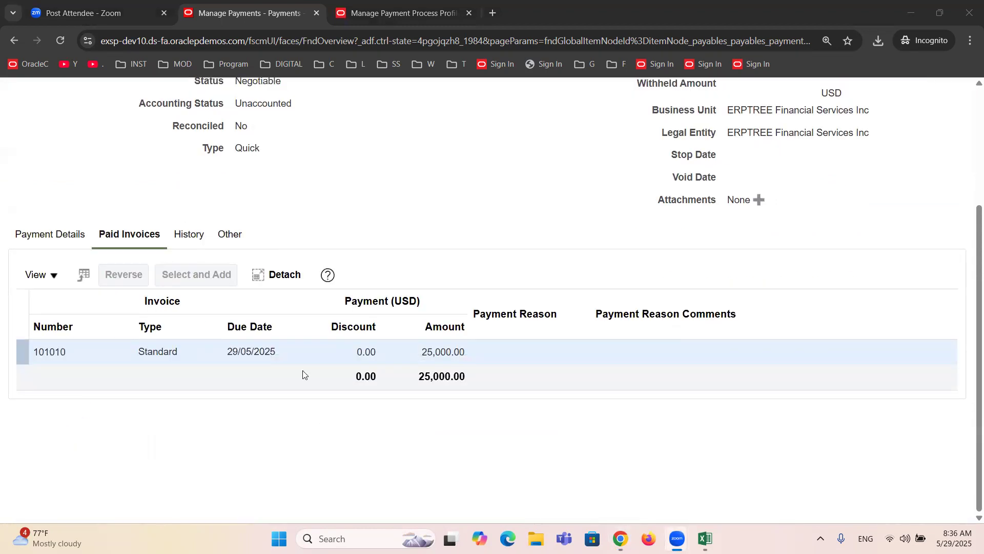
pyautogui.click(90, 351)
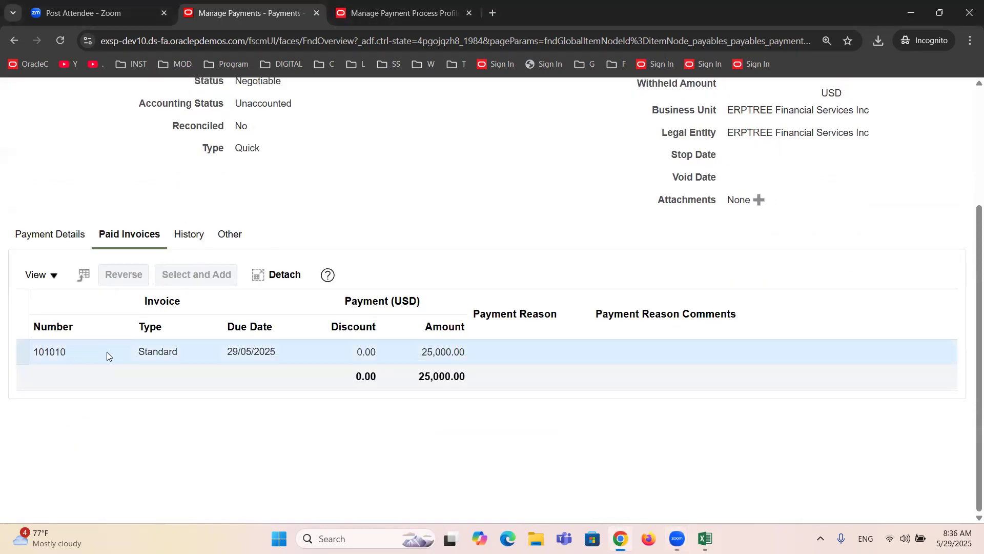
pyautogui.scroll(3, 323, 354)
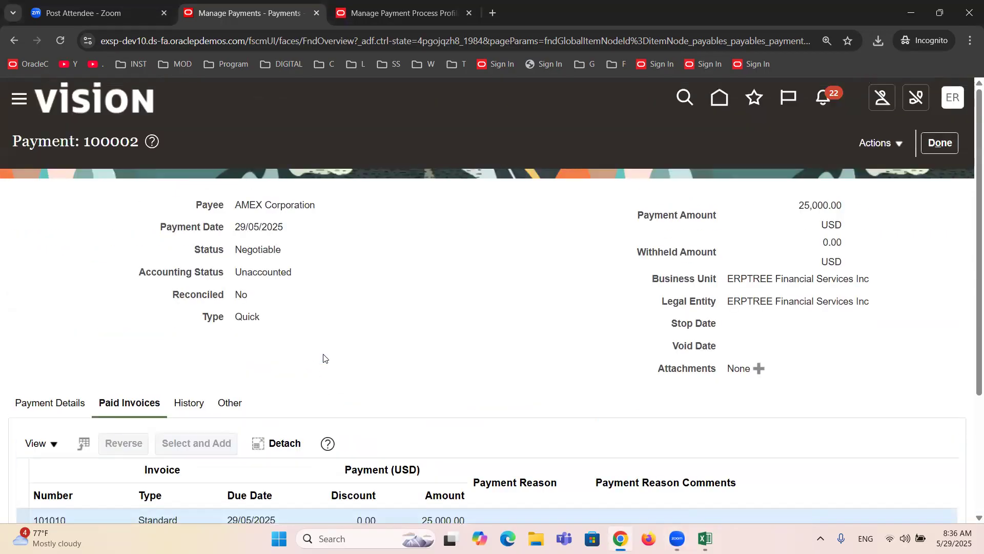
pyautogui.doubleClick(109, 134)
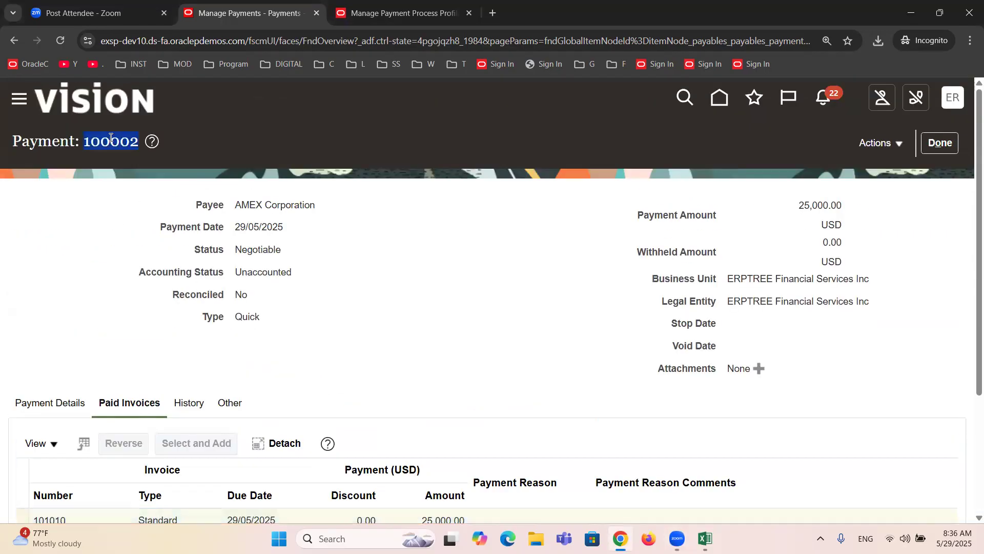
pyautogui.scroll(-3, 180, 329)
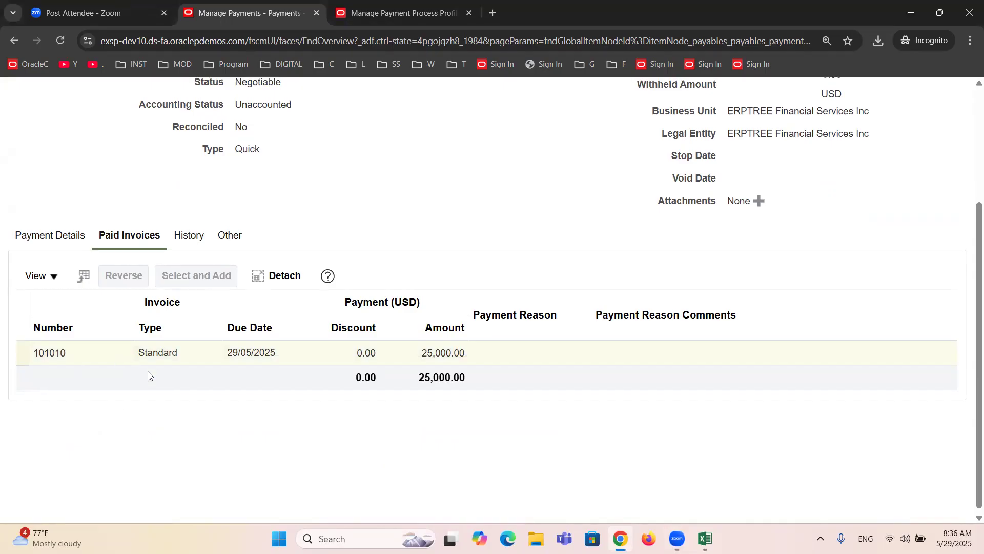
pyautogui.scroll(3, 149, 375)
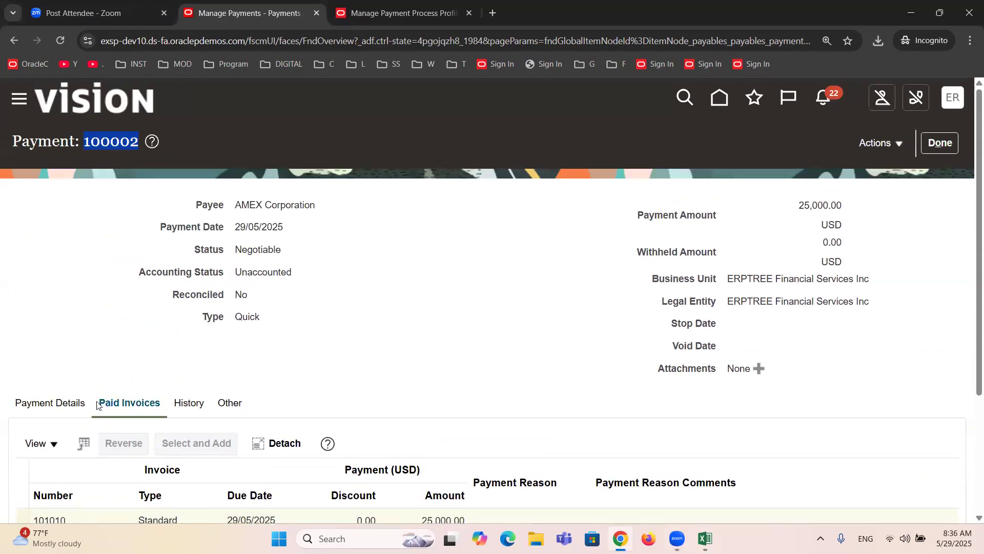
# Examine the payee site in the payment details, and return to the paid invoices list
pyautogui.click(70, 404)
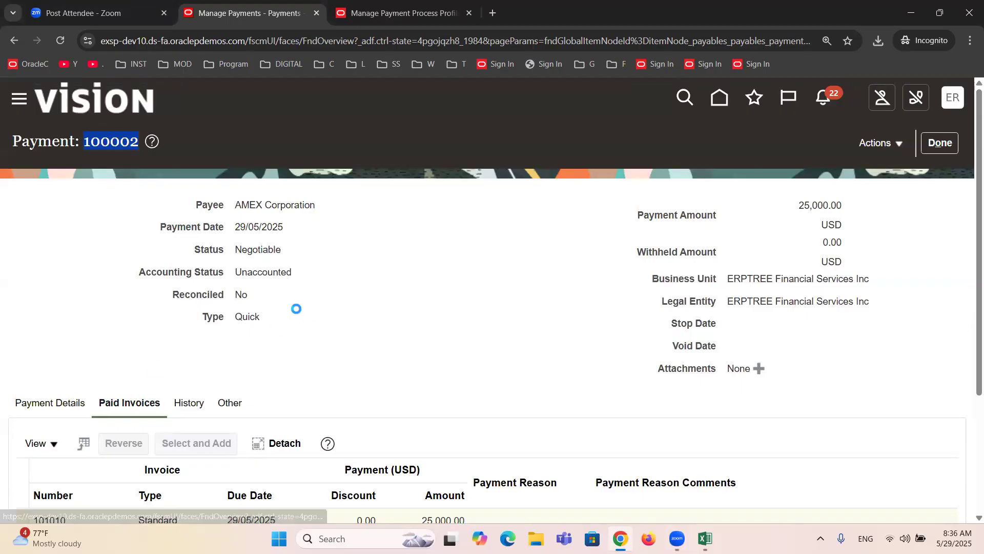
pyautogui.scroll(-3, 287, 308)
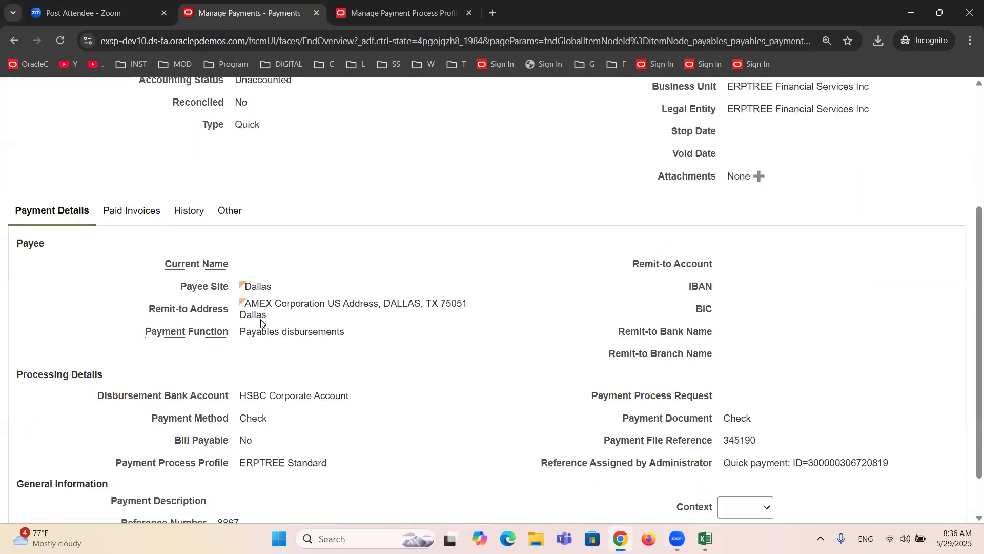
pyautogui.doubleClick(264, 286)
pyautogui.scroll(3, 285, 302)
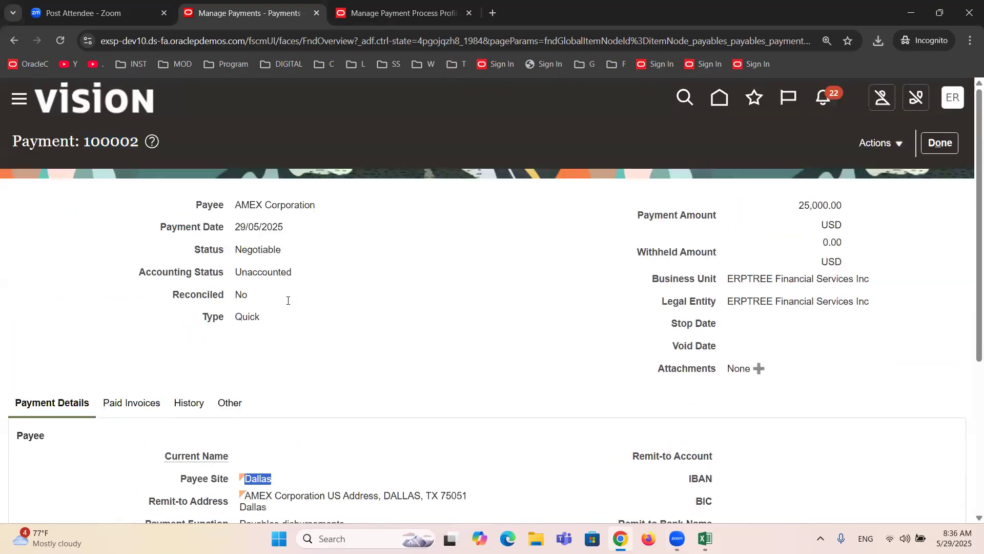
pyautogui.scroll(-3, 288, 305)
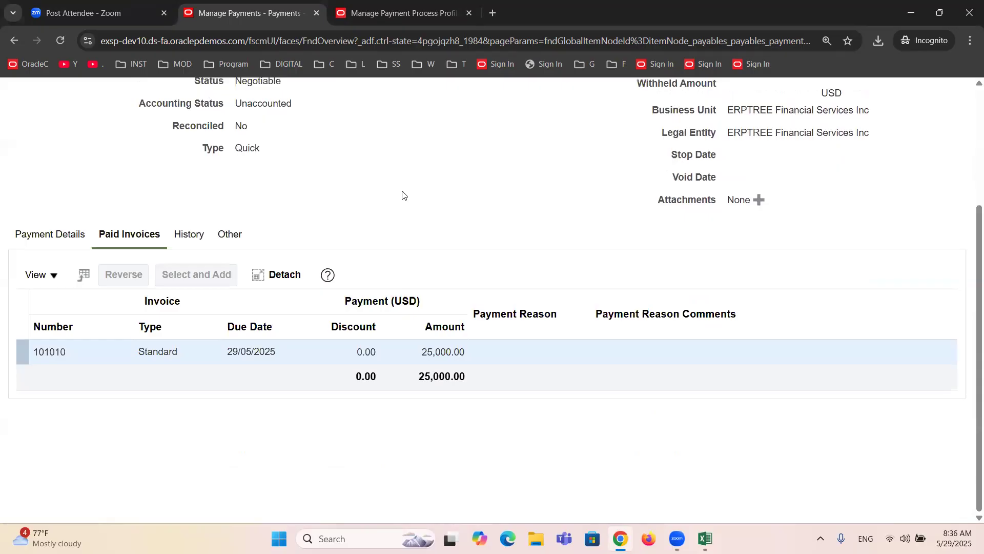
# Examine the payment's validation and clearing history and its bank instruction, remittance, regulatory reporting and sequencing information, and return to the payment details
pyautogui.click(184, 231)
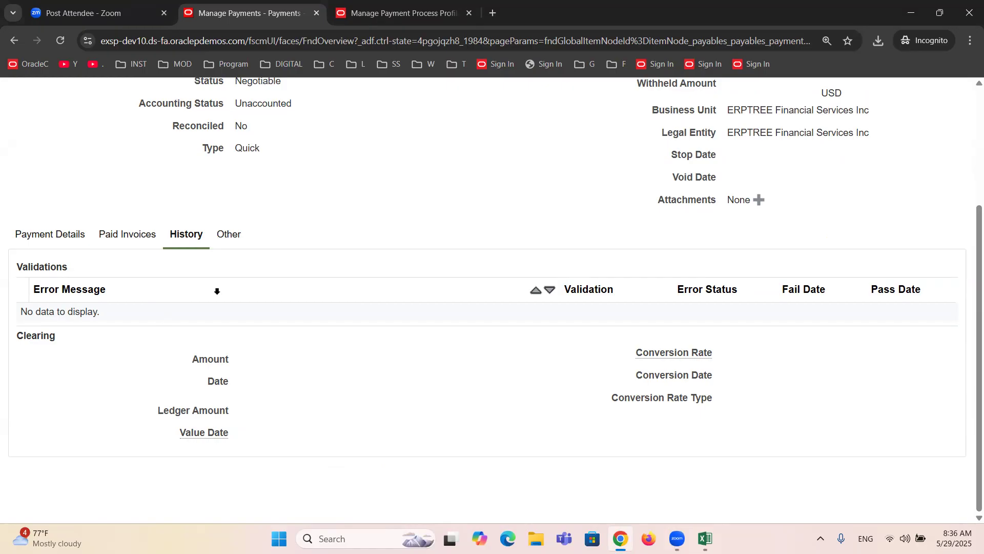
pyautogui.scroll(3, 217, 291)
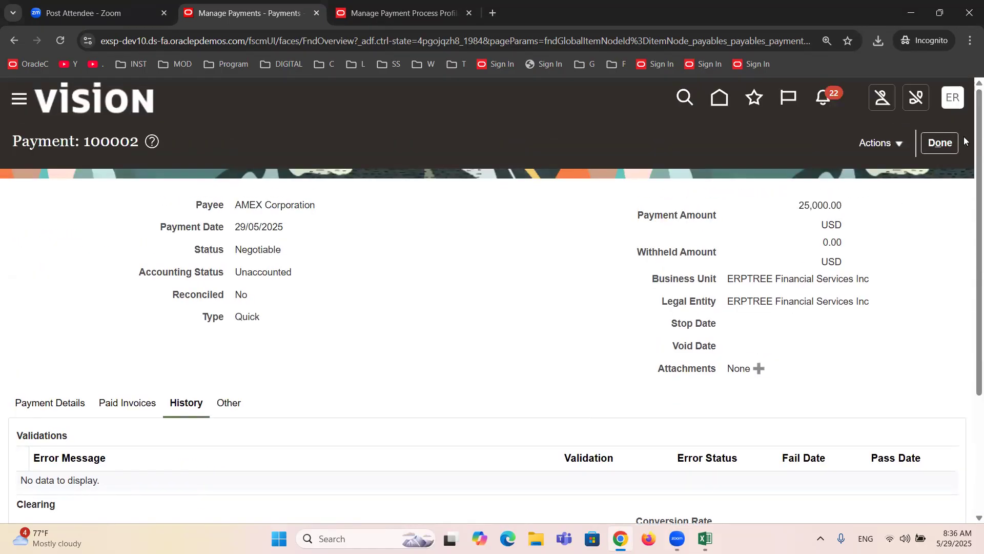
pyautogui.click(227, 402)
pyautogui.scroll(-3, 401, 314)
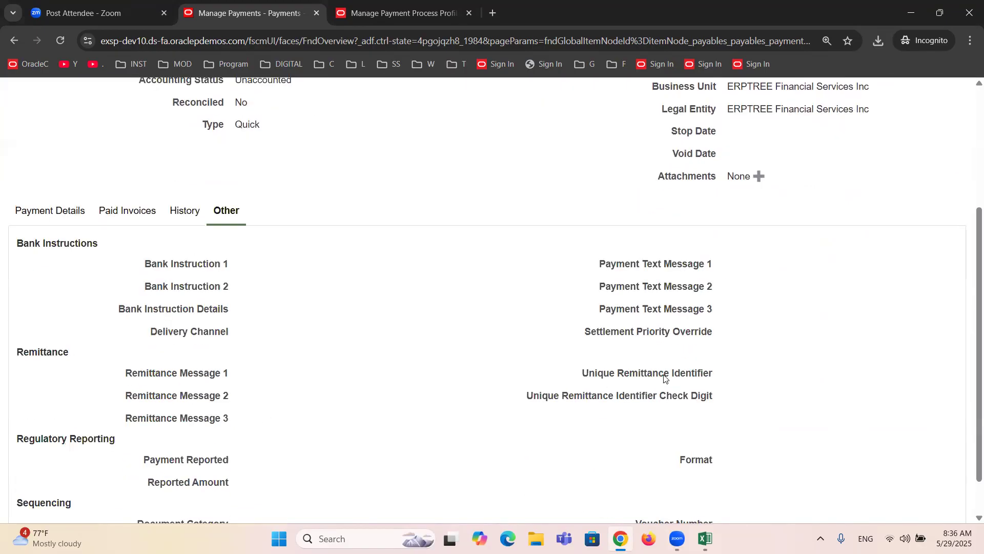
pyautogui.scroll(-1, 264, 403)
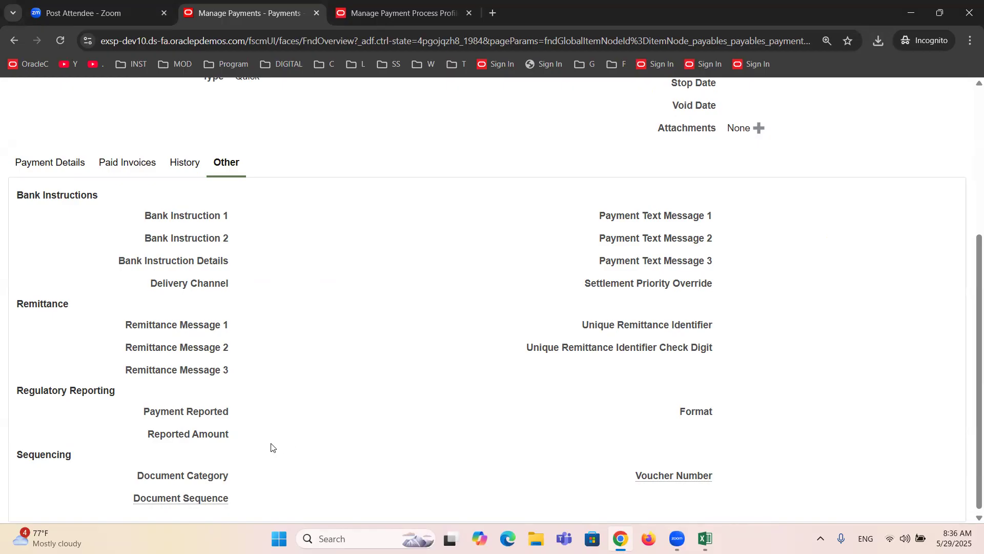
pyautogui.scroll(4, 271, 447)
pyautogui.click(63, 357)
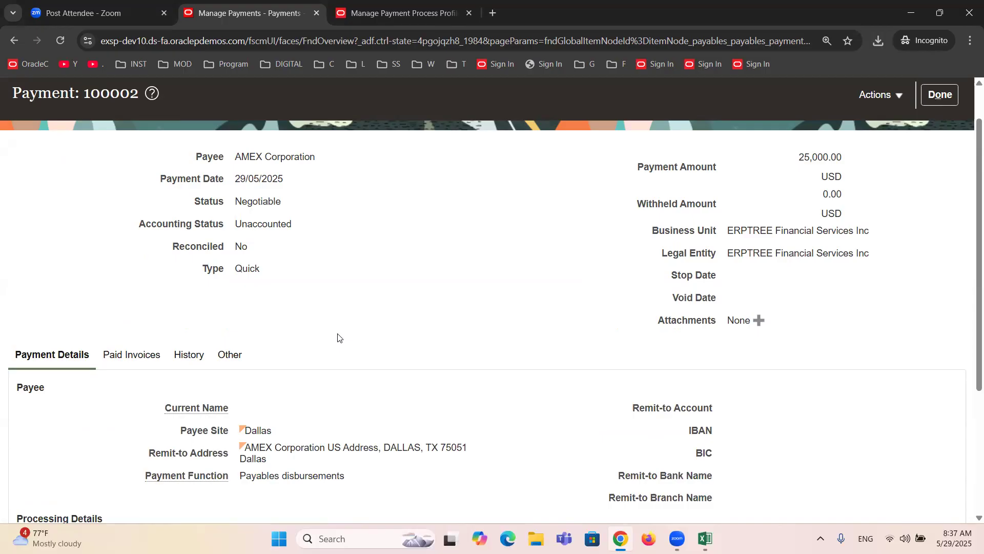
pyautogui.scroll(1, 332, 327)
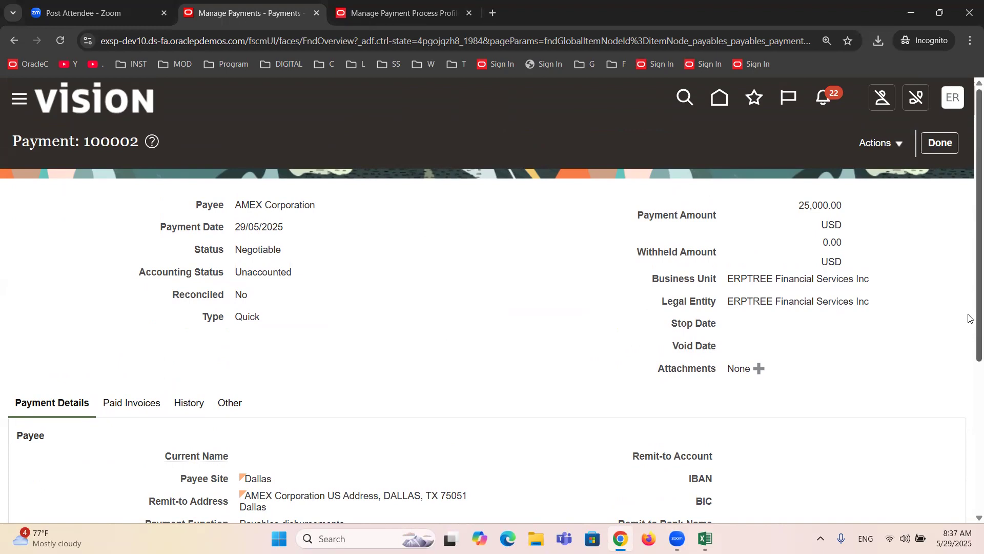
# Try to view the accounting of the payment
pyautogui.click(892, 145)
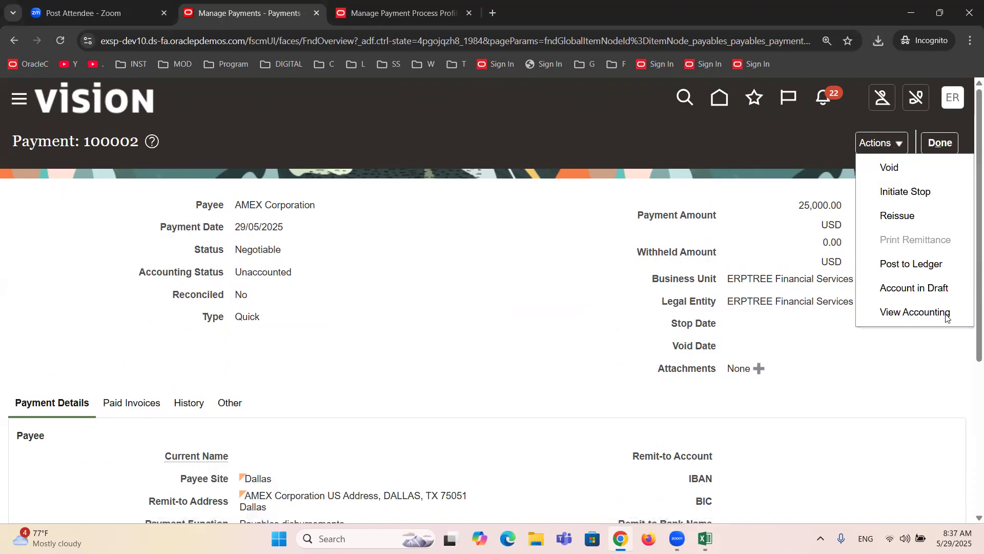
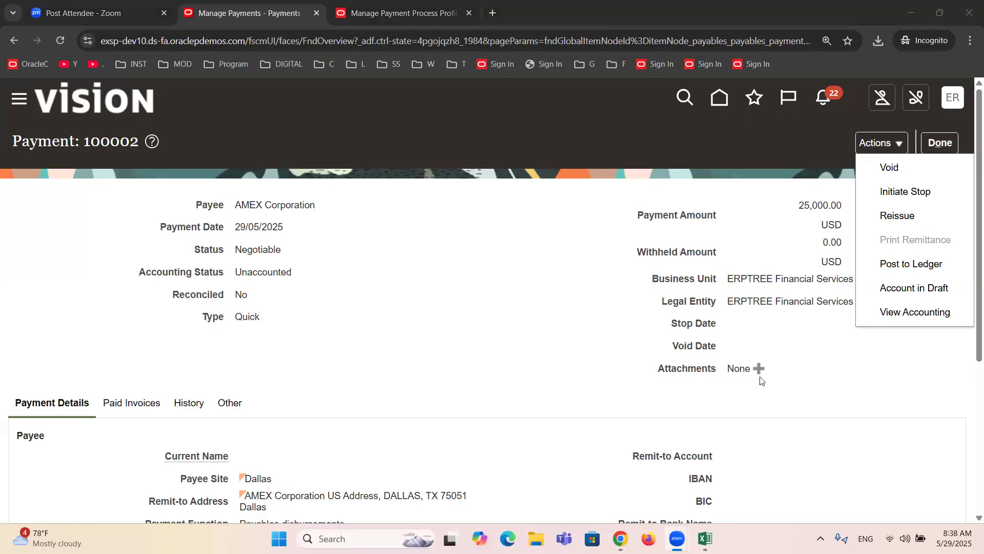
pyautogui.click(917, 313)
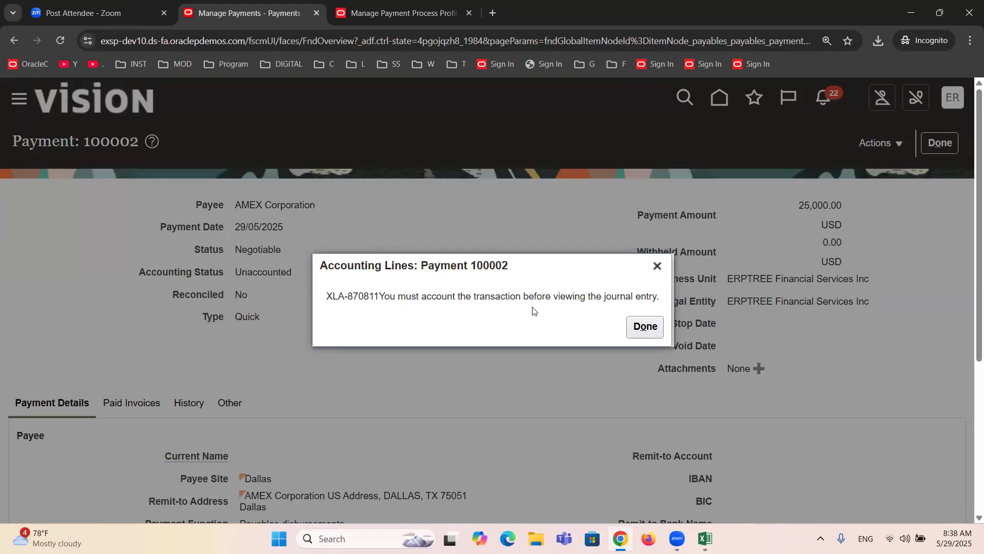
pyautogui.click(644, 326)
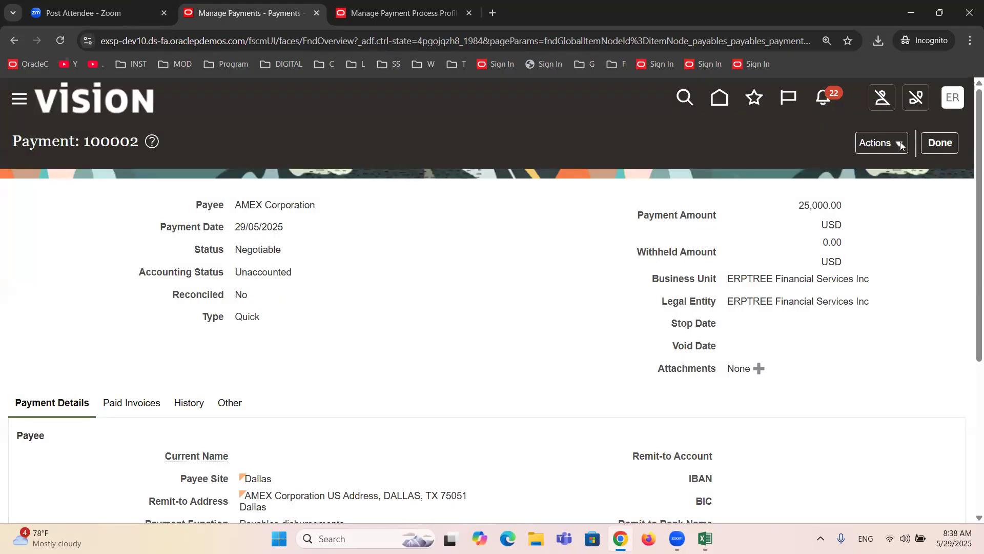
# Account the payment with Post to Ledger and display its accounting lines
pyautogui.click(901, 144)
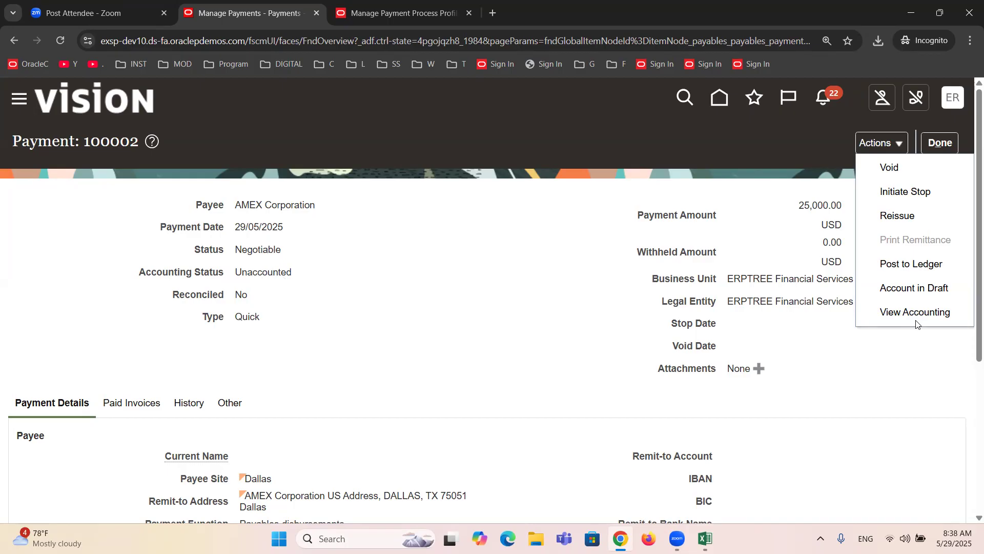
pyautogui.click(901, 267)
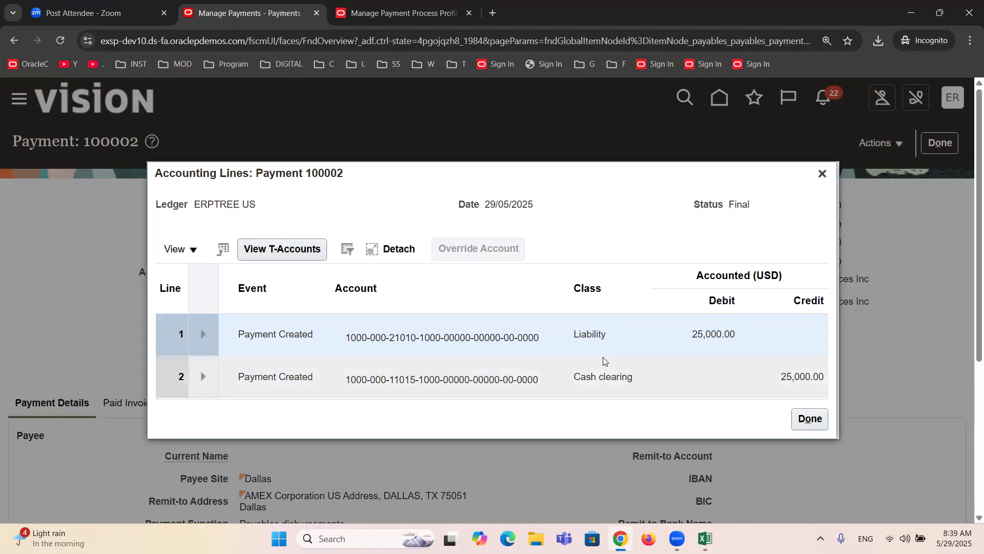
# Switch to the Excel training workbook and enter the heading Manual Invoice in cell I45 of the SESSION-41 sheet
pyautogui.click(705, 538)
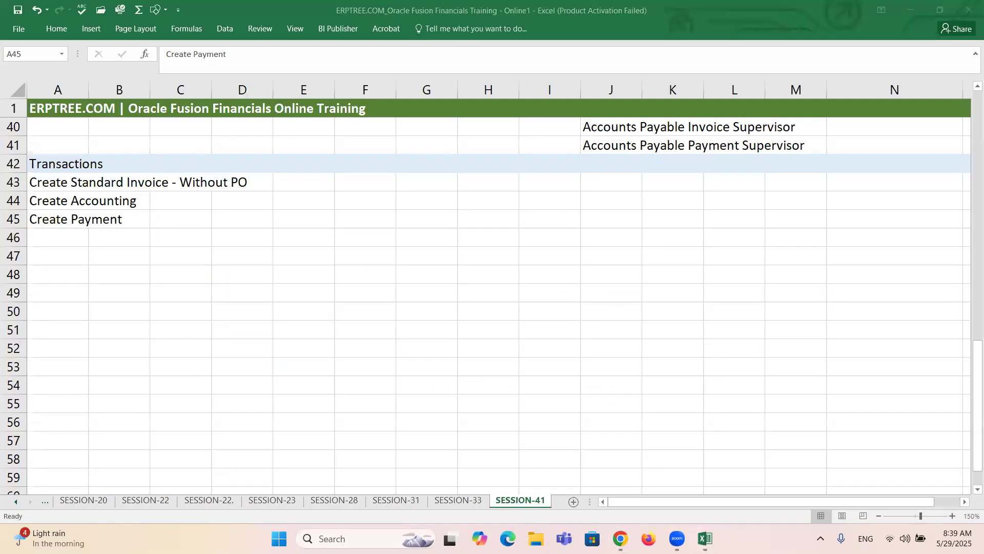
pyautogui.click(560, 221)
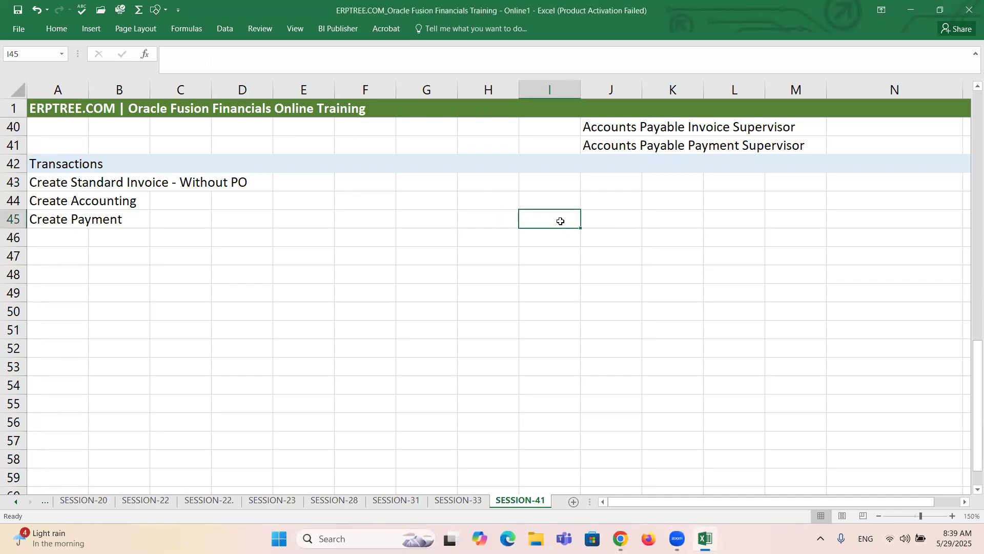
pyautogui.write('i')
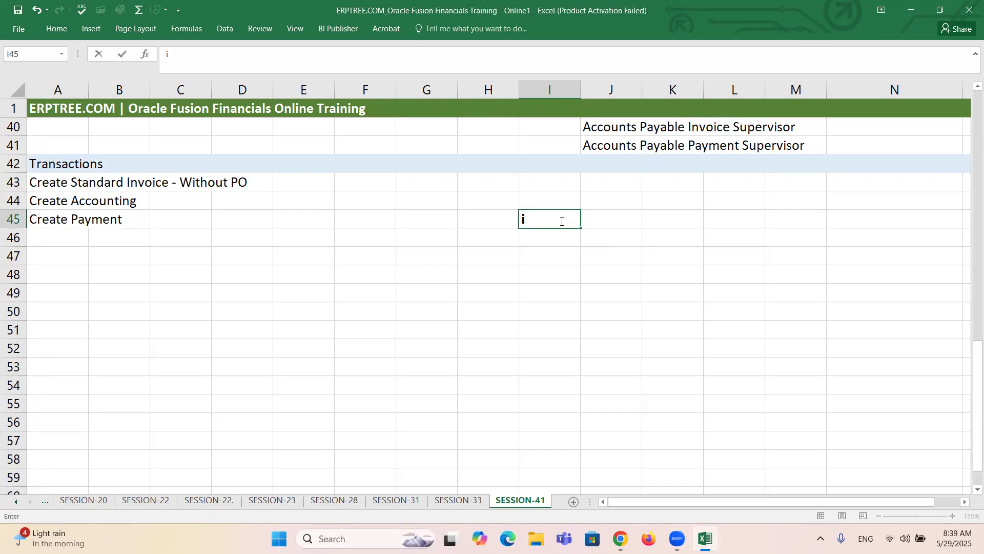
pyautogui.write('Manual')
pyautogui.write('Invoice')
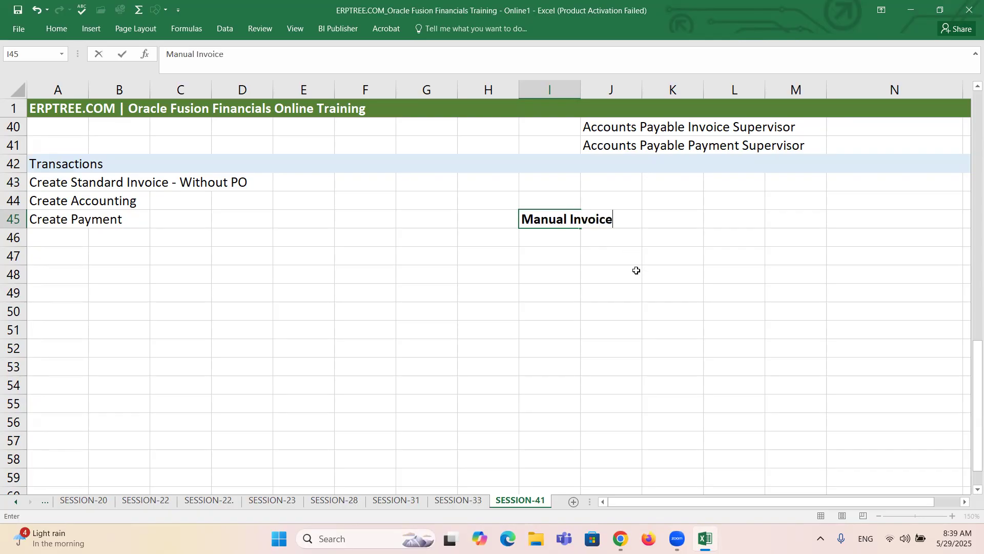
pyautogui.hotkey('ctrl', 'Return')
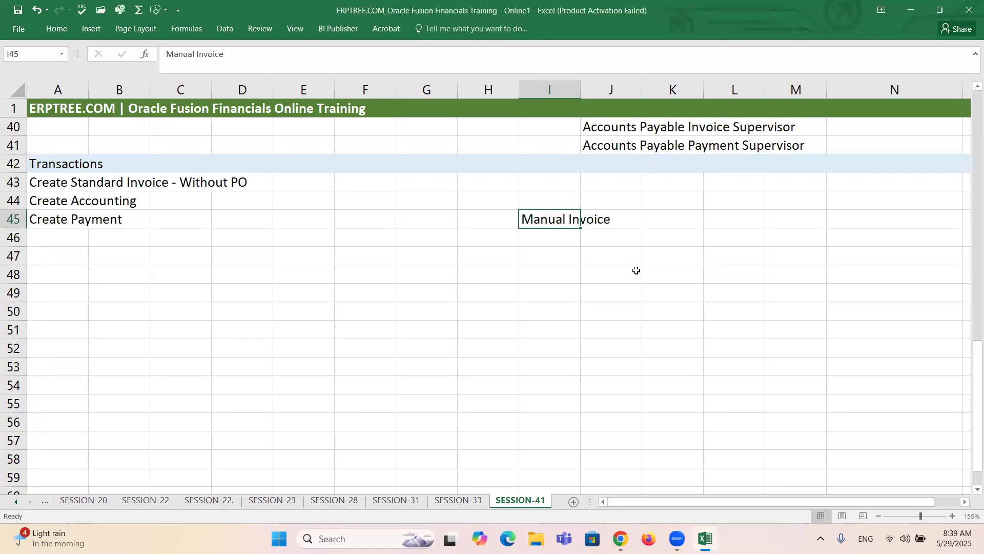
# Enter Expense/Charge Dr in cell I46 and Liability Cr in I47, and save the workbook
pyautogui.click(560, 237)
pyautogui.write('E')
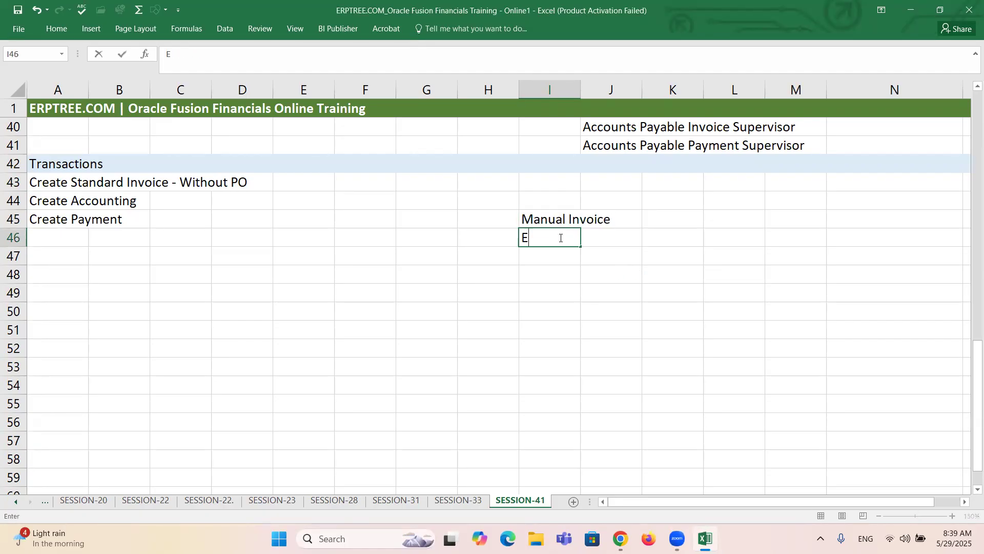
pyautogui.write('xpense/Charge Dr')
pyautogui.press('Return')
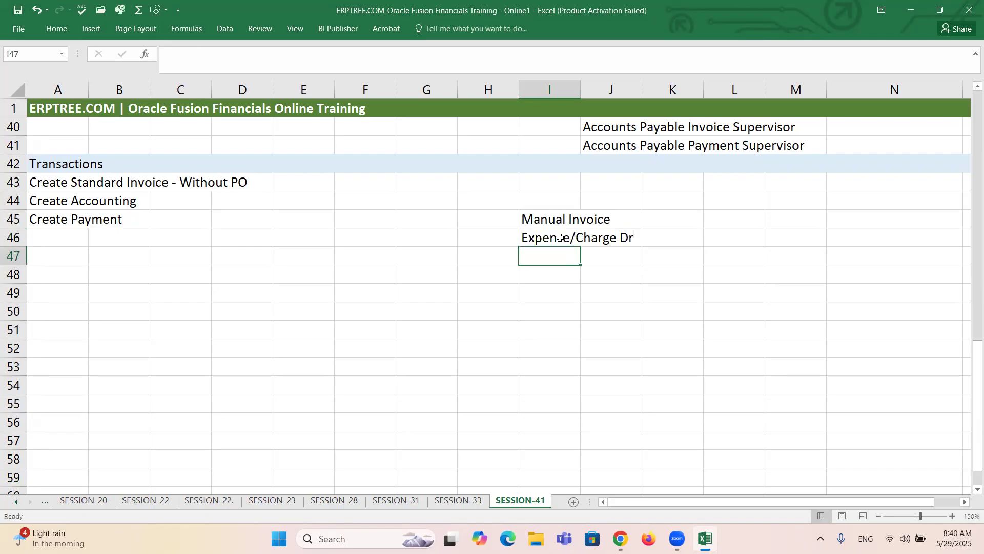
pyautogui.write('Liabi')
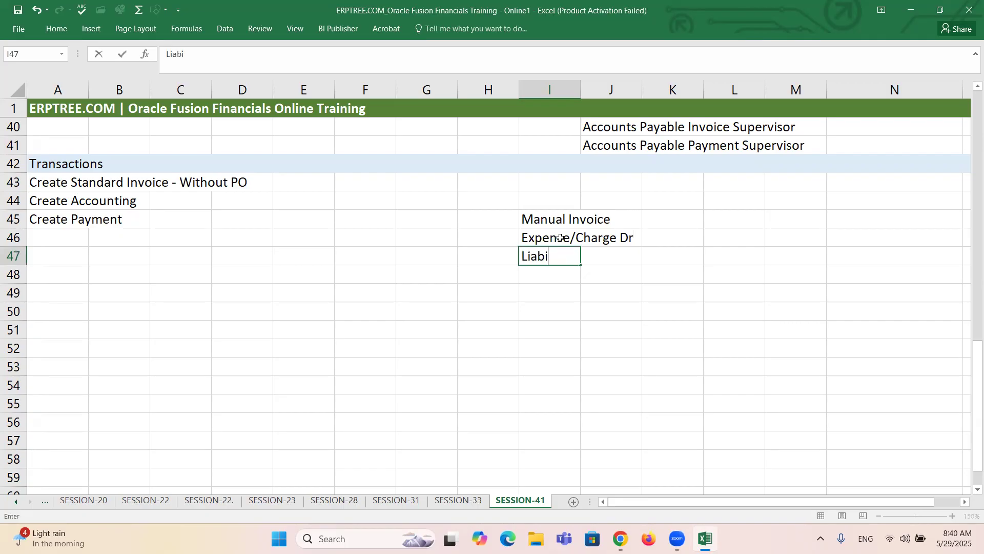
pyautogui.write('lity Cr')
pyautogui.hotkey('ctrl', 's')
# Make the Manual Invoice heading bold and add a bold Source heading in cell K45
pyautogui.click(560, 224)
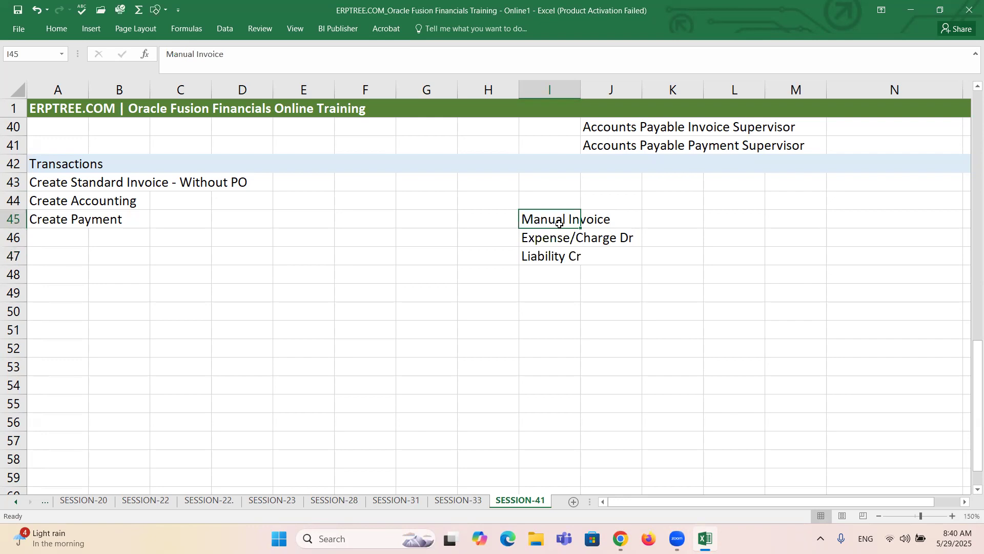
pyautogui.hotkey('ctrl', 'b')
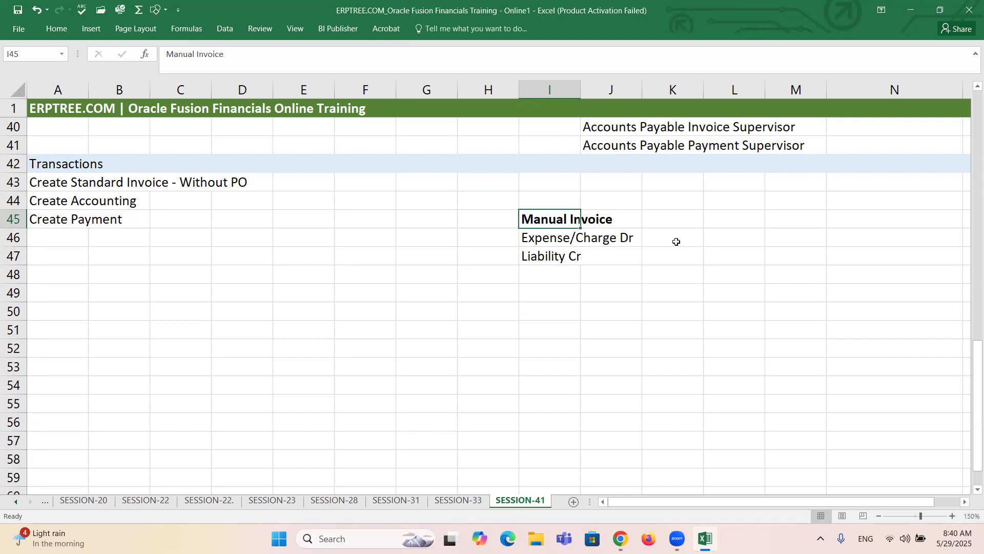
pyautogui.click(671, 221)
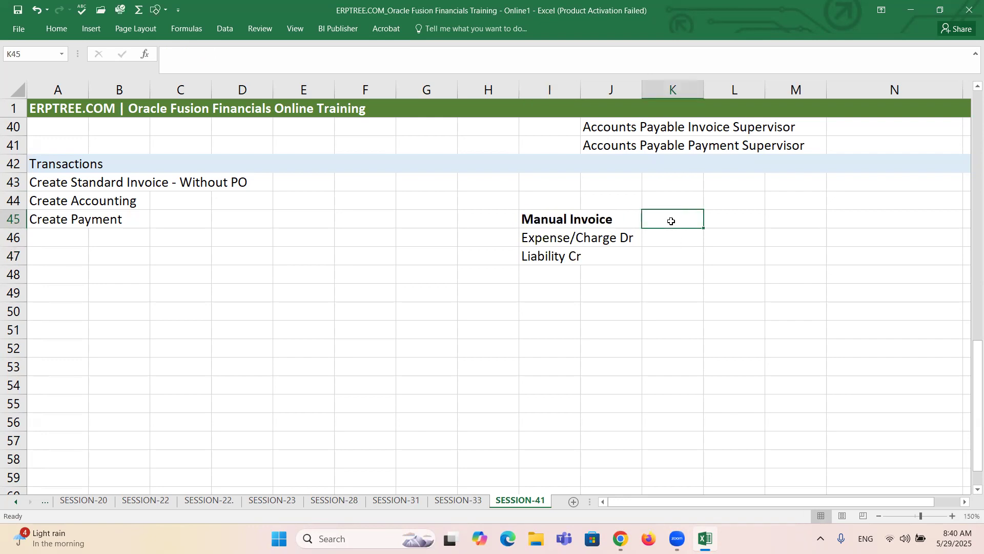
pyautogui.write('Source')
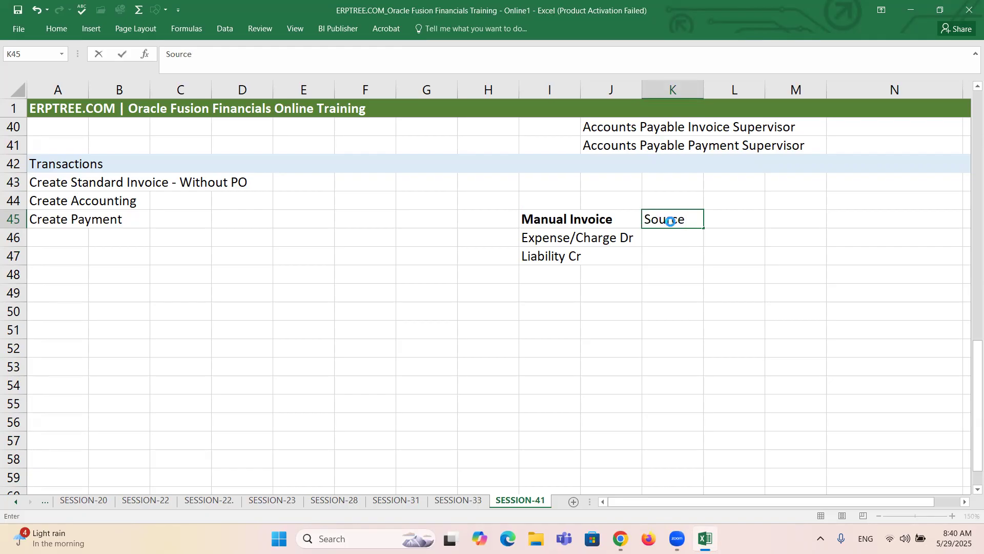
pyautogui.click(671, 221)
pyautogui.hotkey('ctrl', 'b')
# Enter Invoice Distribution as the source of the expense line in K46 and Supplier Site/Common Options for the liability line in K47
pyautogui.click(686, 234)
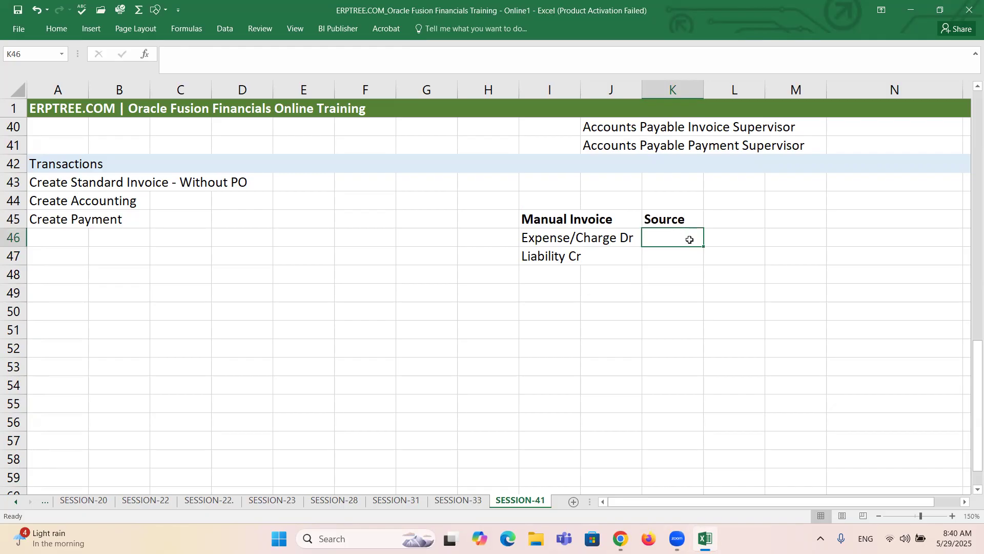
pyautogui.write('In')
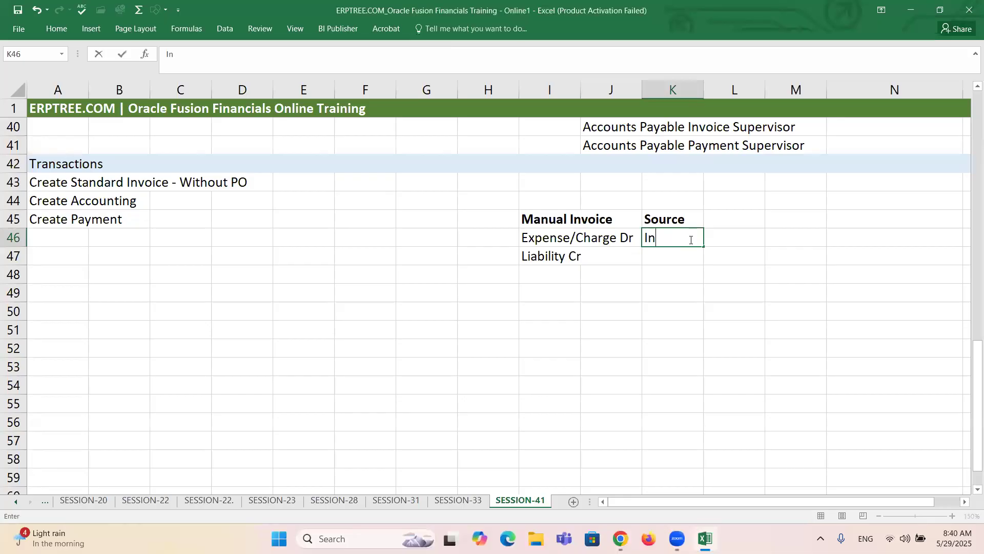
pyautogui.write('voice Distribution')
pyautogui.press('Return')
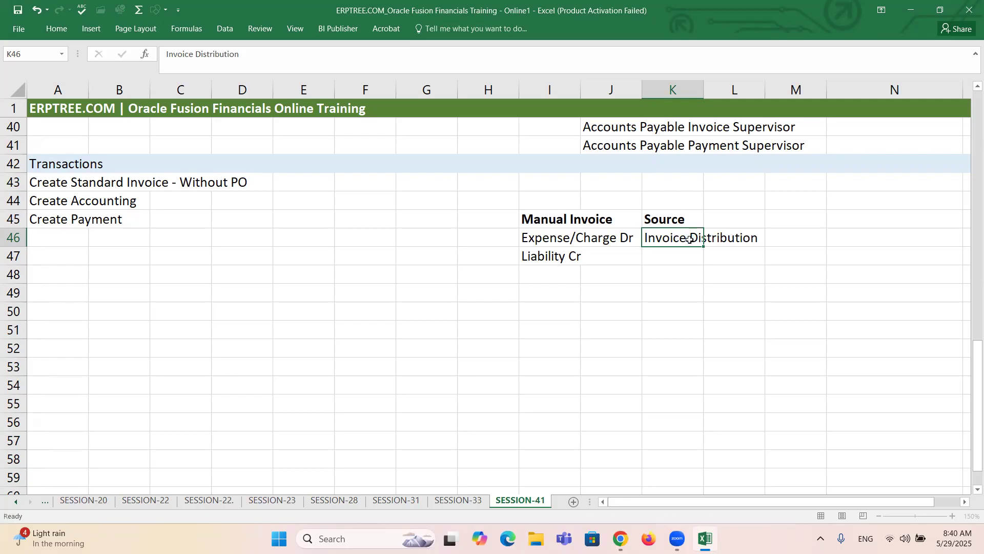
pyautogui.click(574, 257)
pyautogui.click(675, 254)
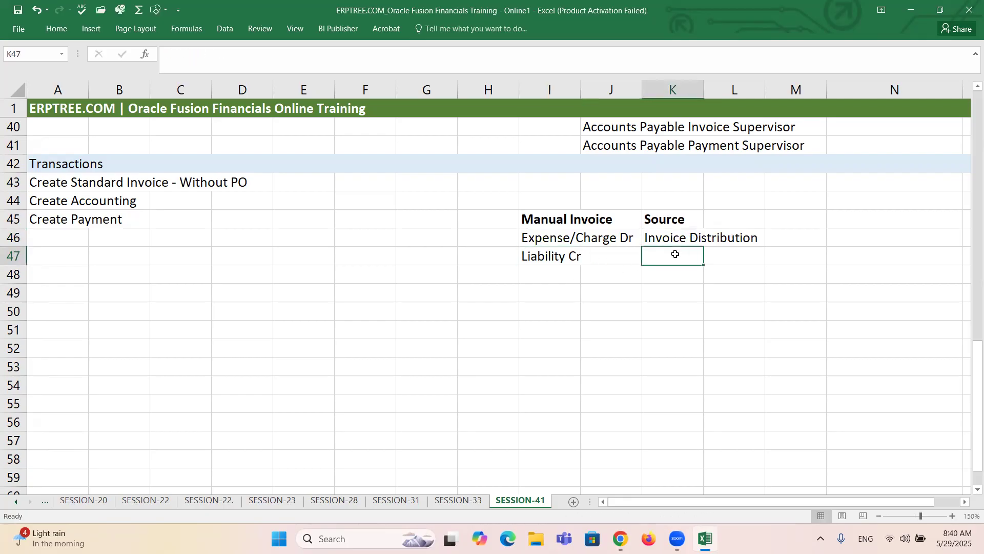
pyautogui.write('Sup')
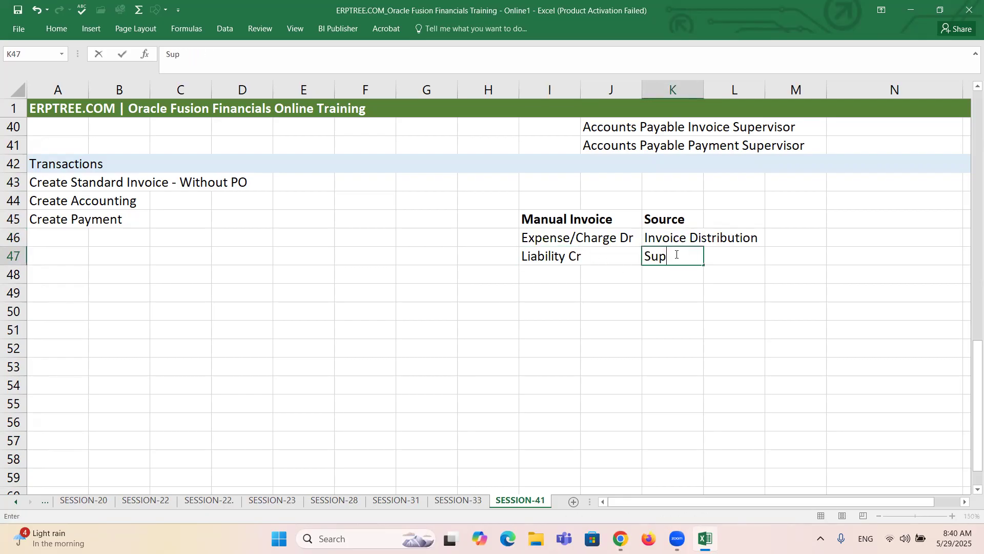
pyautogui.write('plier Site/')
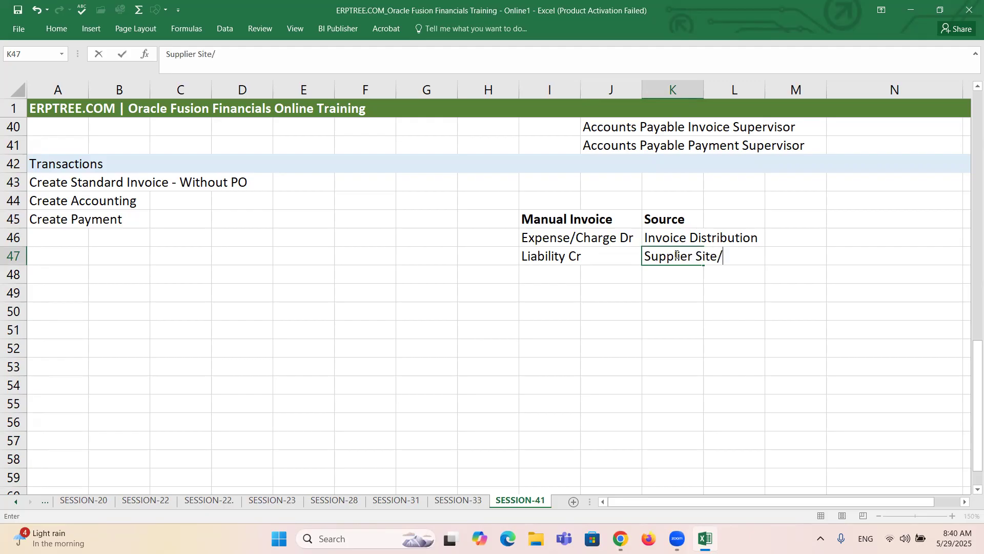
pyautogui.write('Common Options')
pyautogui.hotkey('ctrl', 'Return')
pyautogui.click(557, 277)
pyautogui.click(559, 291)
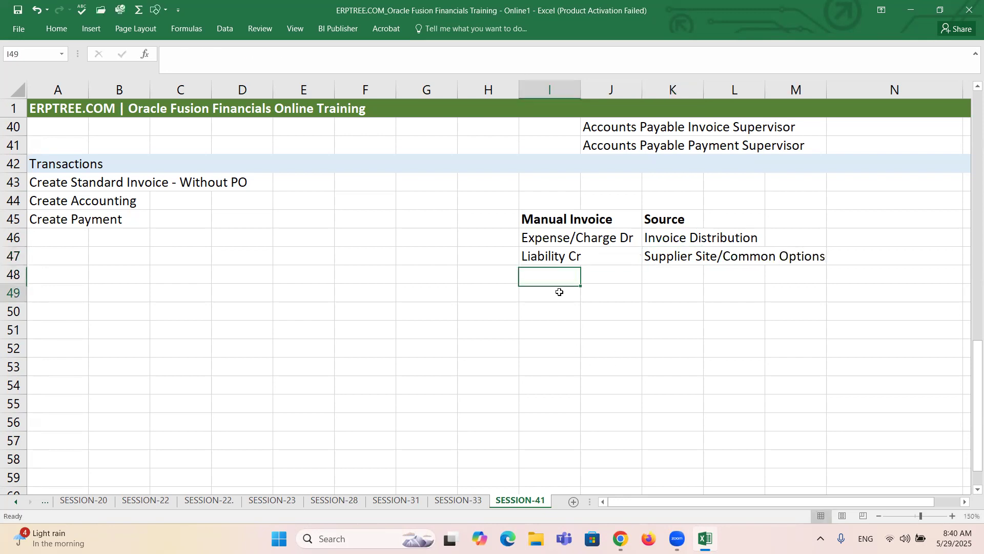
pyautogui.click(545, 230)
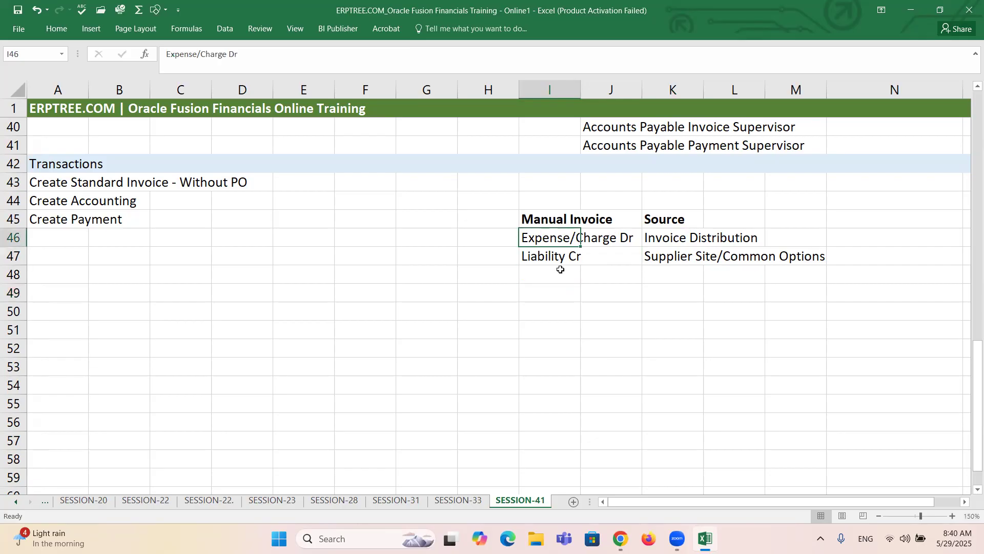
pyautogui.click(545, 255)
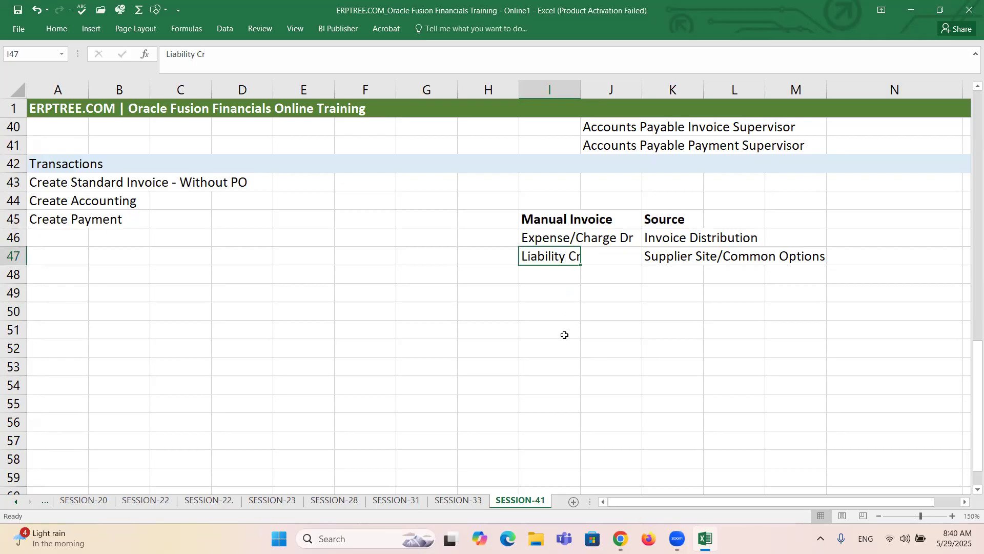
# Add a bold Payment heading in cell I49, below the manual invoice entries
pyautogui.click(553, 289)
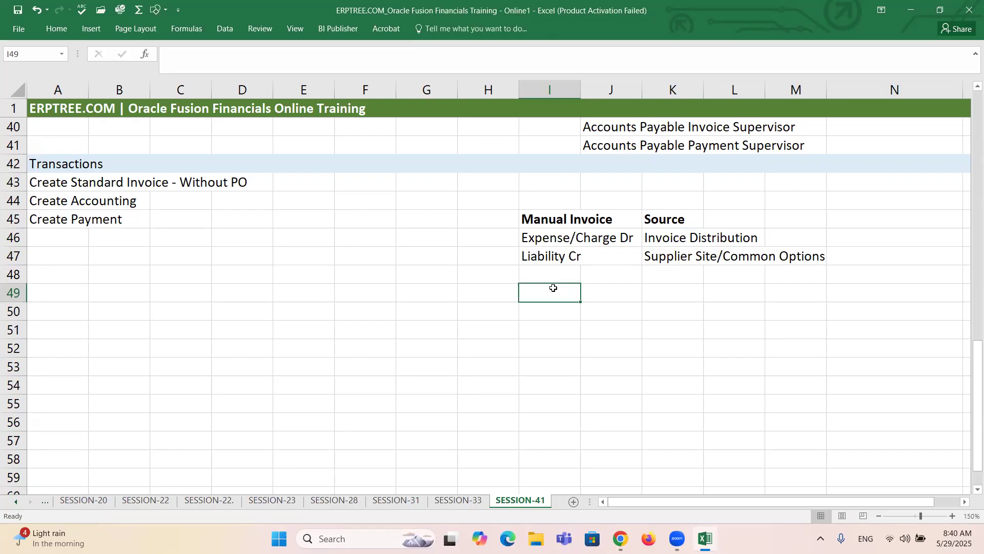
pyautogui.write('Payment')
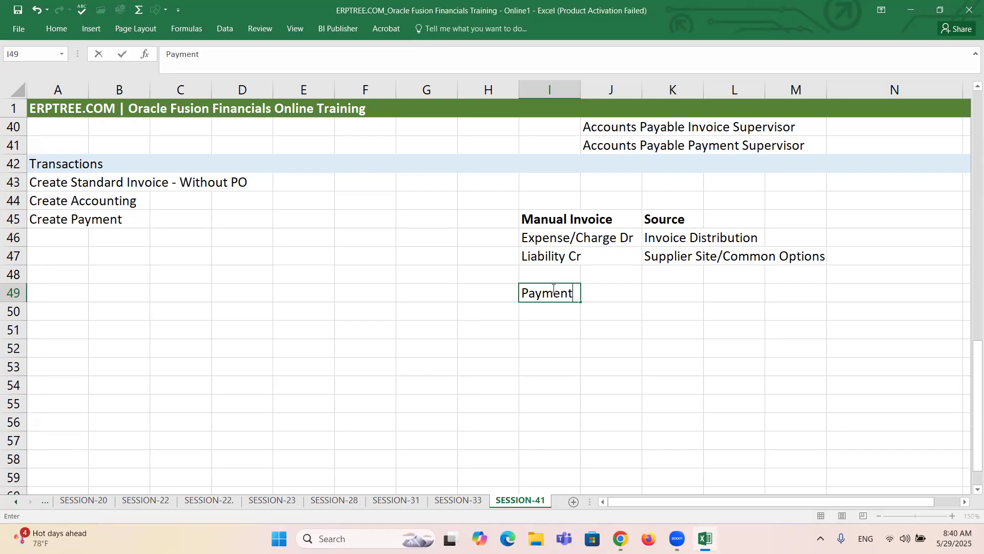
pyautogui.hotkey('ctrl', 'Return')
pyautogui.hotkey('ctrl', 'b')
# Check the payment's accounting lines in Oracle Fusion, and enter Liability Dr in I50 and Cash Clearing Cr in I51 of the Excel sheet
pyautogui.hotkey('alt', 'Tab')
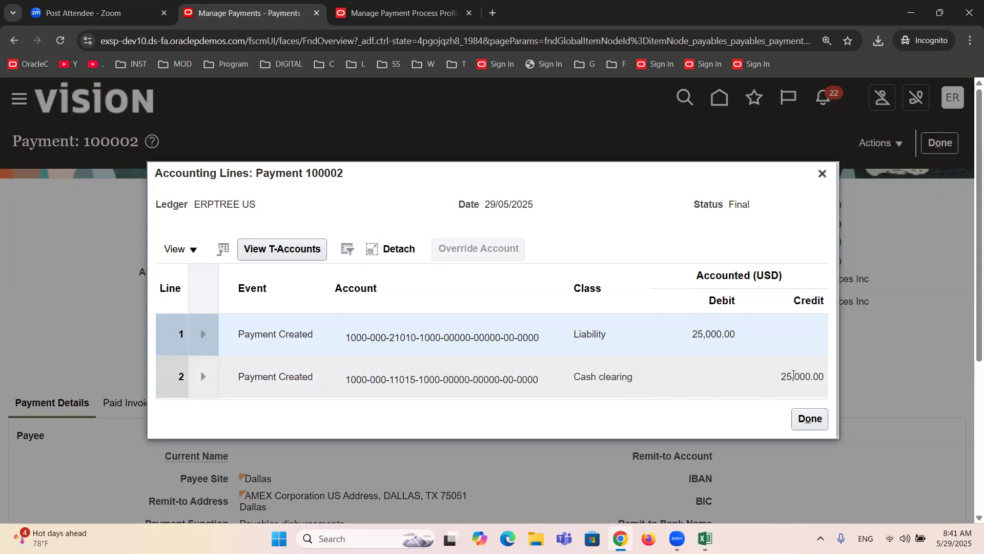
pyautogui.hotkey('alt', 'Tab')
pyautogui.click(554, 312)
pyautogui.write('L')
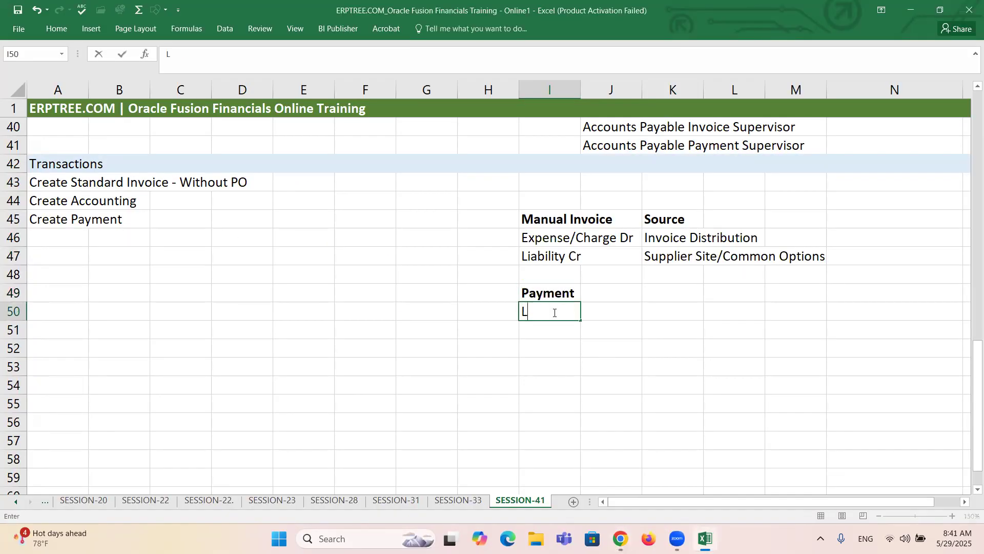
pyautogui.write('iability Dr')
pyautogui.click(554, 334)
pyautogui.write('Cash ')
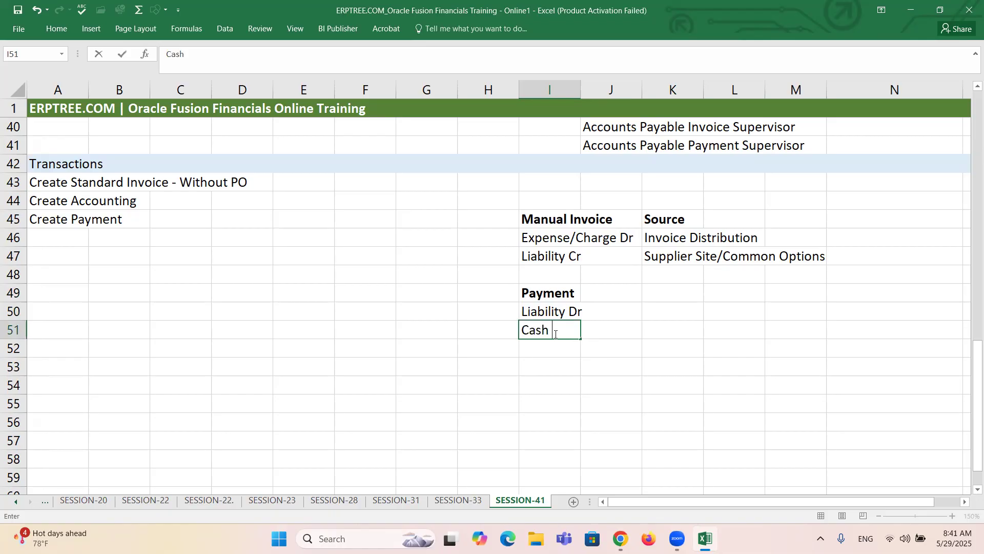
pyautogui.write('Clearing Cr')
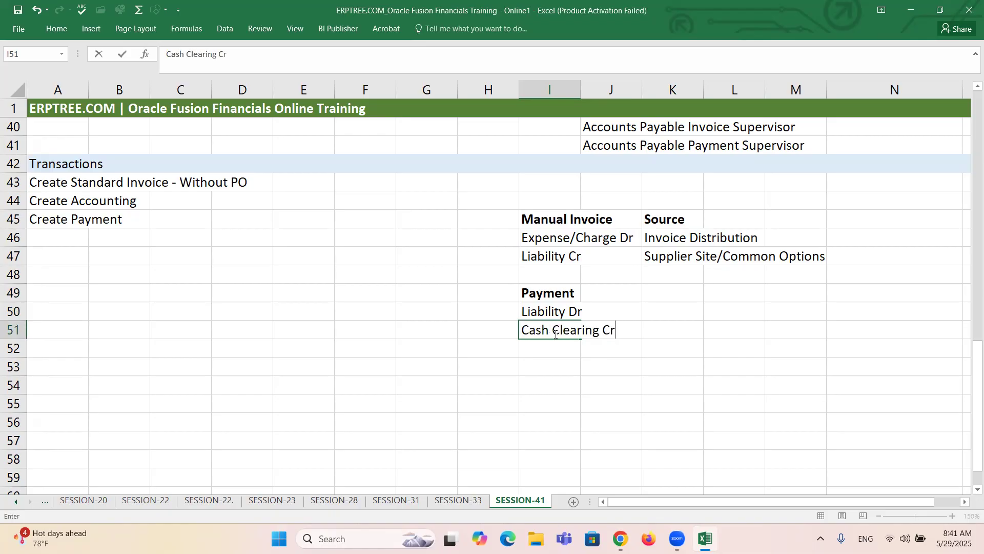
pyautogui.click(555, 333)
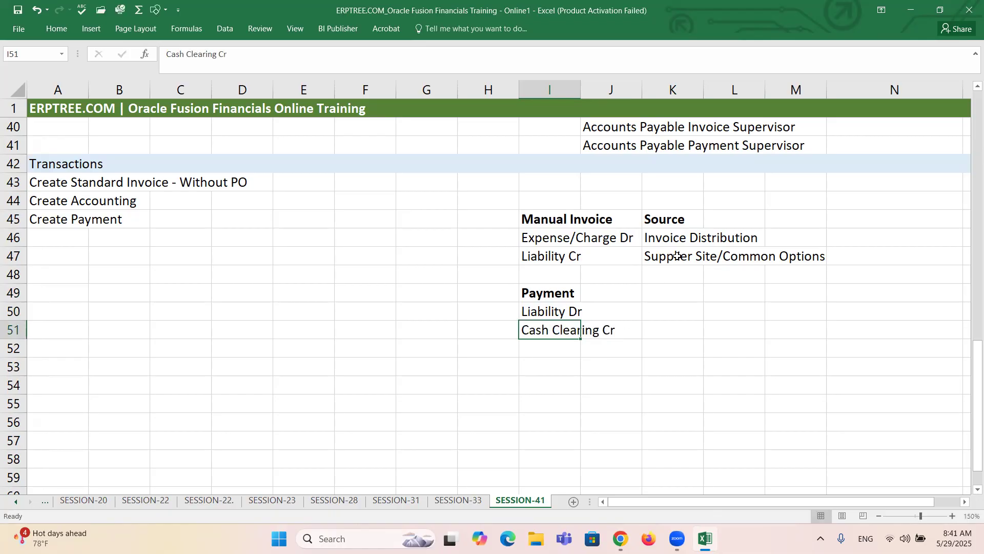
# Compare the manual invoice accounting entries and the source of their liability line with the payment entries
pyautogui.click(553, 294)
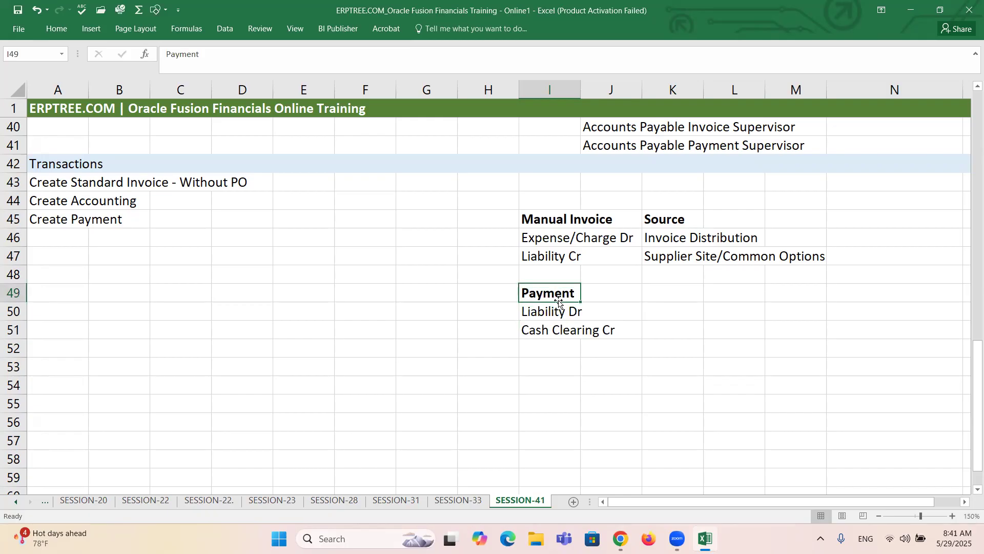
pyautogui.moveTo(536, 220); pyautogui.dragTo(871, 257)
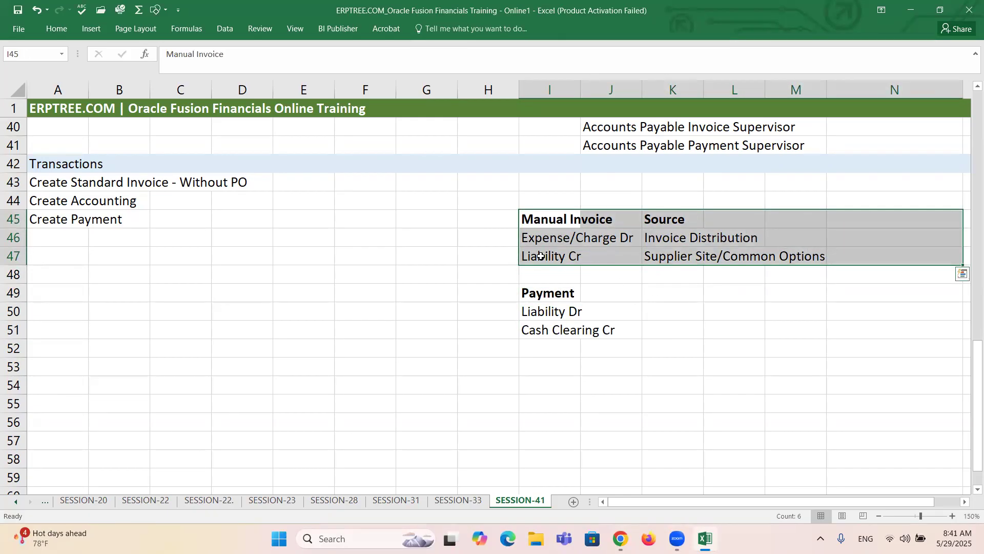
pyautogui.moveTo(540, 255); pyautogui.dragTo(813, 250)
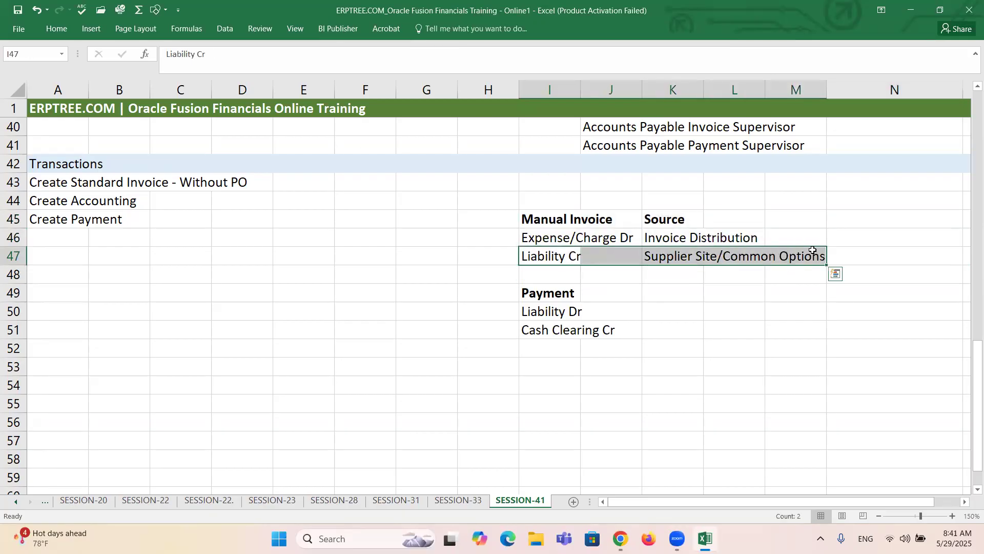
pyautogui.click(551, 297)
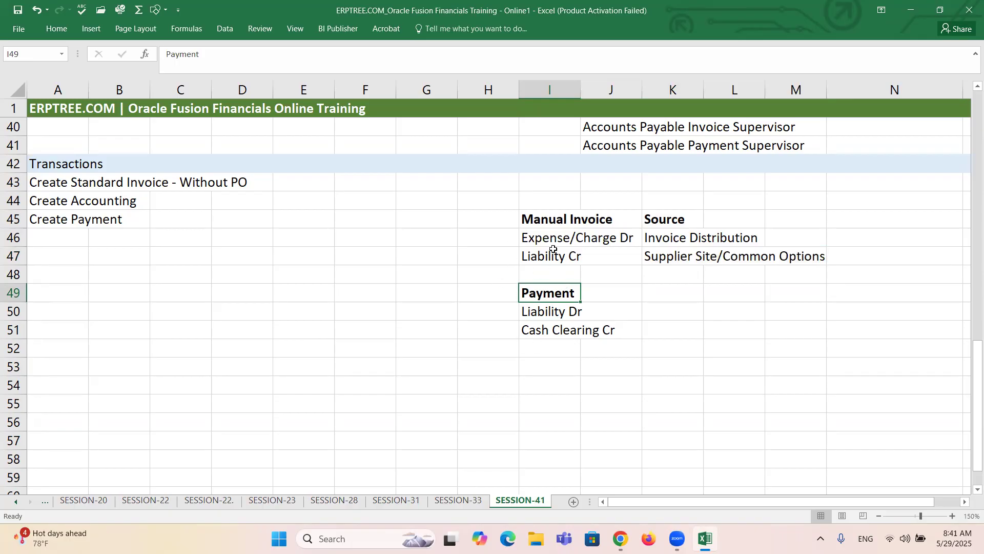
pyautogui.moveTo(549, 256); pyautogui.dragTo(812, 254)
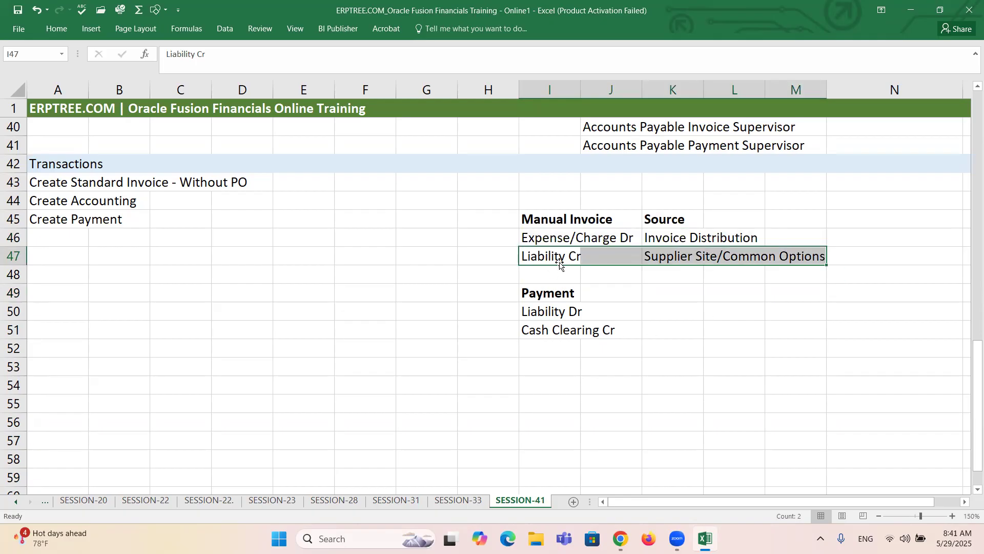
pyautogui.click(560, 316)
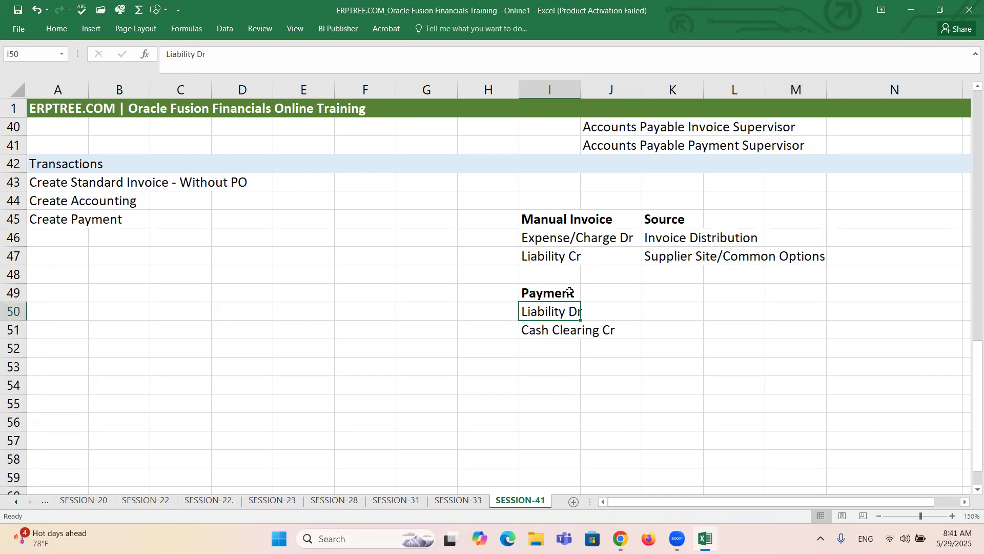
pyautogui.click(551, 291)
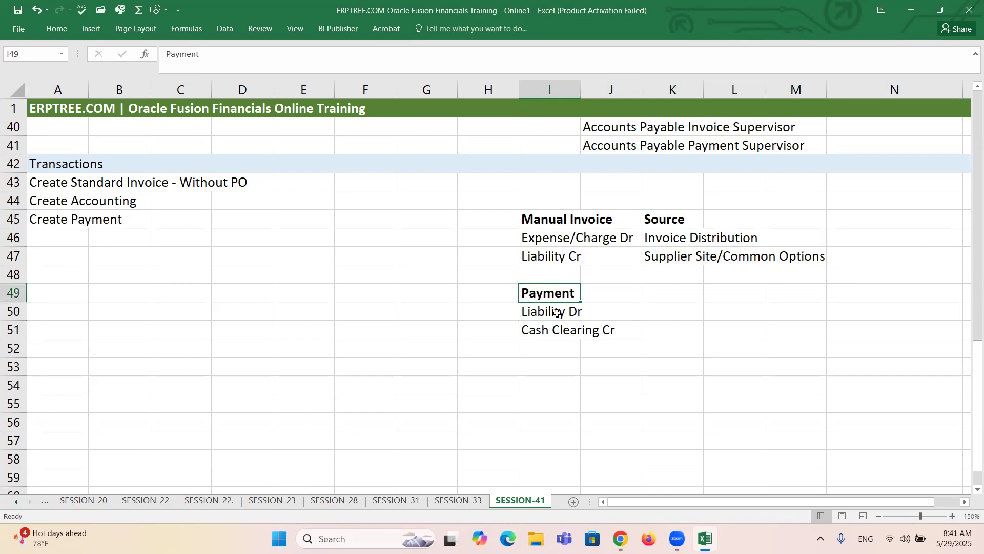
# Examine how the payment's Liability Dr line in I50 offsets the manual invoice's Liability Cr line in I47
pyautogui.click(557, 312)
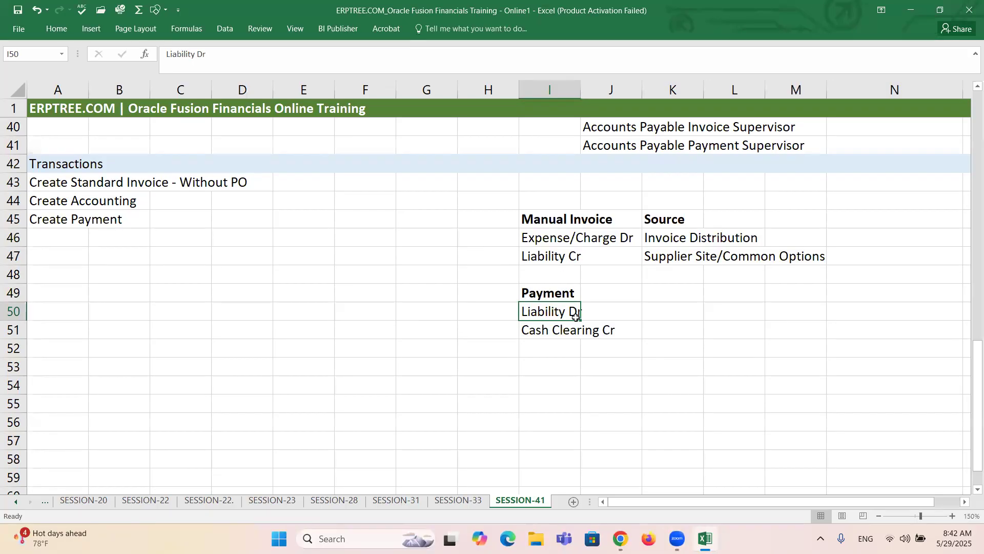
pyautogui.click(545, 254)
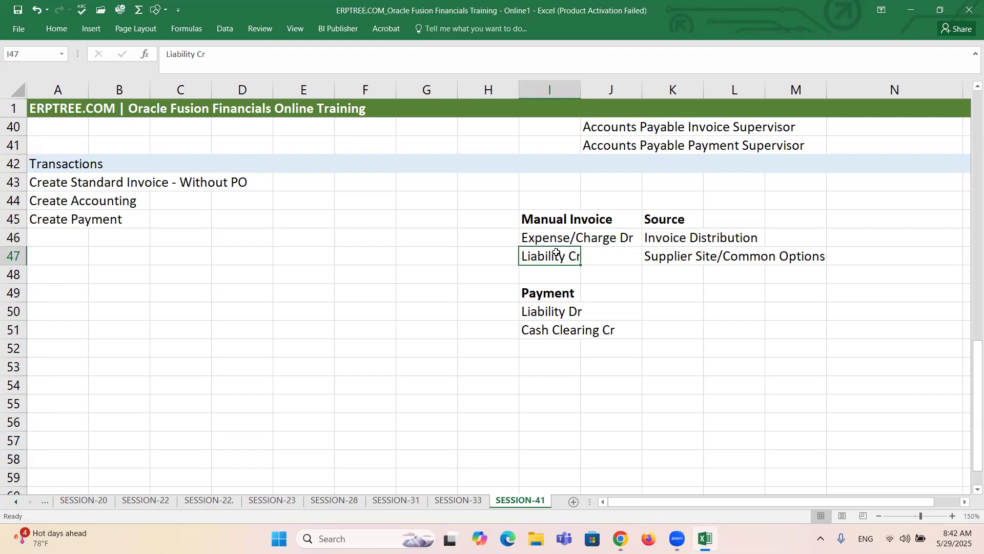
pyautogui.click(556, 292)
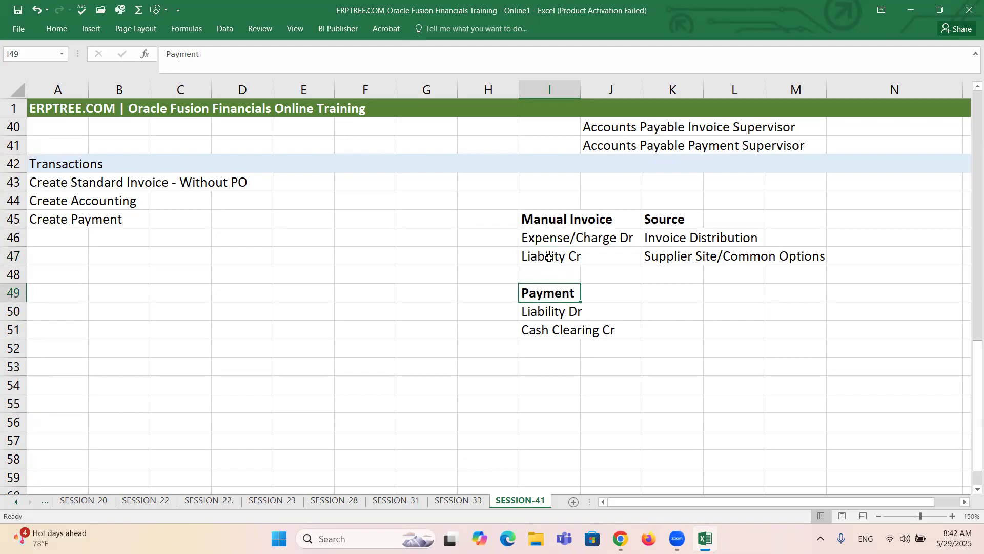
pyautogui.click(549, 258)
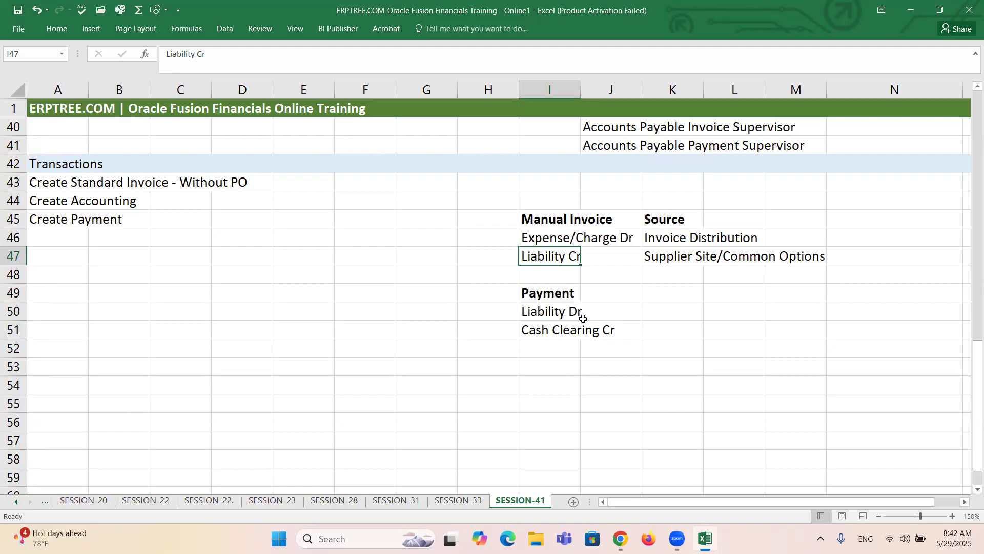
pyautogui.click(546, 312)
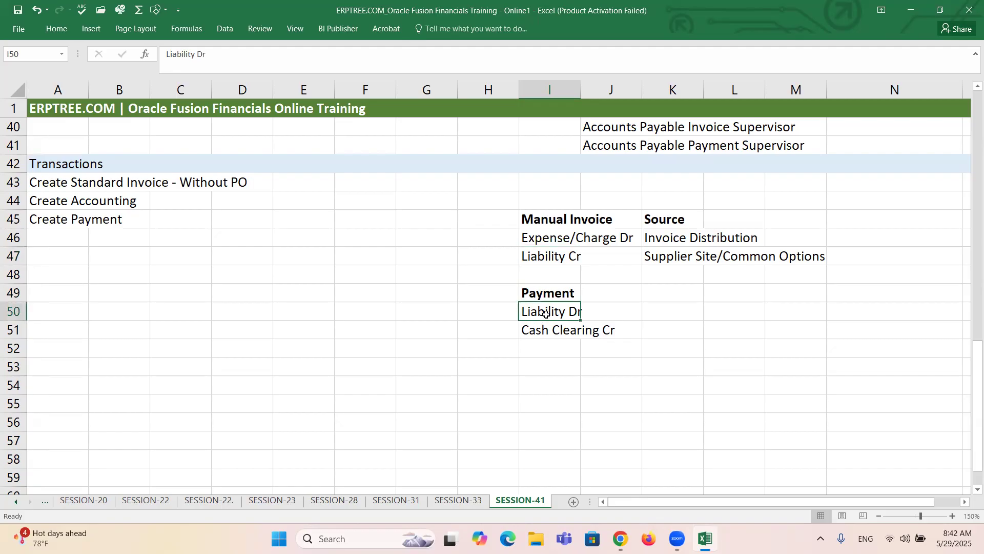
pyautogui.moveTo(538, 220); pyautogui.dragTo(791, 270)
pyautogui.click(549, 255)
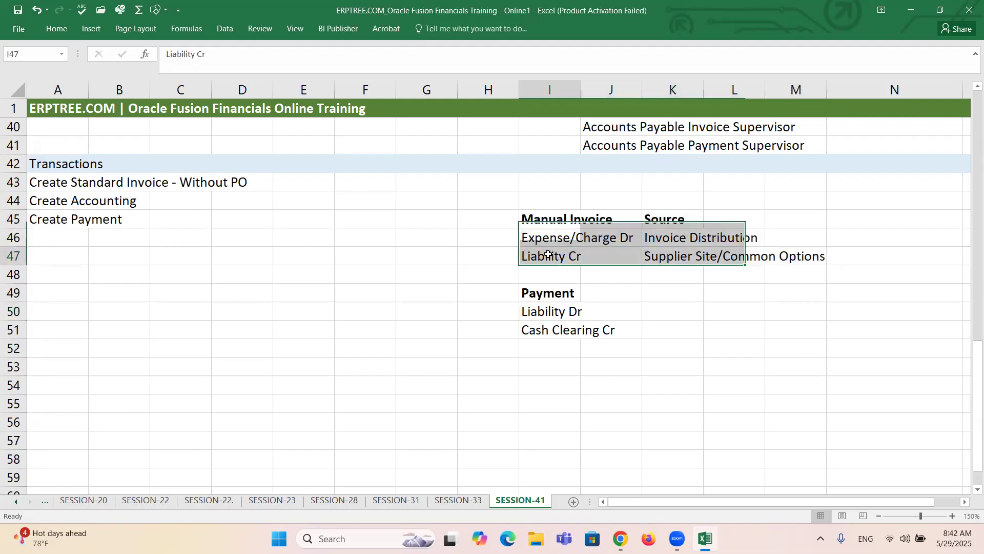
pyautogui.click(557, 305)
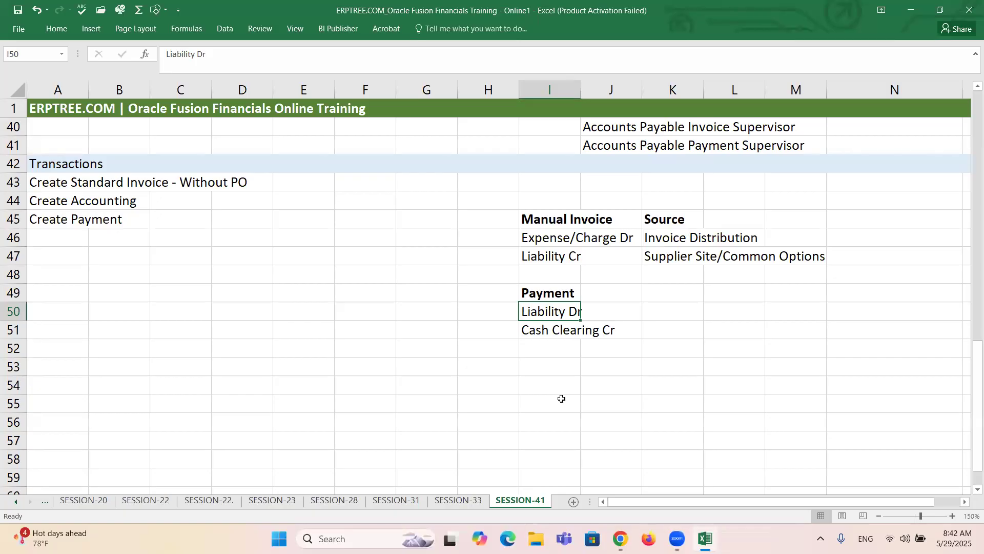
pyautogui.click(560, 258)
pyautogui.click(551, 291)
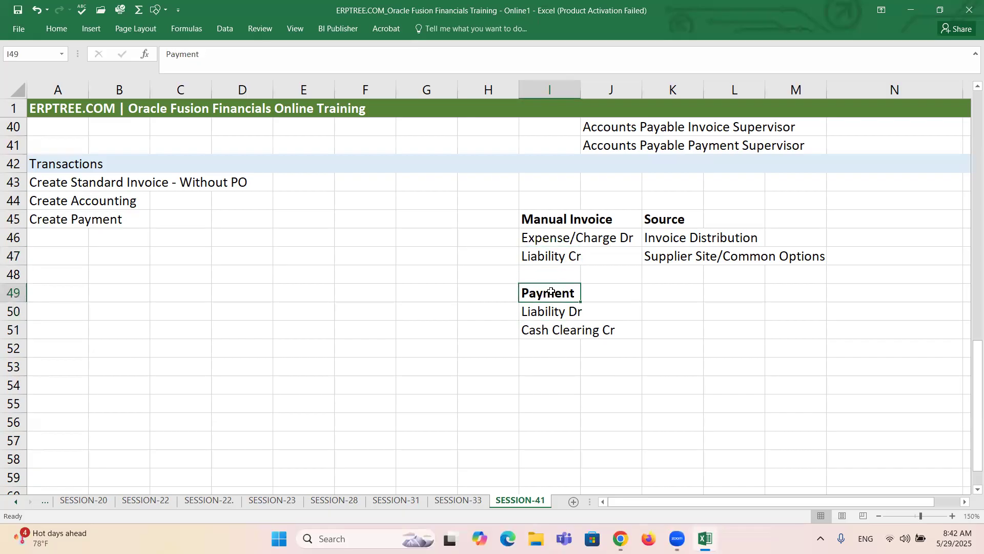
pyautogui.moveTo(533, 215); pyautogui.dragTo(761, 262)
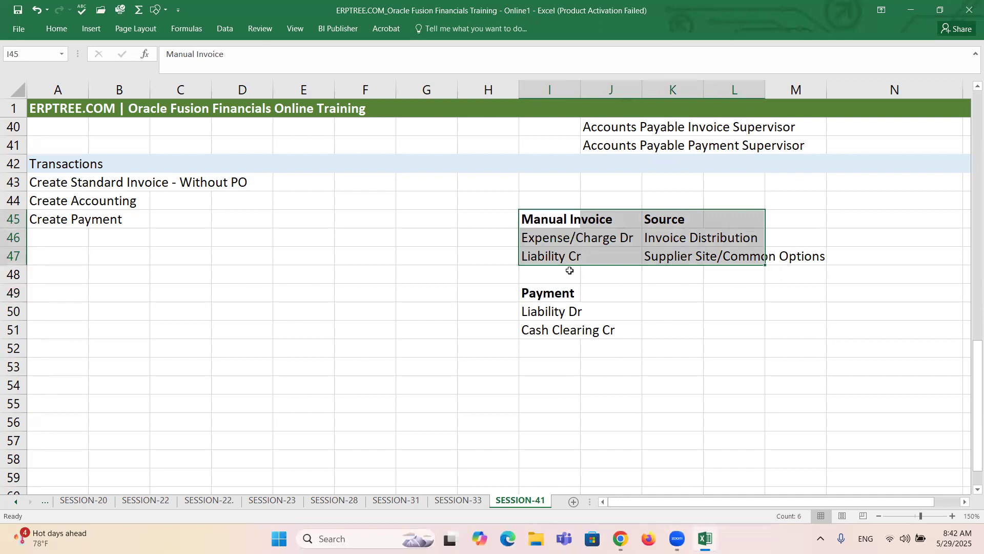
pyautogui.click(550, 257)
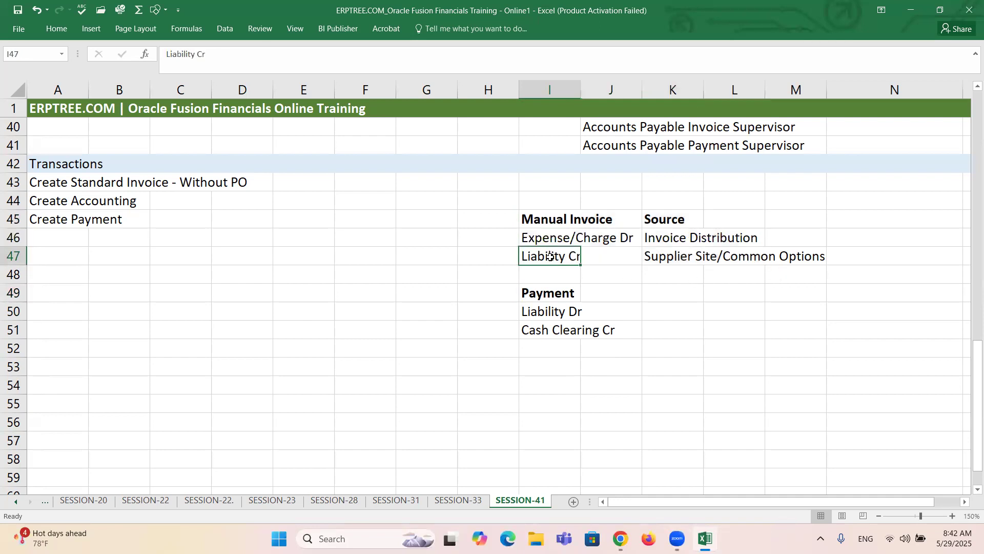
pyautogui.click(542, 310)
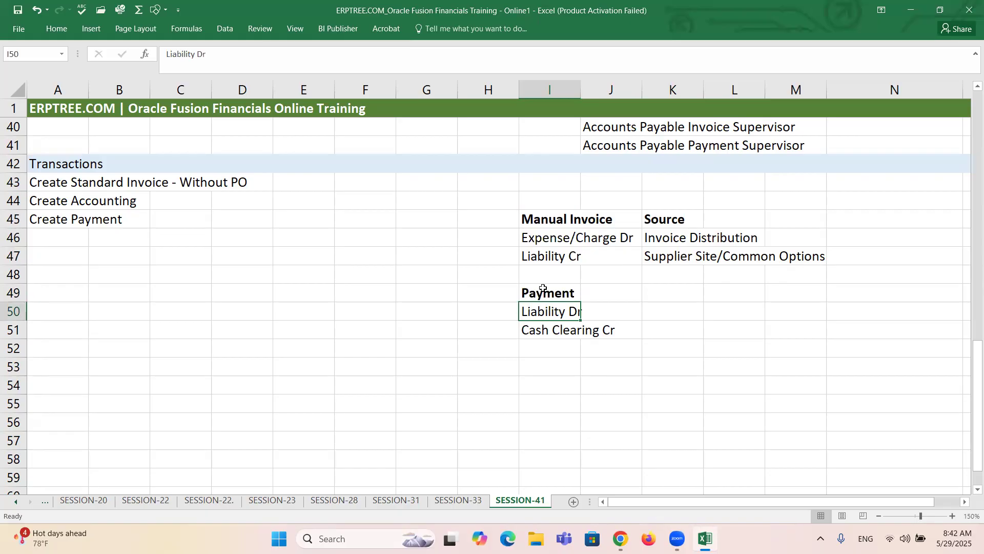
pyautogui.click(556, 333)
pyautogui.click(553, 312)
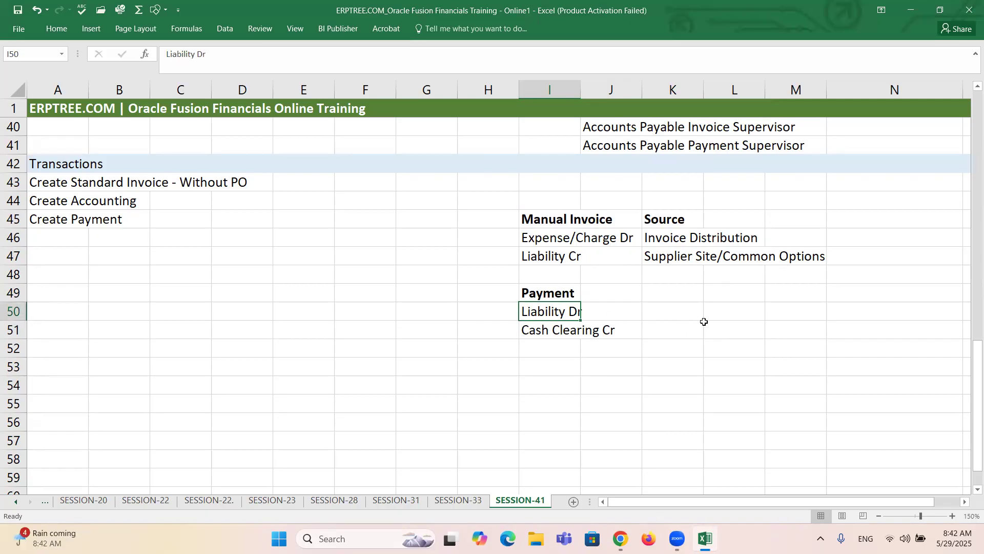
# Enter Invoice in K50 as the source of the payment's Liability Dr line
pyautogui.click(680, 312)
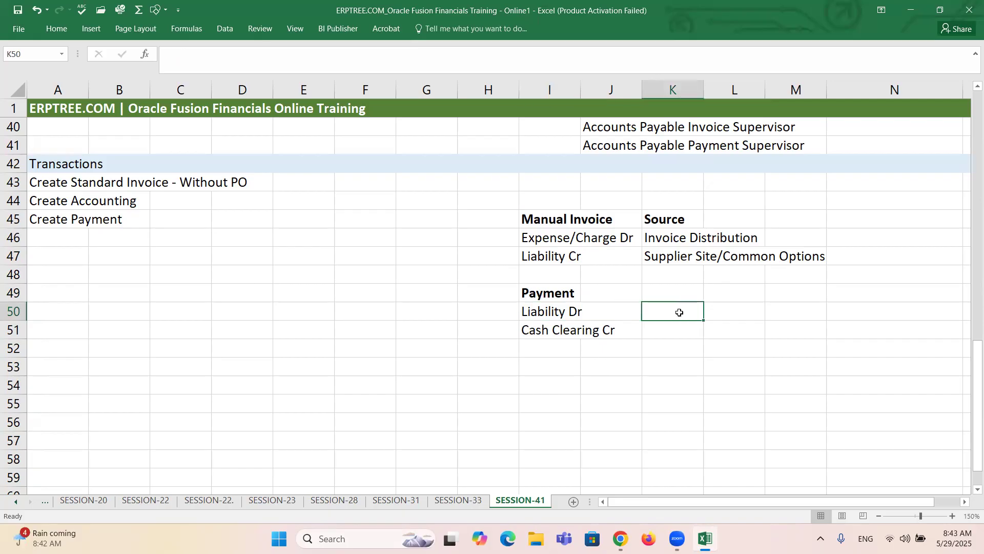
pyautogui.write('Invoice')
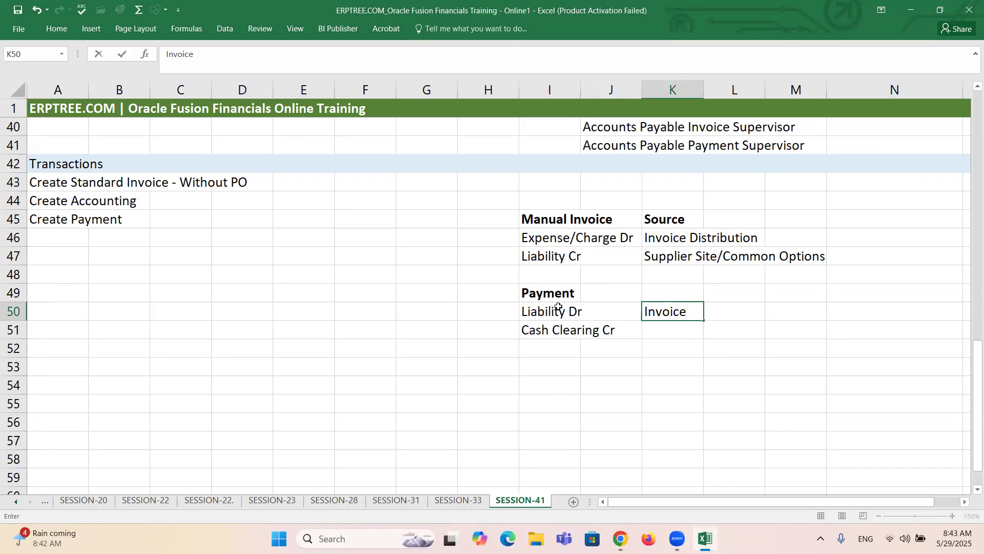
pyautogui.click(663, 220)
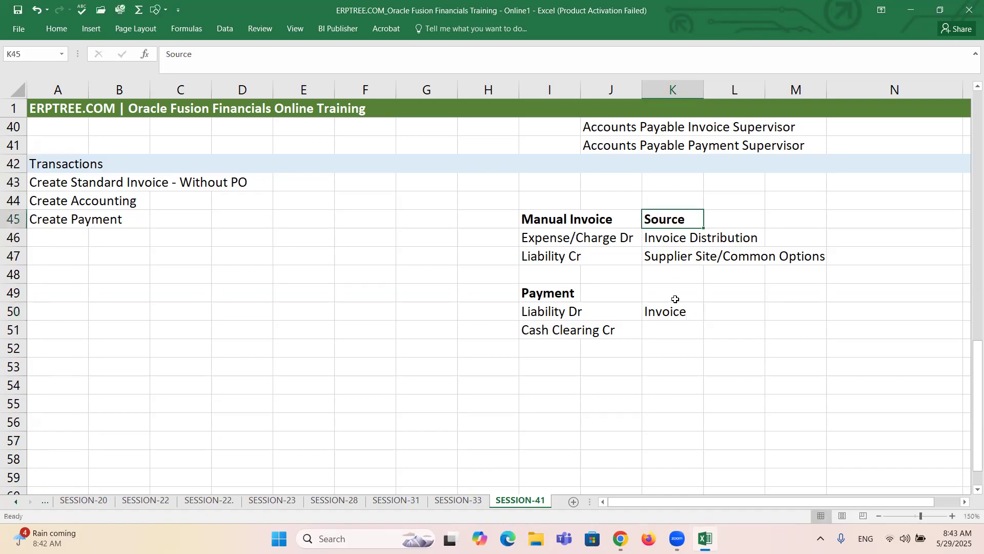
pyautogui.click(673, 307)
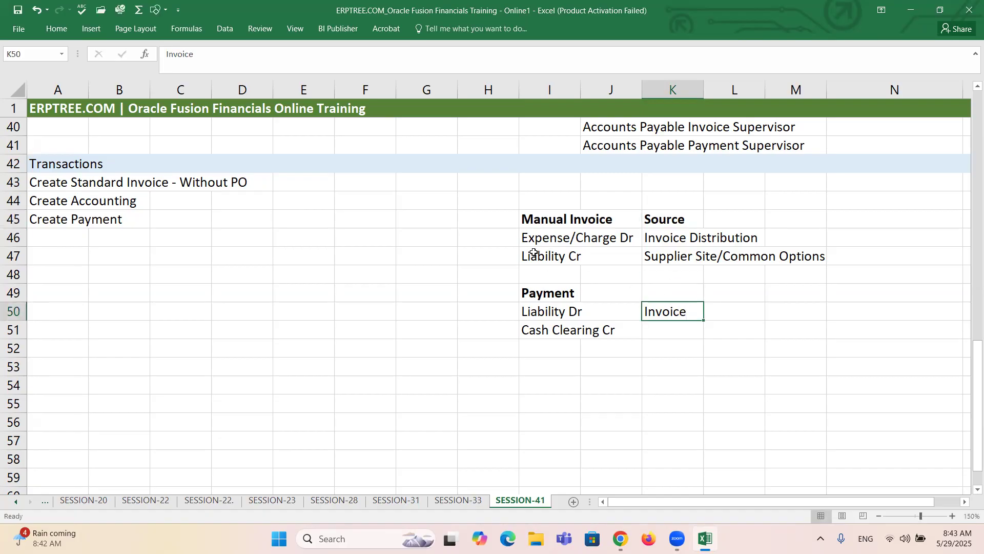
# Switch to Oracle Fusion in Chrome and leave the ERPTREE Standard payment process profile without saving its changes
pyautogui.click(546, 331)
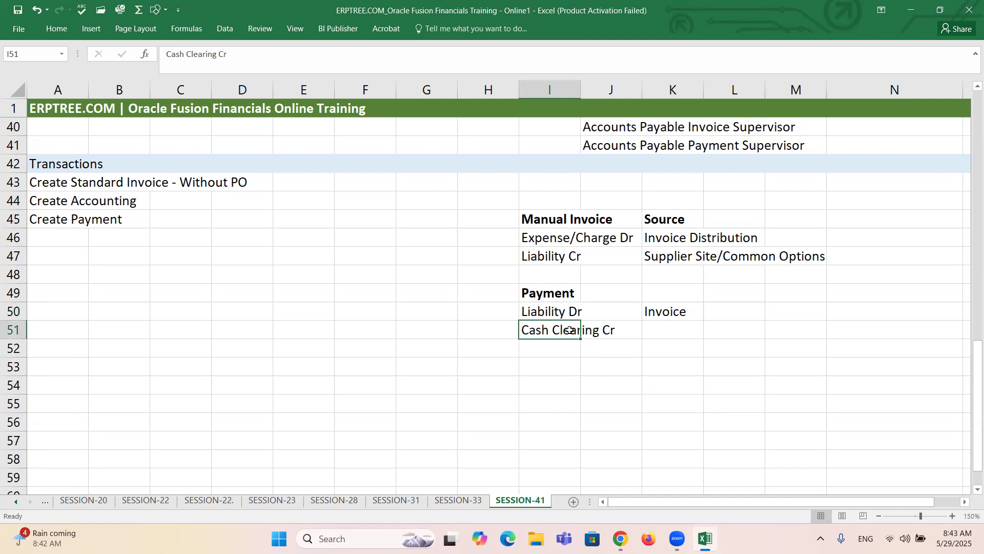
pyautogui.moveTo(621, 538)
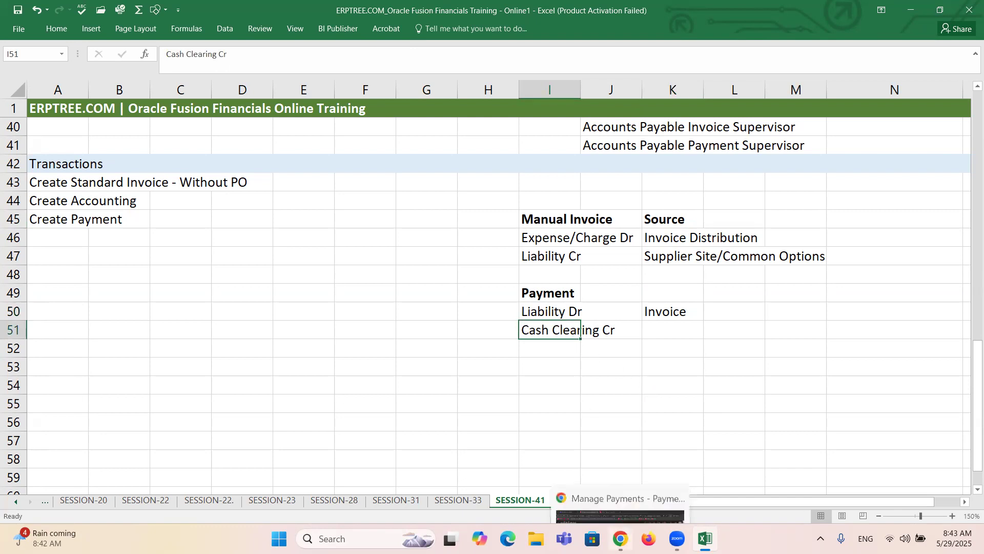
pyautogui.click(627, 489)
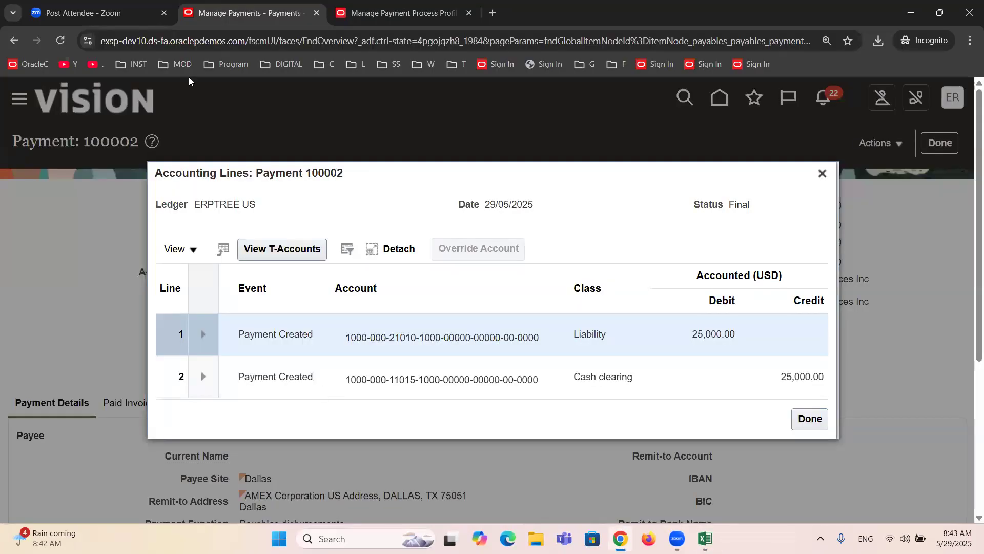
pyautogui.click(762, 65)
pyautogui.click(371, 20)
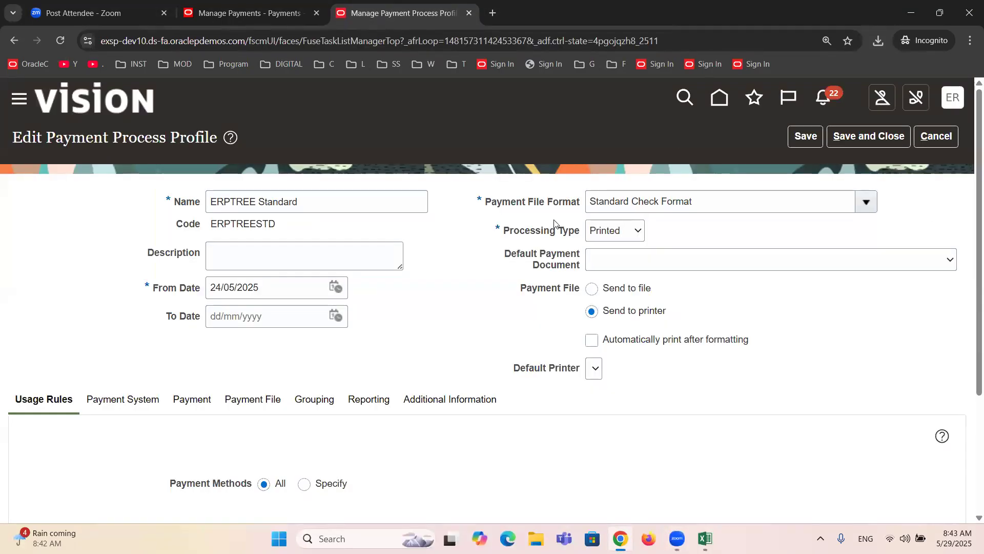
pyautogui.click(937, 139)
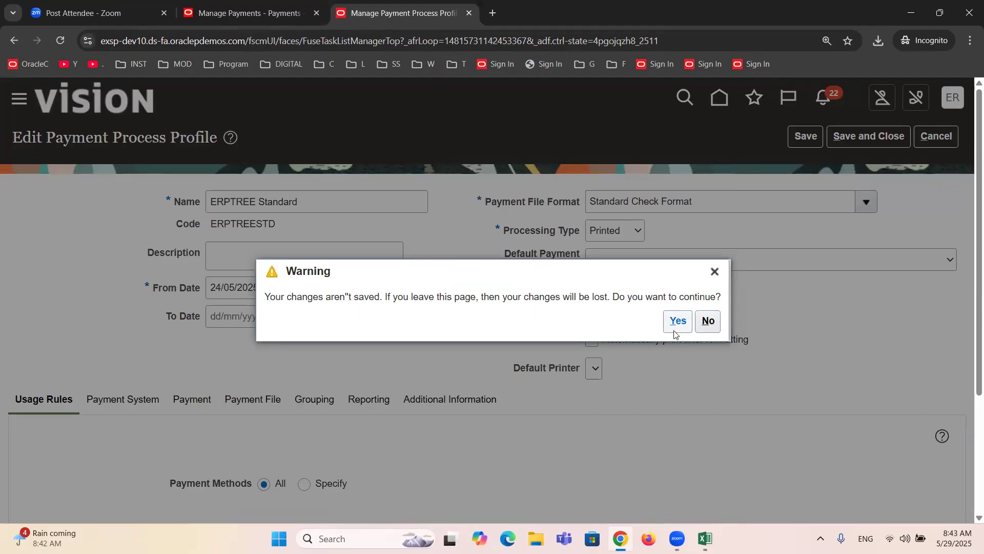
pyautogui.click(677, 321)
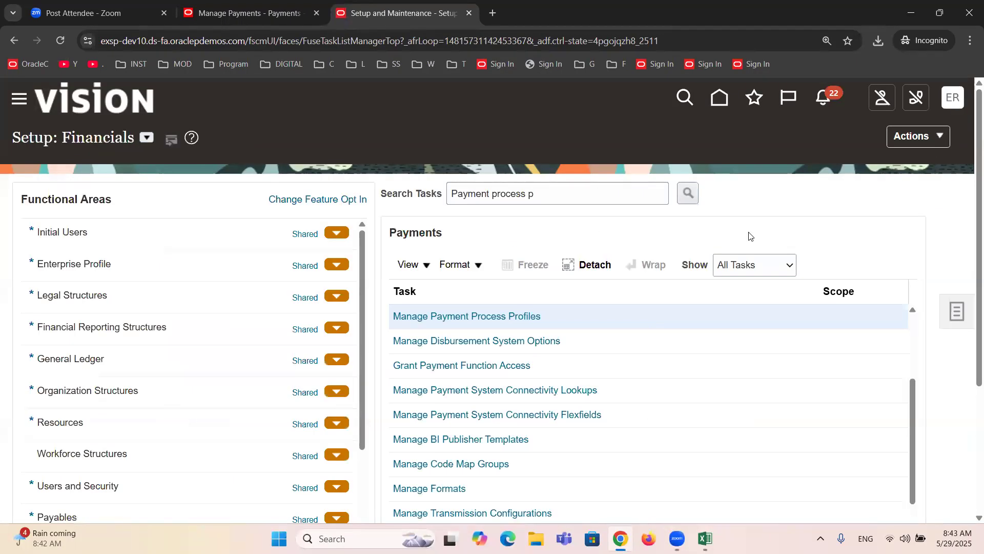
# Search the setup tasks for bank account and open Manage Bank Accounts, ready to search by account name
pyautogui.tripleClick(593, 199)
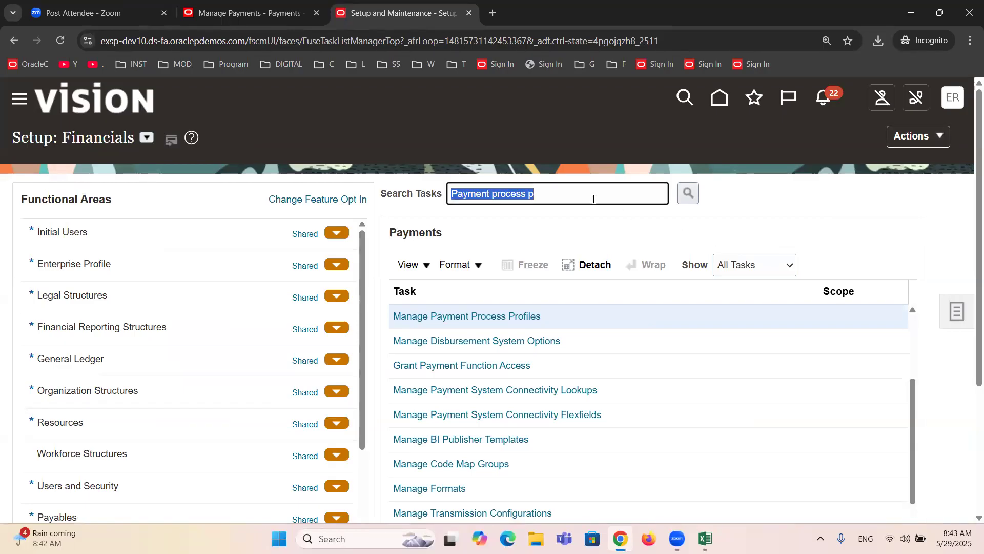
pyautogui.write('bank acc')
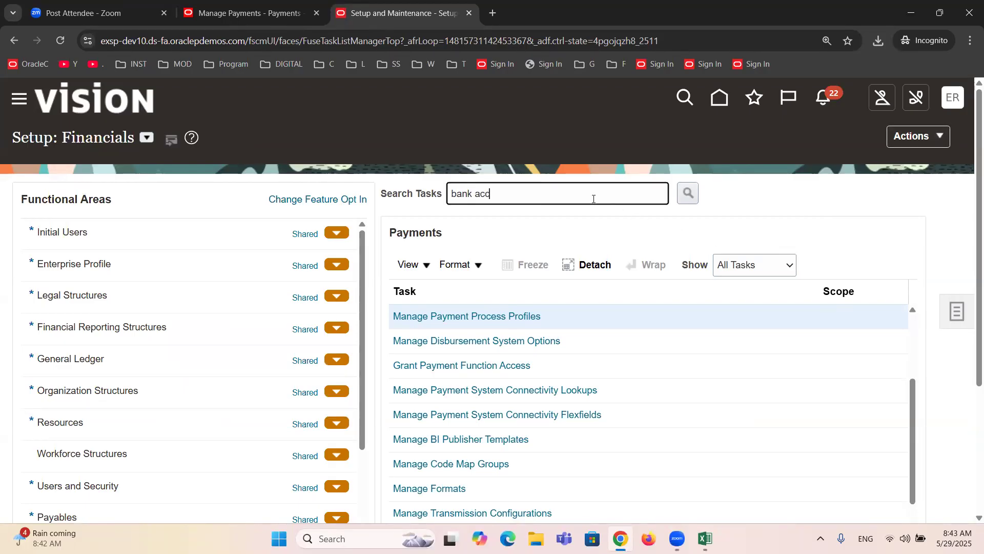
pyautogui.write('ount')
pyautogui.press('Return')
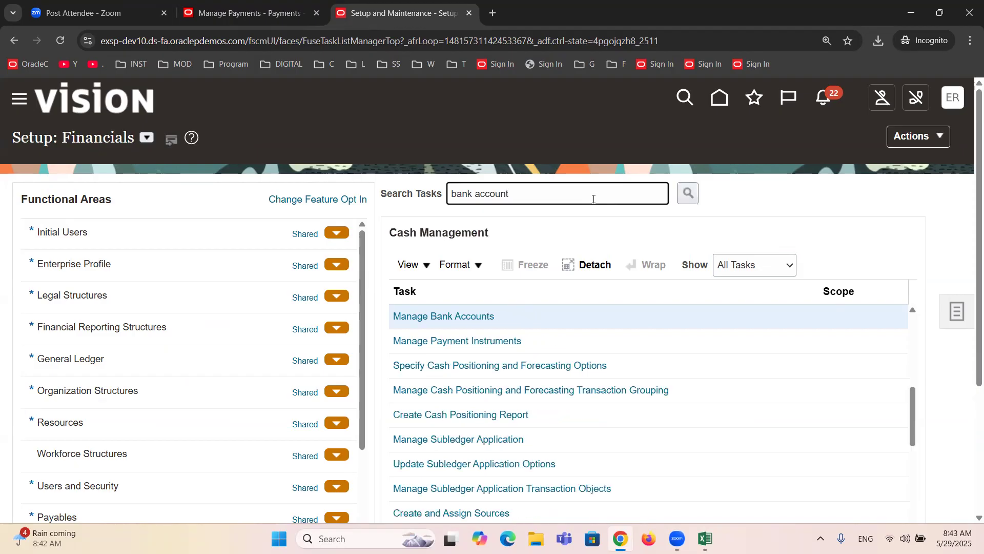
pyautogui.click(479, 315)
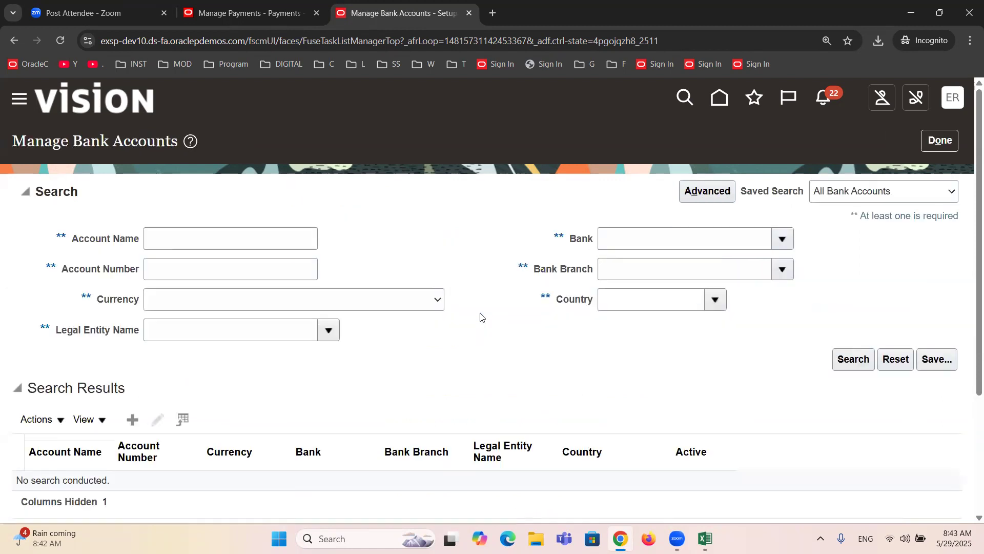
pyautogui.click(209, 247)
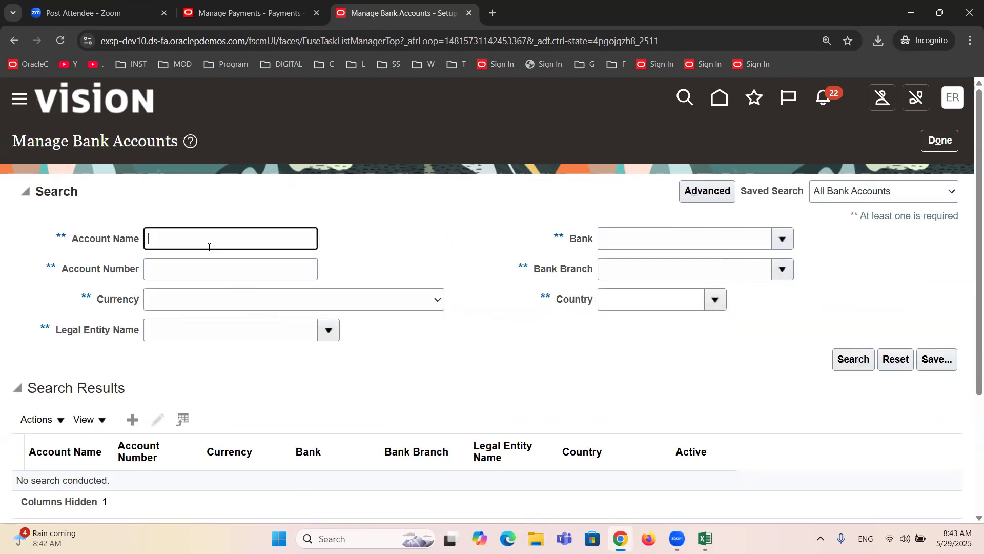
pyautogui.write('AMEX')
pyautogui.press('BackSpace')
pyautogui.press('BackSpace')
pyautogui.press('BackSpace')
pyautogui.press('BackSpace')
pyautogui.press('BackSpace')
pyautogui.write('HAS')
pyautogui.press('BackSpace')
pyautogui.press('BackSpace')
pyautogui.press('BackSpace')
# Search for bank accounts with the account name HSBC and open the HSBC Corporate Account for editing
pyautogui.write('HSBC')
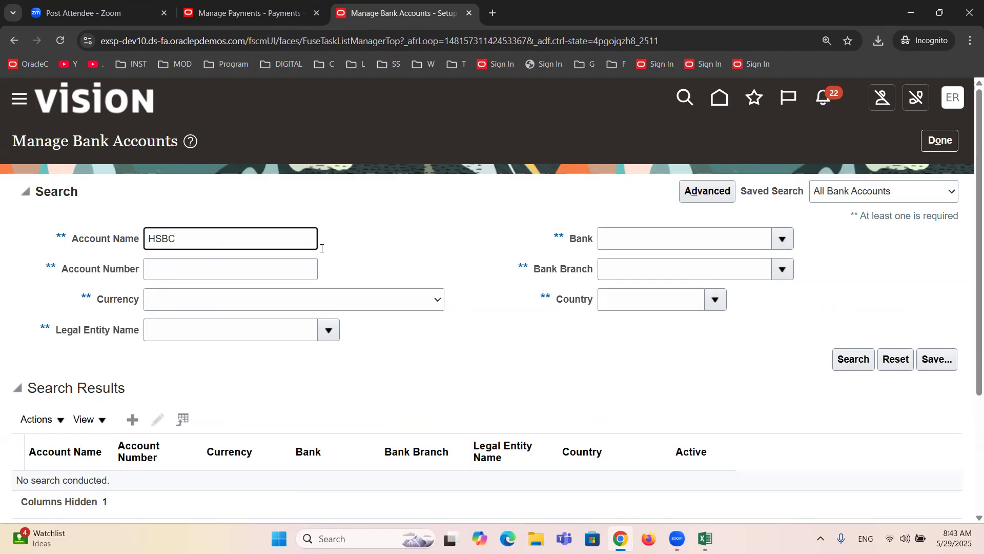
pyautogui.press('Return')
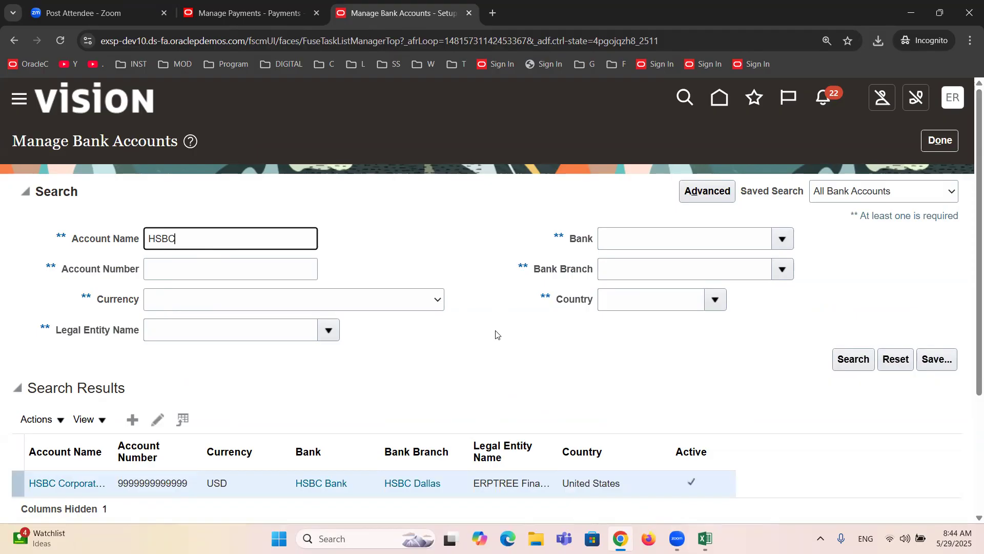
pyautogui.scroll(-2, 496, 334)
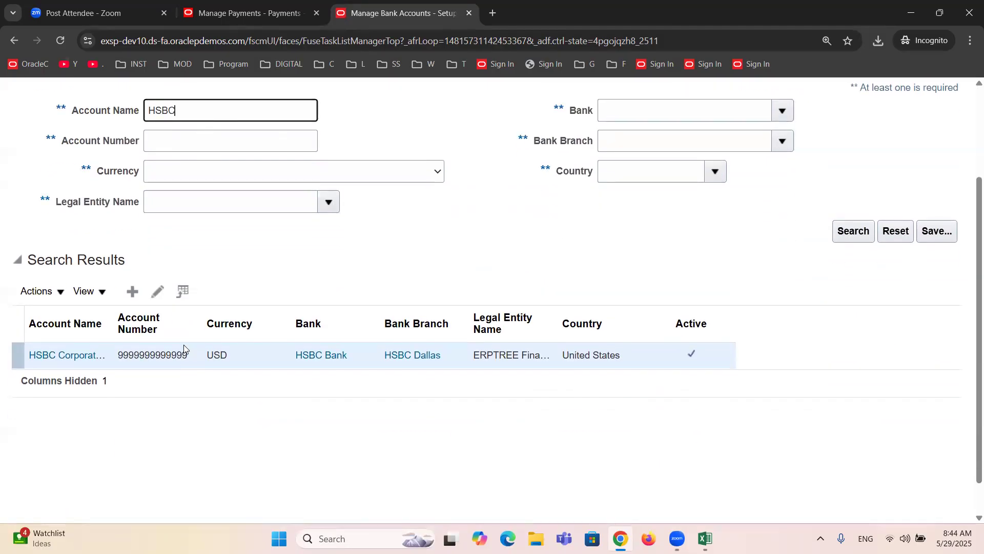
pyautogui.click(158, 292)
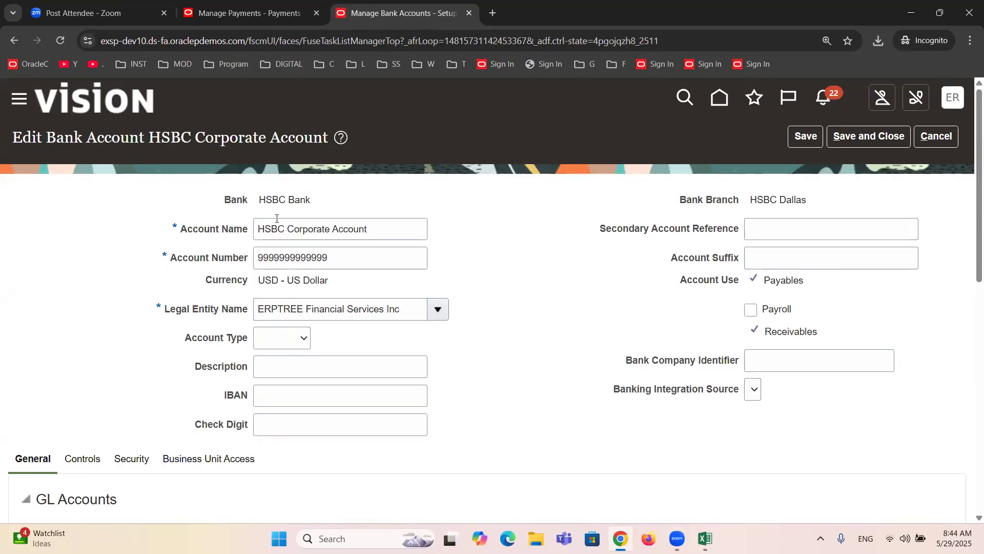
# Compare the Cash Clearing GL account of the HSBC Corporate Account with the cash clearing line of the payment's accounting
pyautogui.scroll(-2, 274, 198)
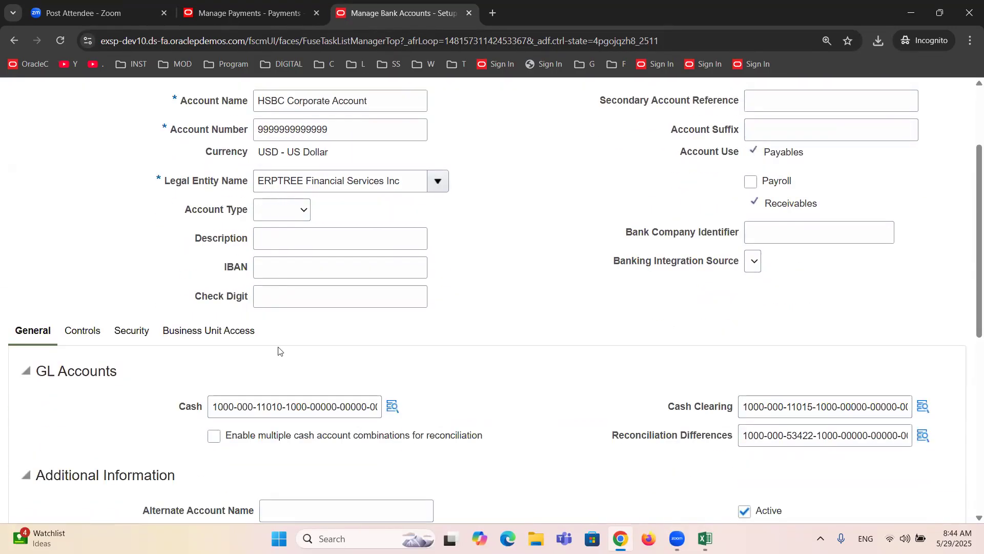
pyautogui.moveTo(665, 406); pyautogui.dragTo(735, 412)
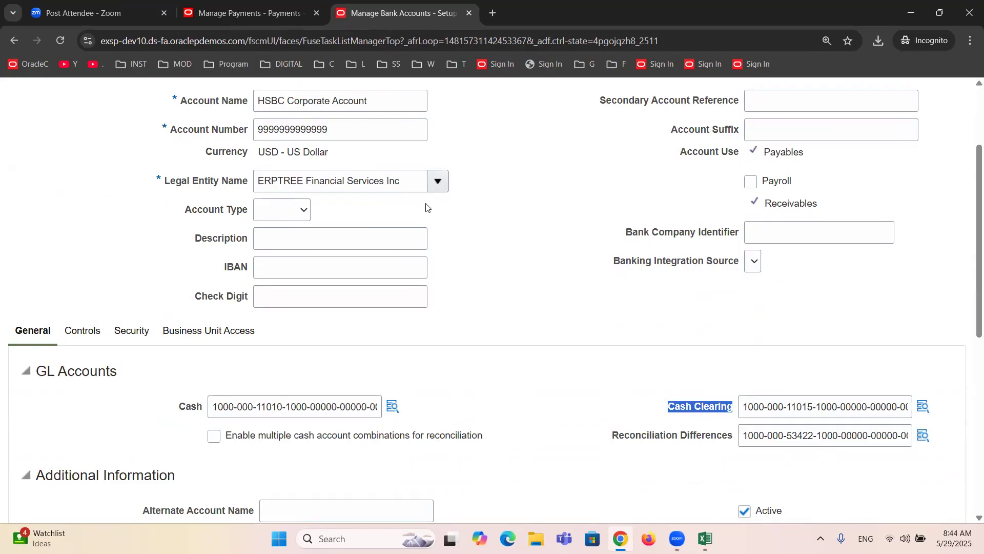
pyautogui.click(249, 14)
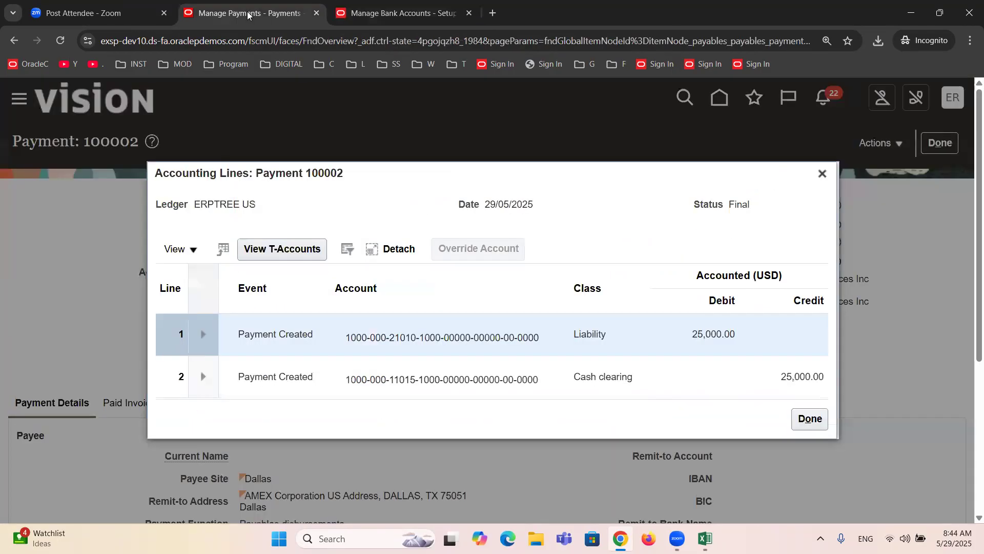
pyautogui.click(448, 379)
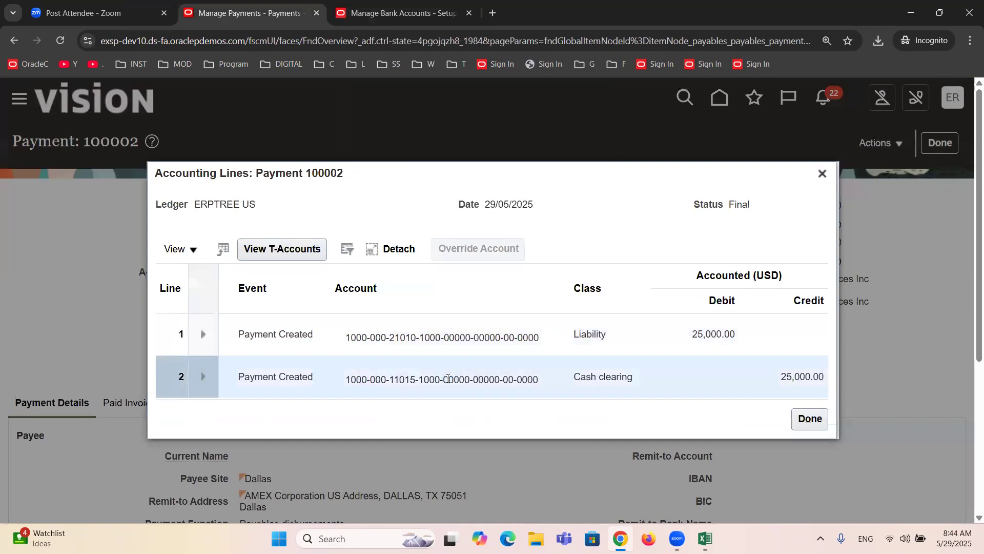
# Inspect the segment breakdown of the HSBC Corporate Account's Cash Clearing account and close it without changes
pyautogui.click(401, 374)
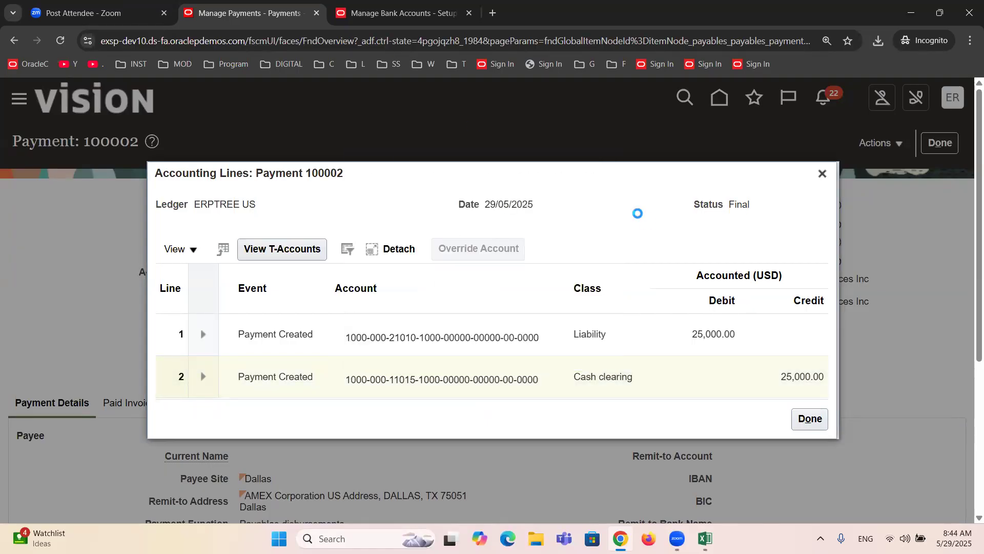
pyautogui.click(396, 10)
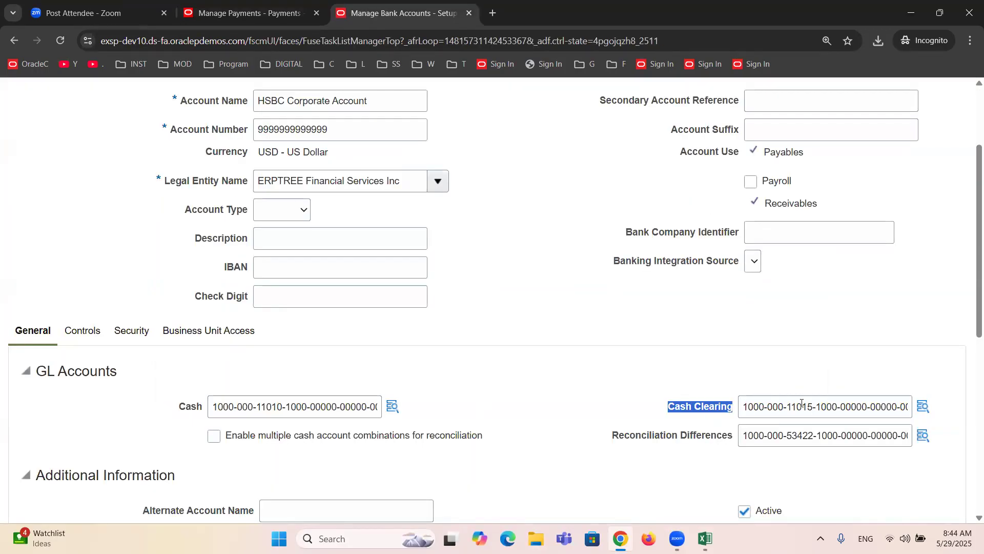
pyautogui.click(922, 406)
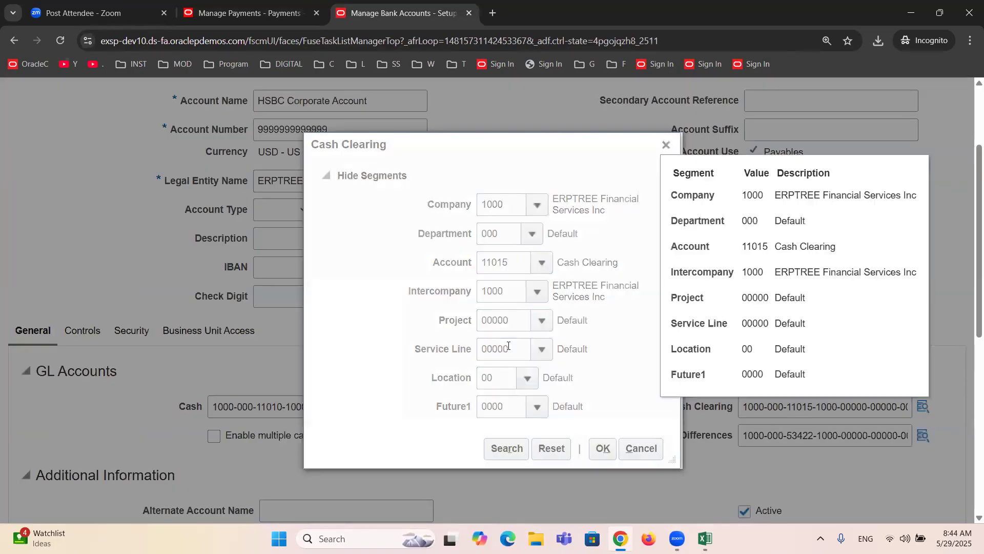
pyautogui.click(666, 145)
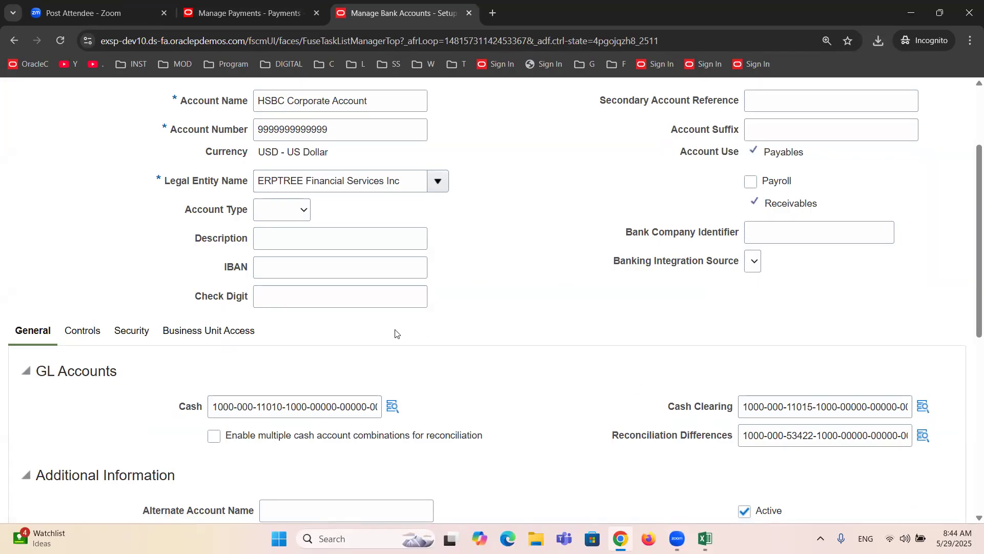
# Check the payment's cash clearing accounting line against the Cash Clearing GL account in the bank account's general details
pyautogui.click(241, 13)
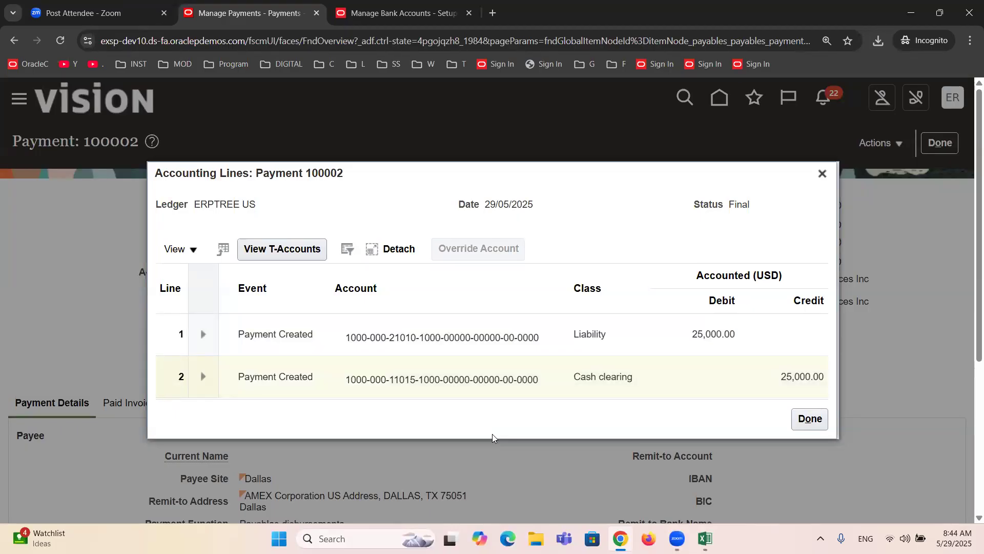
pyautogui.click(390, 14)
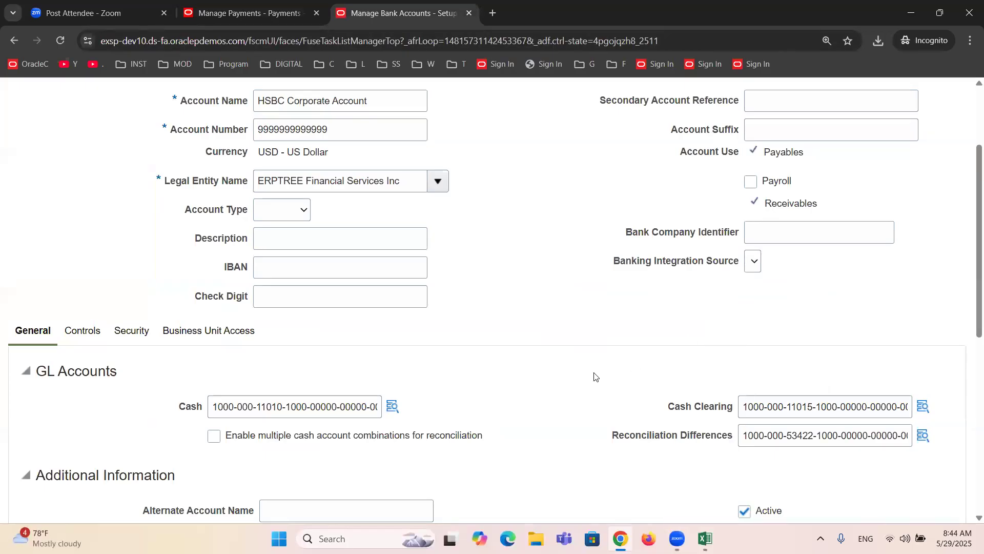
pyautogui.moveTo(669, 408); pyautogui.dragTo(890, 408)
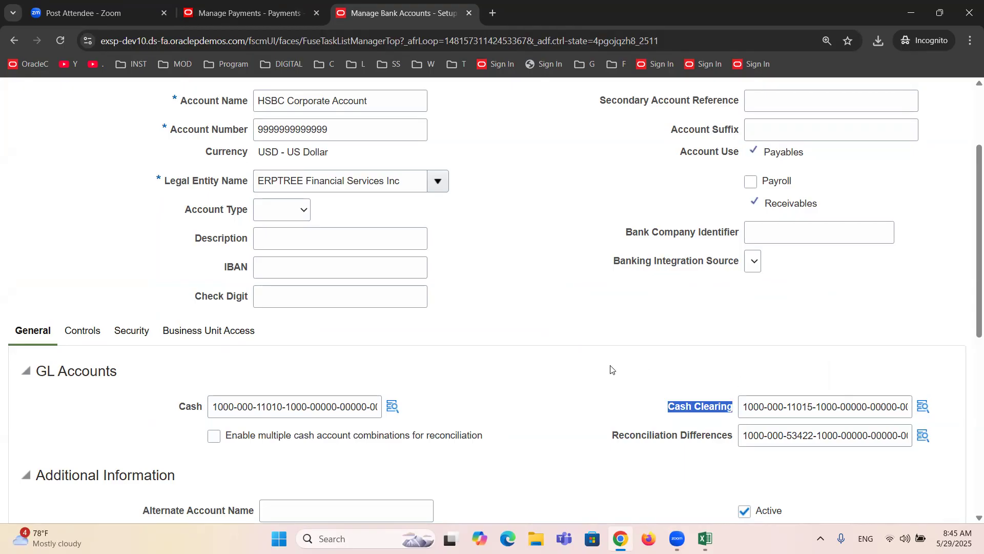
pyautogui.click(592, 339)
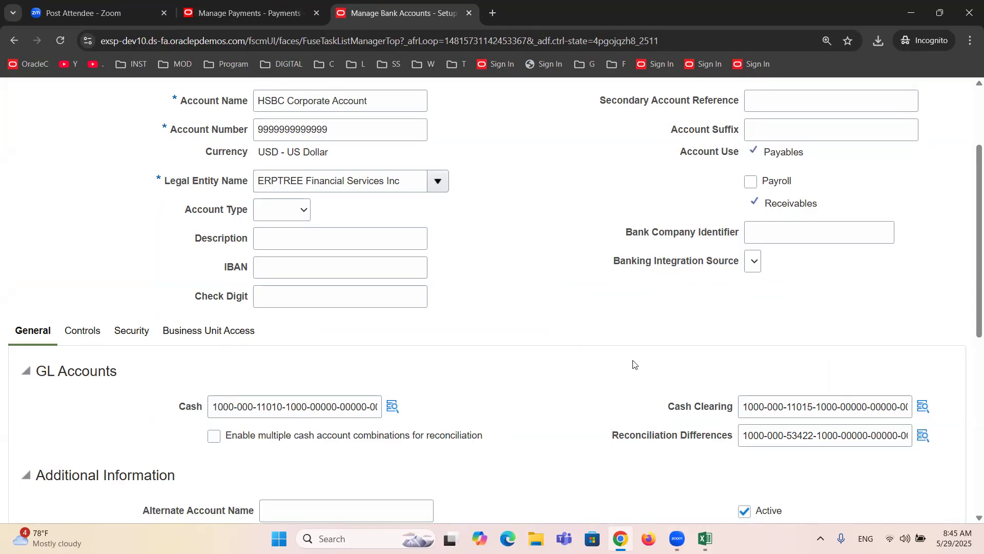
pyautogui.click(764, 407)
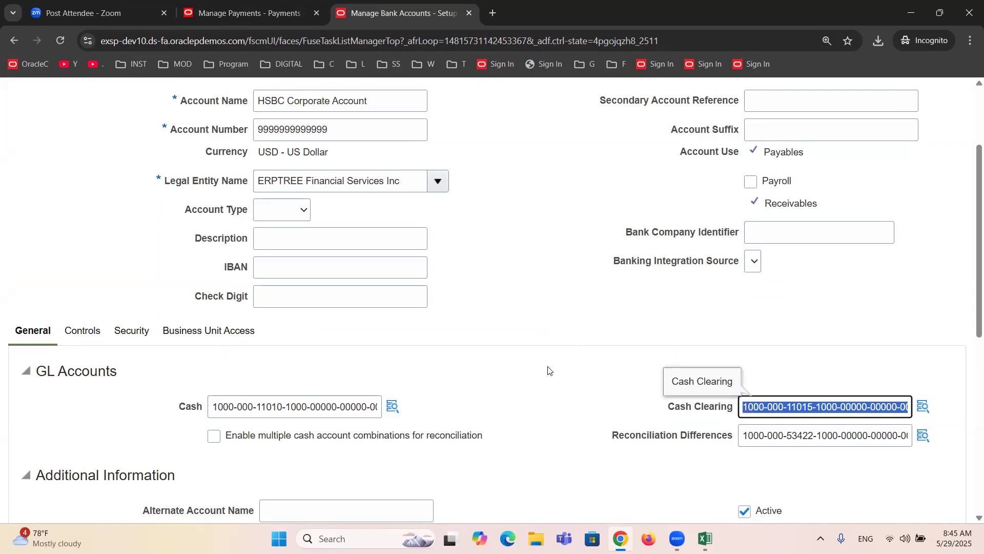
# Move the payment's accounting lines aside to view its business unit and legal entity, and return to the bank account setup
pyautogui.click(254, 12)
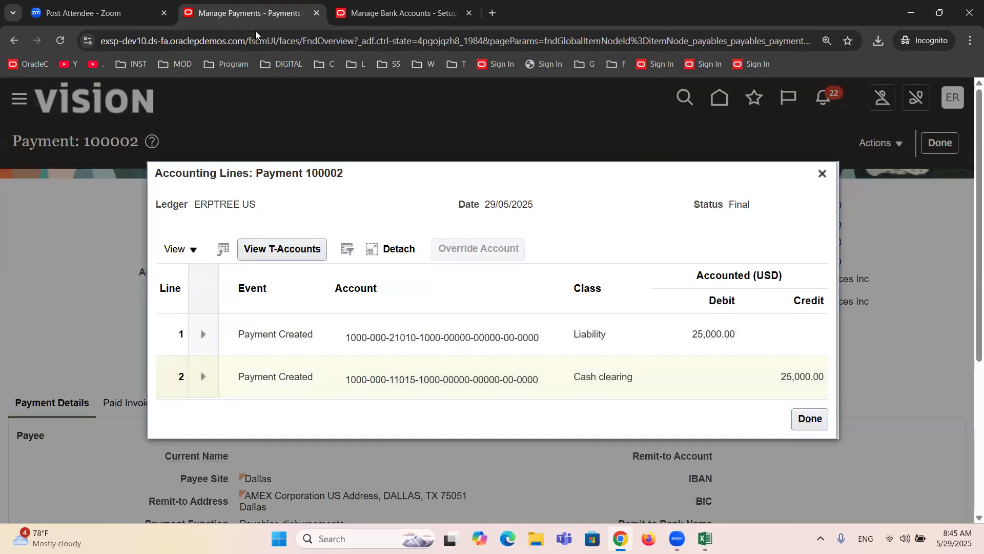
pyautogui.moveTo(424, 186); pyautogui.dragTo(522, 333)
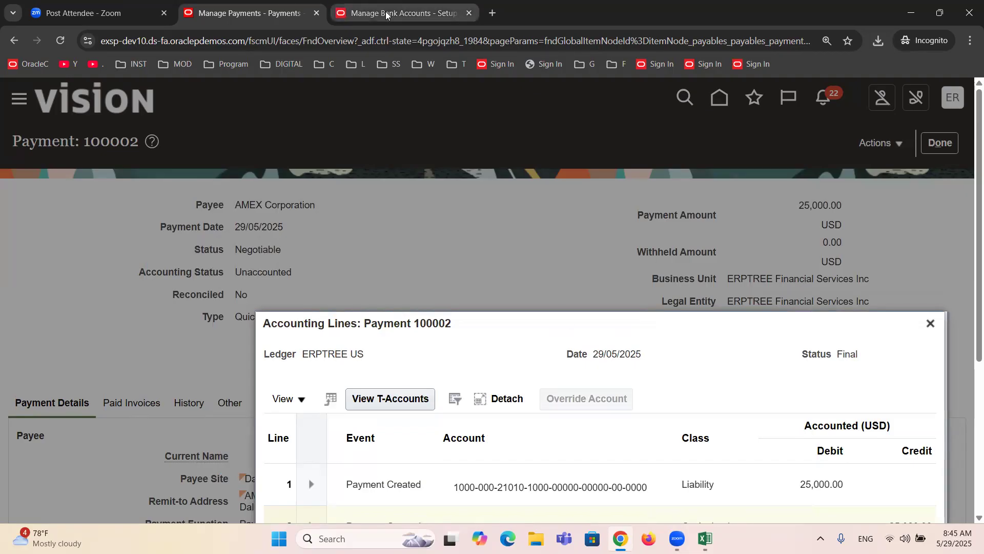
pyautogui.click(368, 11)
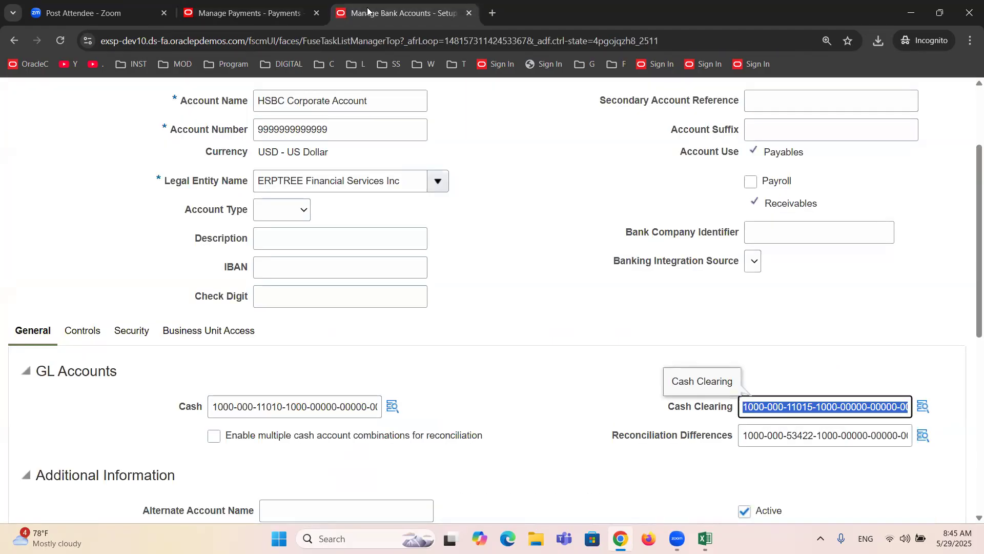
# Open the bank account's business unit access for ERPTREE Financial Services Inc and check its business unit
pyautogui.click(186, 333)
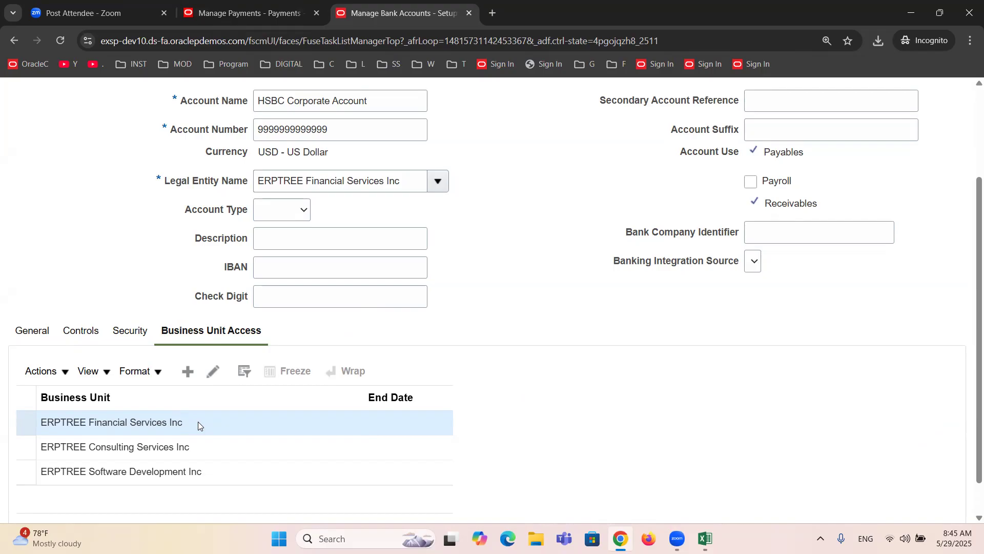
pyautogui.click(211, 372)
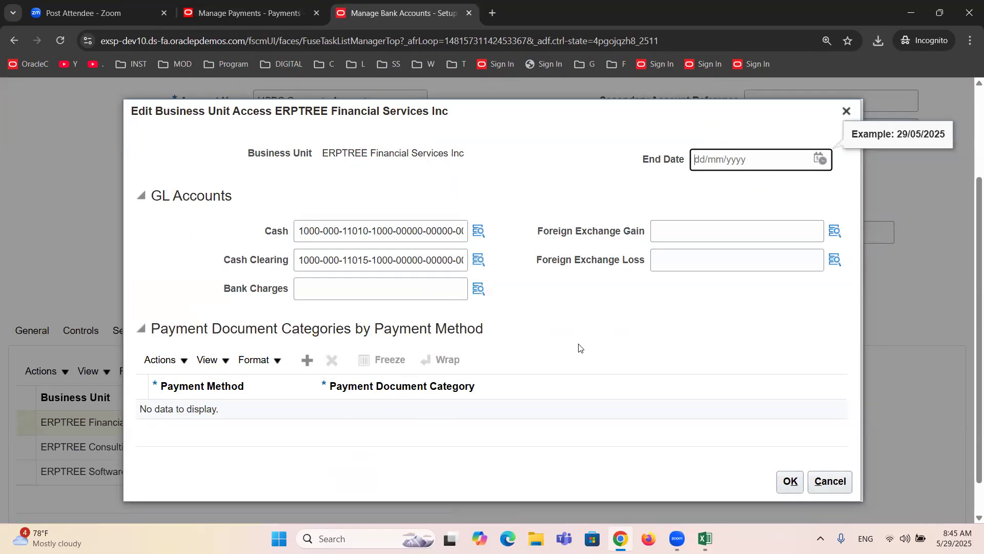
pyautogui.click(324, 151)
pyautogui.moveTo(325, 151); pyautogui.dragTo(472, 156)
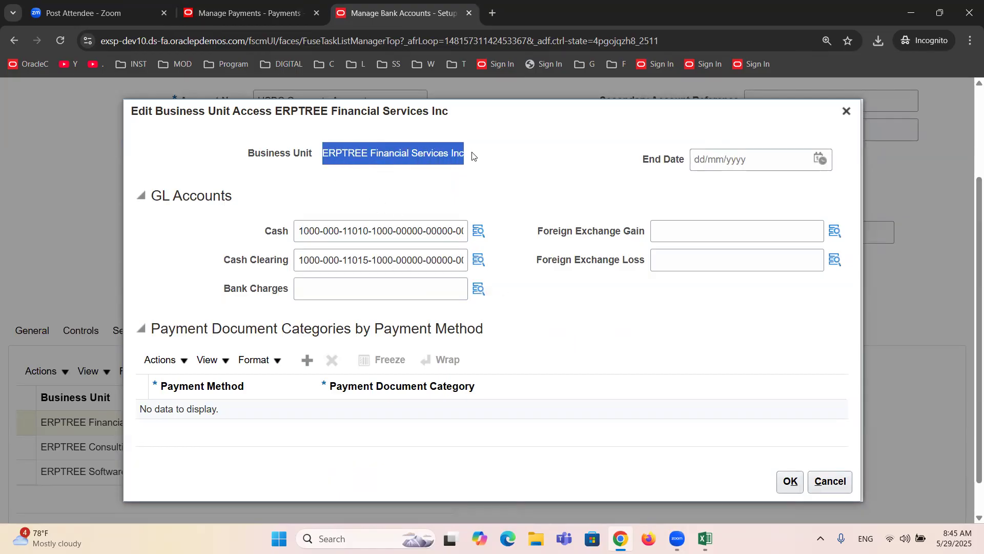
pyautogui.click(390, 150)
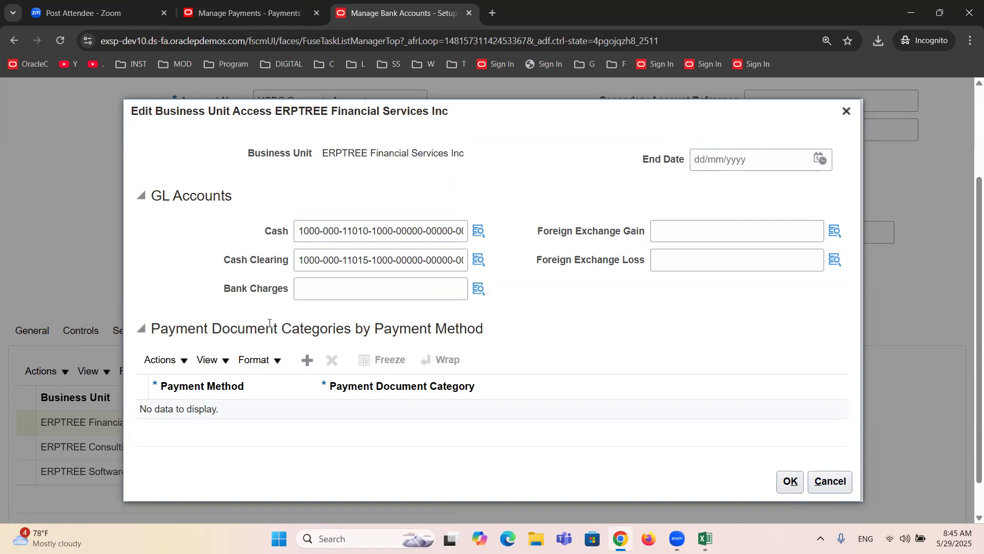
# Inspect the Cash Clearing GL account and its segments in the ERPTREE Financial Services Inc business unit access
pyautogui.moveTo(222, 260); pyautogui.dragTo(287, 263)
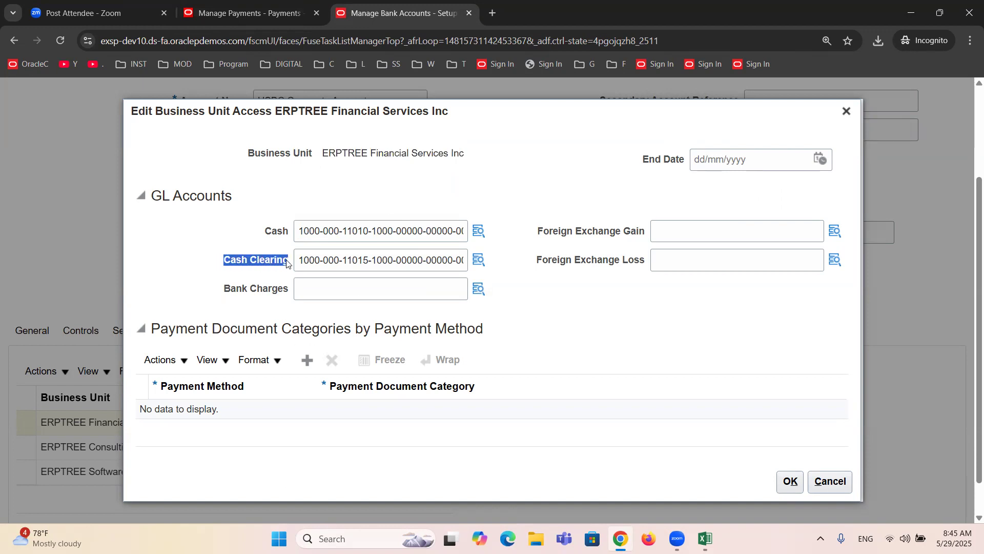
pyautogui.doubleClick(349, 261)
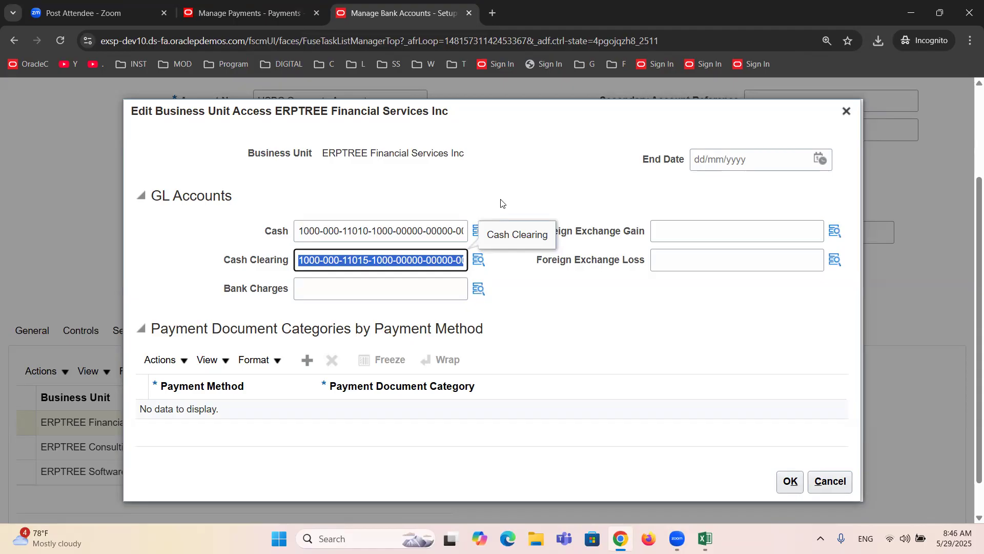
pyautogui.click(318, 259)
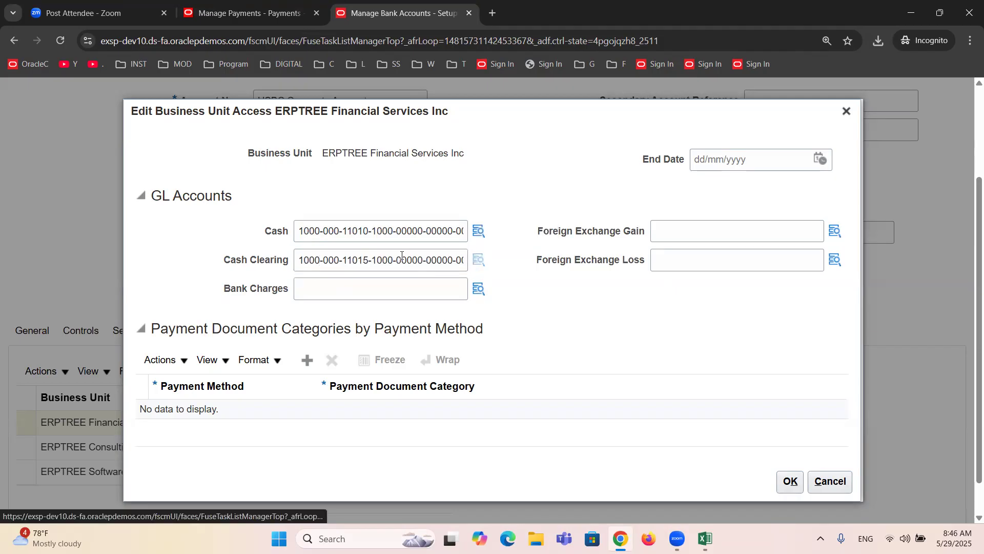
pyautogui.click(478, 260)
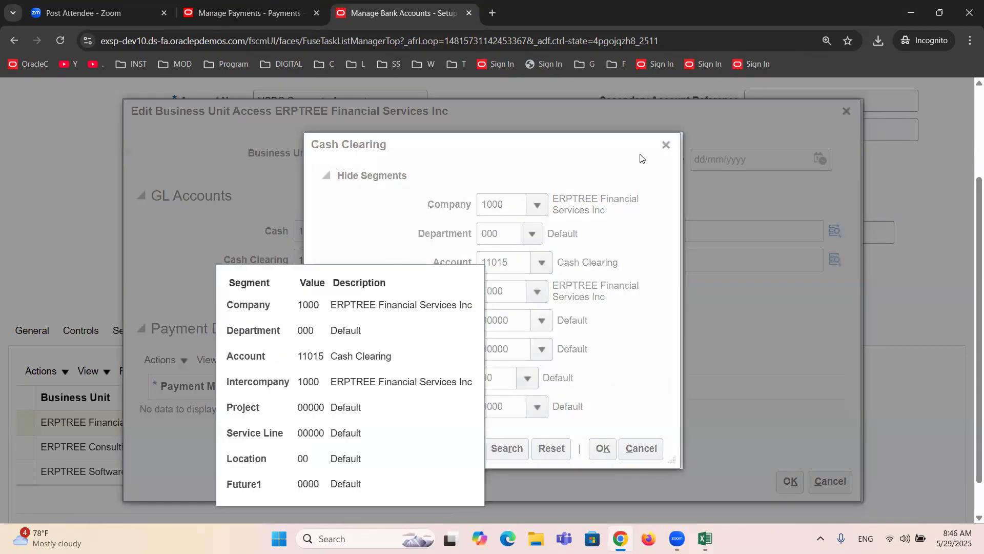
pyautogui.click(666, 144)
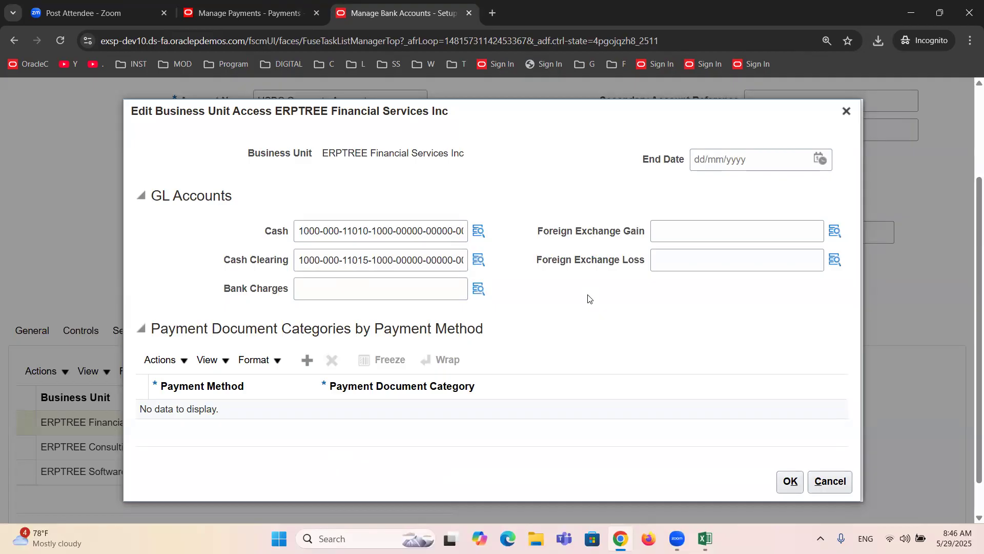
# Compare the payment's business unit with the bank account's business unit access and its Cash Clearing account, leaving the access record unchanged
pyautogui.click(262, 15)
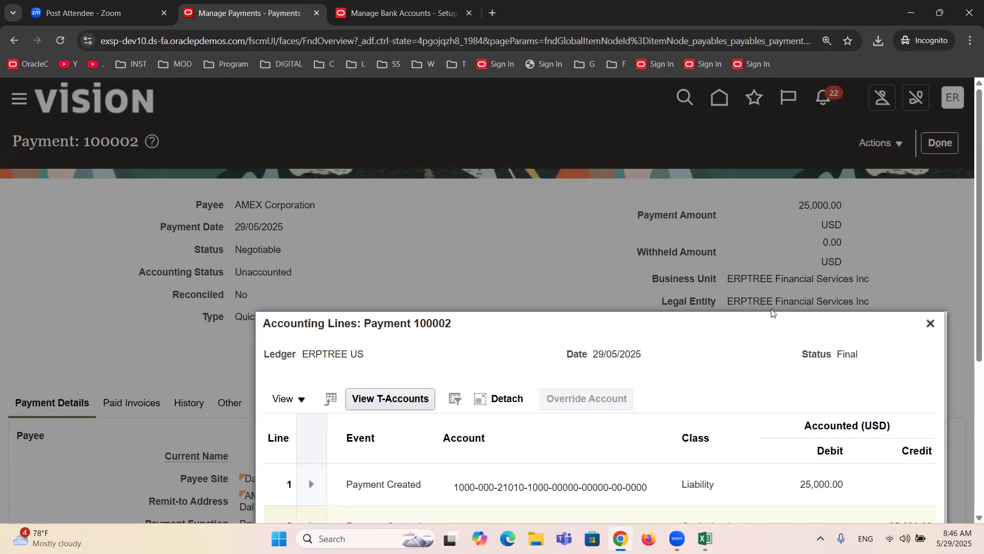
pyautogui.click(359, 14)
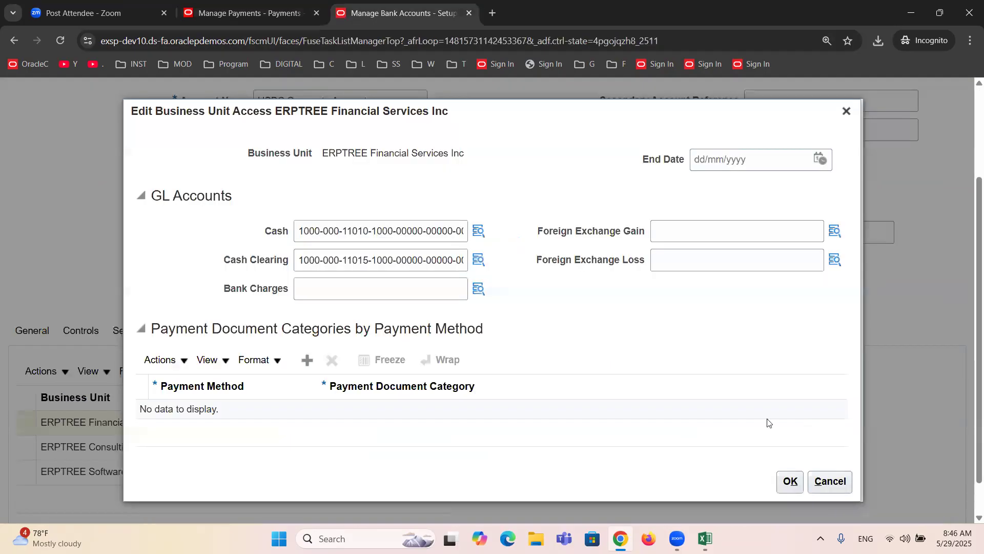
pyautogui.tripleClick(340, 154)
pyautogui.moveTo(224, 260); pyautogui.dragTo(286, 264)
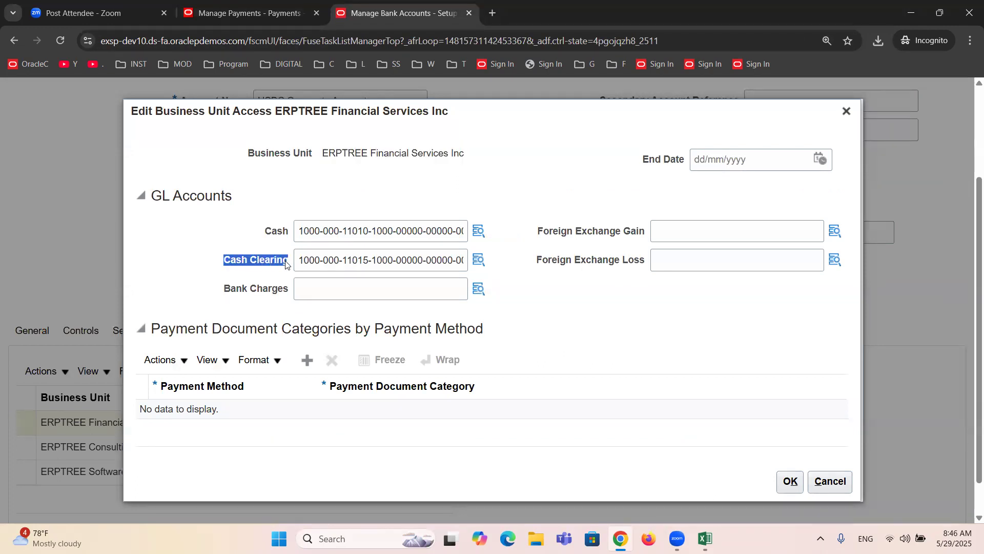
pyautogui.tripleClick(343, 259)
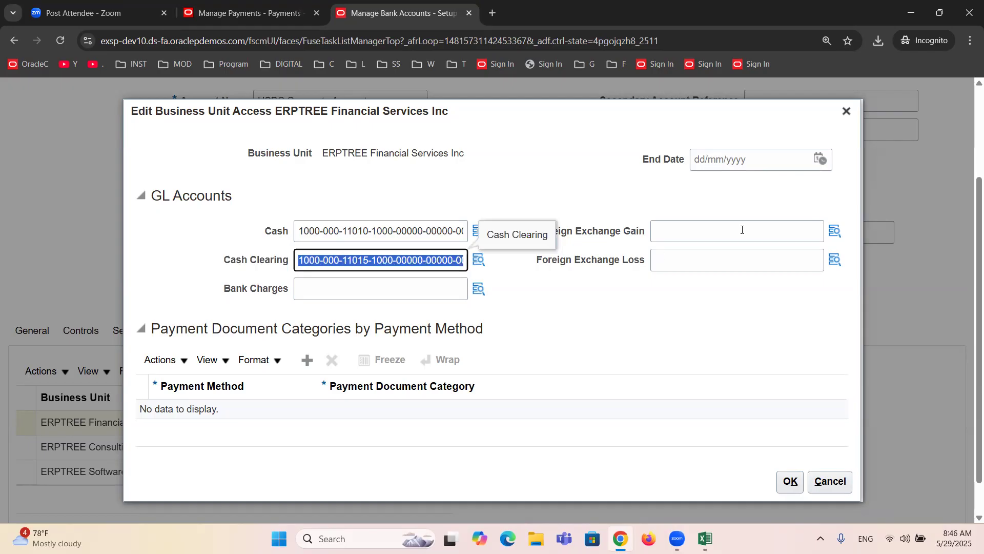
pyautogui.click(847, 111)
# Compare the bank account's general Cash Clearing account with the one assigned to the ERPTREE Financial Services Inc business unit
pyautogui.click(36, 337)
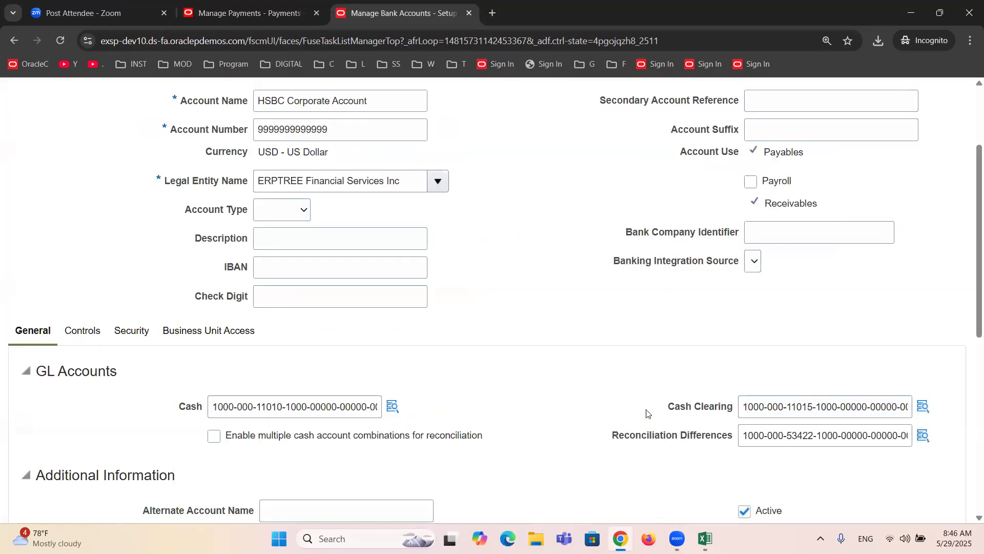
pyautogui.tripleClick(801, 406)
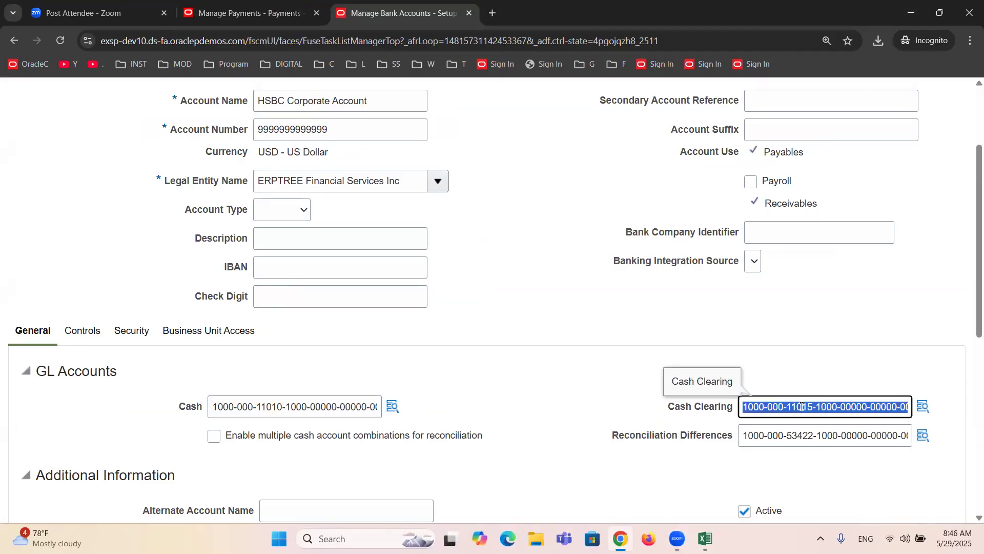
pyautogui.click(200, 332)
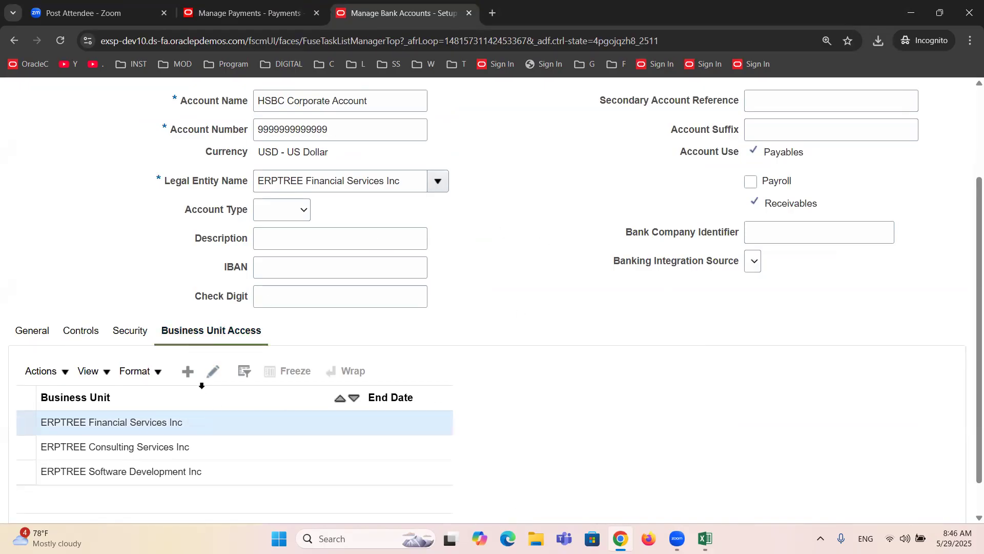
pyautogui.click(213, 371)
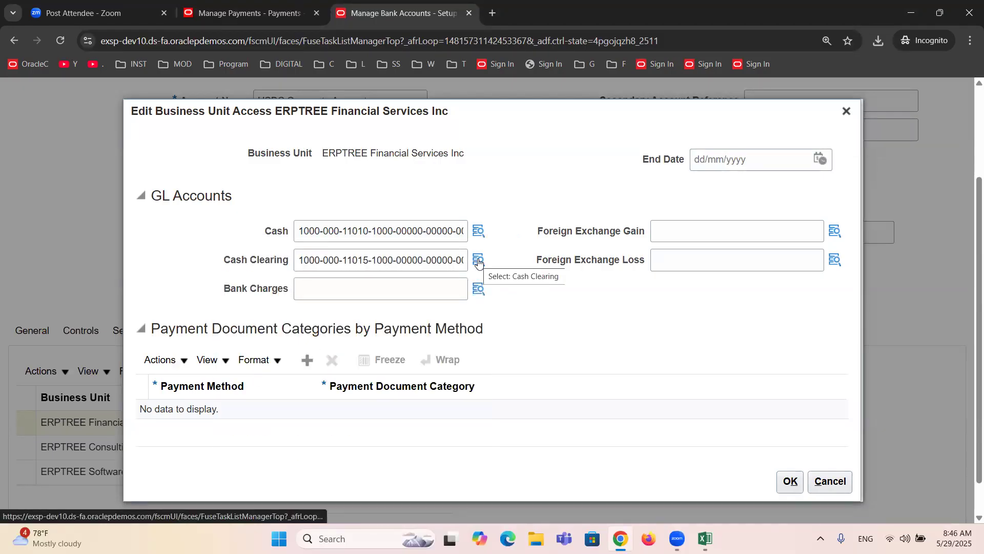
pyautogui.click(328, 263)
pyautogui.tripleClick(328, 262)
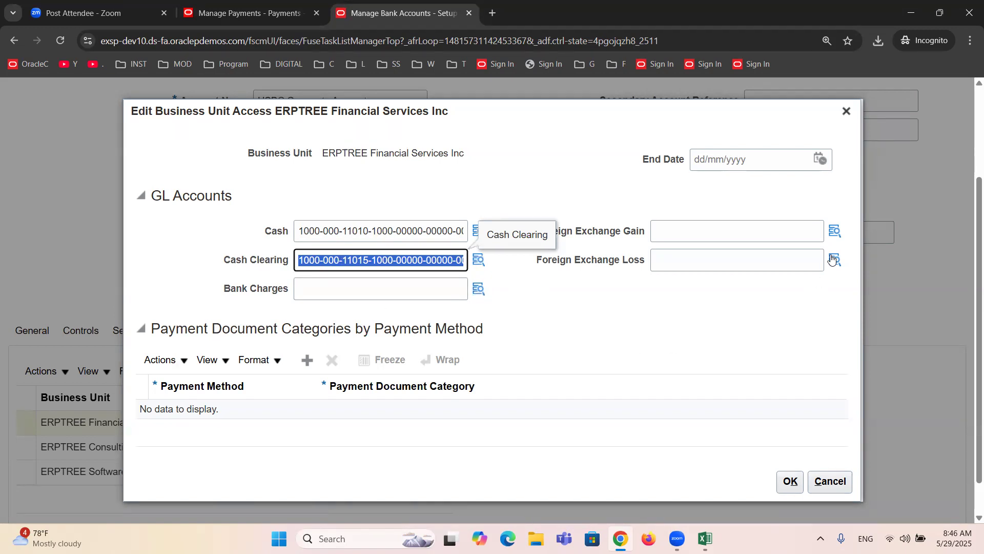
pyautogui.click(846, 111)
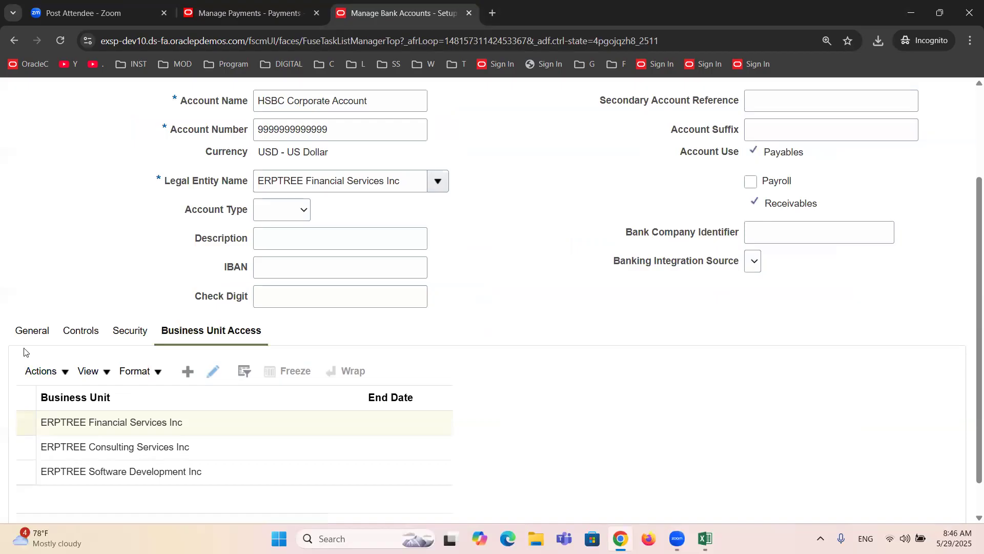
# Review the general GL accounts again and reopen the ERPTREE Financial Services Inc access to check its Cash and Cash Clearing accounts
pyautogui.click(29, 330)
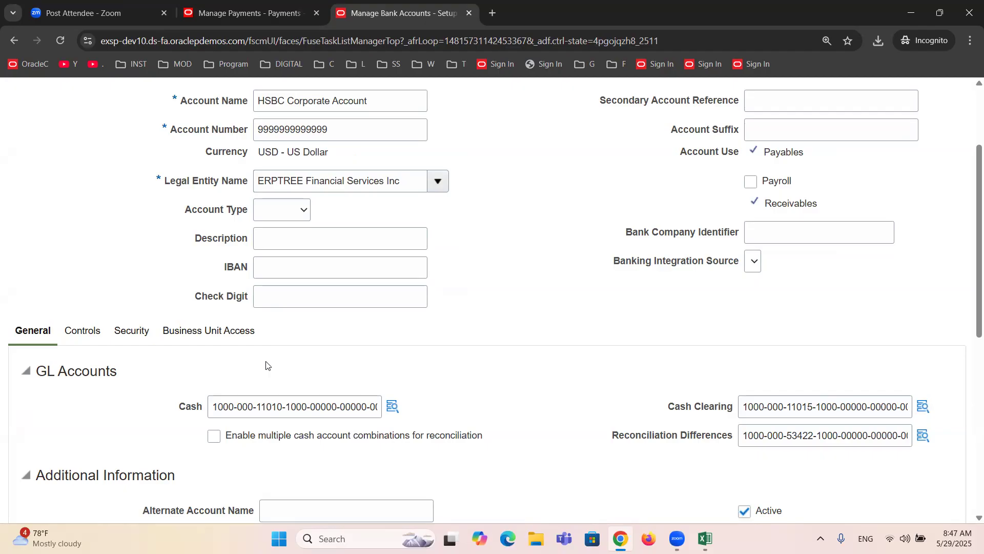
pyautogui.click(220, 336)
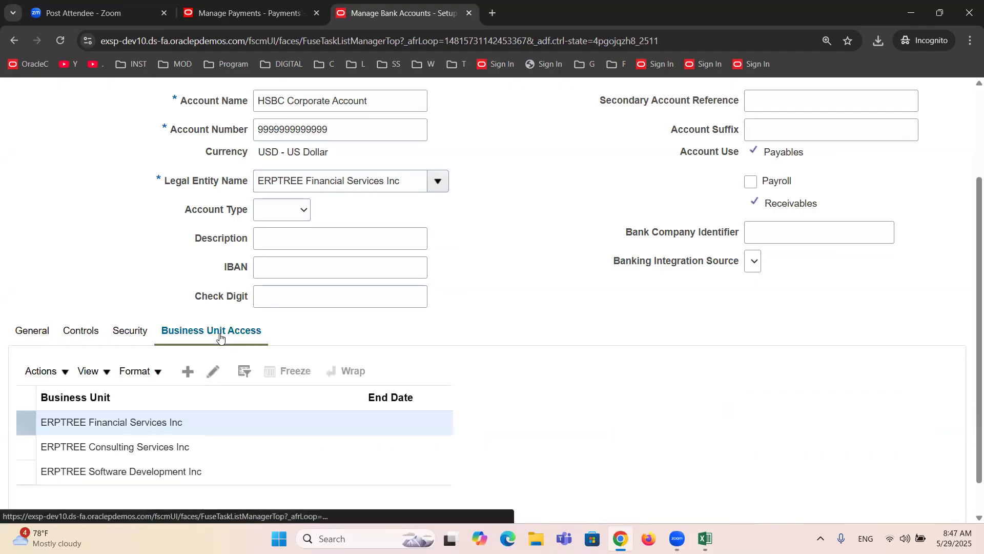
pyautogui.click(215, 370)
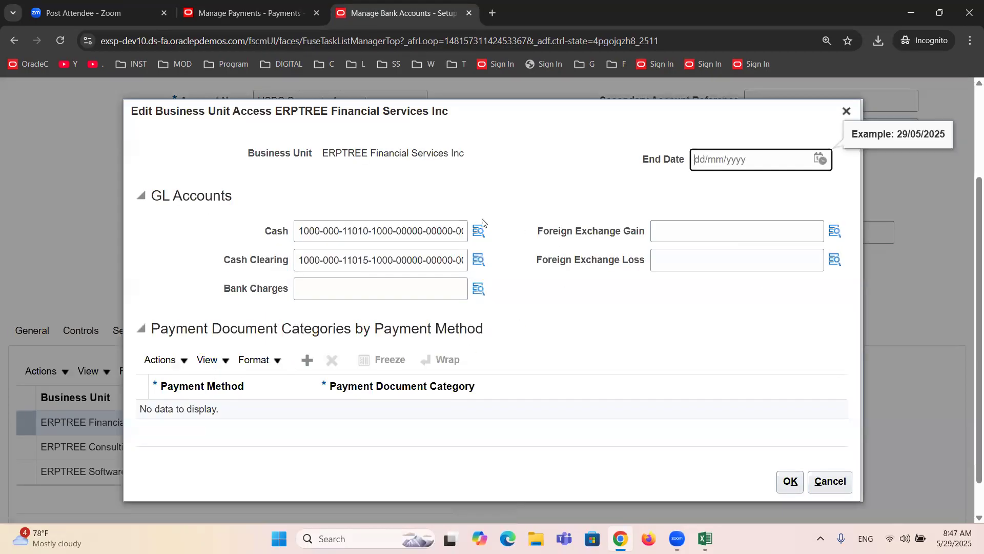
pyautogui.click(407, 231)
pyautogui.tripleClick(391, 261)
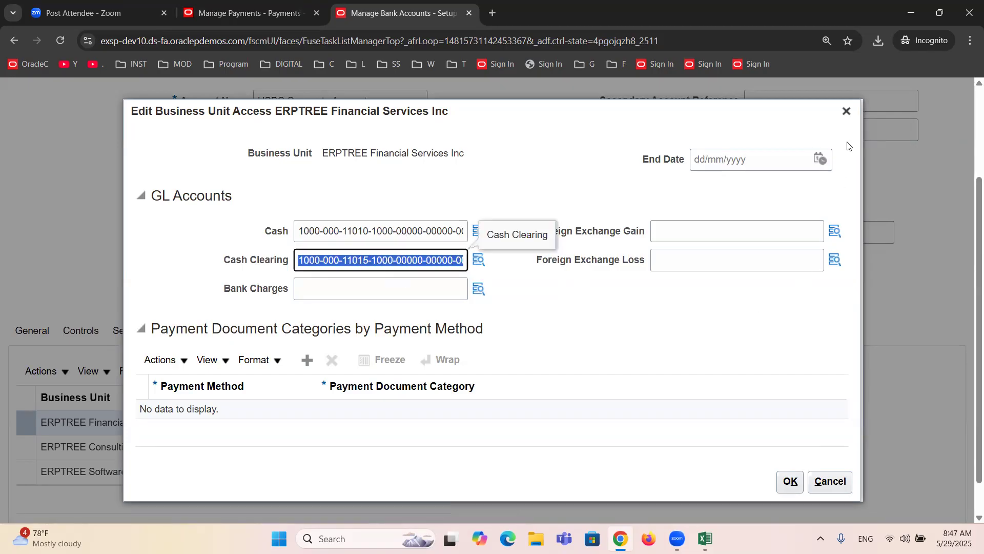
# Close the business unit access record, switch to Excel and enter Bank Account in K51 as the source of Cash Clearing Cr
pyautogui.click(847, 113)
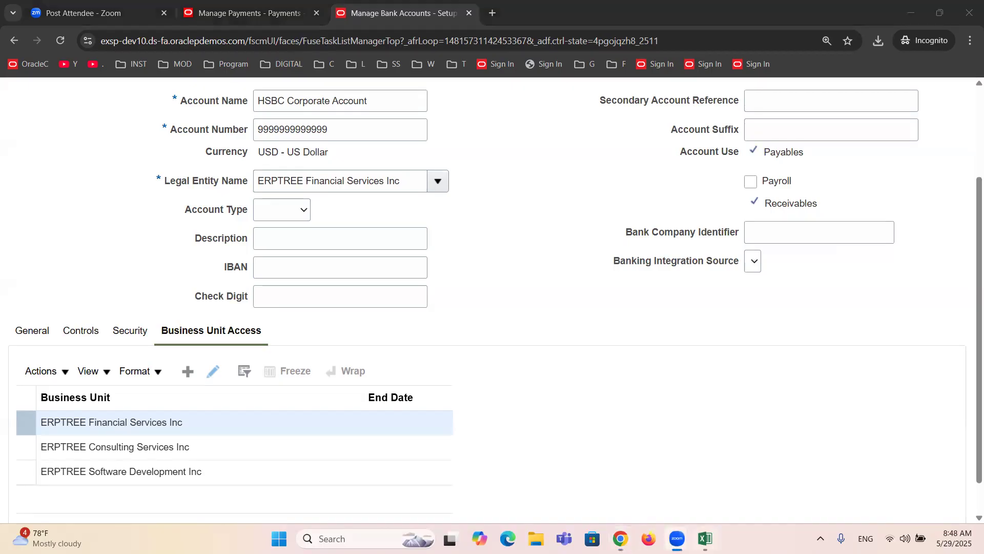
pyautogui.click(705, 538)
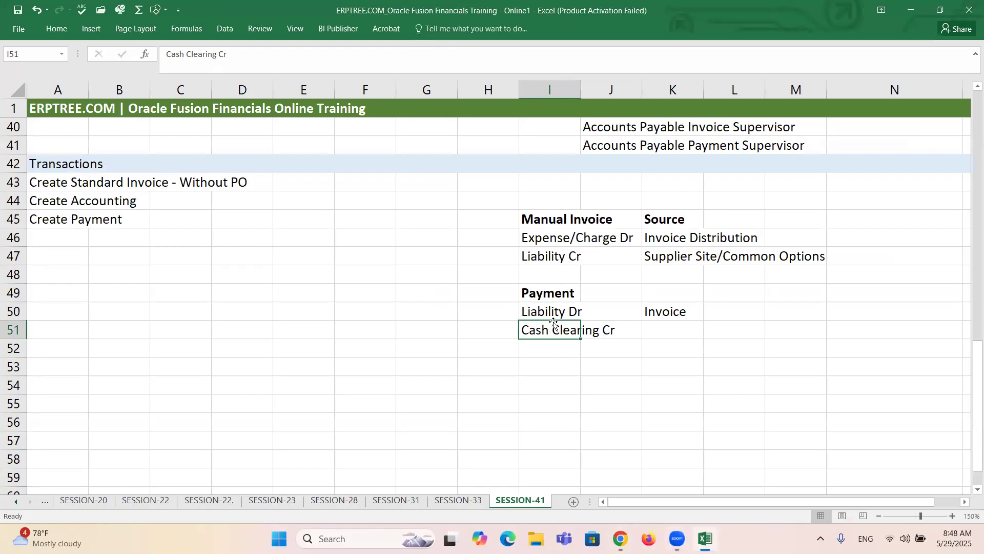
pyautogui.click(659, 333)
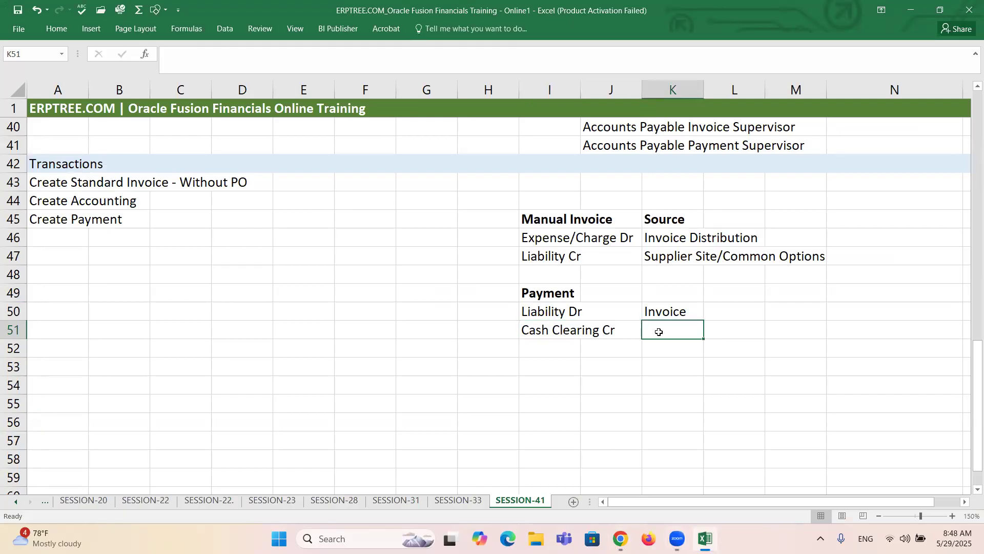
pyautogui.write('Bank Account')
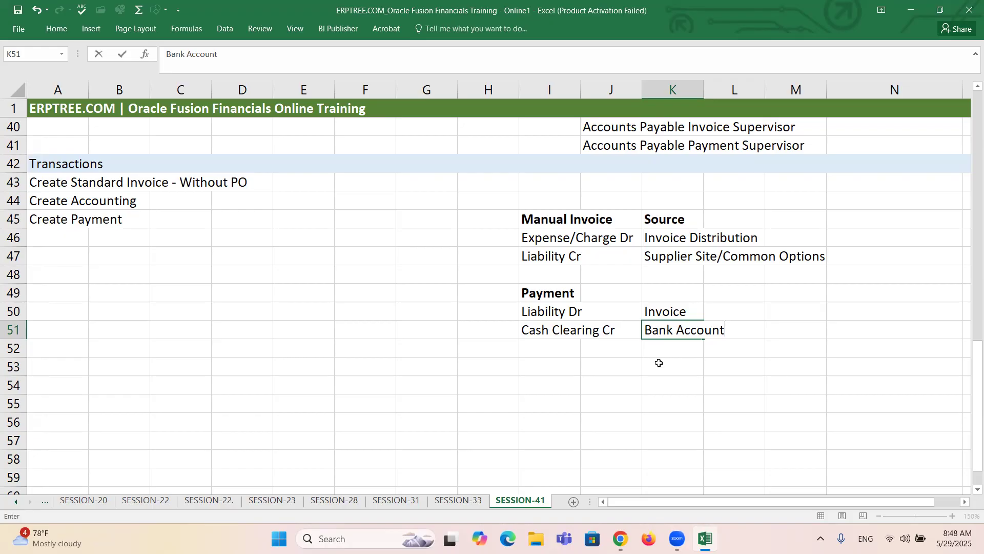
# Add a bold After Reconciliation heading in cell I53, below the payment entries
pyautogui.click(565, 368)
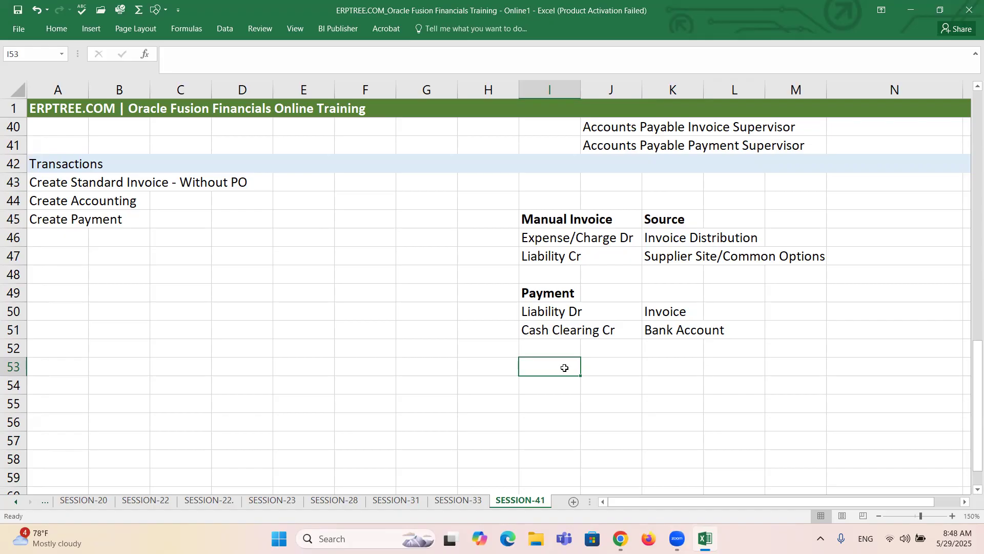
pyautogui.write('After Reconciliation')
pyautogui.hotkey('ctrl', 'Return')
pyautogui.hotkey('ctrl', 'b')
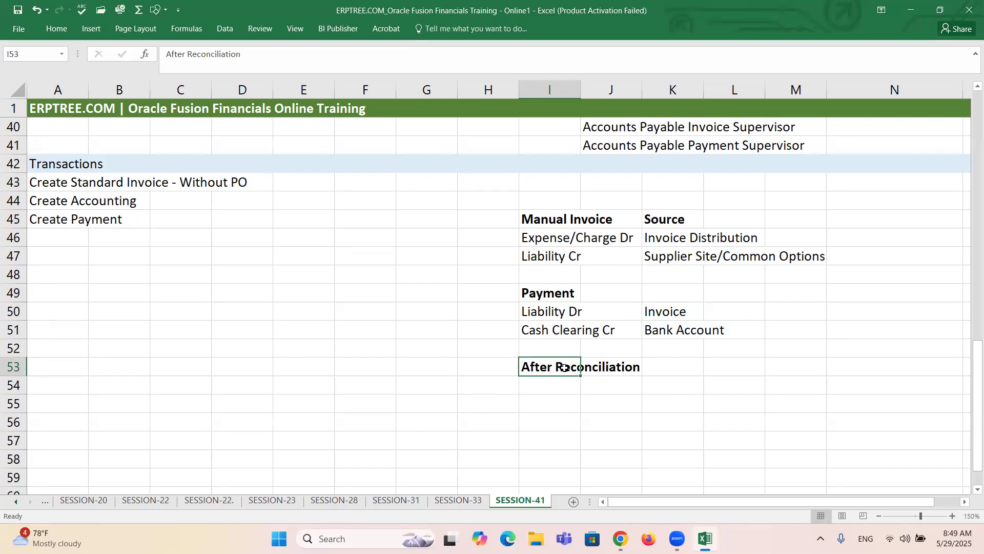
# Compare the invoice's Liability Cr line with the payment's Liability Dr line in the accounting notes
pyautogui.press('Up')
pyautogui.press('Up')
pyautogui.press('Up')
pyautogui.press('Up')
pyautogui.press('Up')
pyautogui.press('Up')
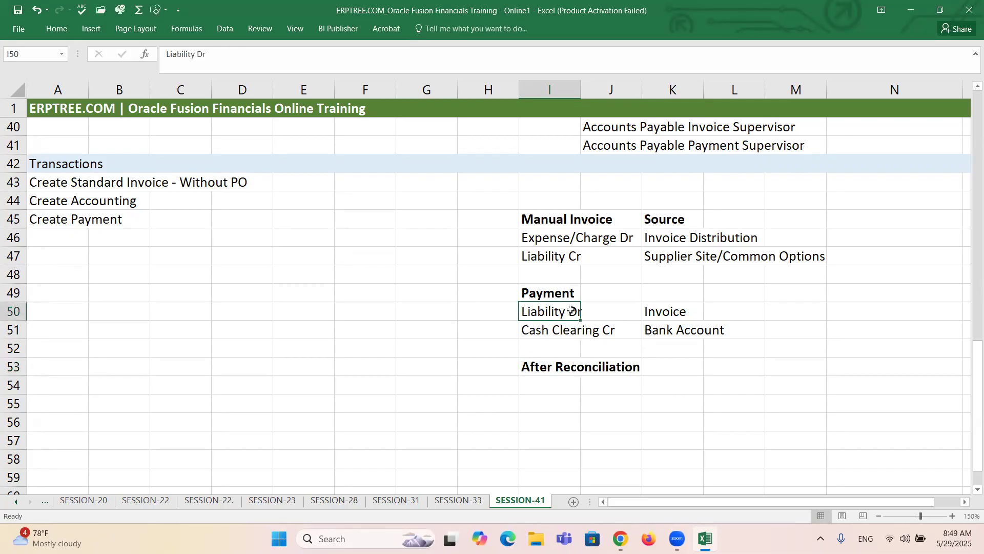
pyautogui.click(563, 306)
pyautogui.moveTo(558, 255); pyautogui.dragTo(560, 309)
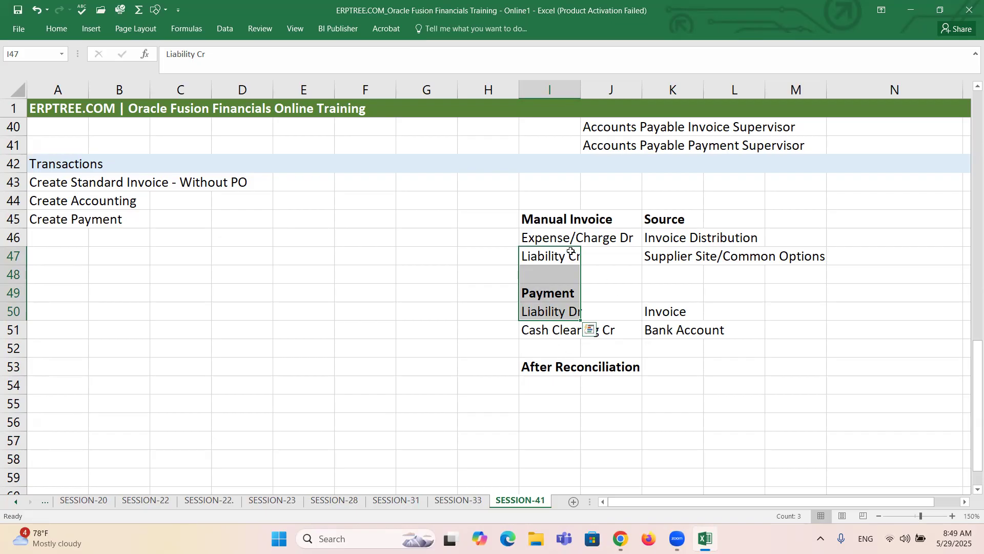
# Review the payment's Cash Clearing Cr line and its source, along with how the liability offsets between invoice and payment
pyautogui.click(543, 333)
pyautogui.moveTo(569, 332); pyautogui.dragTo(727, 325)
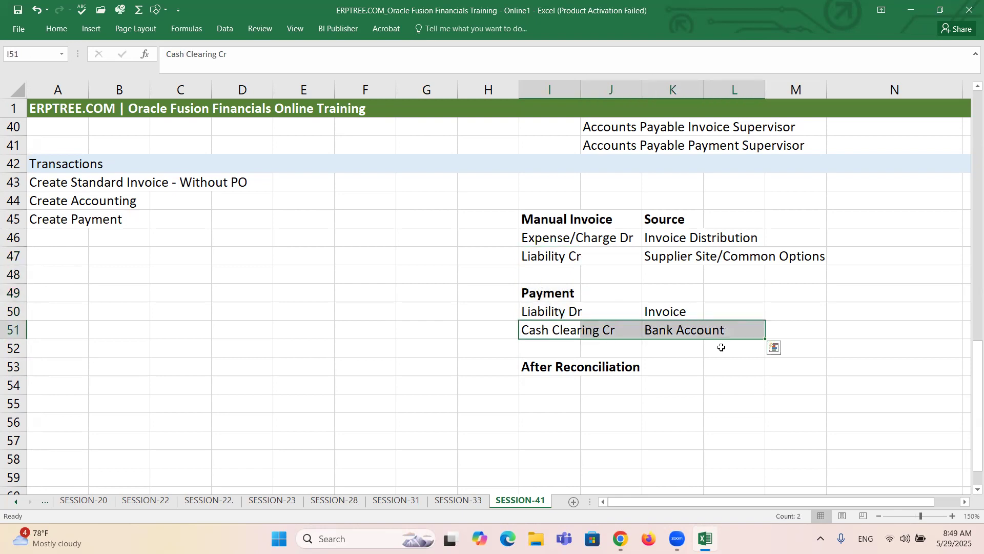
pyautogui.moveTo(533, 328); pyautogui.dragTo(610, 328)
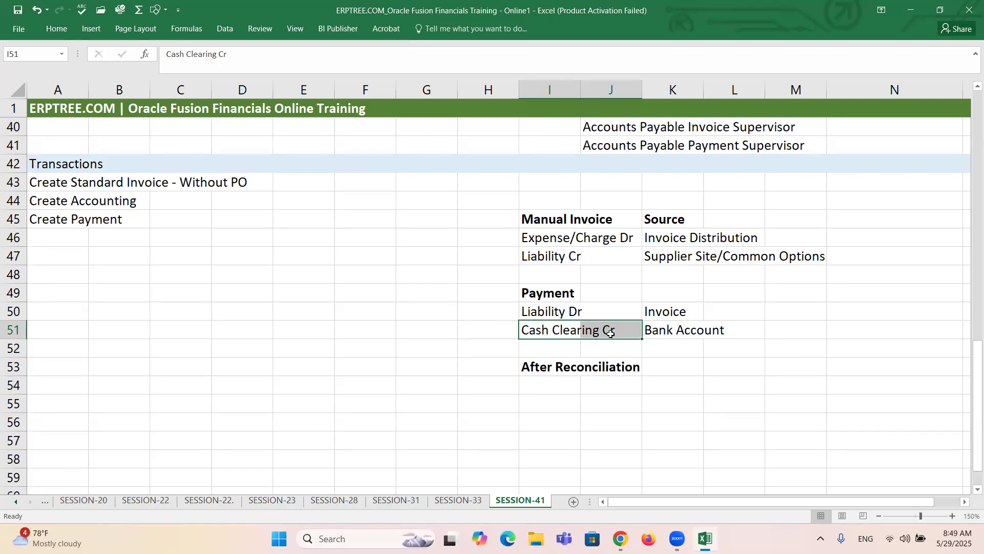
pyautogui.click(549, 261)
pyautogui.click(558, 308)
pyautogui.click(554, 256)
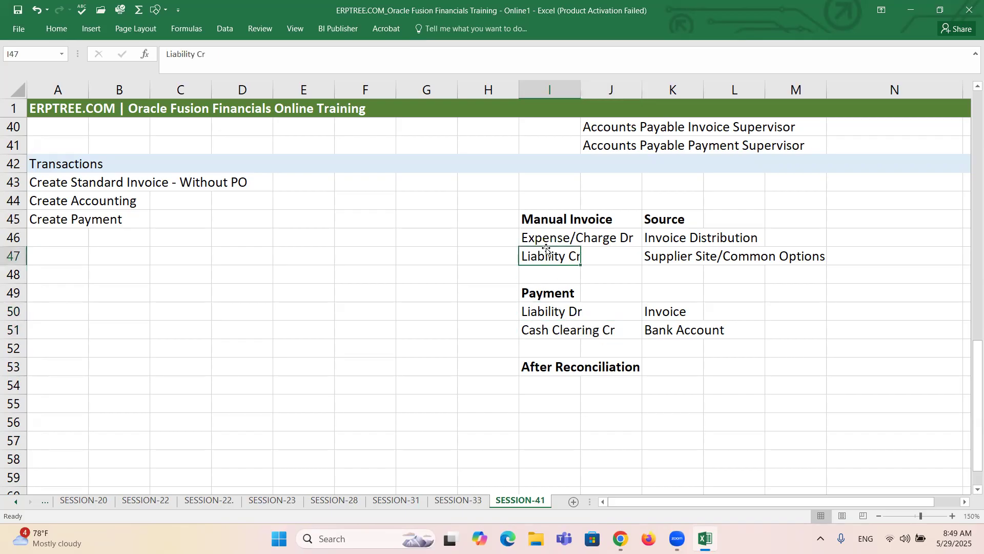
pyautogui.moveTo(540, 222); pyautogui.dragTo(828, 337)
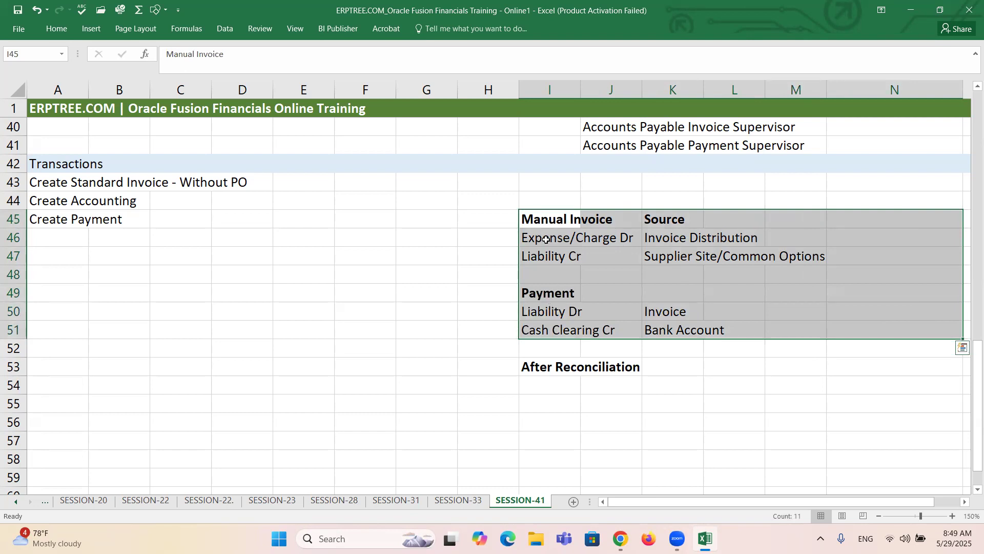
pyautogui.moveTo(542, 251); pyautogui.dragTo(549, 308)
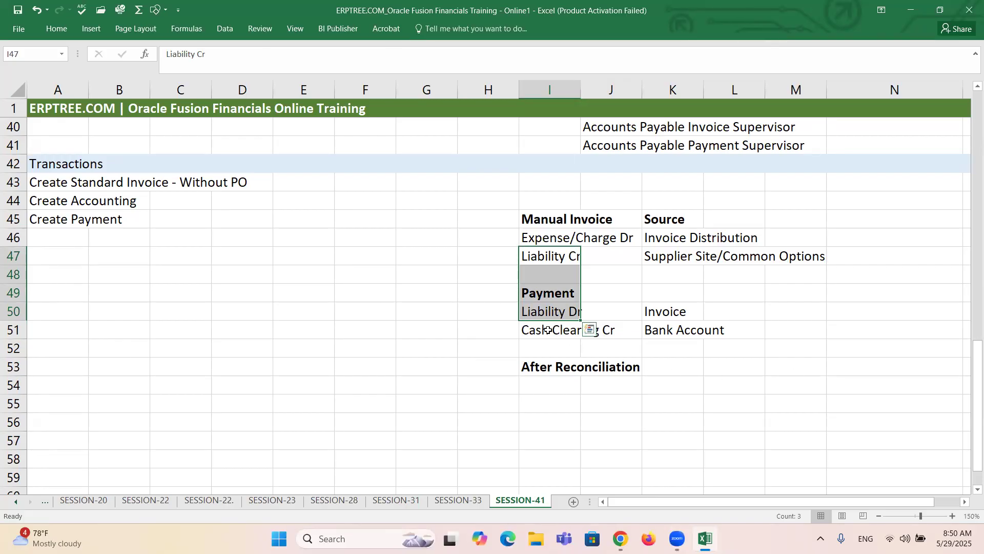
# Enter Cash Clearing Dr in I54 and Cash Cr in I55 under the After Reconciliation heading
pyautogui.click(546, 385)
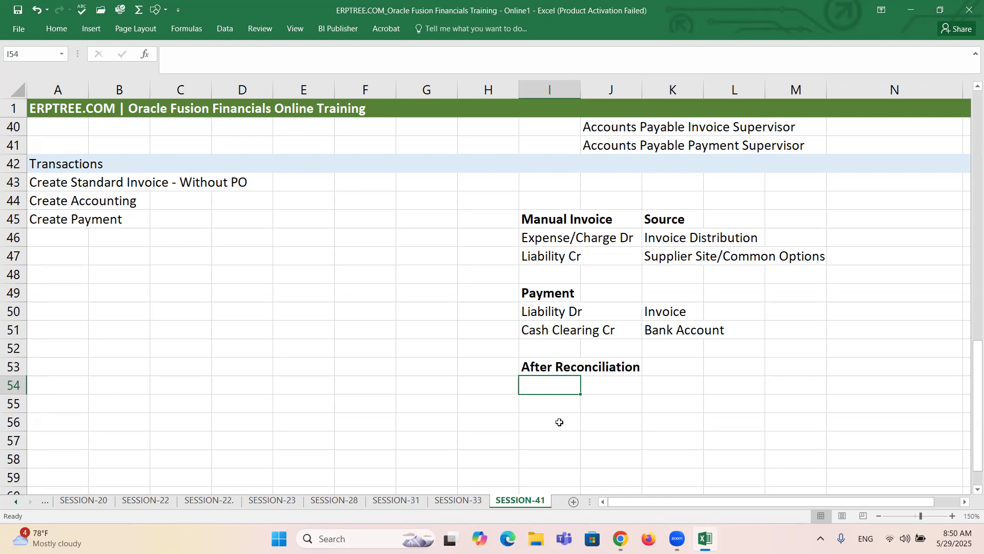
pyautogui.moveTo(556, 290); pyautogui.dragTo(556, 332)
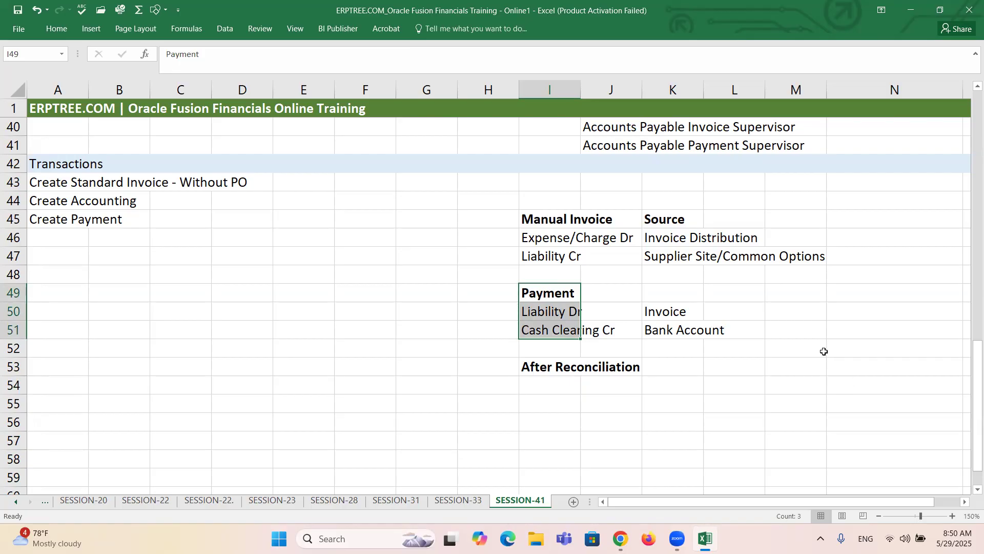
pyautogui.click(555, 383)
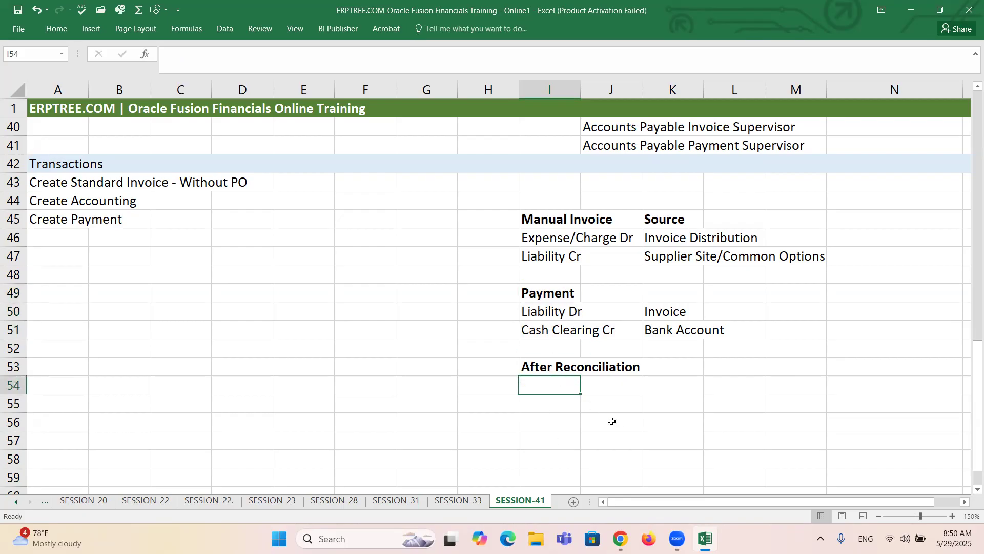
pyautogui.write('Cash ')
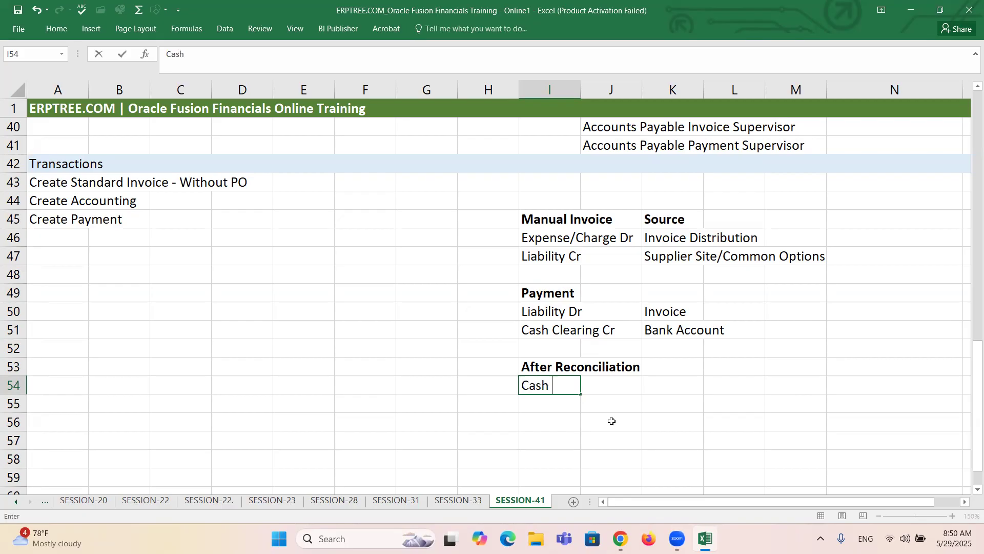
pyautogui.write('Clearing Dr')
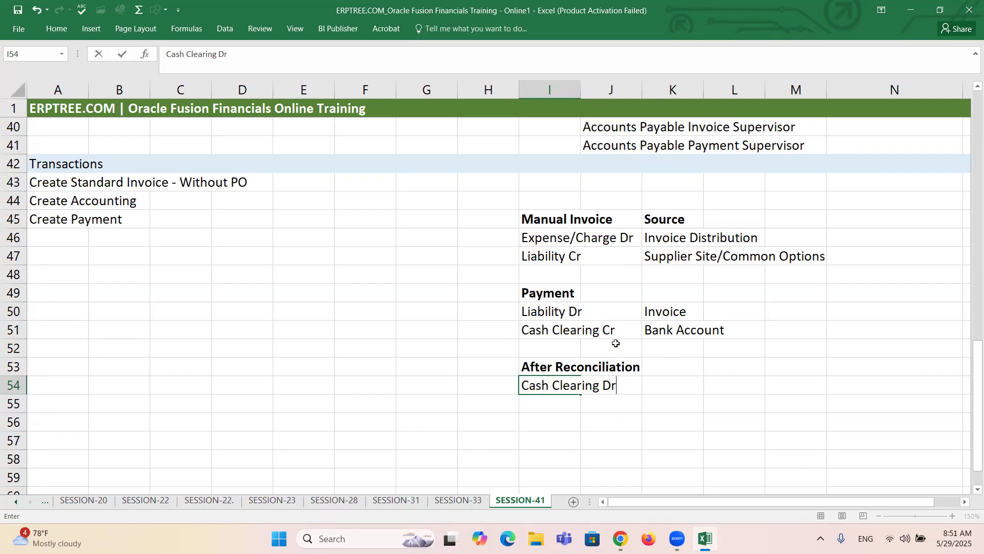
pyautogui.click(552, 406)
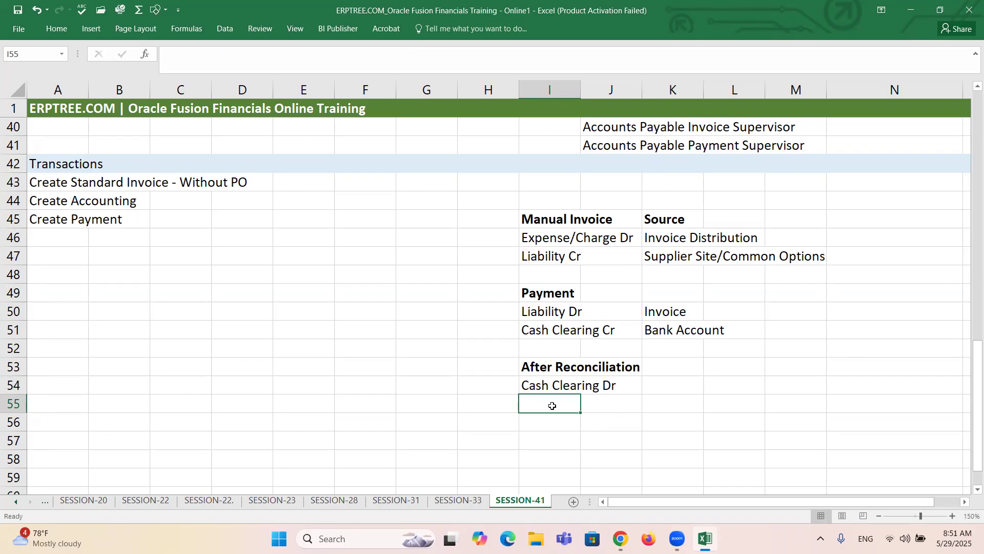
pyautogui.write('Cash Cr')
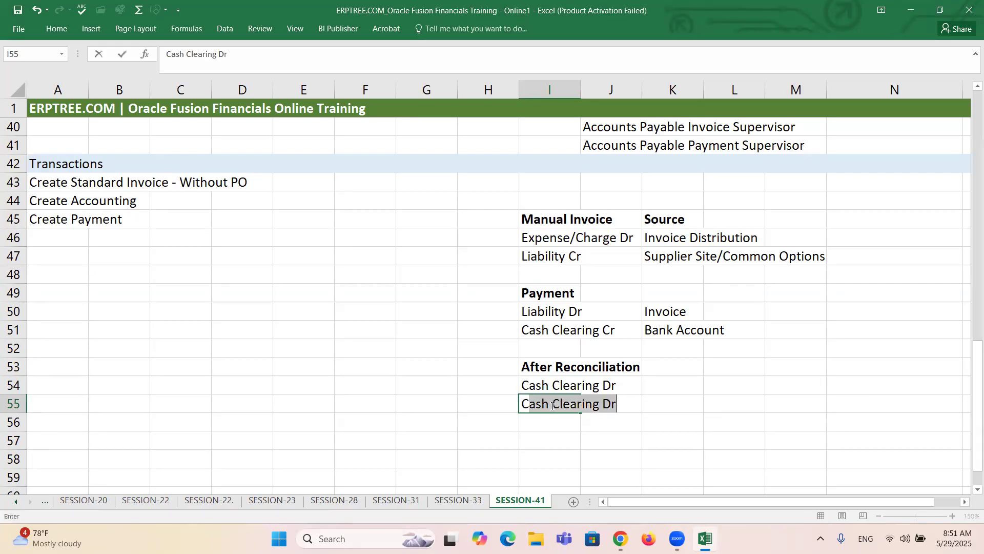
pyautogui.hotkey('ctrl', 'Return')
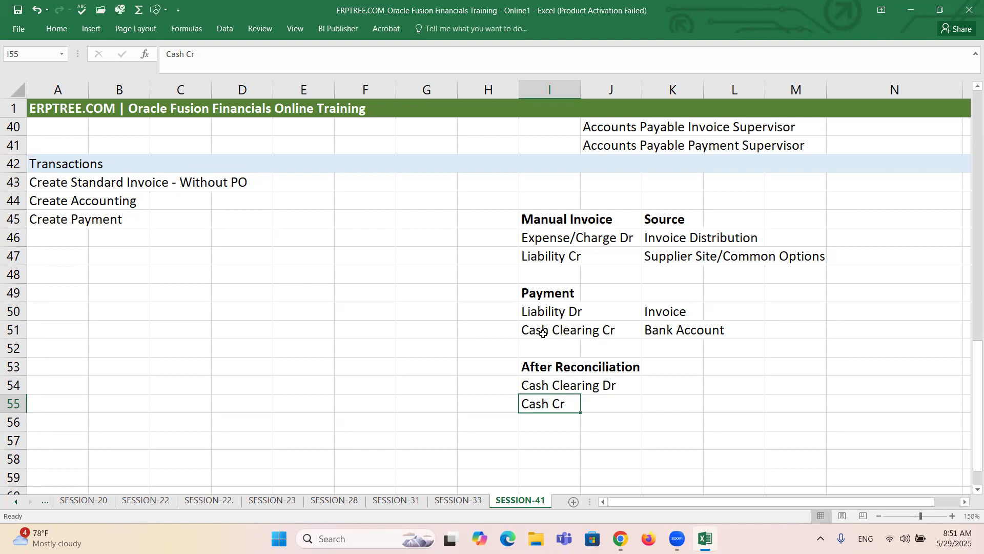
# Trace the entries from Expense/Charge Dr through payment to Cash Cr, comparing the Cash Clearing lines before and after reconciliation
pyautogui.click(543, 333)
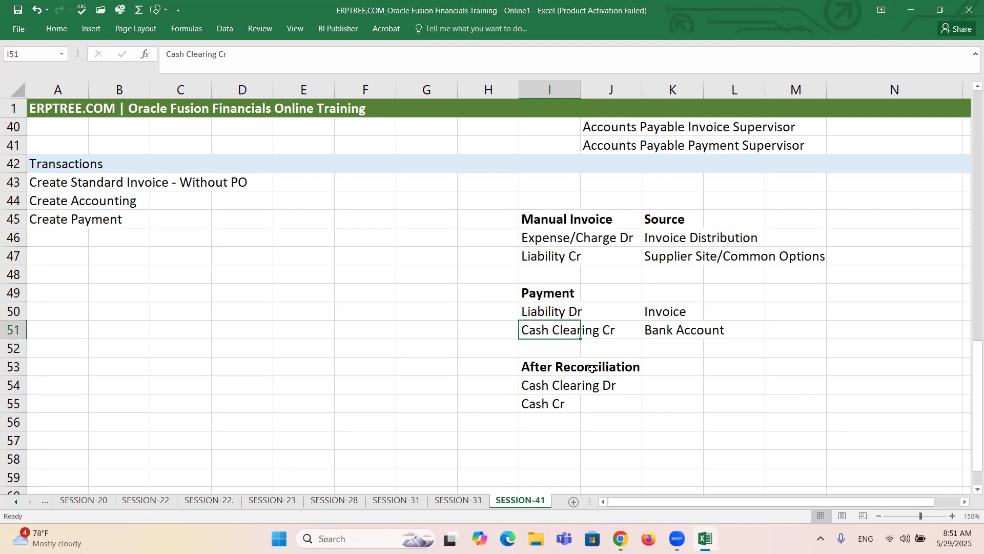
pyautogui.moveTo(538, 385); pyautogui.dragTo(605, 334)
pyautogui.moveTo(545, 258); pyautogui.dragTo(563, 385)
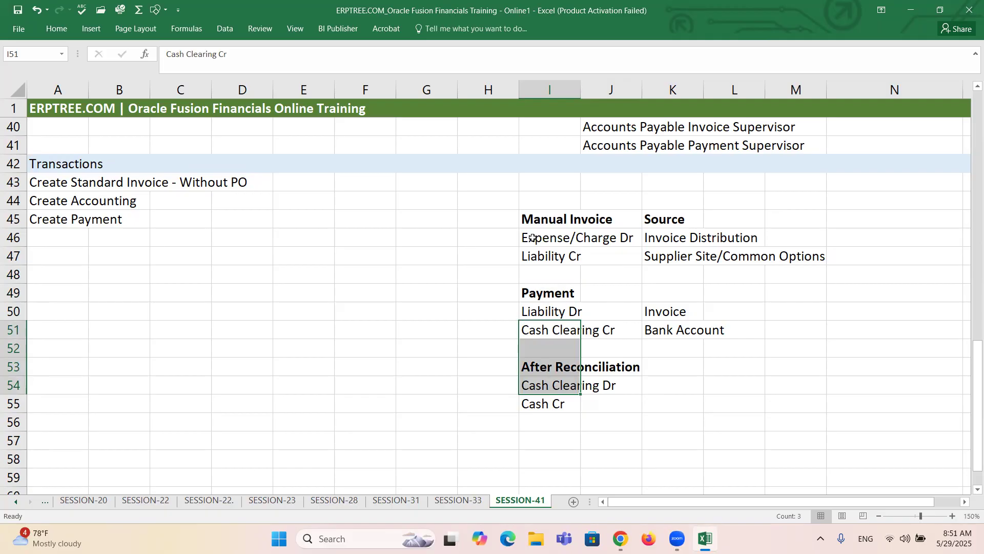
pyautogui.click(556, 403)
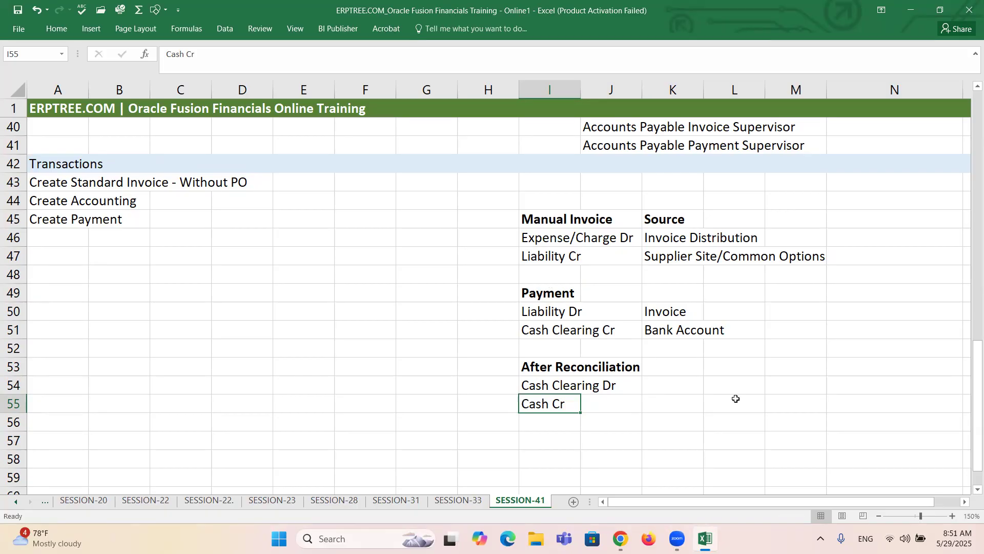
pyautogui.click(532, 242)
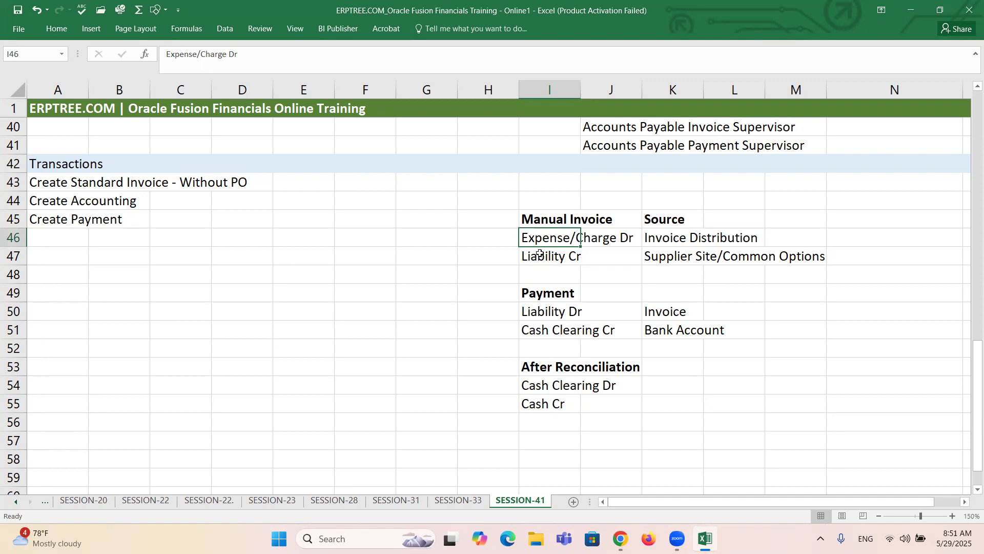
pyautogui.click(539, 253)
pyautogui.moveTo(540, 240); pyautogui.dragTo(564, 334)
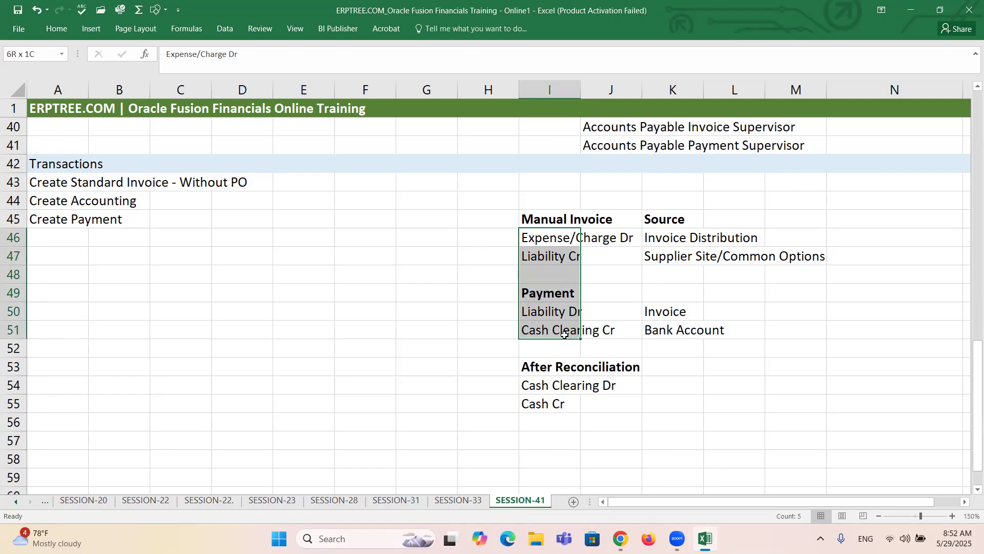
pyautogui.moveTo(565, 334); pyautogui.dragTo(571, 398)
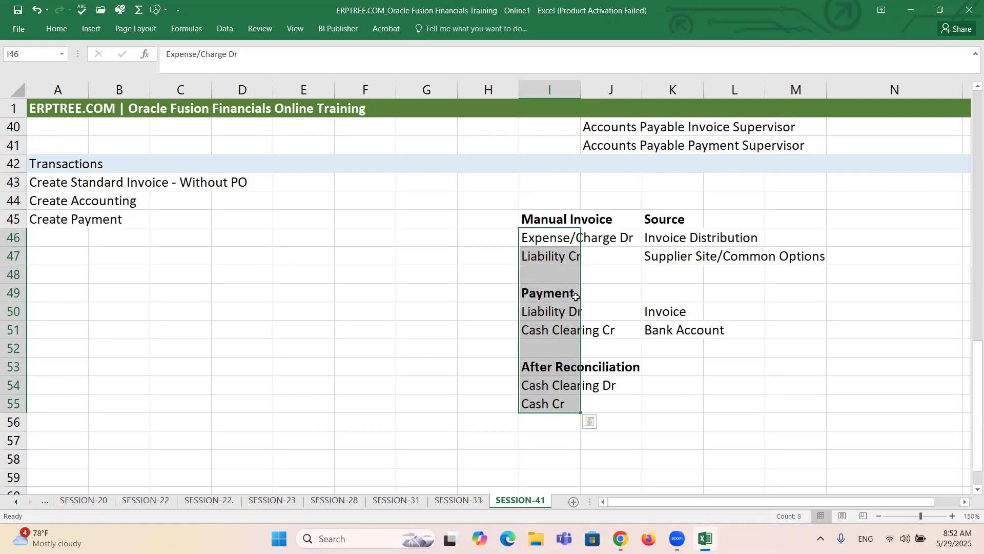
# Examine which liability and cash clearing lines offset each other across the invoice, payment and reconciliation entries
pyautogui.click(536, 310)
pyautogui.moveTo(542, 256); pyautogui.dragTo(561, 386)
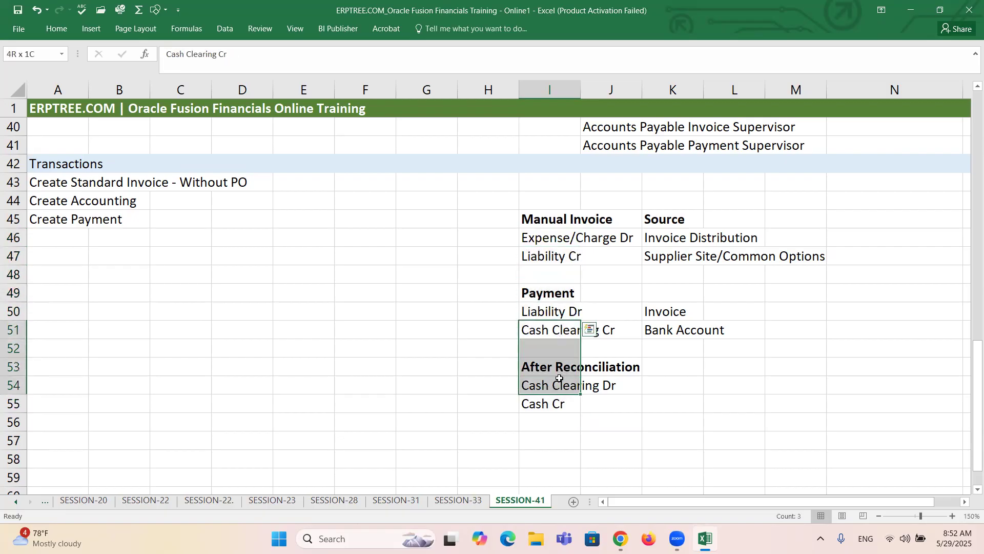
pyautogui.click(544, 313)
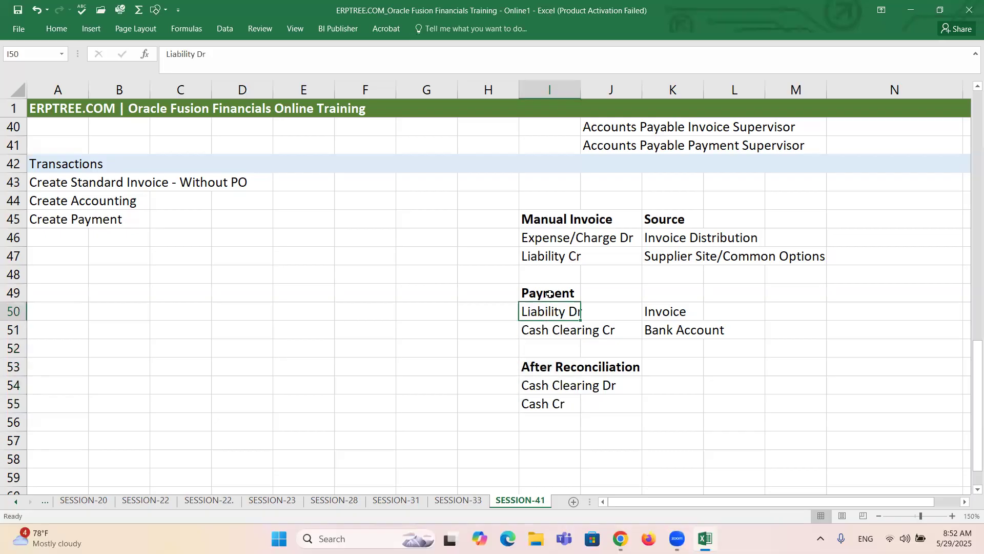
pyautogui.moveTo(535, 219); pyautogui.dragTo(702, 332)
pyautogui.click(553, 255)
pyautogui.moveTo(702, 332); pyautogui.dragTo(718, 380)
pyautogui.moveTo(538, 254); pyautogui.dragTo(559, 378)
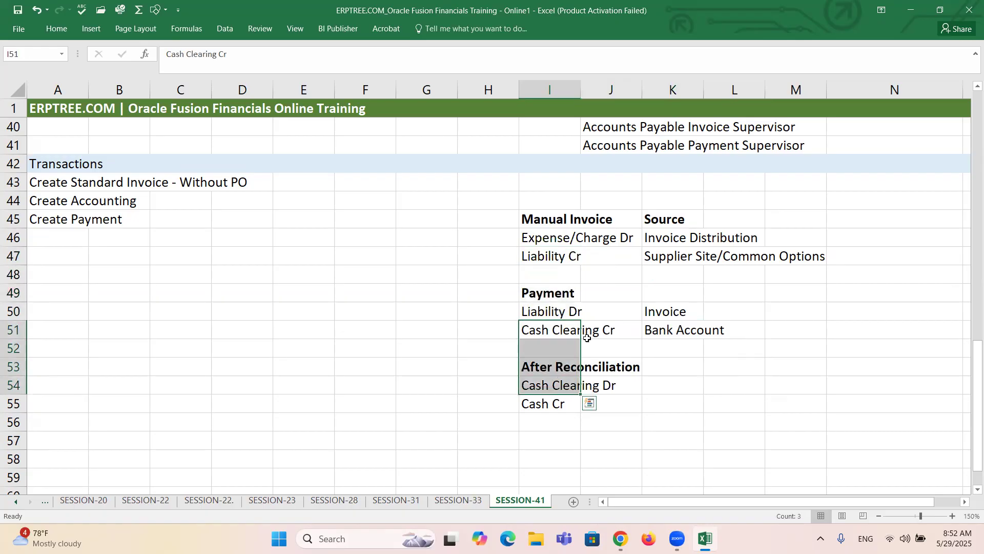
pyautogui.click(536, 256)
pyautogui.moveTo(536, 255); pyautogui.dragTo(725, 379)
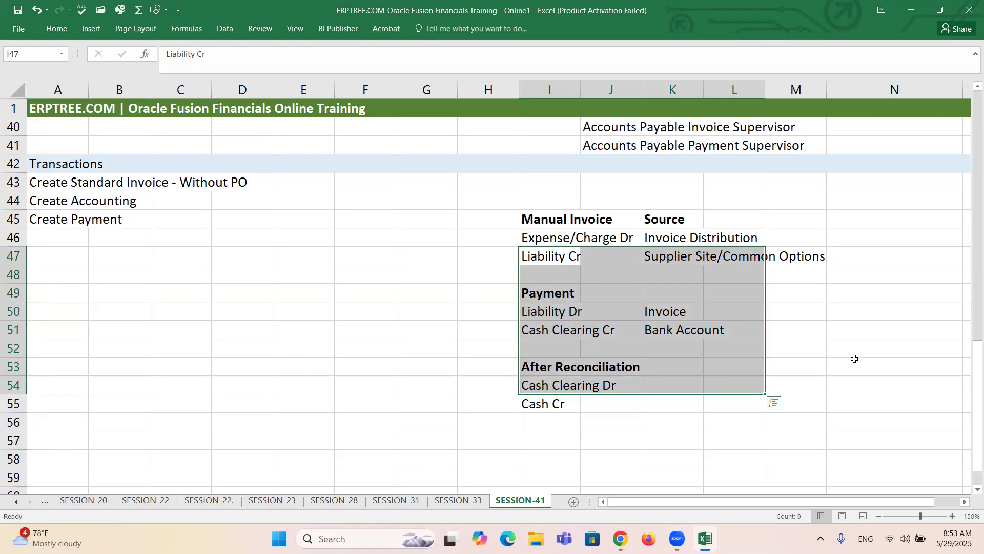
# Check the source noted for the payment's Liability Dr against the invoice's Liability Cr, and review the Cash Clearing Cr line
pyautogui.click(541, 315)
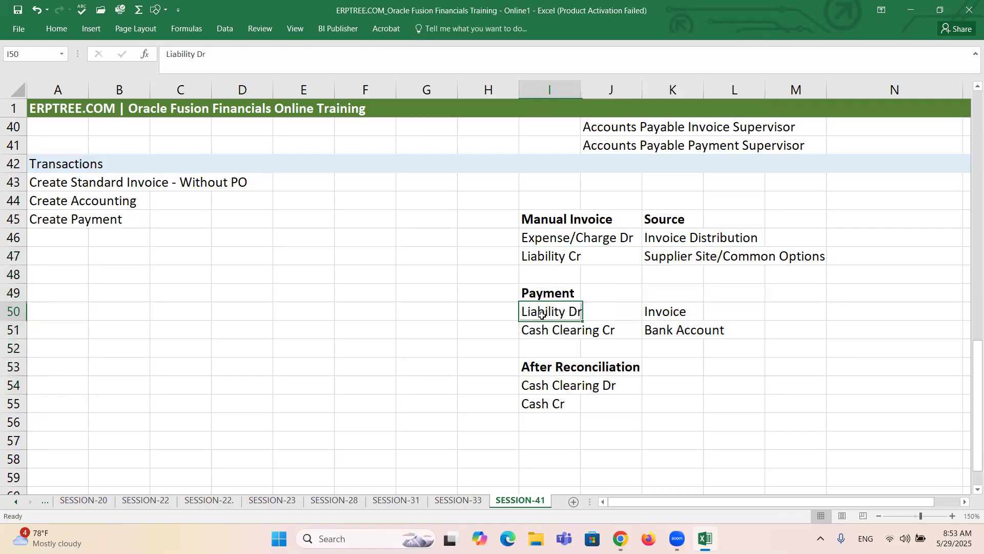
pyautogui.click(671, 314)
pyautogui.click(553, 260)
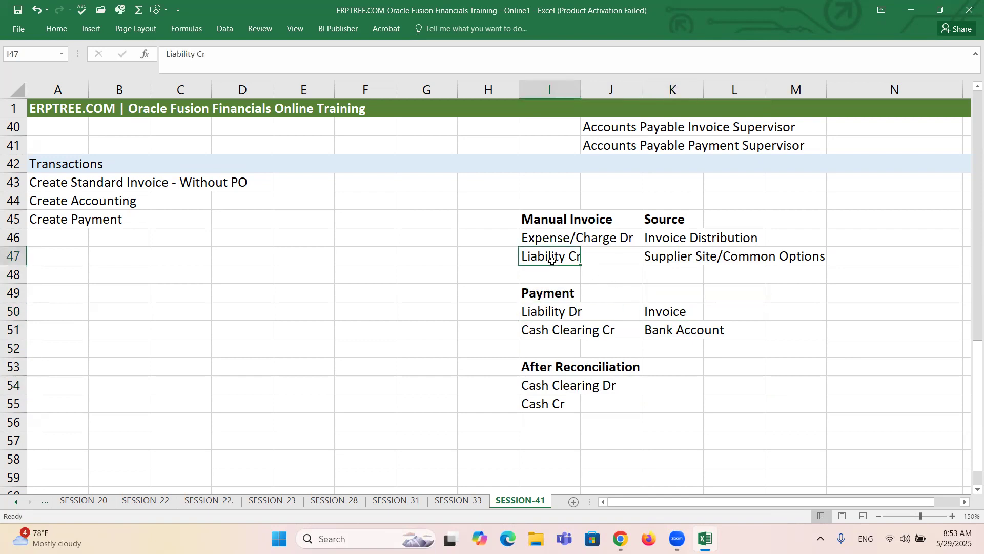
pyautogui.click(553, 314)
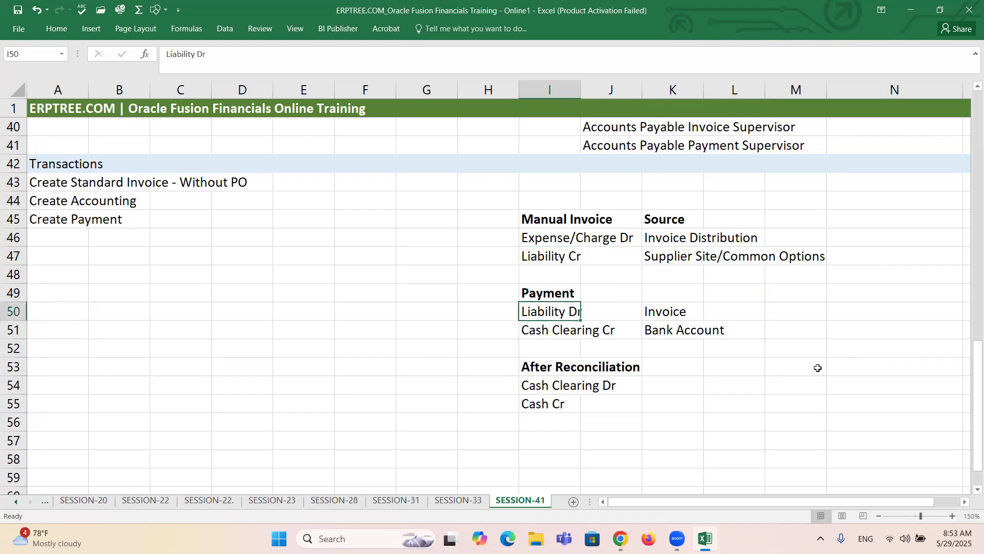
pyautogui.click(684, 314)
pyautogui.moveTo(557, 333); pyautogui.dragTo(588, 332)
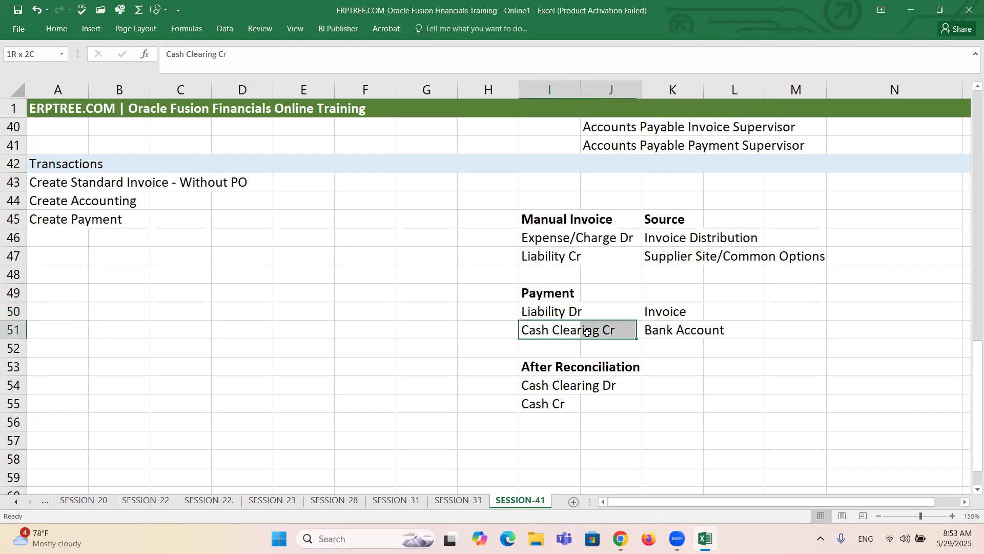
# Review the source in K51 and the Cash Clearing Dr and Cash Cr lines listed under After Reconciliation
pyautogui.click(671, 333)
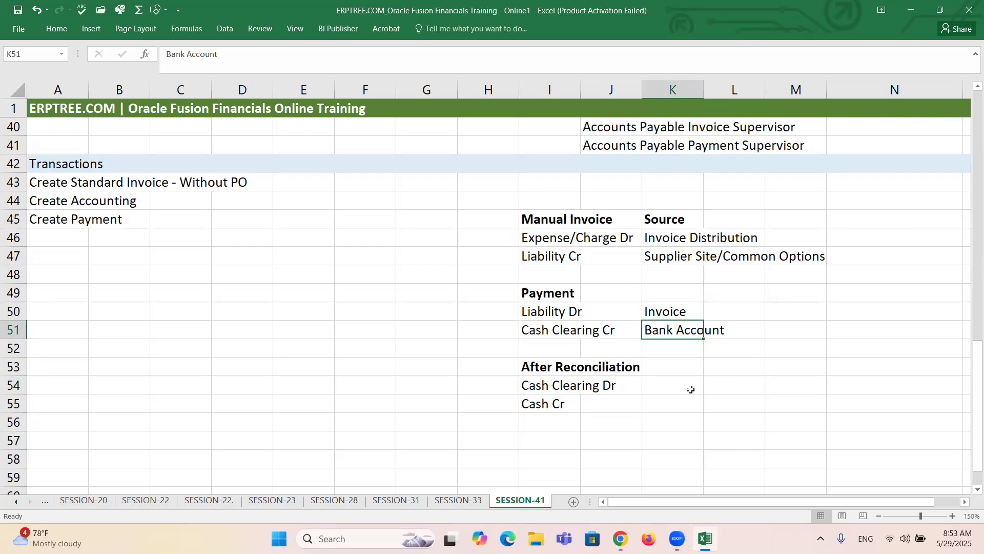
pyautogui.click(546, 373)
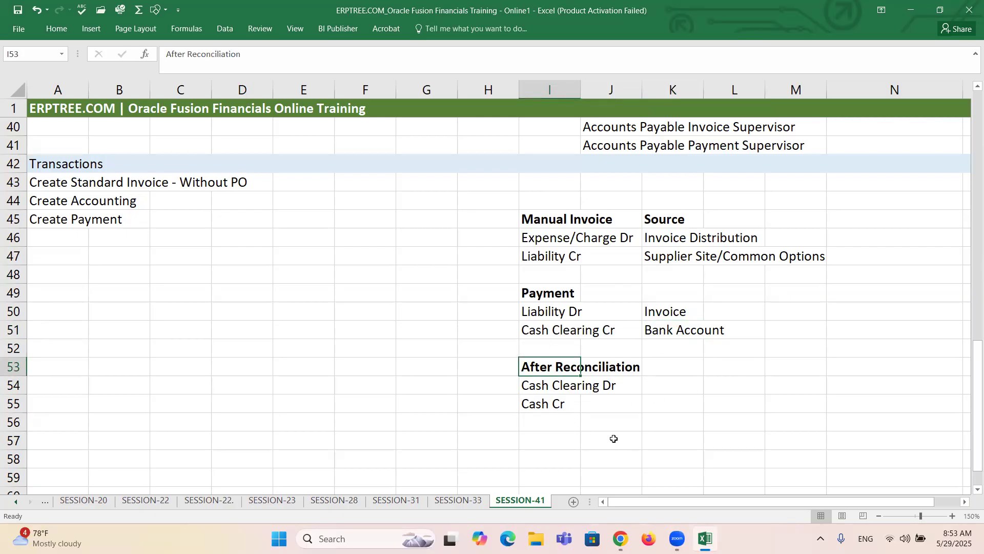
pyautogui.moveTo(533, 370); pyautogui.dragTo(632, 404)
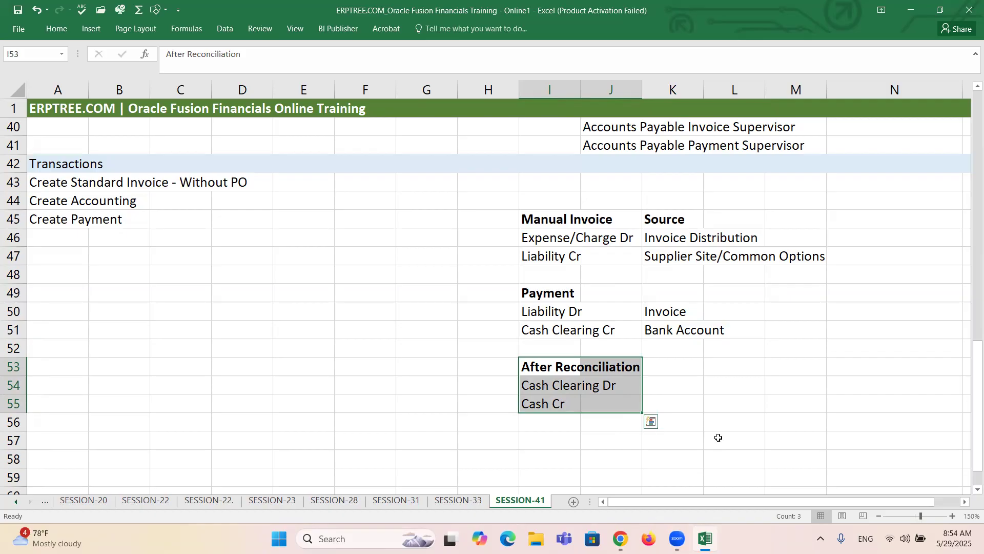
pyautogui.click(537, 367)
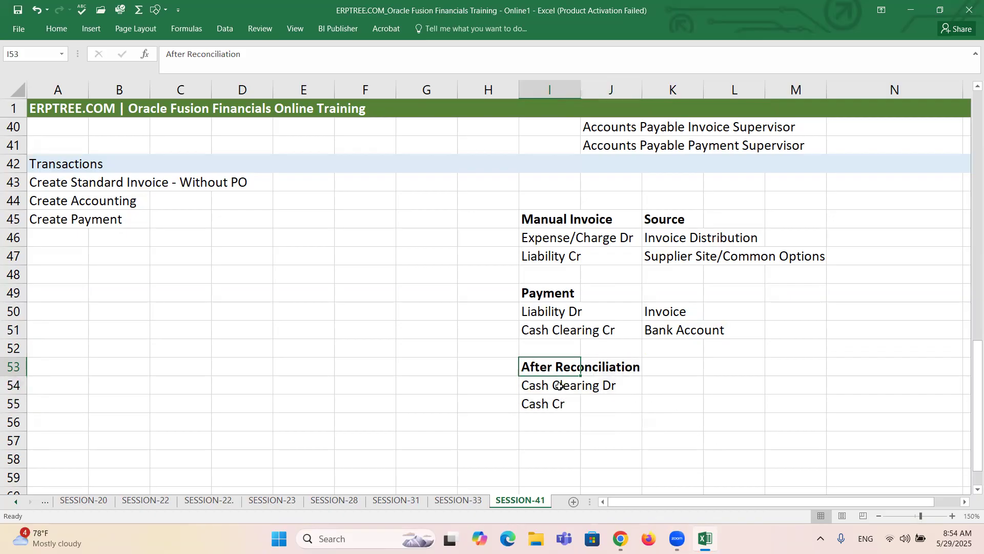
pyautogui.moveTo(553, 384); pyautogui.dragTo(565, 403)
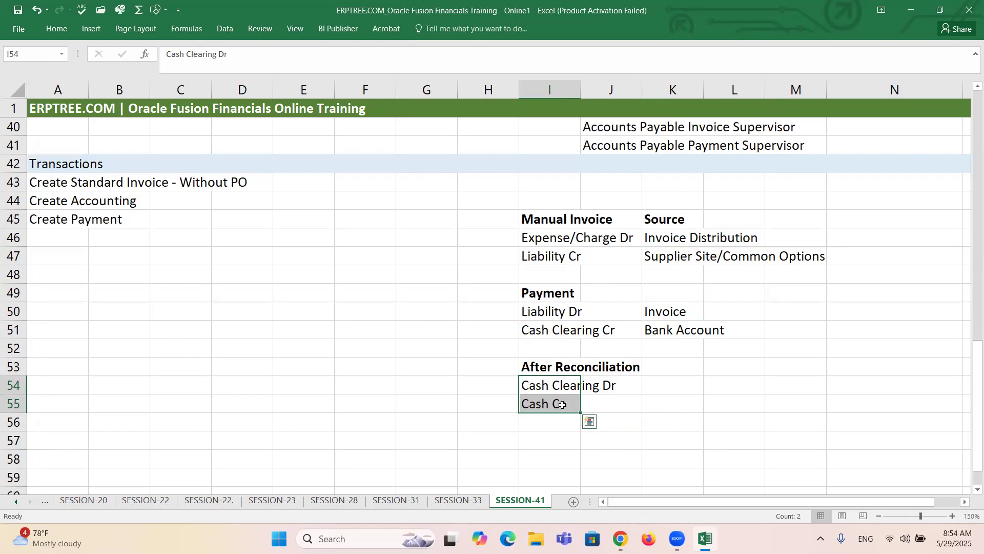
pyautogui.moveTo(549, 386); pyautogui.dragTo(608, 387)
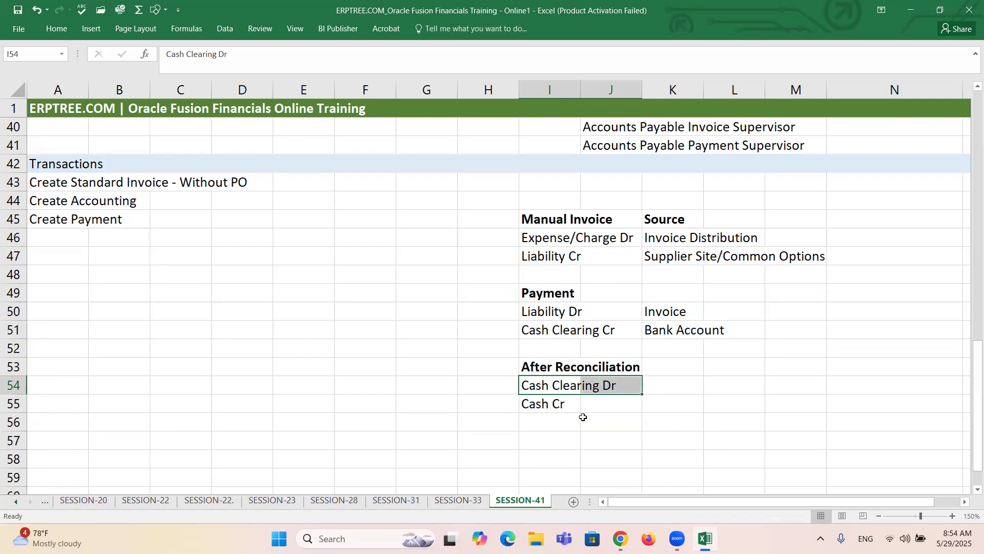
pyautogui.click(535, 403)
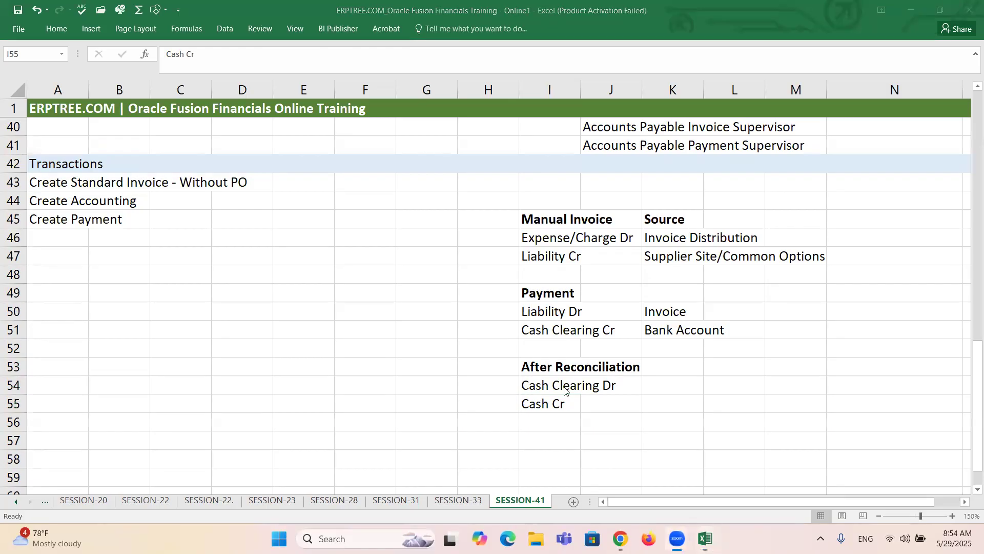
# In the browser, check the HSBC Corporate Account's Cash GL account in its general setup and its ERPTREE Financial Services Inc business unit access
pyautogui.hotkey('alt', 'Tab')
pyautogui.hotkey('alt', 'Tab')
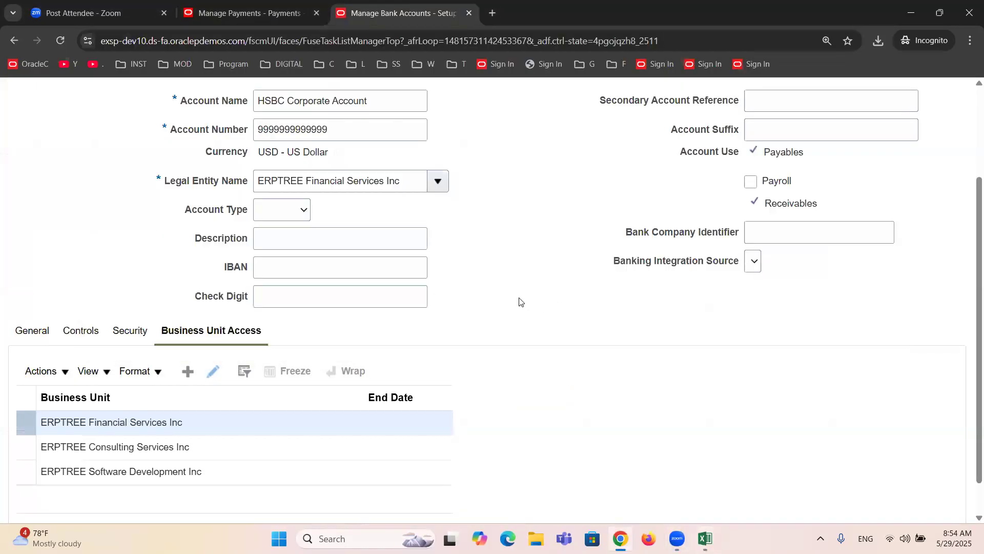
pyautogui.click(46, 330)
pyautogui.doubleClick(191, 407)
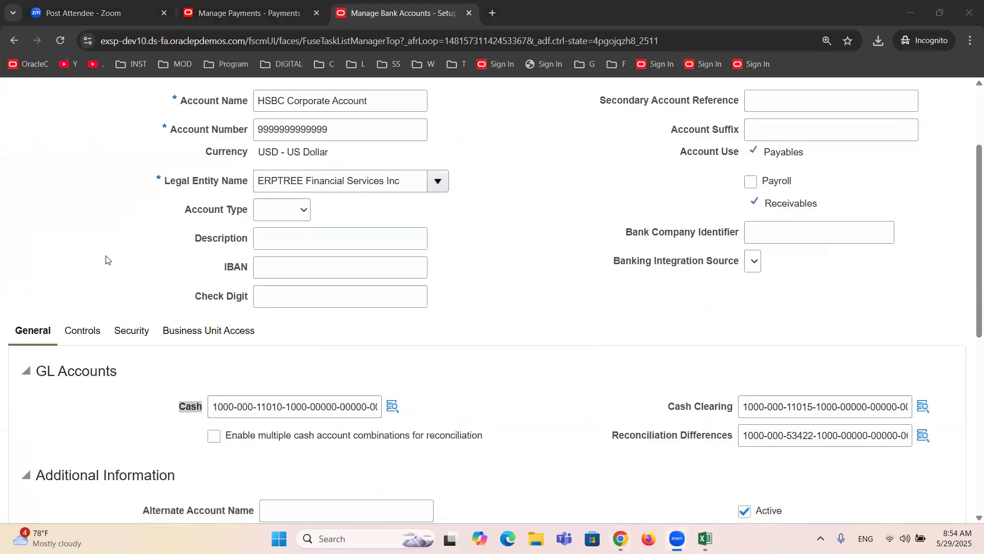
pyautogui.click(187, 331)
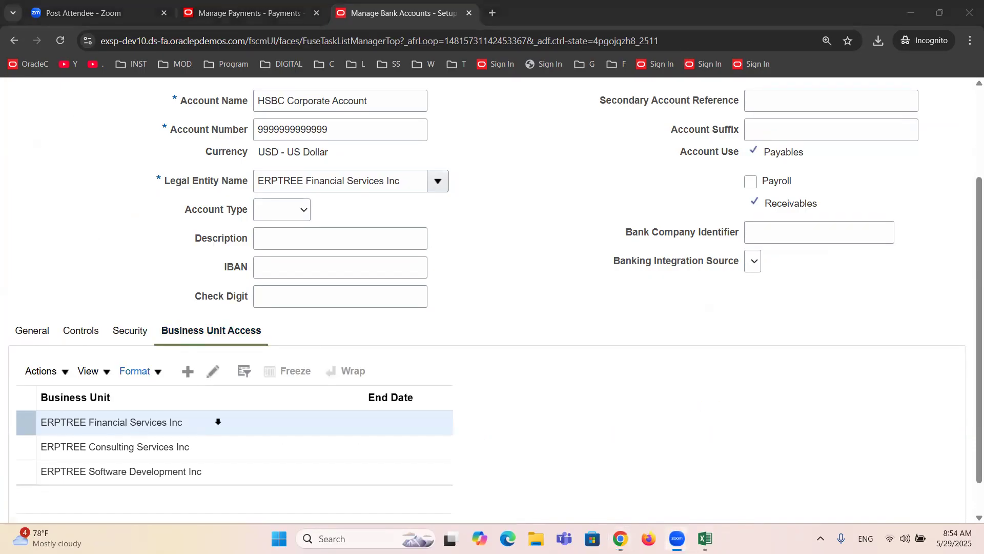
pyautogui.click(210, 371)
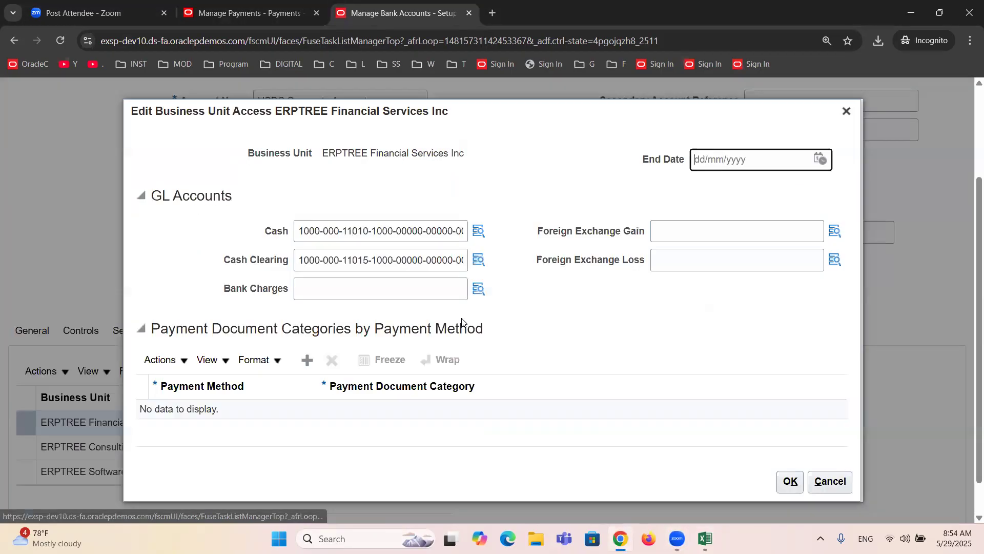
pyautogui.moveTo(263, 232); pyautogui.dragTo(301, 234)
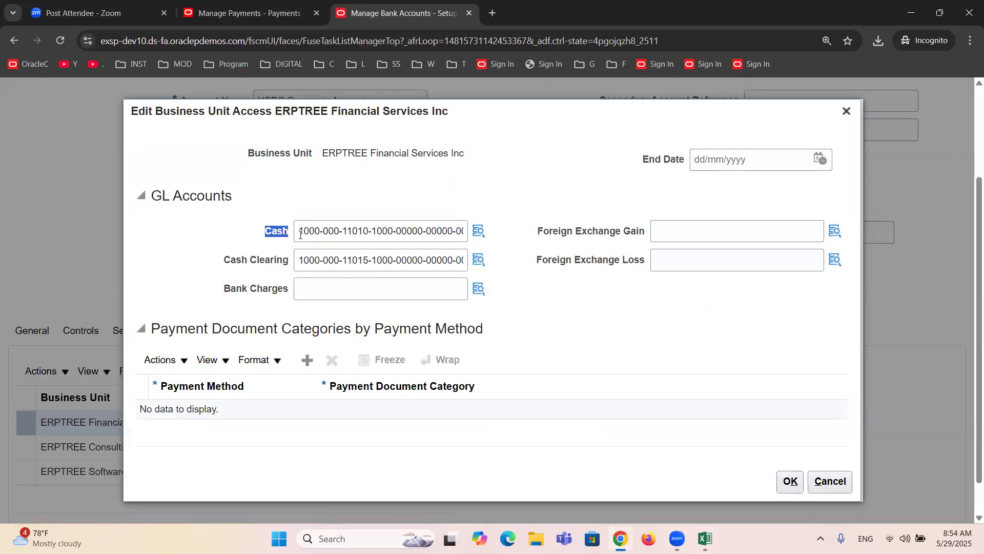
pyautogui.tripleClick(386, 235)
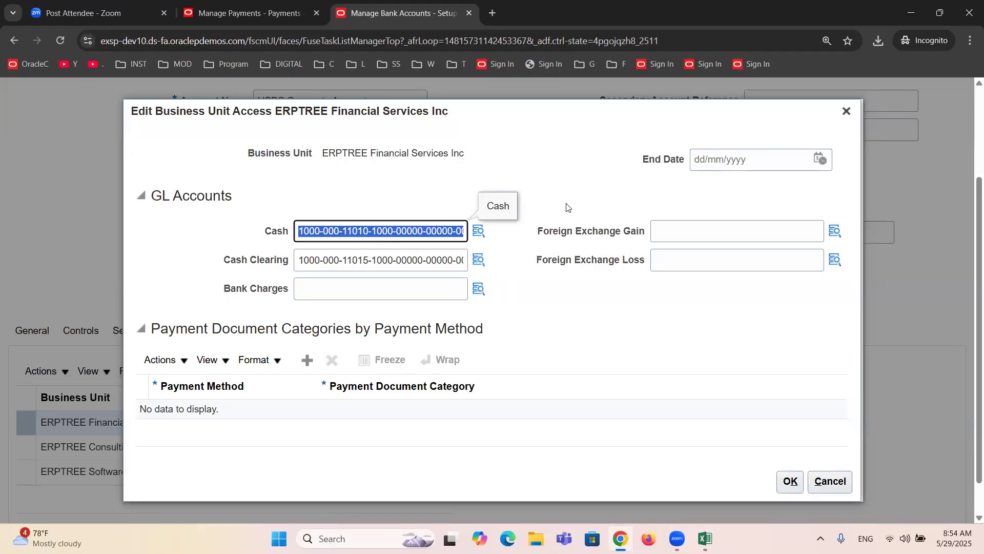
# Back in Excel, enter the After Reconciliation sources: Payment for Cash Clearing Dr in K54 and Bank Account for Cash Cr in K55
pyautogui.click(706, 538)
pyautogui.click(667, 388)
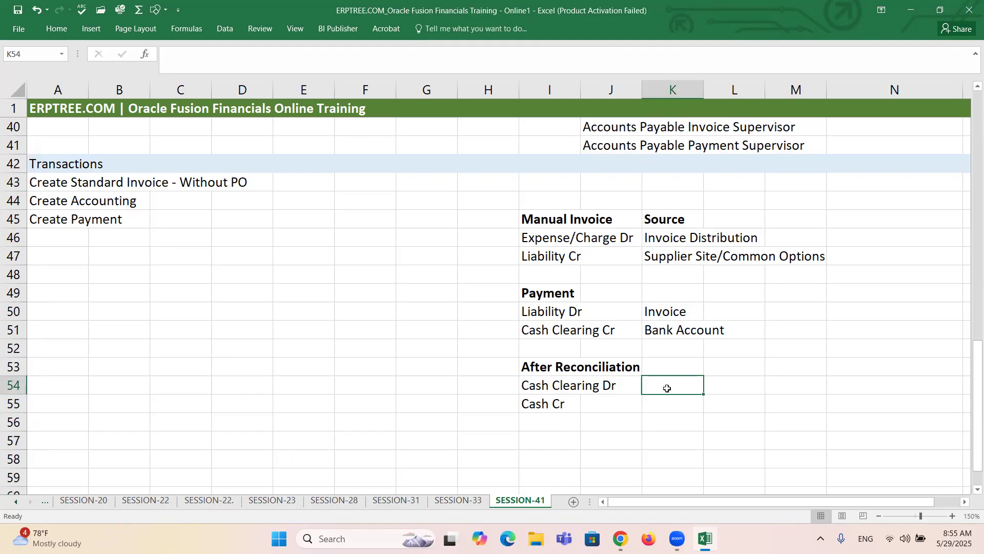
pyautogui.write('Payment')
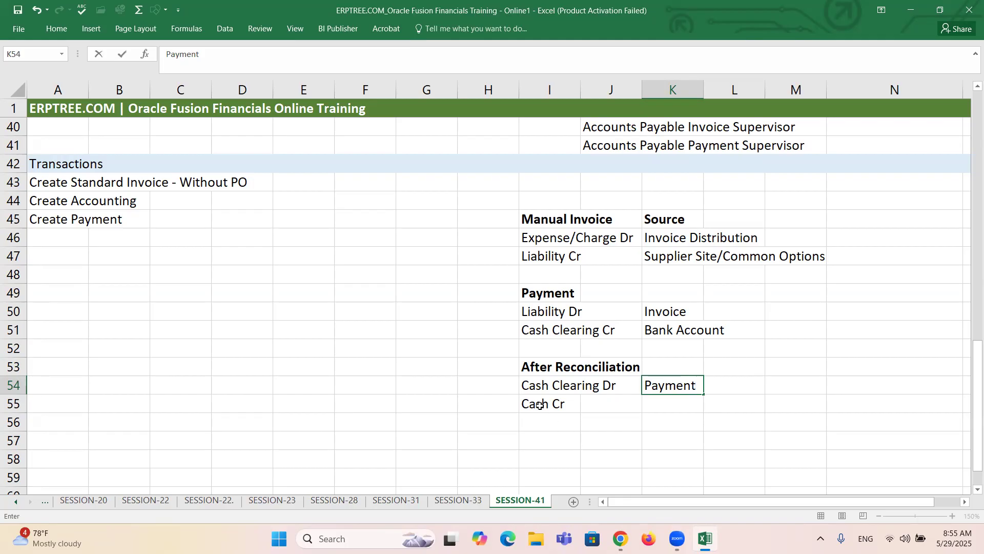
pyautogui.click(540, 405)
pyautogui.click(650, 404)
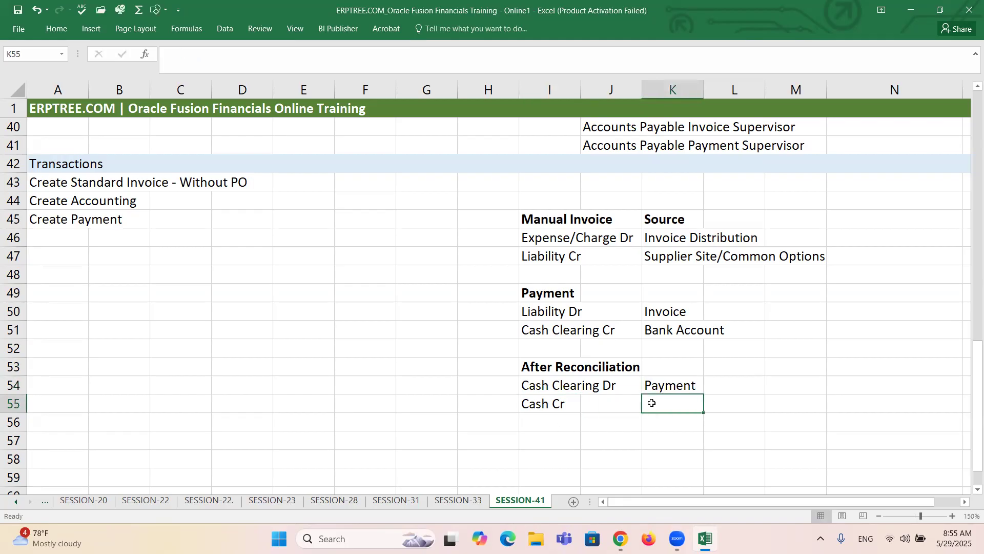
pyautogui.write('b')
pyautogui.press('BackSpace')
pyautogui.write('Bank')
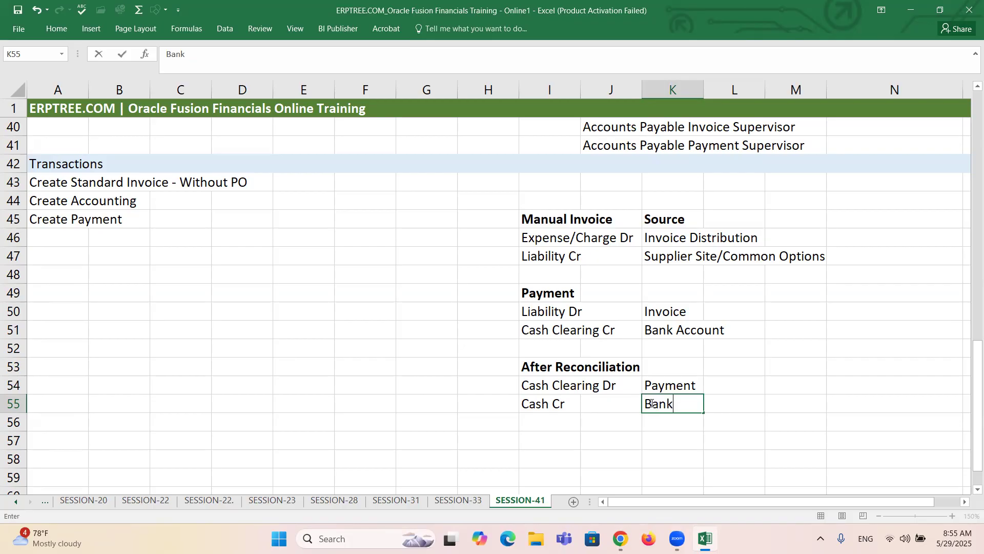
pyautogui.write(' Account')
pyautogui.press('Escape')
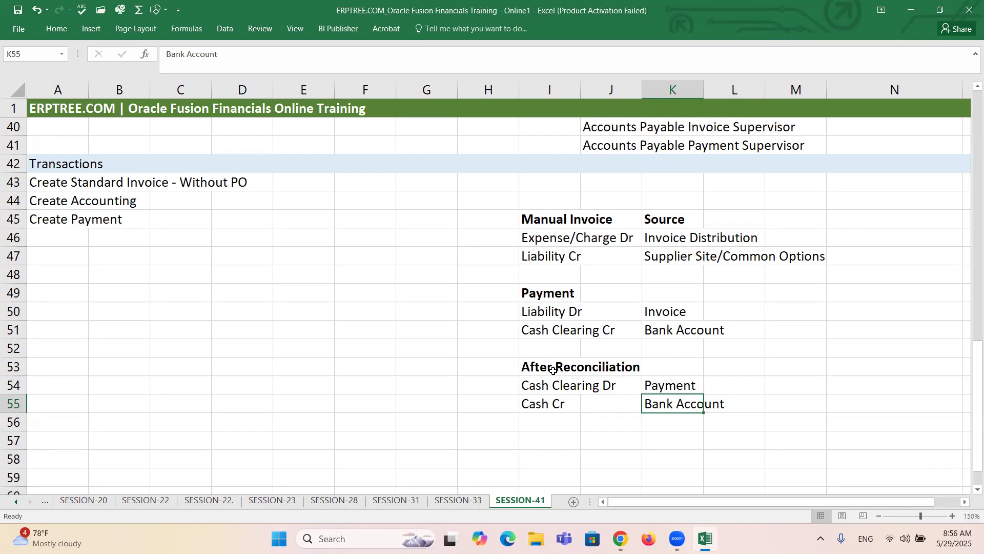
# Review the Source column and compare the completed Payment and After Reconciliation blocks with their account sources
pyautogui.moveTo(552, 370); pyautogui.dragTo(727, 411)
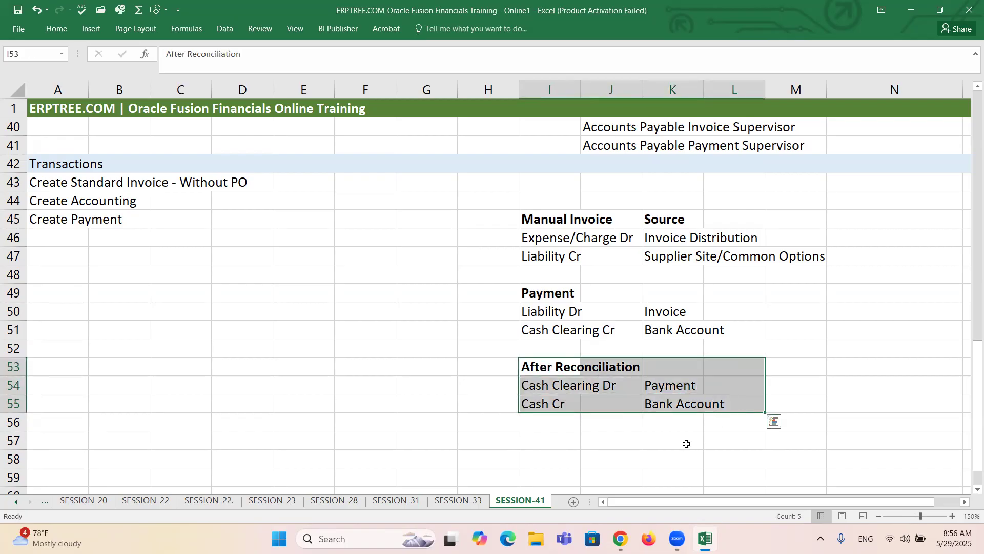
pyautogui.click(669, 220)
pyautogui.moveTo(669, 220)
pyautogui.mouseDown()
pyautogui.moveTo(670, 259)
pyautogui.moveTo(659, 208)
pyautogui.moveTo(660, 218)
pyautogui.mouseUp()
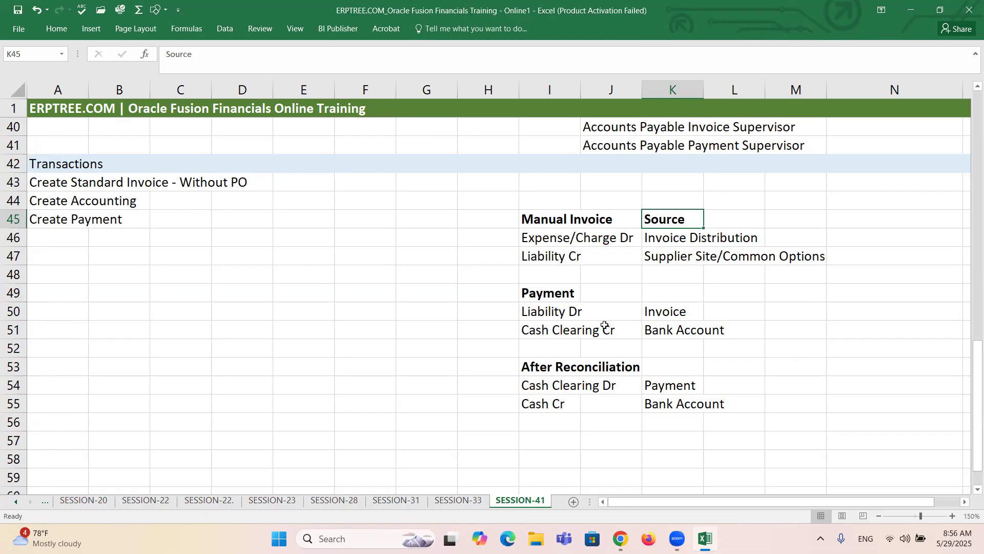
pyautogui.click(528, 293)
pyautogui.moveTo(603, 299); pyautogui.dragTo(749, 330)
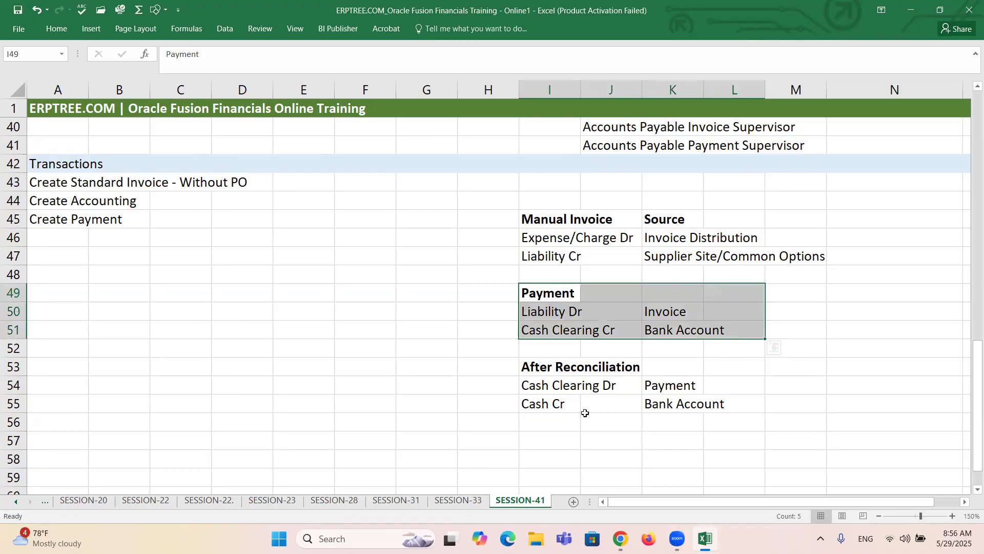
pyautogui.click(533, 367)
pyautogui.moveTo(649, 385); pyautogui.dragTo(761, 406)
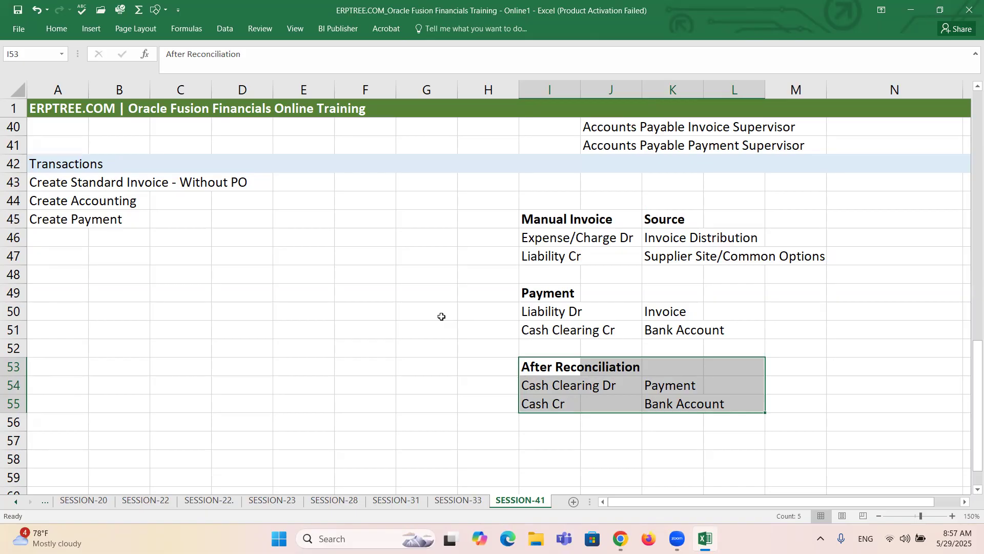
pyautogui.click(441, 316)
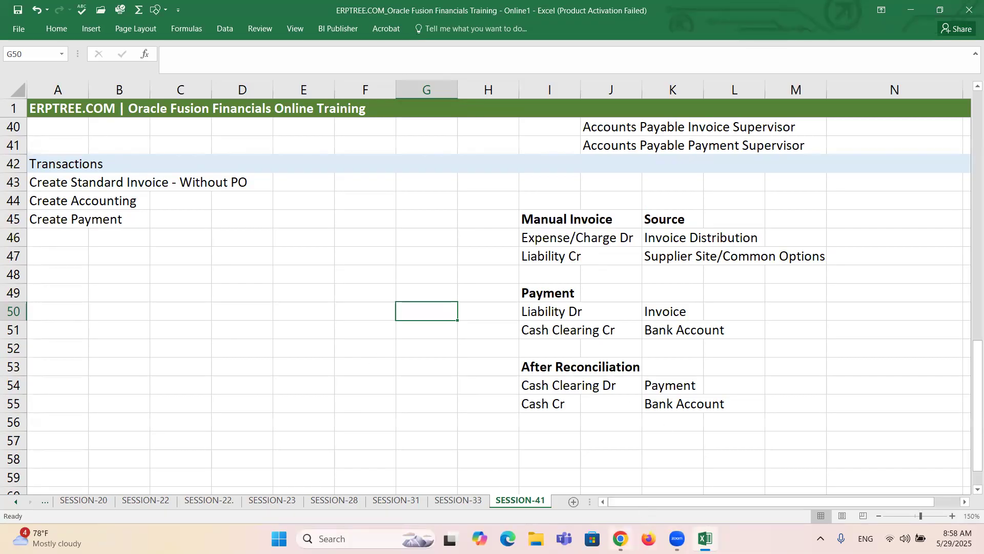
# Return to the browser, close the business unit access details and leave the HSBC account for the bank account search page
pyautogui.moveTo(615, 538)
pyautogui.click(625, 493)
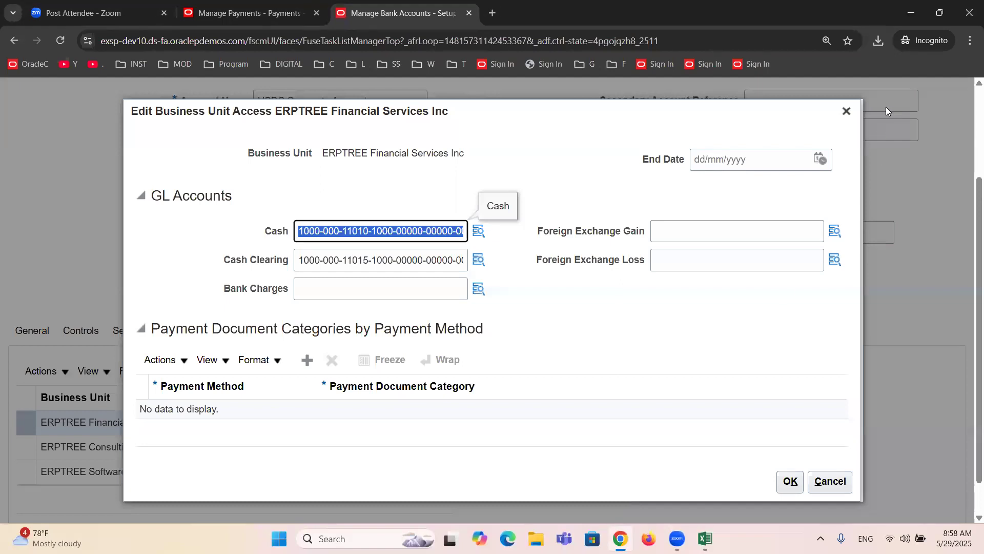
pyautogui.click(850, 111)
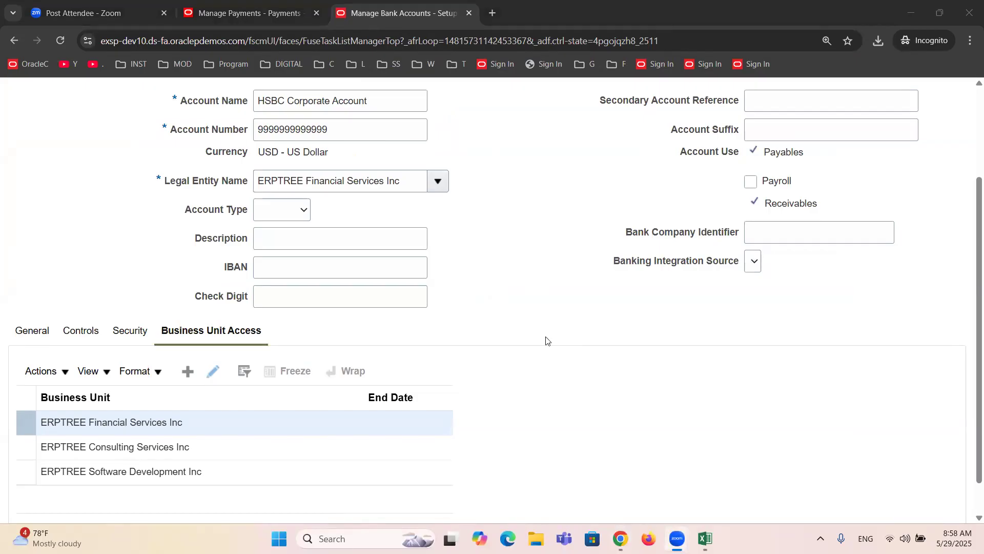
pyautogui.scroll(3, 544, 296)
pyautogui.click(947, 136)
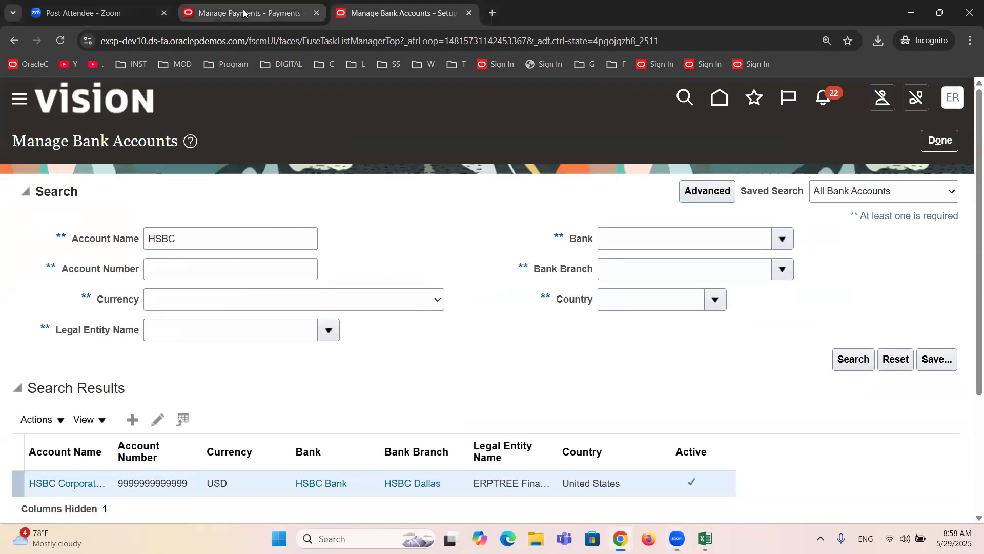
# Reopen the AMEX Corporation payment from Manage Payments, check its accounting status and view its accounting lines
pyautogui.click(243, 13)
pyautogui.click(928, 322)
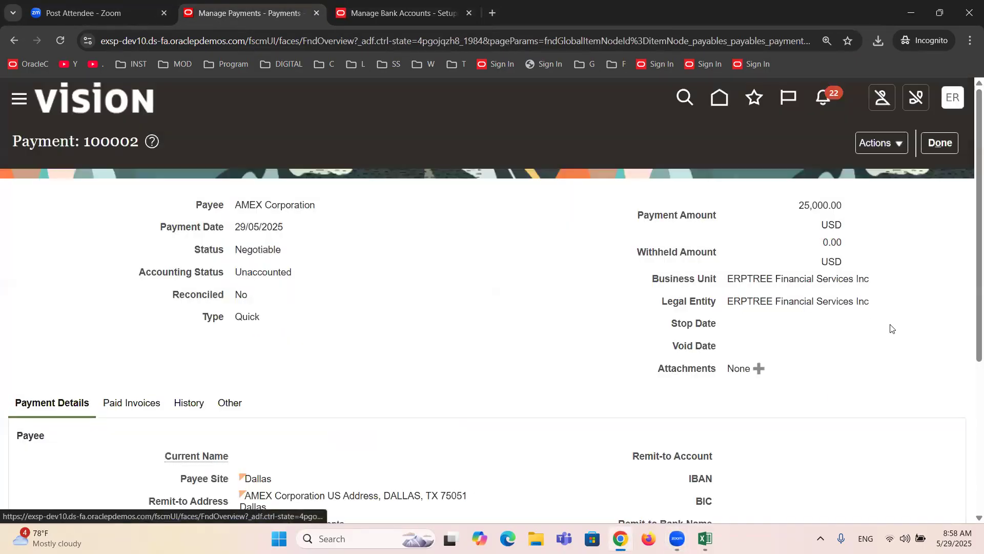
pyautogui.click(939, 144)
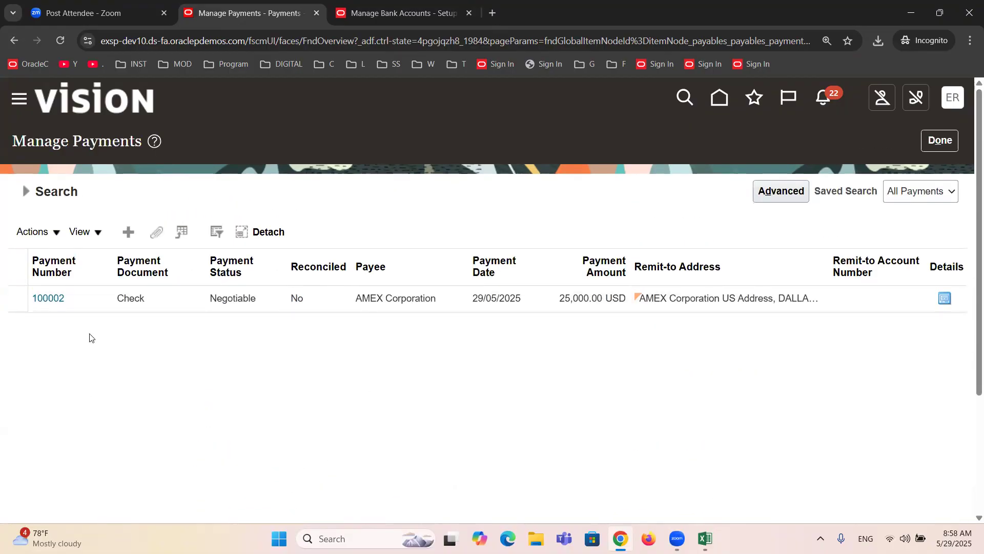
pyautogui.click(50, 297)
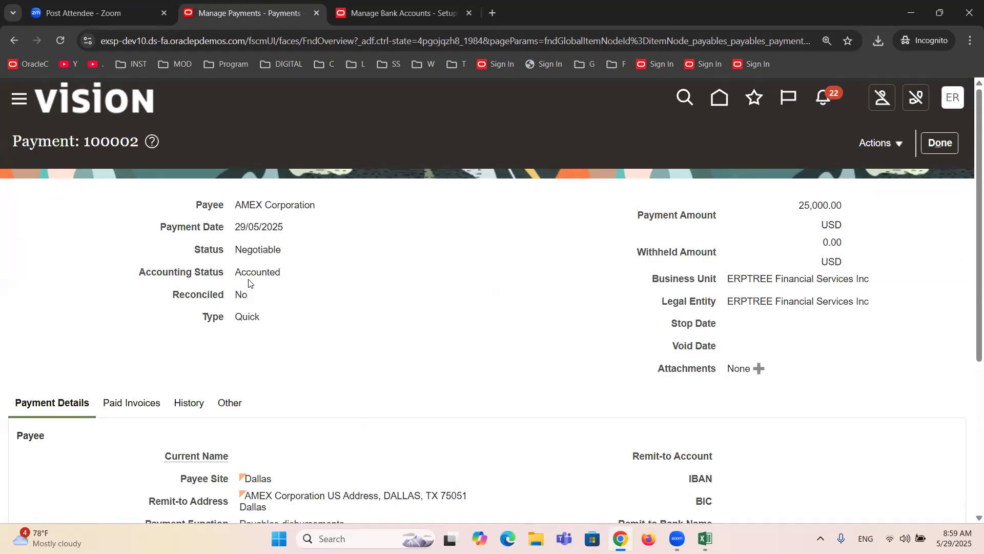
pyautogui.doubleClick(250, 273)
pyautogui.click(901, 142)
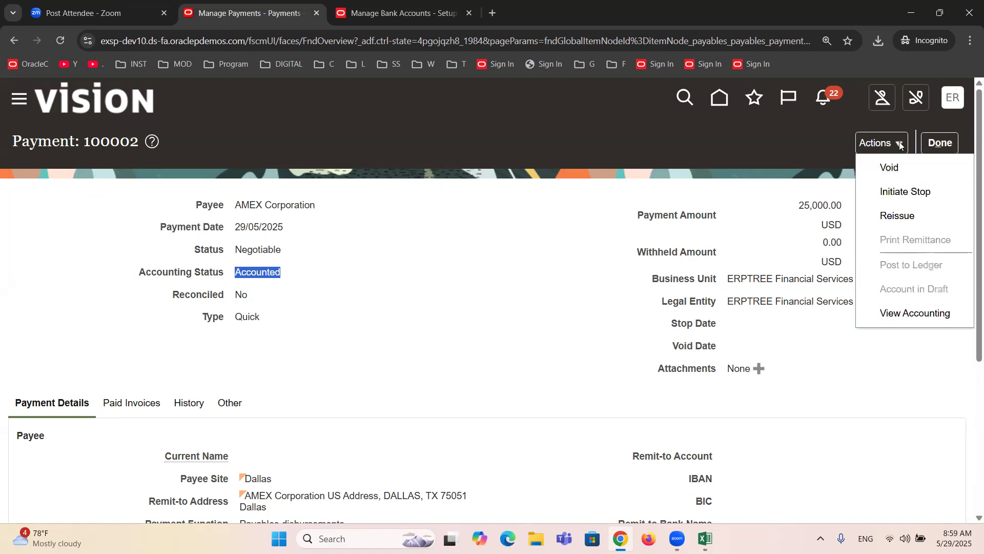
pyautogui.click(899, 317)
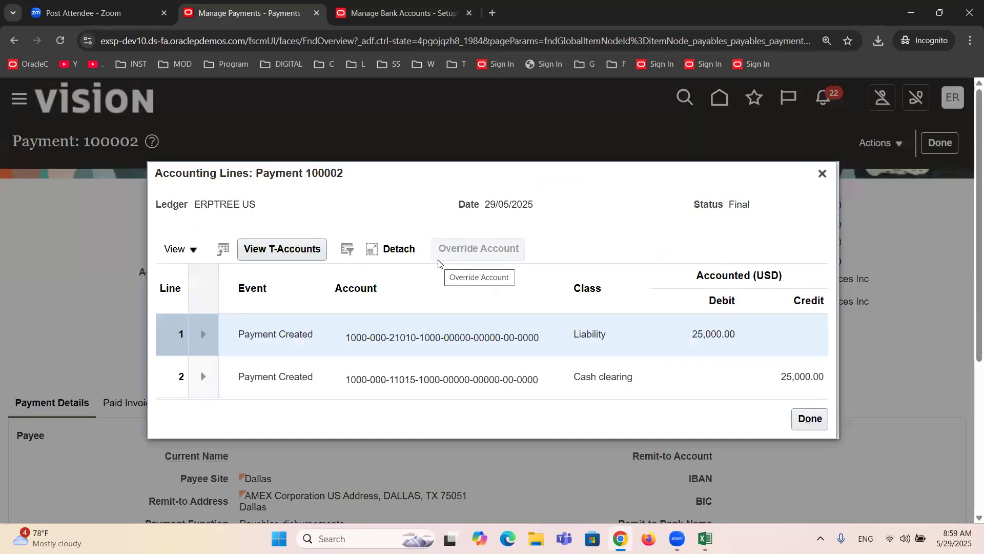
# Expand the payment's Liability accounting line and examine its journal batch, journal entry, transfer date and referenced invoice number
pyautogui.click(201, 333)
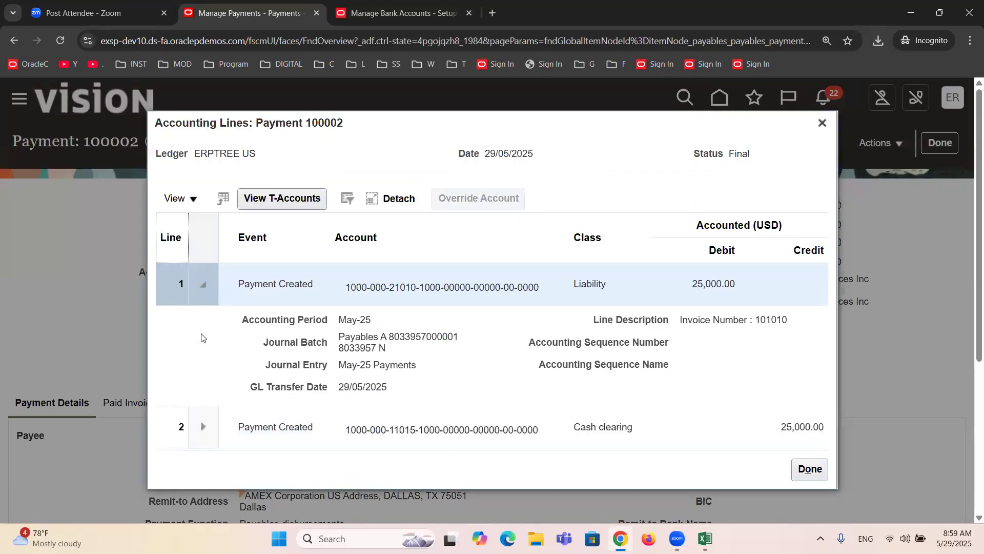
pyautogui.moveTo(239, 318); pyautogui.dragTo(523, 355)
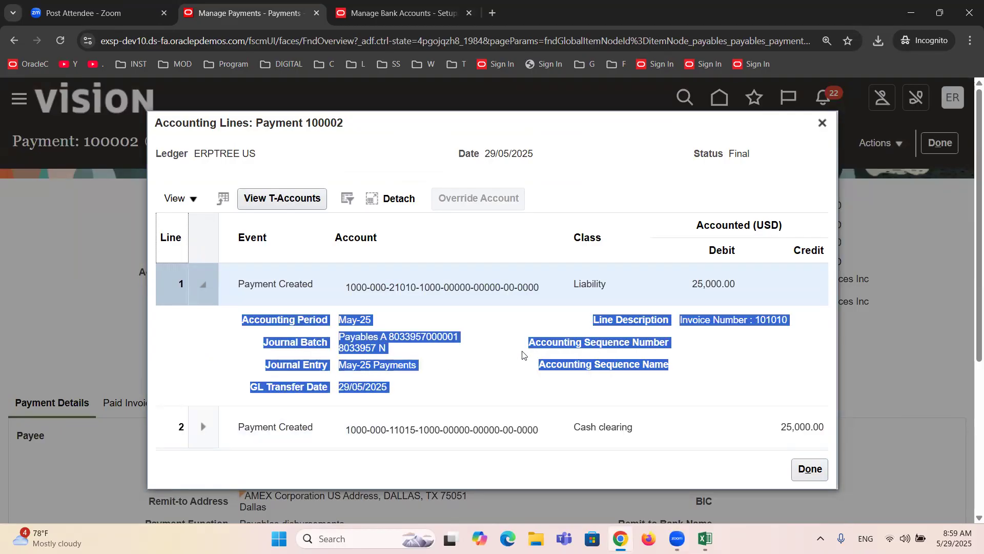
pyautogui.click(523, 355)
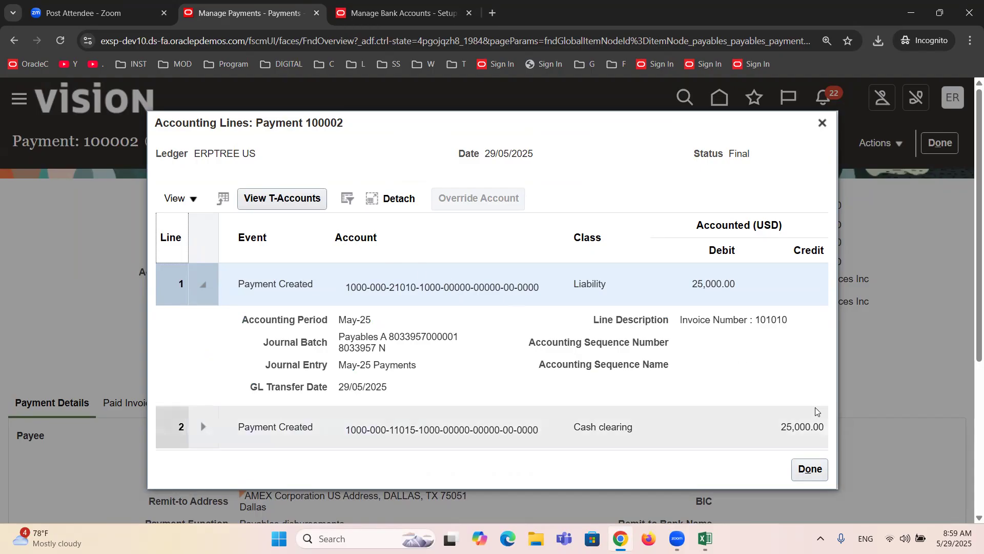
pyautogui.doubleClick(768, 316)
pyautogui.click(768, 316)
pyautogui.click(769, 316)
pyautogui.moveTo(757, 321); pyautogui.dragTo(796, 326)
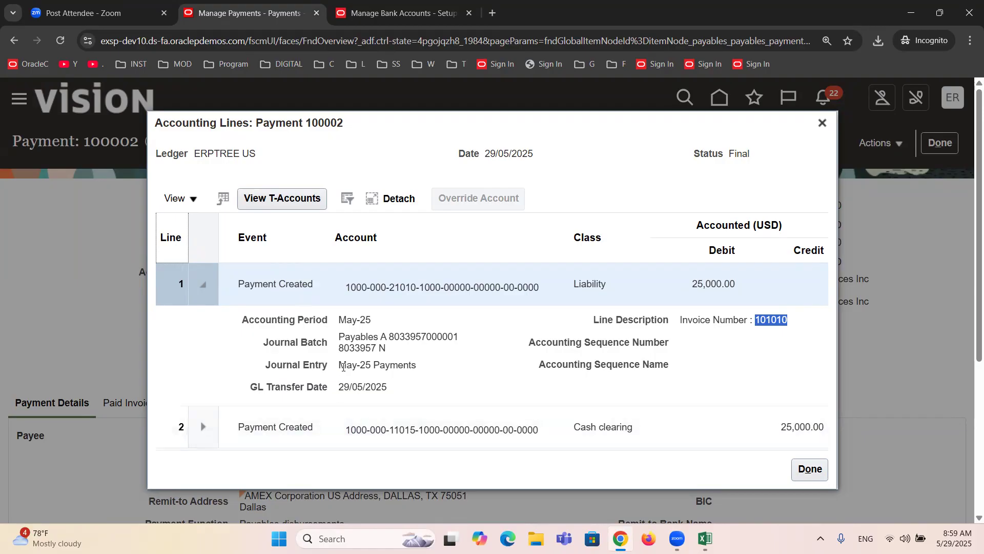
# Check the journal entry name on the payment's Liability line, close the accounting lines and leave the payment for the Payments overview
pyautogui.moveTo(340, 366); pyautogui.dragTo(418, 367)
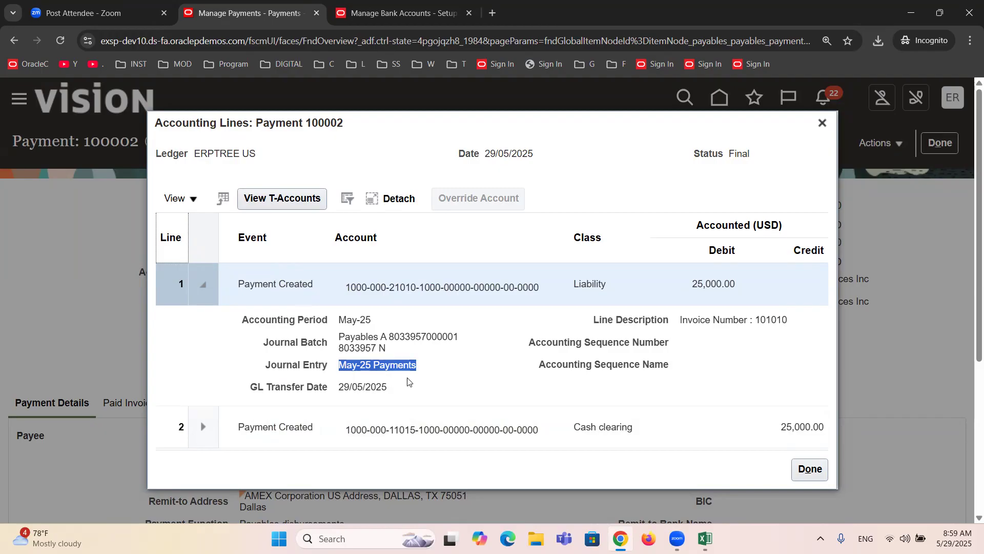
pyautogui.click(823, 124)
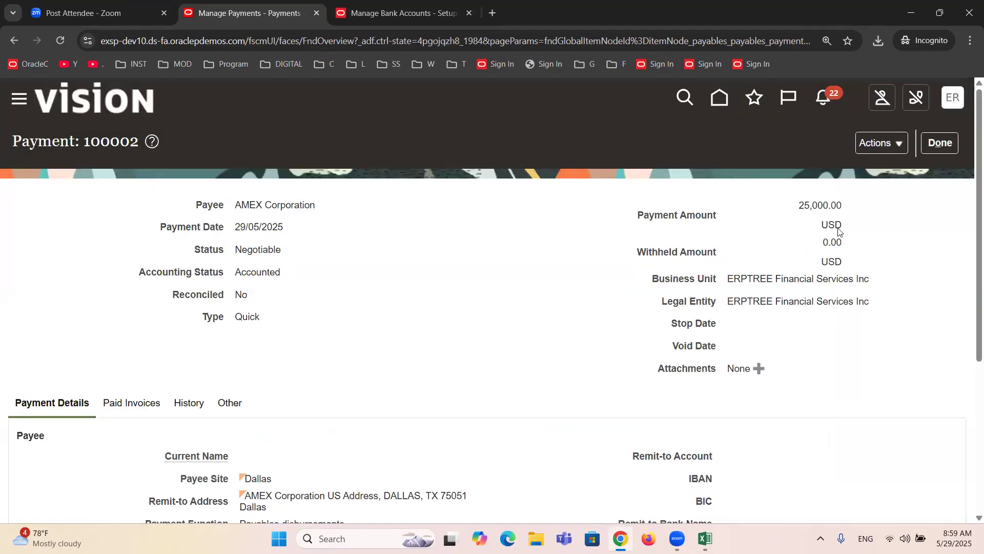
pyautogui.click(945, 146)
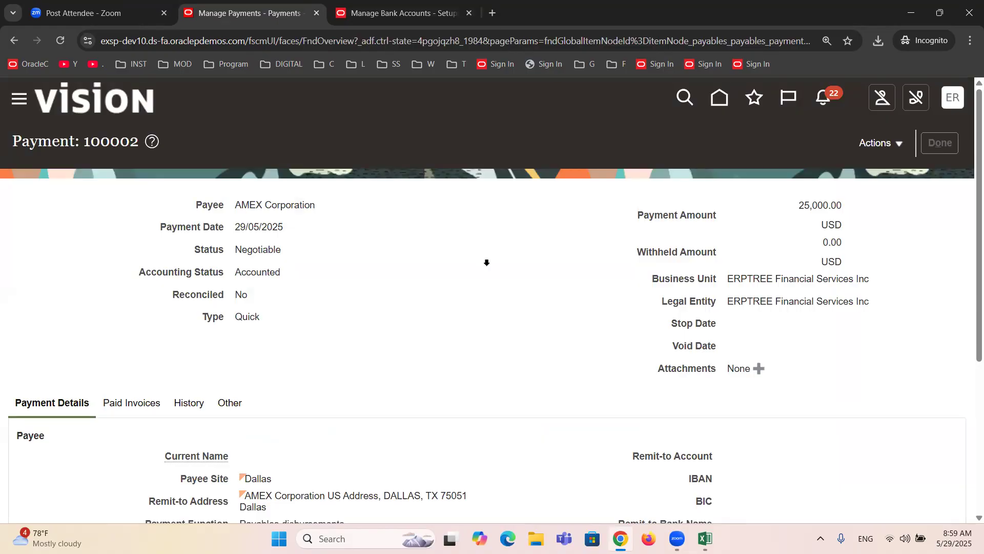
pyautogui.click(954, 146)
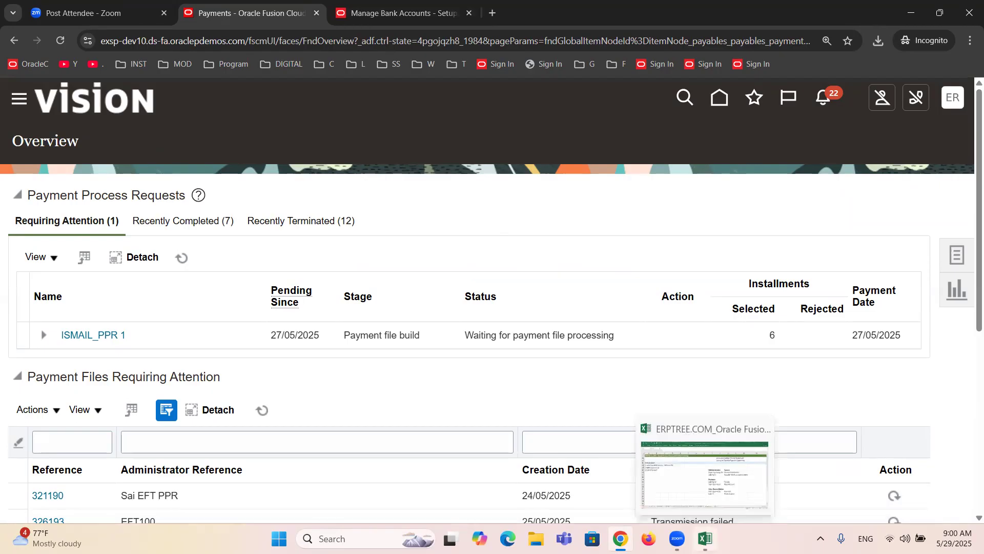
# Switch to the Excel notes and extend the Create Payment entry in A45 to "Create Payment - Pay In Full"
pyautogui.click(711, 491)
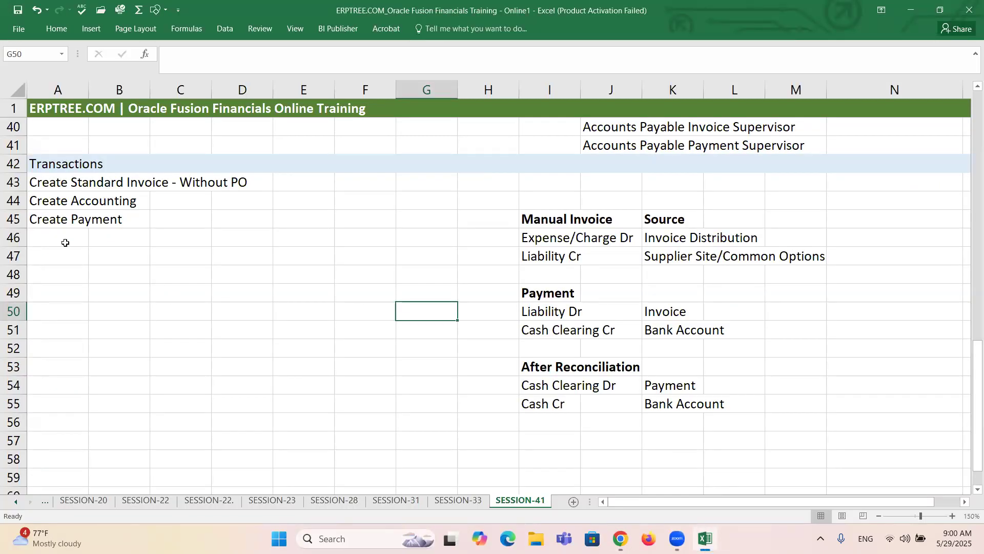
pyautogui.click(56, 226)
pyautogui.doubleClick(51, 222)
pyautogui.write('-')
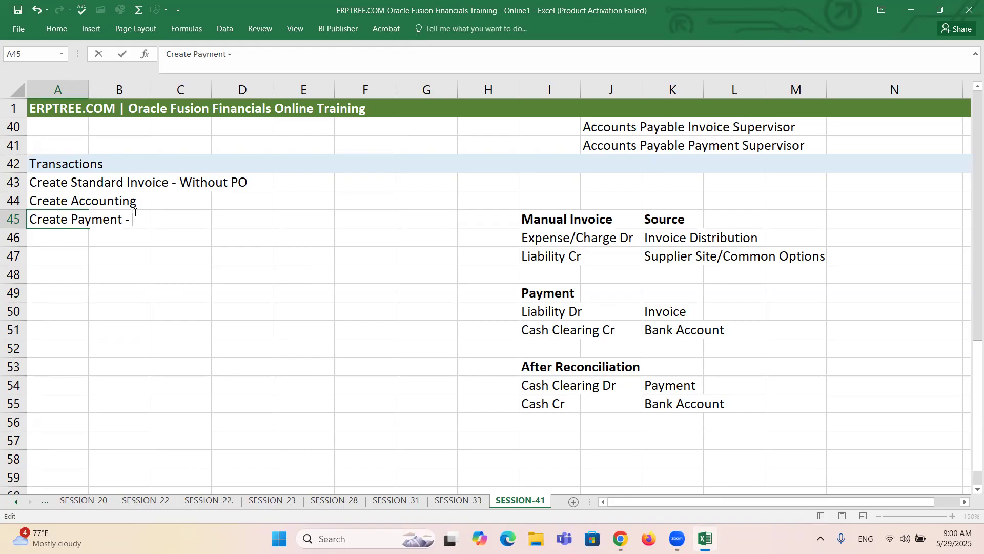
pyautogui.write(' Pay In Full')
pyautogui.hotkey('ctrl', 'Return')
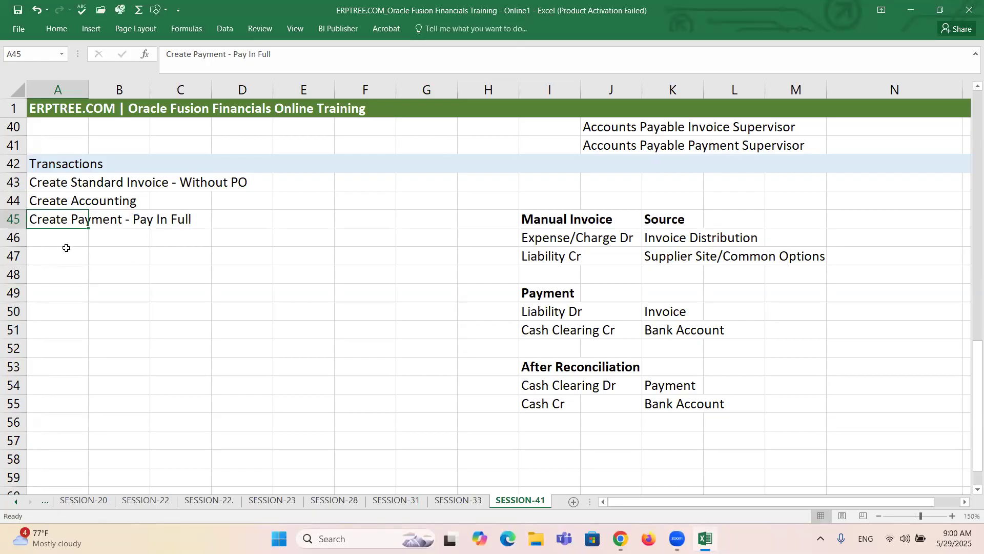
# Enter "Create Payment - From Payment WB & PPR - Pending" in cell A46 of the Transactions list
pyautogui.click(61, 233)
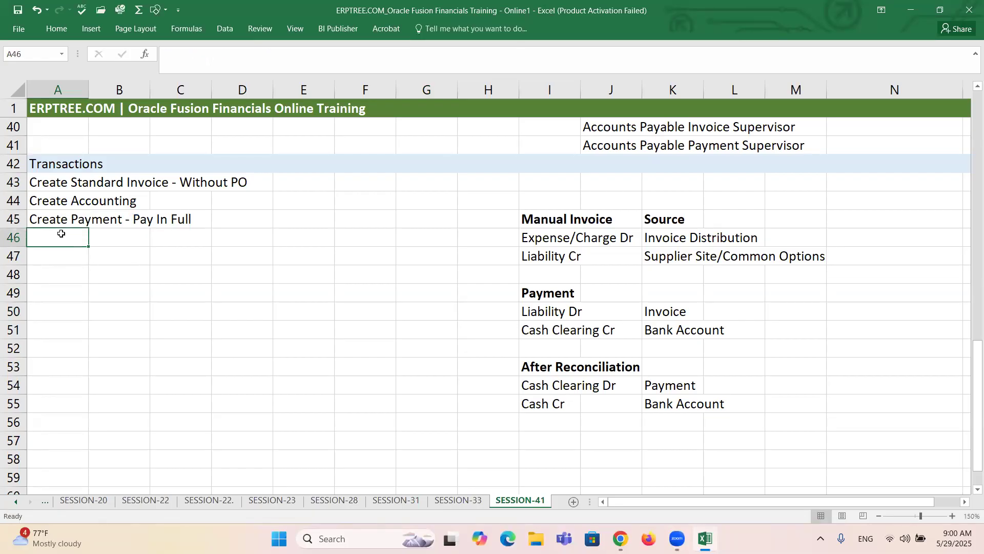
pyautogui.write('Create ')
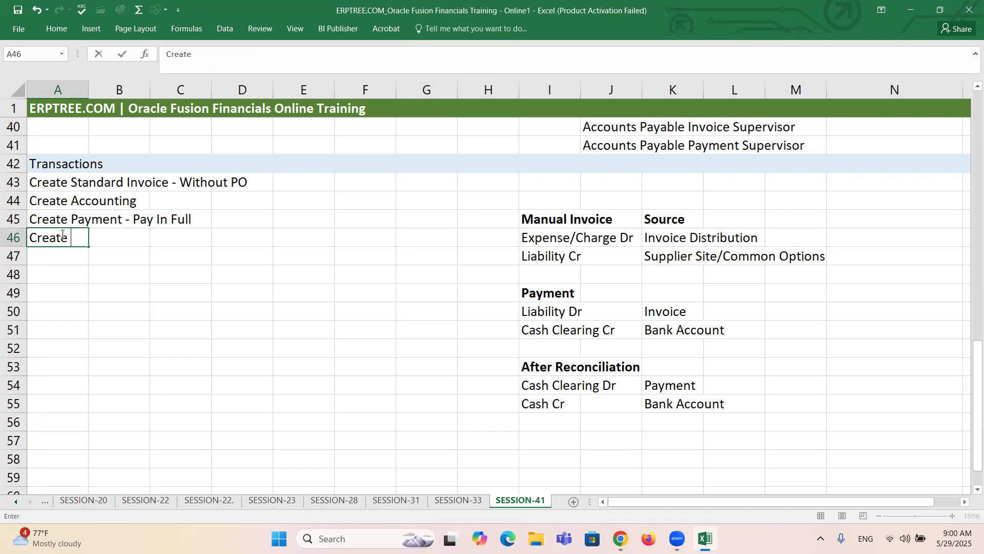
pyautogui.write('Payment')
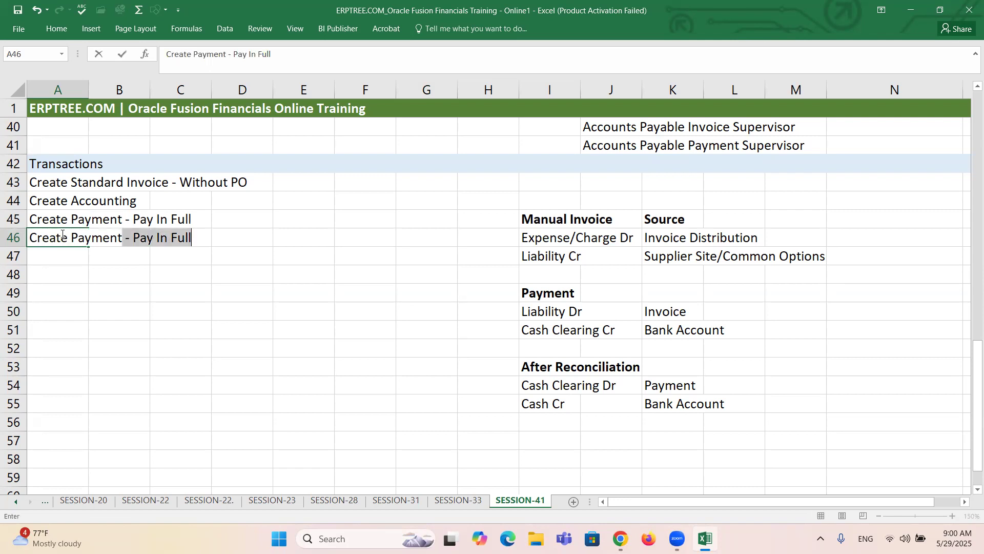
pyautogui.write(' - F')
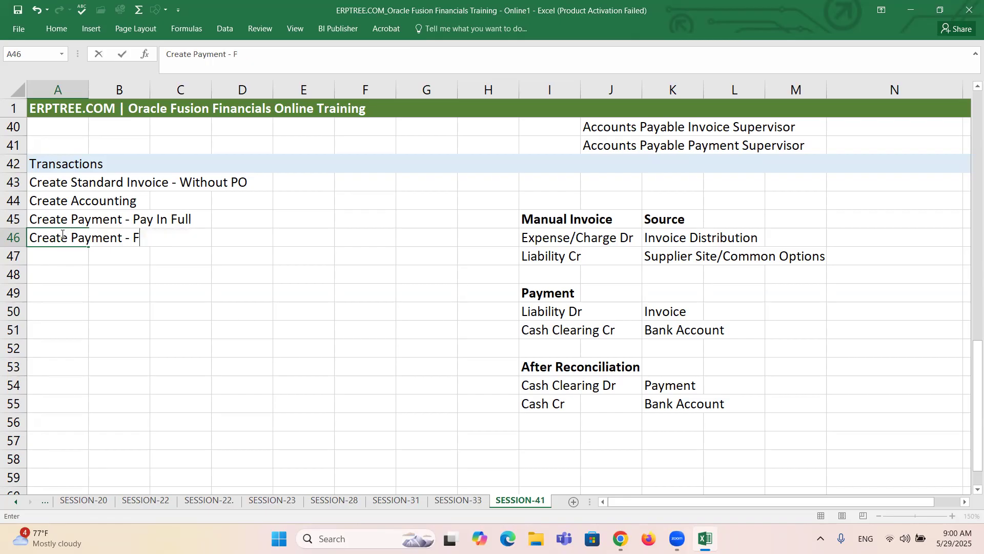
pyautogui.write('rom Payment WB')
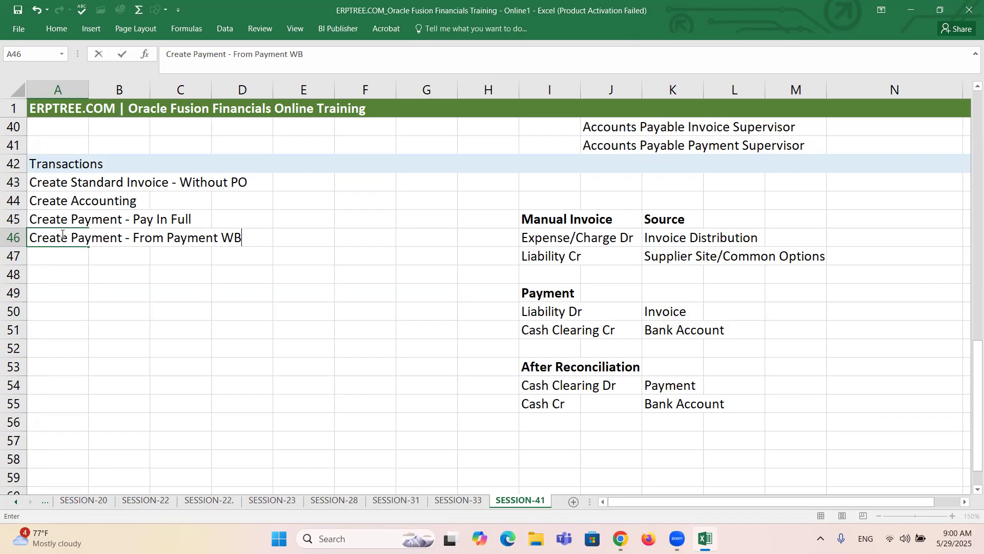
pyautogui.write(' & PPR - p')
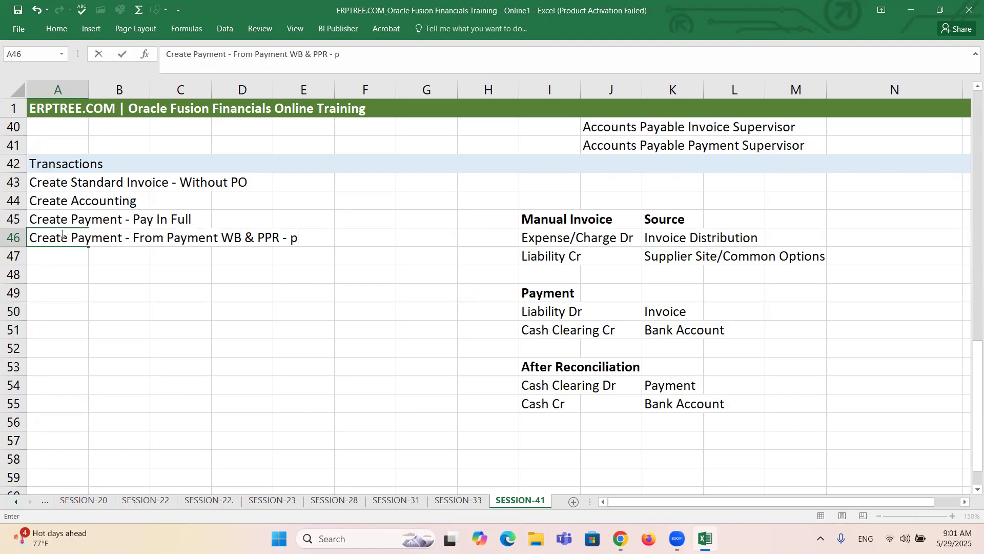
pyautogui.press('BackSpace')
pyautogui.write('Pending')
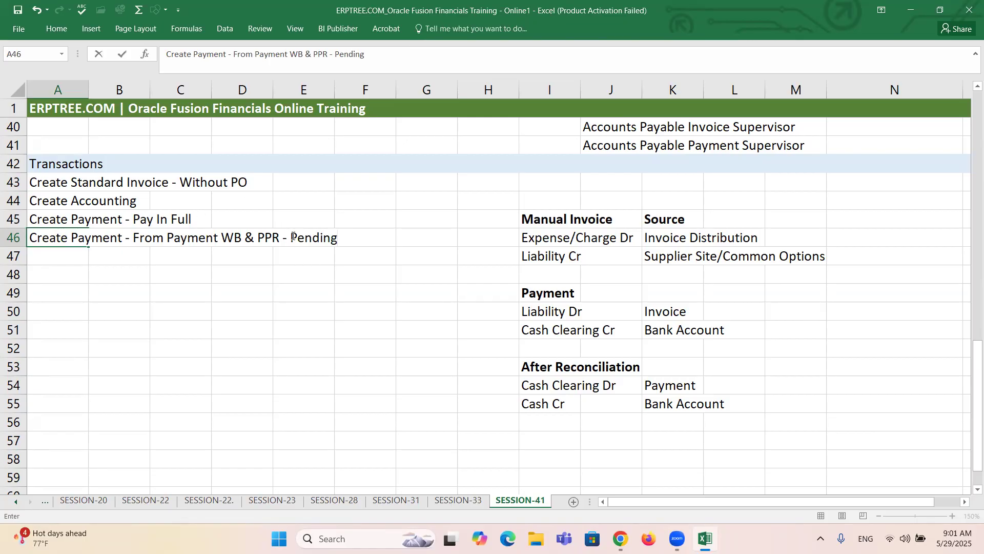
# Colour only the word "Pending" in cell A46 red
pyautogui.moveTo(291, 237); pyautogui.dragTo(339, 238)
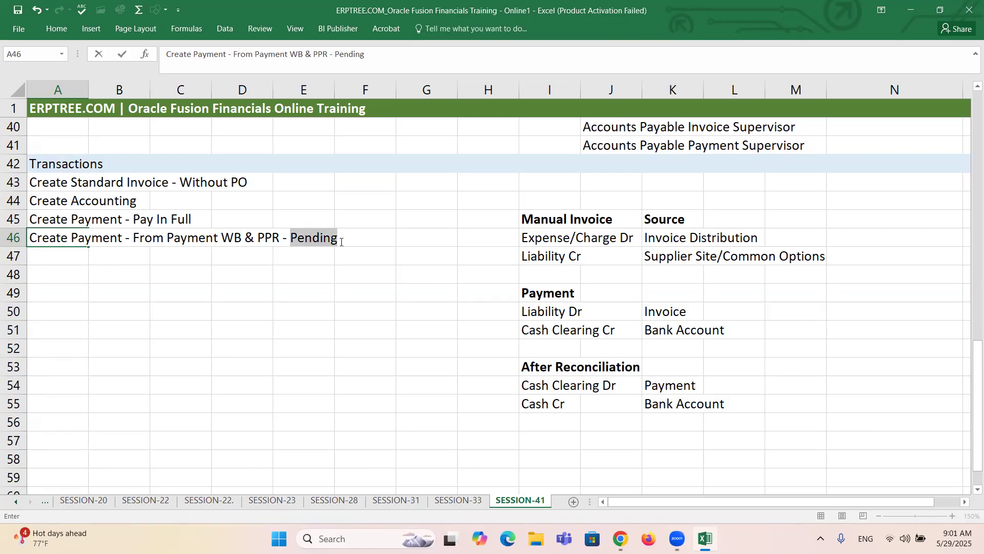
pyautogui.click(375, 224)
pyautogui.click(72, 255)
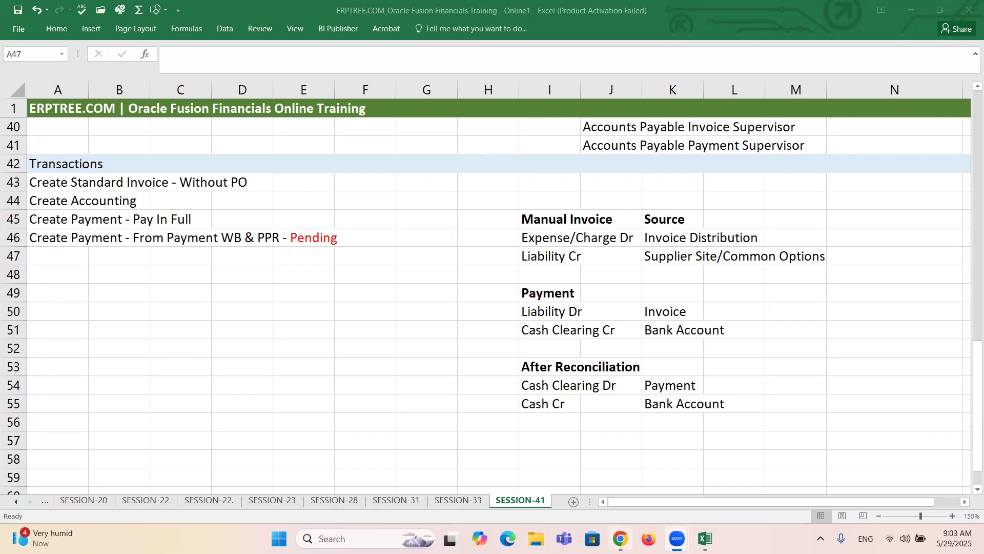
# Switch to the browser and open Setup and Maintenance from the Oracle Fusion welcome page
pyautogui.moveTo(619, 538)
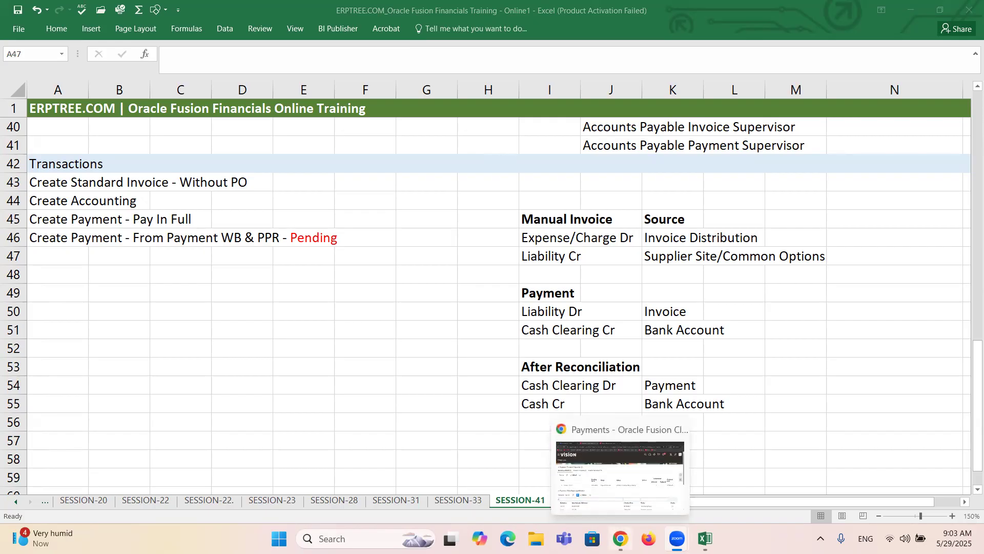
pyautogui.click(620, 472)
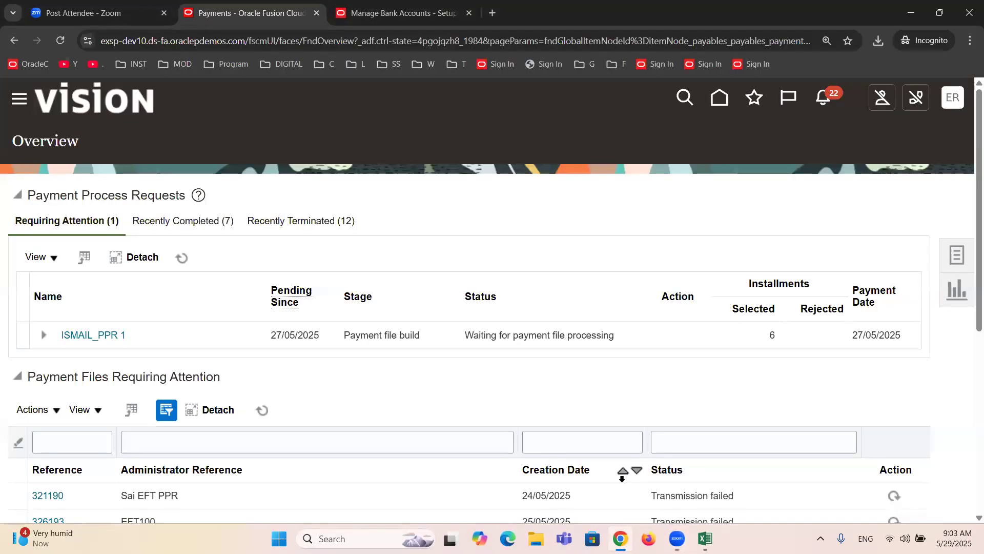
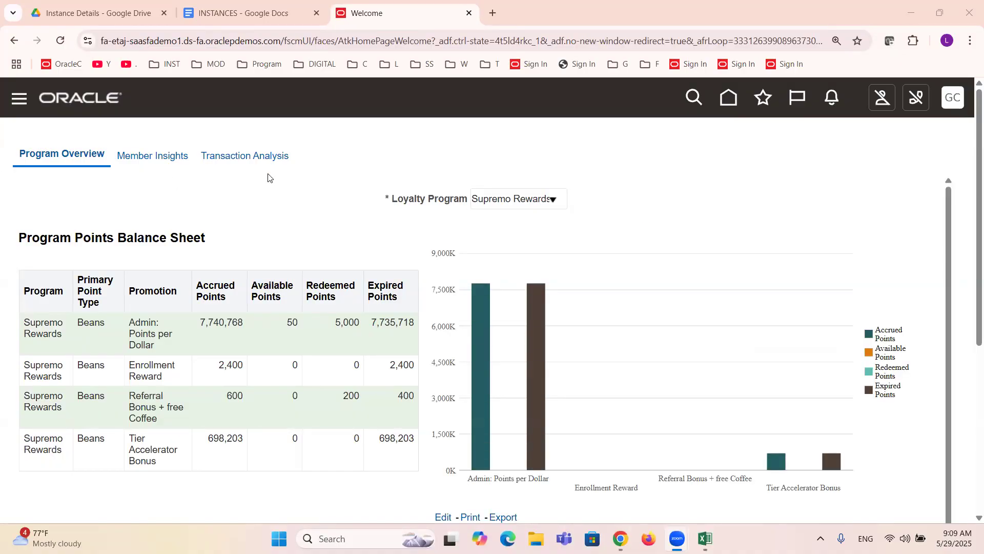
pyautogui.click(19, 100)
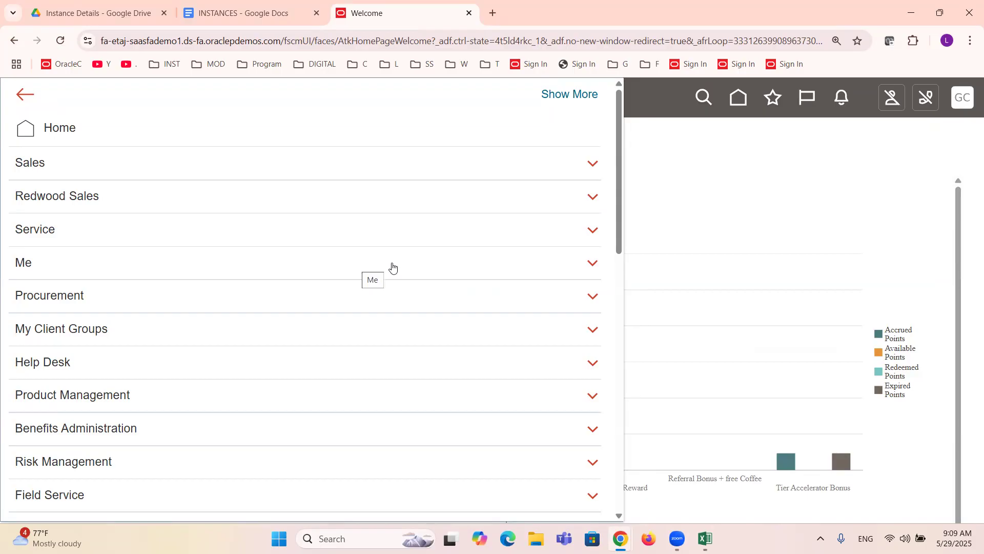
pyautogui.click(692, 178)
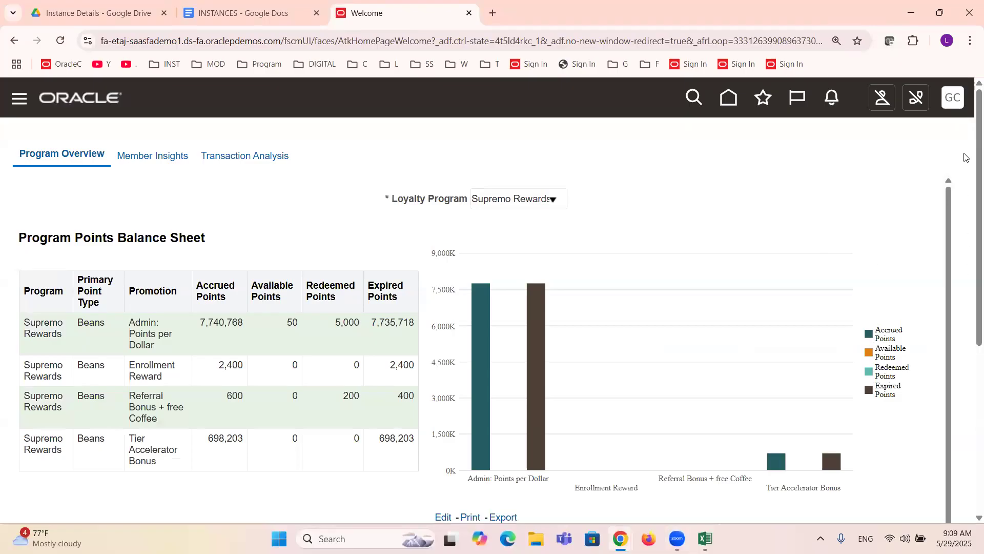
pyautogui.click(953, 100)
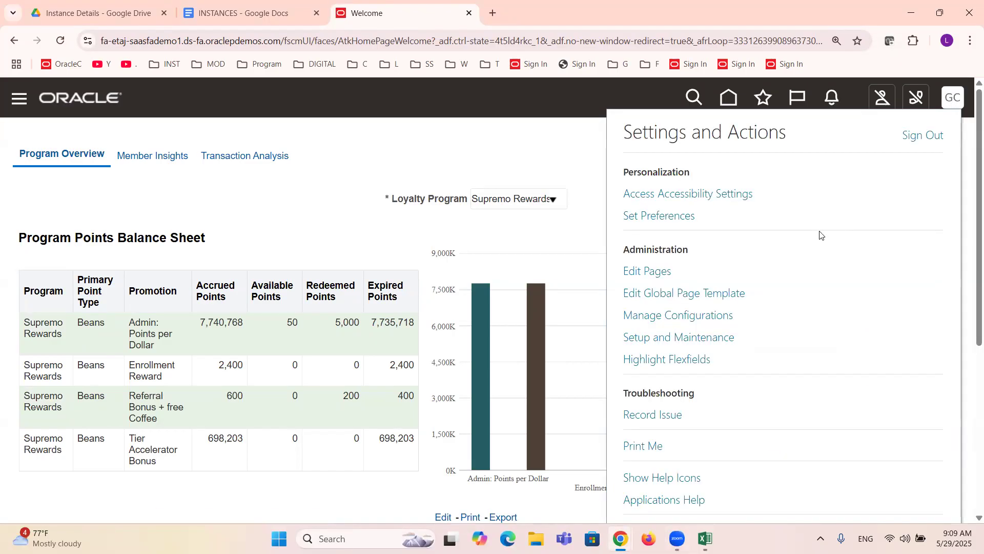
pyautogui.click(715, 337)
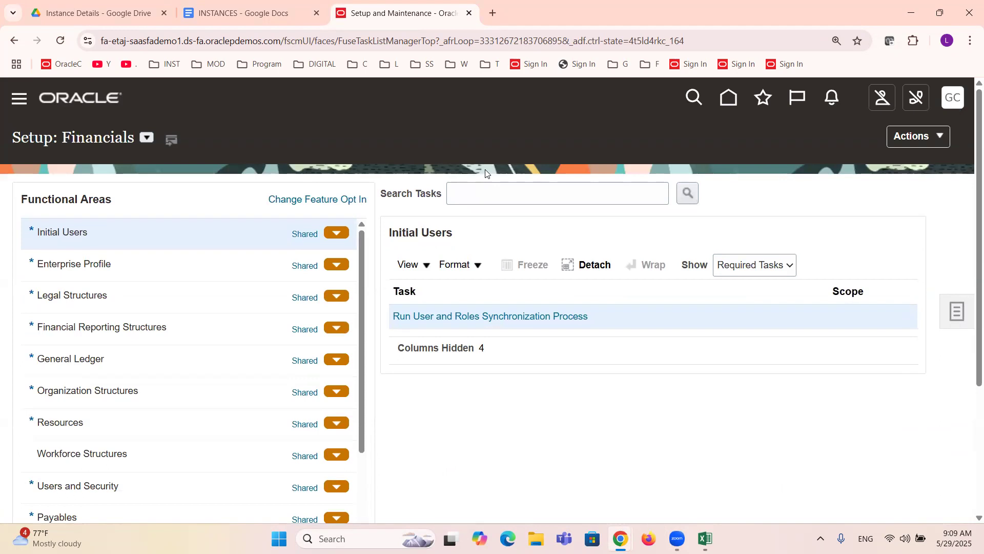
# Search the setup tasks for "Assign Business Unit", open Assign Business Unit Business Function, review the enabled functions and ledger, and leave without saving
pyautogui.click(517, 191)
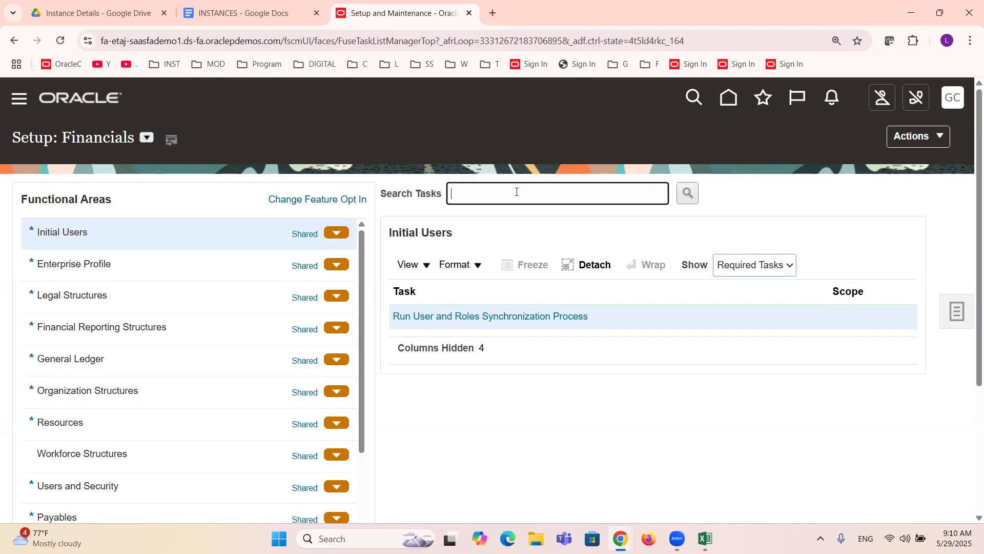
pyautogui.write('Assign Business Unit')
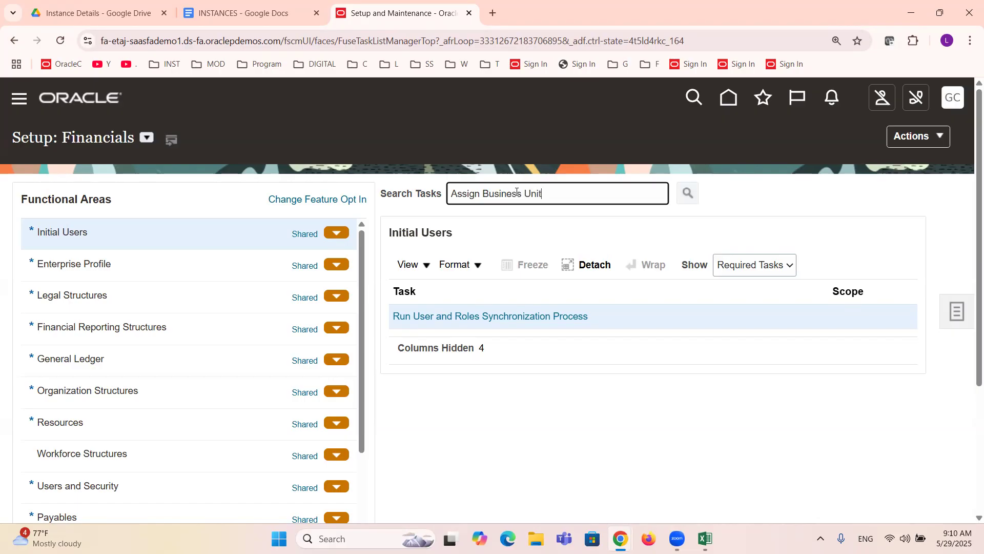
pyautogui.press('Return')
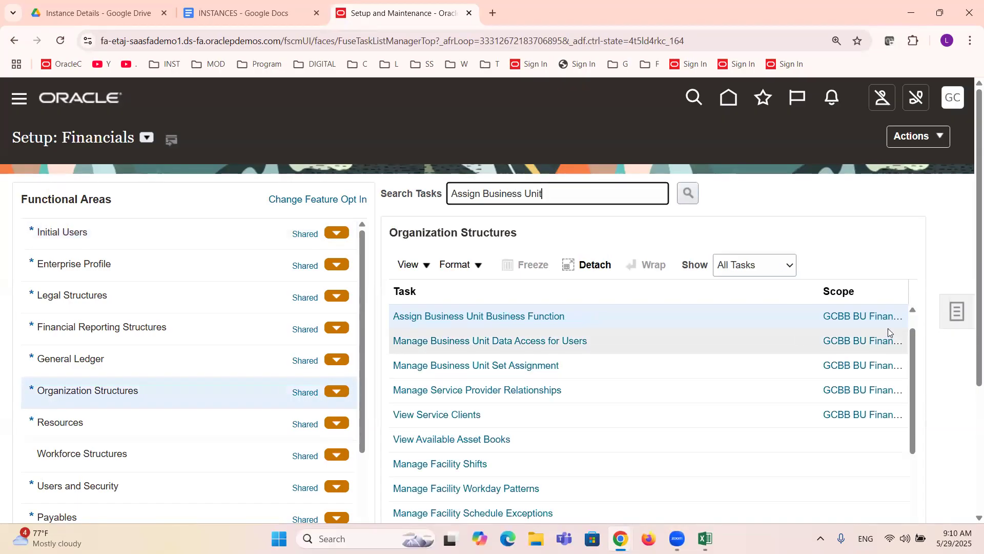
pyautogui.click(492, 318)
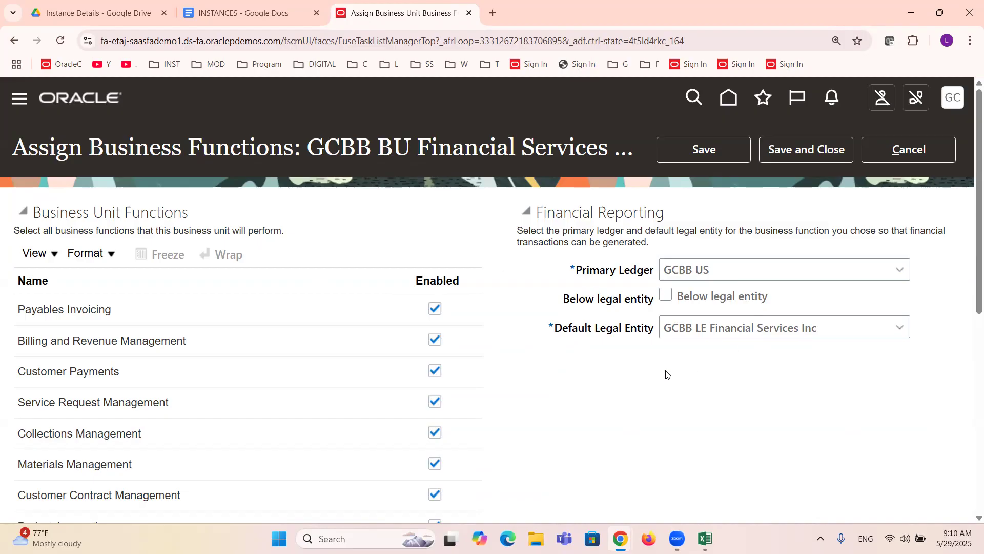
pyautogui.scroll(-5, 666, 375)
pyautogui.scroll(-3, 666, 375)
pyautogui.scroll(8, 667, 374)
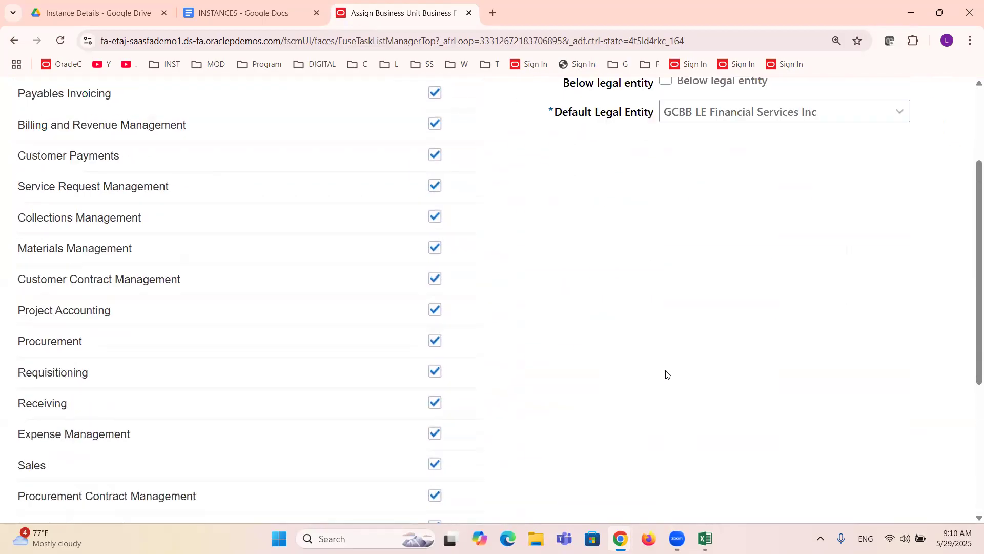
pyautogui.click(922, 160)
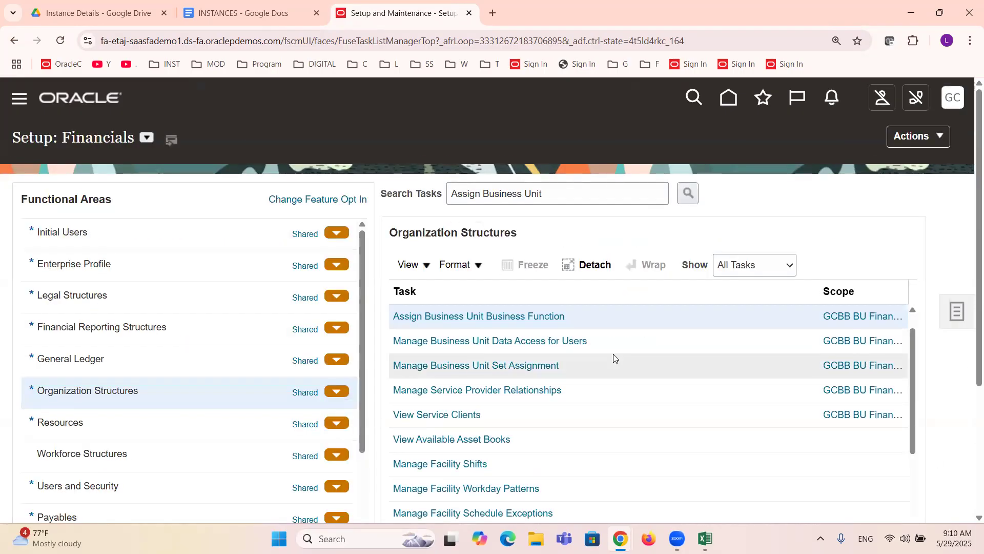
# Search for "common o", open Manage Common Options for Payables and Procurement, check its business unit, and leave without saving
pyautogui.tripleClick(555, 200)
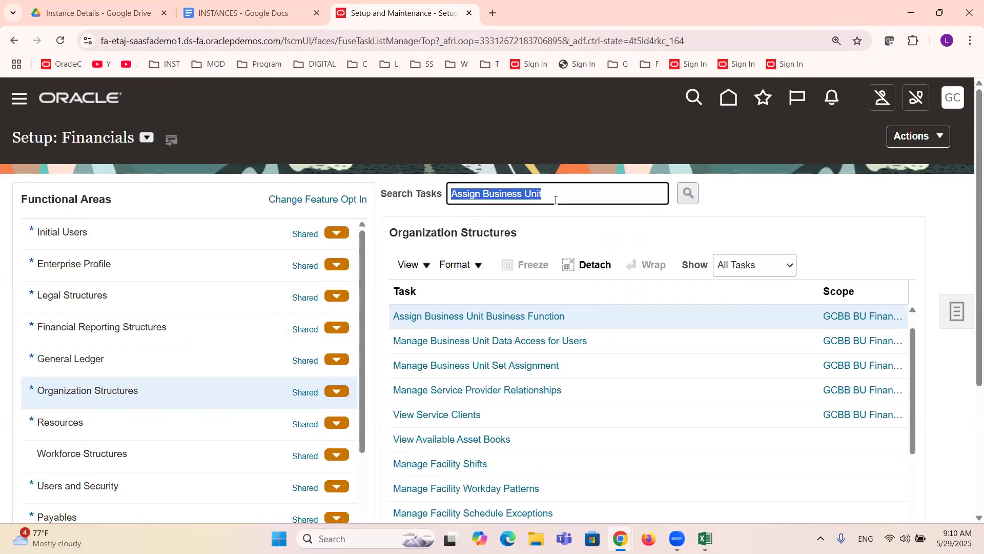
pyautogui.write('common o')
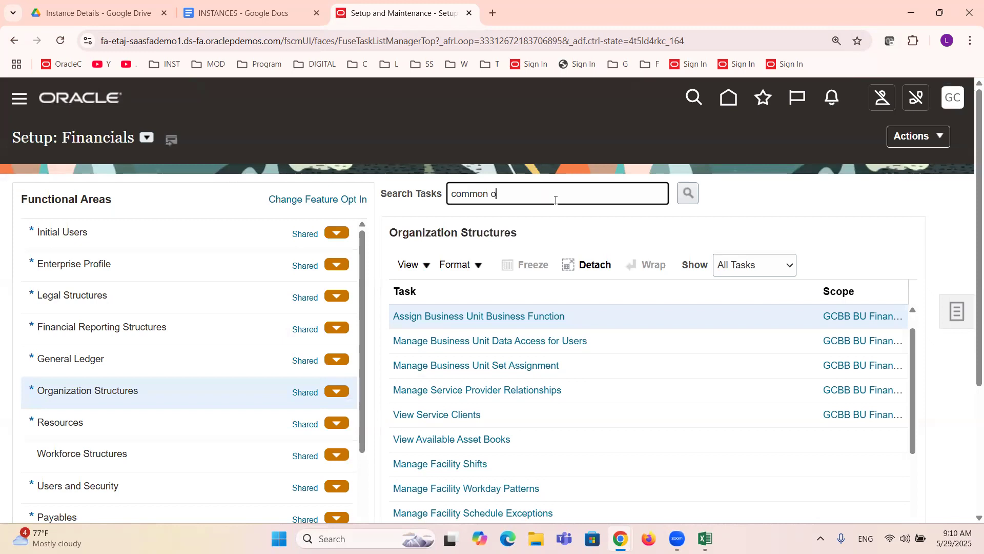
pyautogui.press('Return')
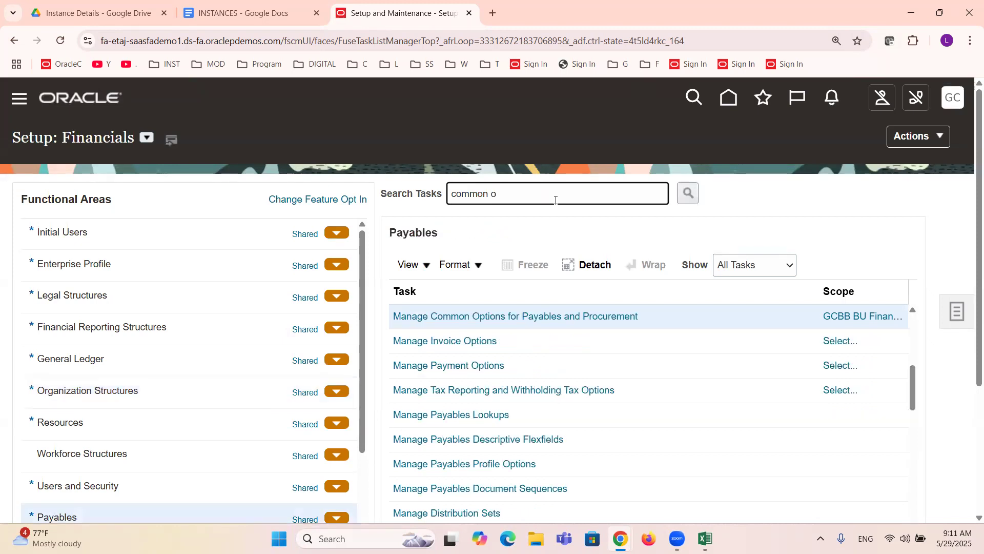
pyautogui.click(585, 320)
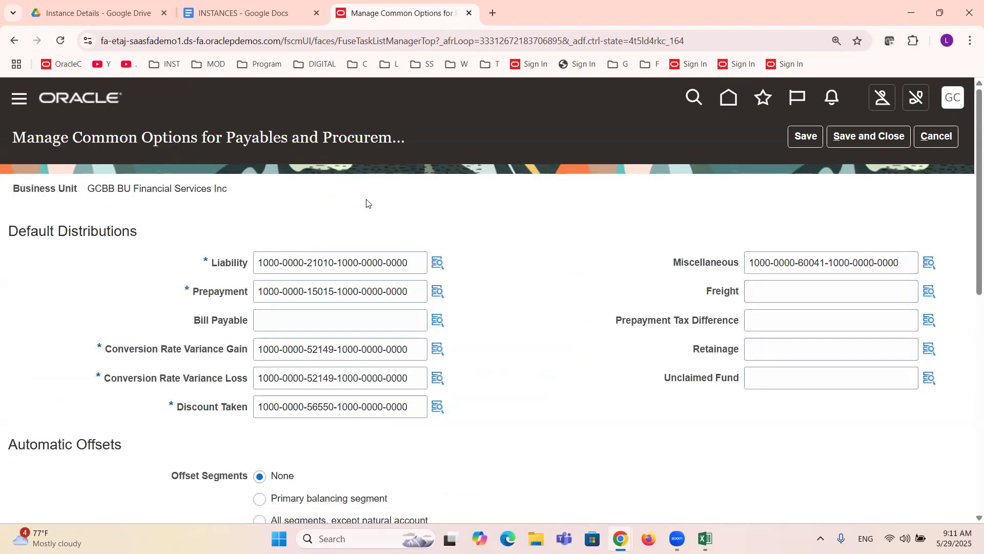
pyautogui.tripleClick(152, 189)
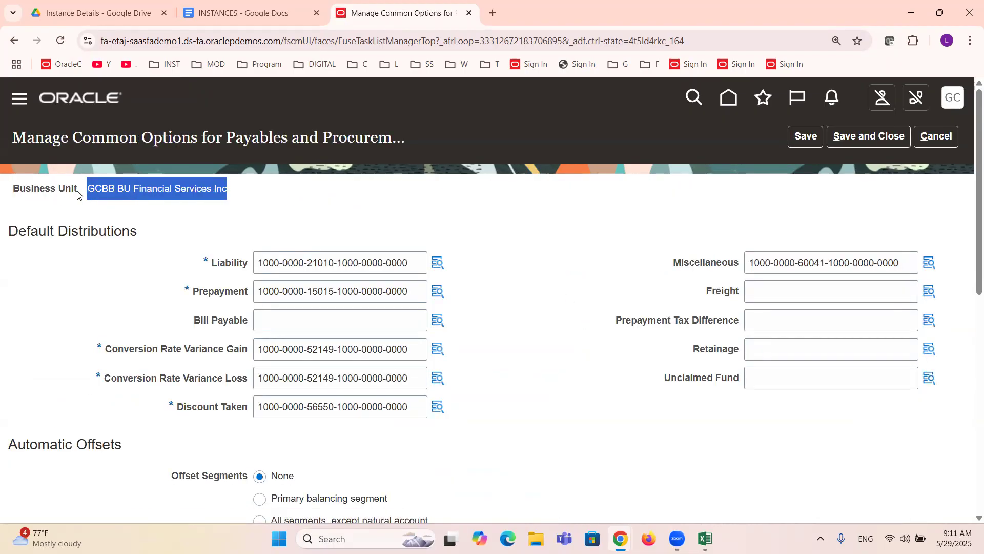
pyautogui.click(953, 135)
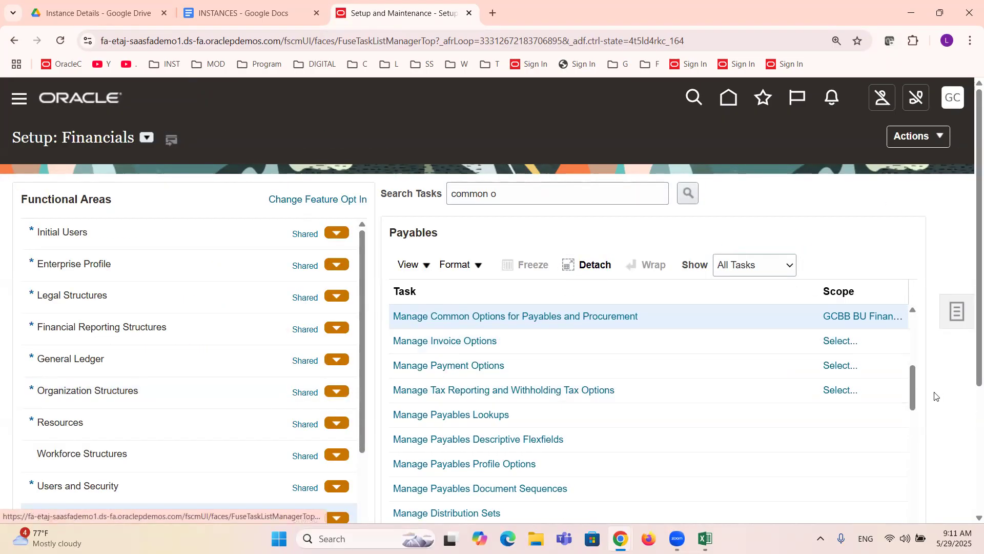
# Open the Manage Invoice Options task and choose to select and add a business unit as its scope
pyautogui.click(469, 341)
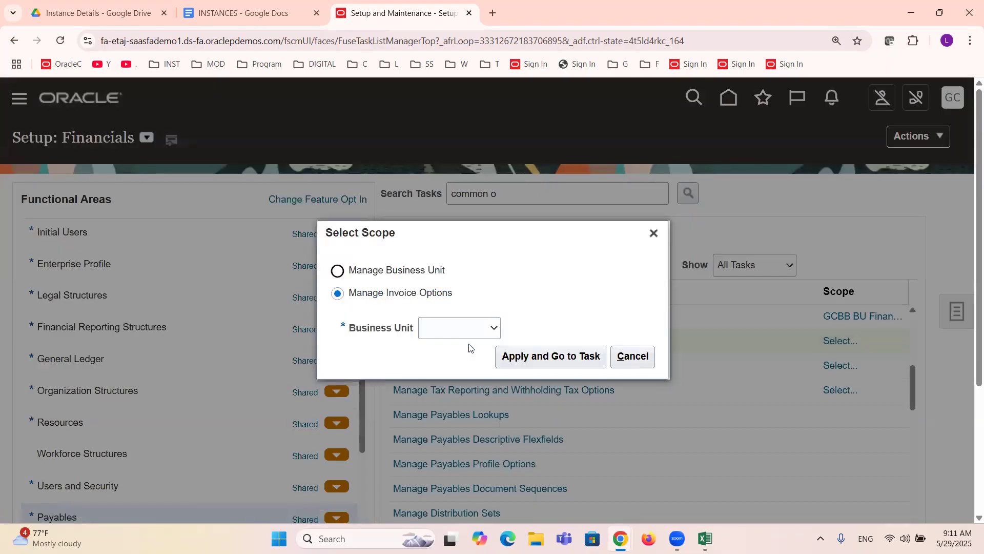
pyautogui.click(461, 332)
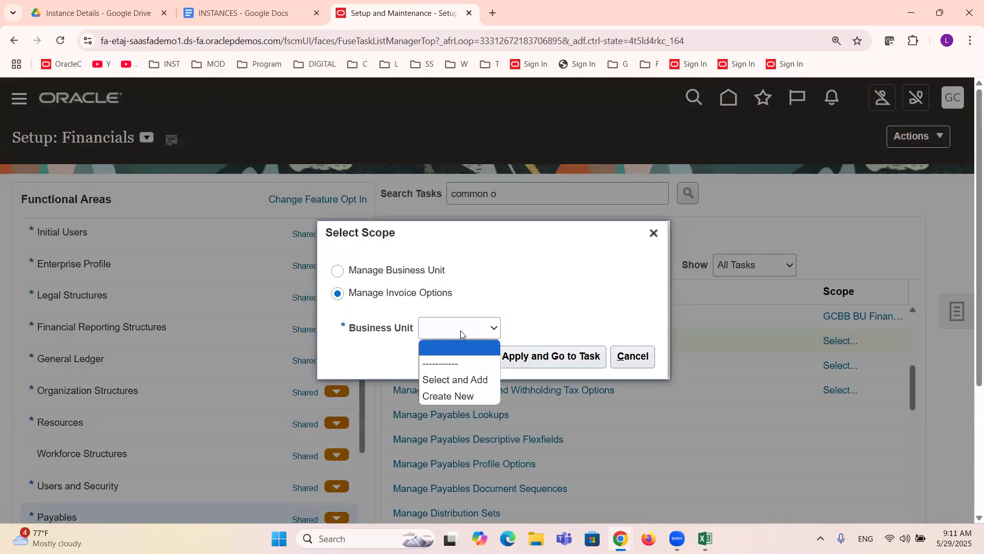
pyautogui.click(472, 381)
pyautogui.click(518, 360)
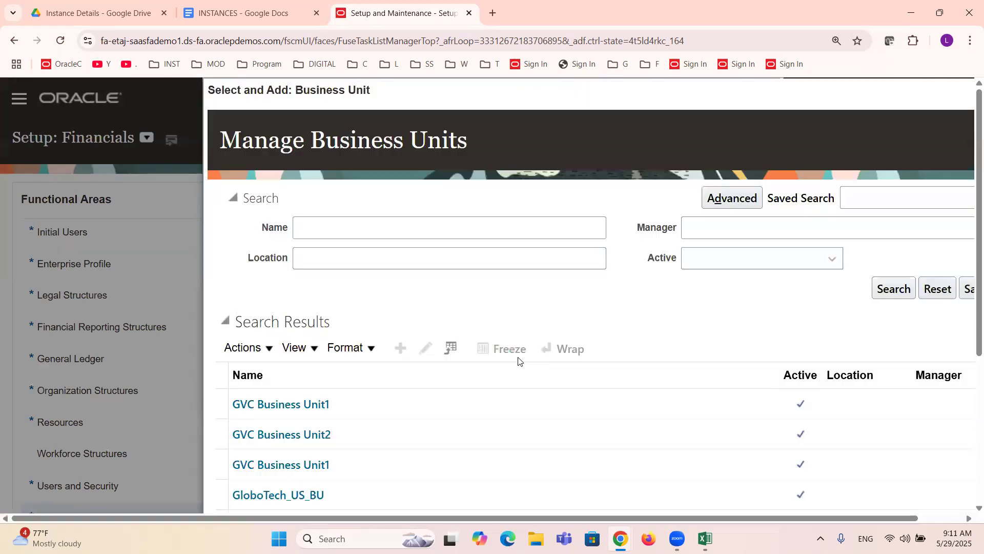
# Search the business units by the name "GCBB"
pyautogui.click(375, 228)
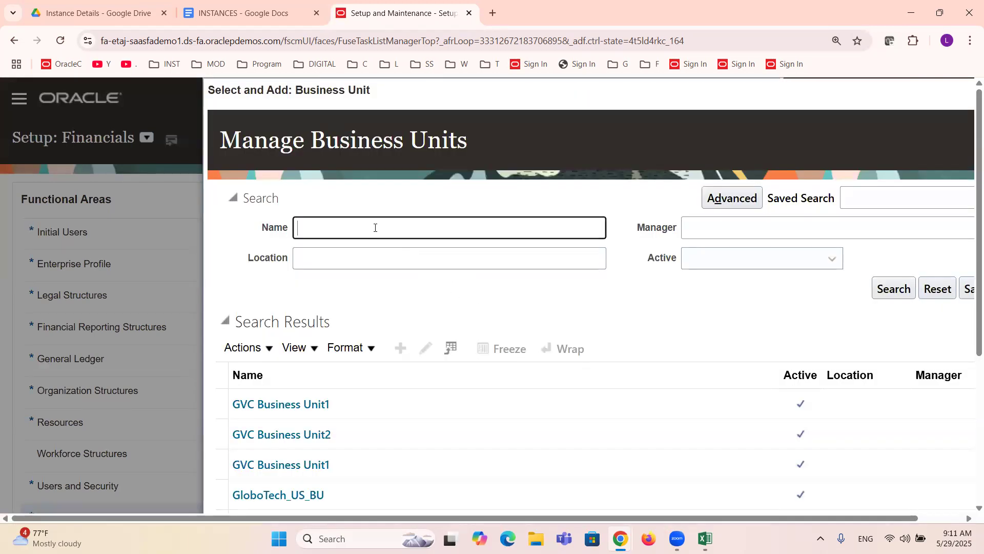
pyautogui.write('CGBB')
pyautogui.press('Return')
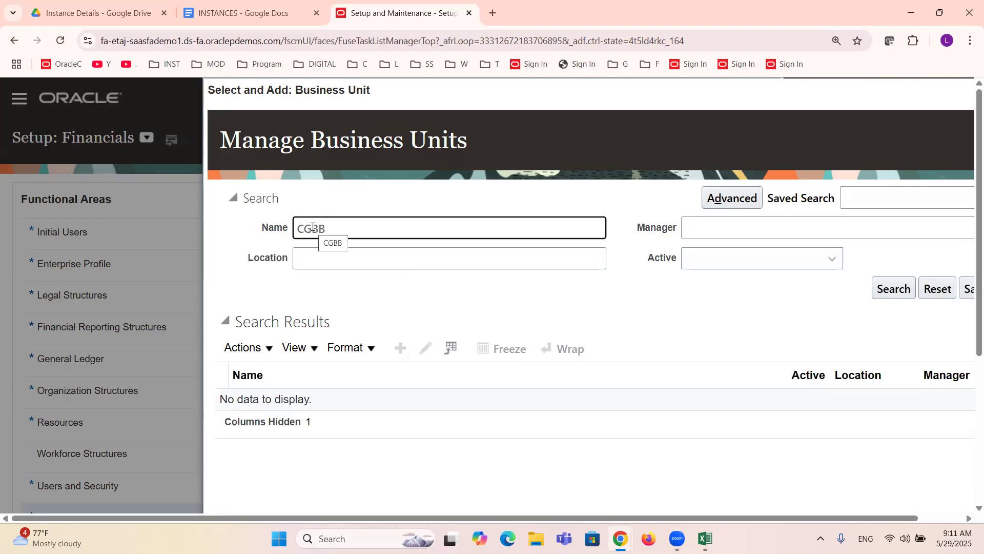
pyautogui.moveTo(313, 227); pyautogui.dragTo(274, 229)
pyautogui.write('GC')
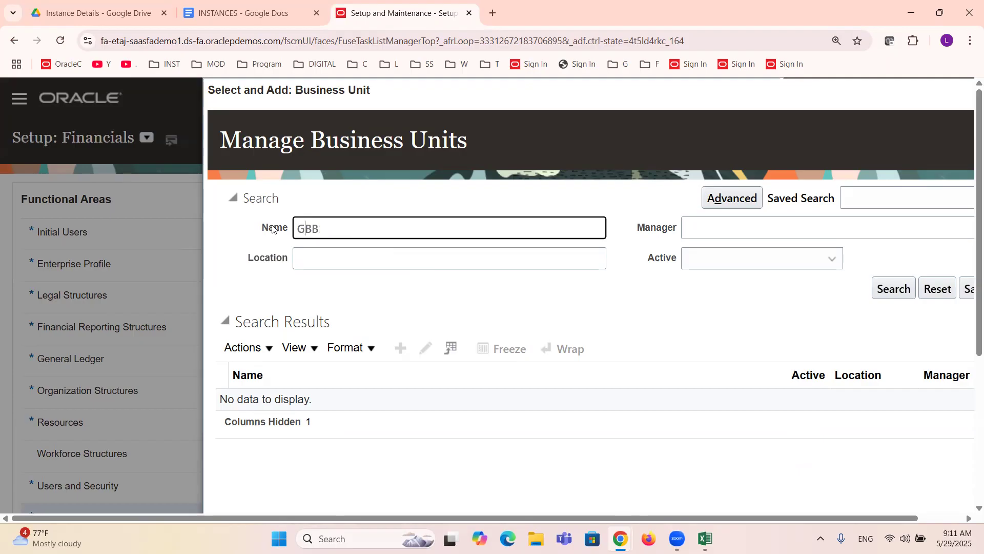
pyautogui.click(897, 289)
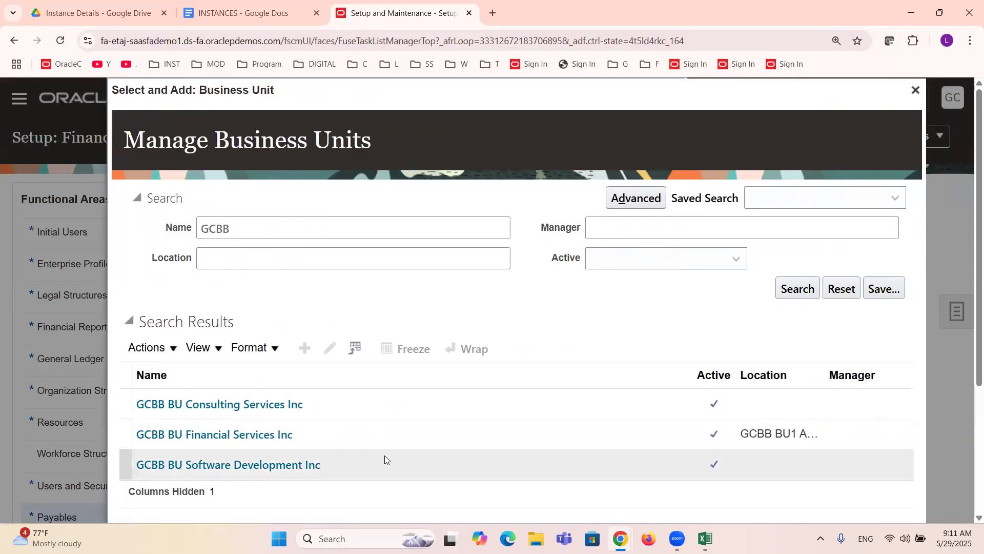
# Apply GCBB BU Financial Services Inc as the scope, review its invoice options, and leave without saving
pyautogui.click(373, 439)
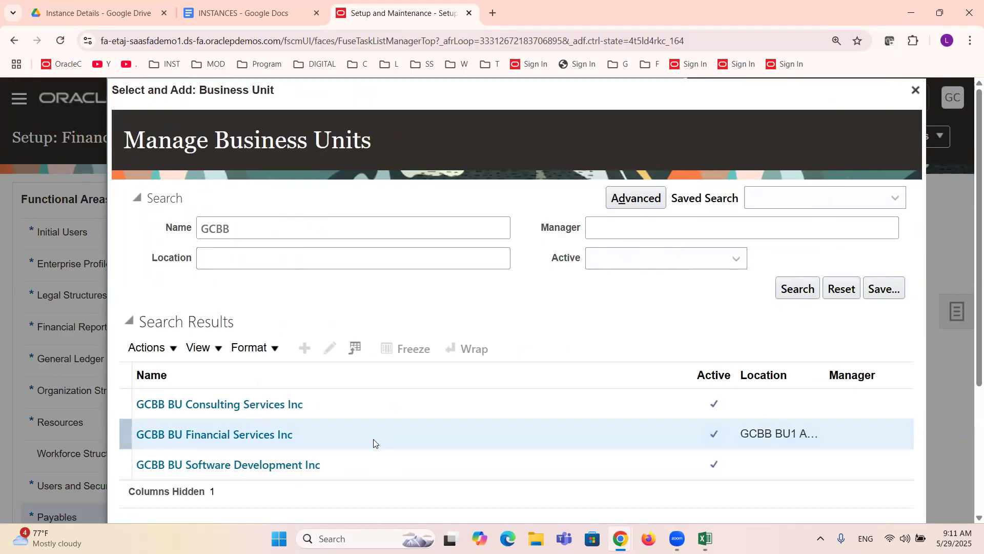
pyautogui.scroll(-1, 969, 345)
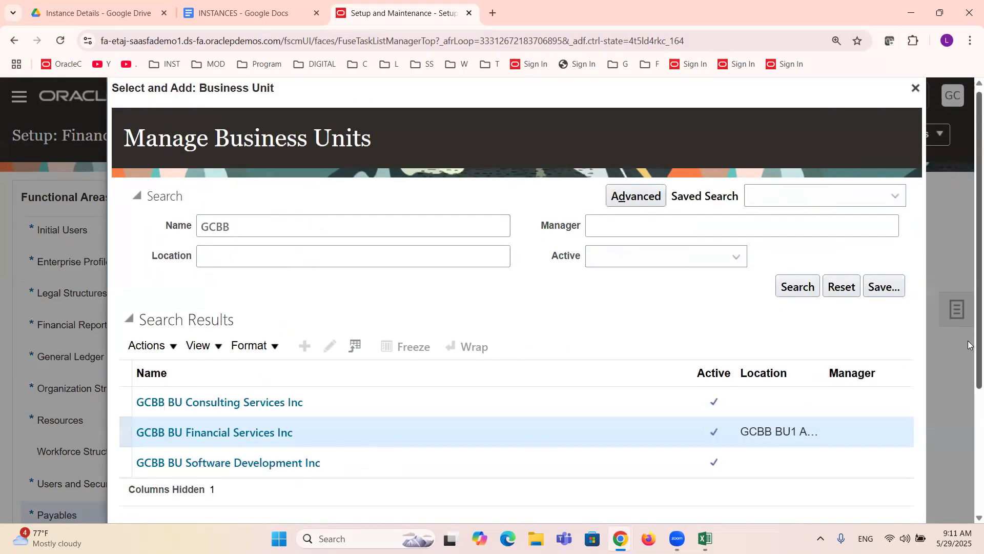
pyautogui.scroll(-3, 970, 344)
pyautogui.click(185, 444)
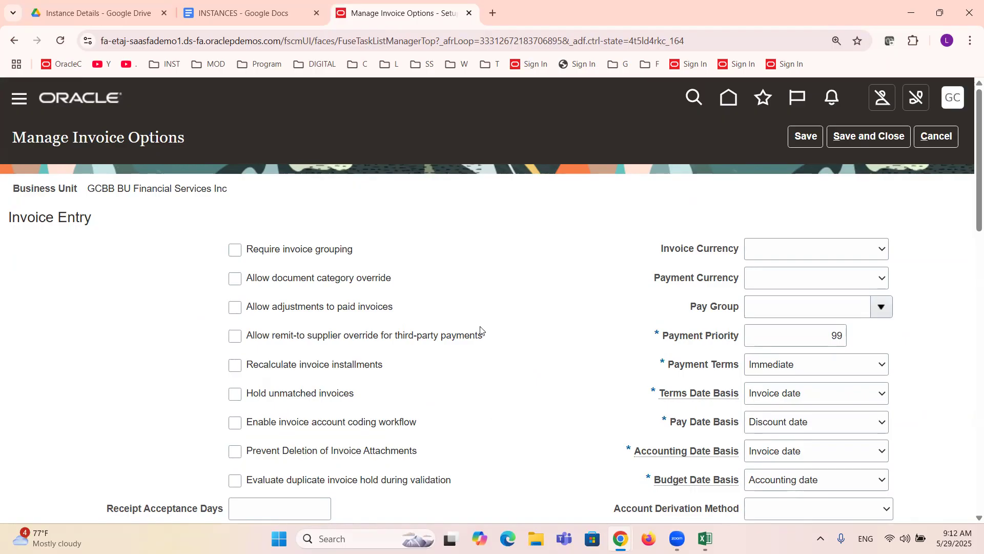
pyautogui.click(942, 142)
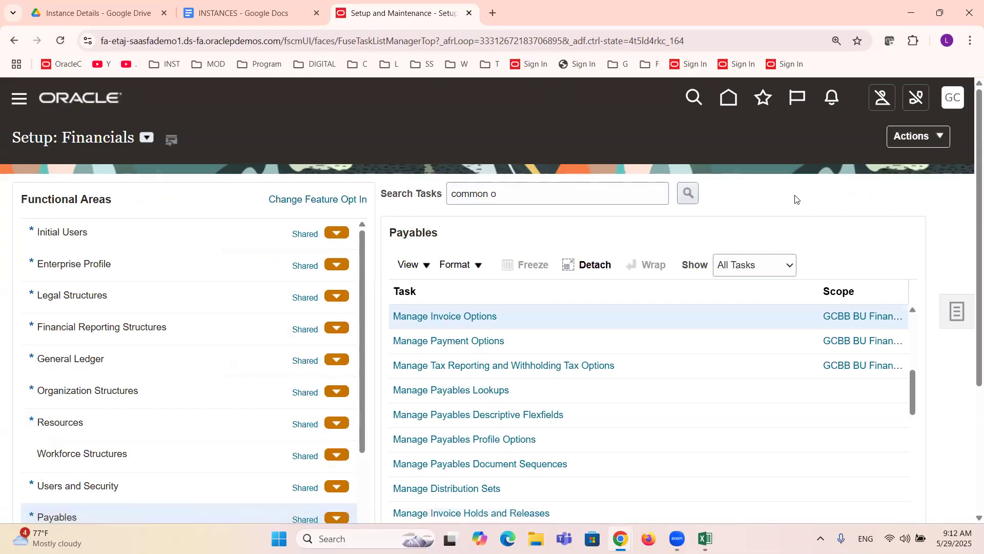
# Switch to the Excel workbook and enter the two people's first names, separated by a hyphen, in cell E49 of SESSION-41
pyautogui.click(703, 537)
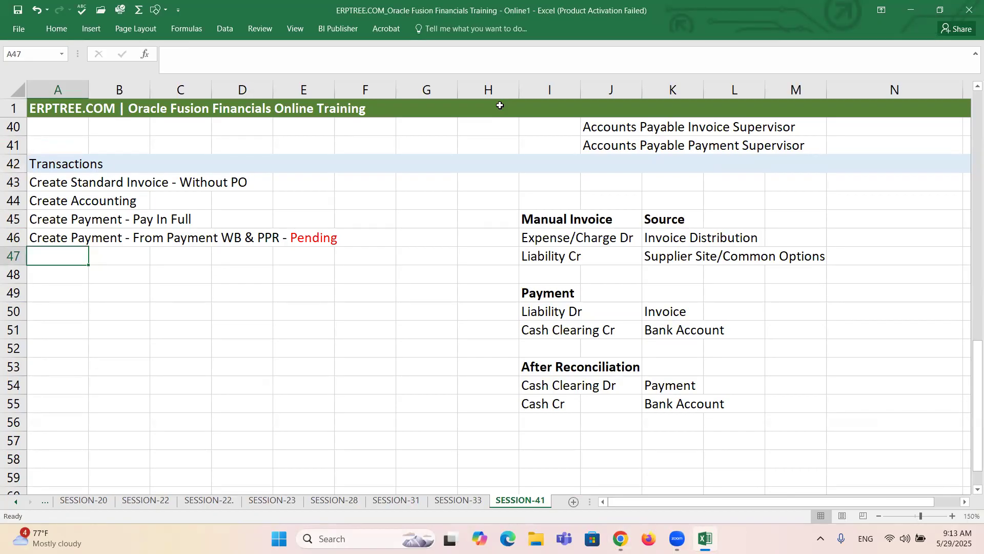
pyautogui.click(293, 292)
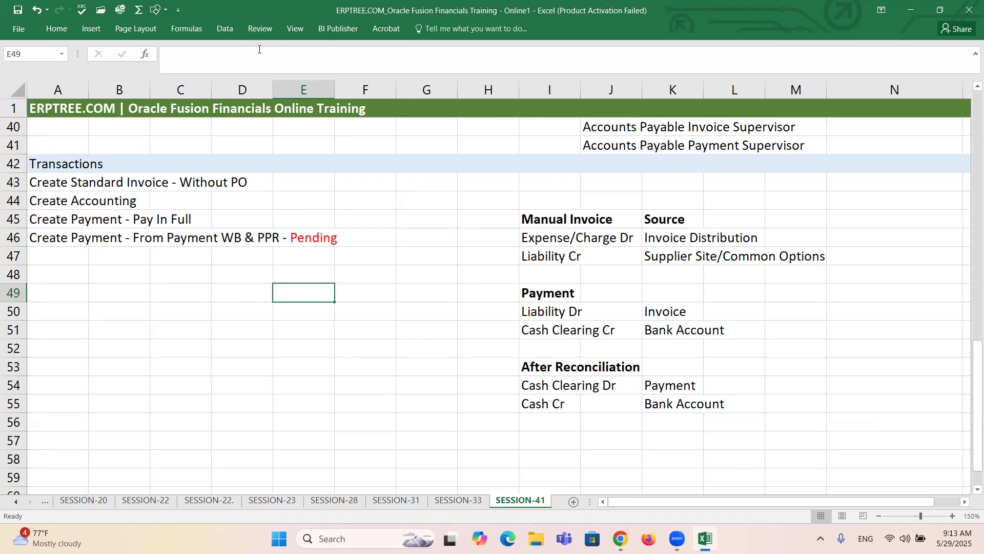
pyautogui.write('s')
pyautogui.press('BackSpace')
pyautogui.write('Srujan - Mounika')
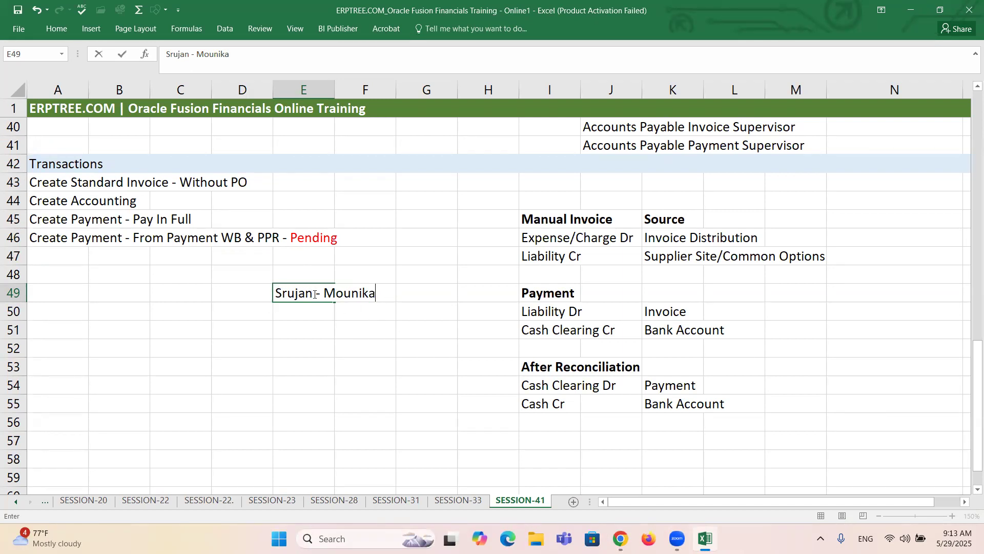
pyautogui.moveTo(314, 294); pyautogui.dragTo(272, 290)
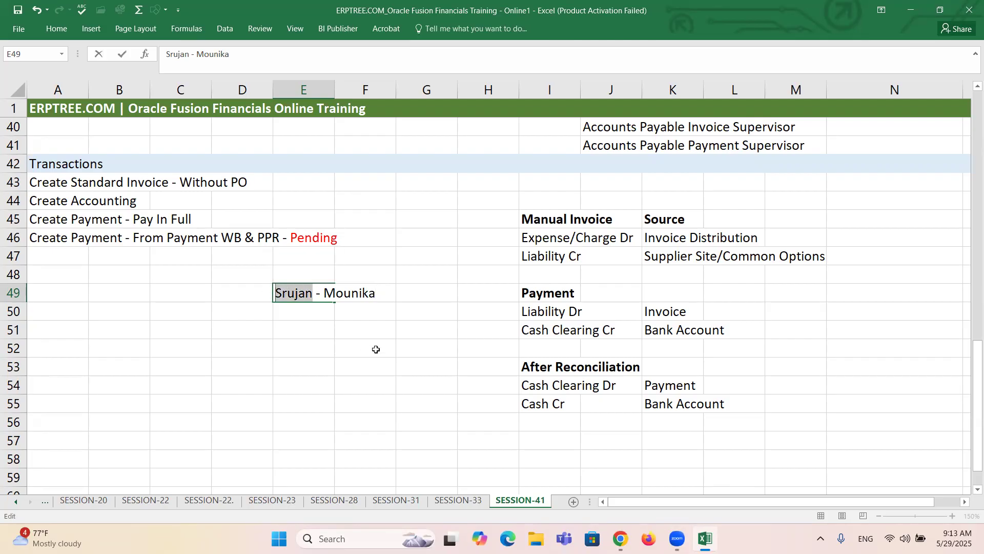
pyautogui.click(318, 311)
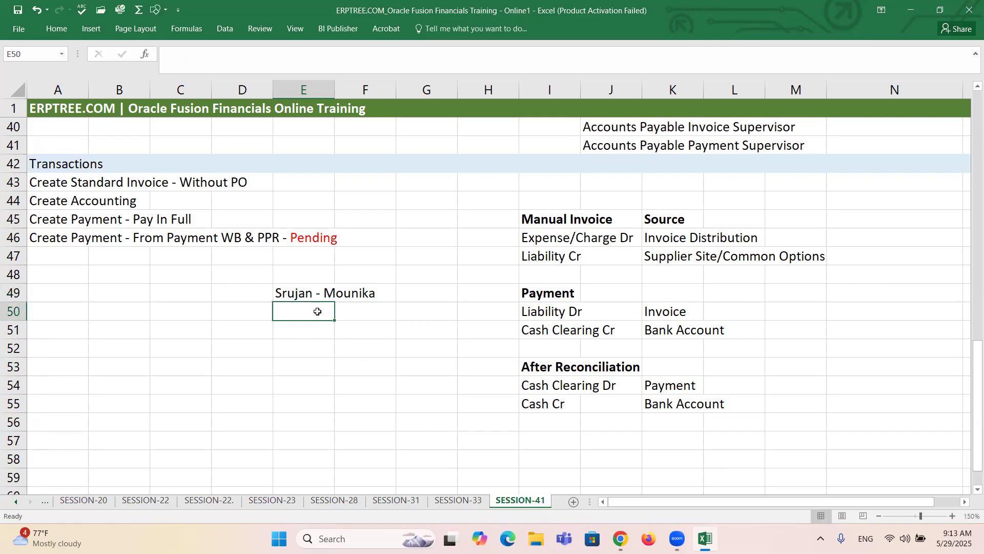